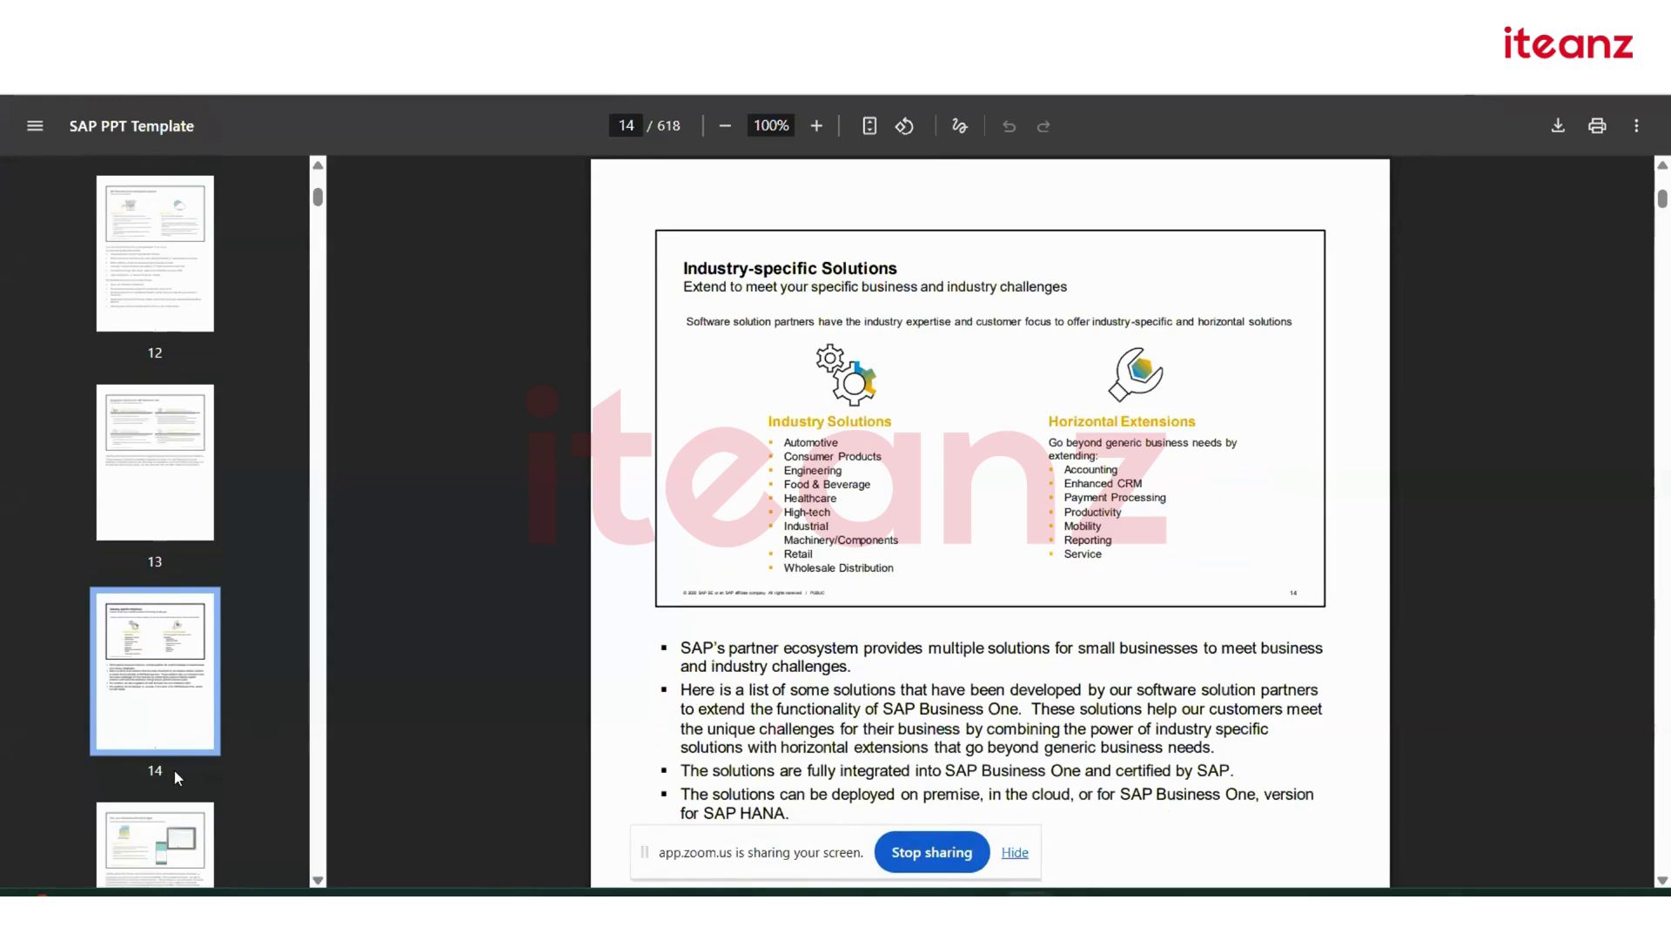
Display the page 15 slide on running the business with native apps and review its key benefits
{"action": "left_click", "coordinate": [178, 858]}
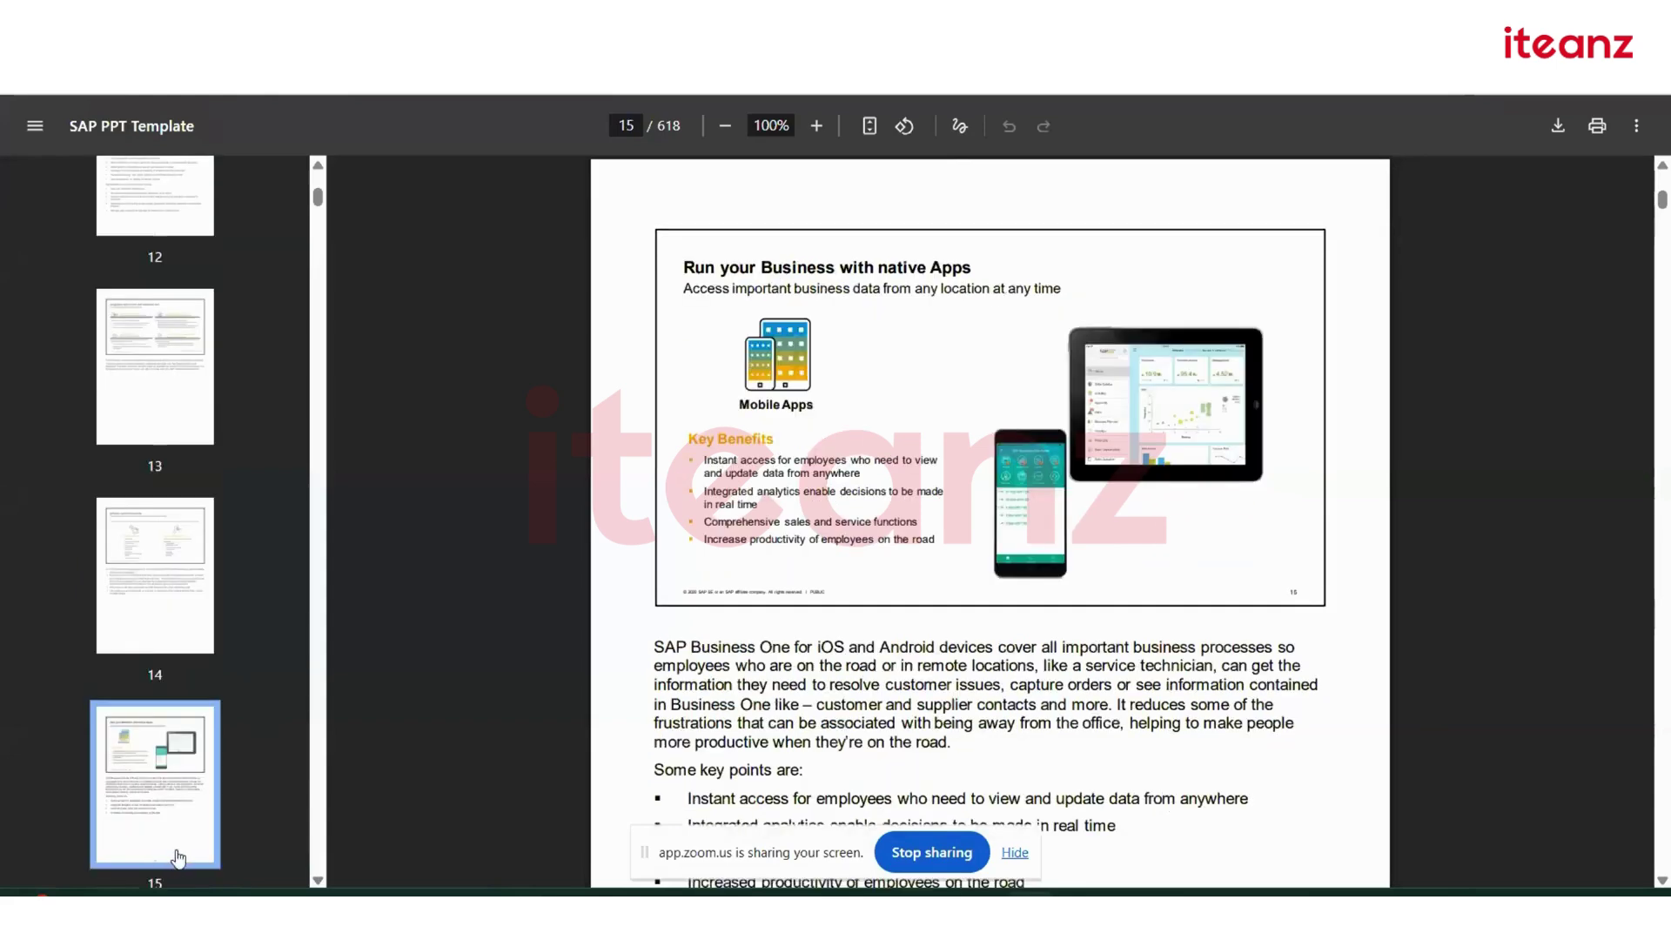
{"action": "left_click", "coordinate": [322, 878]}
{"action": "left_click", "coordinate": [322, 878]}
{"action": "left_click", "coordinate": [322, 878]}
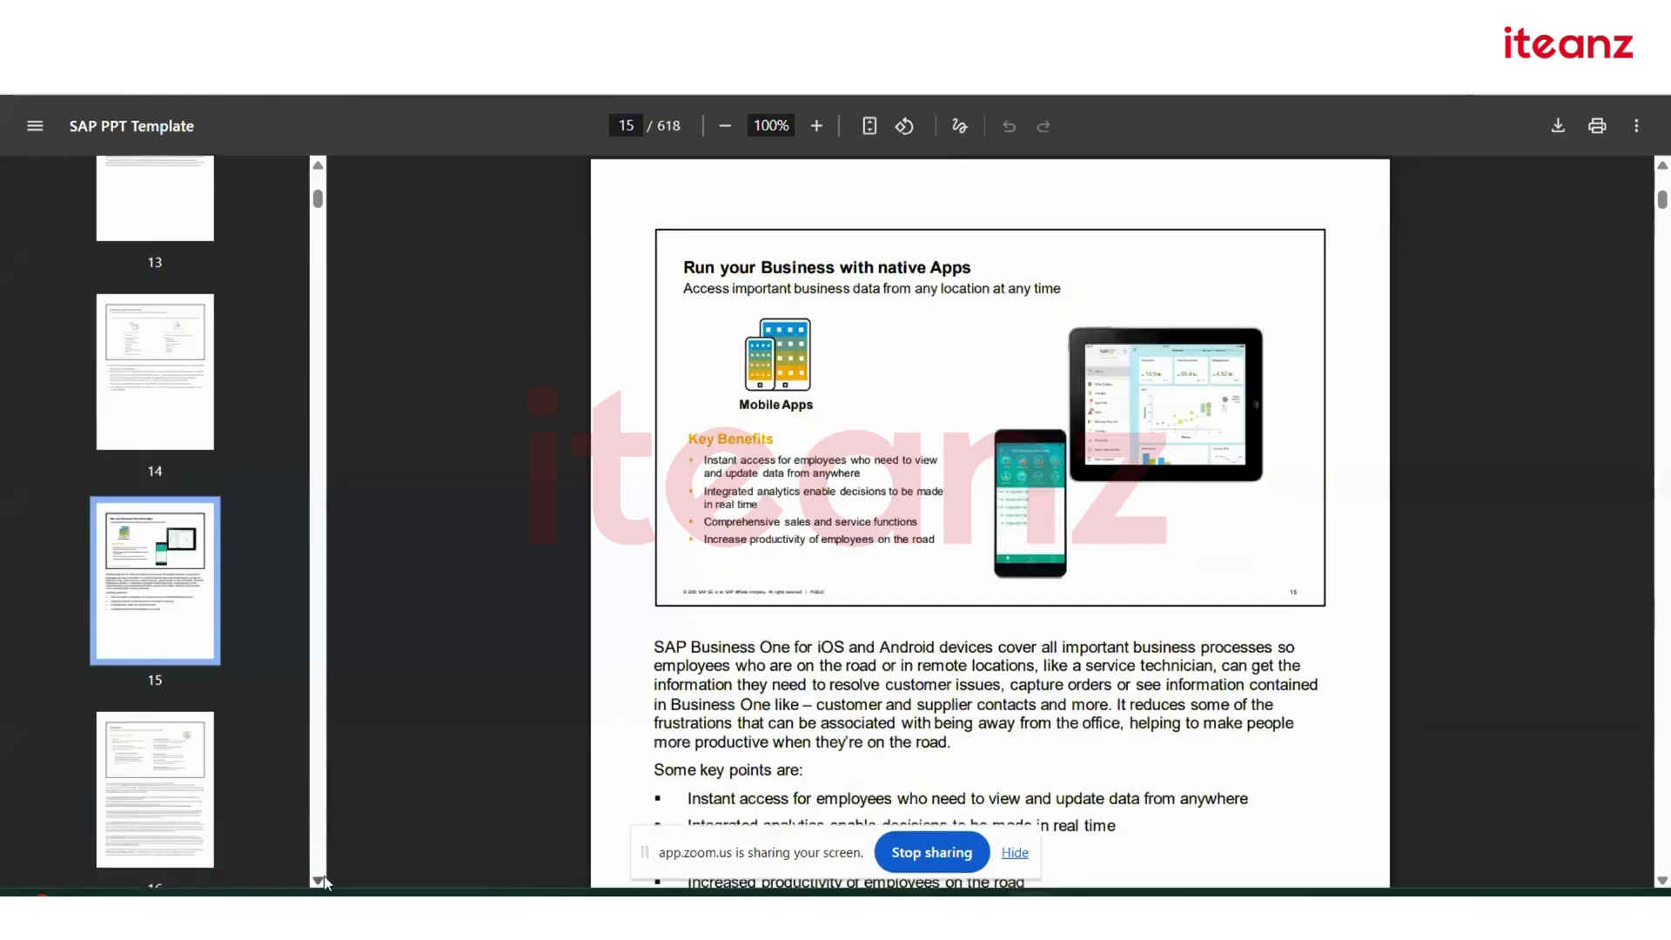
{"action": "left_click", "coordinate": [322, 878]}
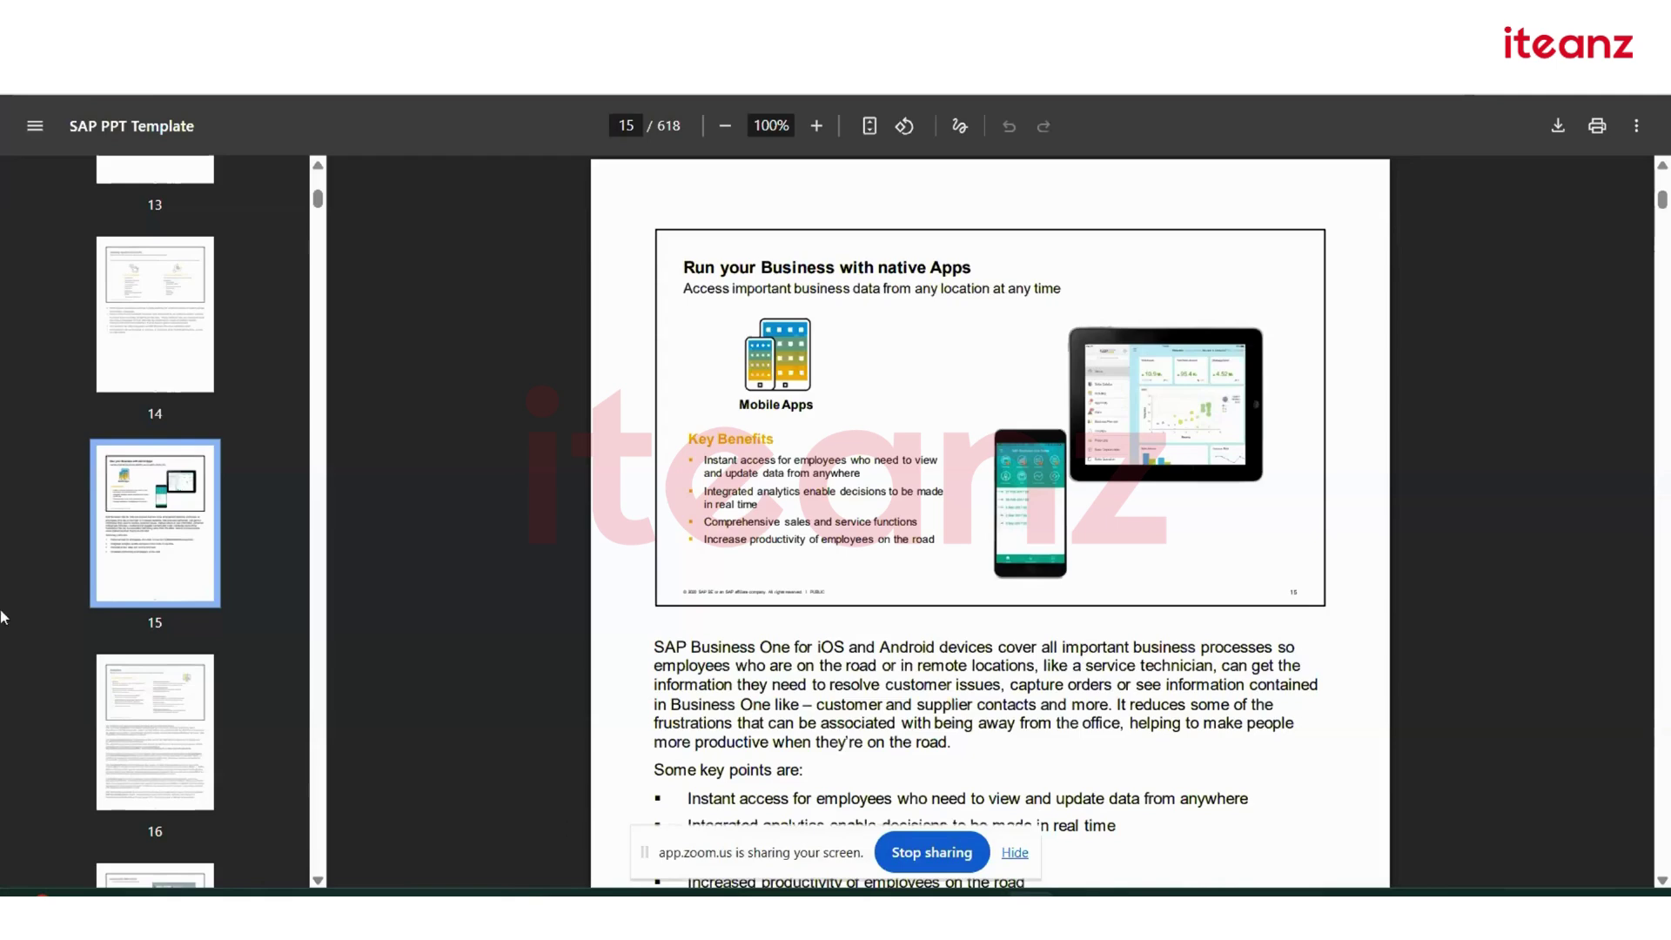
Go to page 16 and highlight the Analytics slide's topics, including Cockpit, Pervasive Analytics Designer, KPIs, Dashboards and SAP Crystal Reports
{"action": "left_click", "coordinate": [183, 722]}
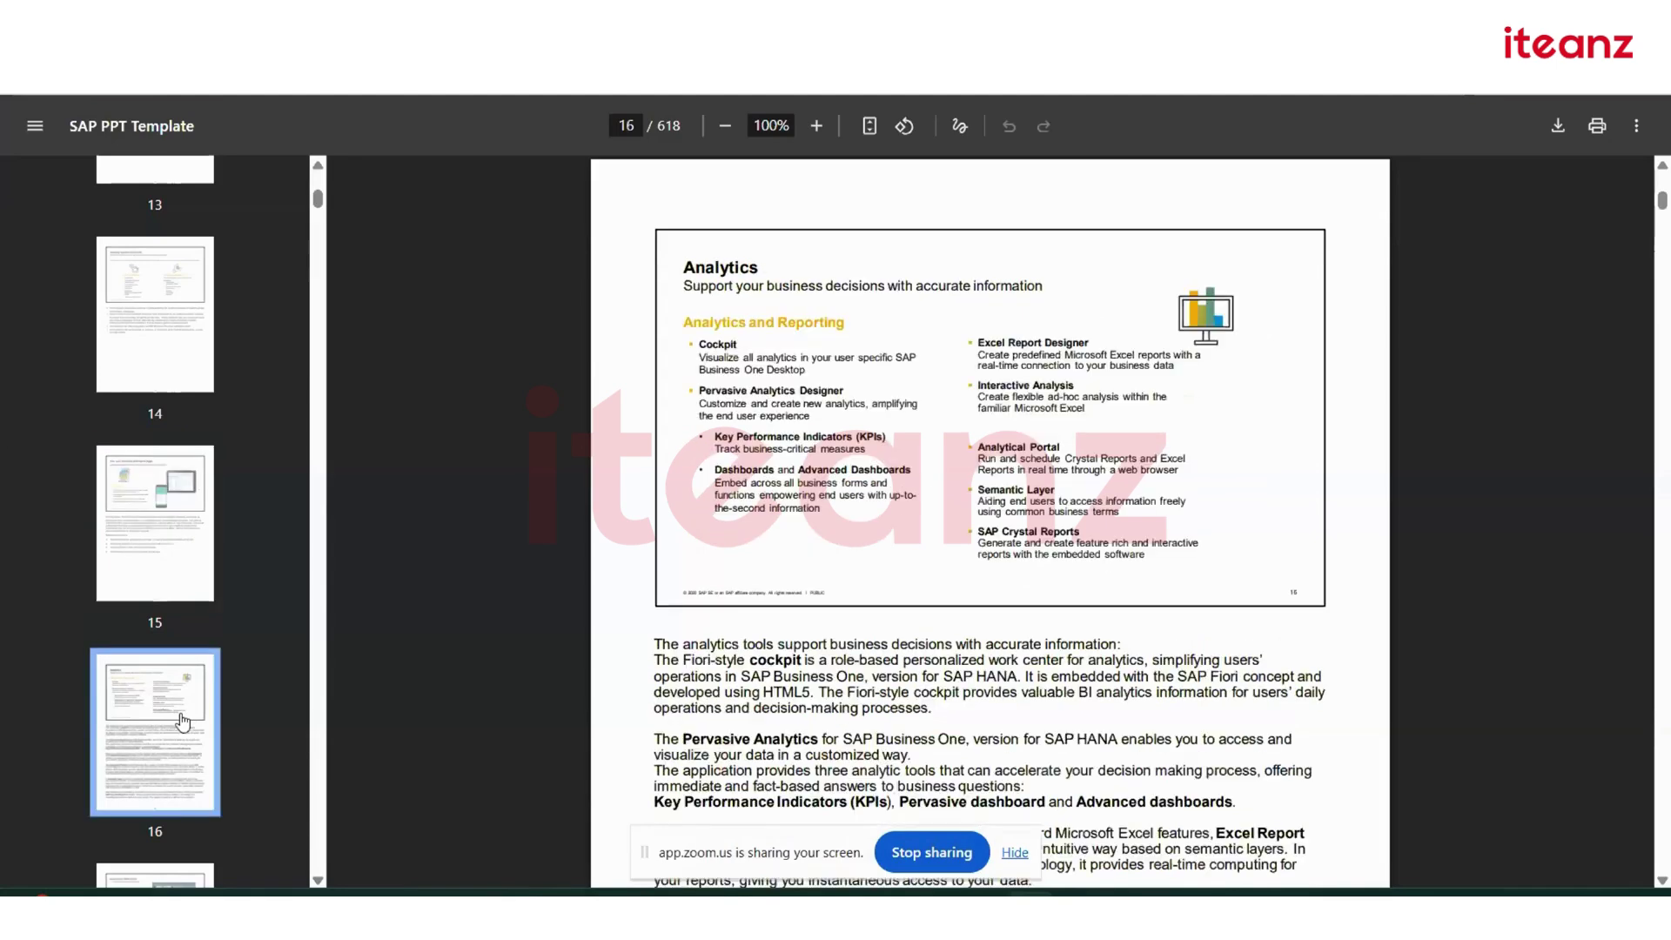
{"action": "left_click_drag", "start_coordinate": [765, 265], "coordinate": [684, 270]}
{"action": "left_click_drag", "start_coordinate": [750, 355], "coordinate": [699, 351]}
{"action": "left_click_drag", "start_coordinate": [841, 397], "coordinate": [700, 408]}
{"action": "left_click_drag", "start_coordinate": [888, 437], "coordinate": [700, 440]}
{"action": "left_click_drag", "start_coordinate": [911, 471], "coordinate": [691, 477]}
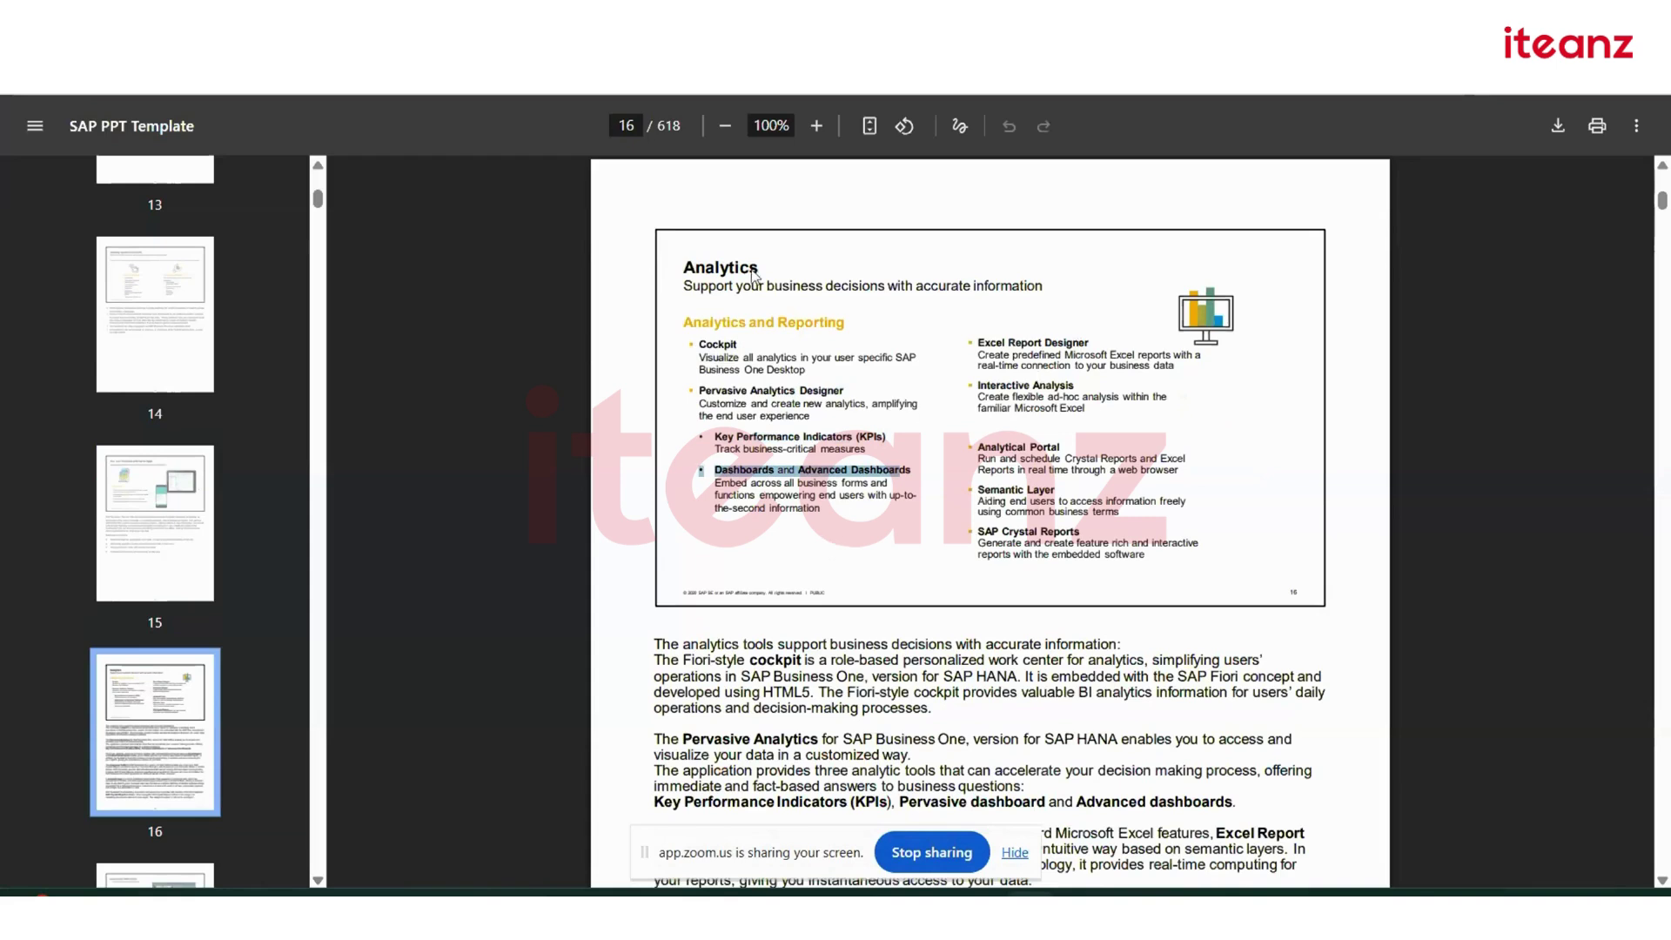
{"action": "left_click_drag", "start_coordinate": [1081, 532], "coordinate": [927, 531]}
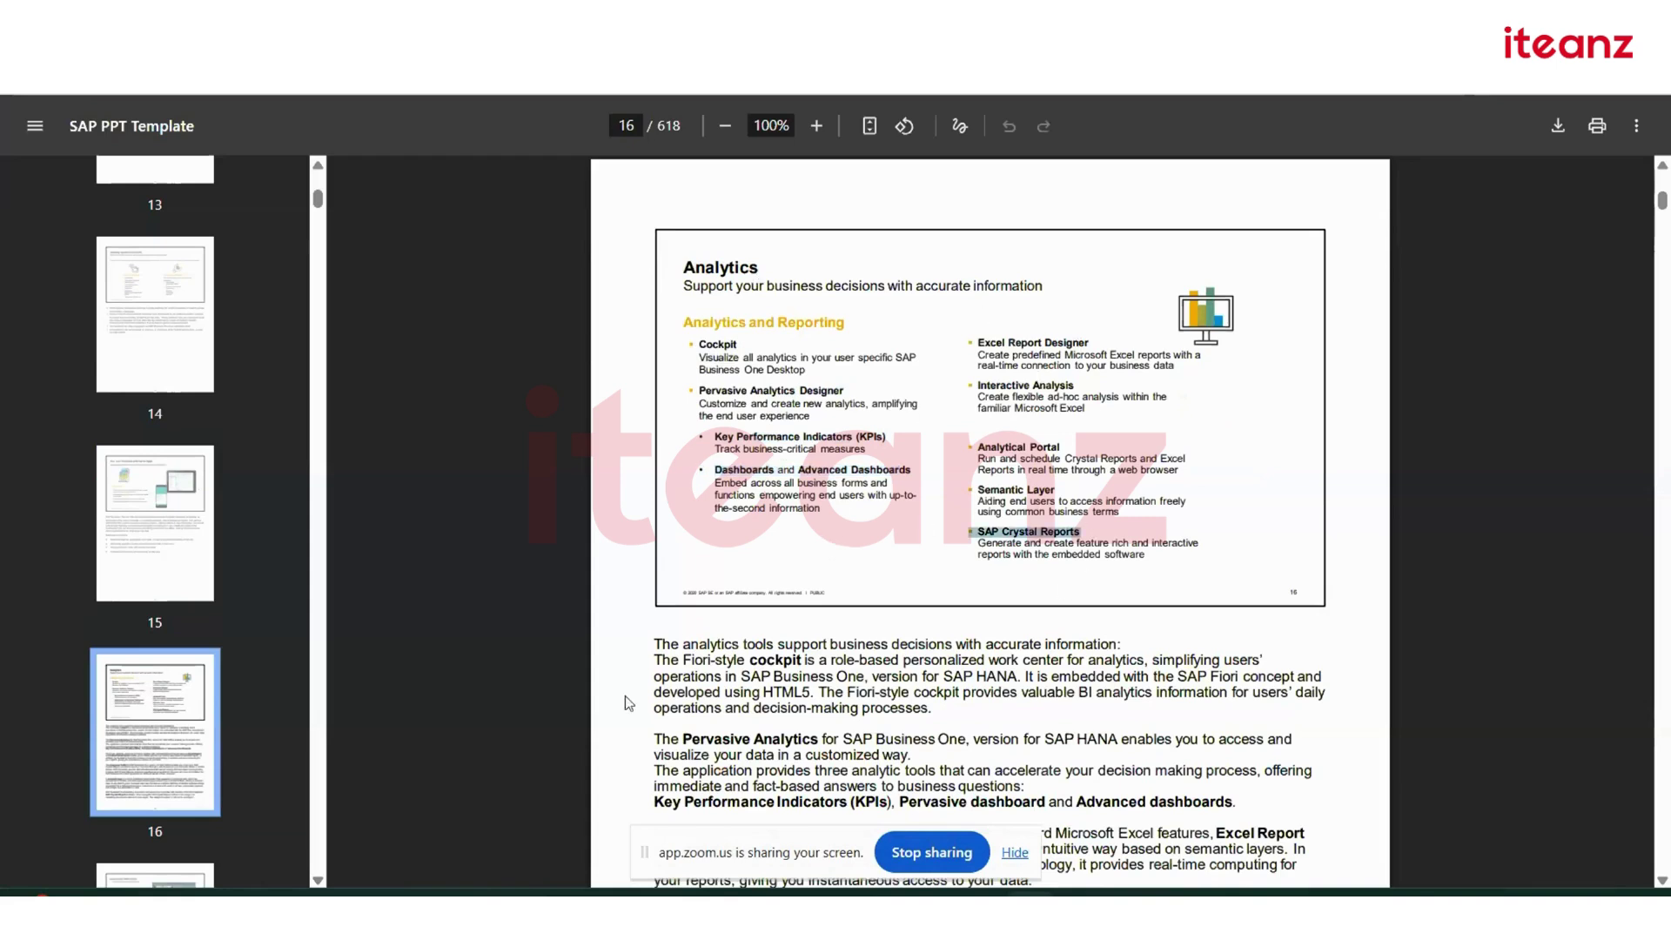
{"action": "left_click_drag", "start_coordinate": [1108, 543], "coordinate": [687, 343]}
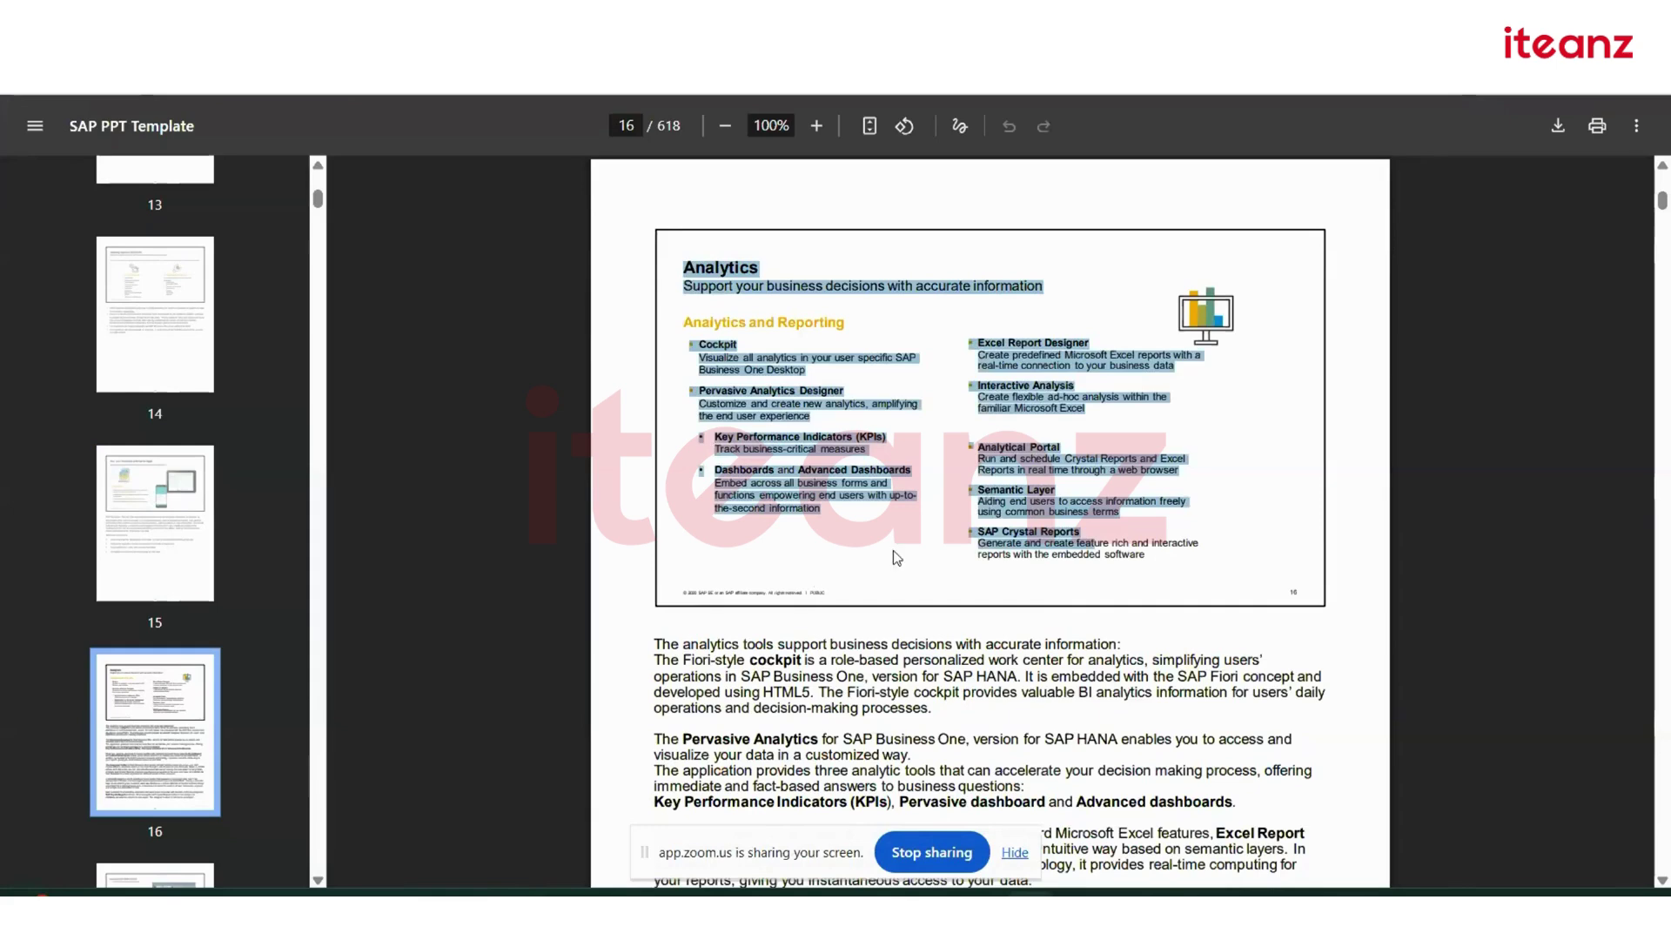
{"action": "left_click", "coordinate": [862, 588]}
View the slide on countries using SAP Business One and the page 19 slide on information sources
{"action": "left_click", "coordinate": [318, 881]}
{"action": "scroll", "coordinate": [318, 877], "scroll_direction": "down", "scroll_amount": 3}
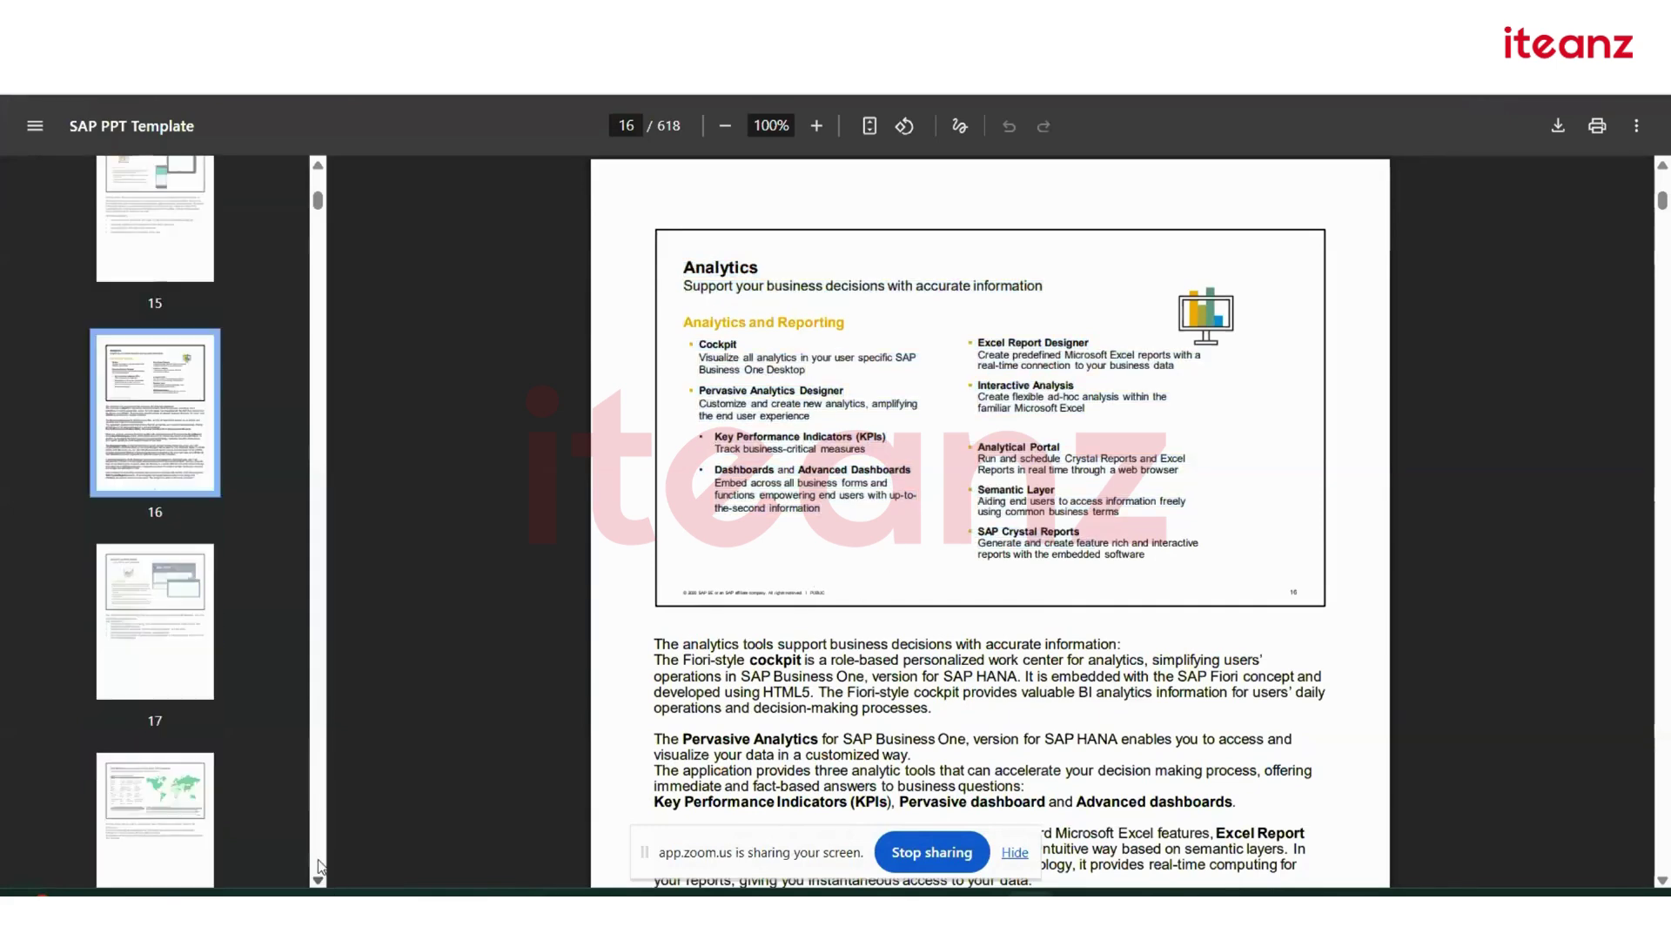
{"action": "scroll", "coordinate": [337, 862], "scroll_direction": "down", "scroll_amount": 2}
{"action": "scroll", "coordinate": [178, 544], "scroll_direction": "down", "scroll_amount": 5}
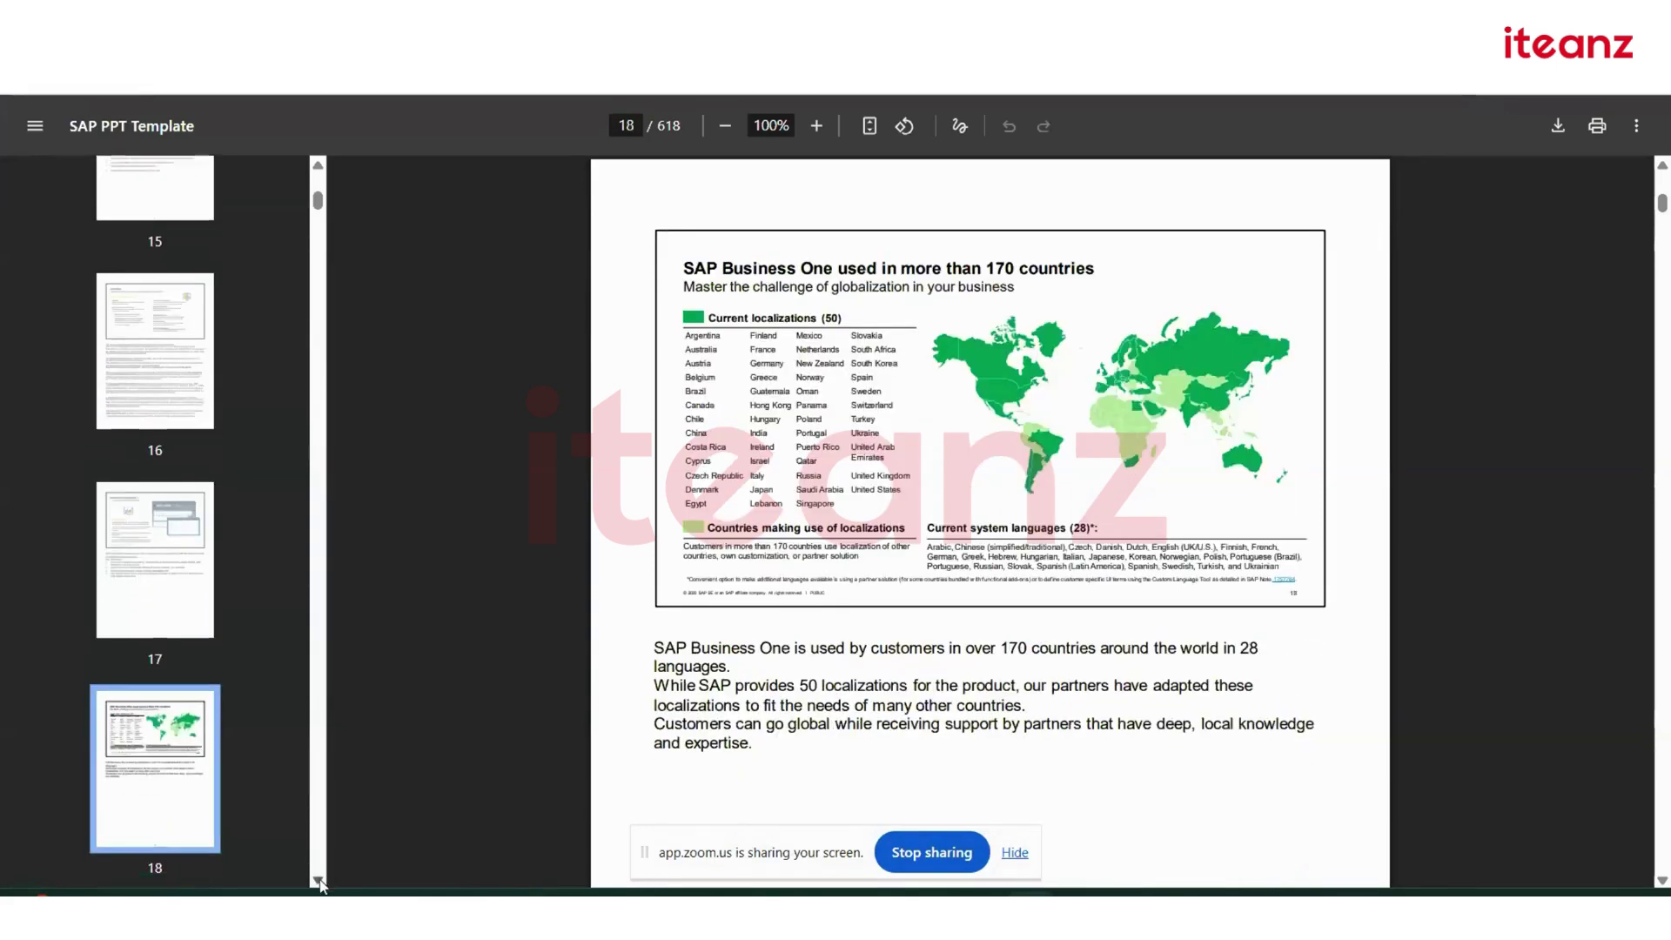
{"action": "left_click", "coordinate": [179, 545]}
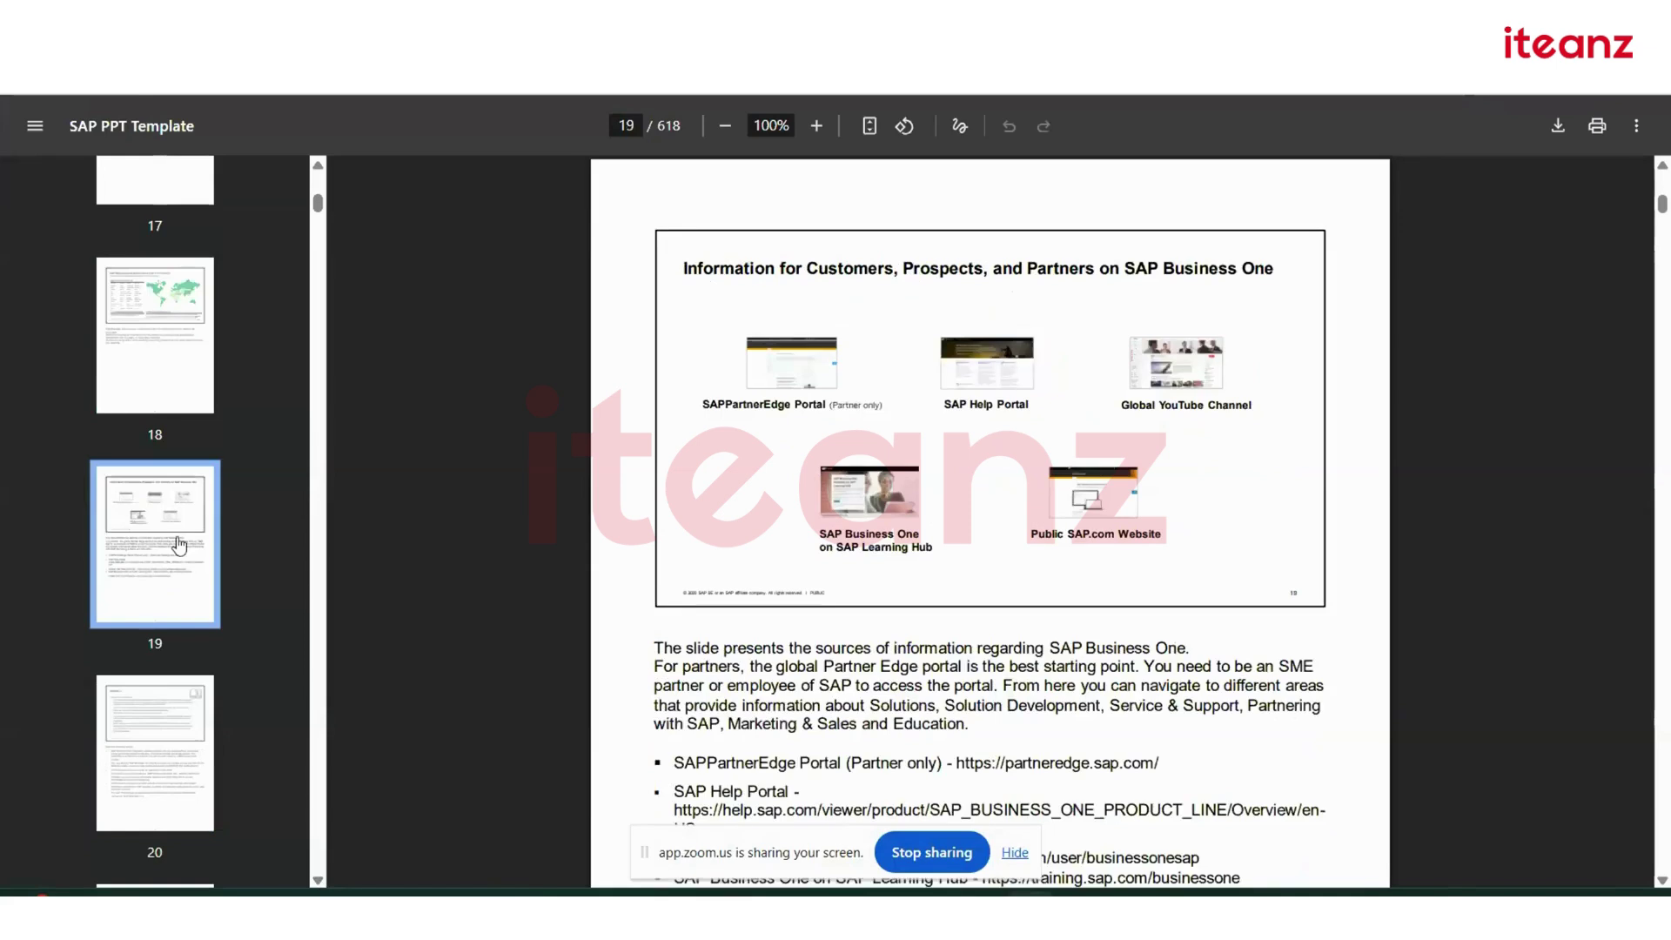
Go to the Introduction: Getting Started title slide on page 21
{"action": "left_click", "coordinate": [318, 881]}
{"action": "scroll", "coordinate": [317, 881], "scroll_direction": "down", "scroll_amount": 3}
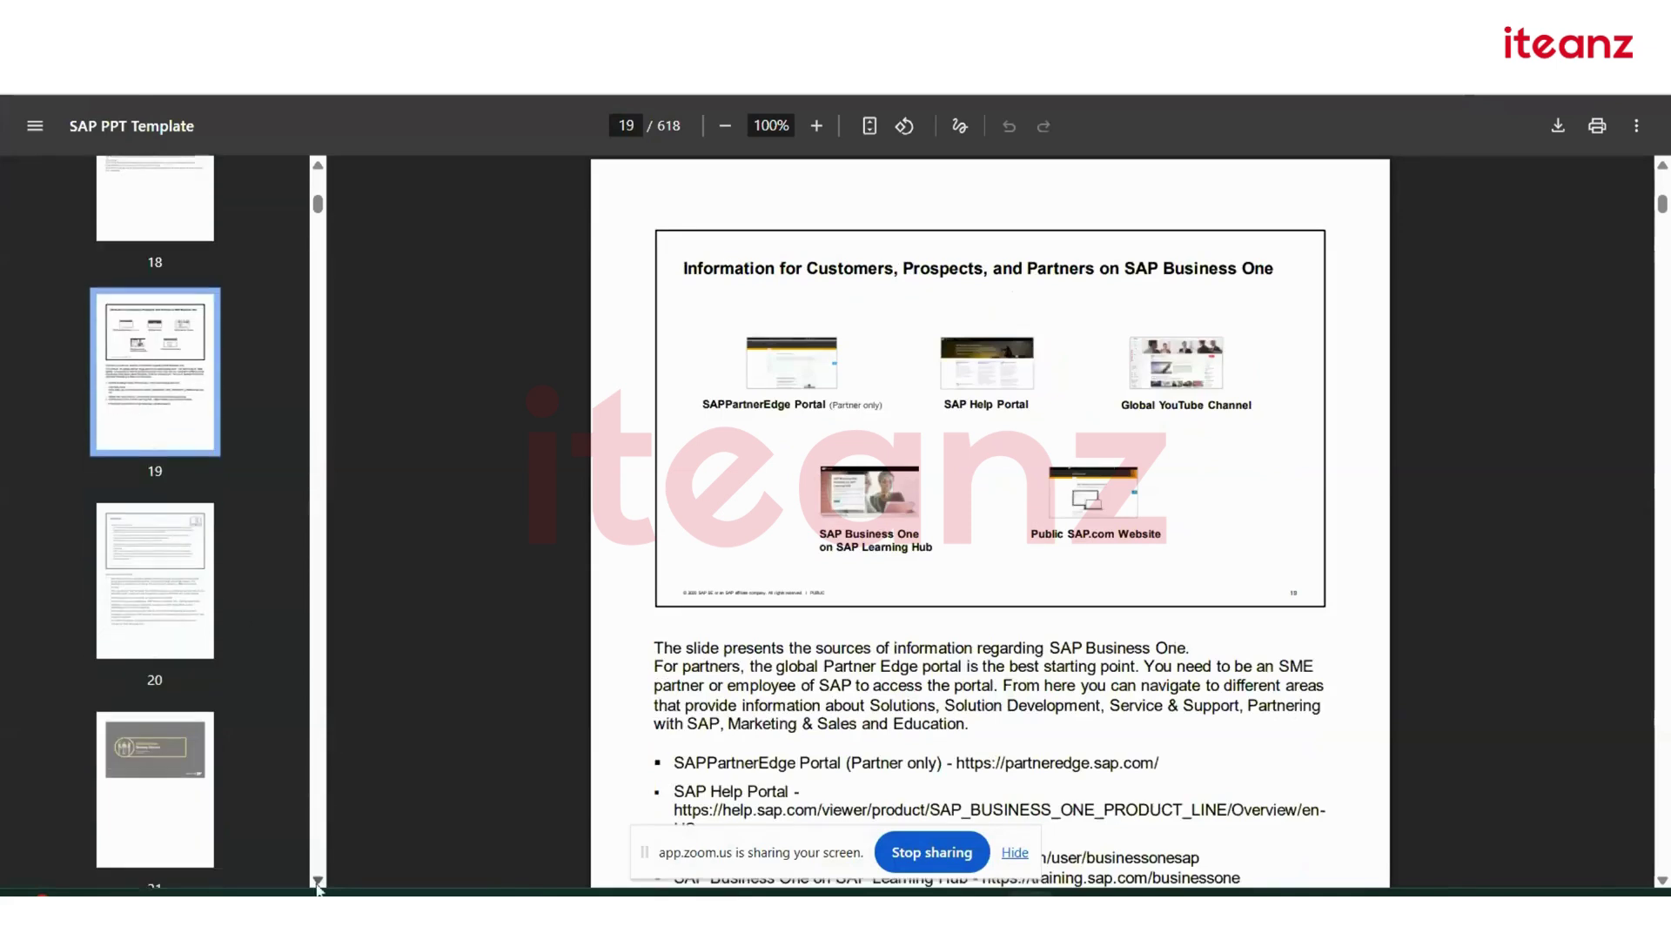
{"action": "left_click", "coordinate": [131, 759]}
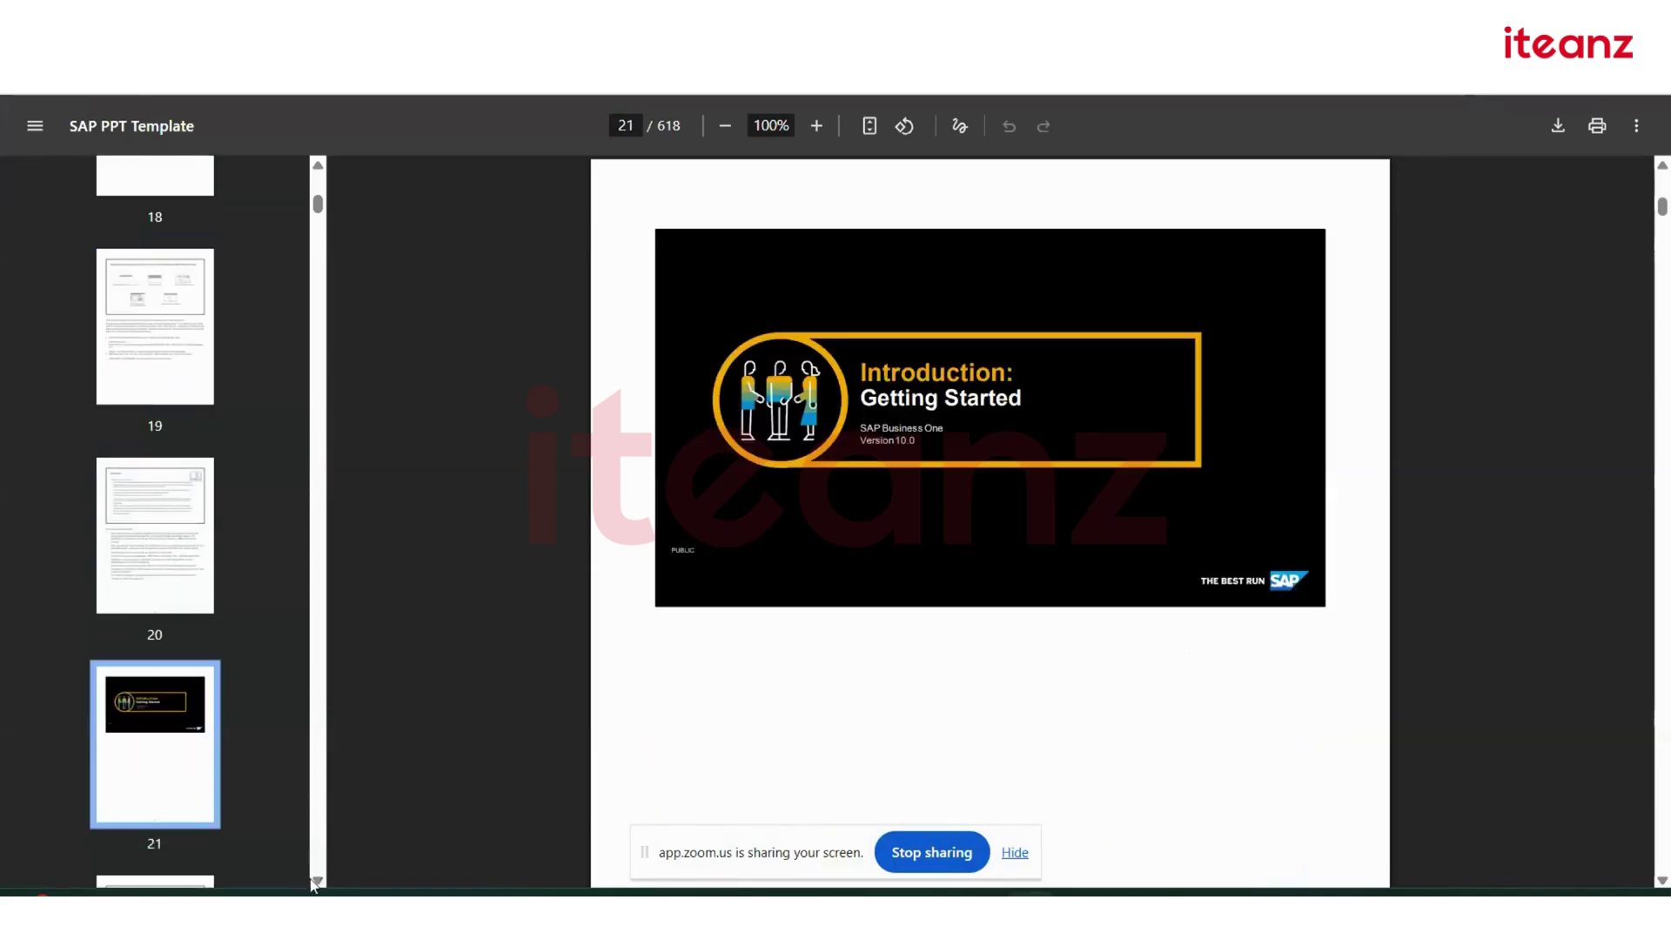
Go to the Company Databased slide on page 25 and read its notes on company databases and login
{"action": "scroll", "coordinate": [307, 865], "scroll_direction": "down", "scroll_amount": 10}
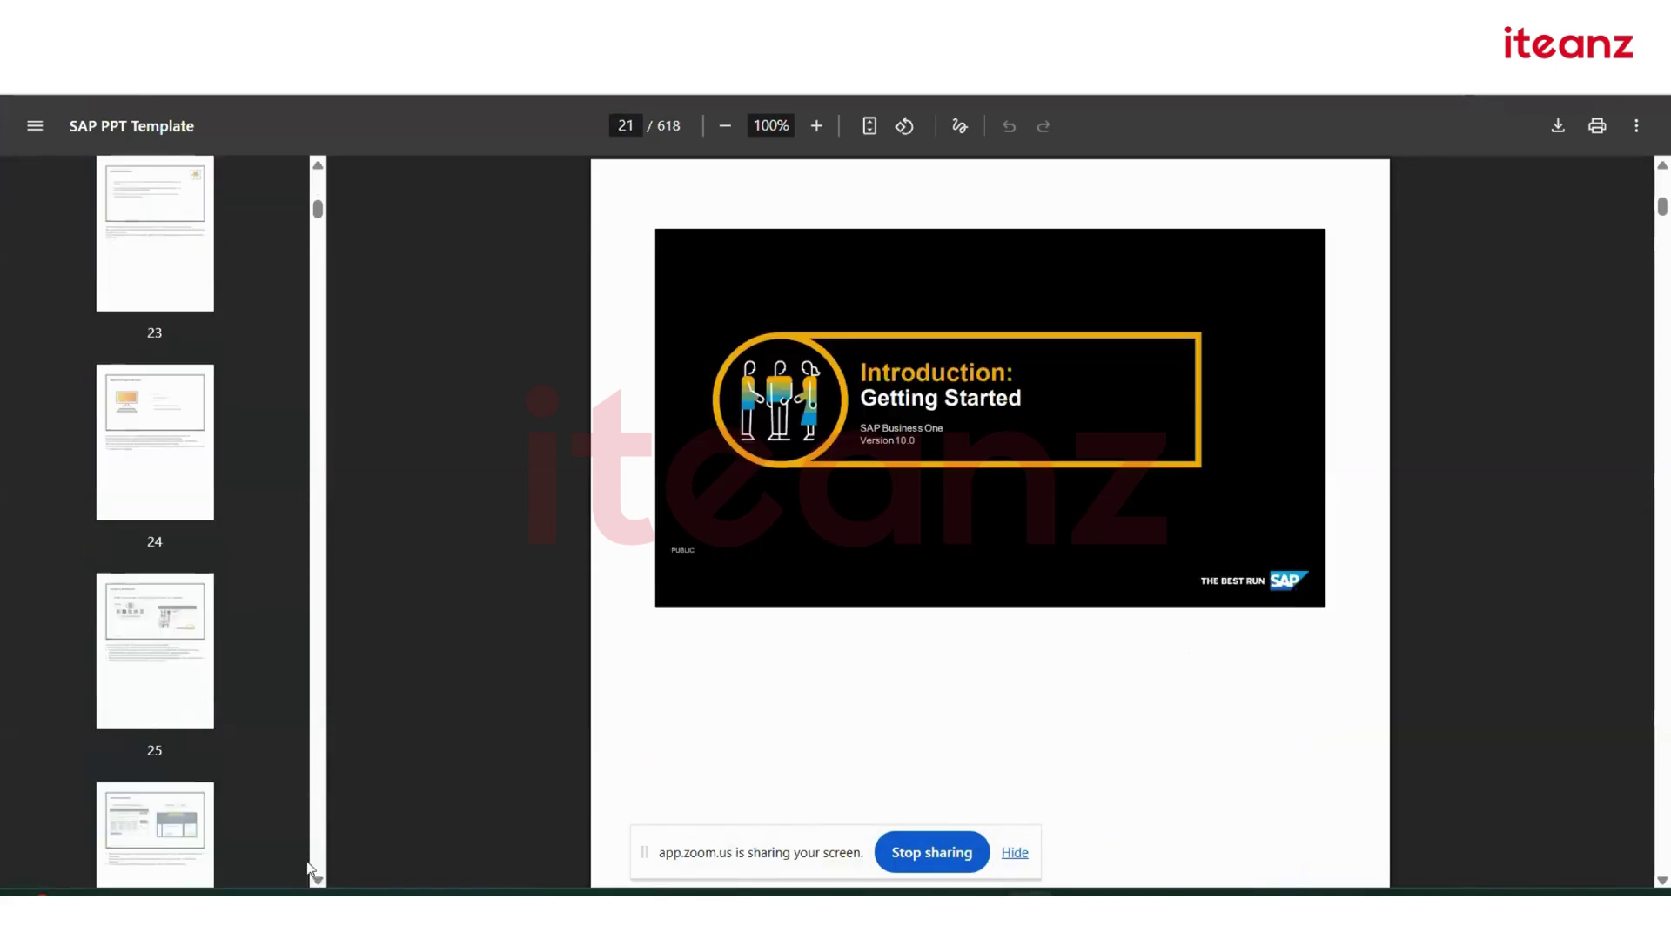
{"action": "left_click", "coordinate": [152, 583]}
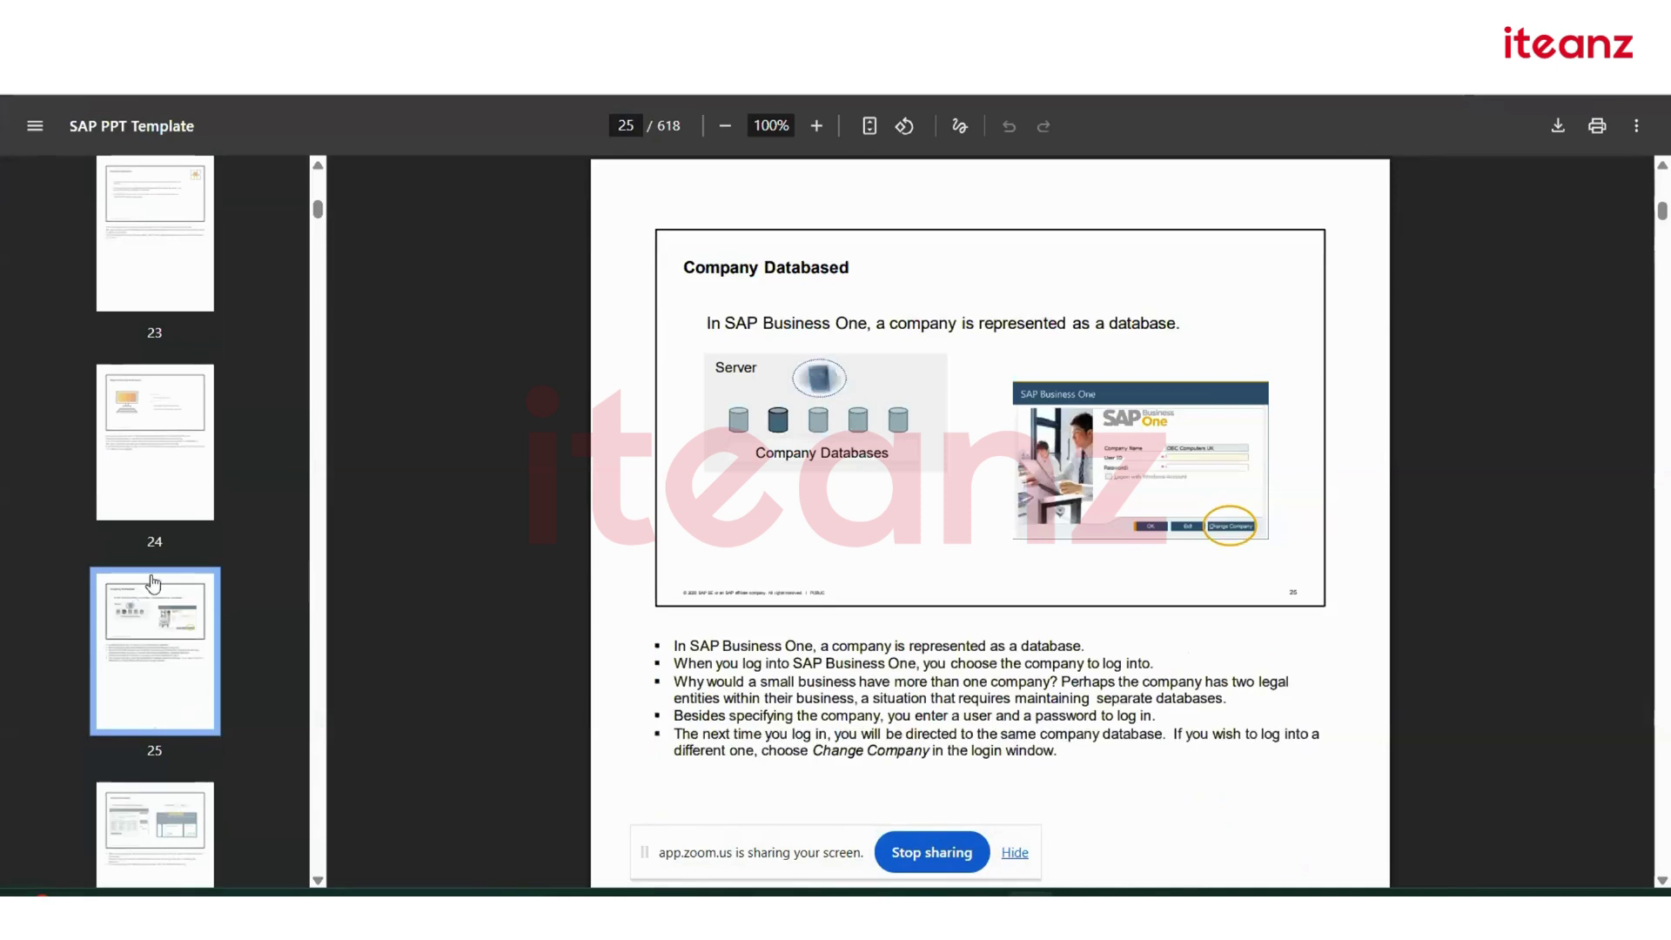
{"action": "scroll", "coordinate": [150, 579], "scroll_direction": "up", "scroll_amount": 1}
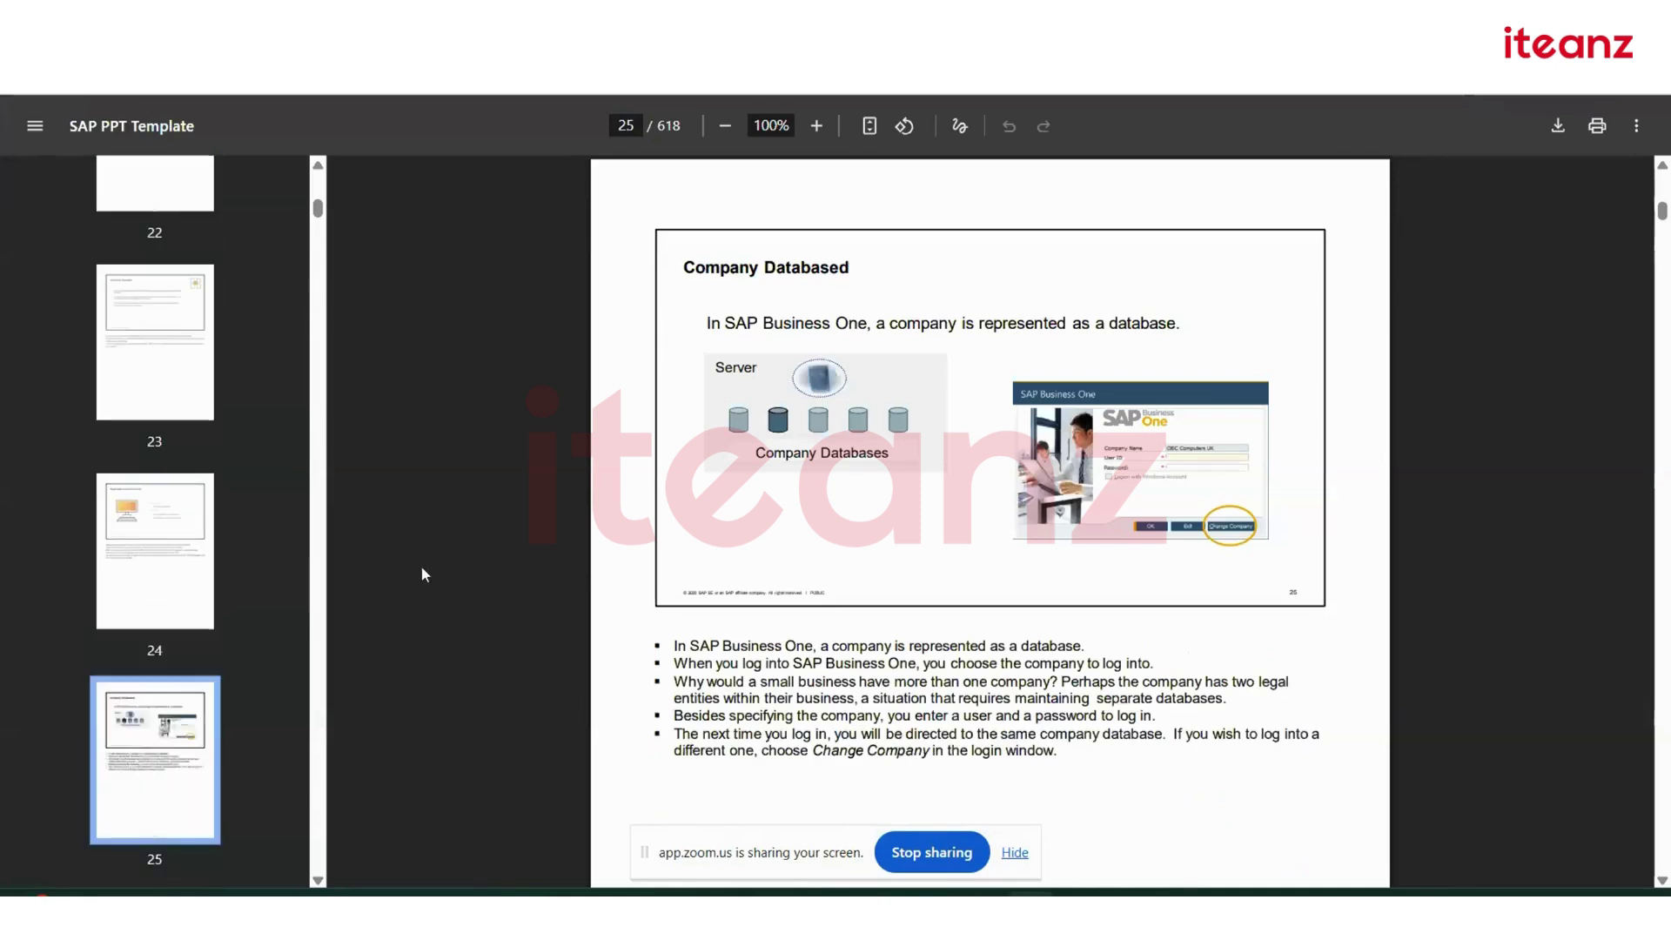
{"action": "scroll", "coordinate": [422, 570], "scroll_direction": "up", "scroll_amount": 6}
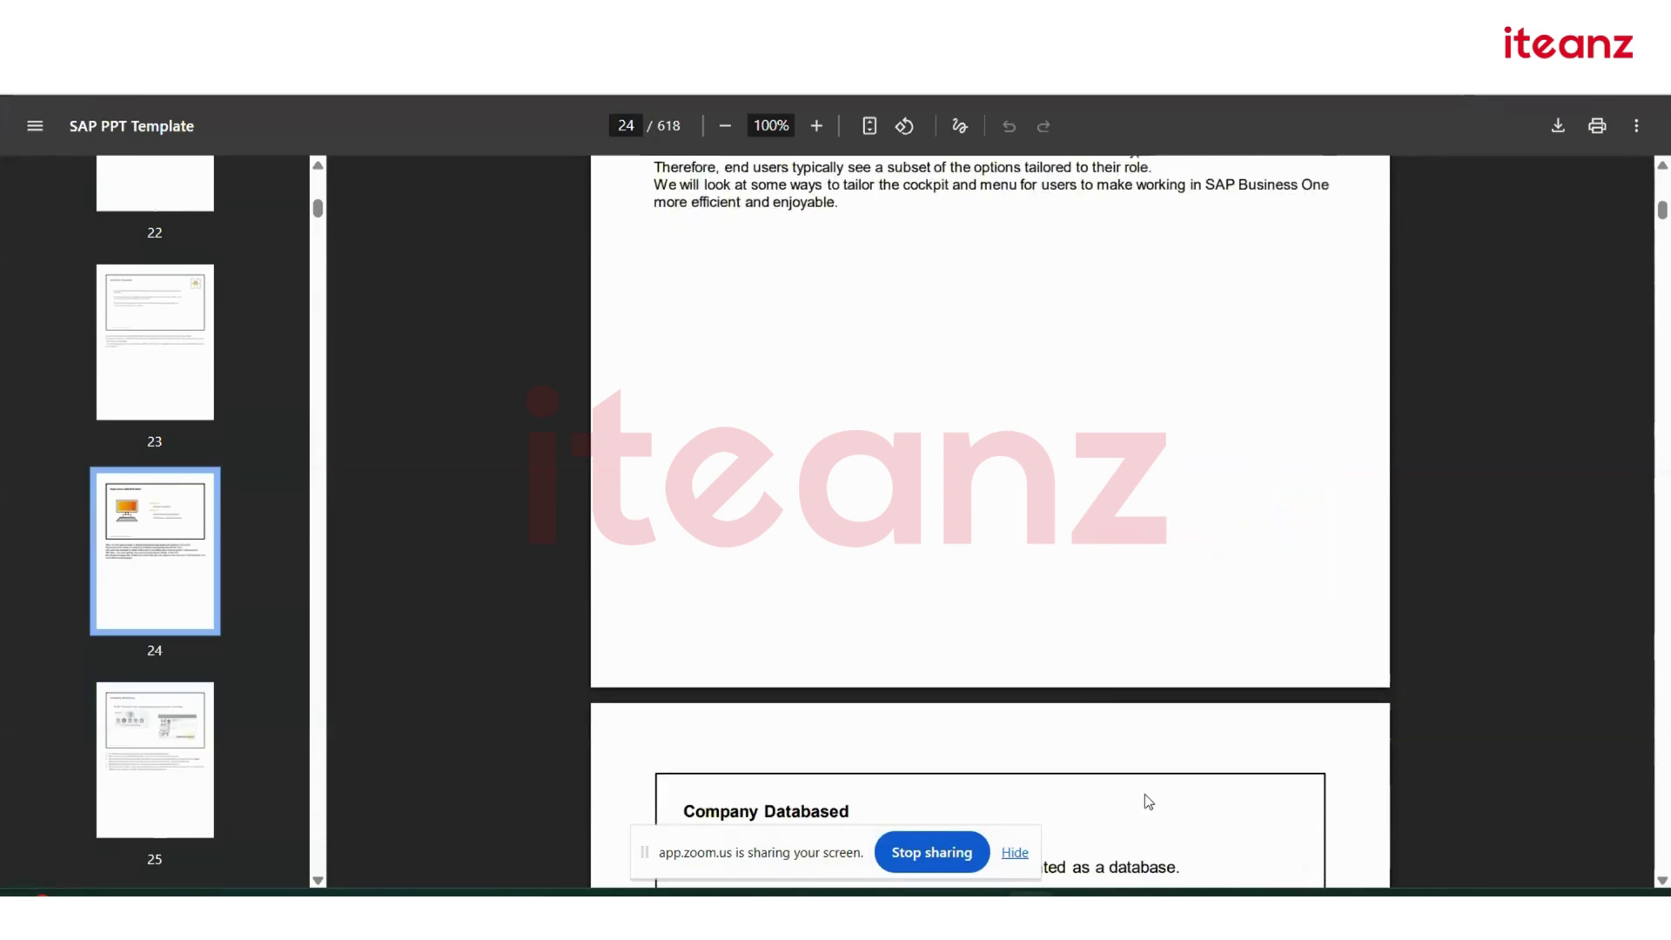
{"action": "left_click", "coordinate": [1663, 881]}
{"action": "scroll", "coordinate": [781, 224], "scroll_direction": "down", "scroll_amount": 6}
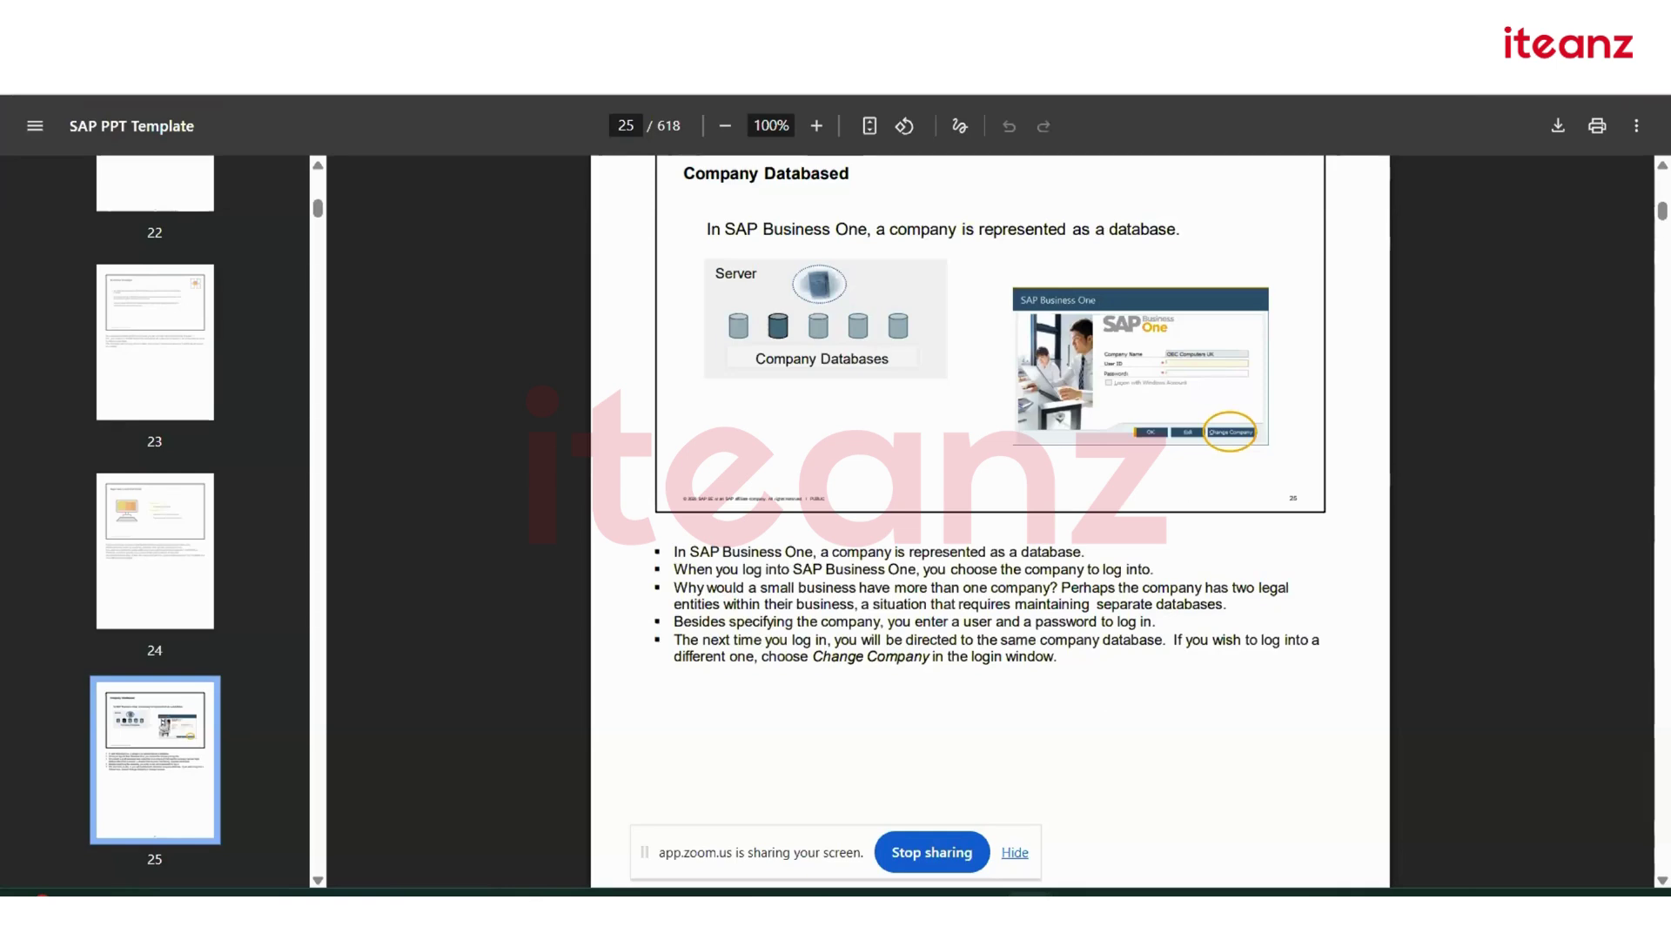
Switch to Remote Desktop Connection and connect to the first recent remote computer
{"action": "key", "text": "super"}
{"action": "type", "text": "m stsc"}
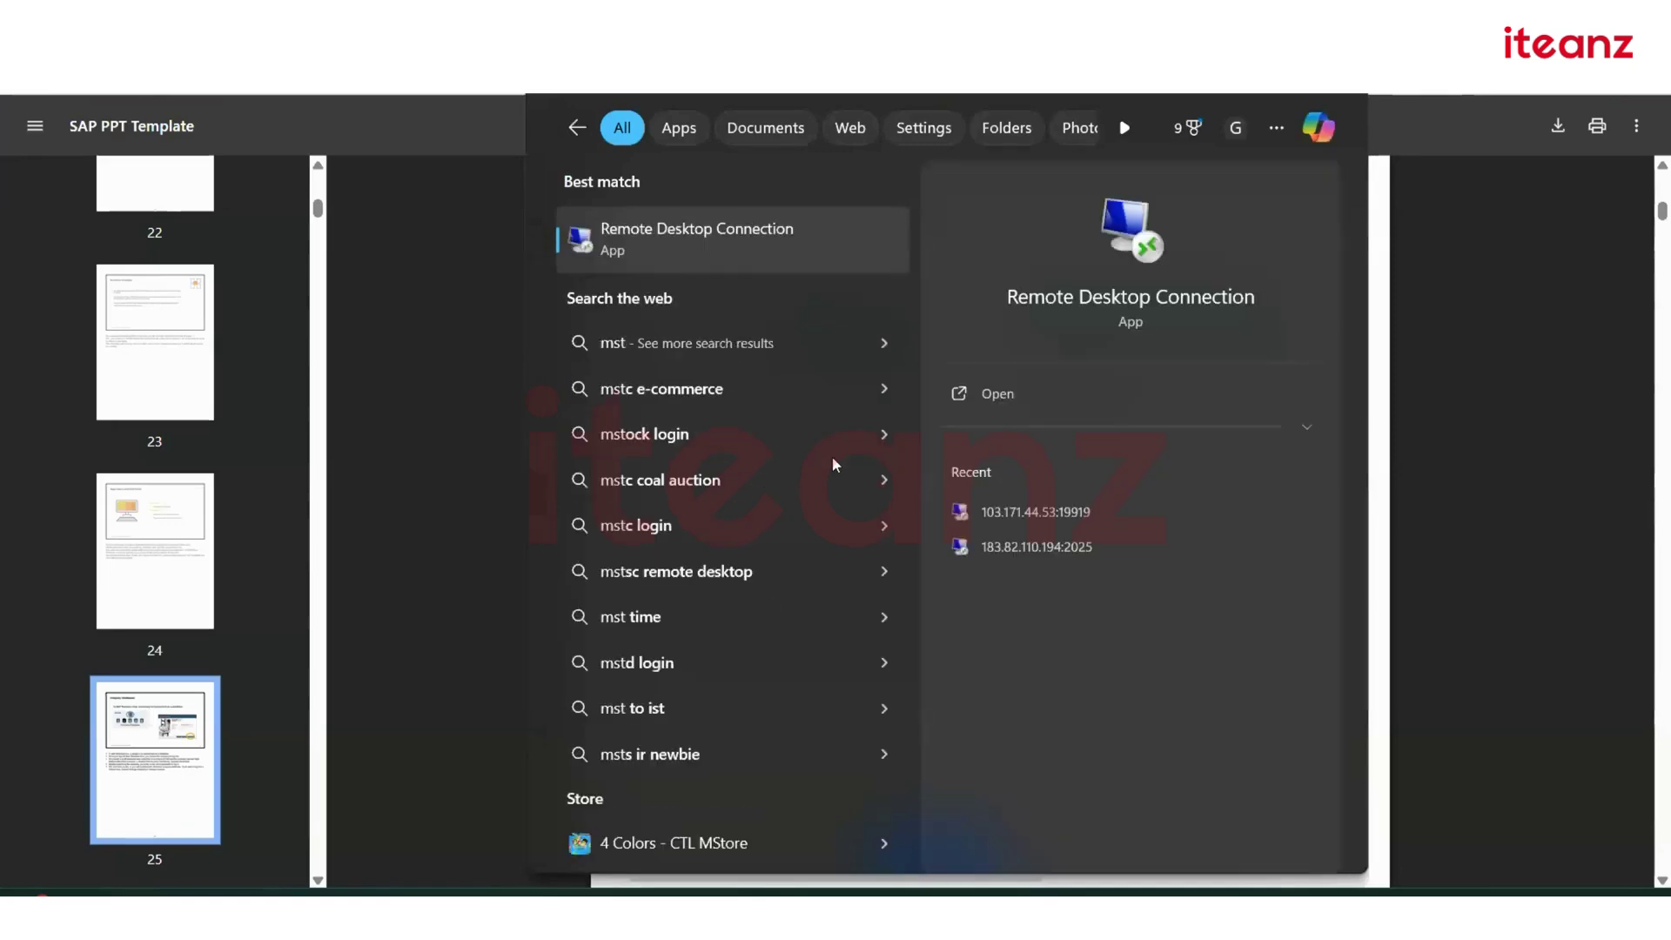
{"action": "left_click", "coordinate": [1093, 512]}
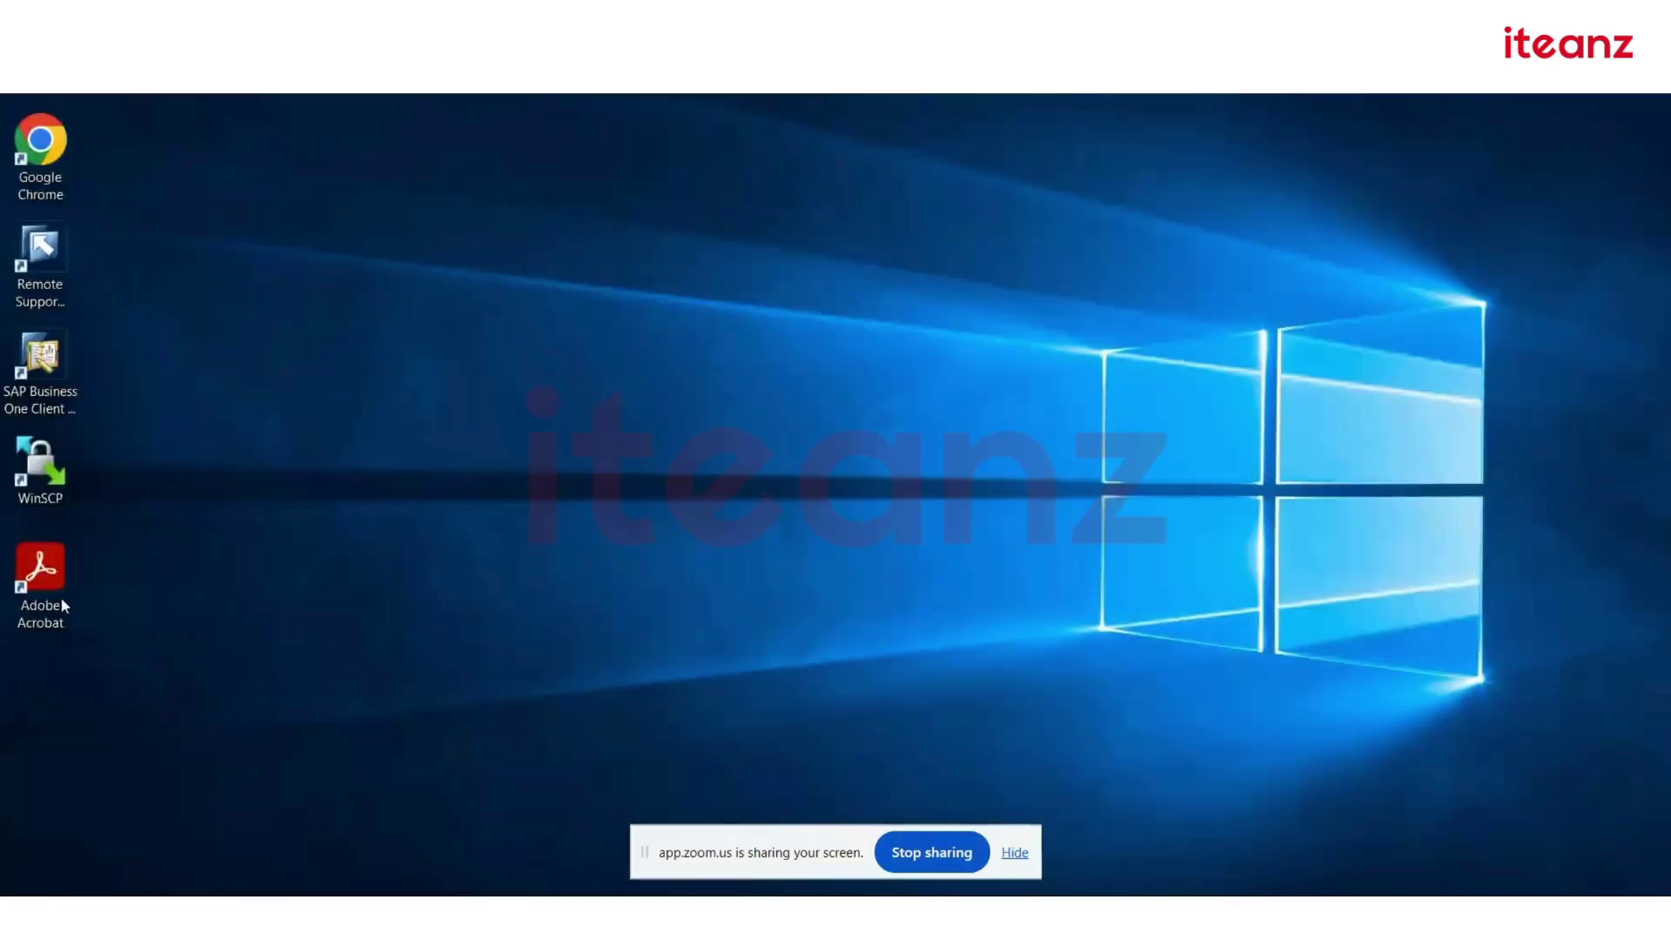
Launch the SAP Business One client on the remote desktop and log in with the account password
{"action": "right_click", "coordinate": [40, 346]}
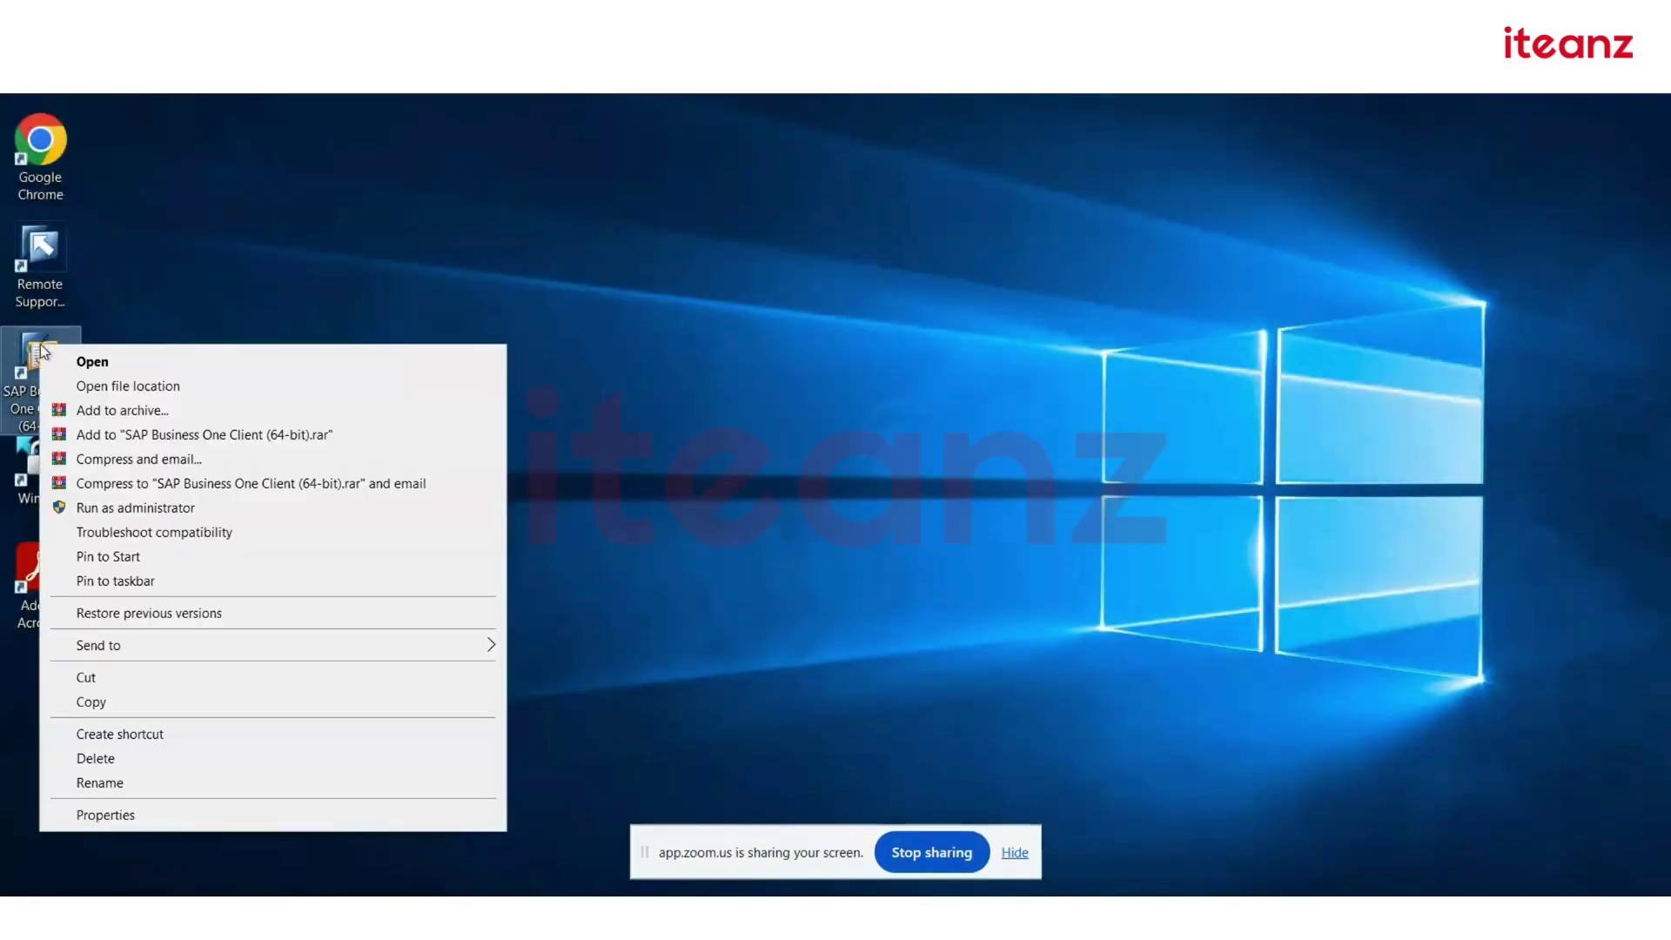
{"action": "left_click", "coordinate": [94, 362]}
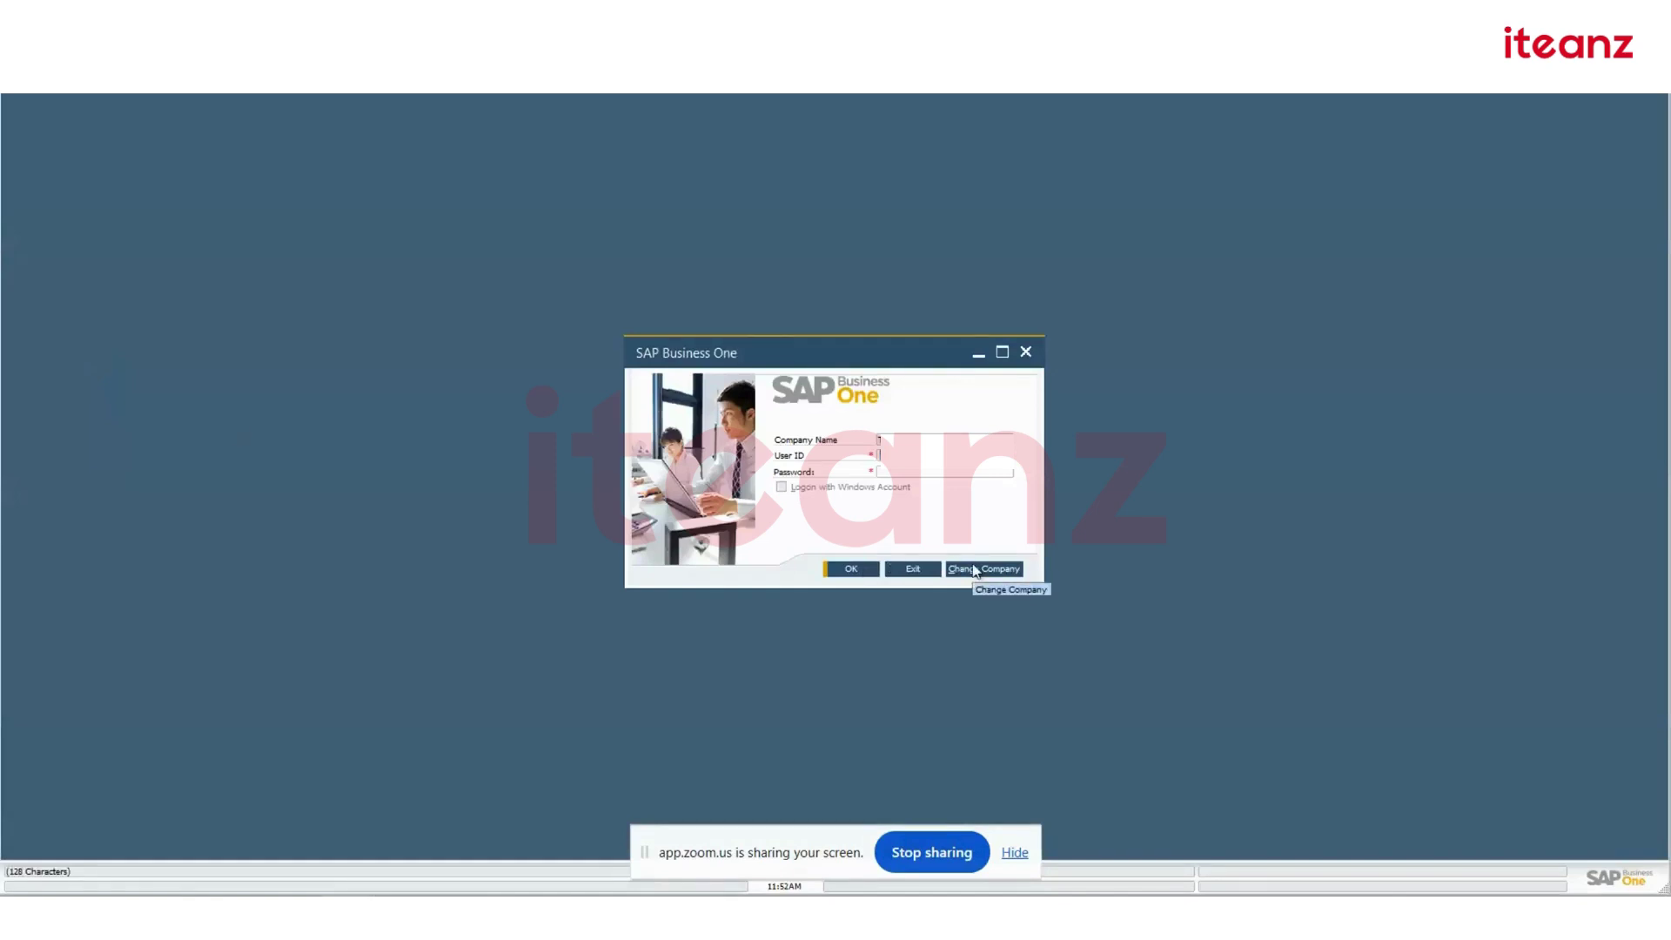
{"action": "key", "text": "Tab"}
{"action": "type", "text": "****"}
{"action": "key", "text": "Return"}
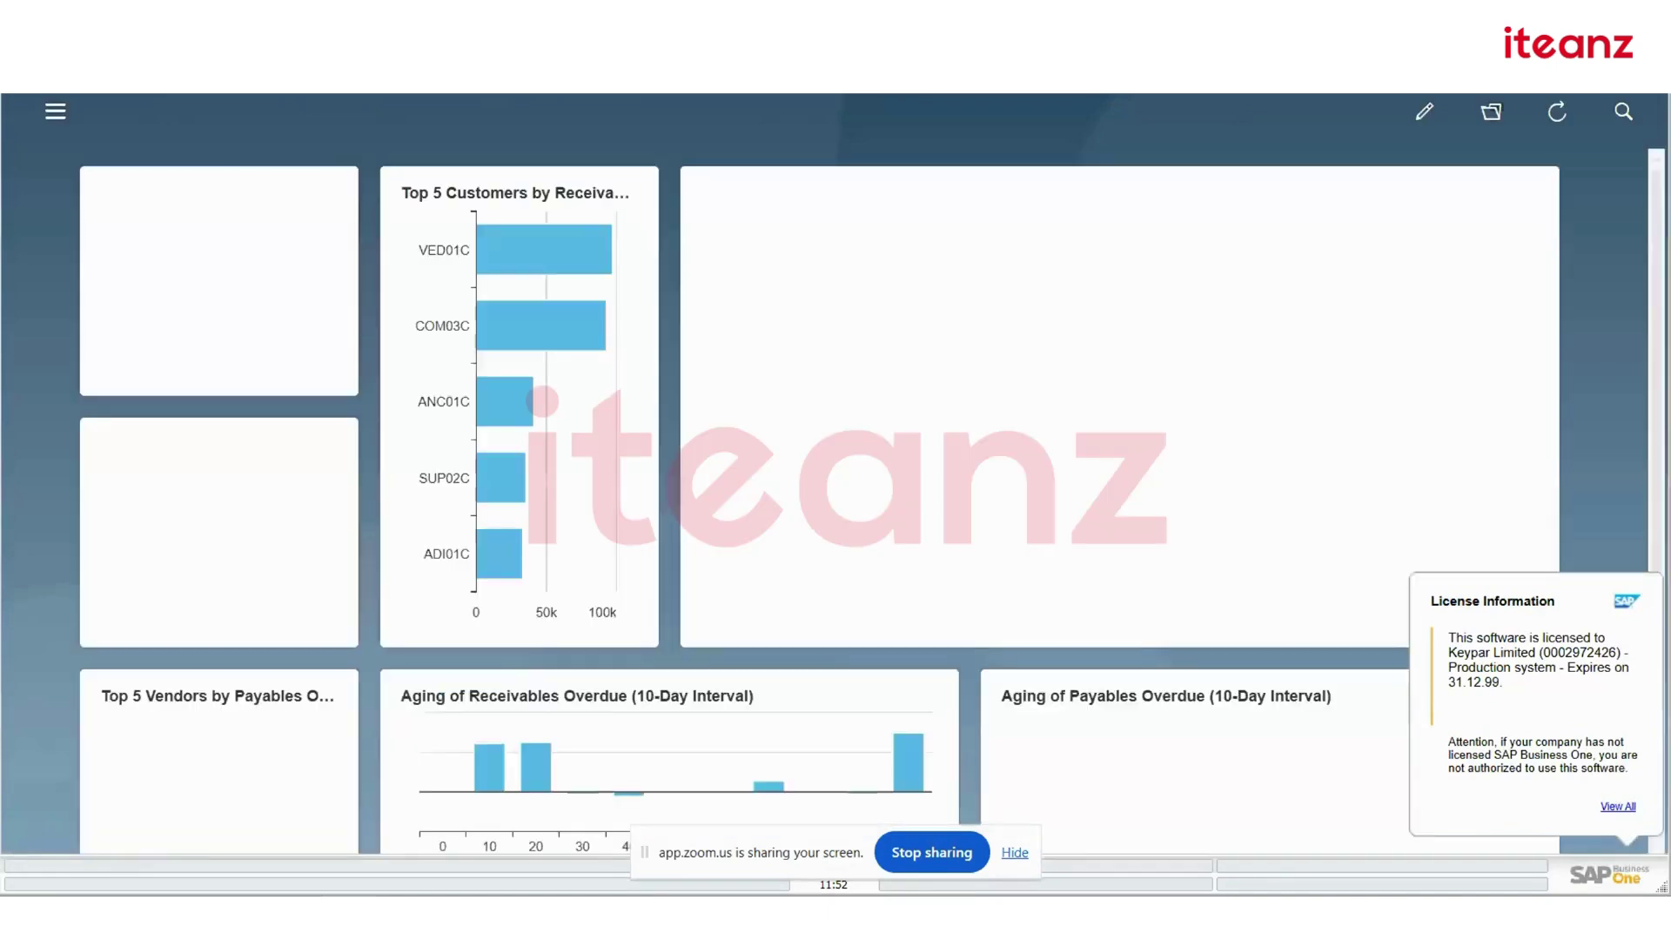
Stop the B1 Usability Package add-on in the Add-On Manager and close that window
{"action": "left_click", "coordinate": [245, 43]}
{"action": "mouse_move", "coordinate": [300, 66]}
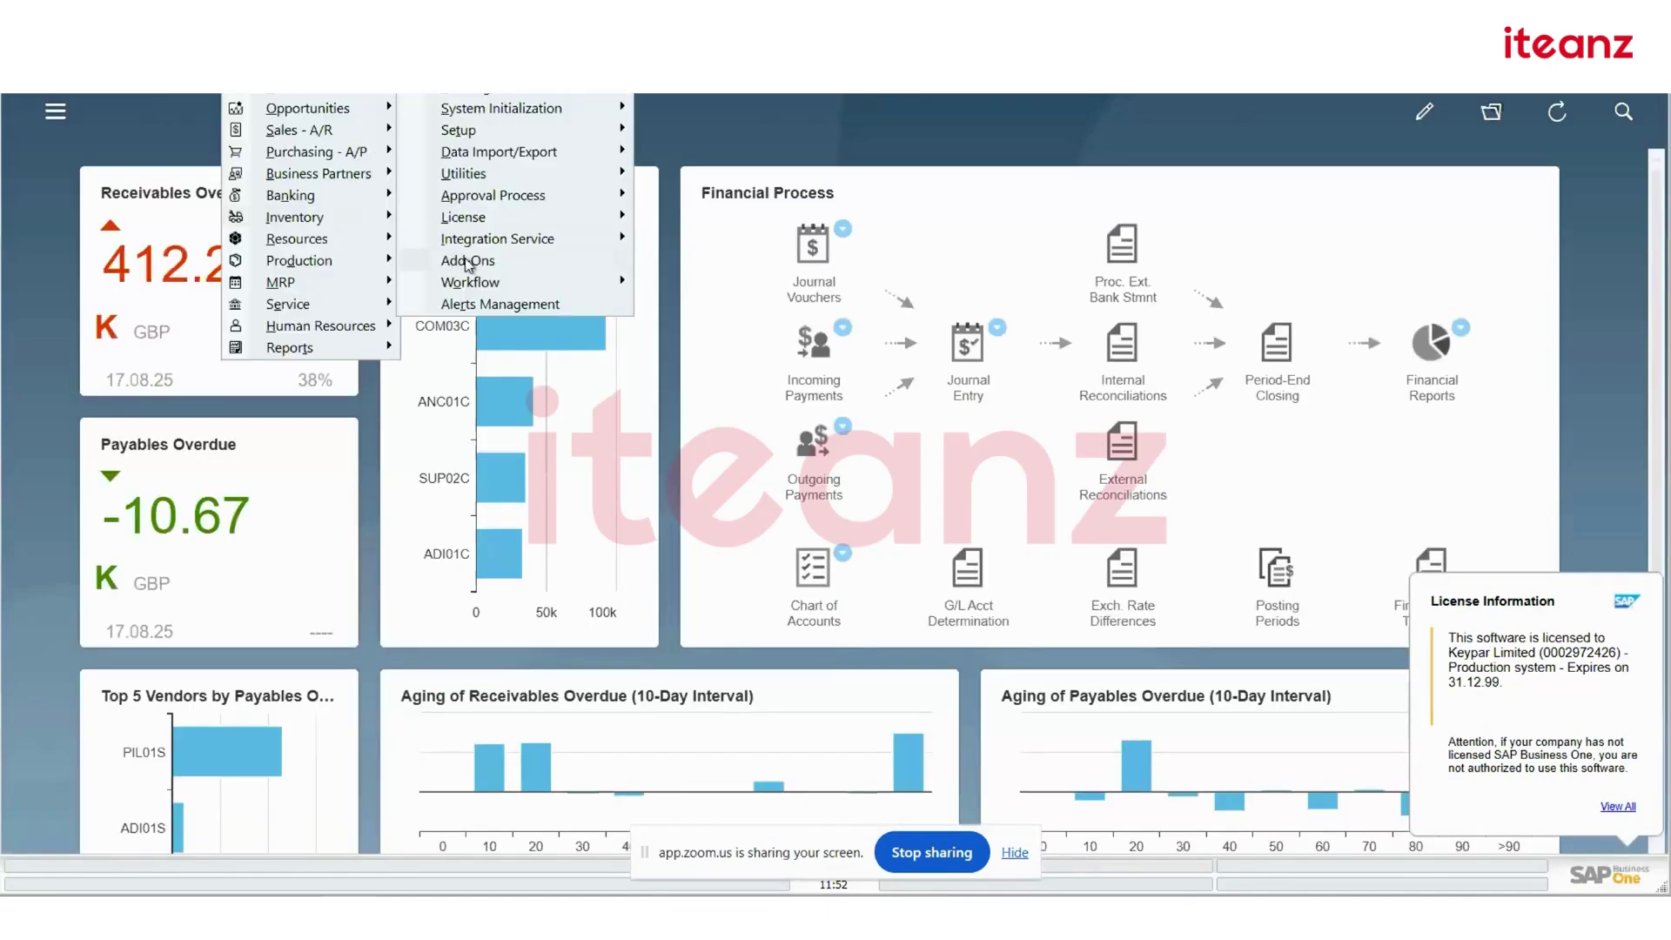
{"action": "mouse_move", "coordinate": [467, 263]}
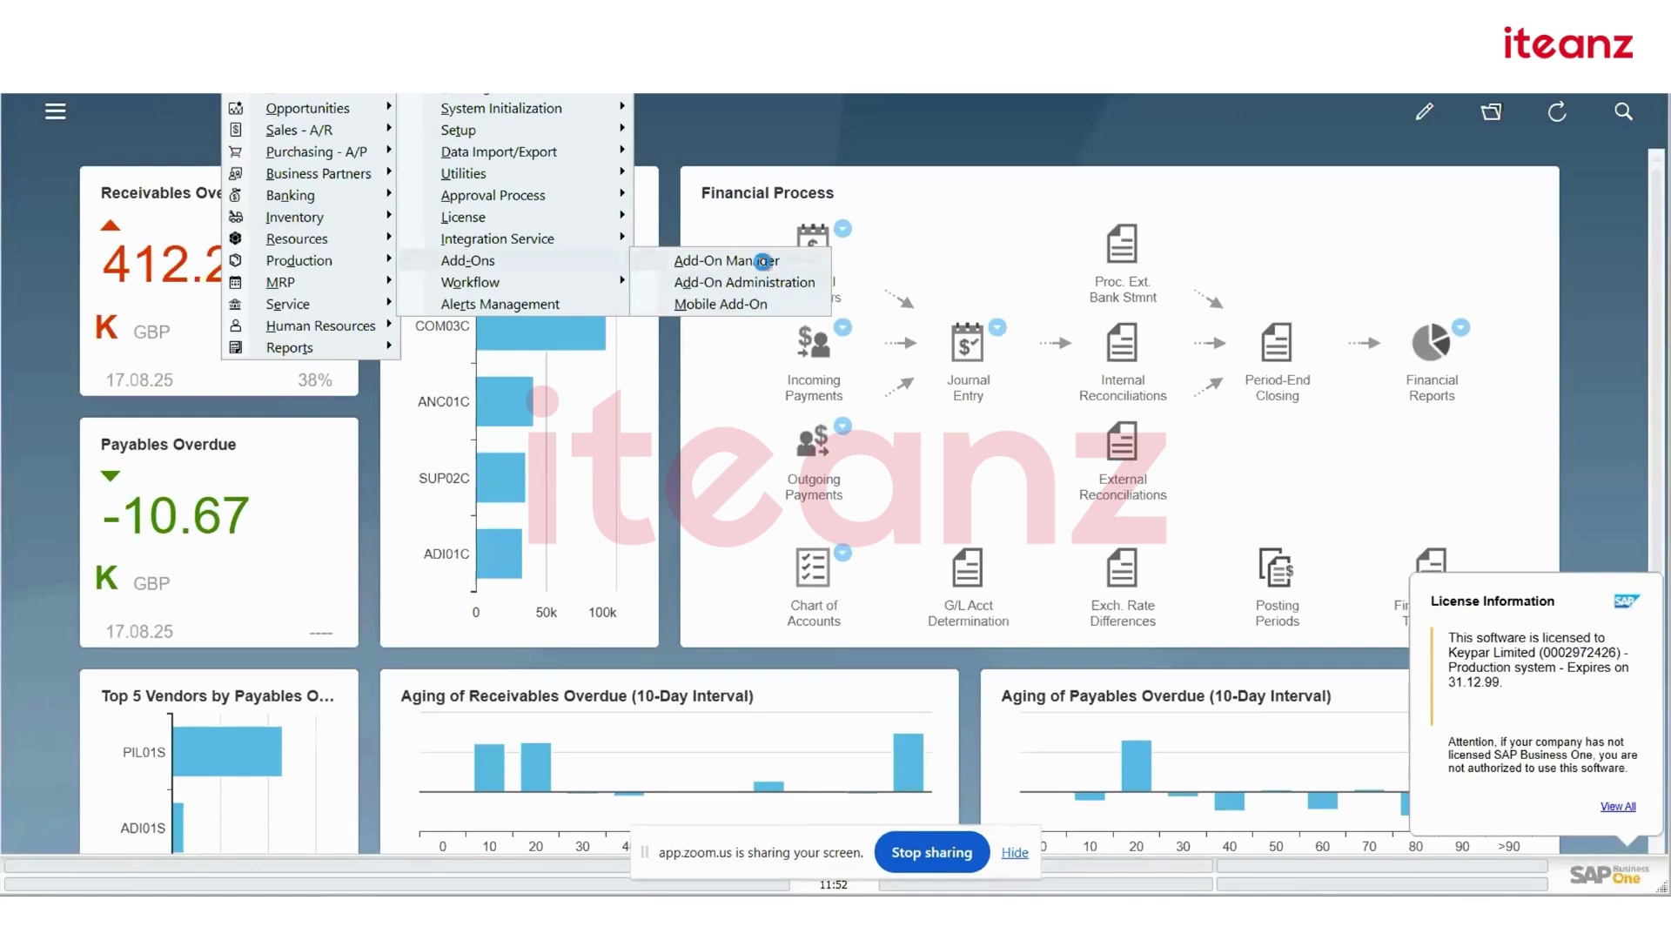
{"action": "left_click", "coordinate": [757, 261]}
{"action": "left_click", "coordinate": [710, 160]}
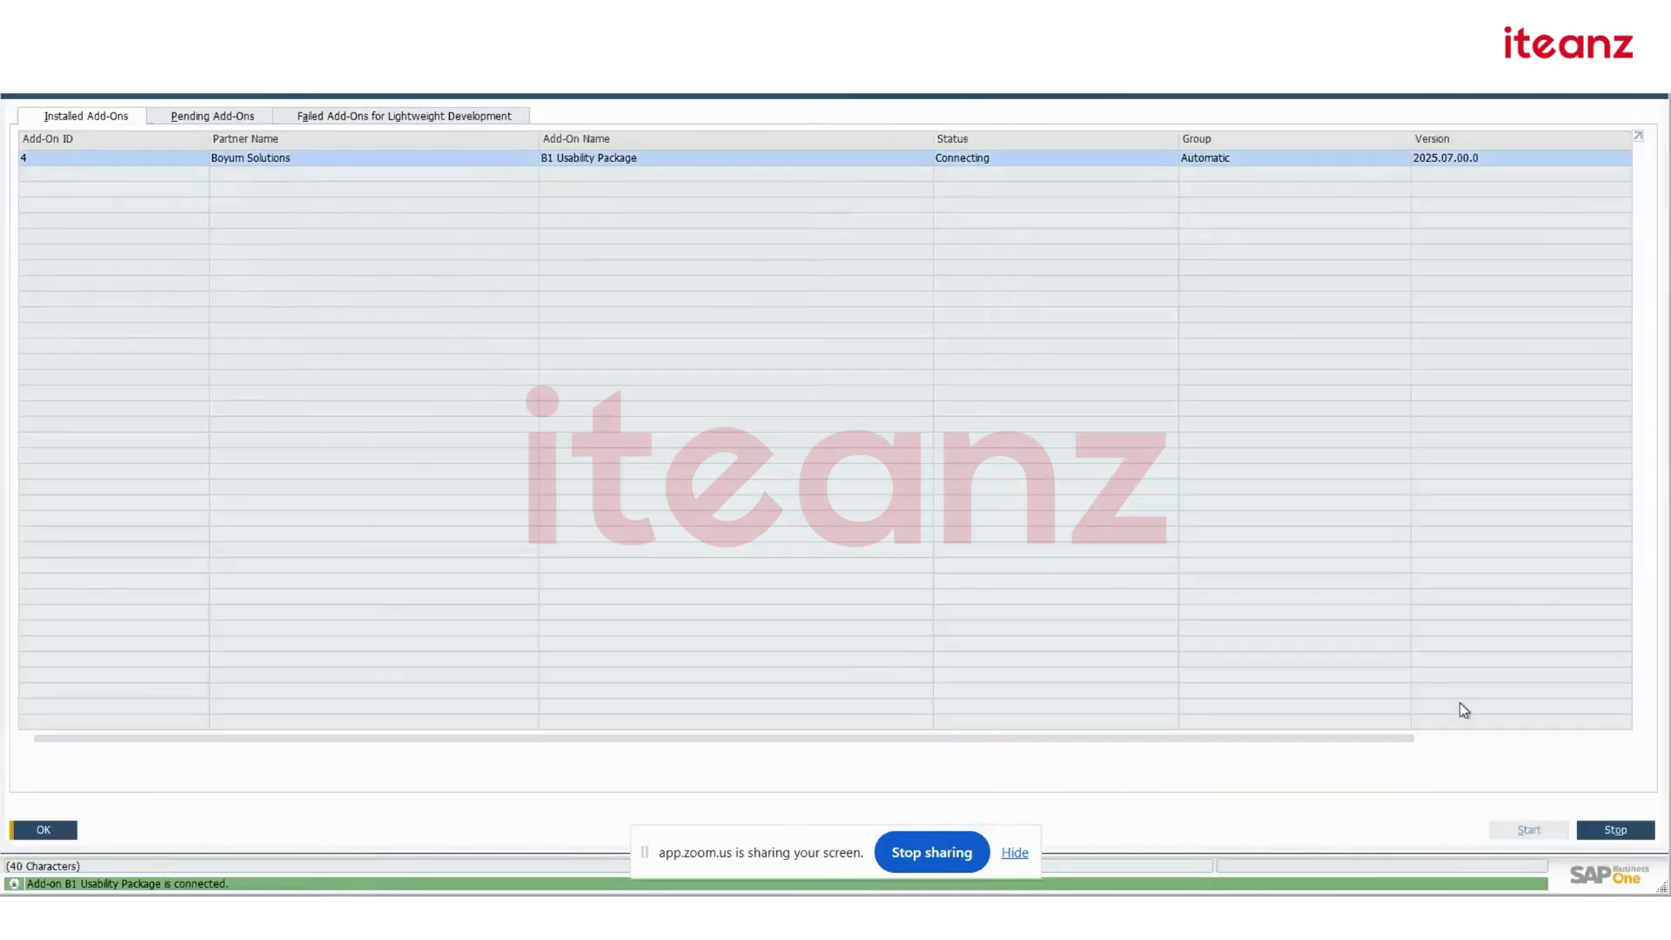
{"action": "left_click", "coordinate": [1621, 830]}
{"action": "left_click", "coordinate": [1660, 98]}
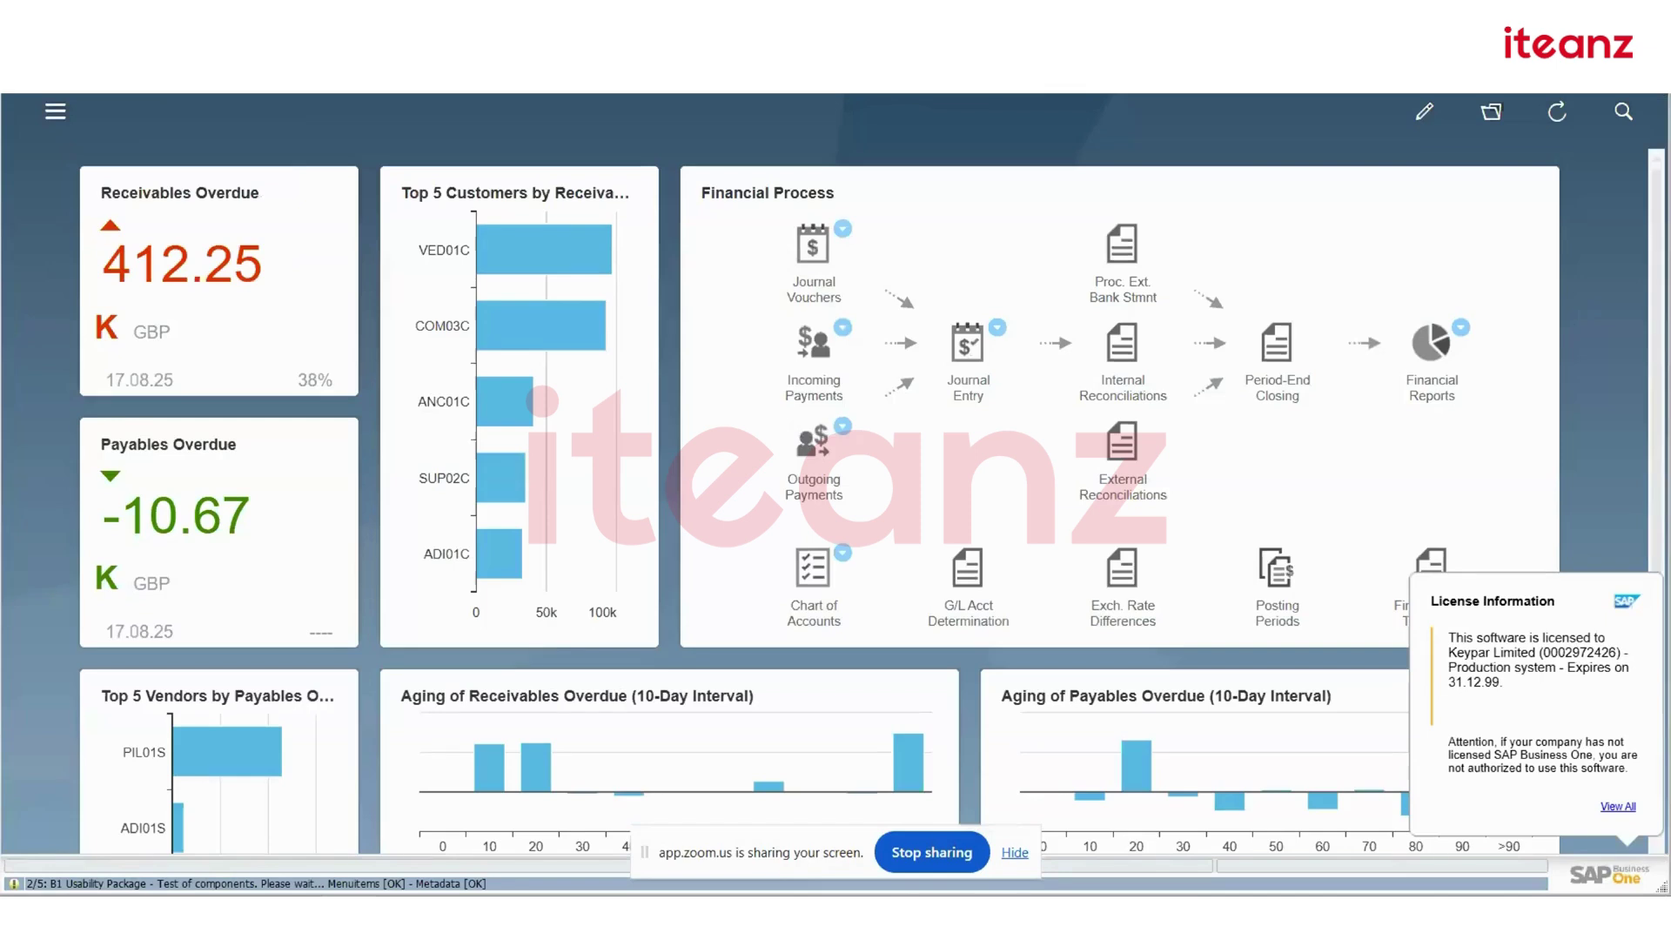
Hide the dashboard to leave an empty SAP Business One workspace
{"action": "mouse_move", "coordinate": [258, 293]}
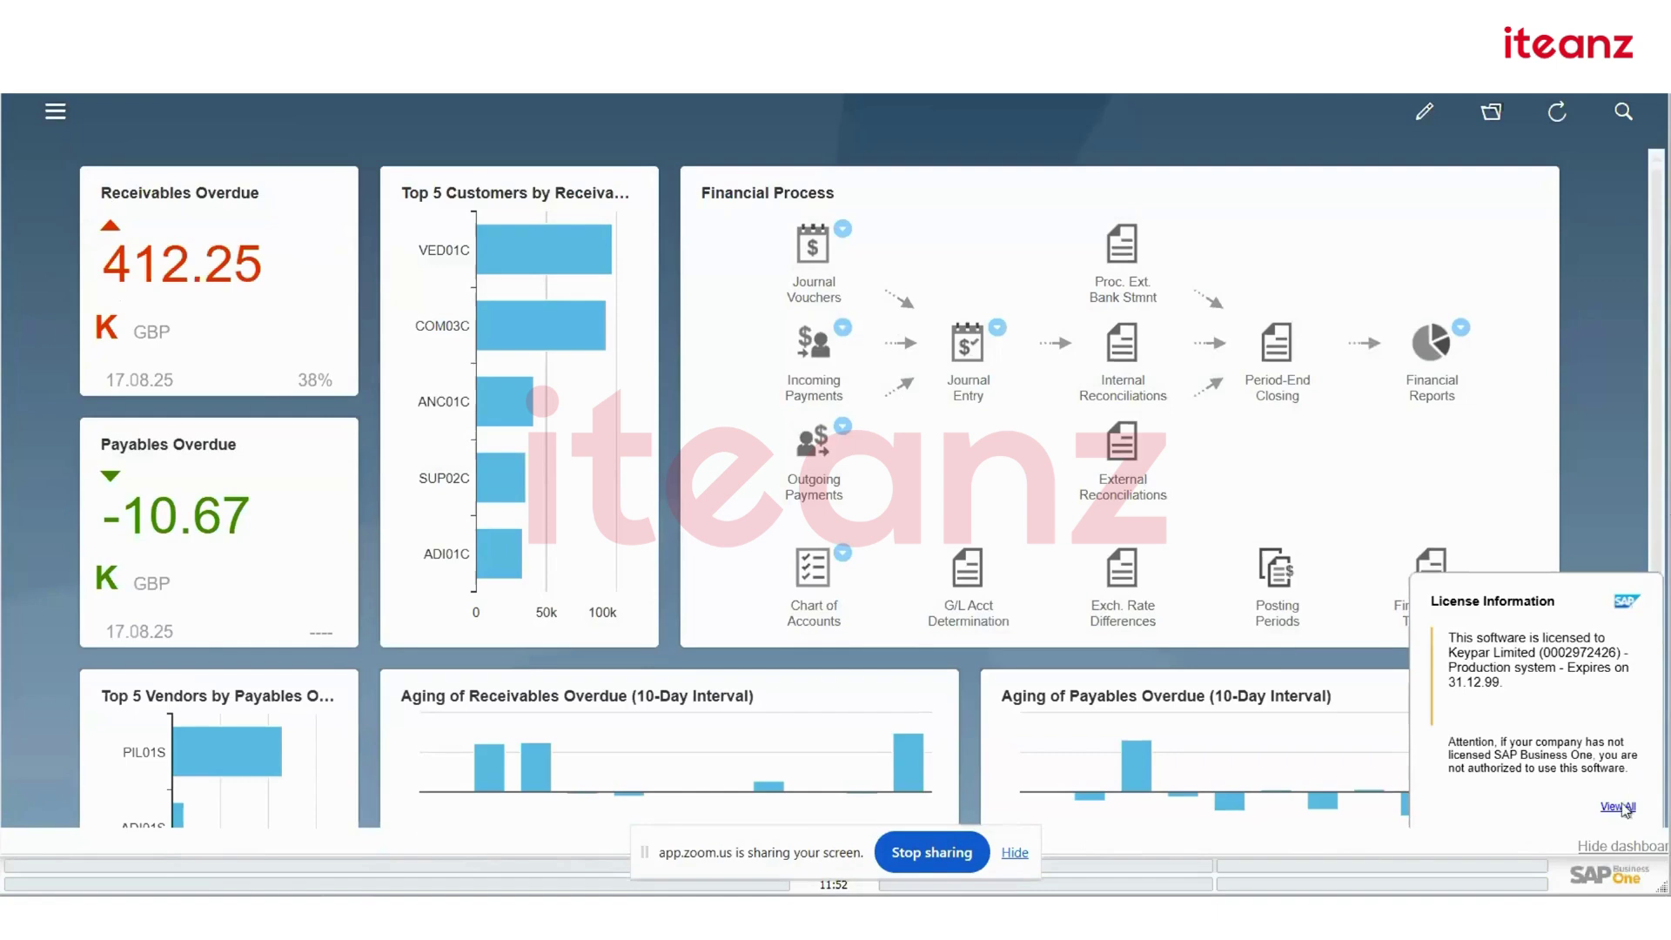
{"action": "left_click", "coordinate": [1626, 847]}
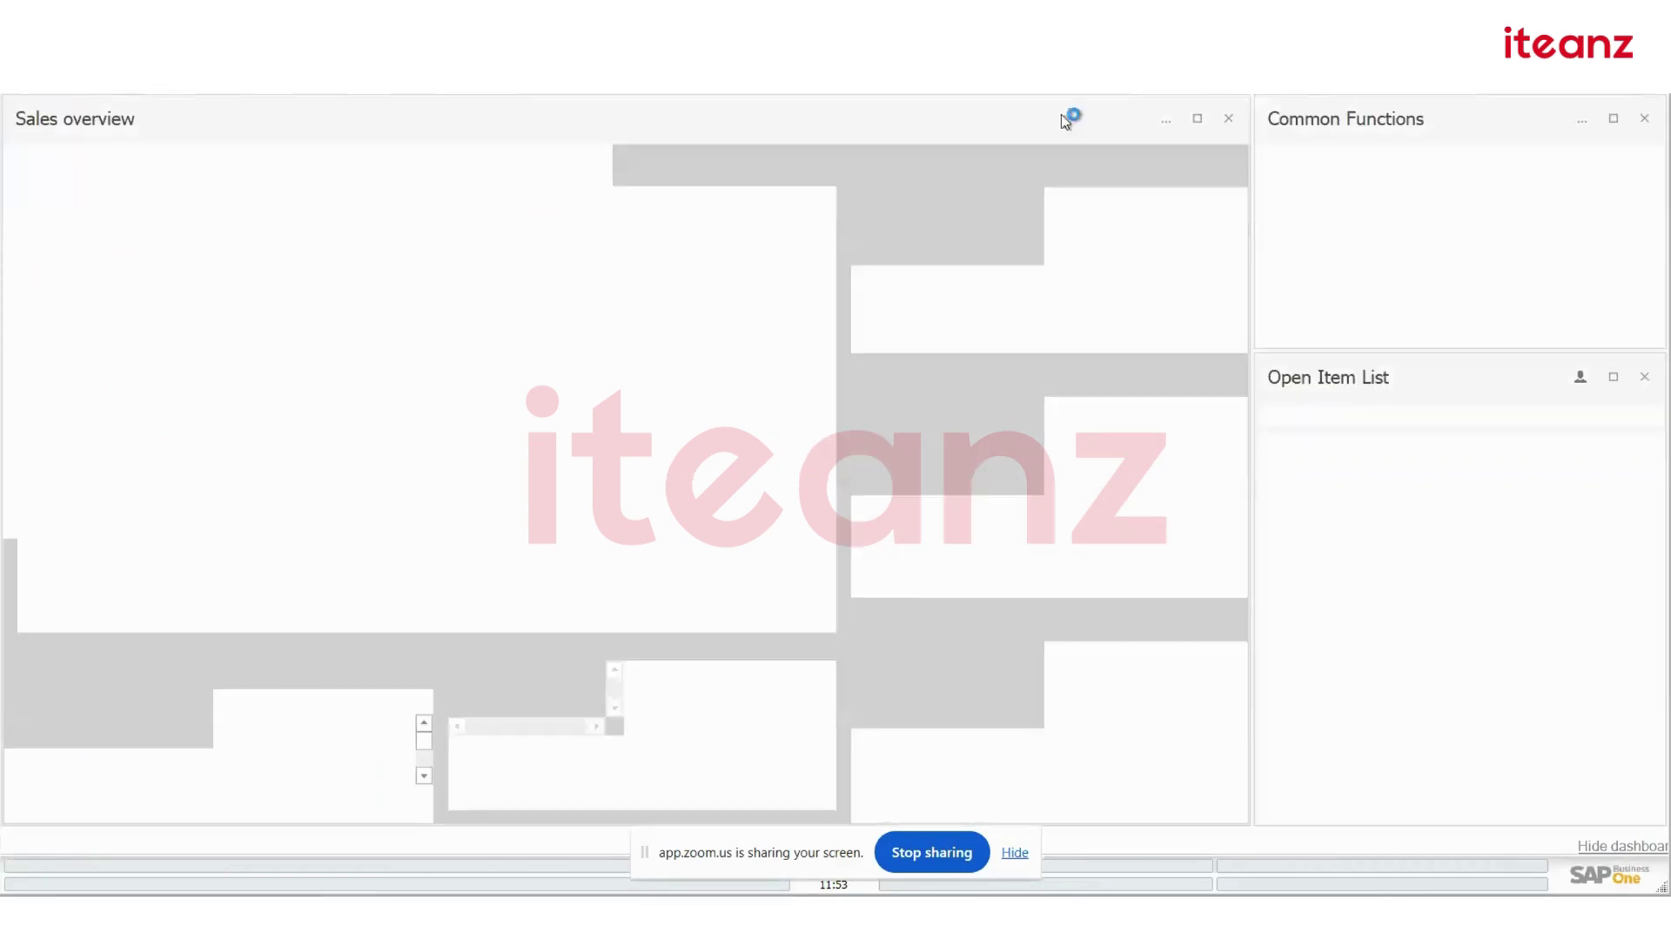
{"action": "left_click", "coordinate": [1645, 848]}
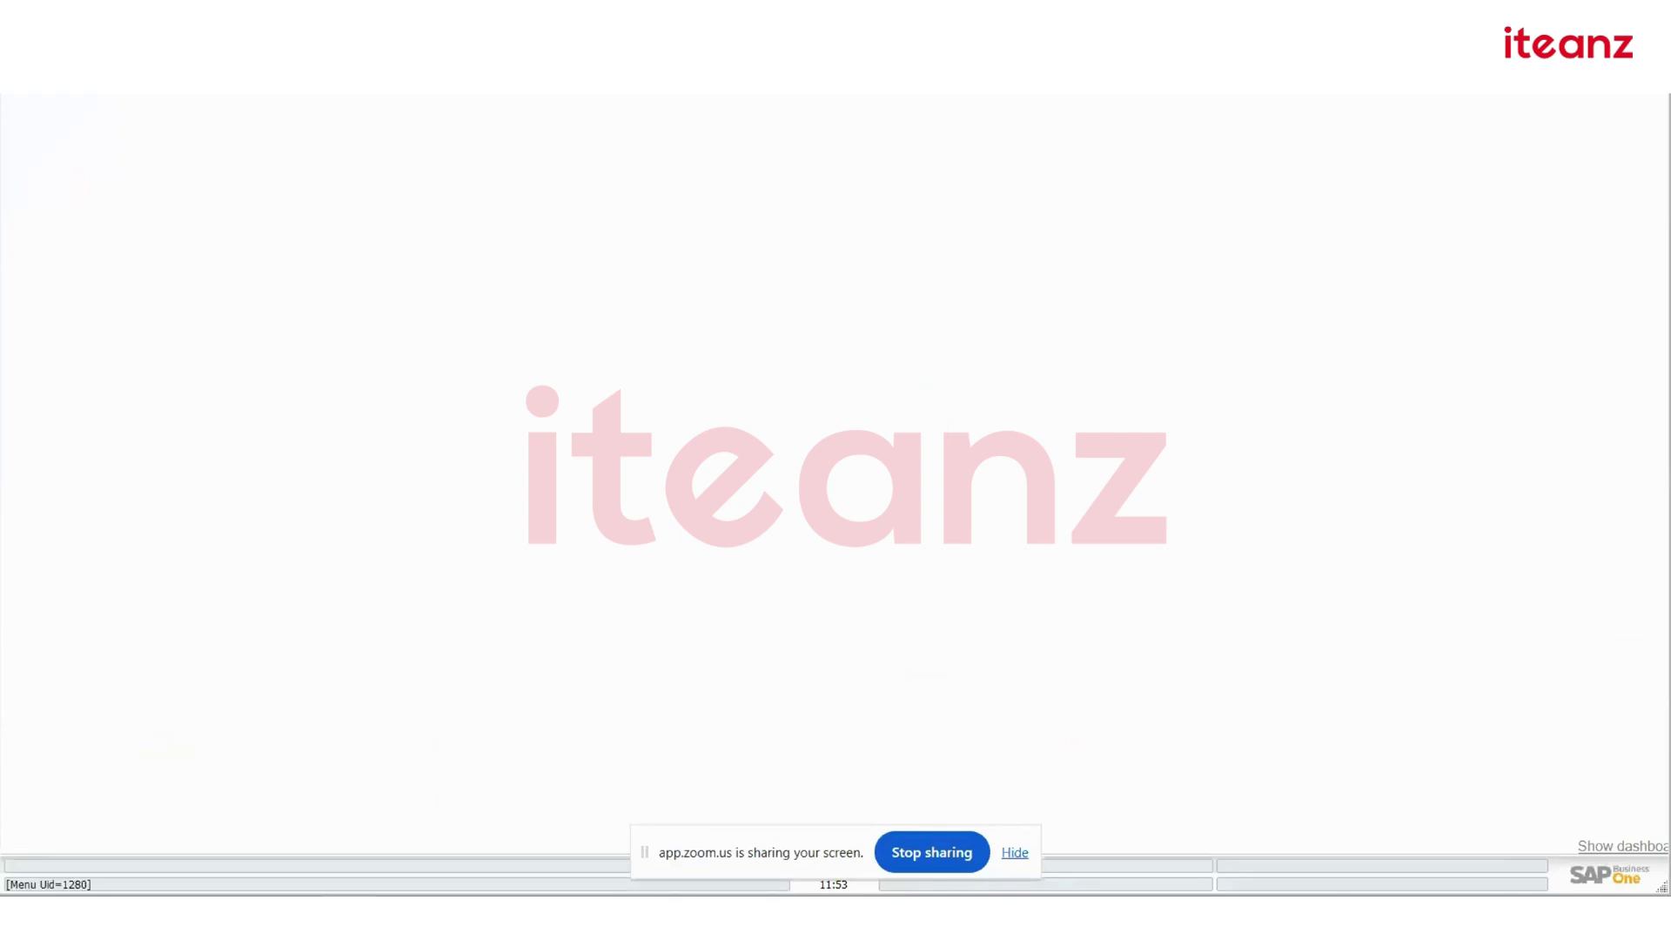
Examine the list of modules and the functions under Administration, Purchasing - A/P and Business Partners
{"action": "left_click", "coordinate": [244, 42]}
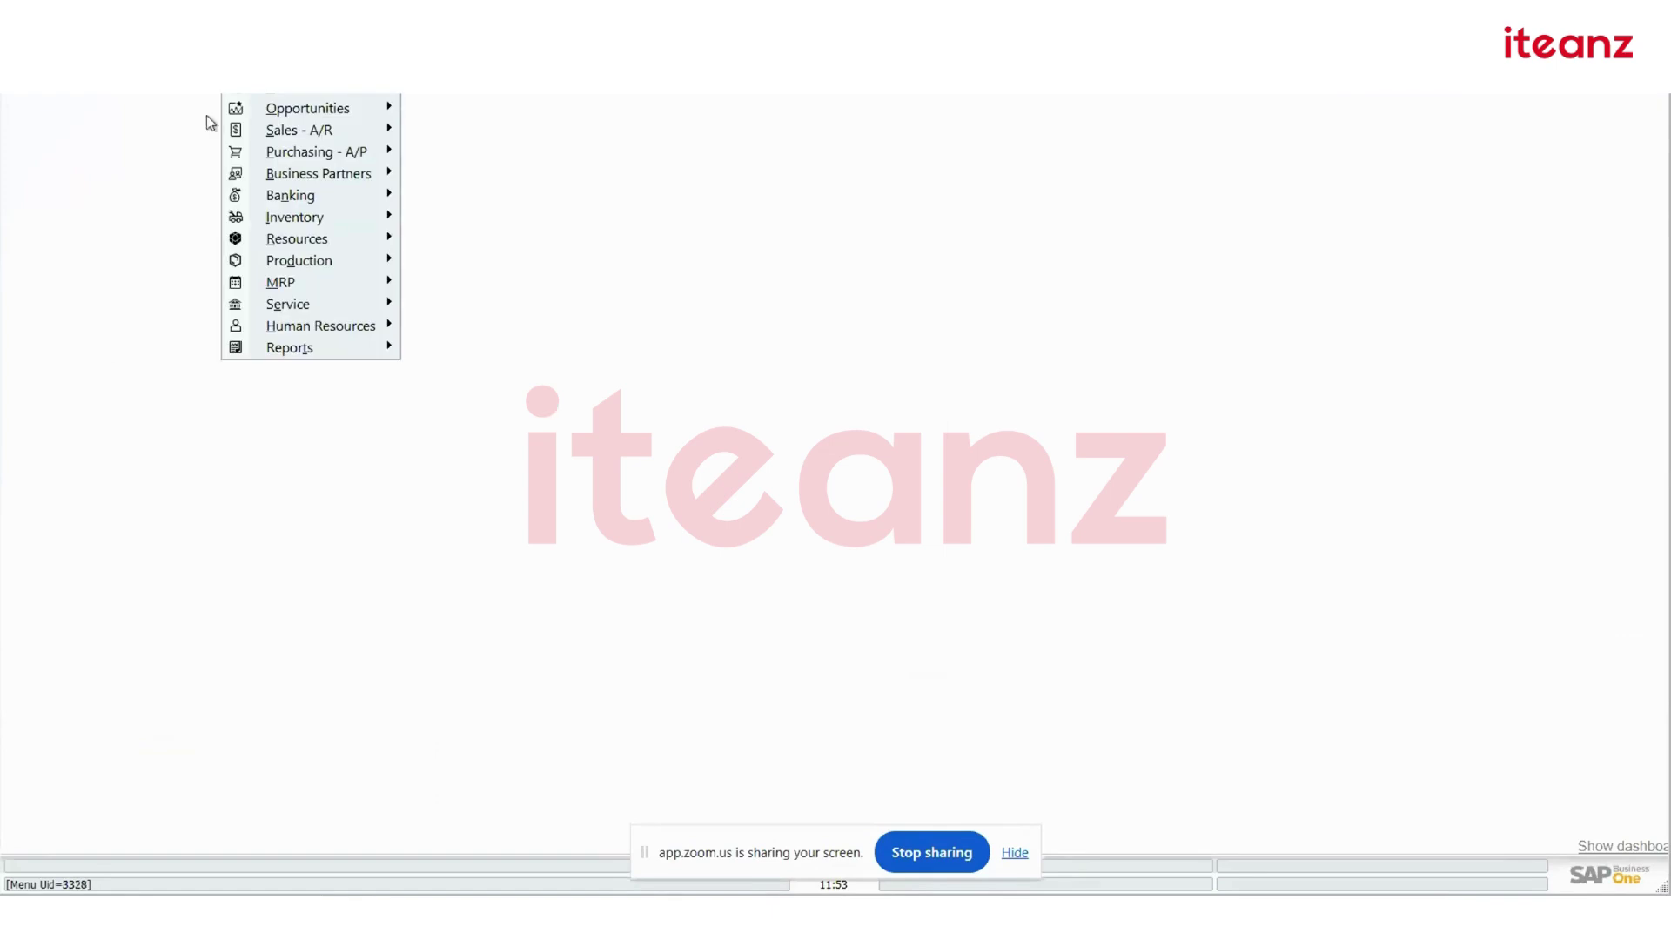
{"action": "mouse_move", "coordinate": [283, 86]}
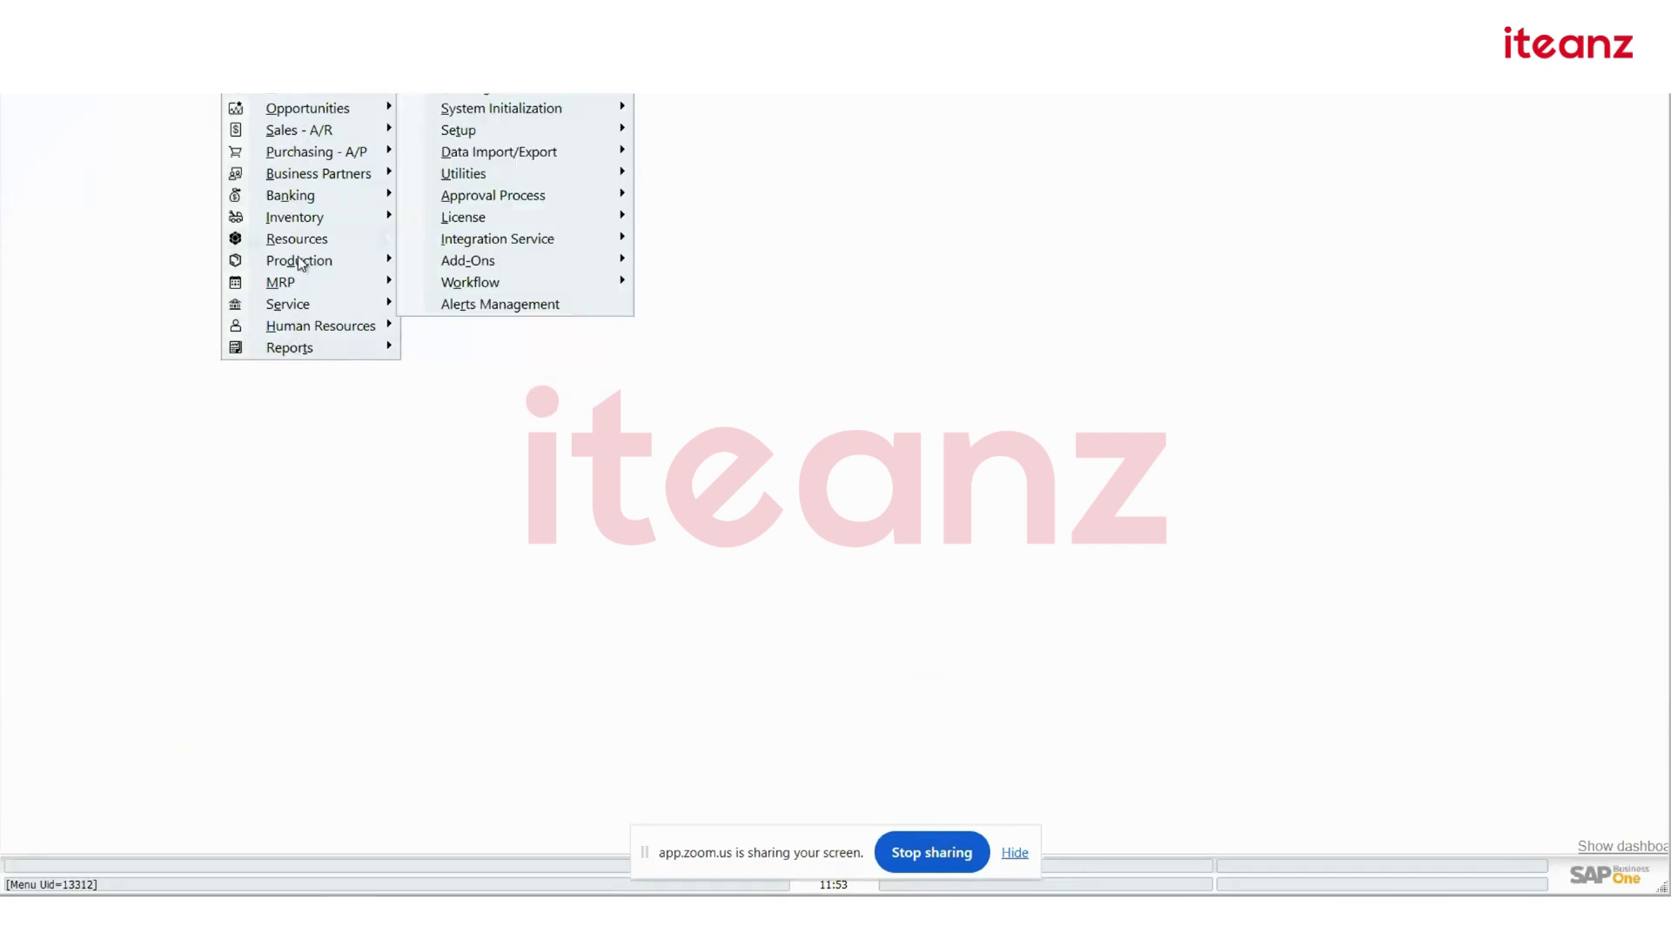
{"action": "mouse_move", "coordinate": [301, 65]}
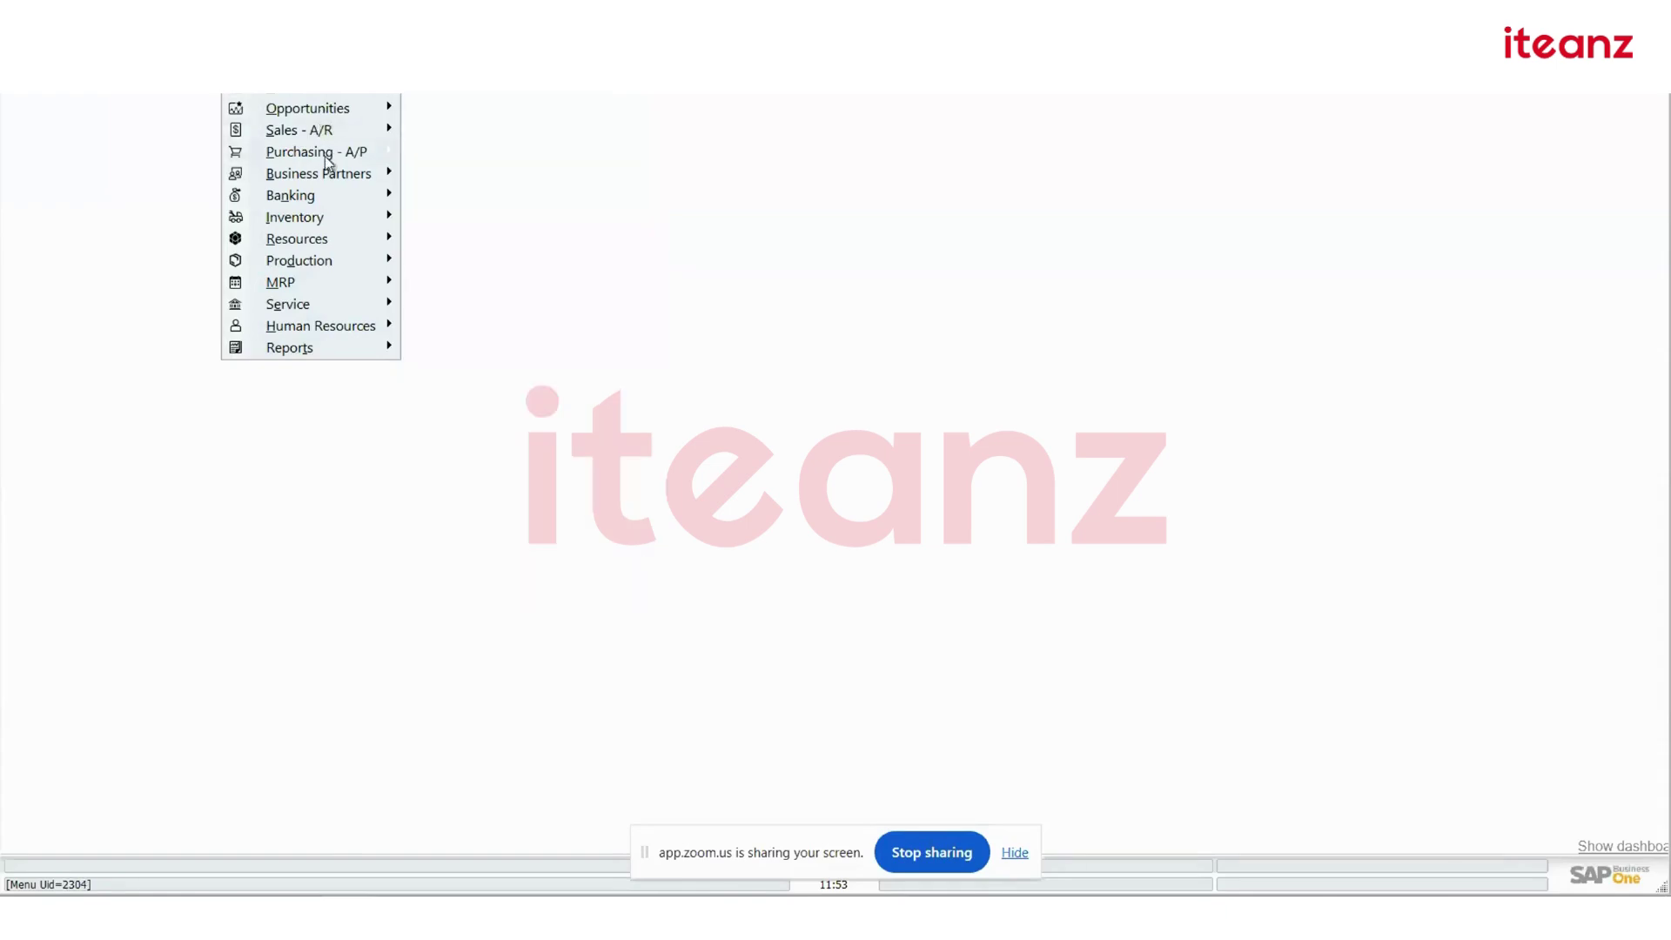
{"action": "mouse_move", "coordinate": [329, 161]}
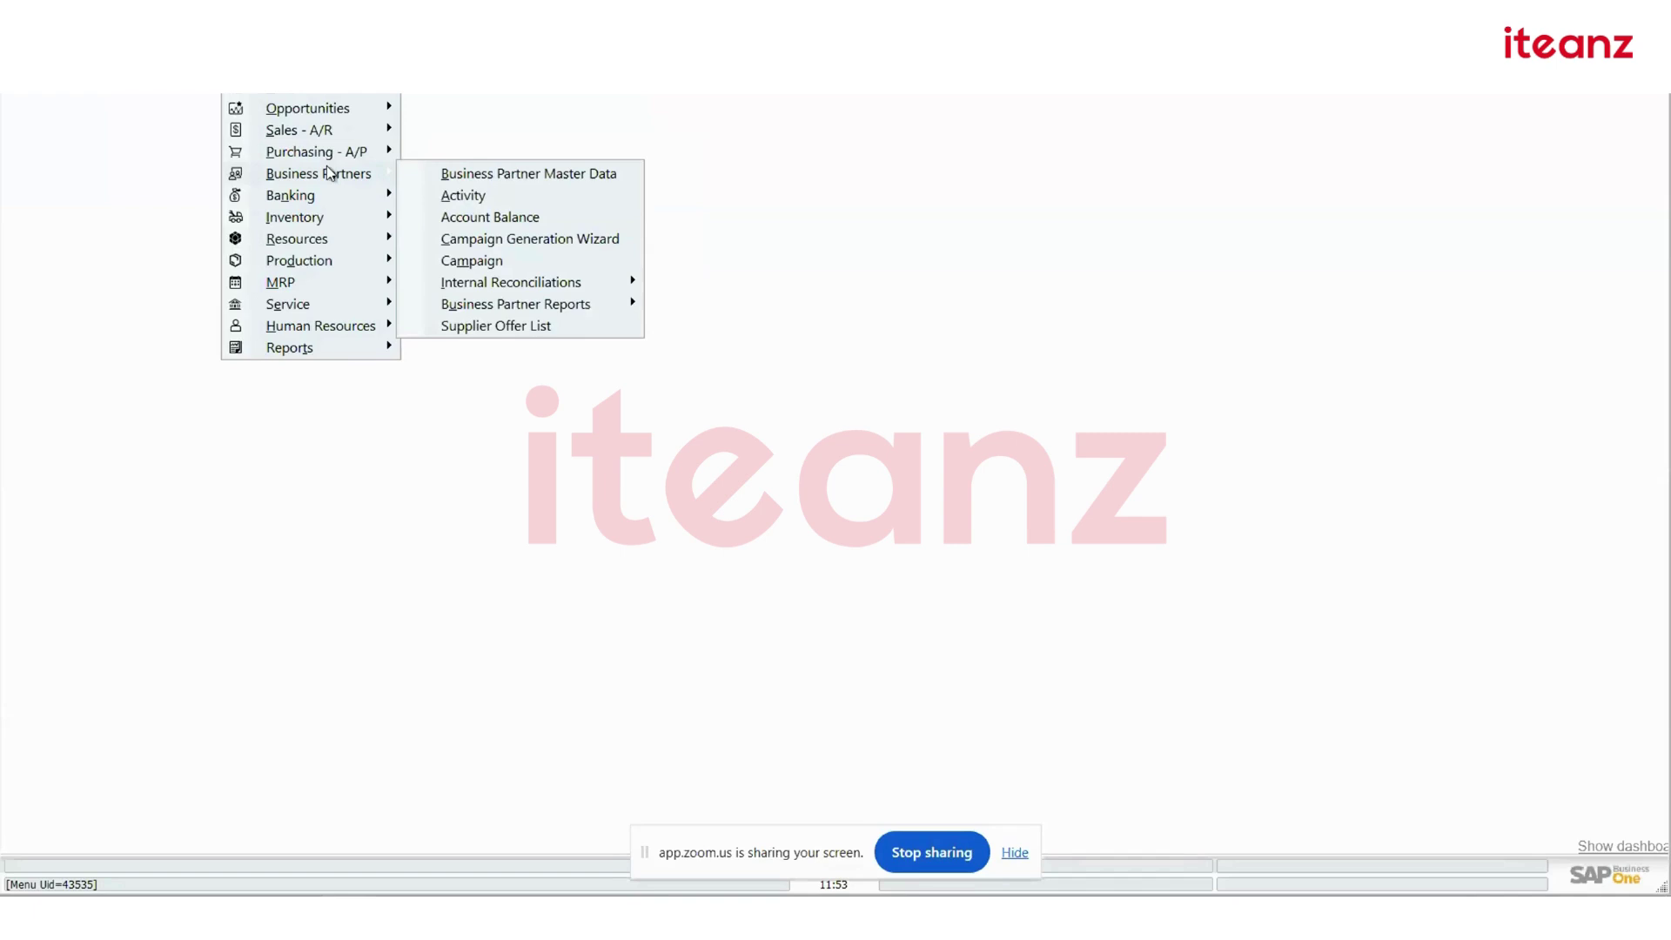
{"action": "mouse_move", "coordinate": [342, 221]}
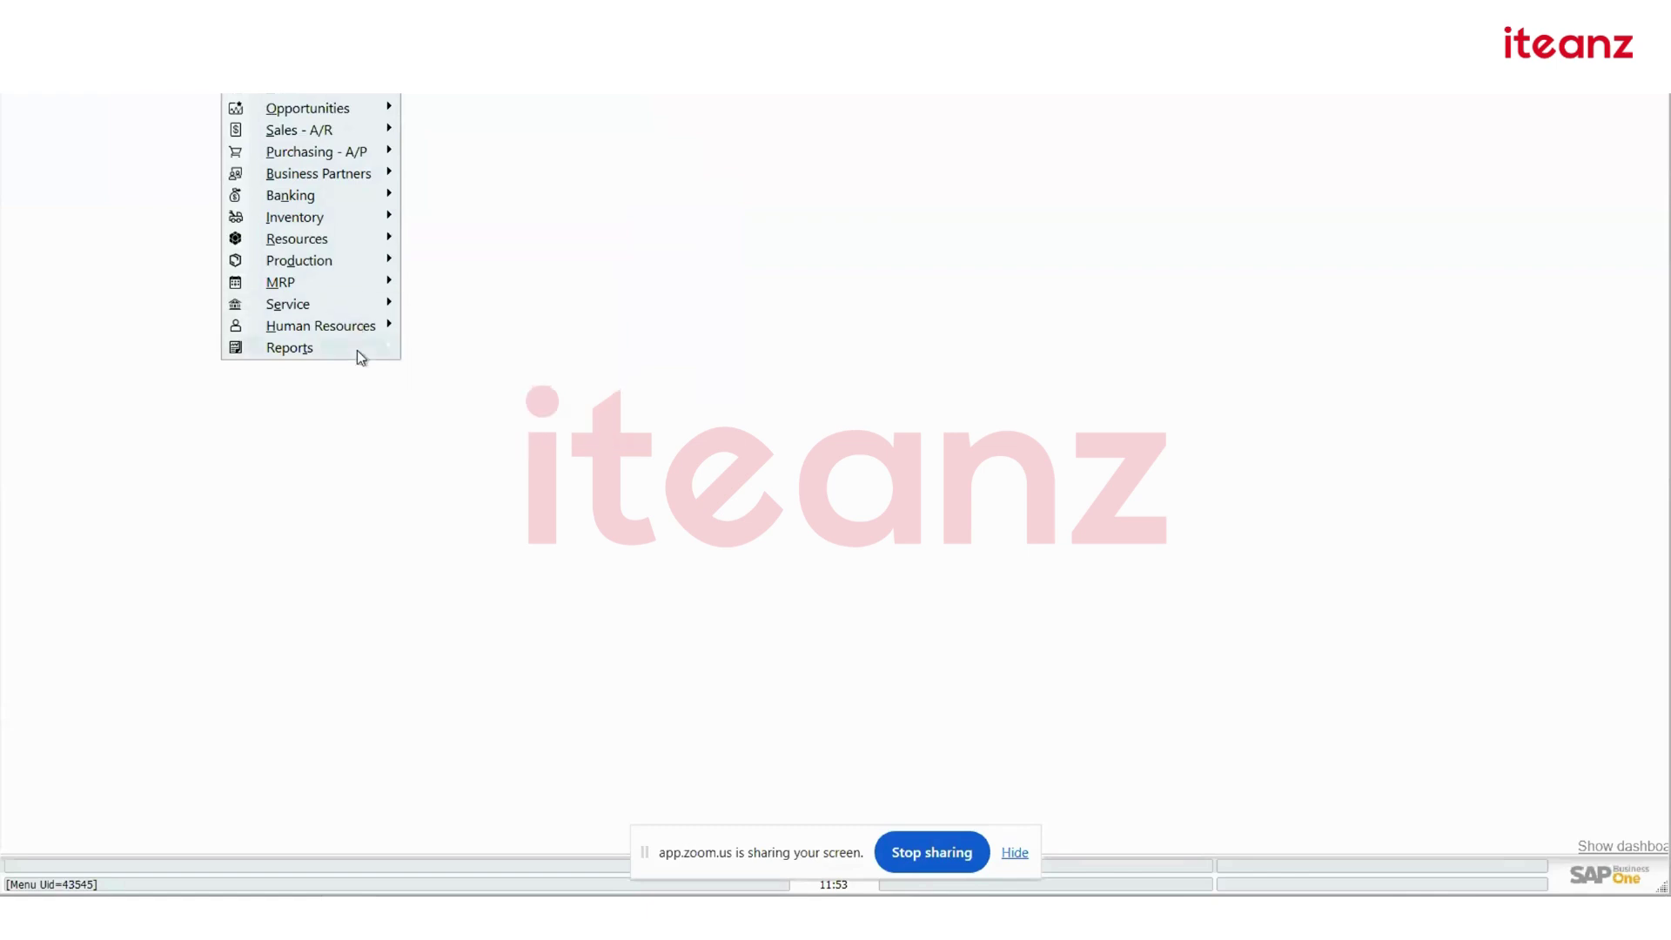
{"action": "mouse_move", "coordinate": [360, 355]}
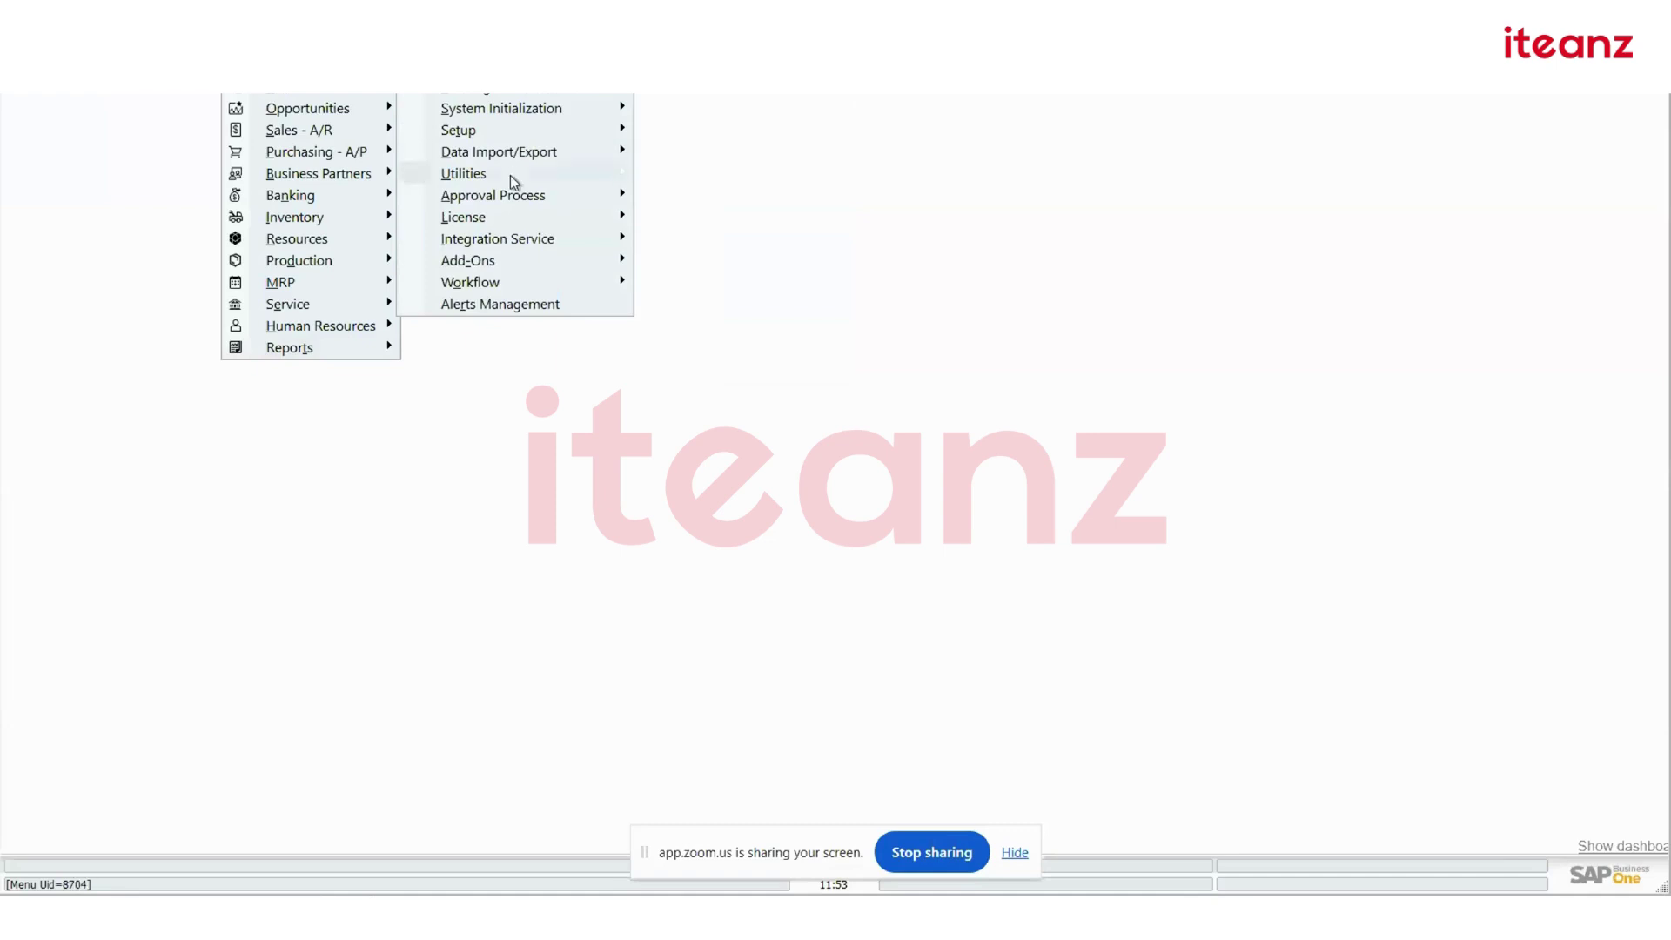
{"action": "mouse_move", "coordinate": [510, 175]}
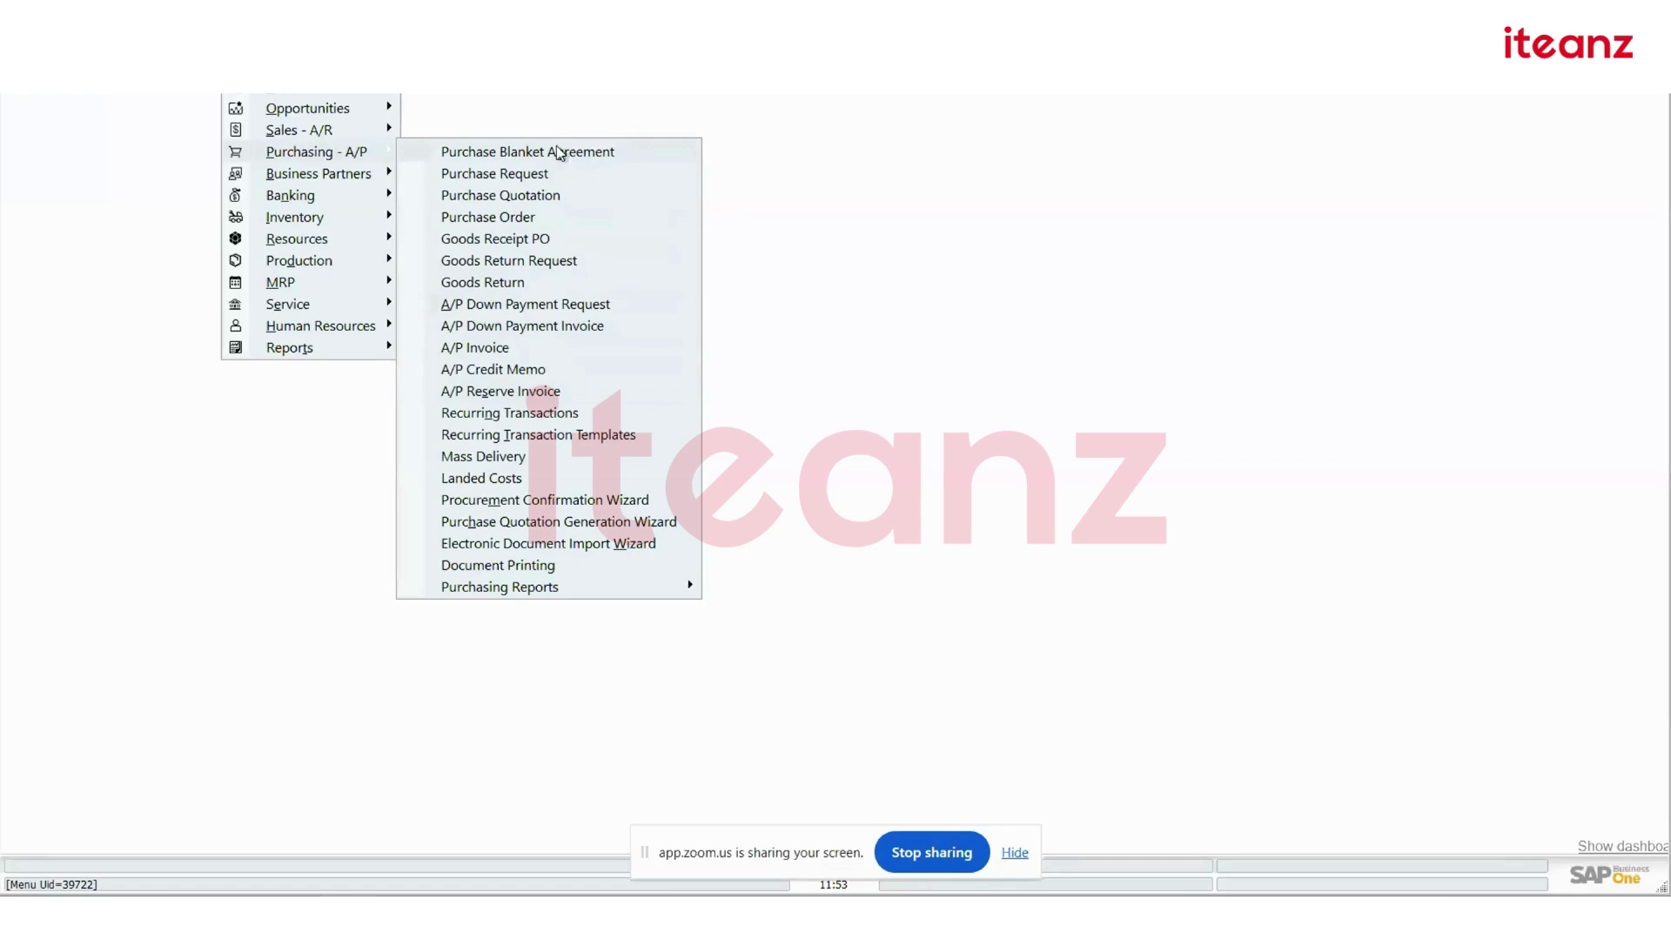
Open Business Partner Master Data from the Business Partners module and switch the form to add mode for a new record
{"action": "mouse_move", "coordinate": [337, 180]}
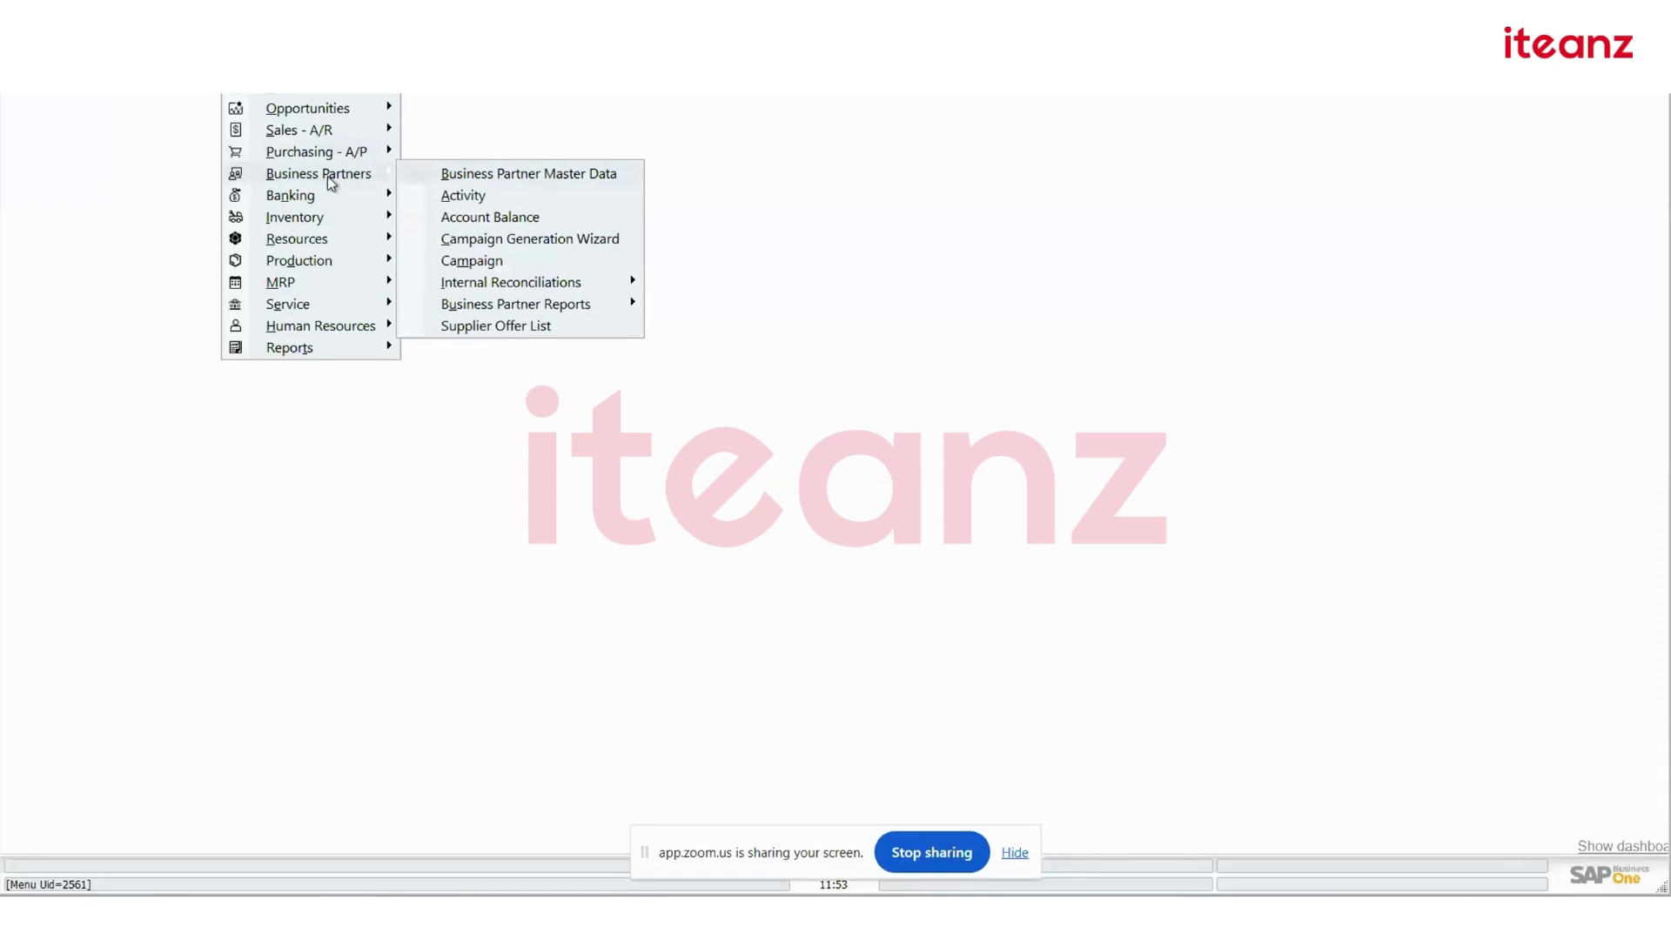
{"action": "left_click", "coordinate": [576, 173]}
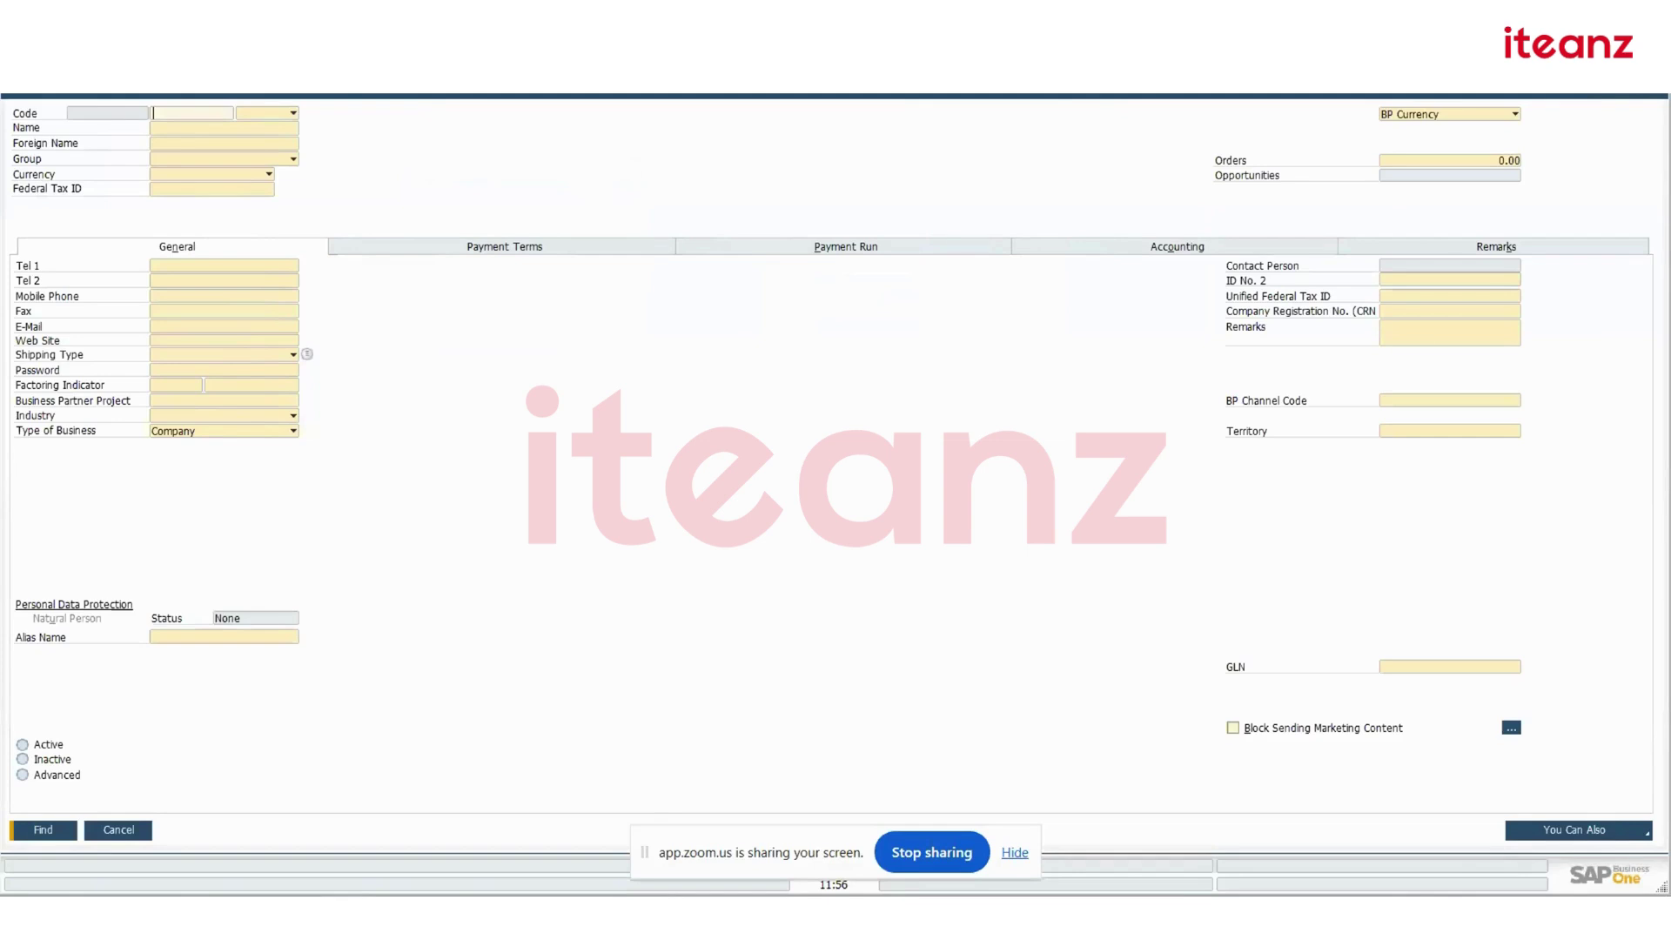
{"action": "key", "text": "ctrl+a"}
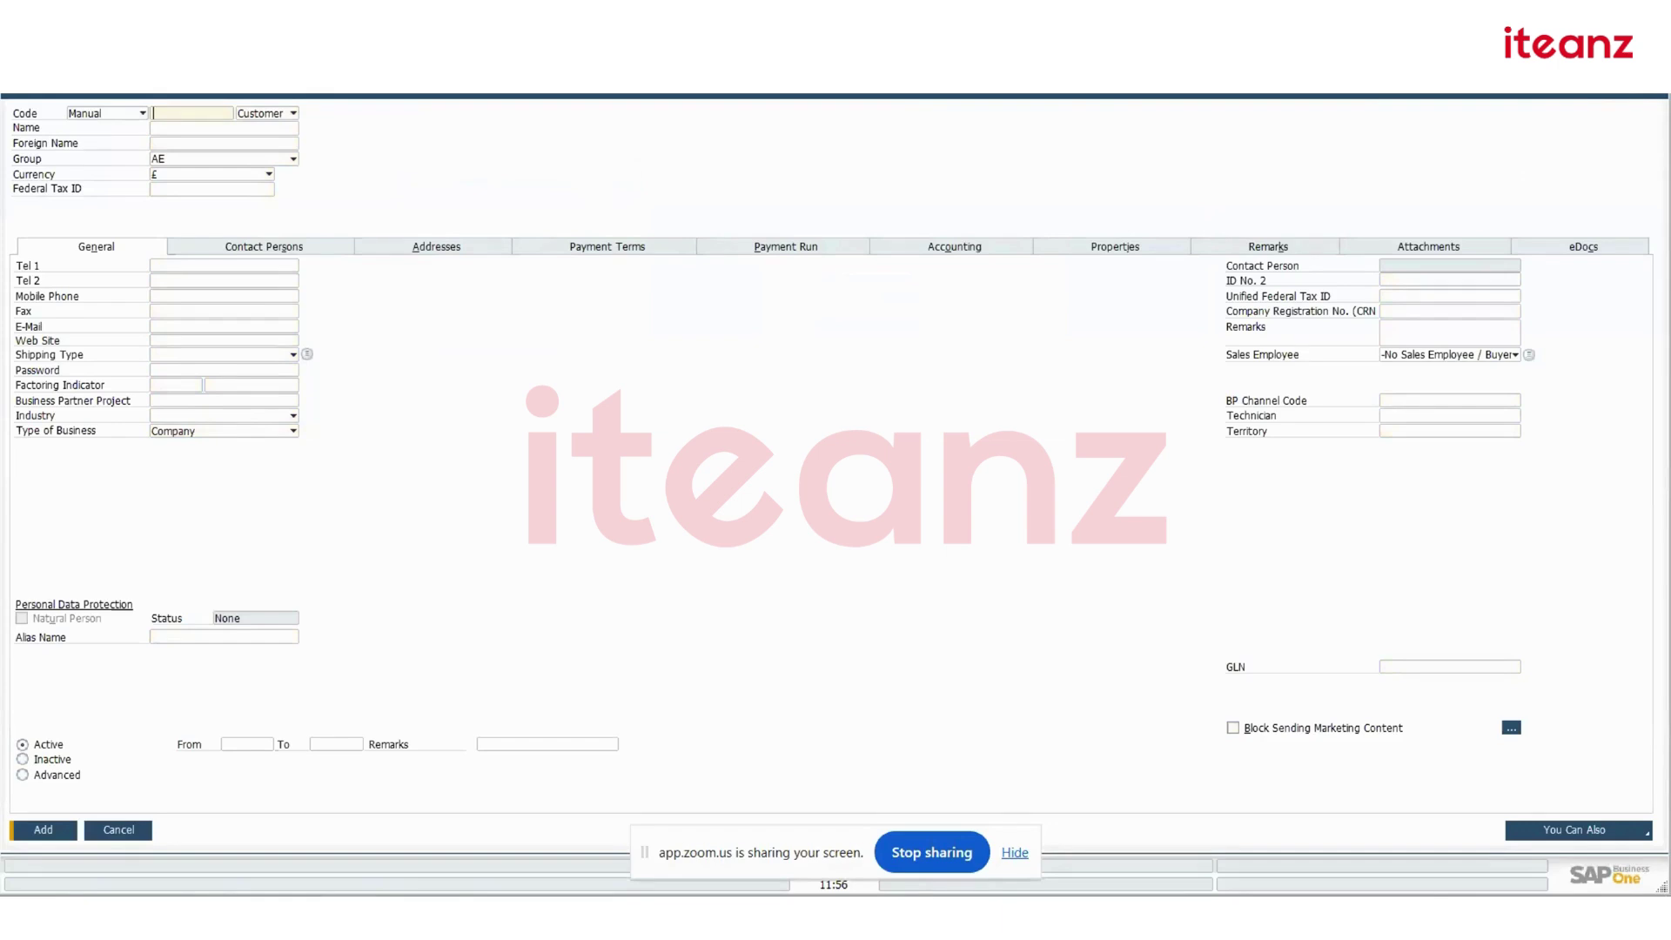
Enter ABC001 as the new customer's code, using the Manual series
{"action": "left_click", "coordinate": [97, 111]}
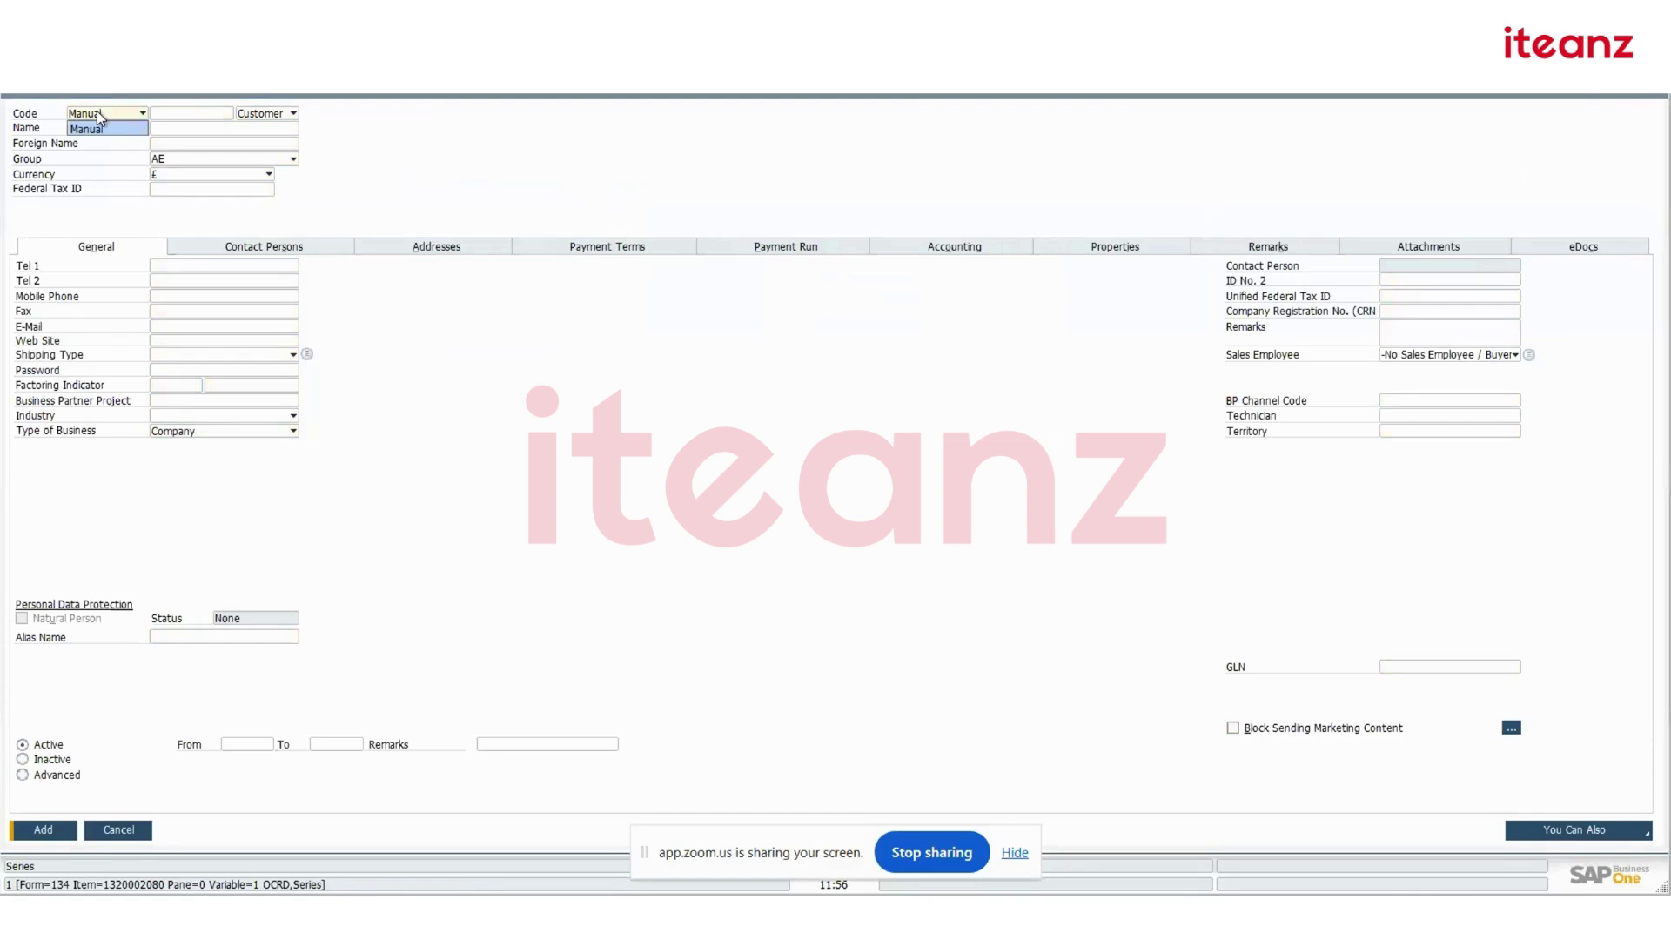
{"action": "left_click", "coordinate": [211, 110]}
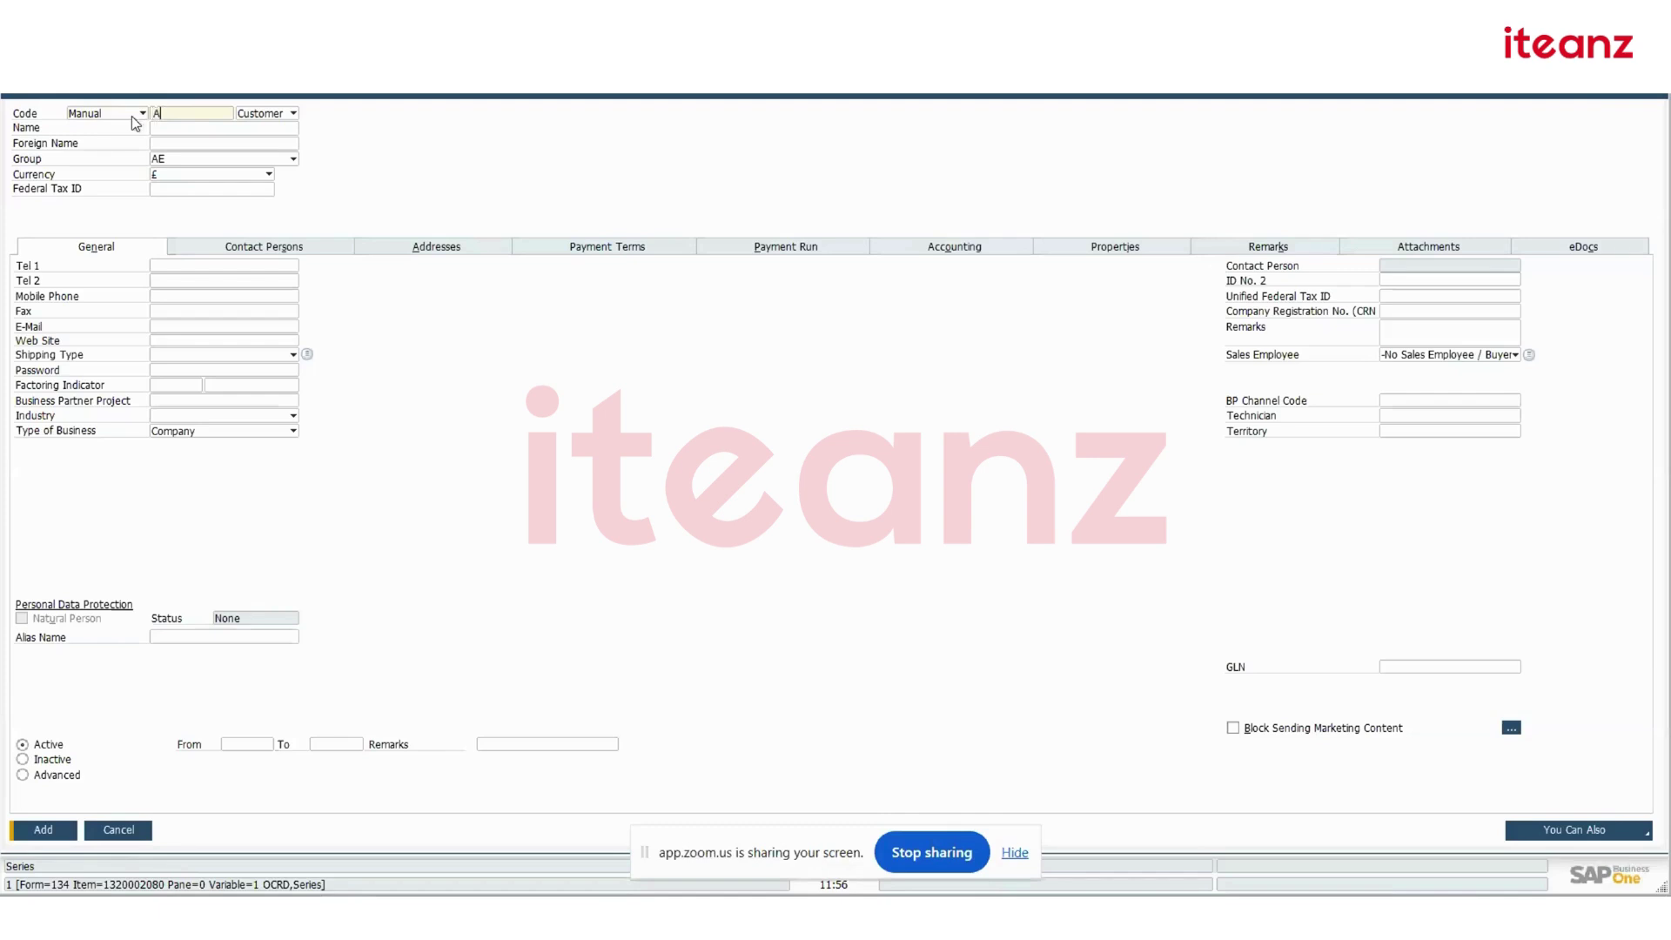
{"action": "type", "text": "01"}
{"action": "key", "text": "Tab"}
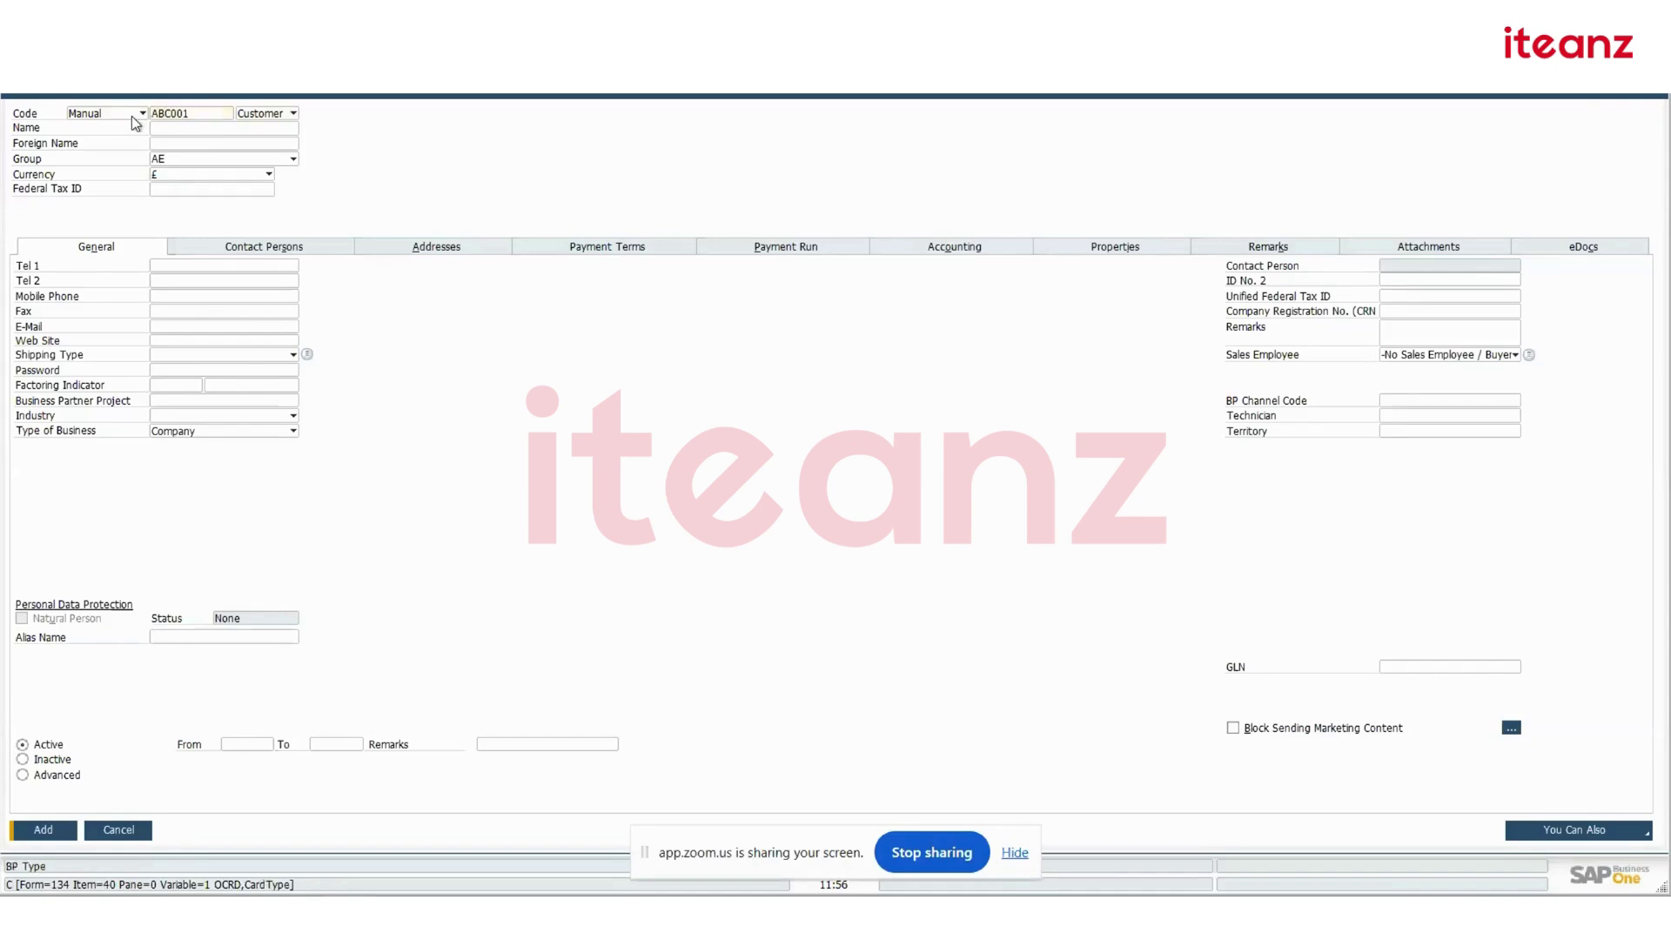
{"action": "left_click", "coordinate": [206, 117]}
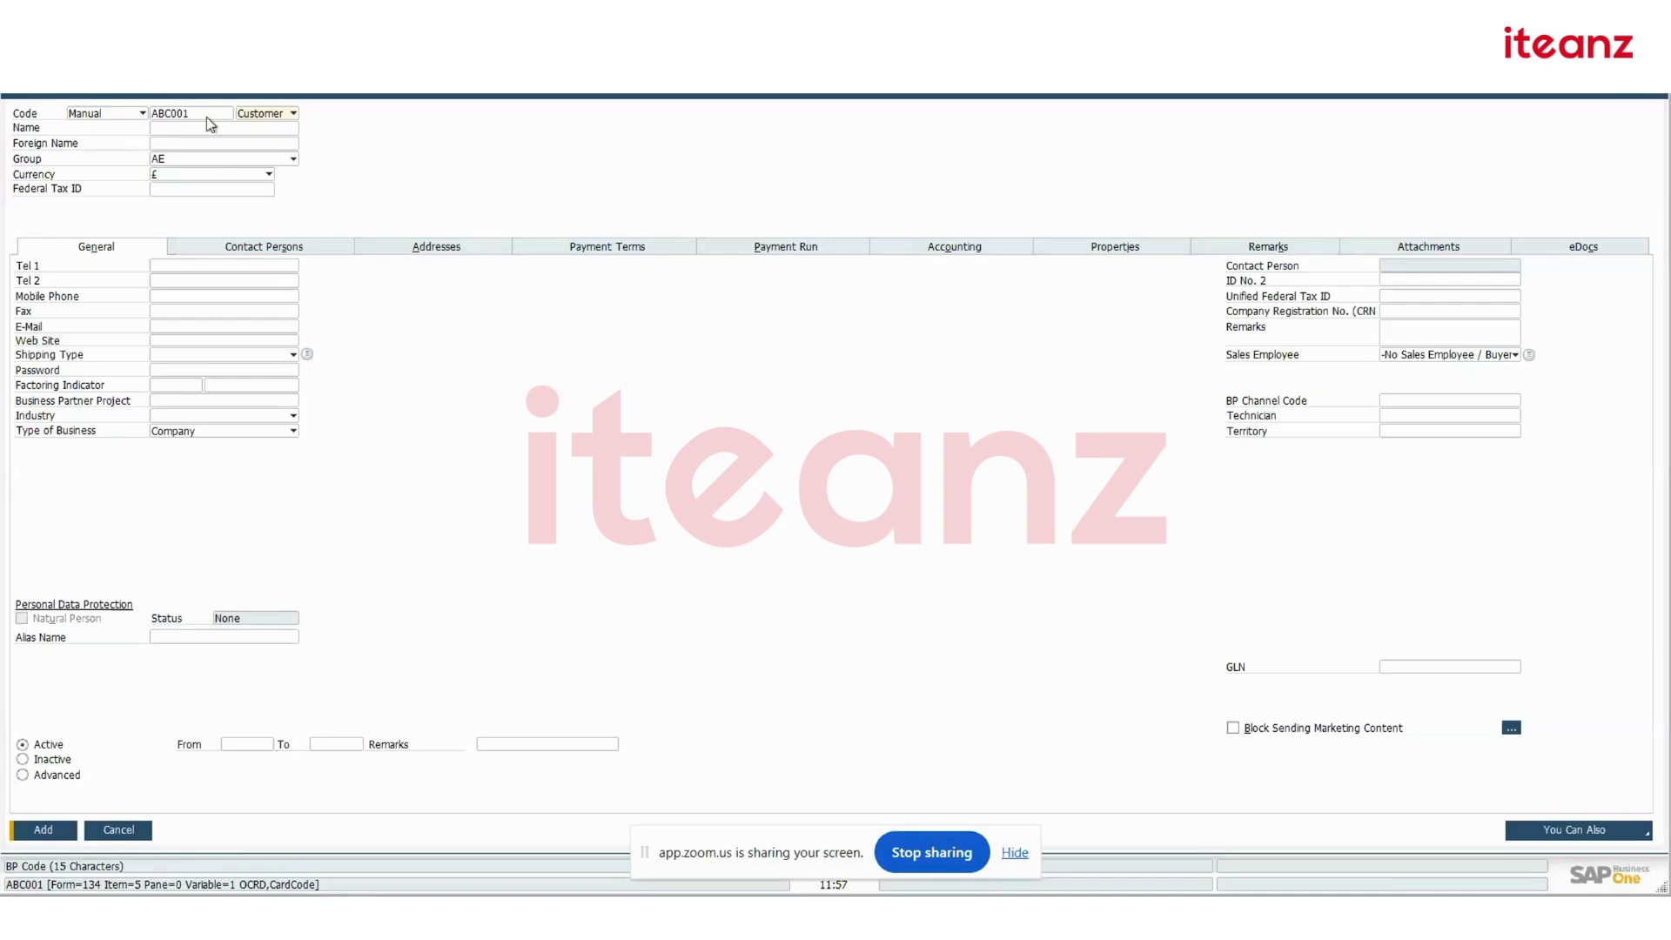
Enter ABC PVT. Ltd. as the customer's name
{"action": "left_click", "coordinate": [208, 127]}
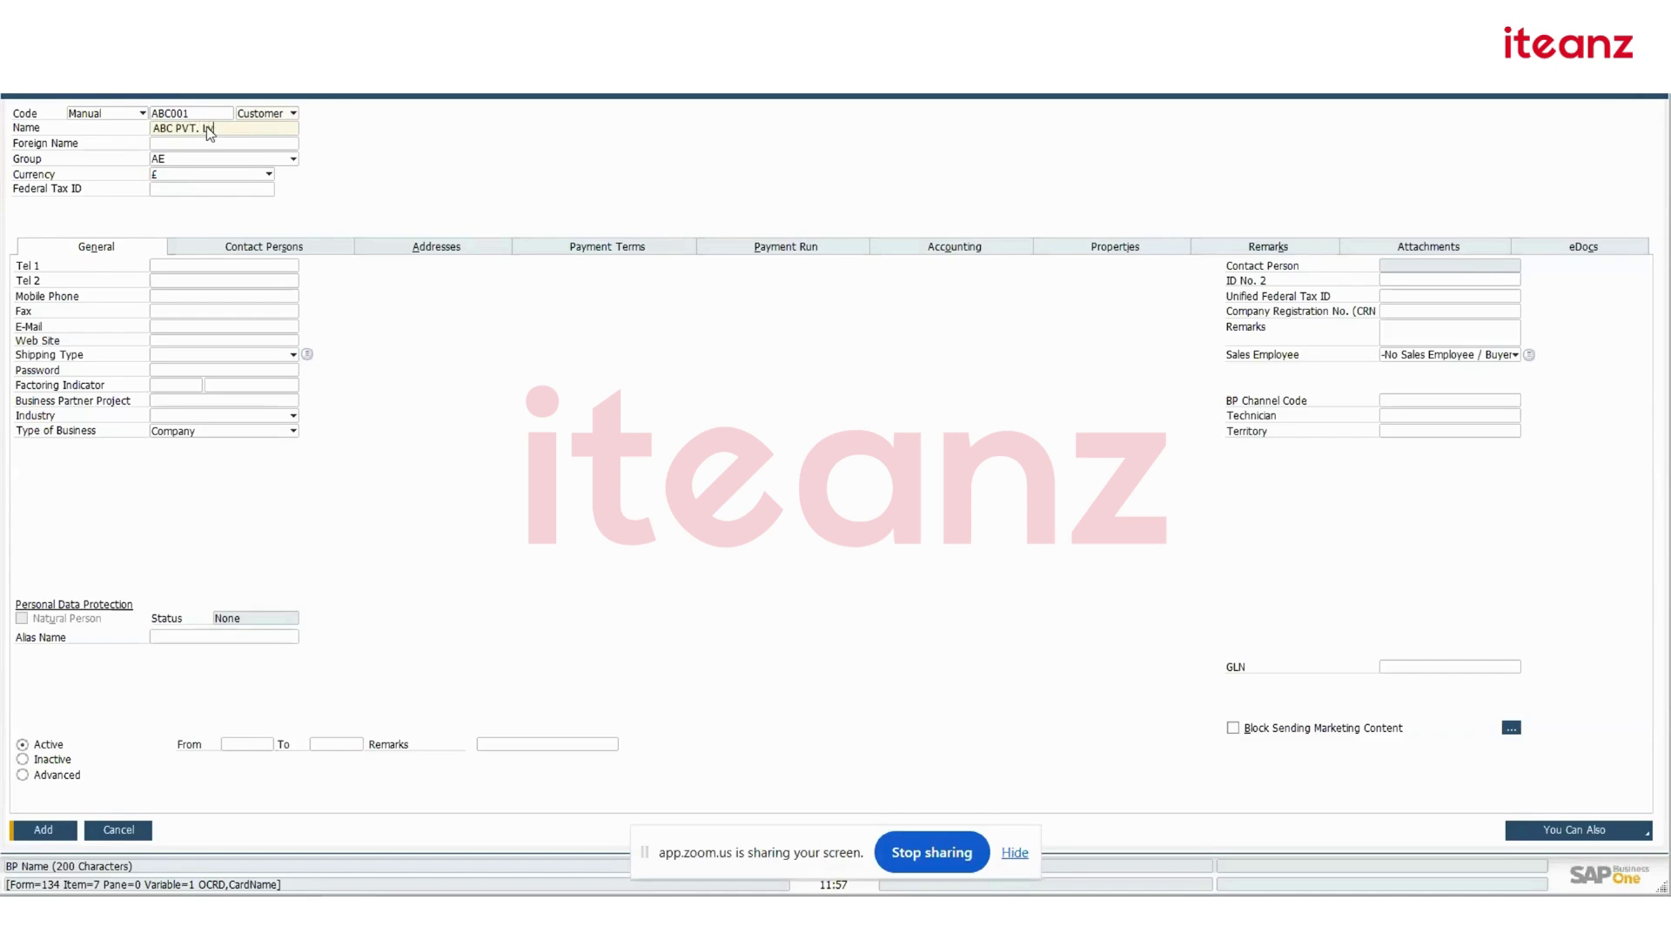
{"action": "type", "text": "Ltd."}
{"action": "left_click", "coordinate": [195, 142]}
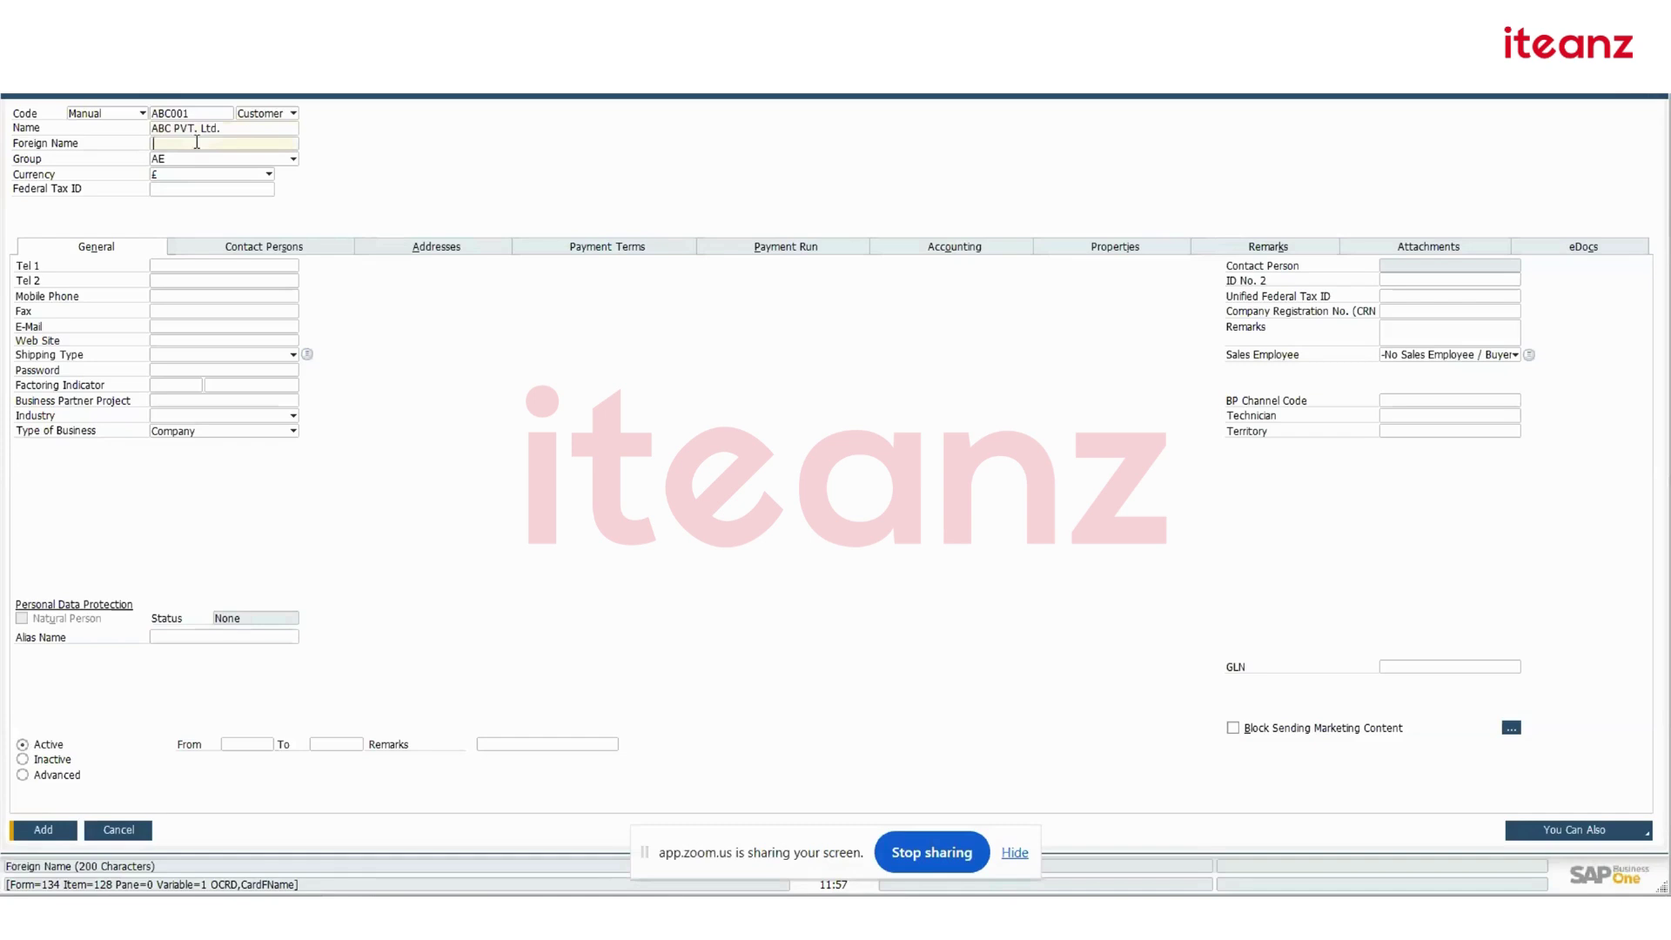
{"action": "left_click", "coordinate": [231, 129]}
{"action": "double_click", "coordinate": [232, 129]}
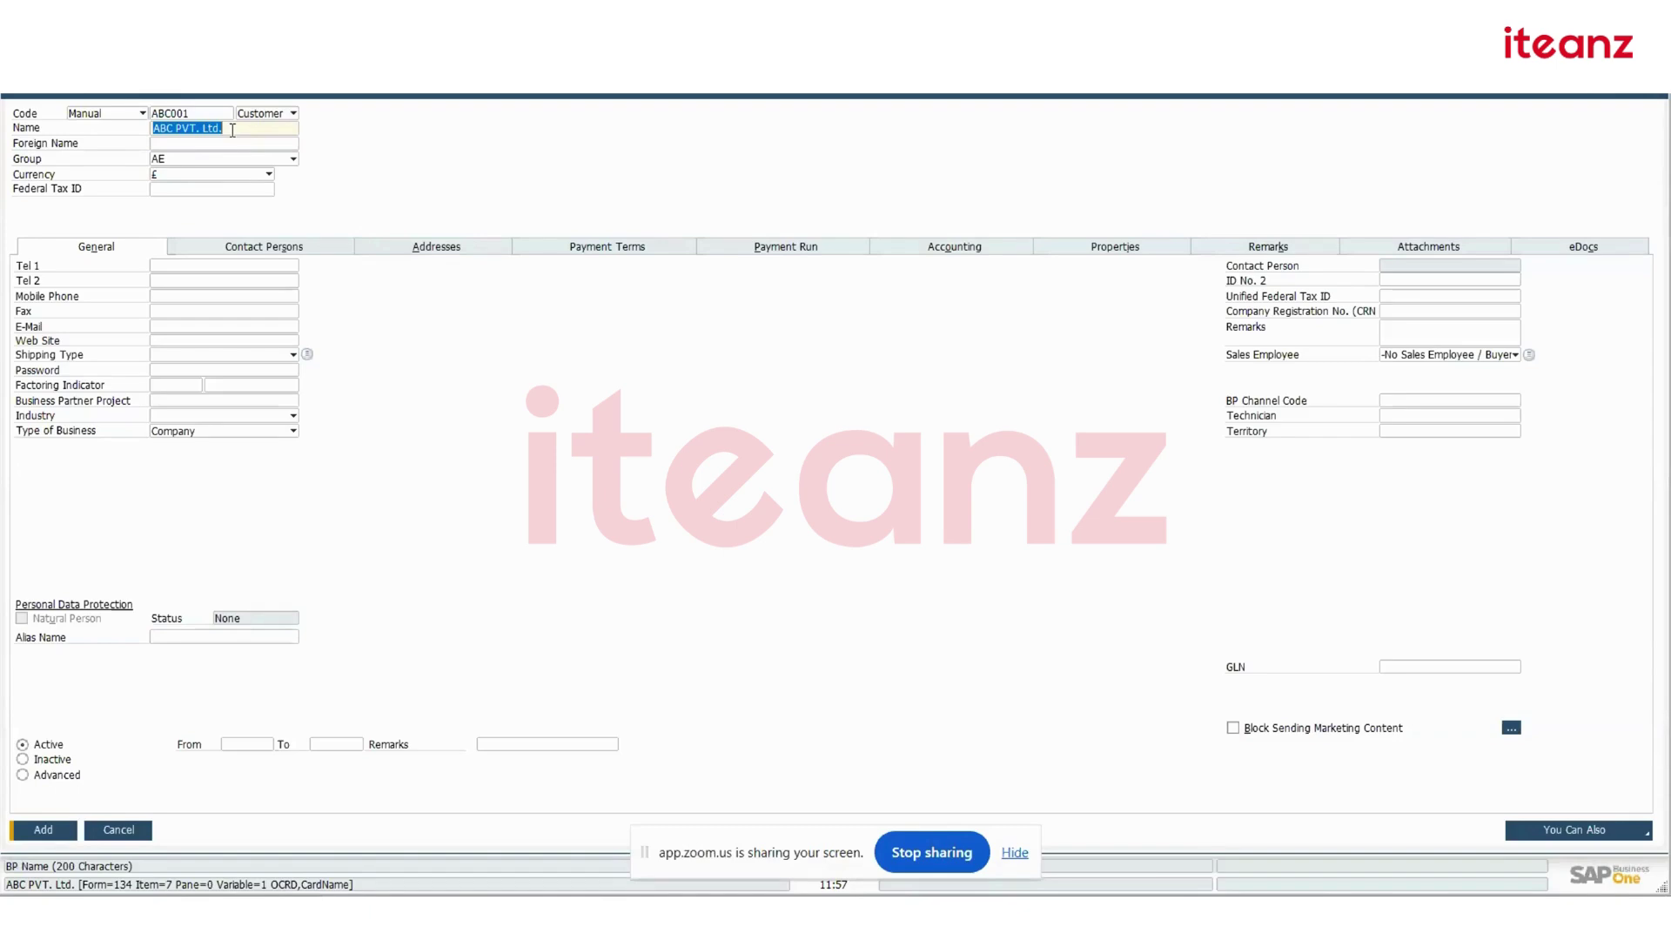
Enter Delhi Distributor as the customer's foreign name, leaving the alias name blank
{"action": "left_click", "coordinate": [232, 143]}
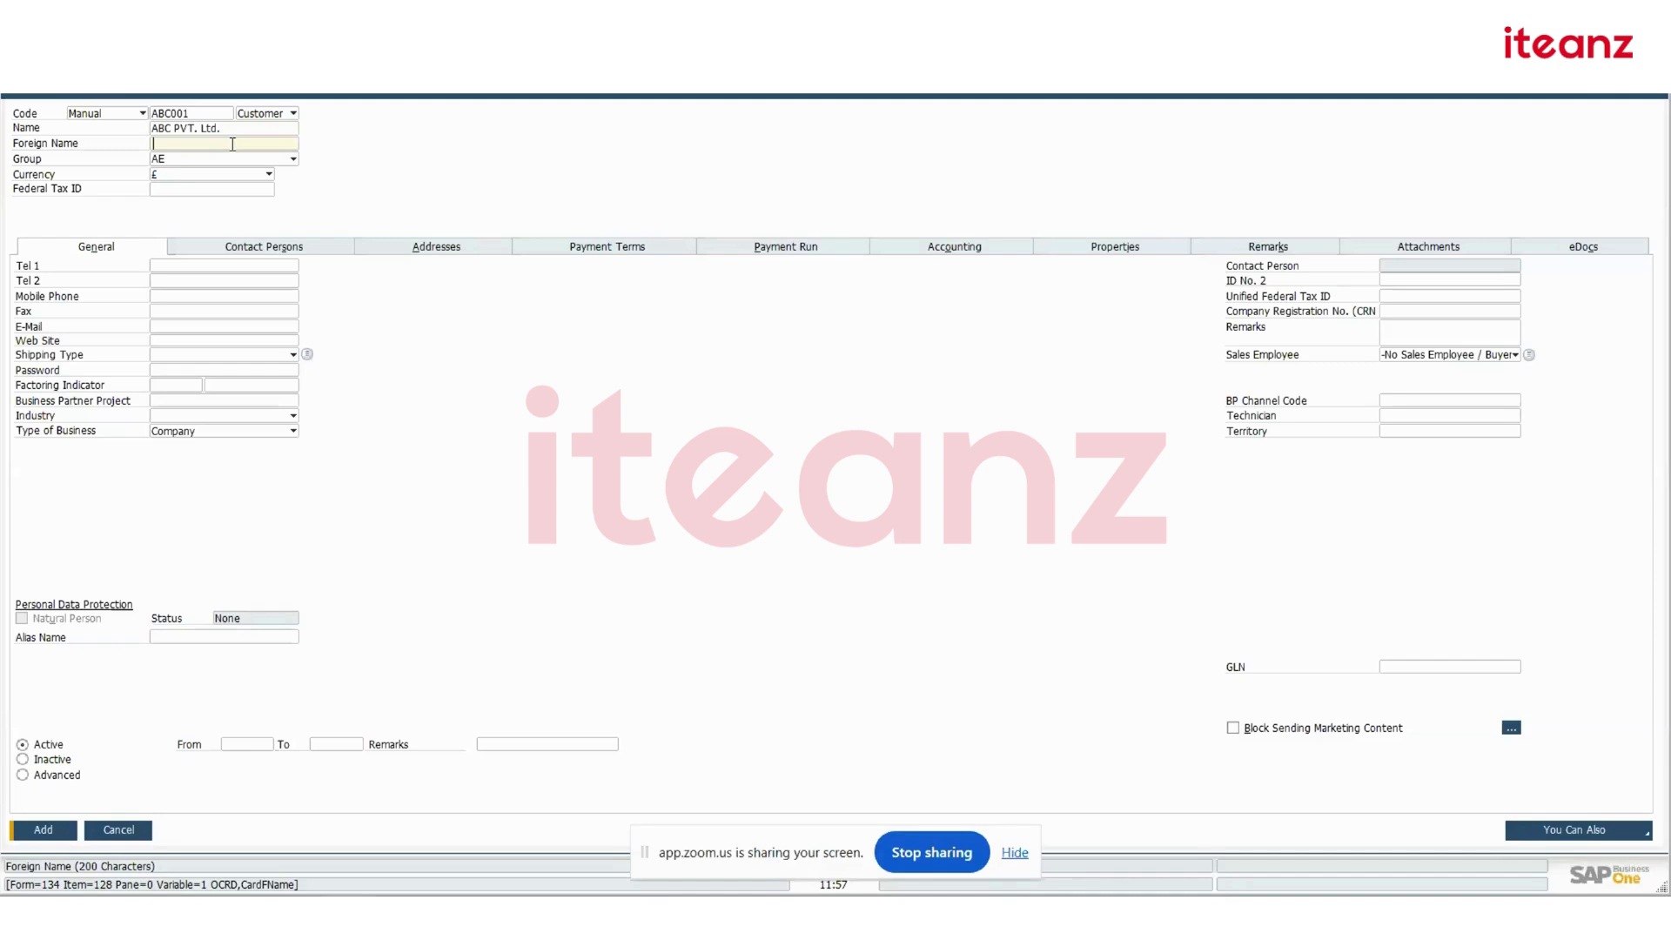
{"action": "type", "text": "Deli Distributor"}
{"action": "left_click", "coordinate": [171, 142]}
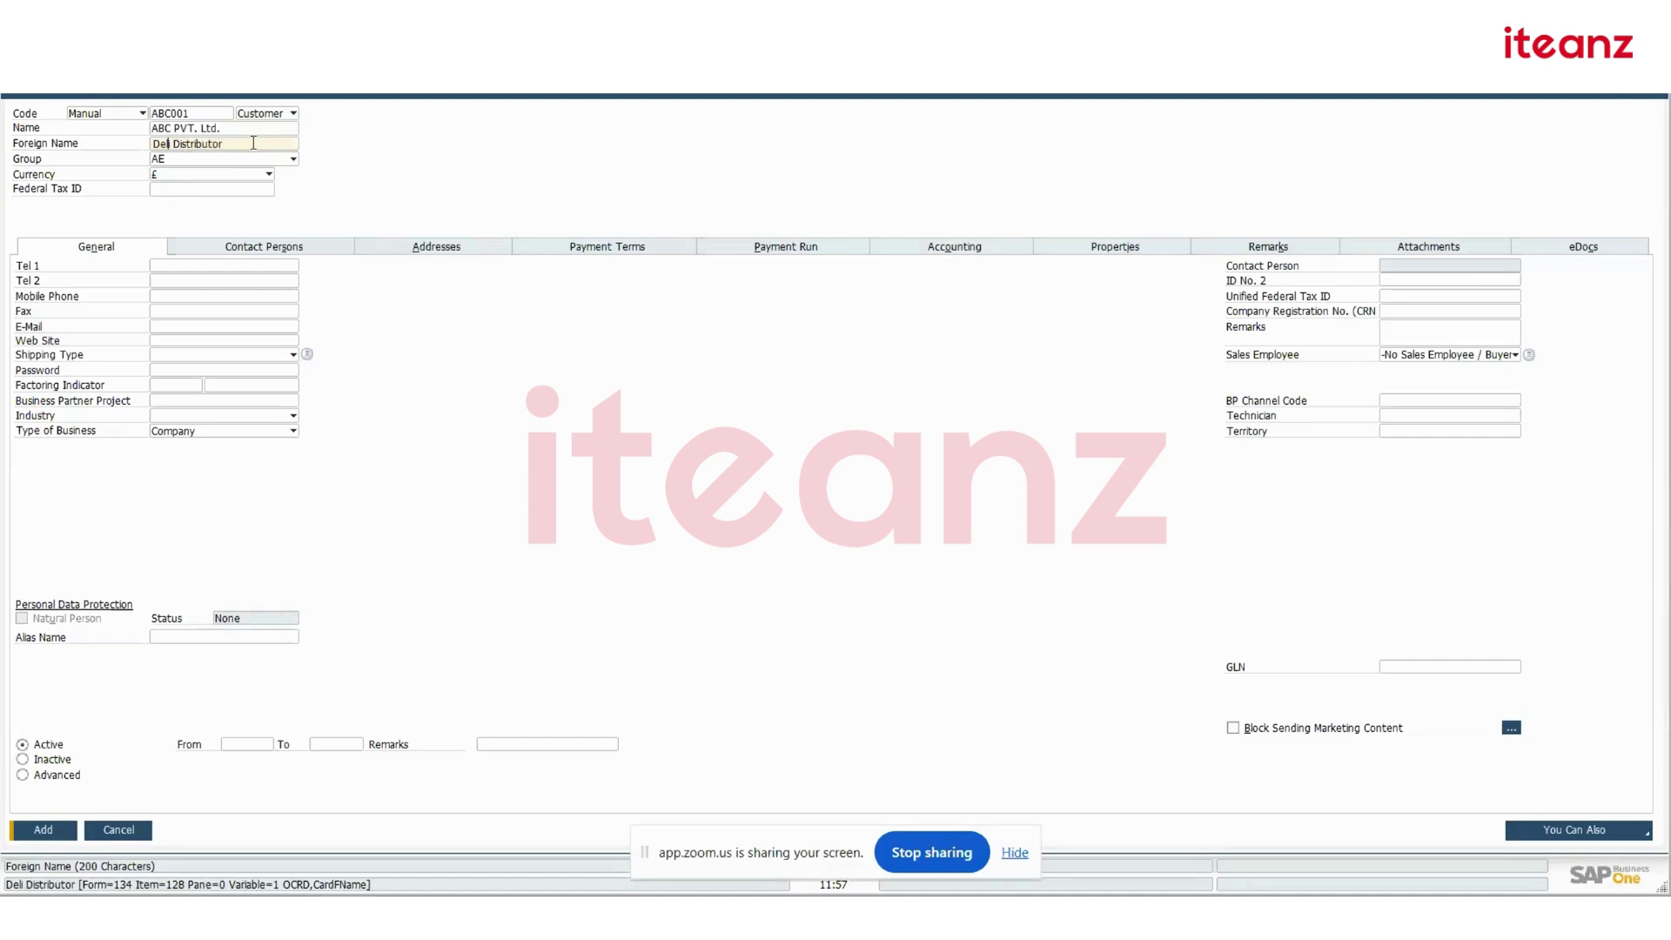
{"action": "type", "text": "h"}
{"action": "left_click", "coordinate": [294, 141]}
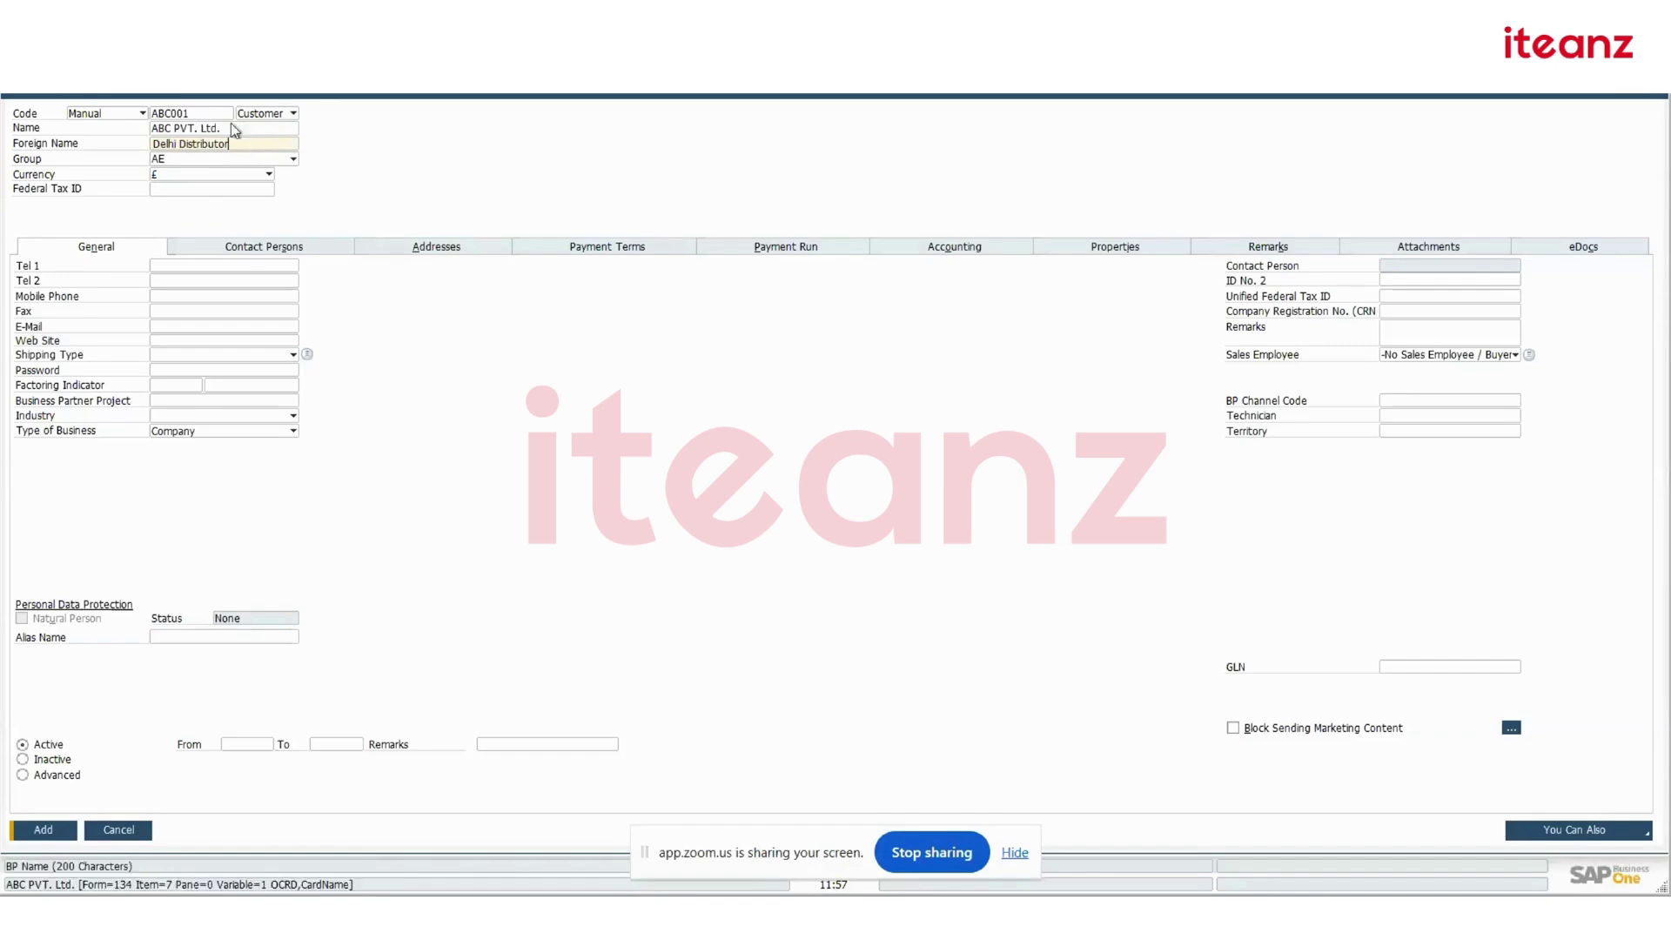
{"action": "double_click", "coordinate": [242, 128]}
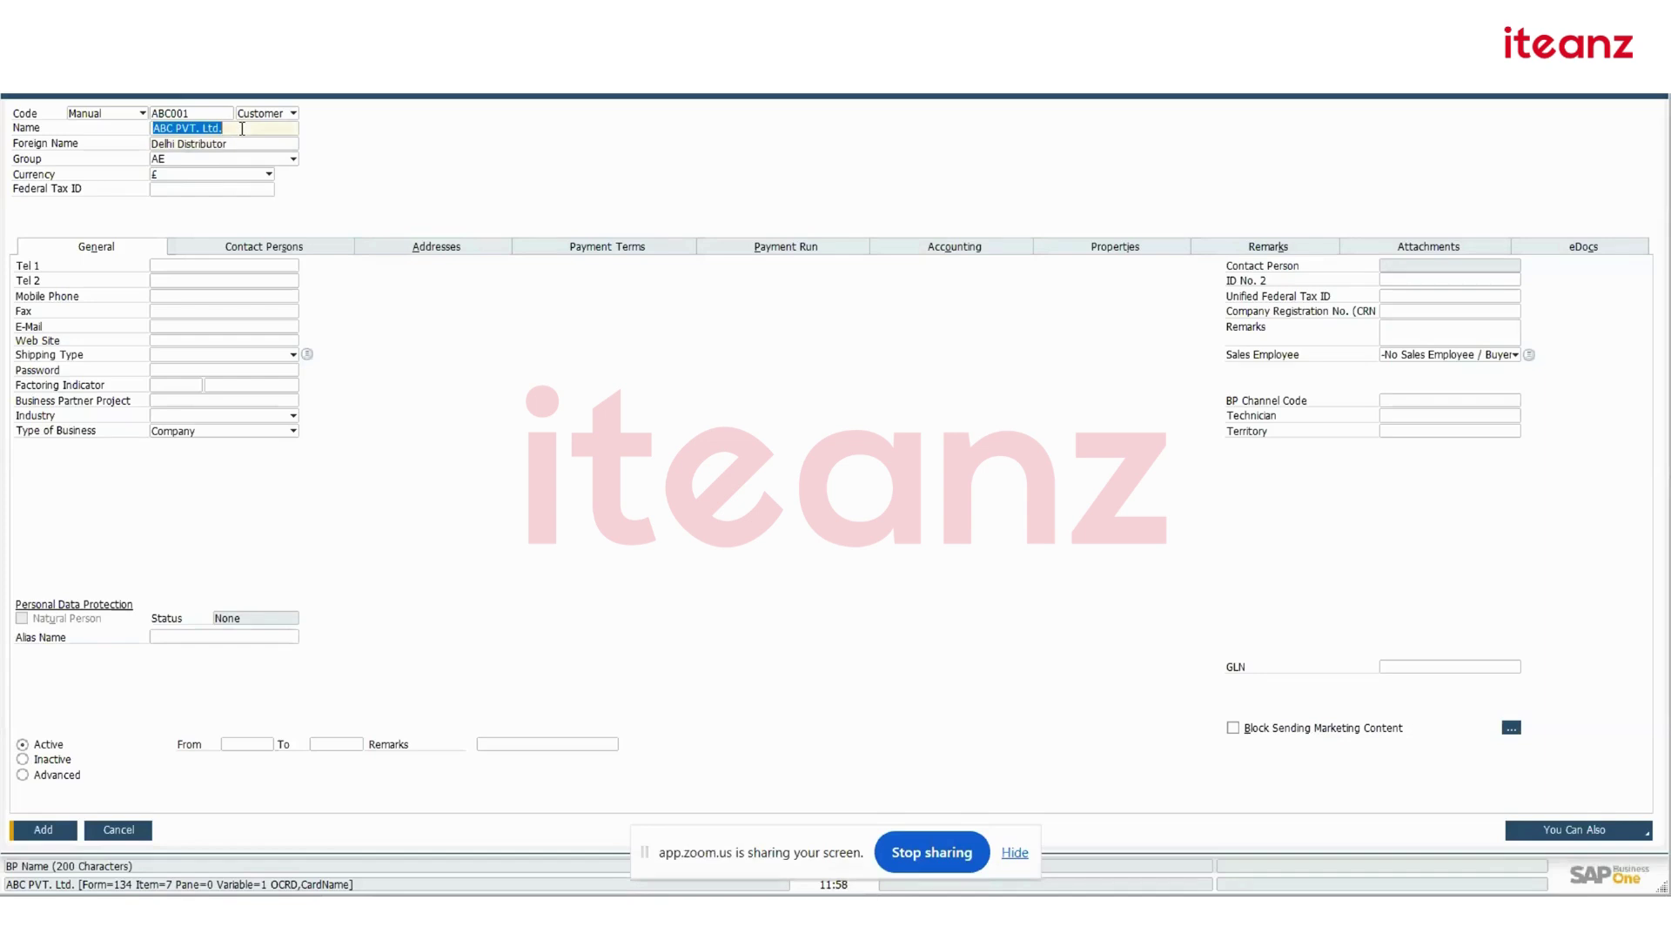
{"action": "left_click", "coordinate": [186, 640]}
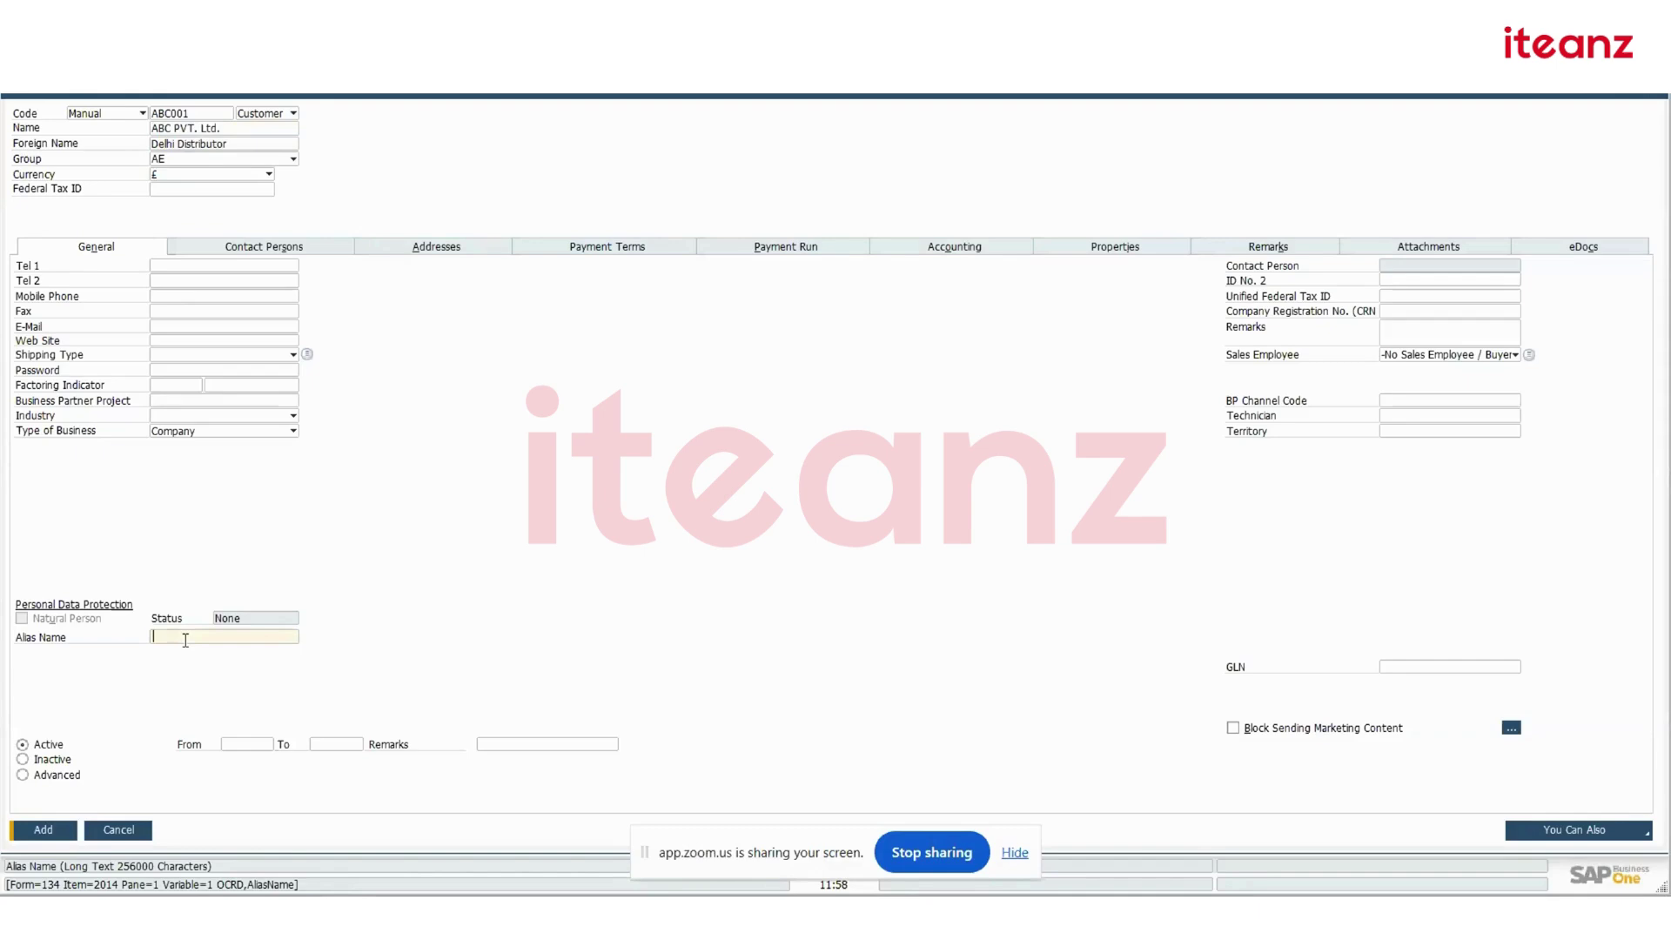
Select AE as the customer's group and £ as its currency
{"action": "left_click", "coordinate": [185, 163]}
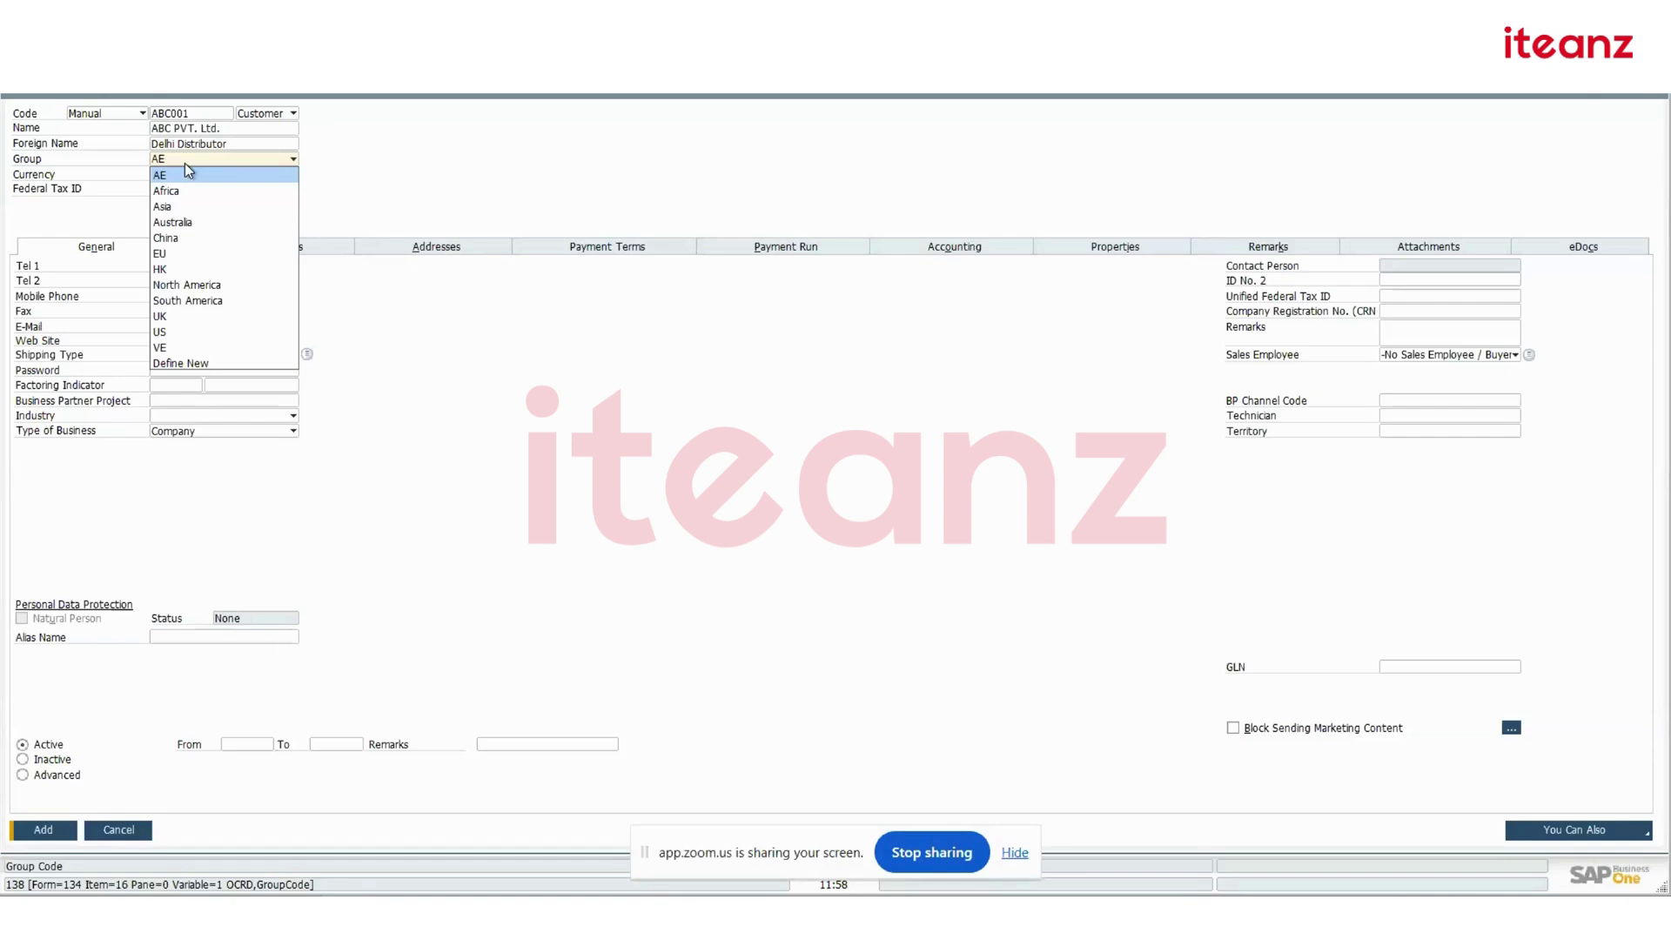
{"action": "left_click", "coordinate": [192, 176]}
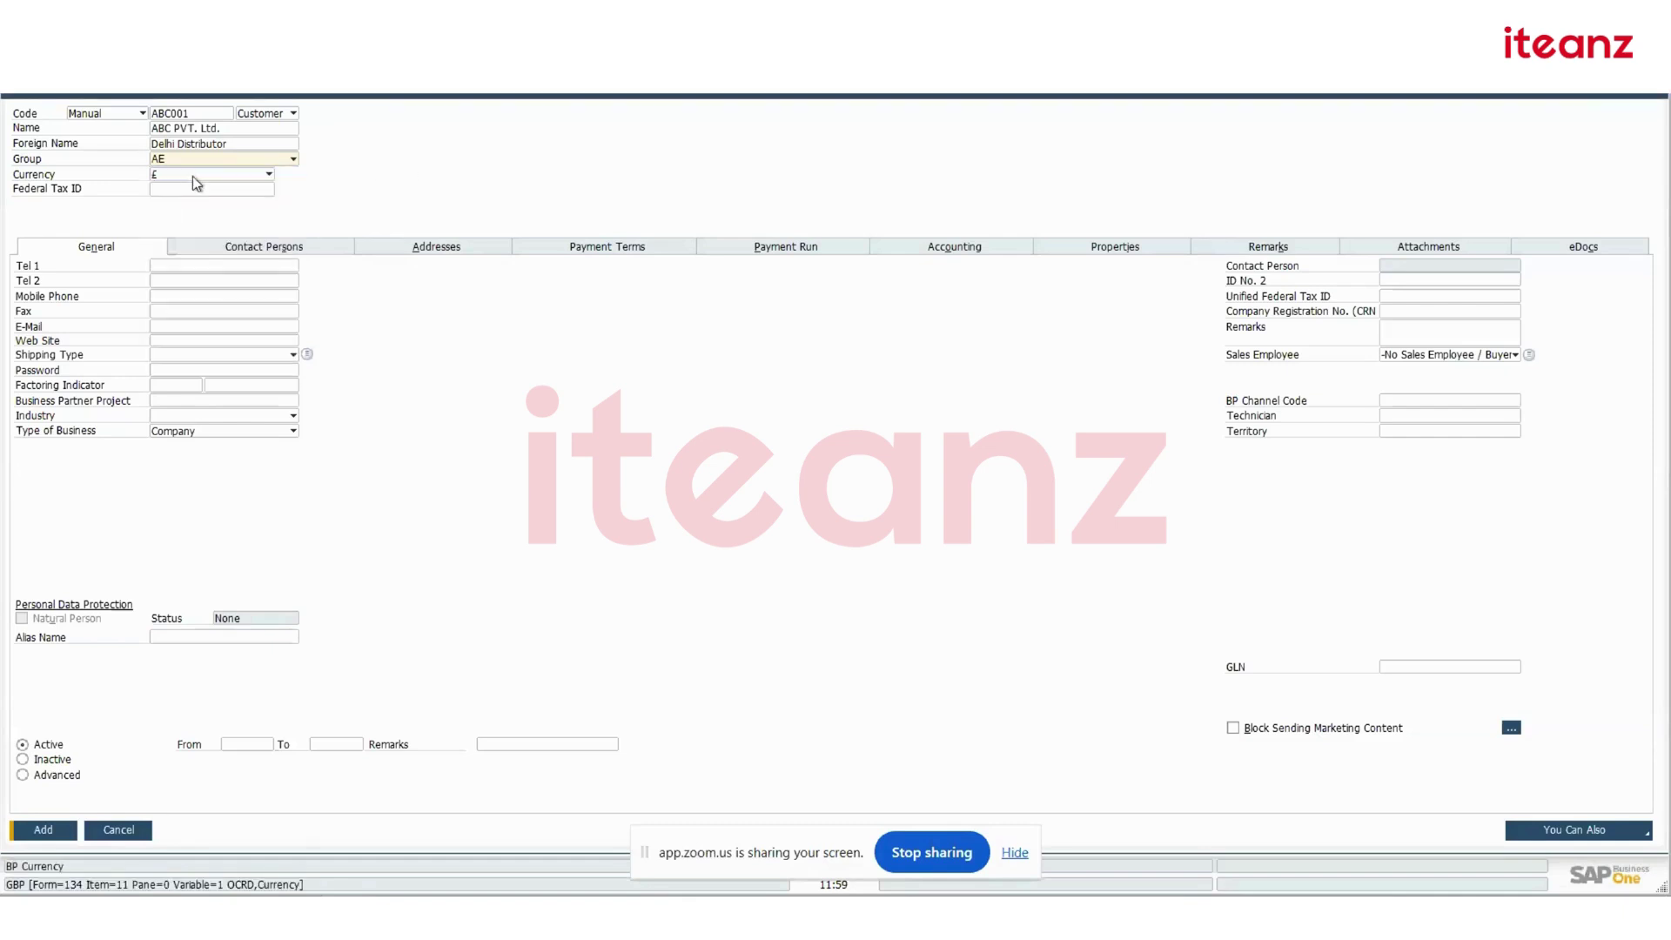
{"action": "left_click", "coordinate": [192, 176]}
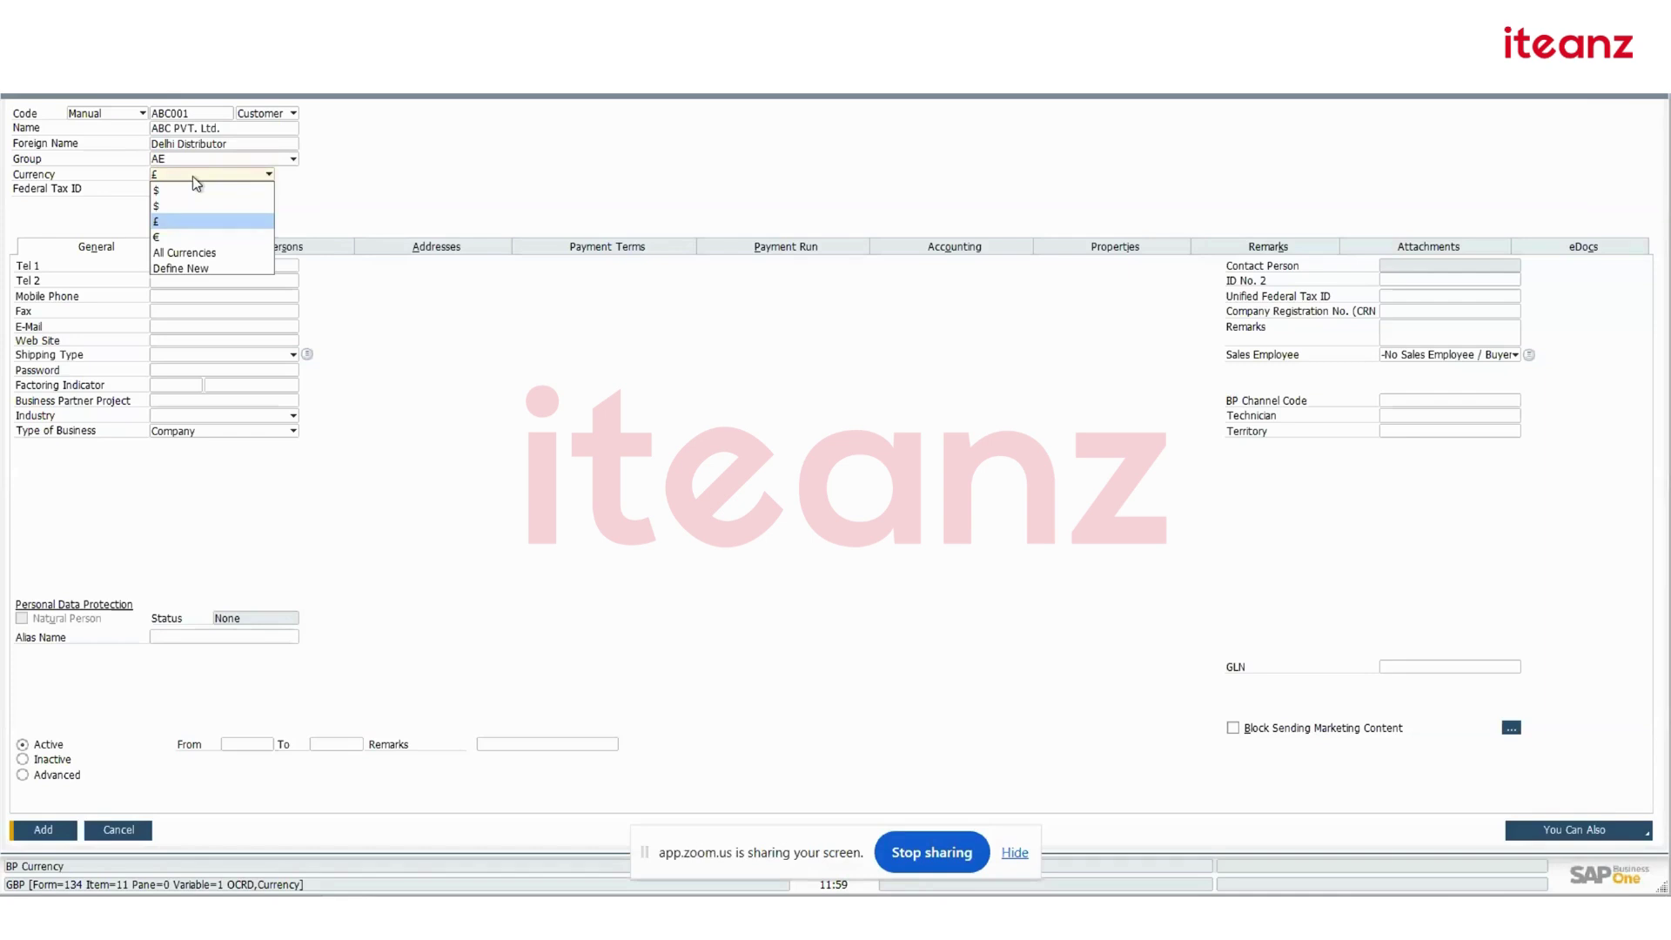
{"action": "left_click", "coordinate": [216, 222]}
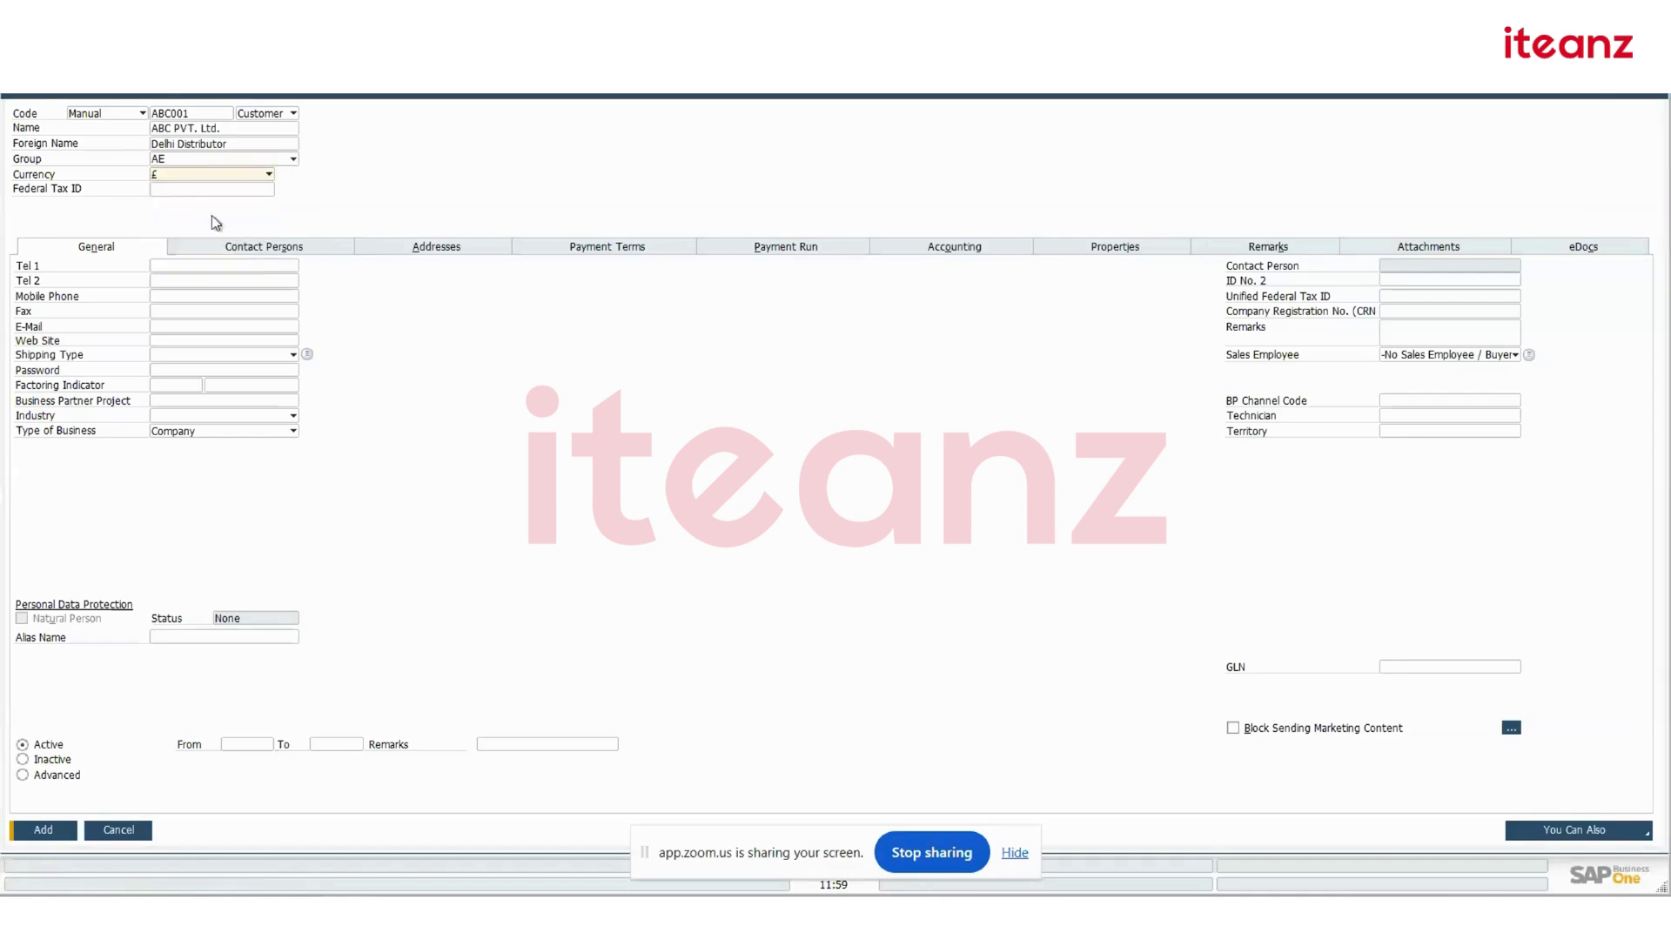
Examine the customer's tax ID, phone, fax, e-mail and password fields, plus the choices for shipping type and type of business
{"action": "left_click", "coordinate": [214, 191]}
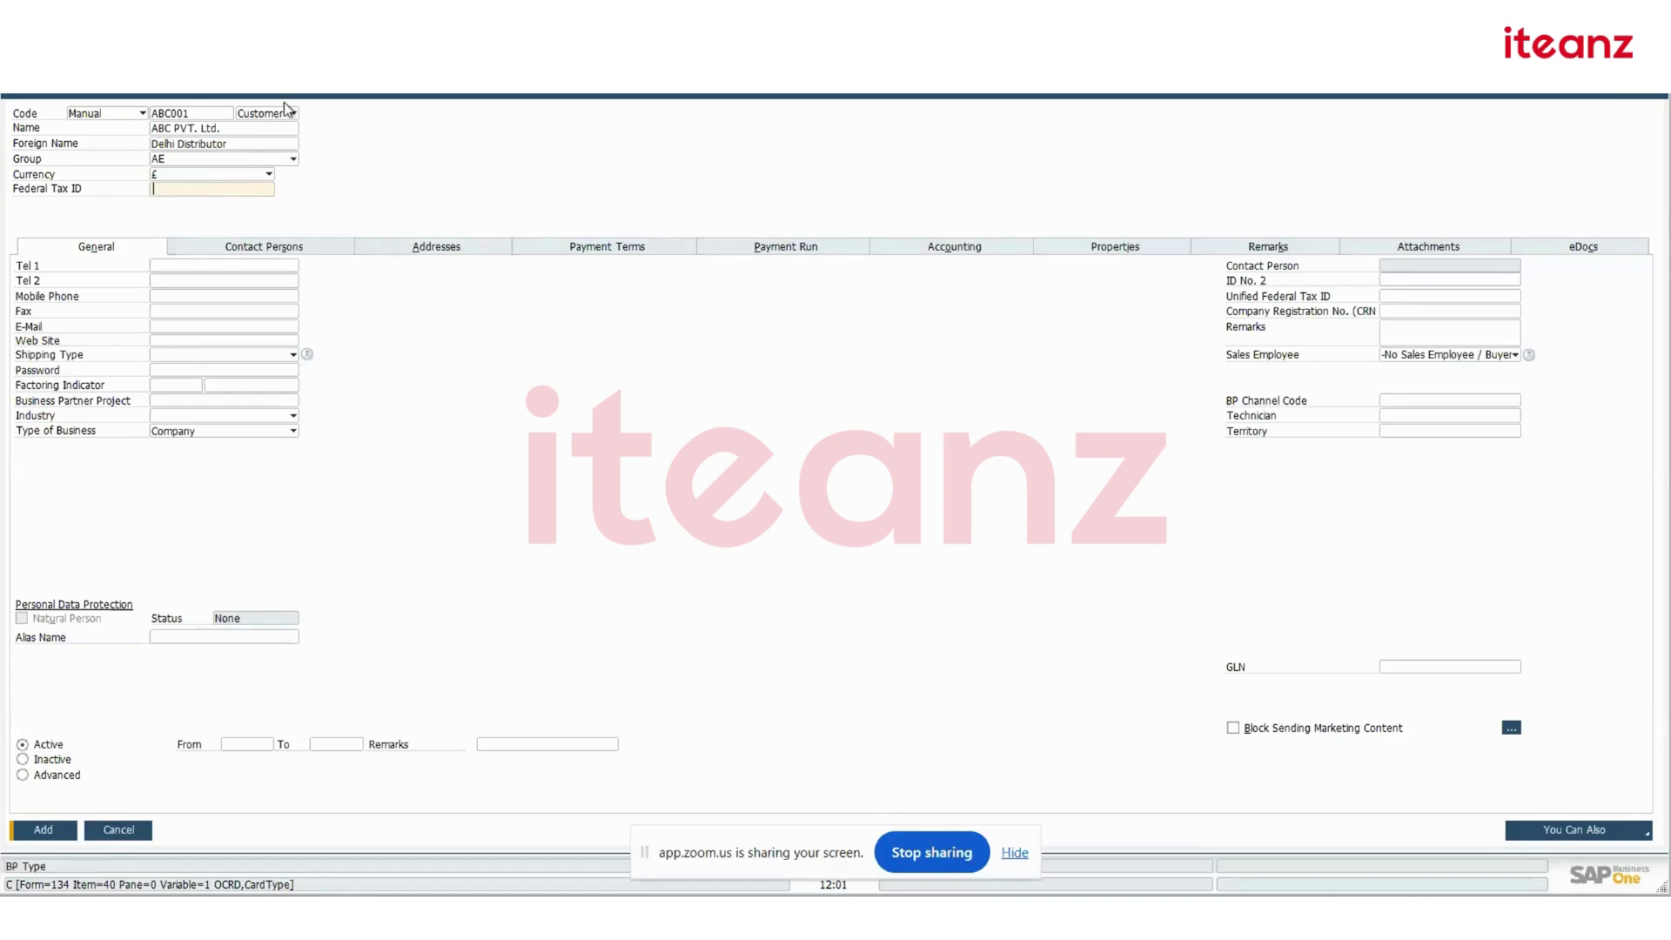
{"action": "left_click", "coordinate": [185, 269]}
{"action": "left_click", "coordinate": [164, 280]}
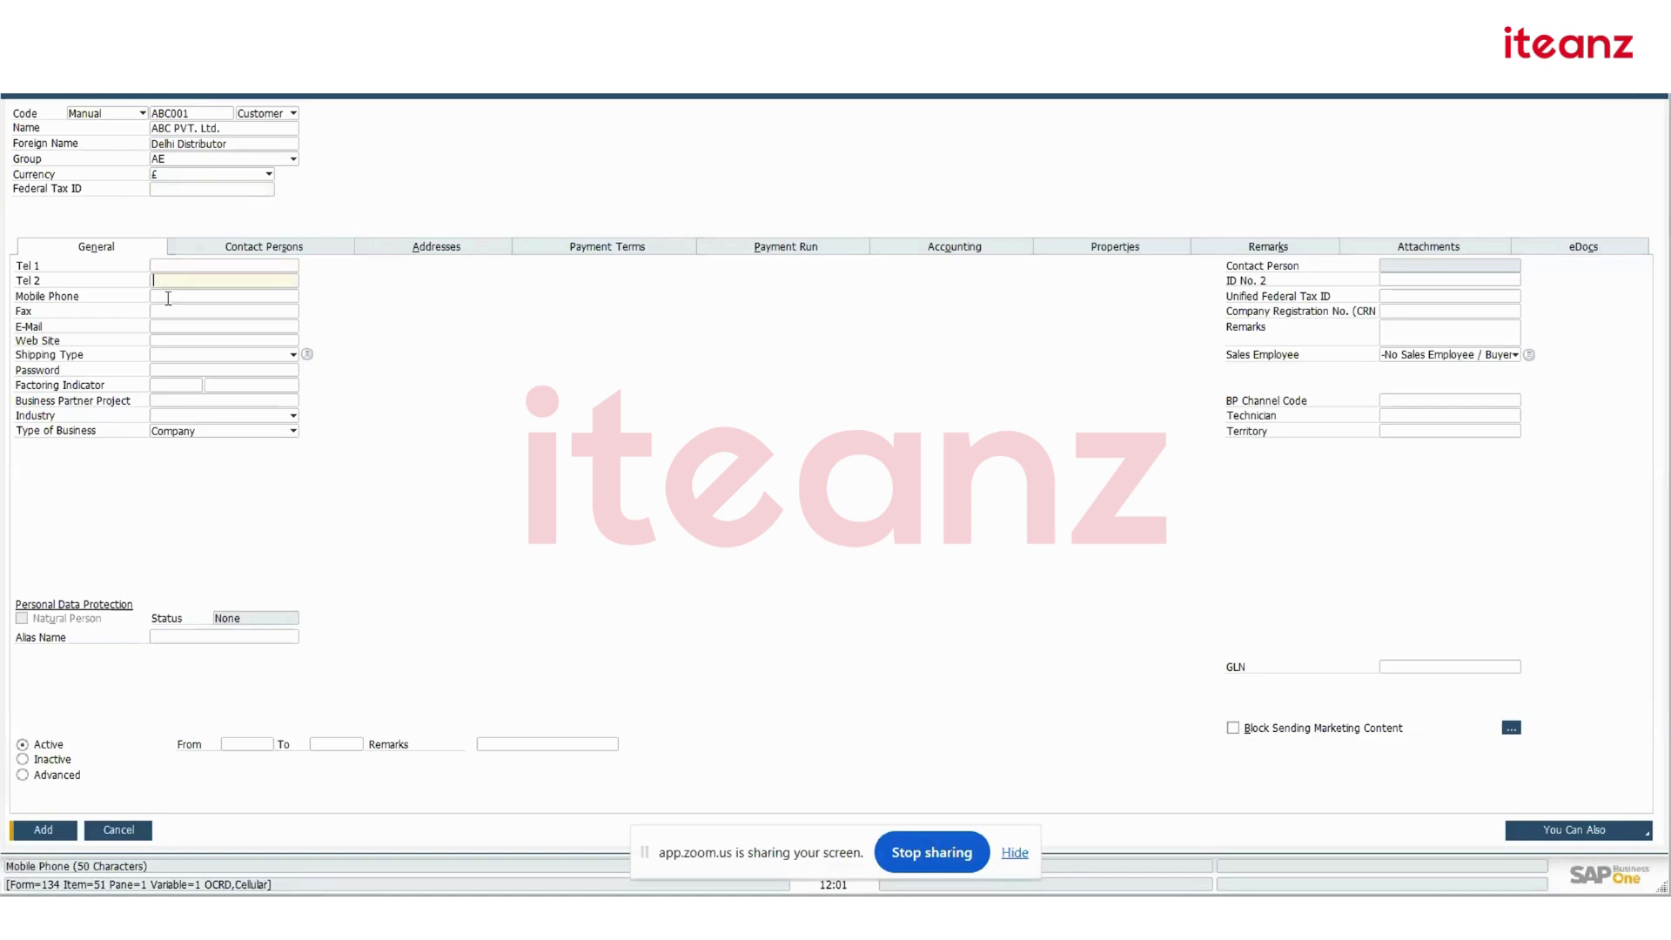
{"action": "left_click", "coordinate": [169, 264]}
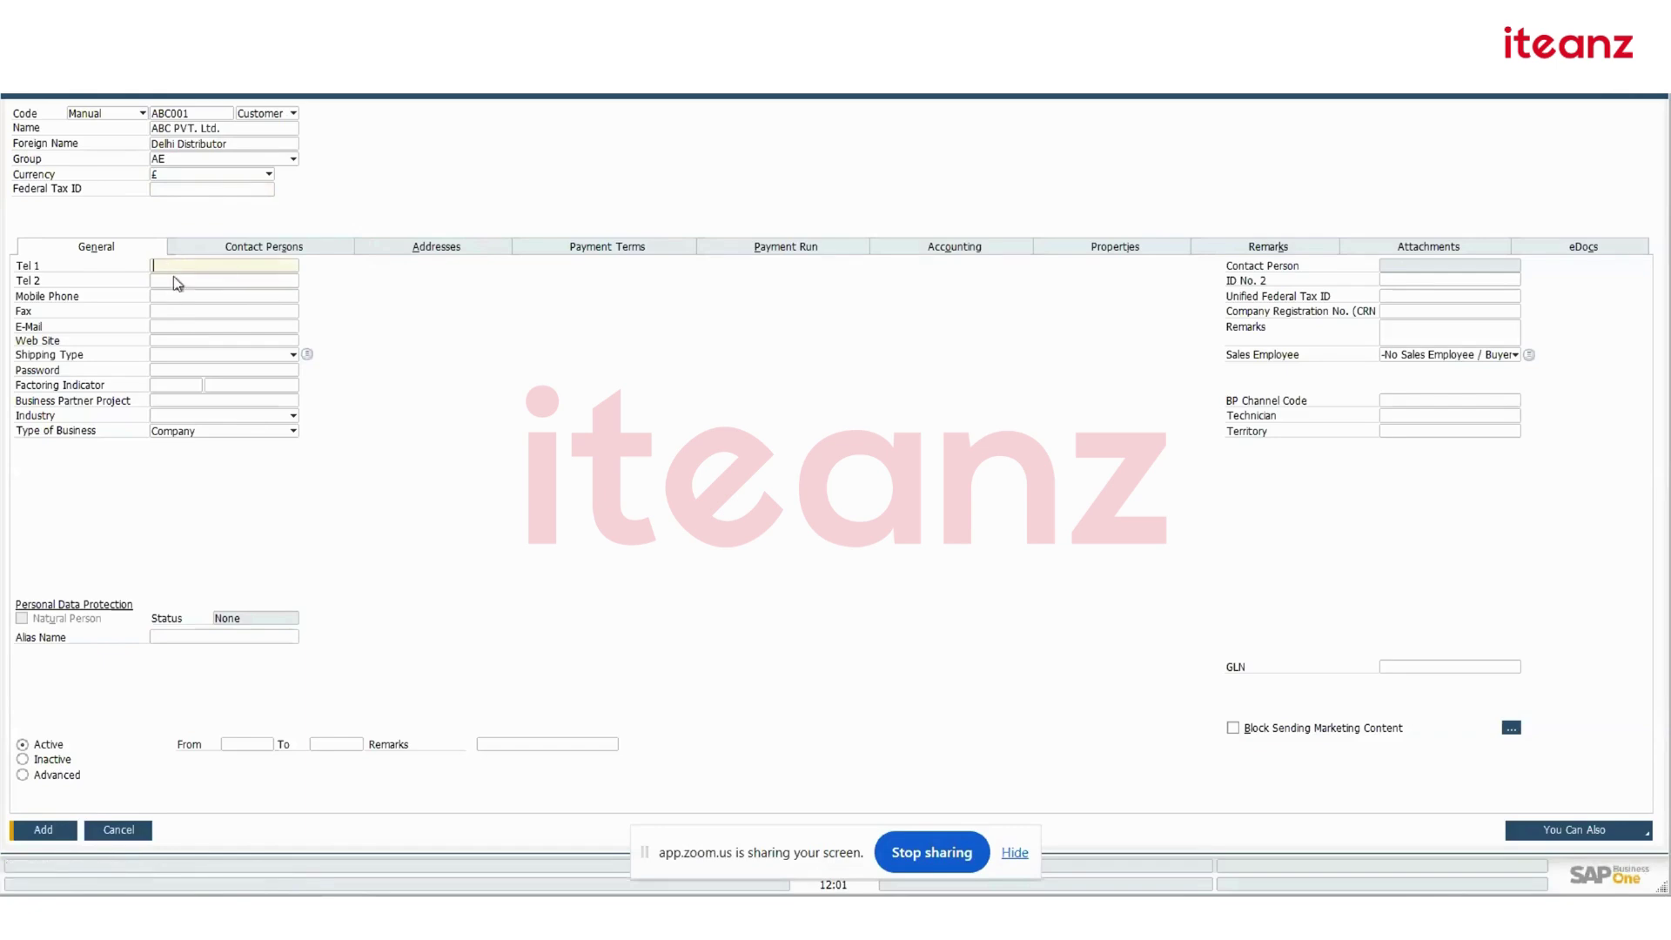
{"action": "left_click", "coordinate": [175, 278]}
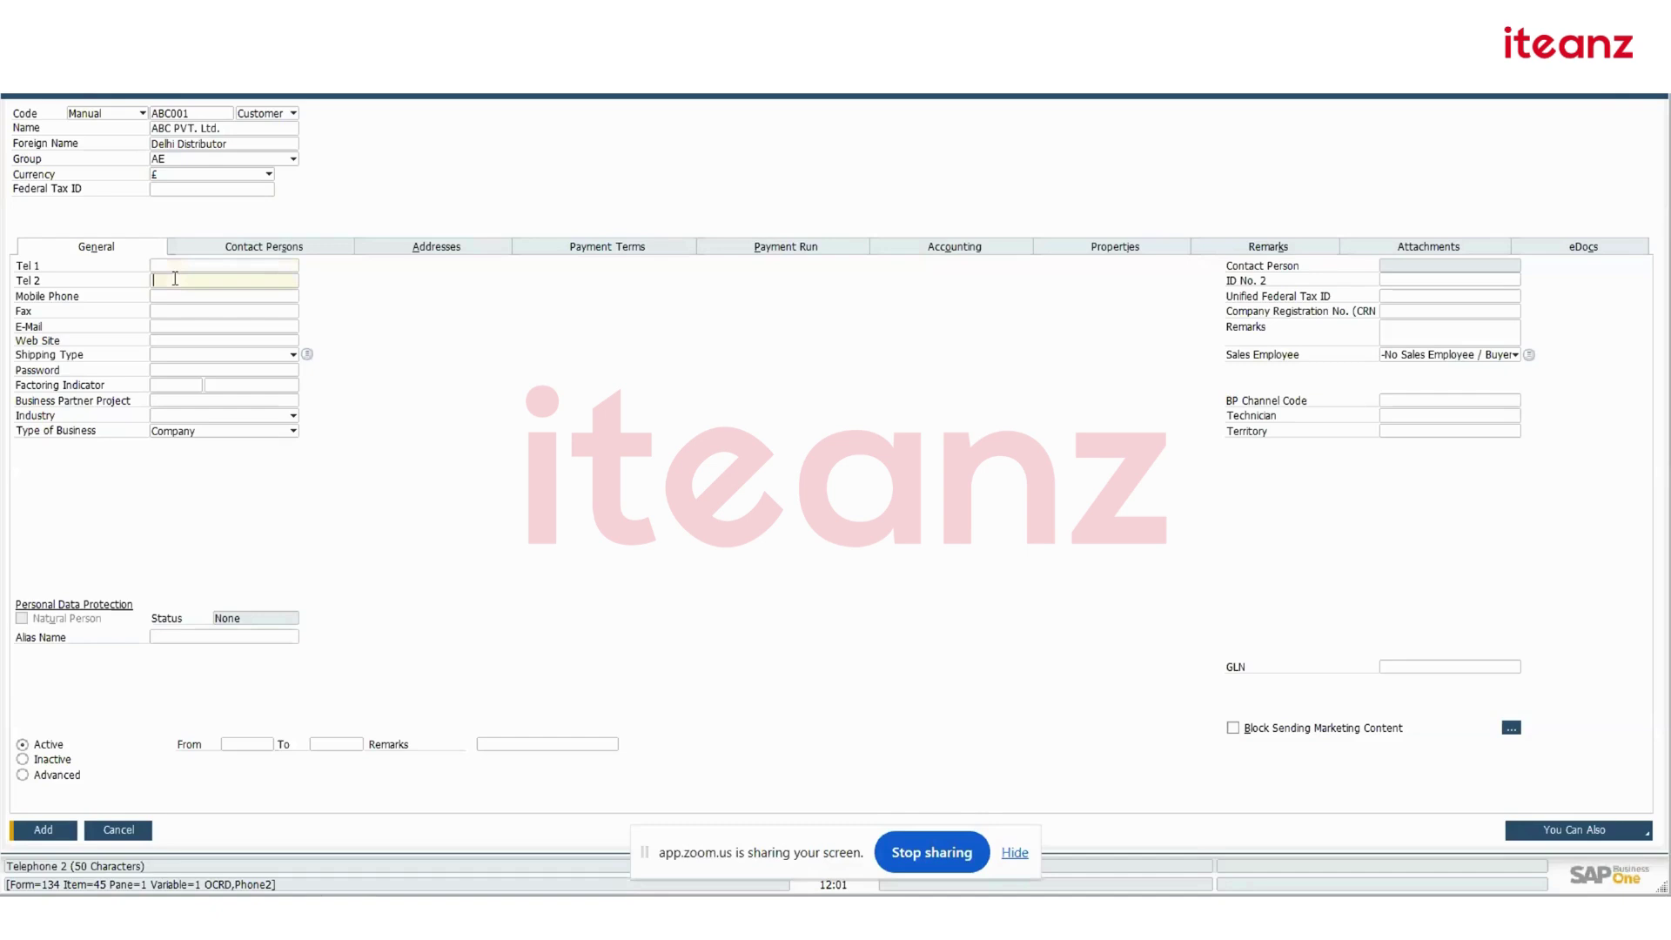
{"action": "left_click", "coordinate": [160, 314]}
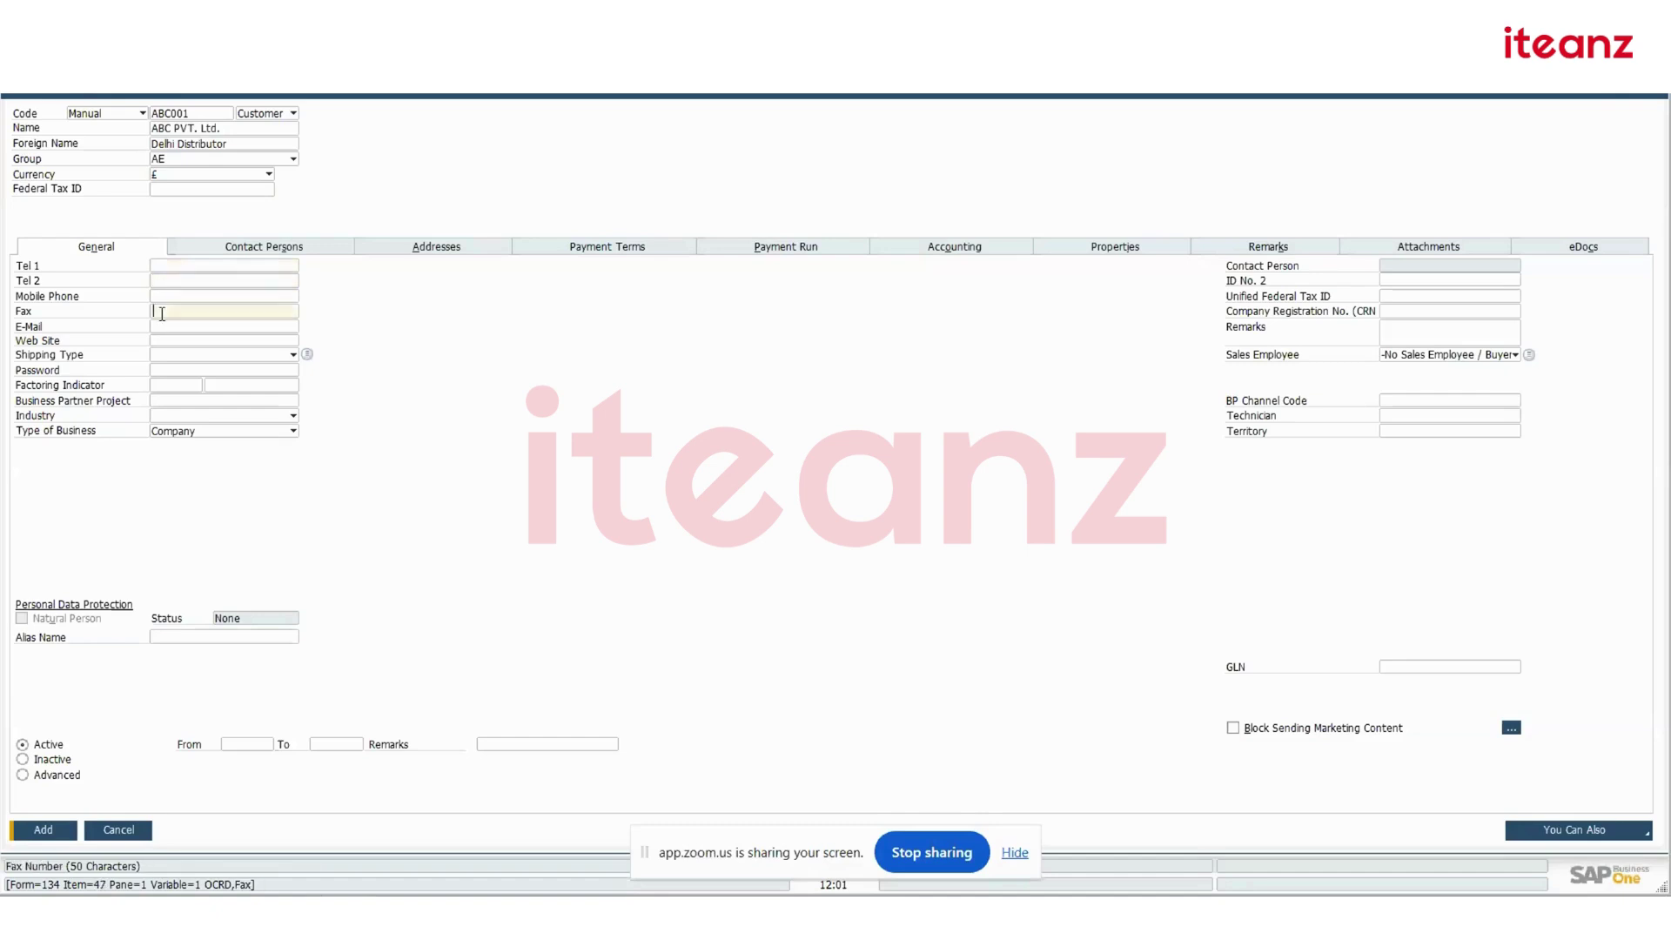
{"action": "left_click", "coordinate": [176, 327]}
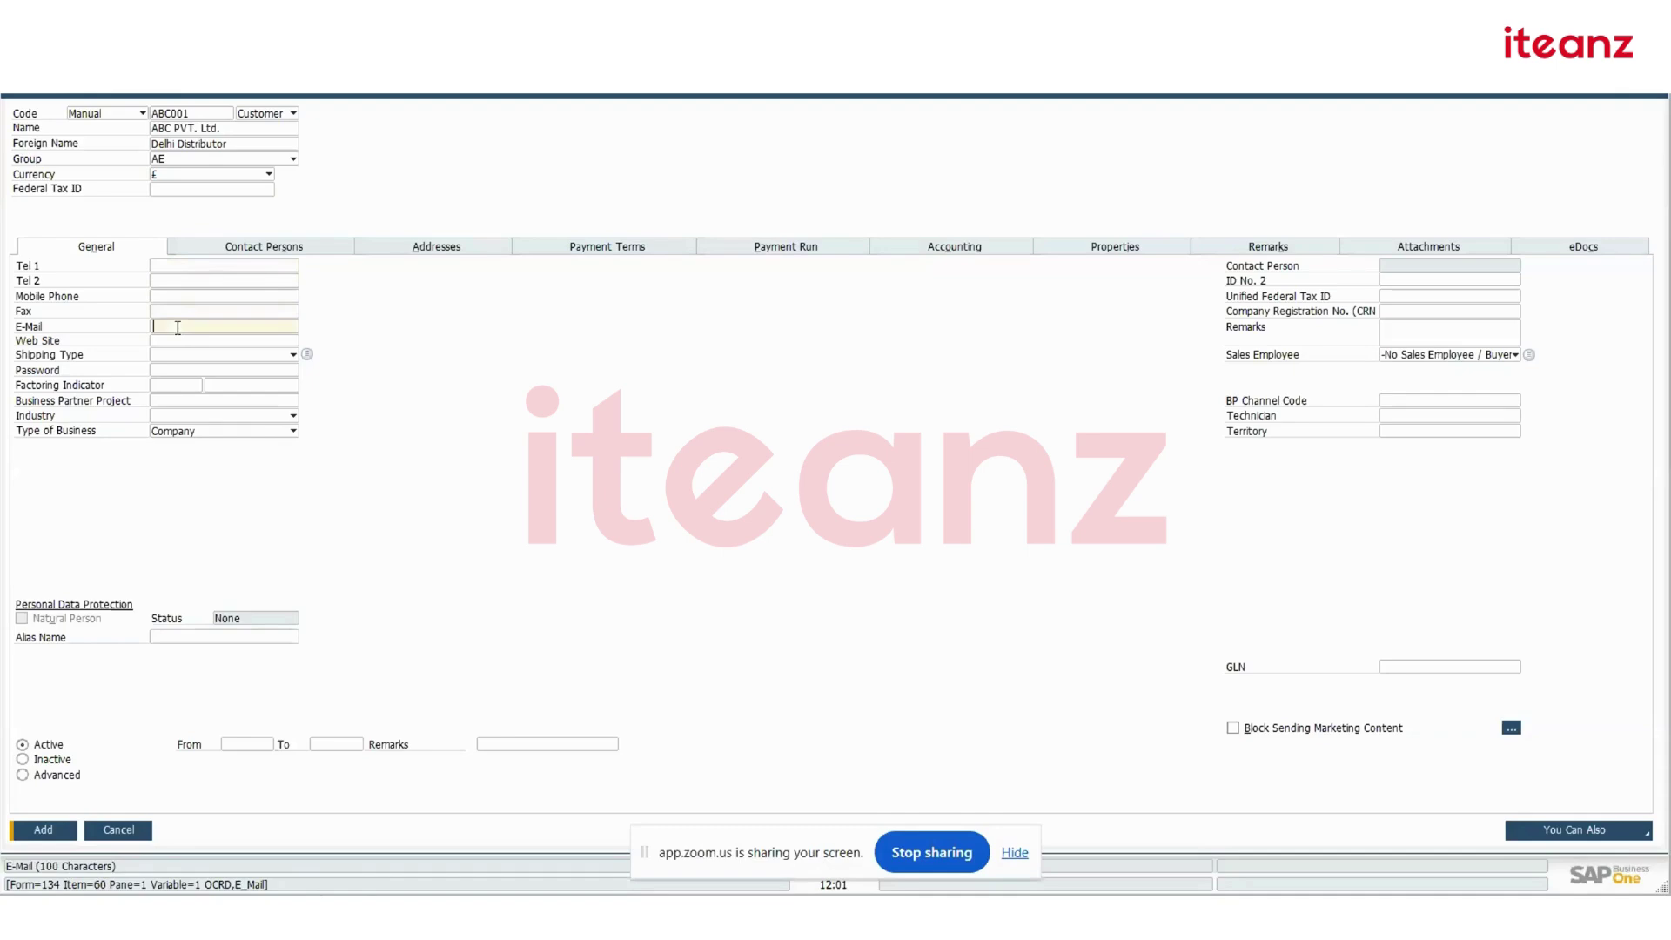
{"action": "left_click", "coordinate": [179, 354]}
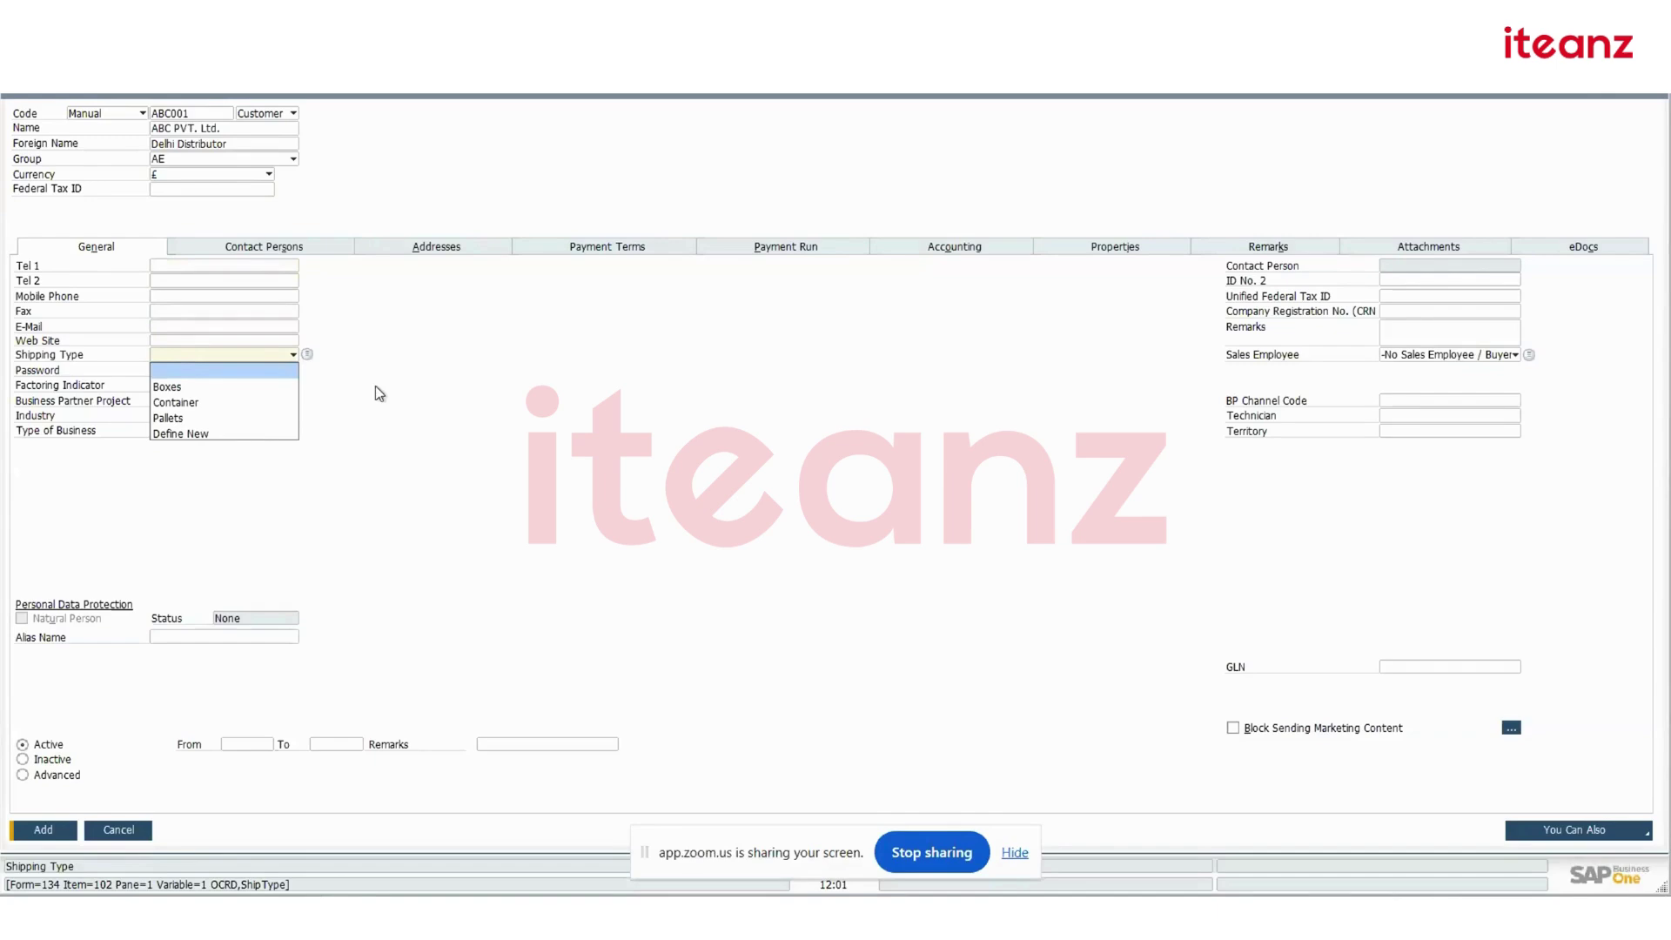
{"action": "left_click", "coordinate": [180, 372]}
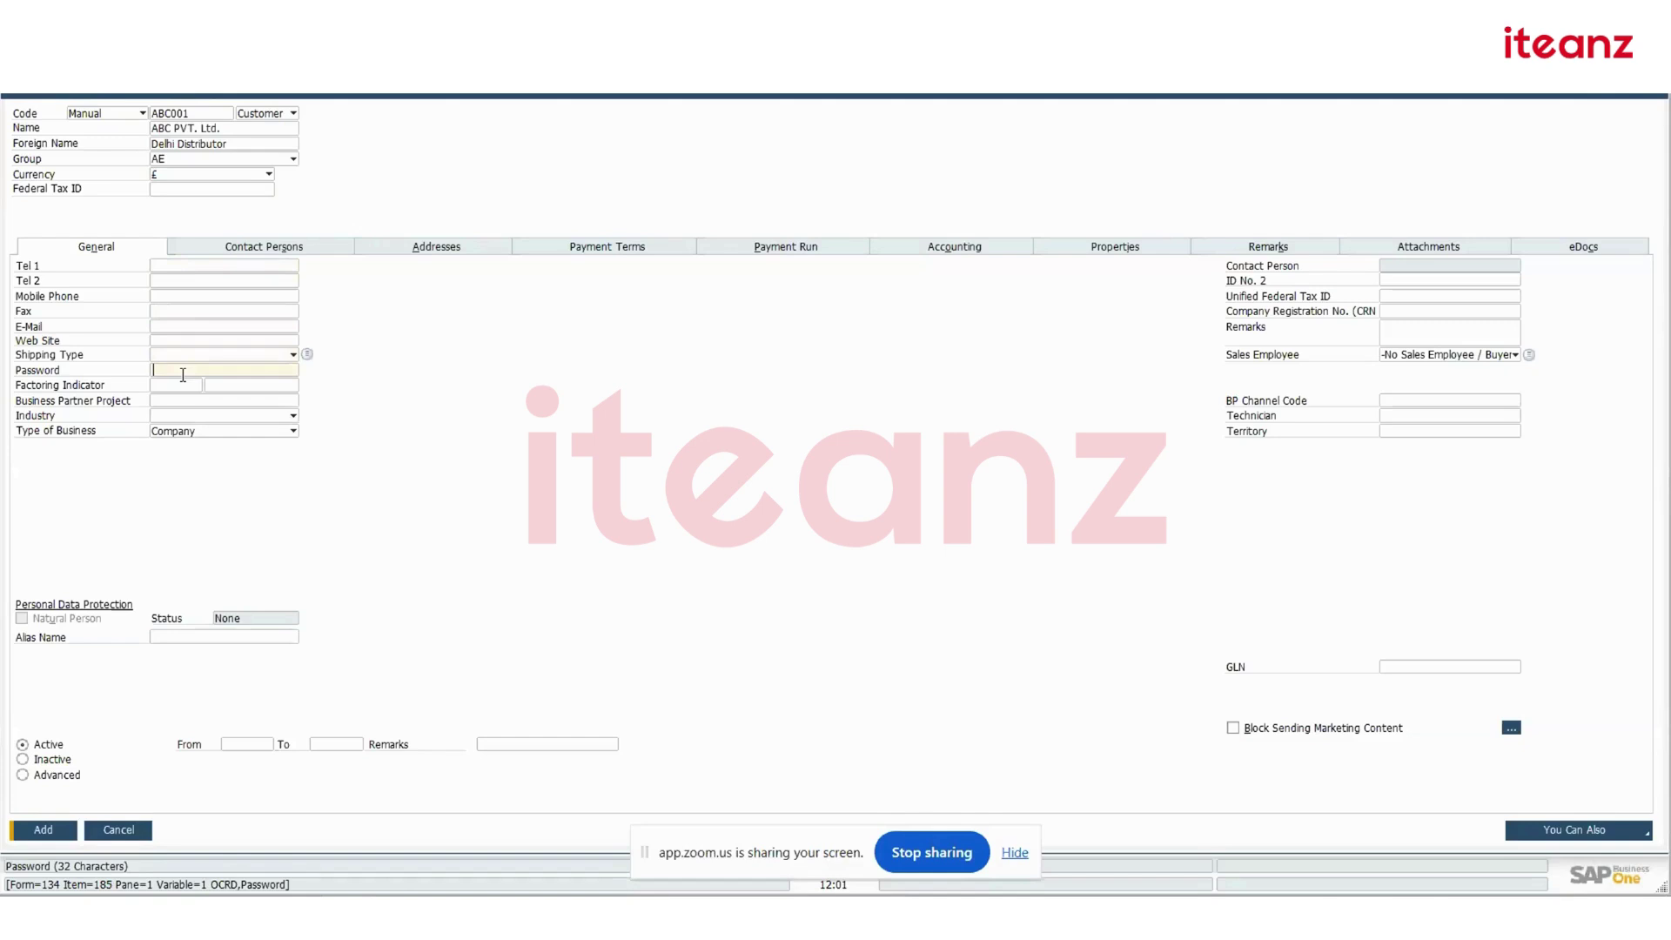
{"action": "left_click", "coordinate": [192, 436]}
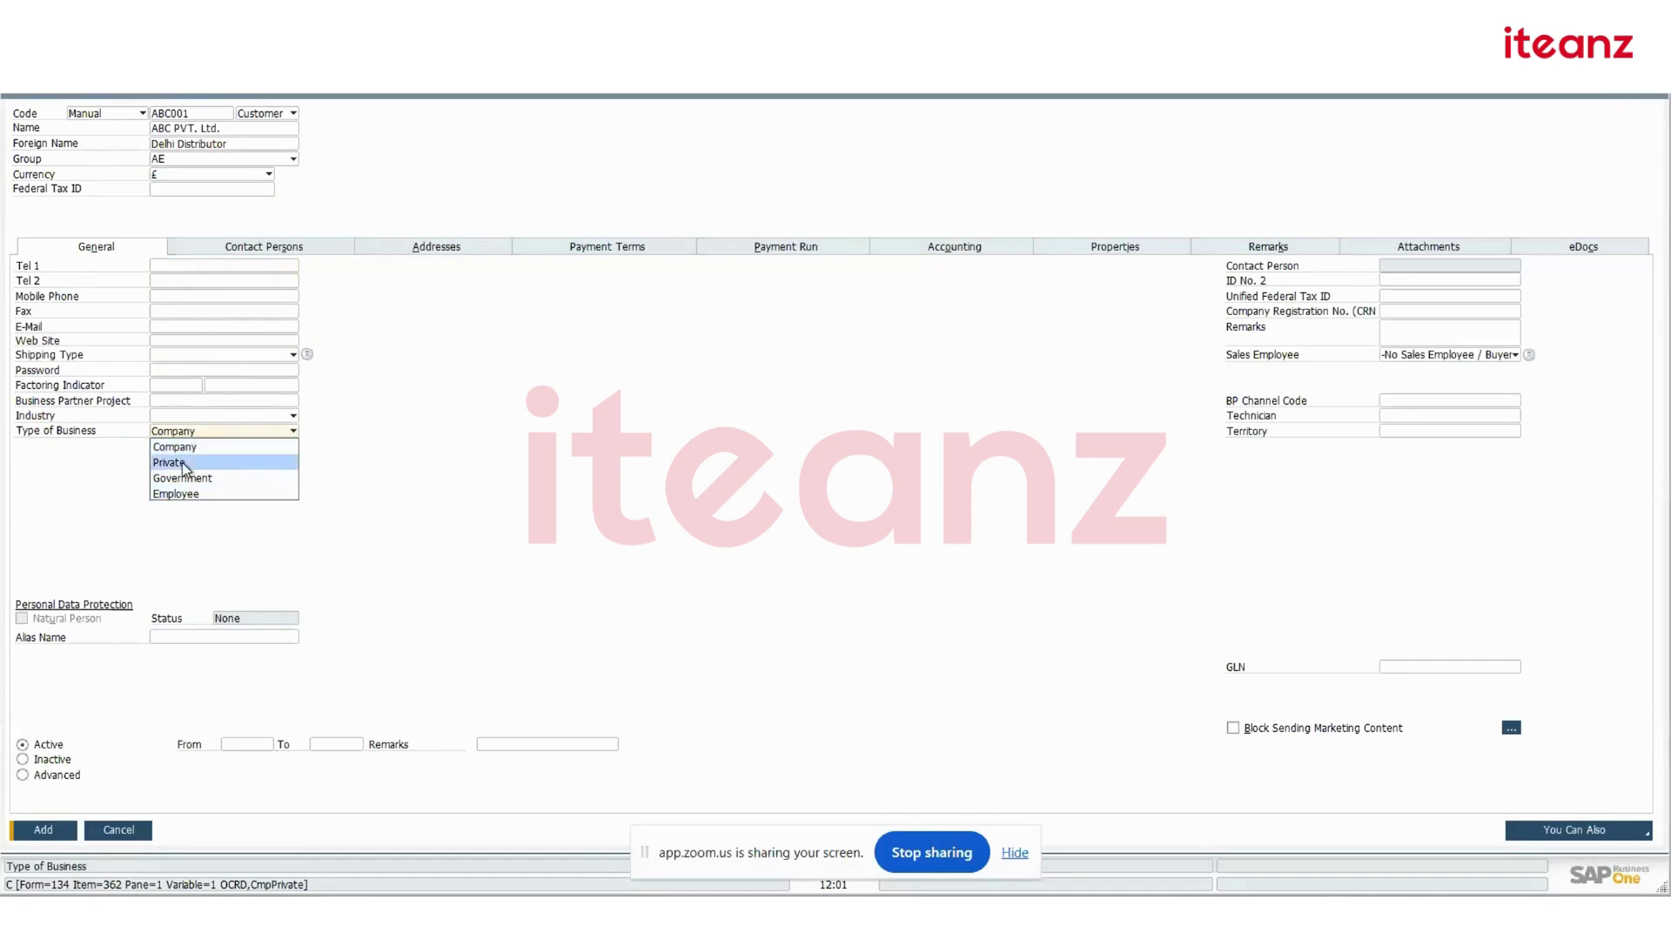
{"action": "left_click", "coordinate": [211, 414]}
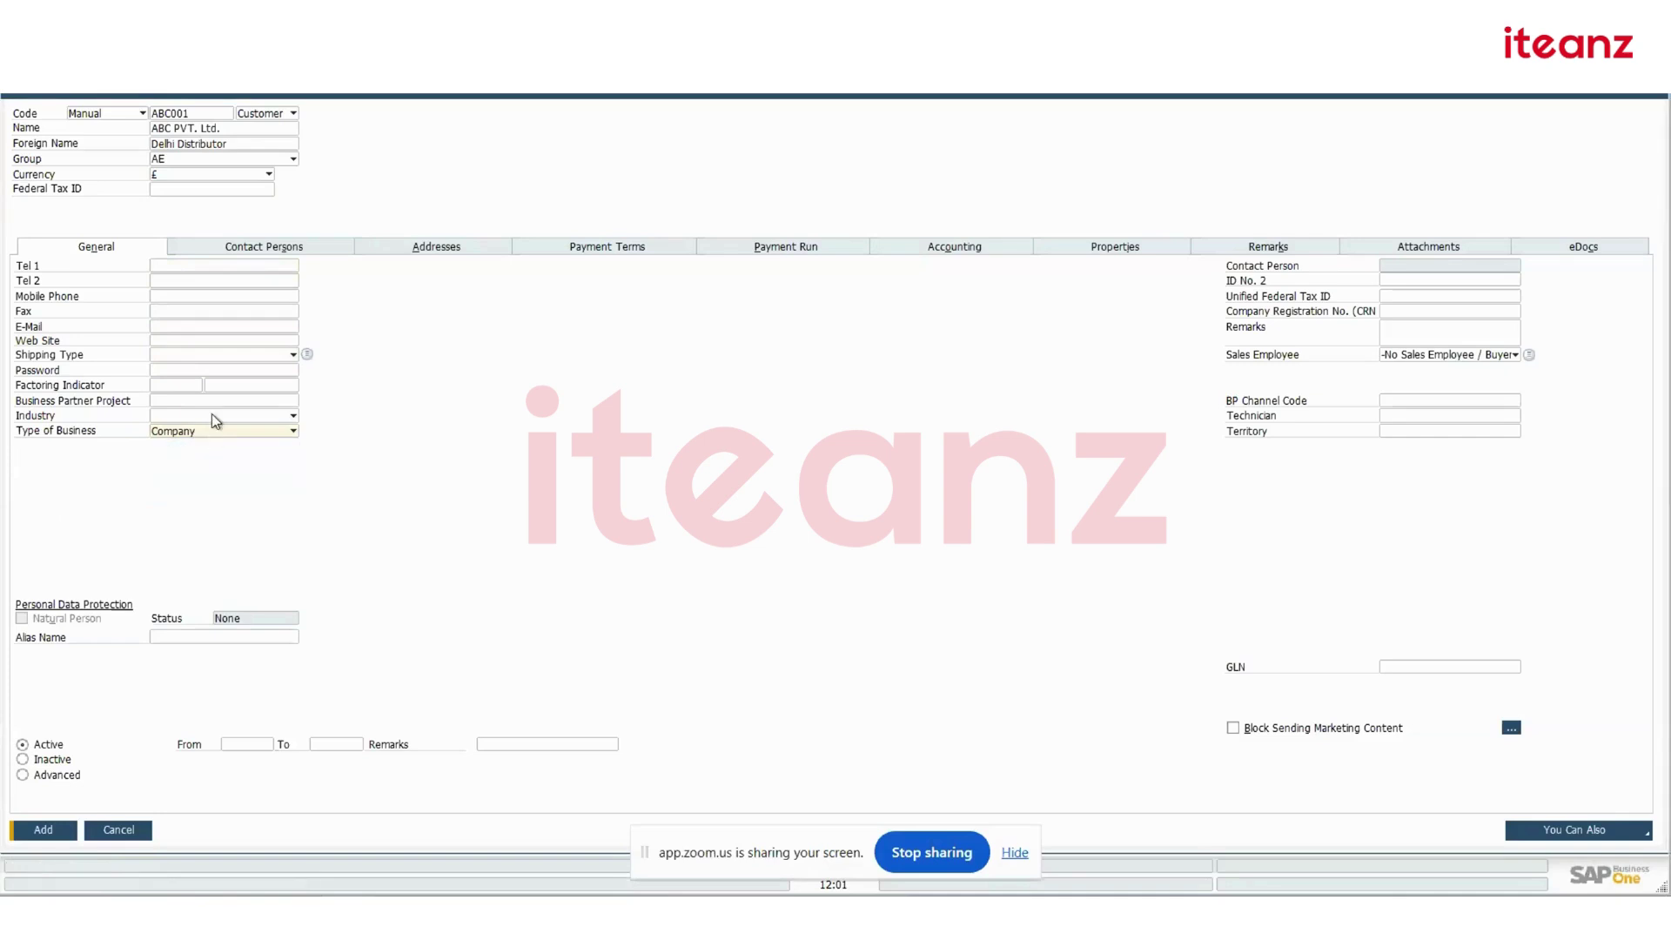
Replace the first Industry - Setup entry with Construction as both name and description, and assign it as the customer's industry
{"action": "left_click", "coordinate": [221, 415]}
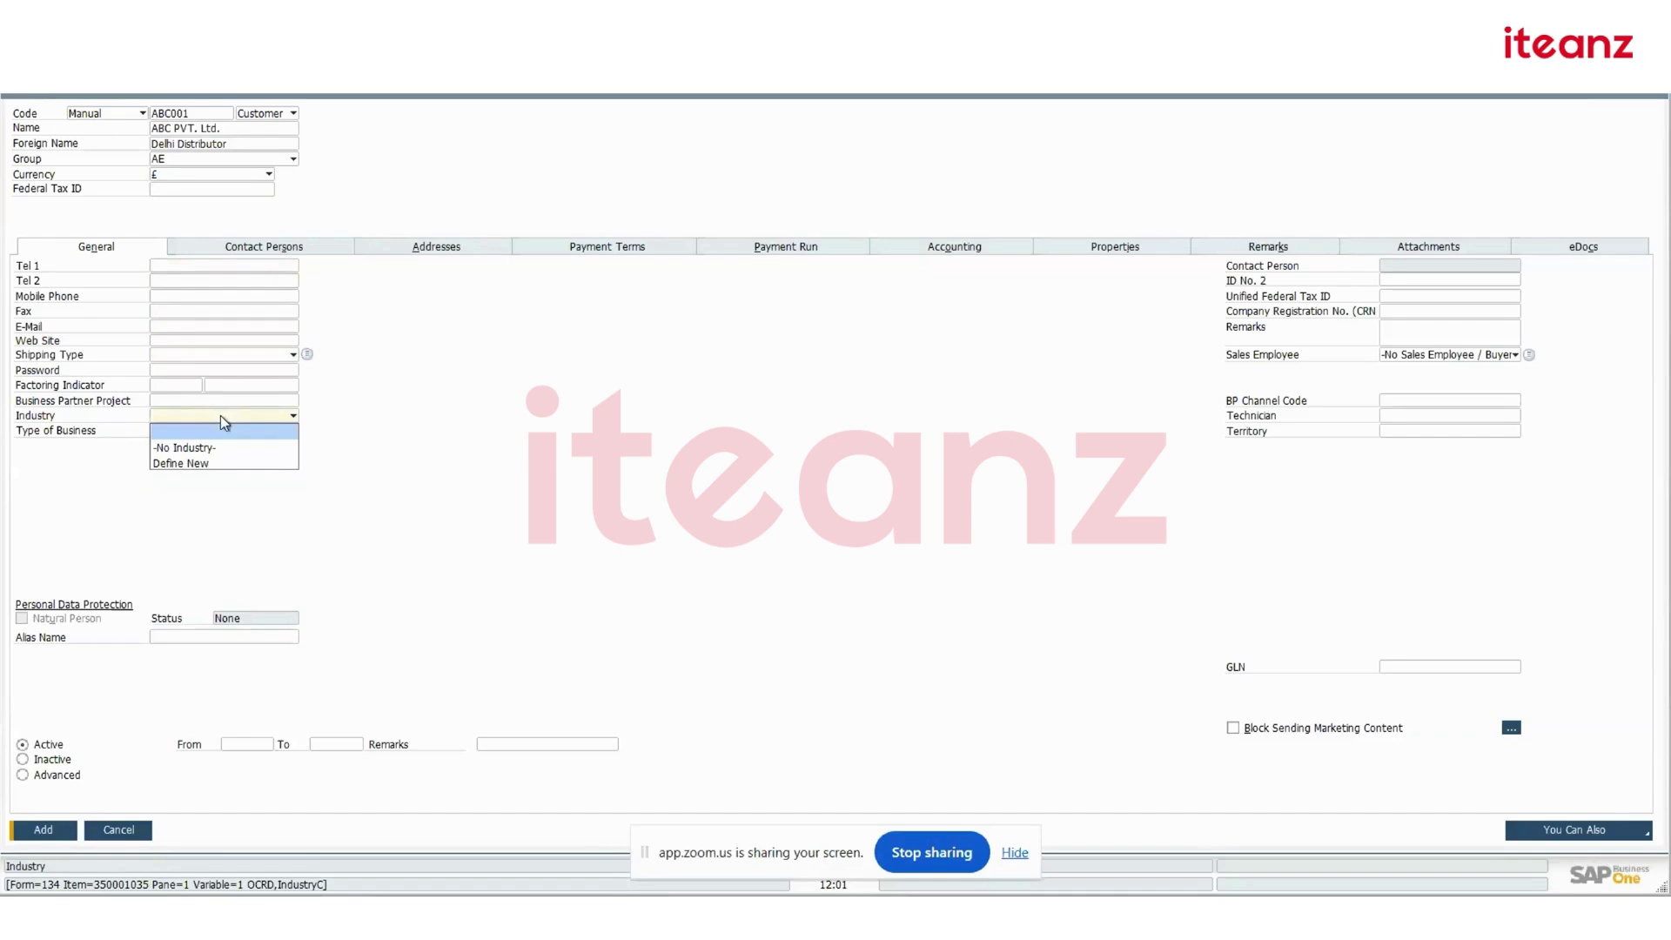
{"action": "left_click", "coordinate": [201, 462]}
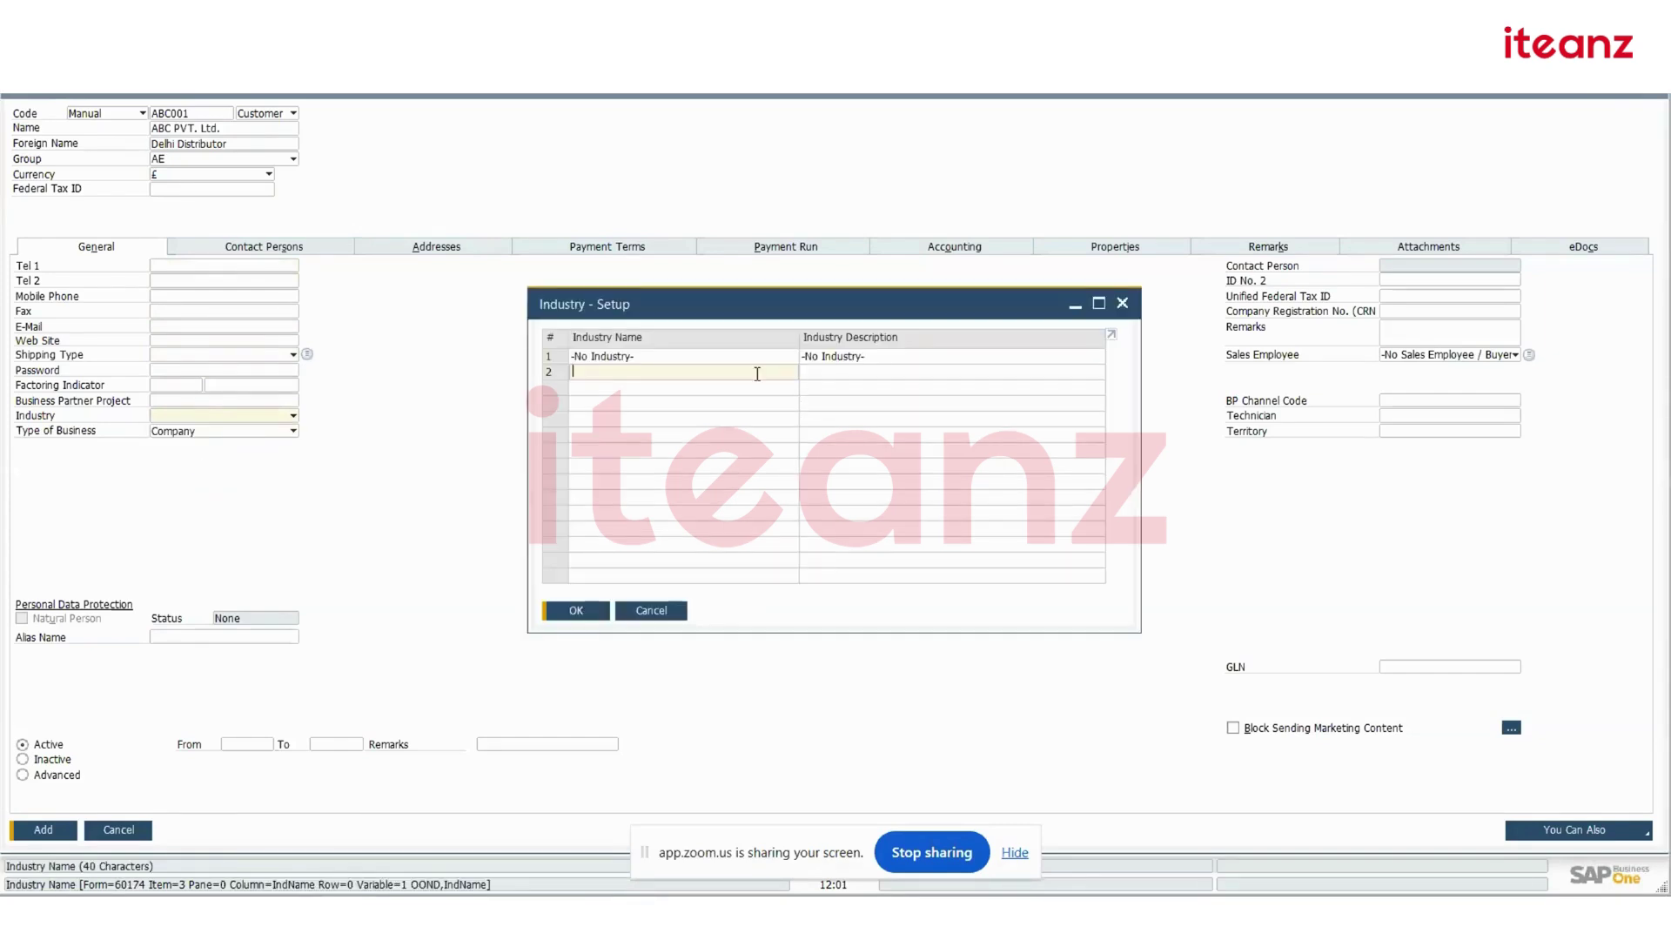
{"action": "left_click", "coordinate": [695, 355]}
{"action": "type", "text": "C"}
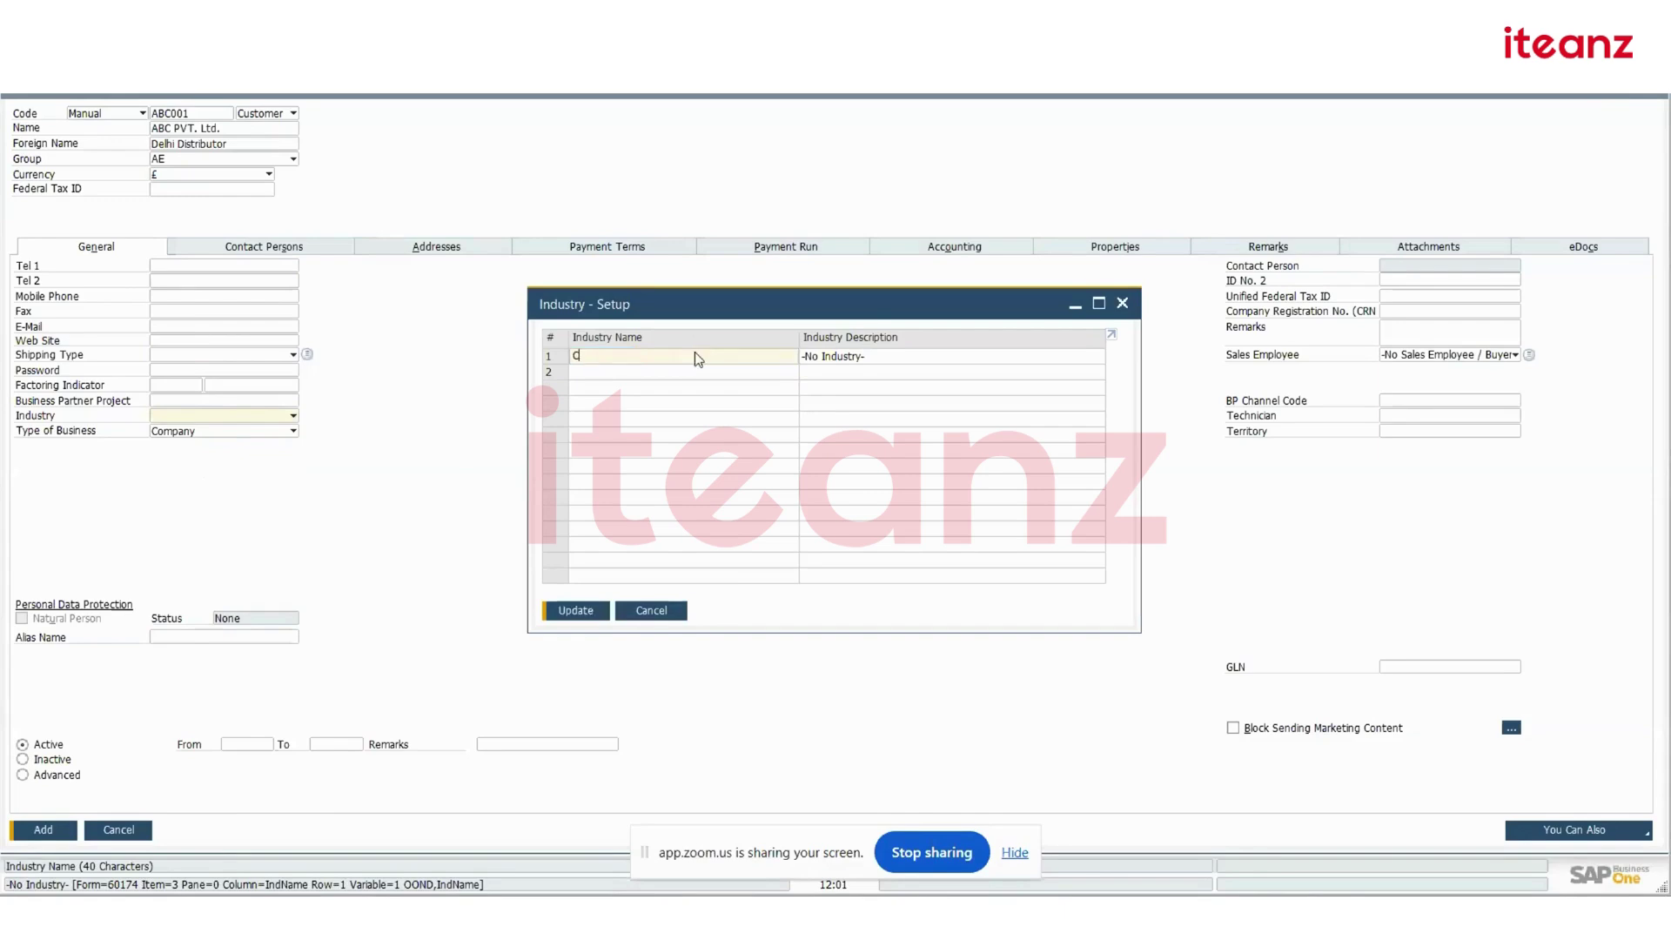
{"action": "type", "text": "onstruction"}
{"action": "key", "text": "Tab"}
{"action": "key", "text": "shift+Tab"}
{"action": "key", "text": "ctrl+c"}
{"action": "left_click", "coordinate": [921, 358]}
{"action": "key", "text": "ctrl+v"}
{"action": "left_click", "coordinate": [582, 613]}
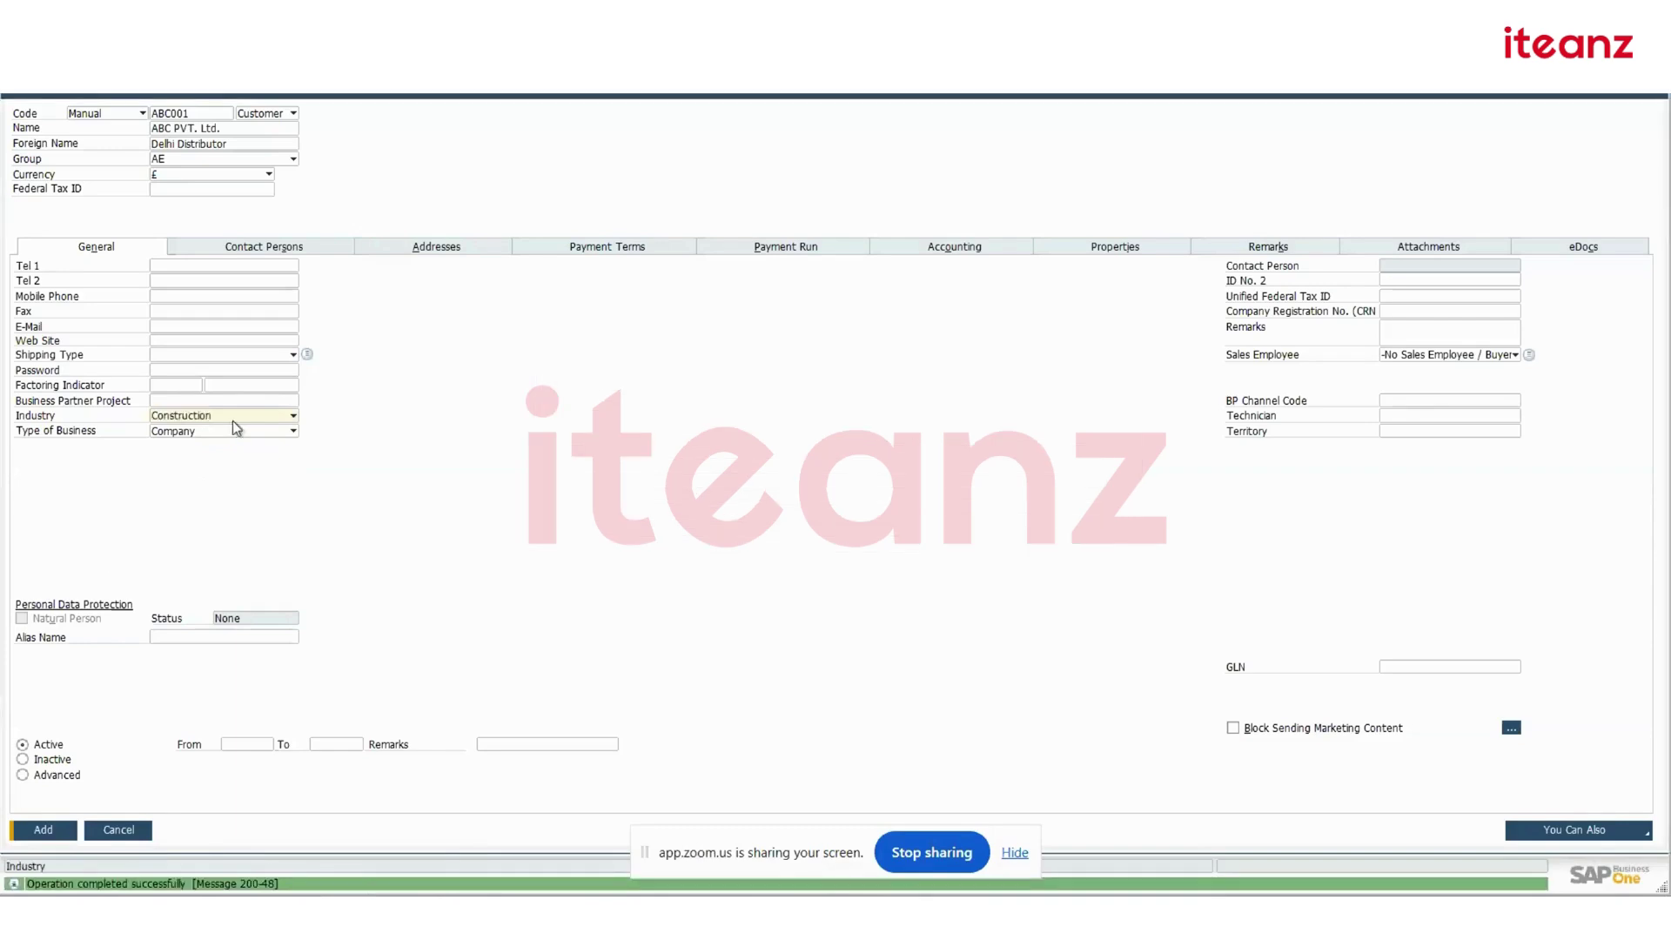
Check the available industries and their setup entries without changing them
{"action": "left_click", "coordinate": [261, 415]}
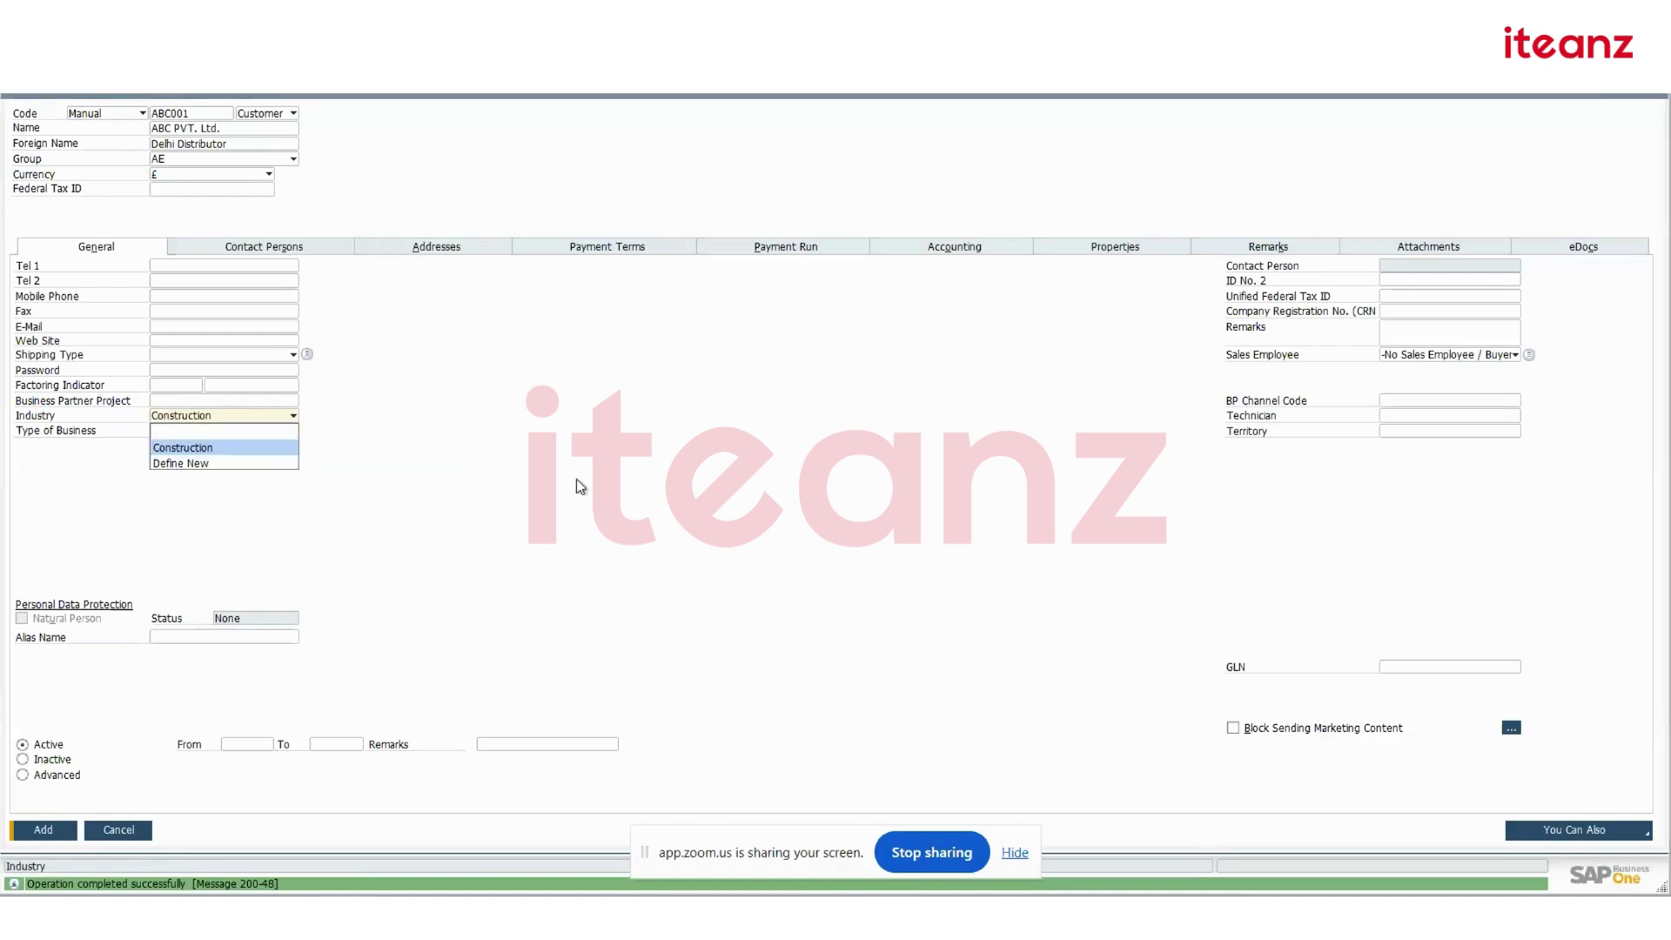
{"action": "left_click", "coordinate": [212, 461]}
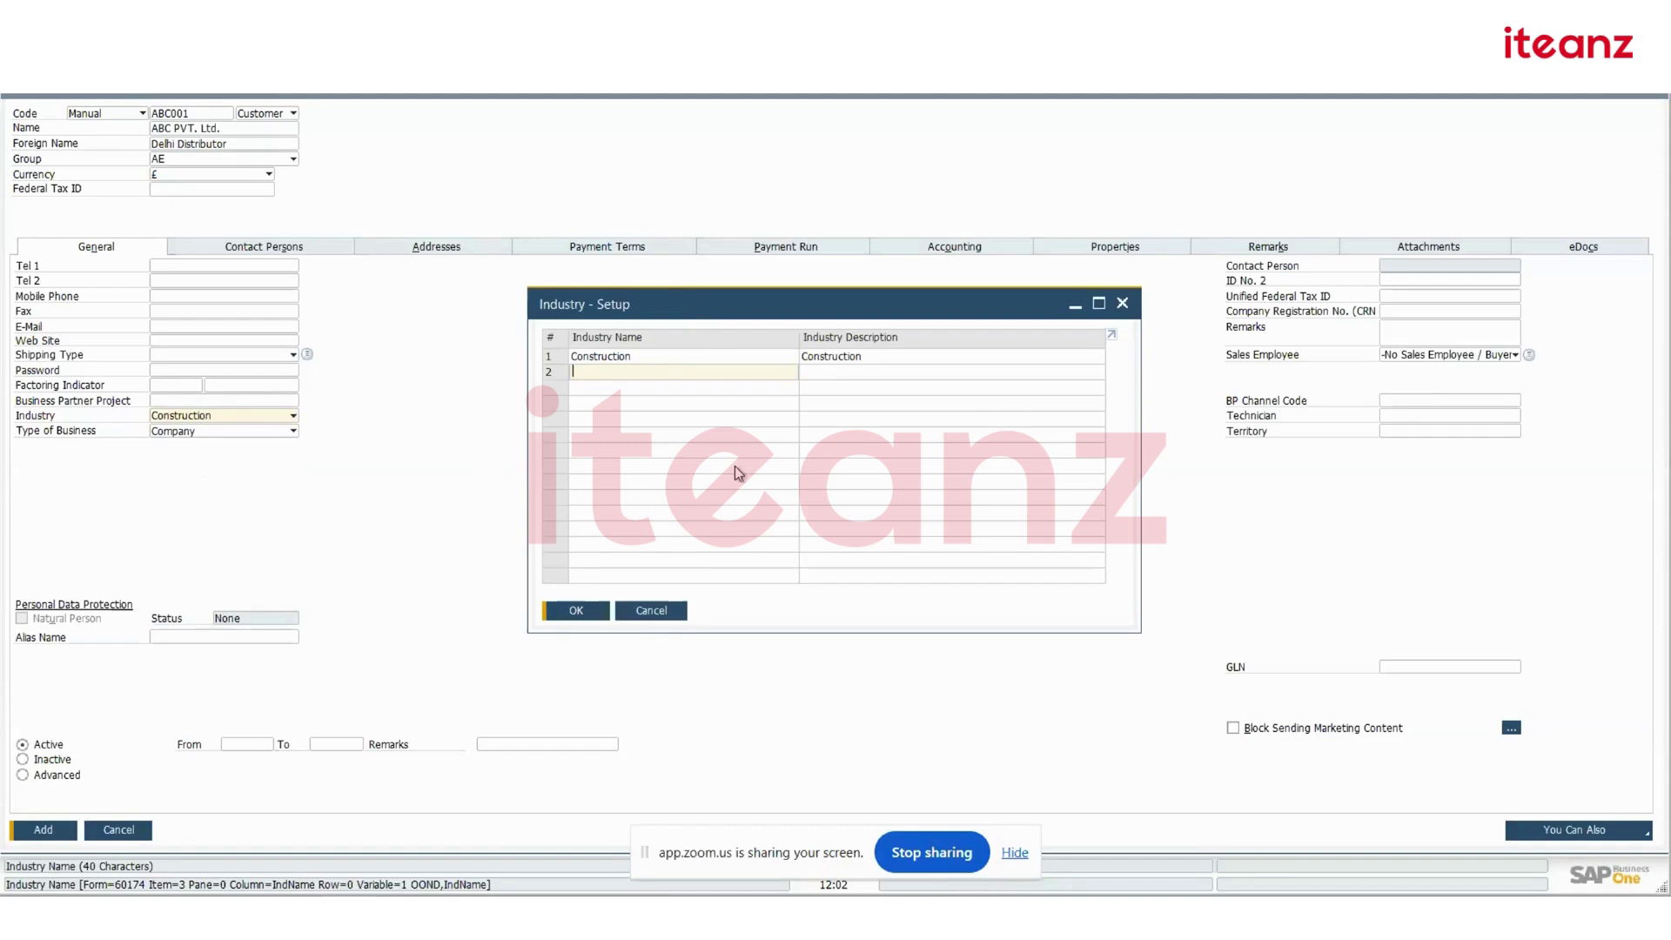
{"action": "left_click", "coordinate": [651, 611]}
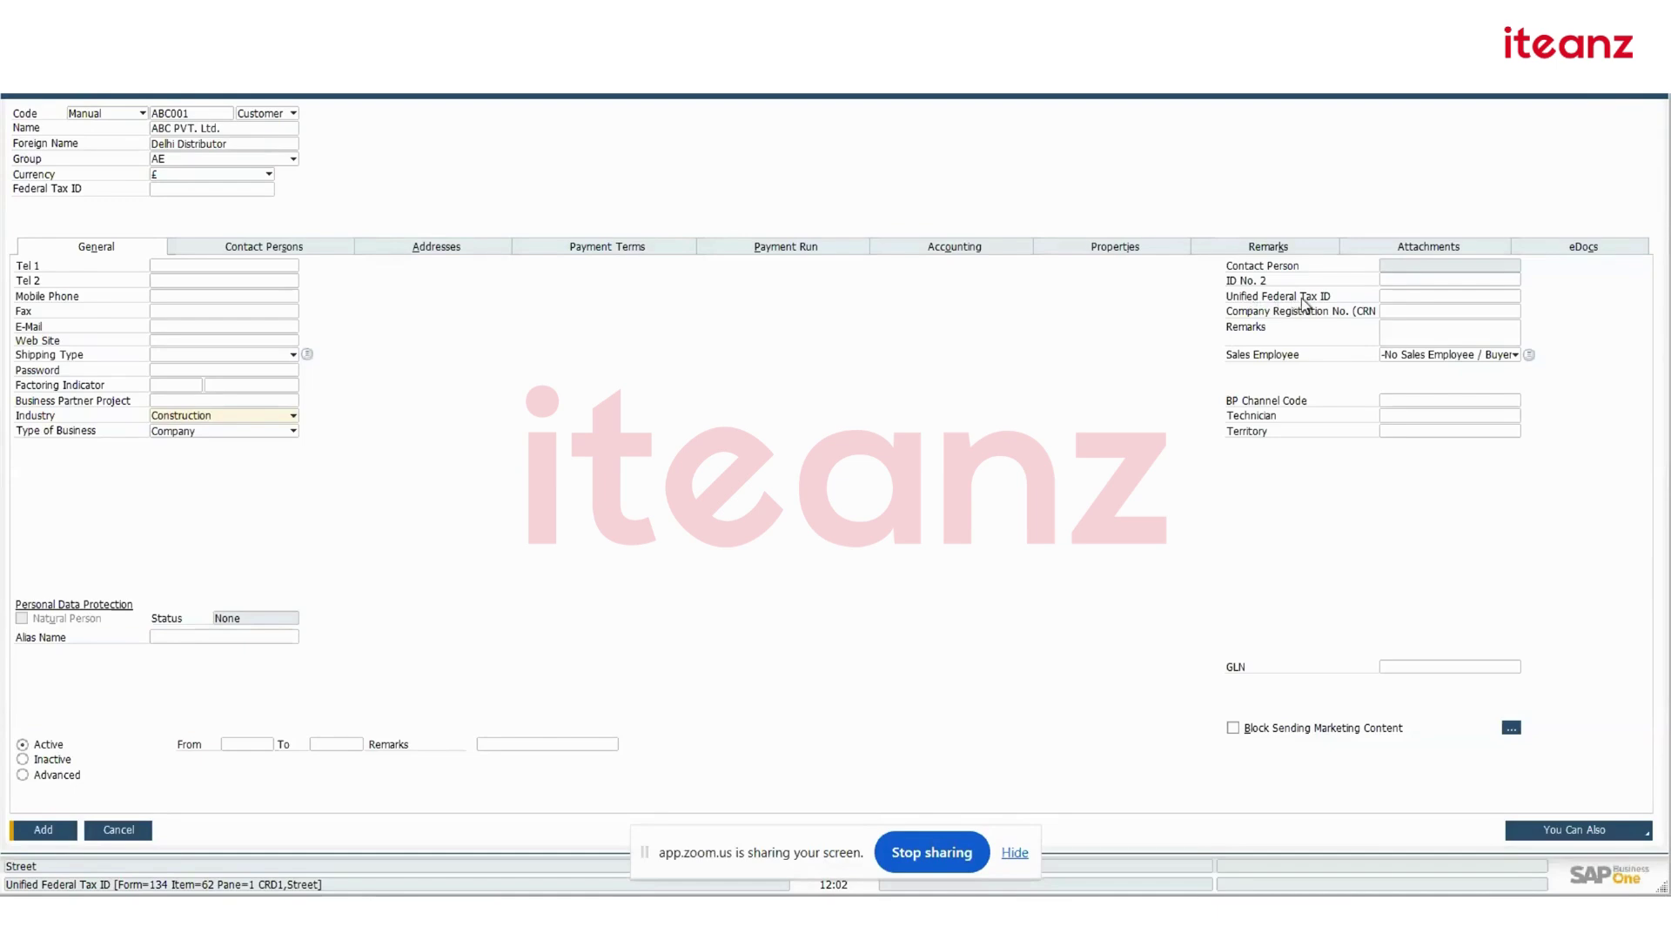
Look at the general remarks field, the sales employee choices and the business partner types
{"action": "left_click", "coordinate": [1424, 332]}
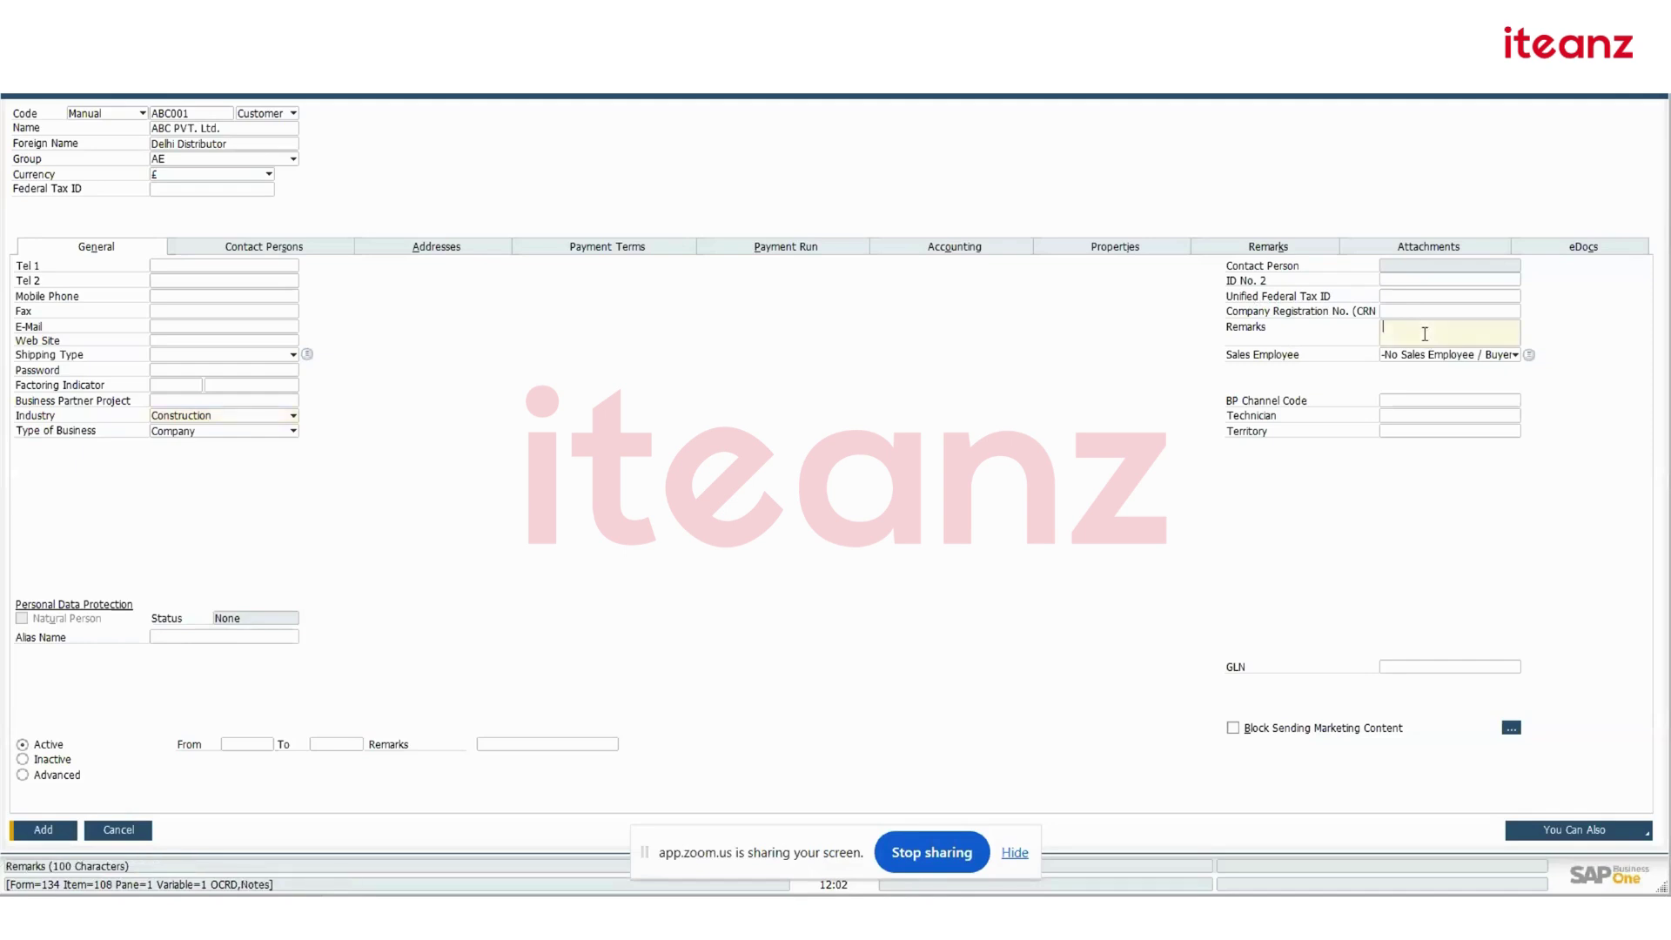
{"action": "left_click", "coordinate": [1453, 357]}
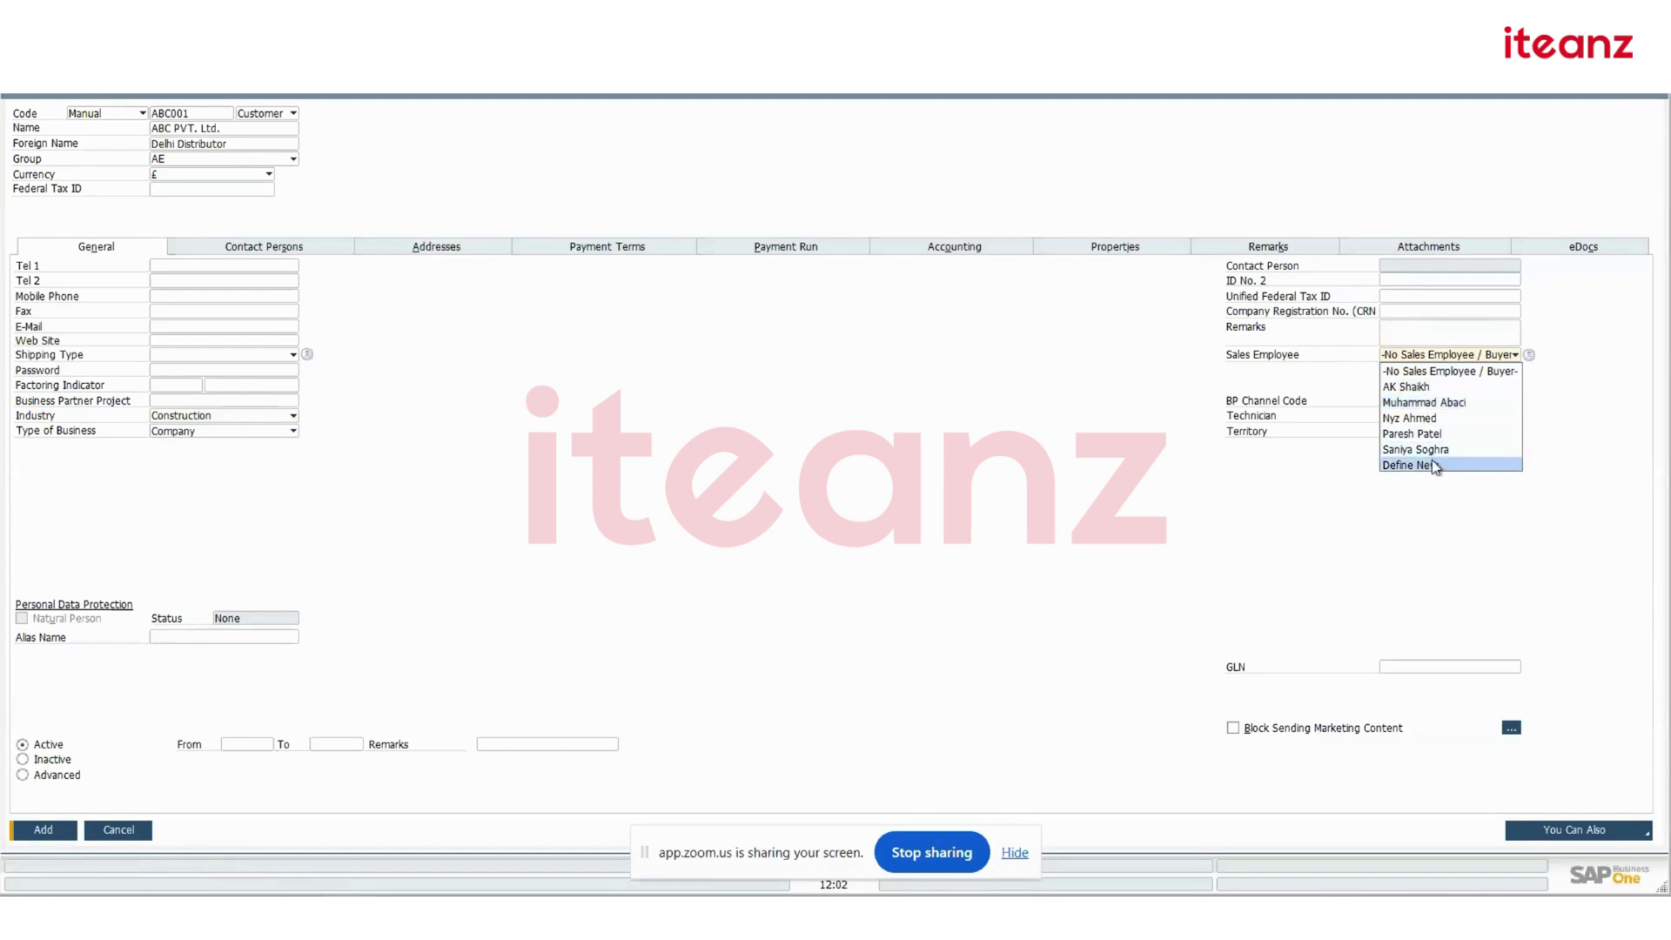
{"action": "left_click", "coordinate": [730, 401]}
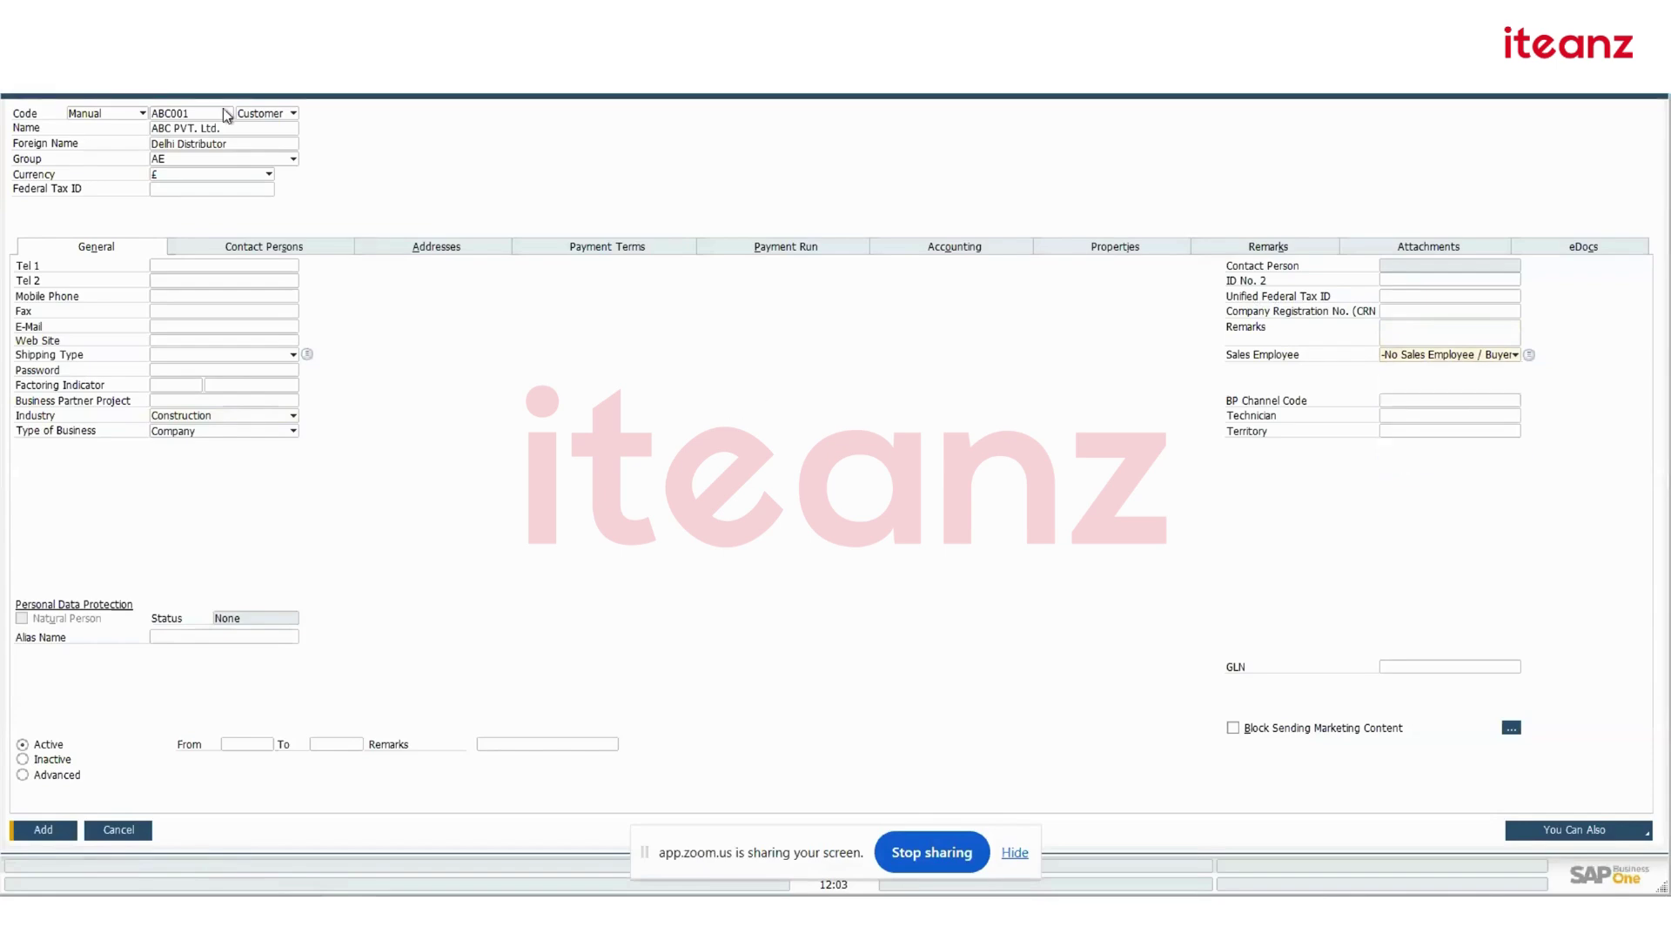
{"action": "left_click", "coordinate": [255, 114]}
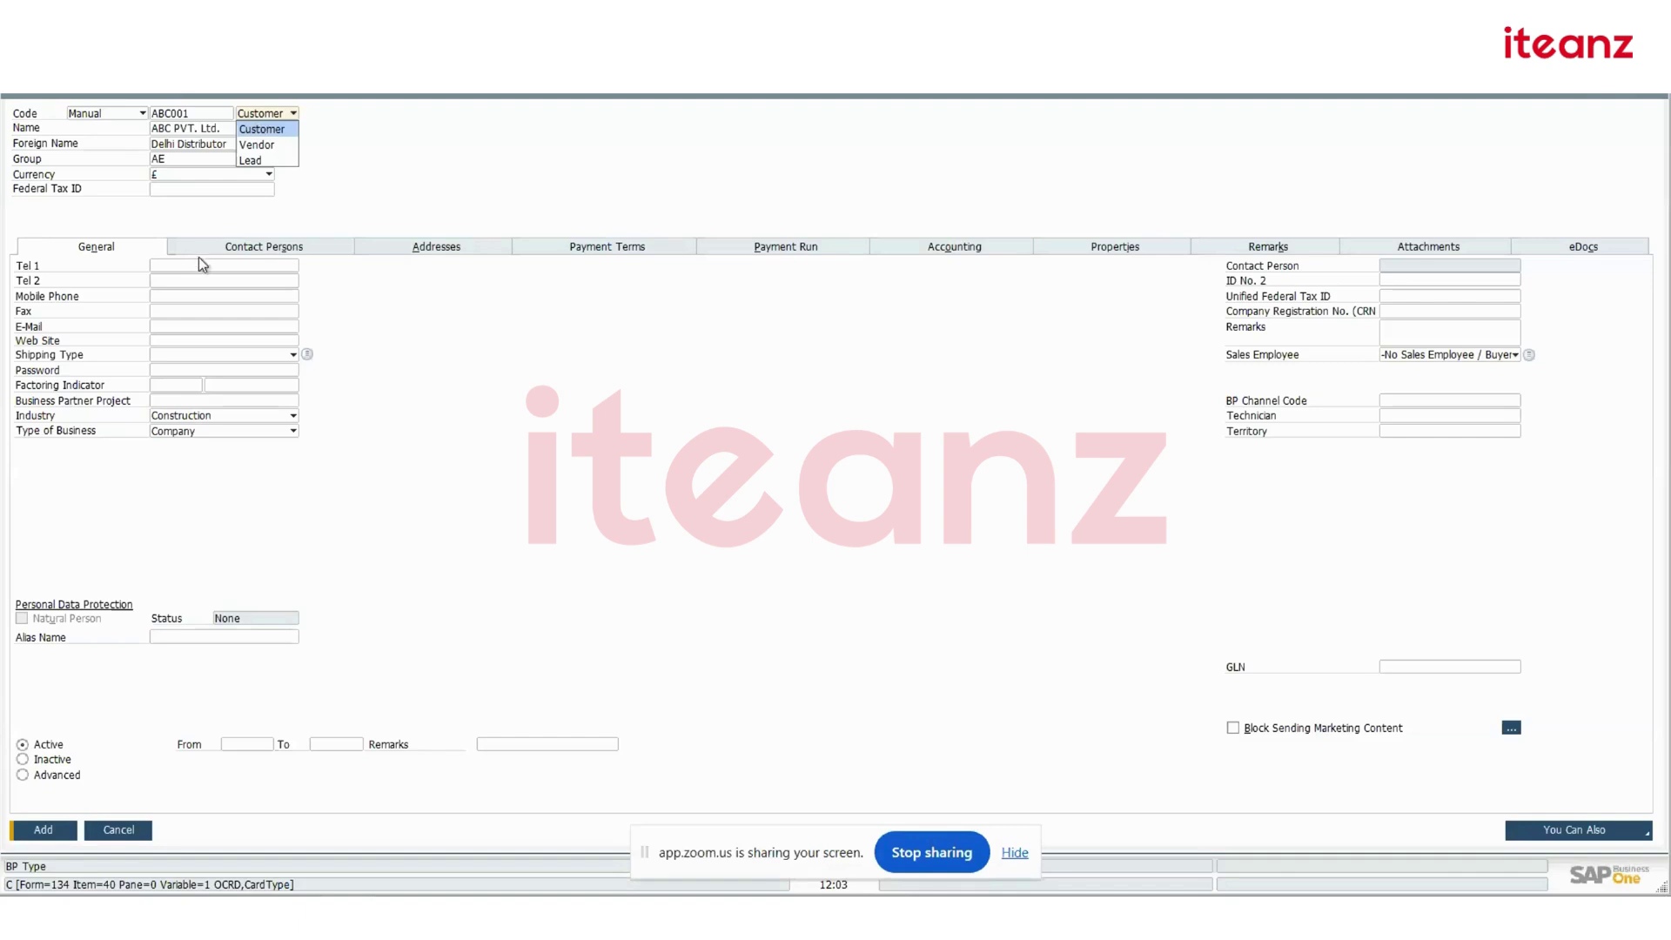
{"action": "left_click", "coordinate": [295, 247]}
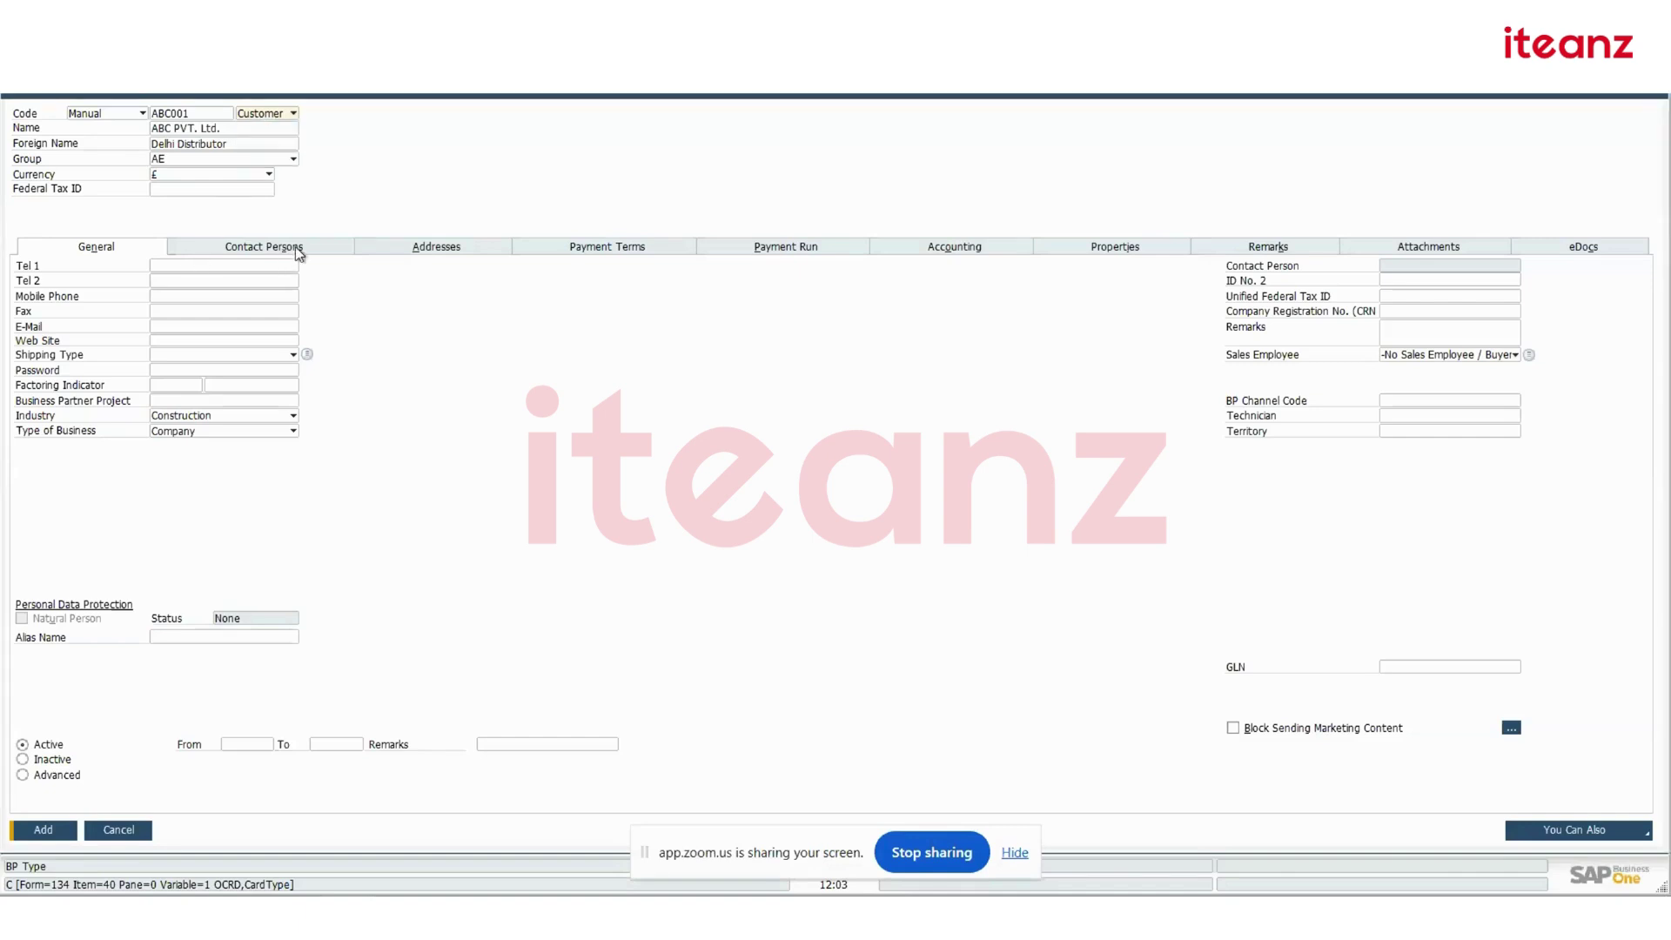
Define a new contact person for the customer with a contact ID, first name and last name, leaving the middle name blank
{"action": "left_click", "coordinate": [295, 247]}
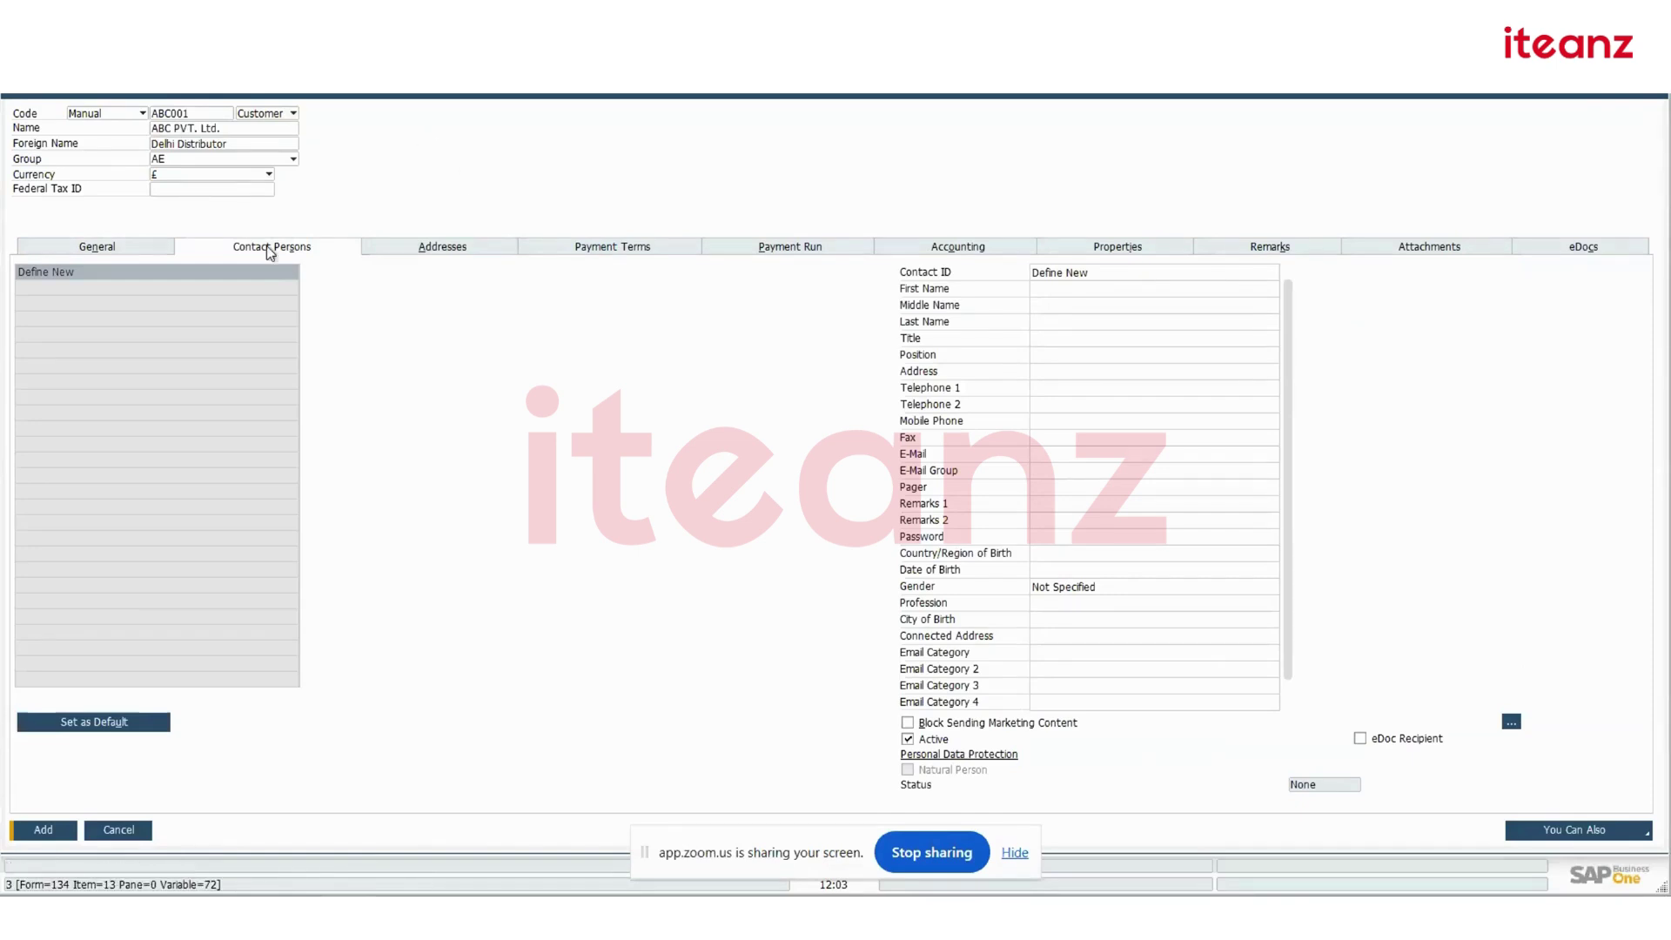
{"action": "left_click", "coordinate": [1100, 276]}
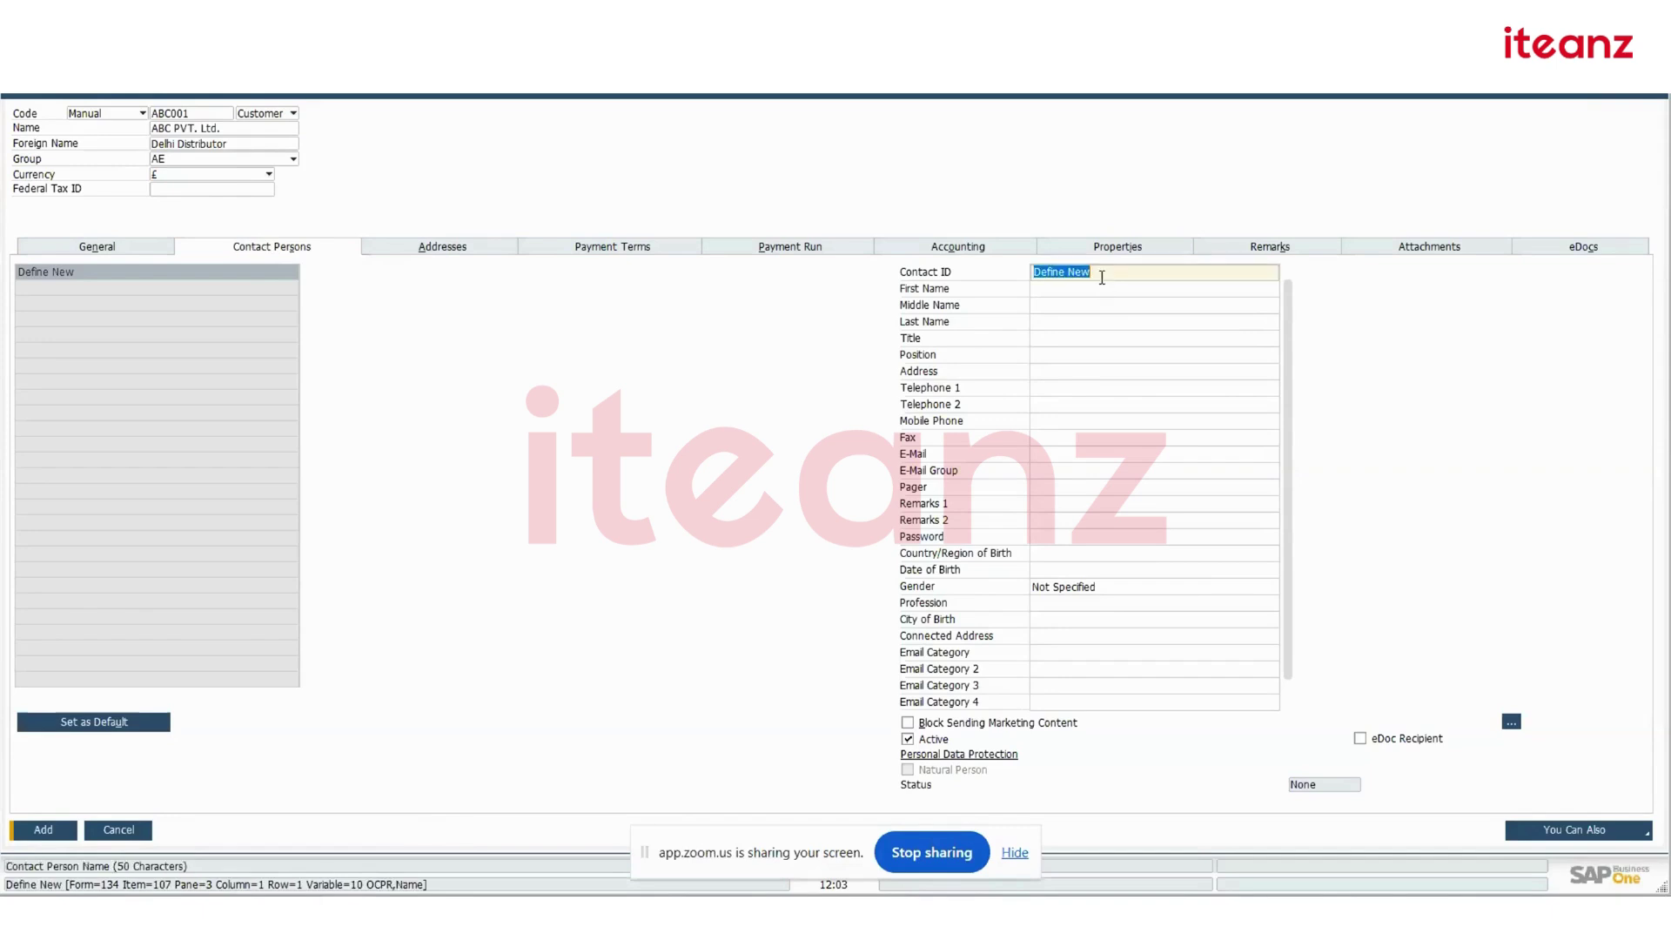
{"action": "key", "text": "BackSpace"}
{"action": "type", "text": "Adi"}
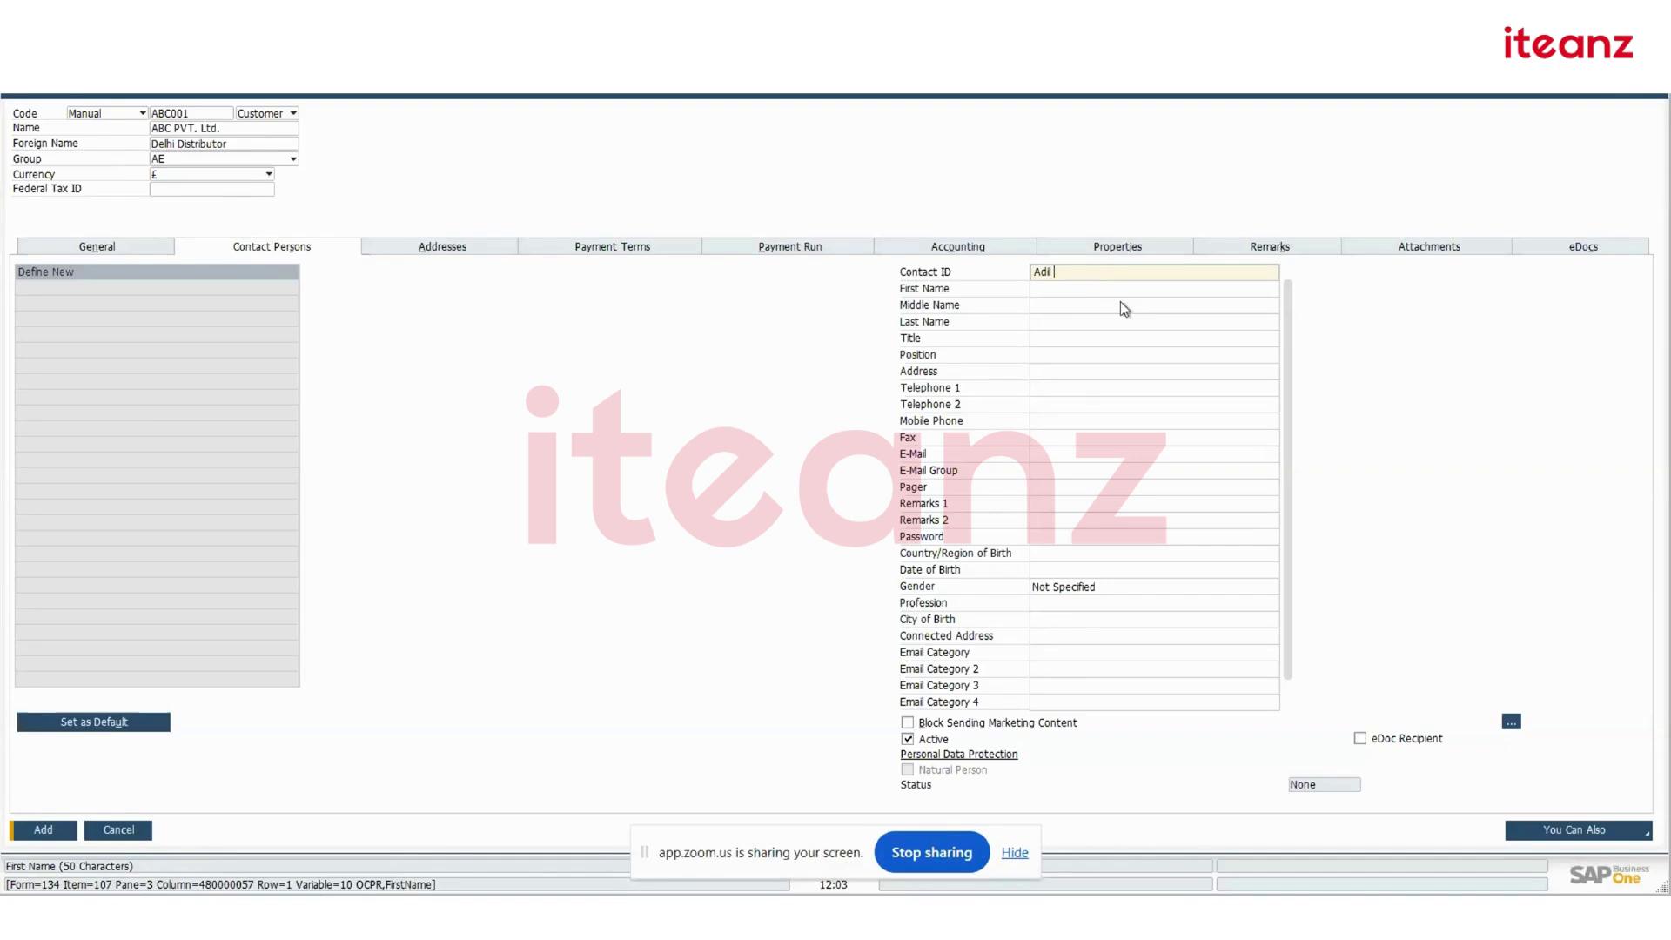
{"action": "left_click", "coordinate": [1059, 287]}
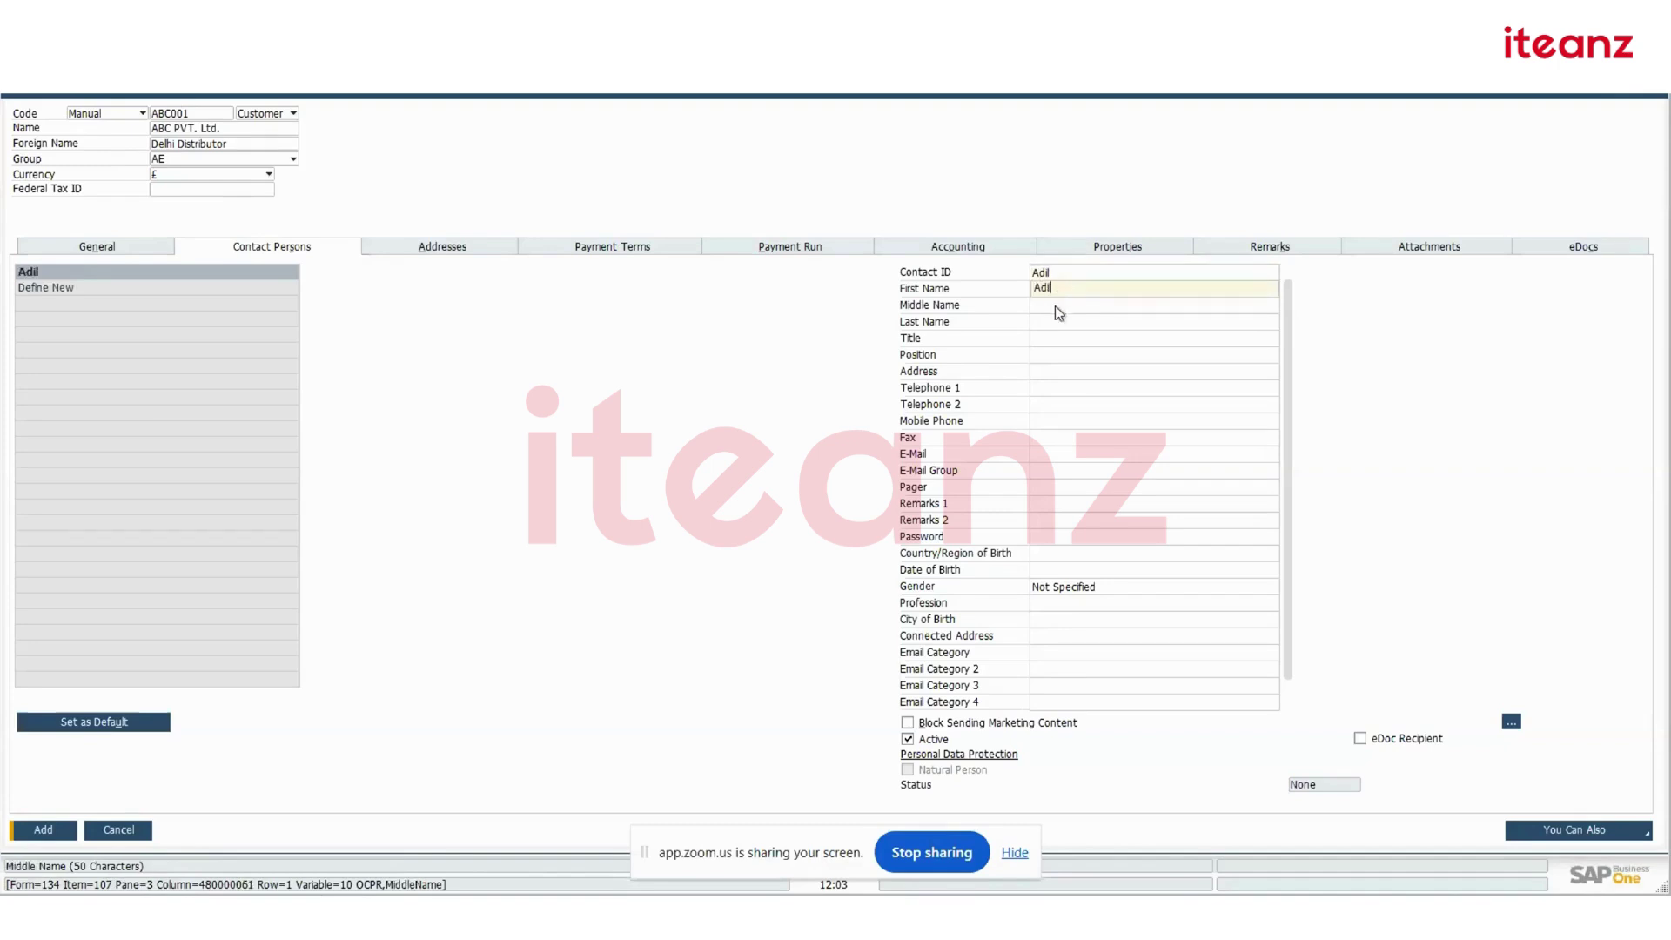
{"action": "left_click", "coordinate": [1055, 305]}
{"action": "left_click", "coordinate": [1056, 321]}
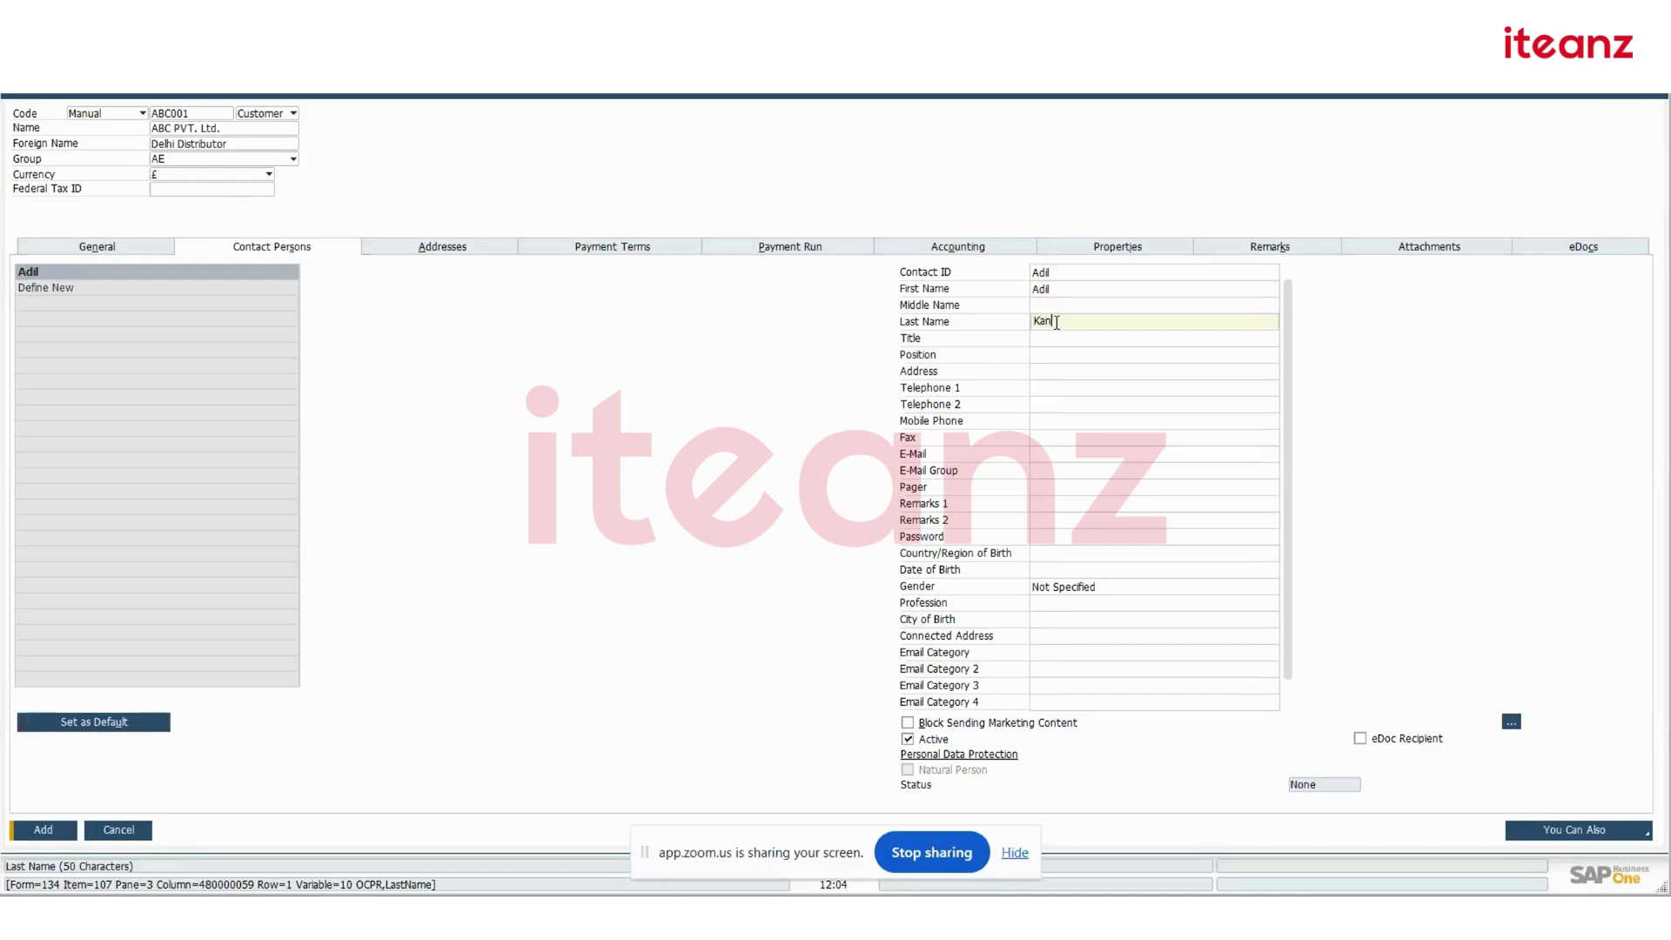
{"action": "key", "text": "BackSpace"}
{"action": "key", "text": "BackSpace"}
Examine the contact person's title, position, address, telephone, mobile phone, e-mail and country of birth fields
{"action": "left_click", "coordinate": [1053, 342]}
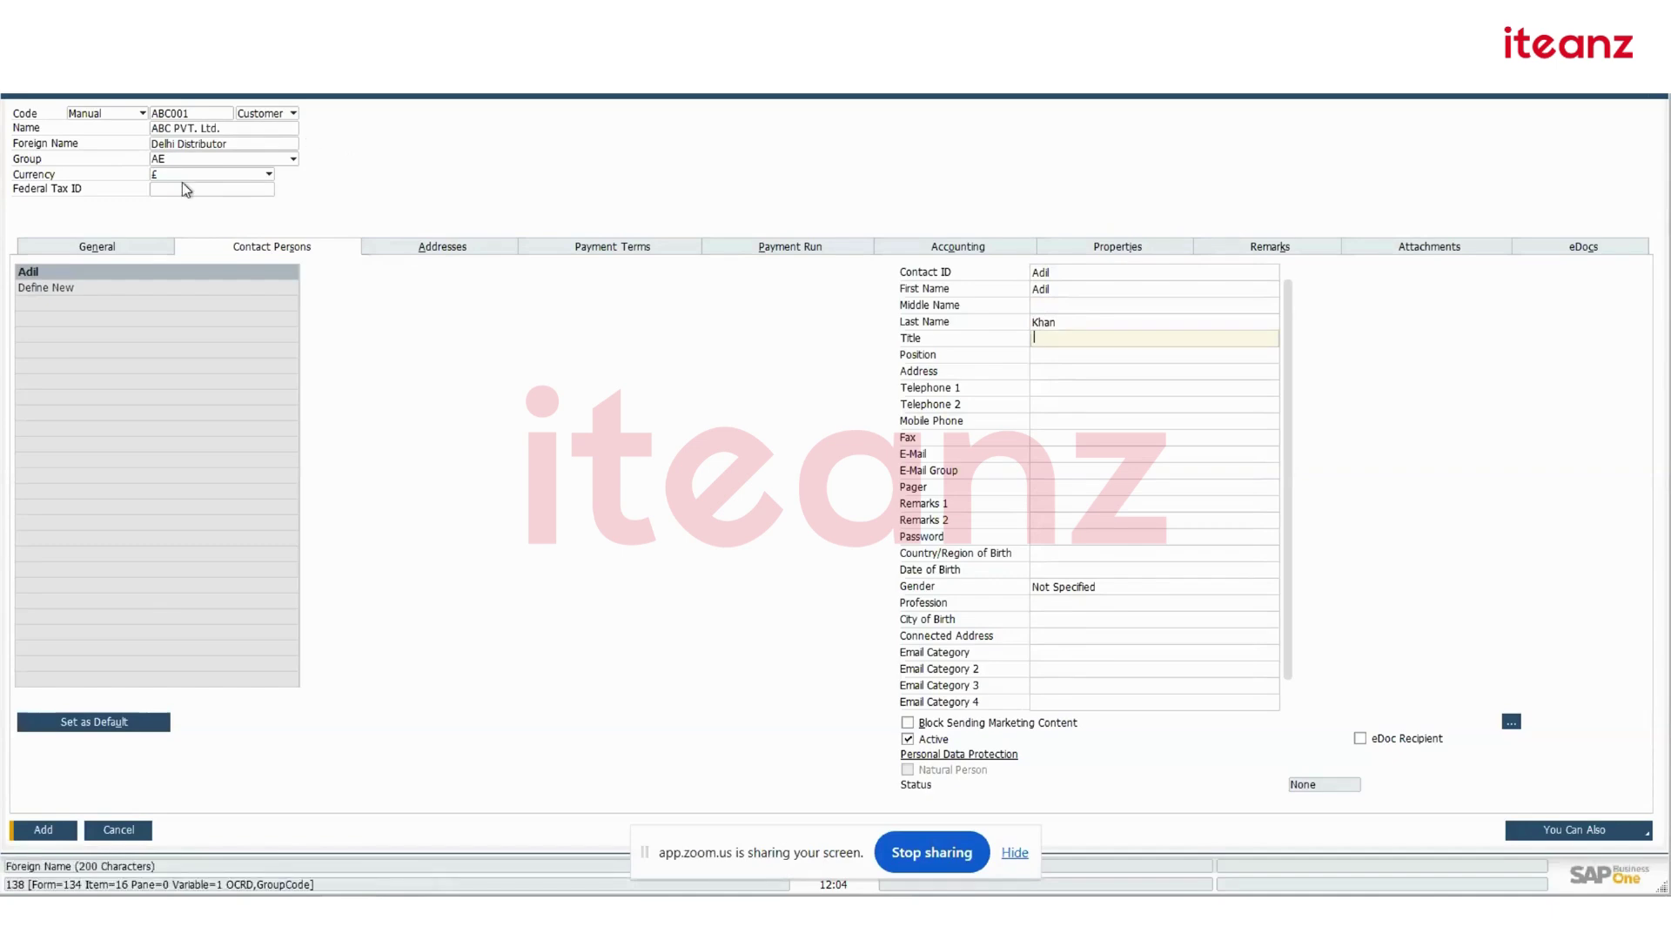
{"action": "left_click", "coordinate": [1038, 354]}
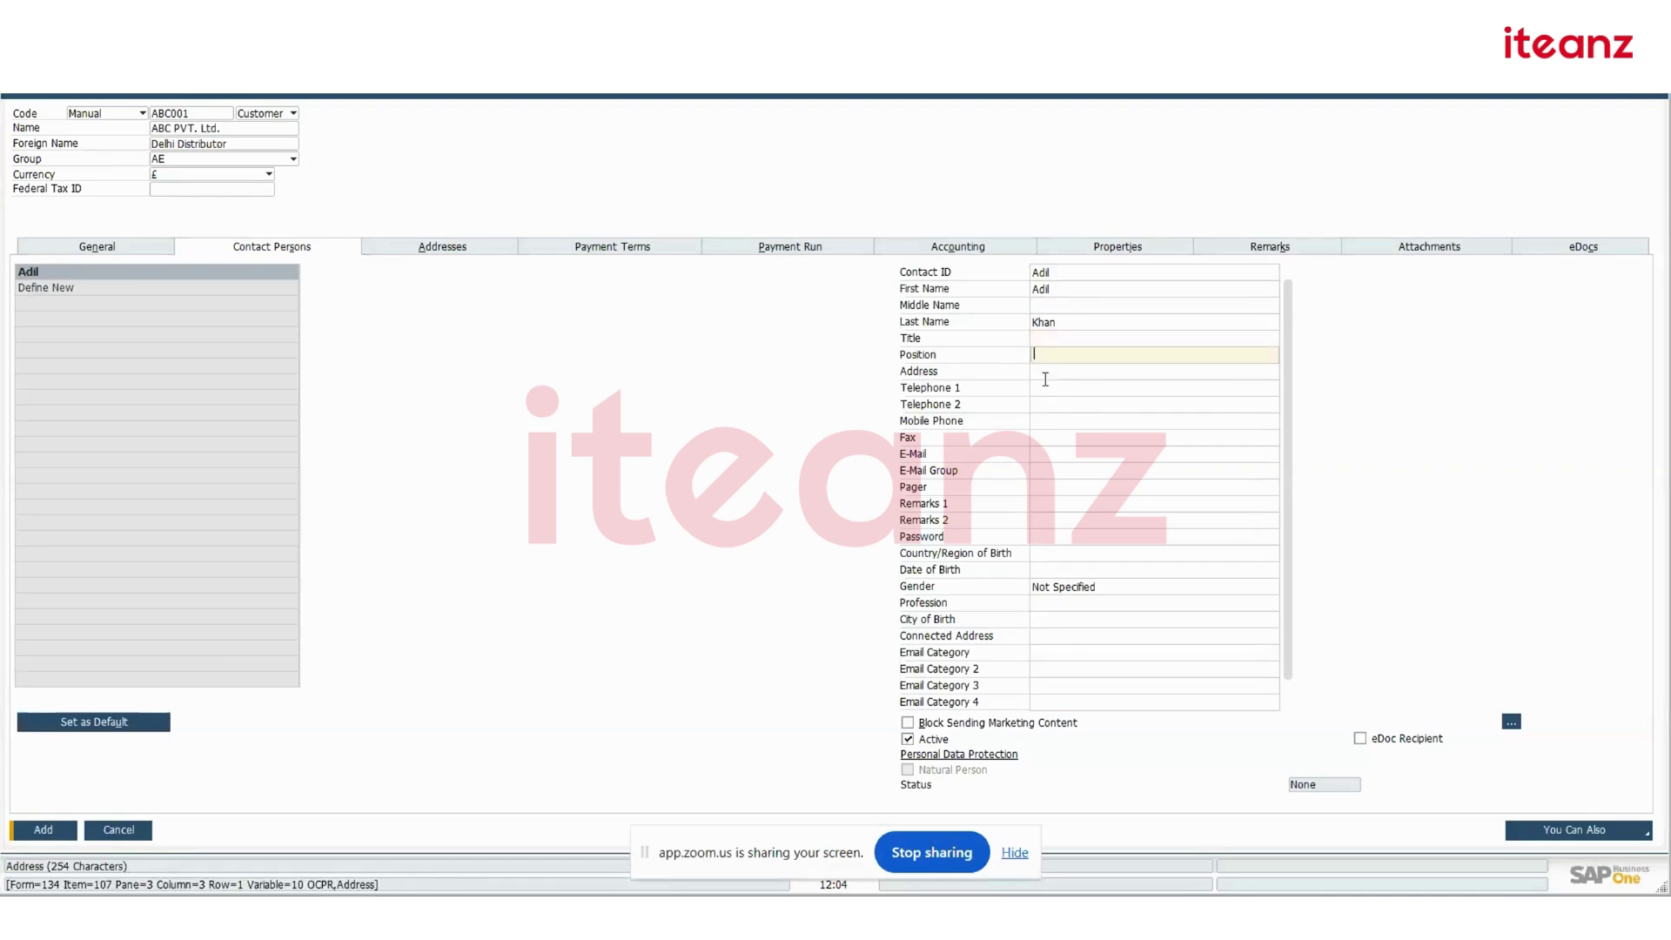
{"action": "left_click", "coordinate": [1044, 371]}
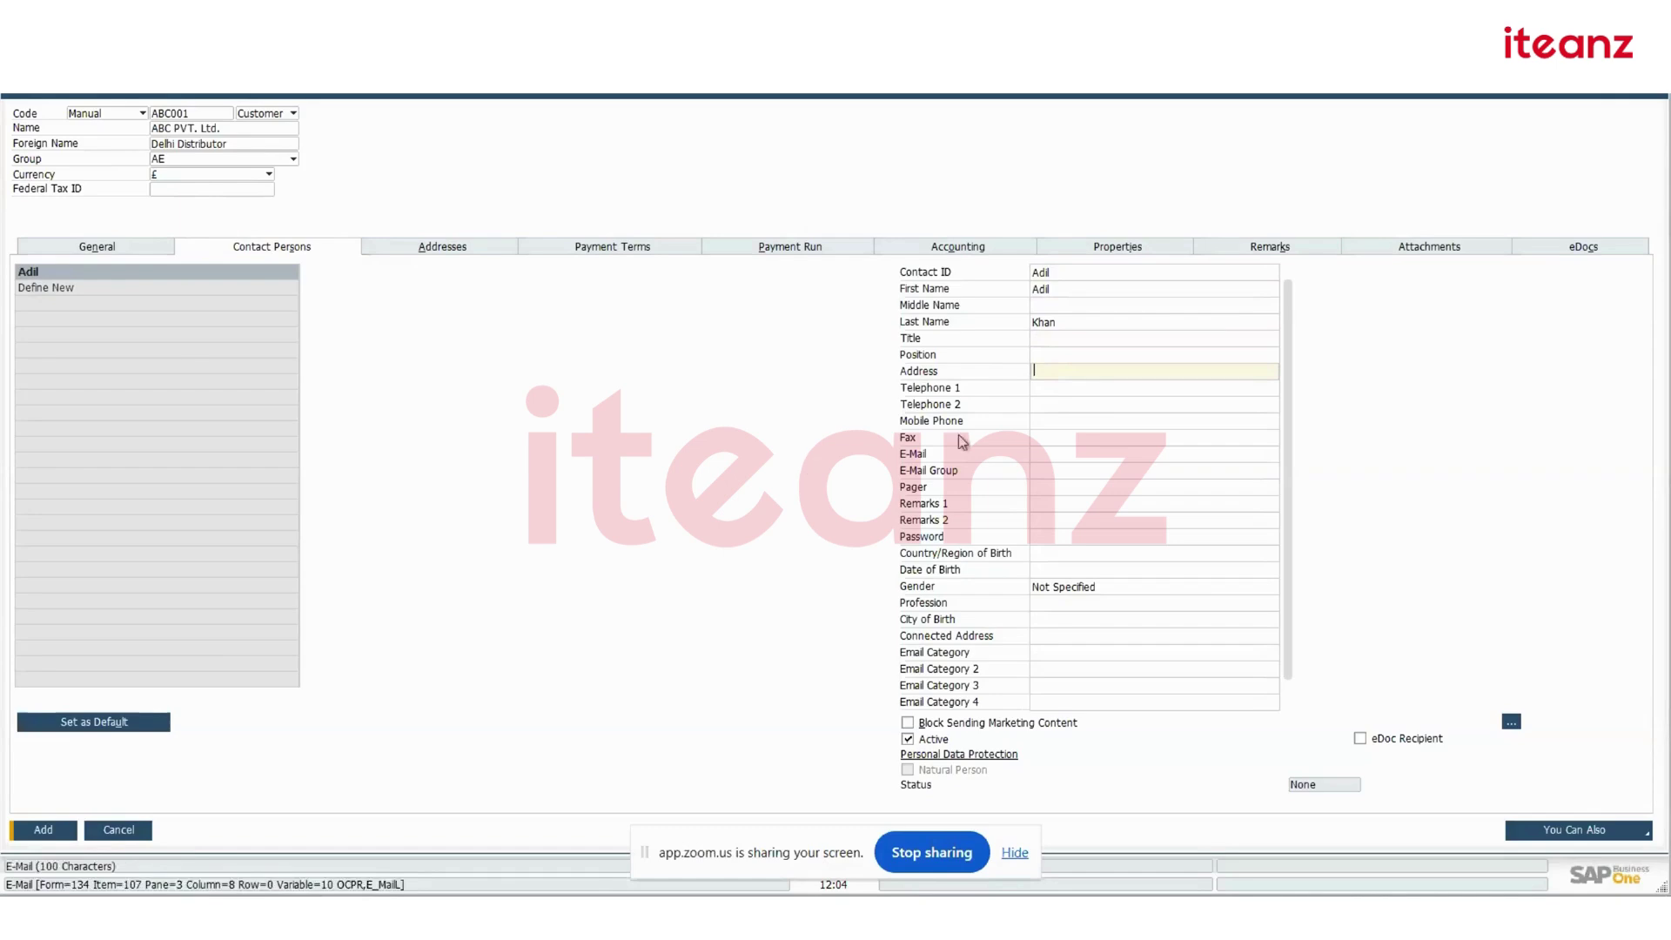
{"action": "left_click", "coordinate": [1055, 395]}
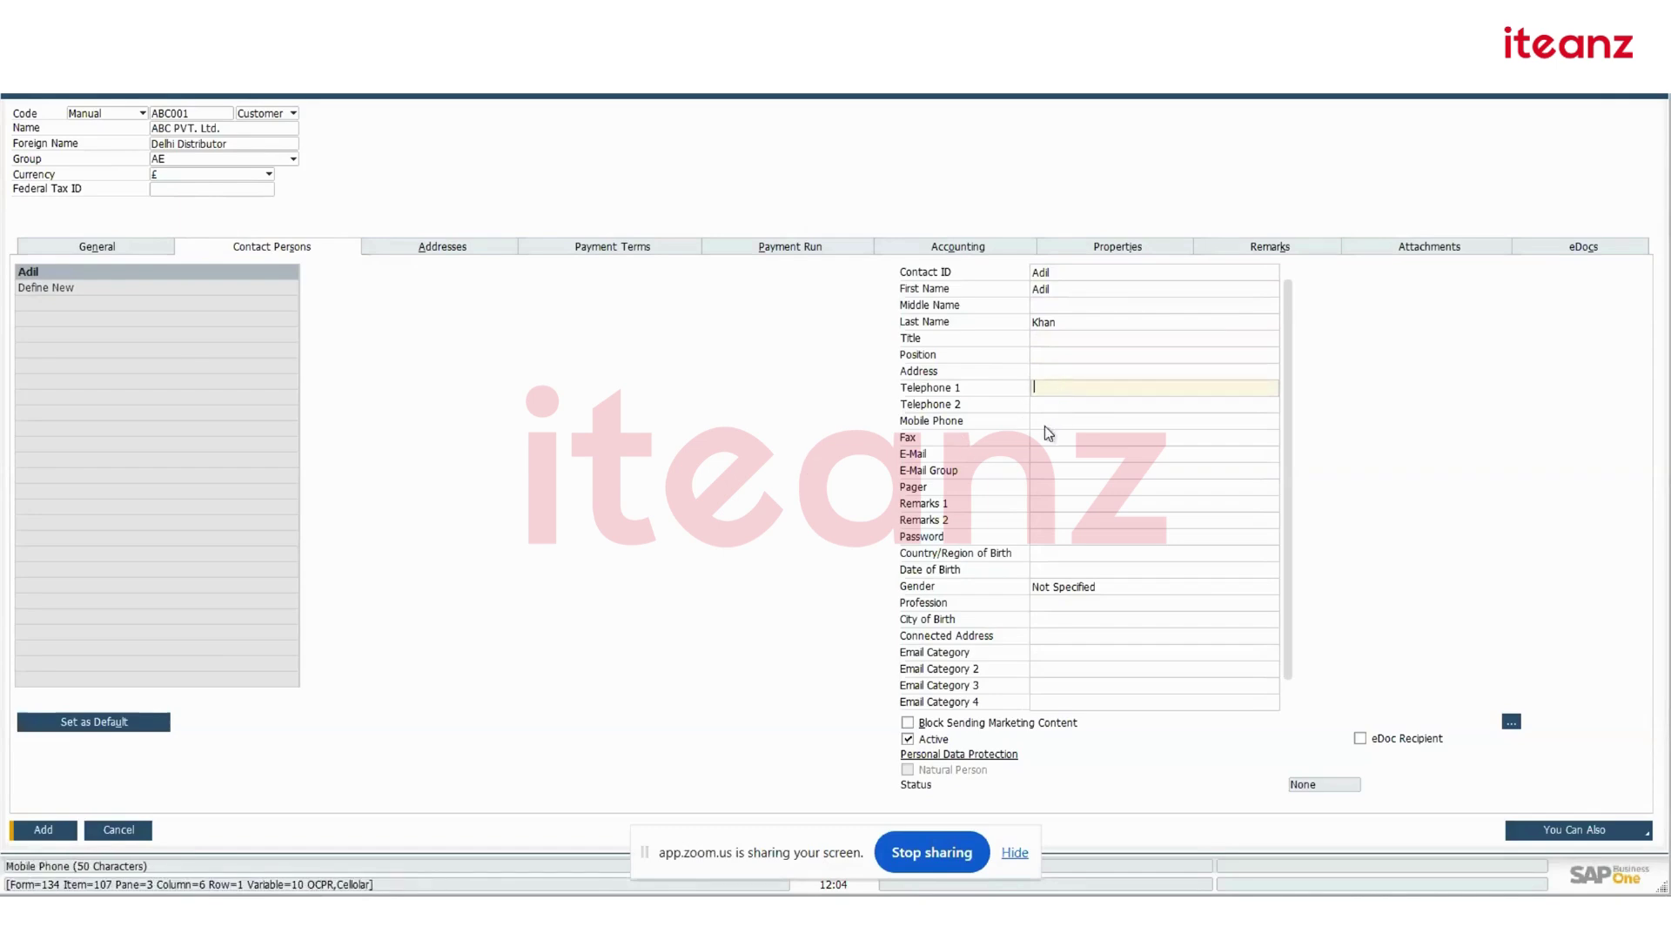
{"action": "left_click", "coordinate": [1044, 424]}
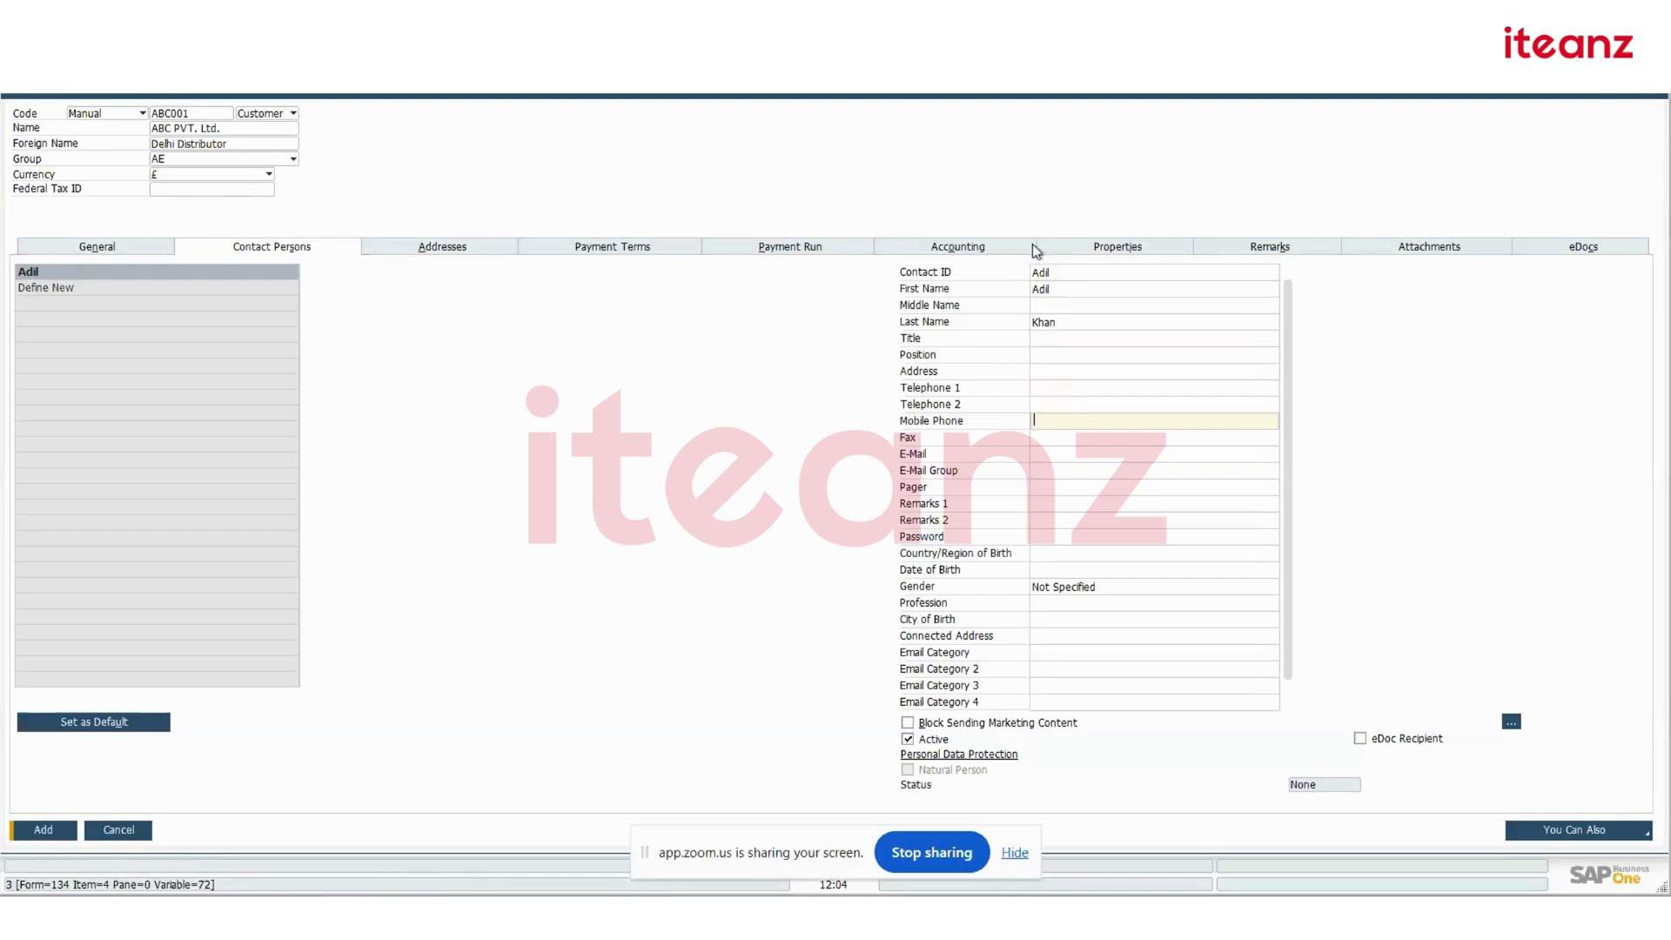
{"action": "left_click", "coordinate": [1046, 453]}
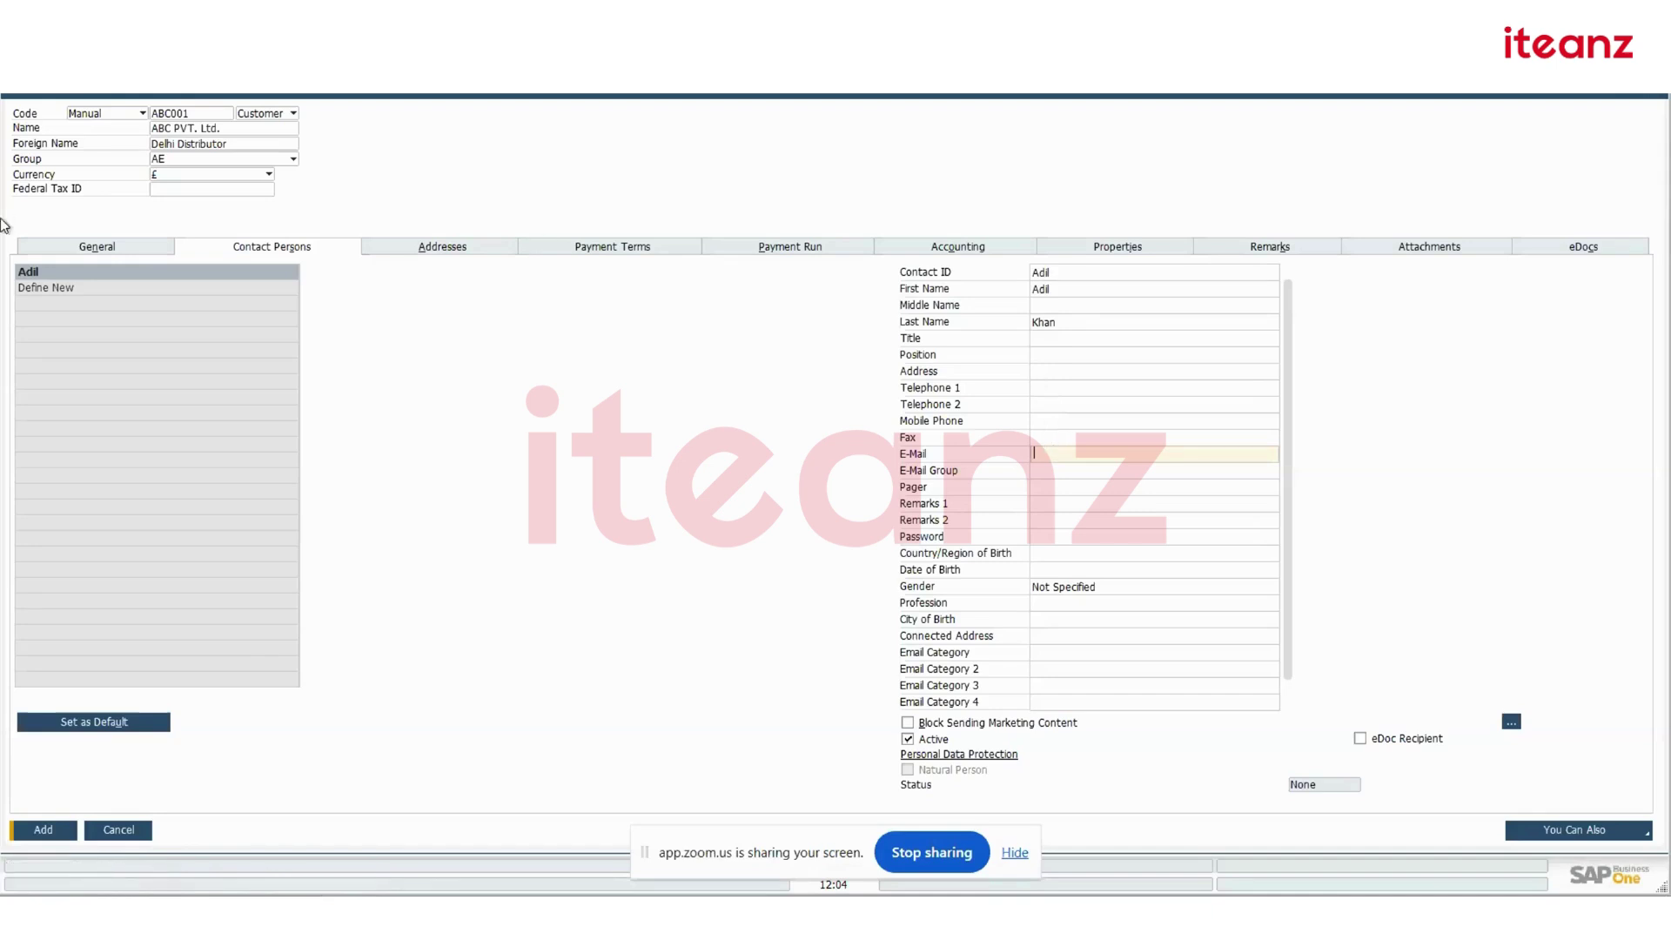
{"action": "left_click", "coordinate": [1048, 555]}
{"action": "left_click", "coordinate": [1047, 555]}
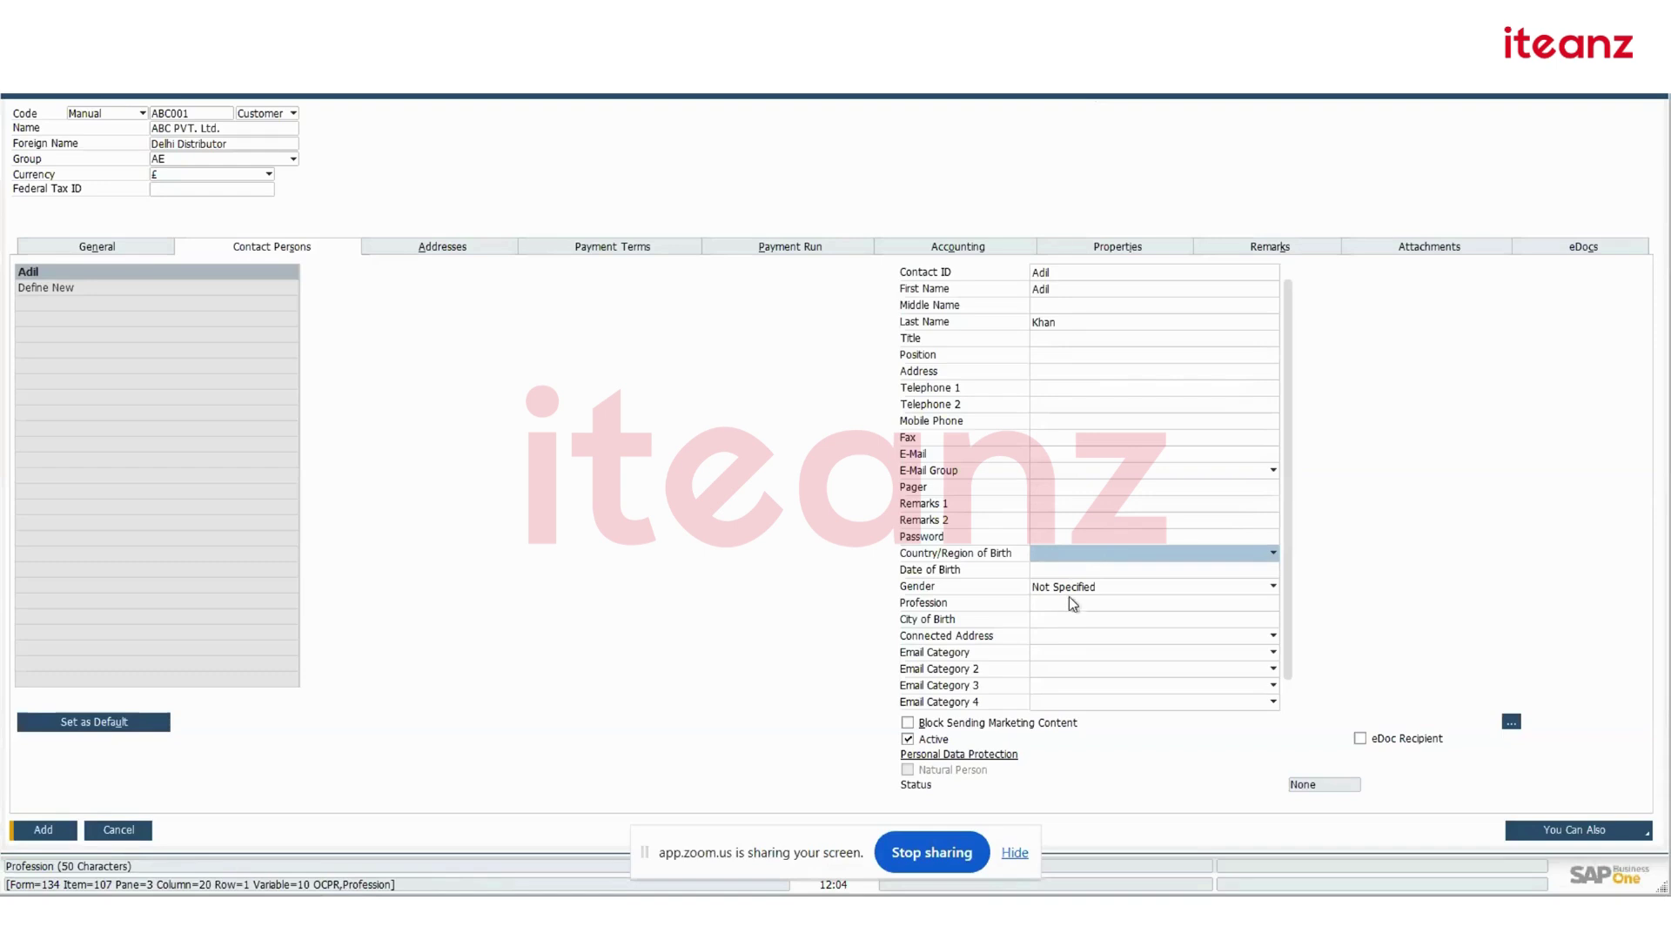
Define a new bill-to address for the customer with the address ID ABC
{"action": "left_click", "coordinate": [436, 249]}
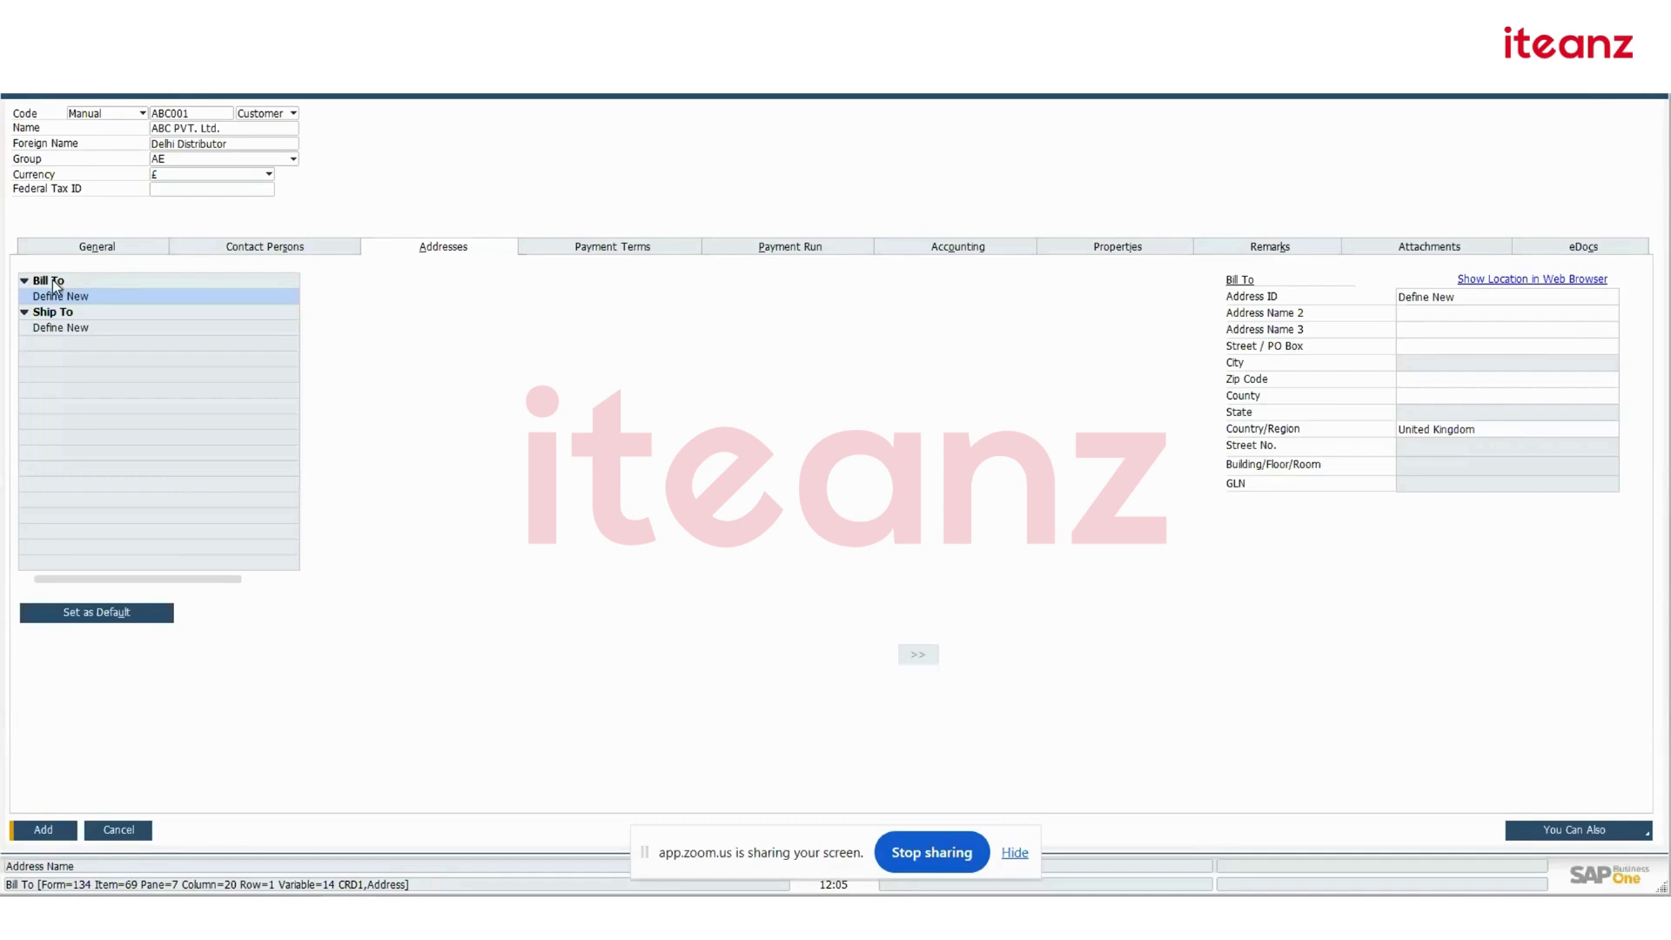
{"action": "left_click", "coordinate": [1436, 296]}
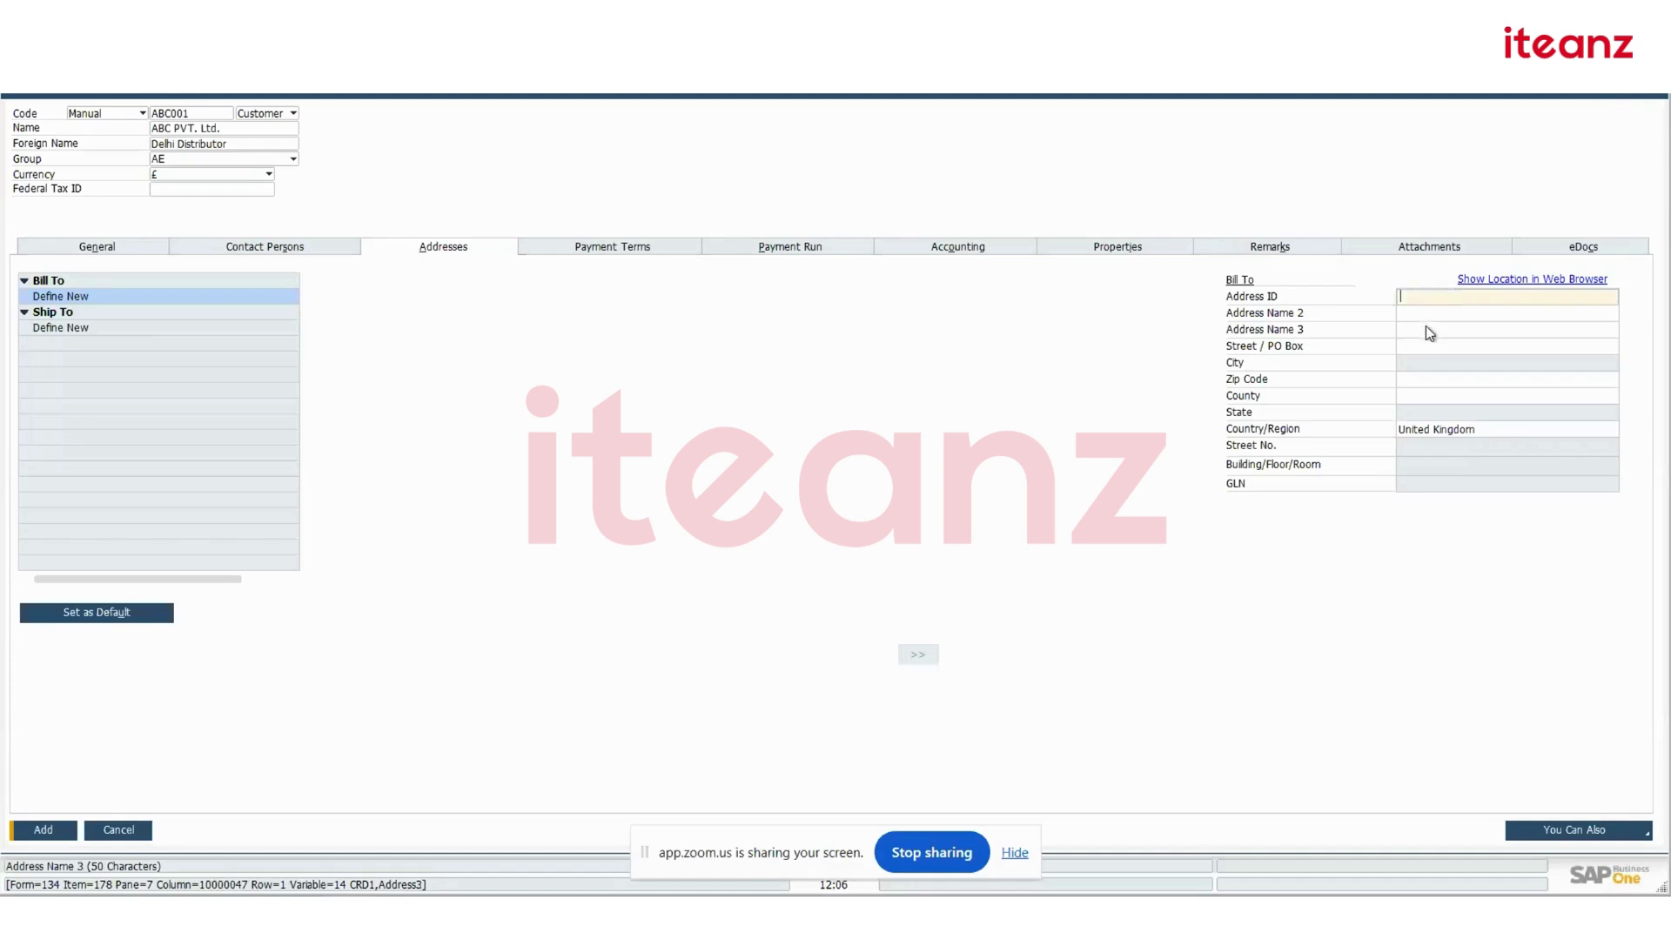
{"action": "type", "text": "C"}
{"action": "key", "text": "Tab"}
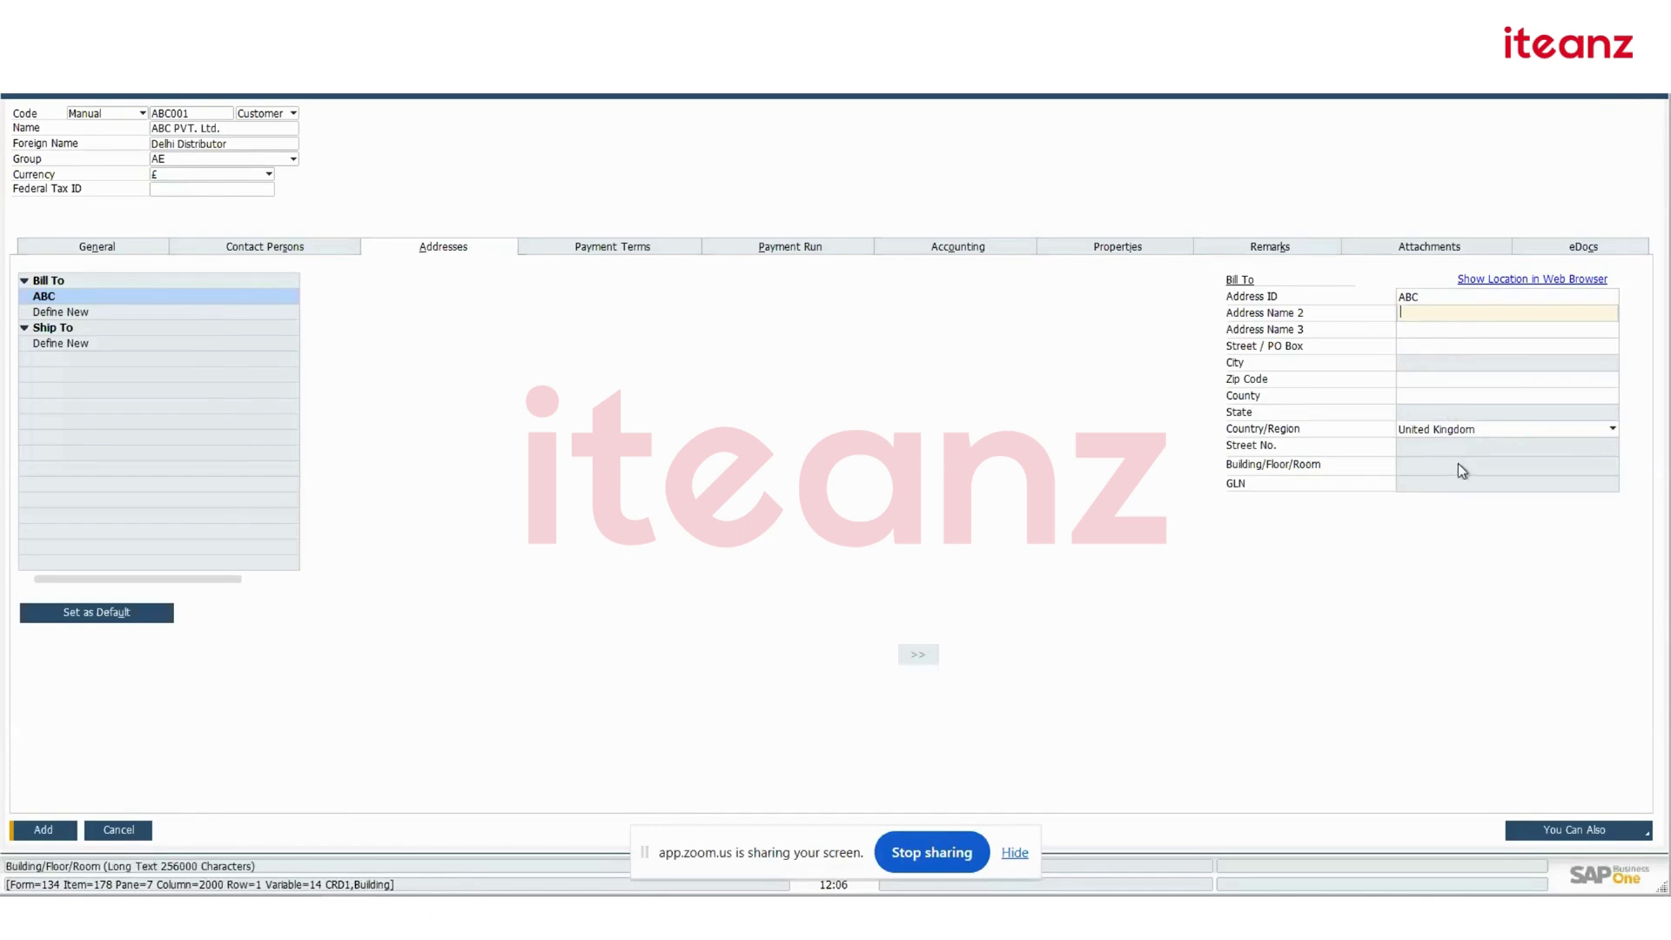
Check which address columns are visible and active in the form settings without changing them, and glance at the payment terms
{"action": "key", "text": "ctrl+shift+s"}
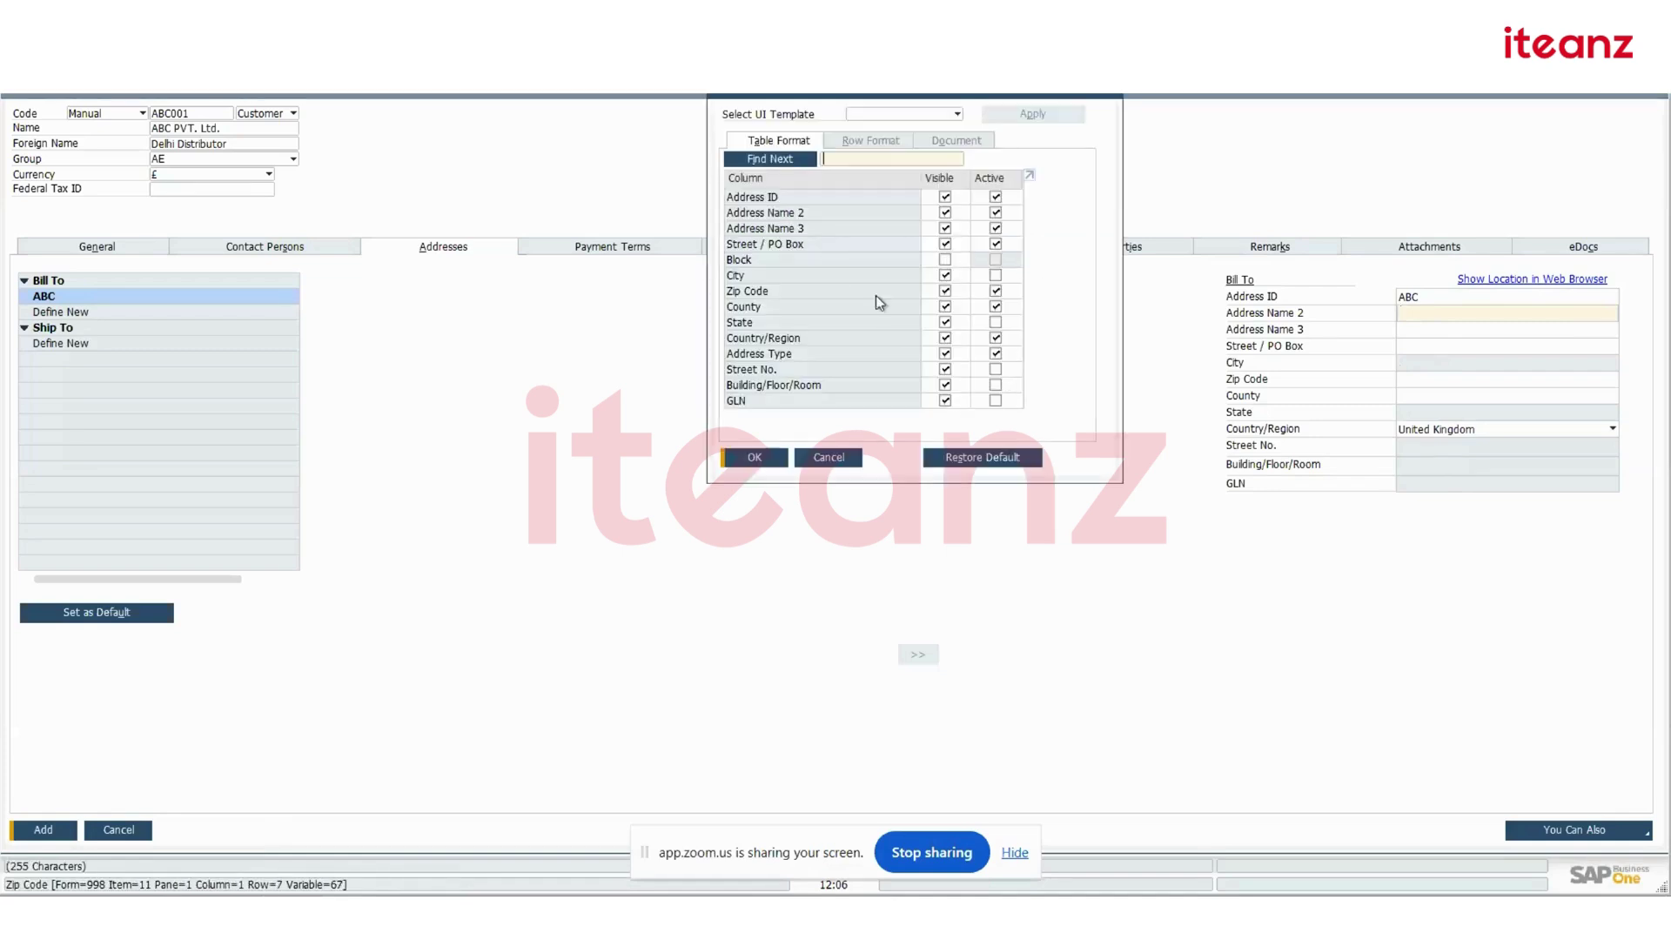
{"action": "left_click", "coordinate": [828, 457]}
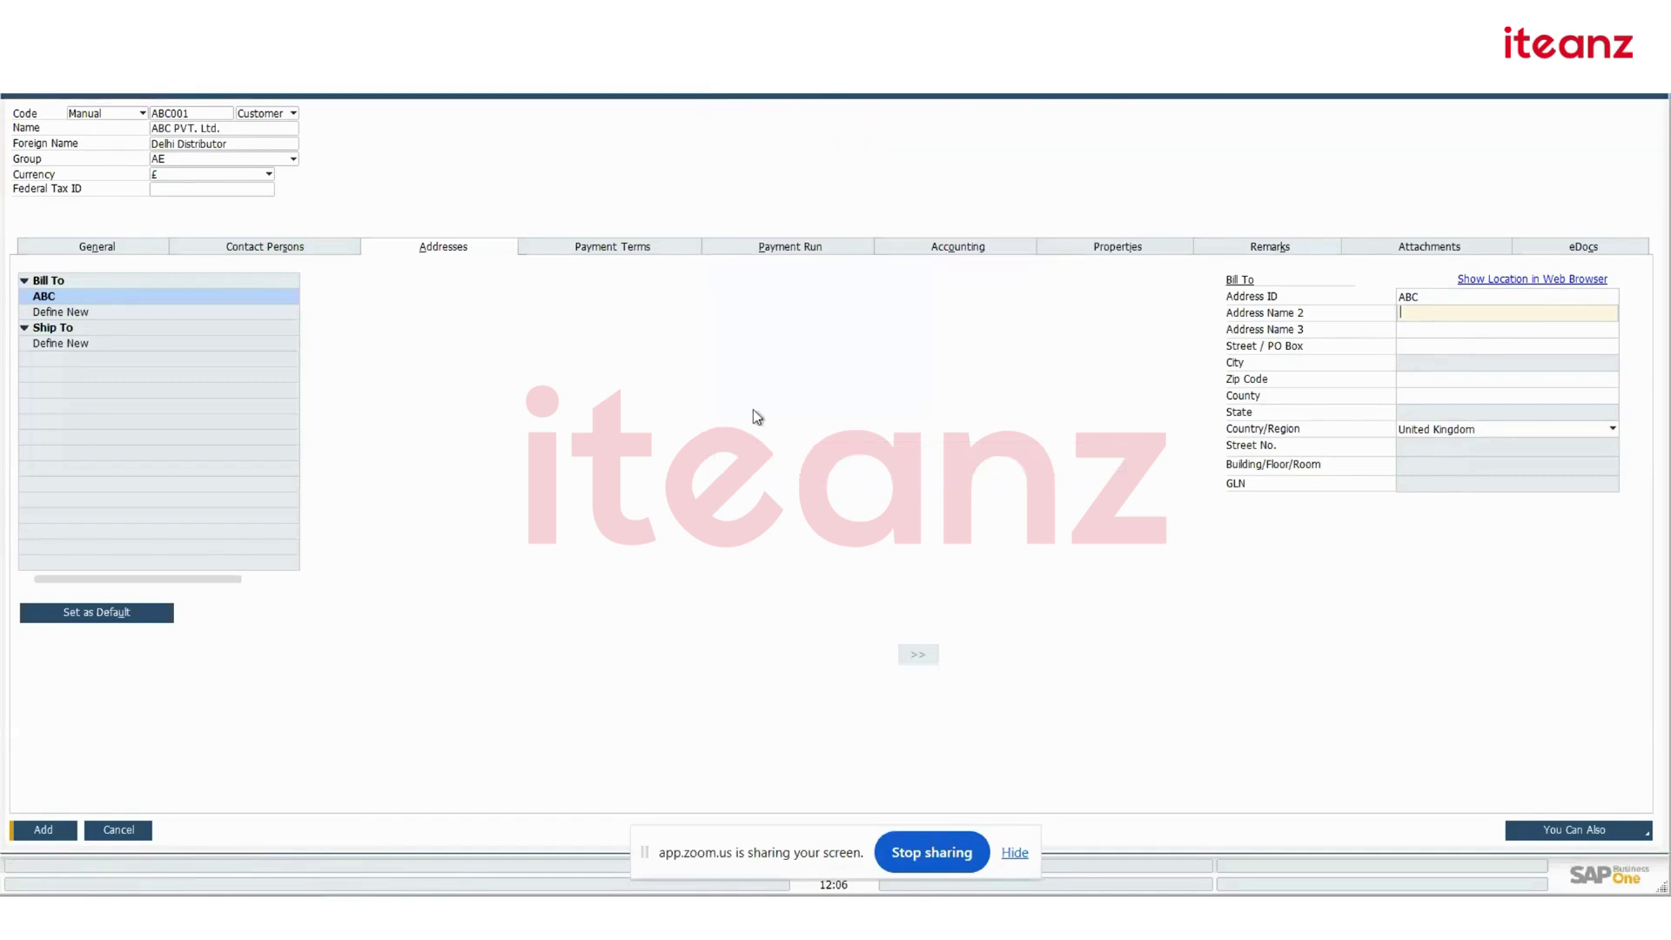
{"action": "left_click", "coordinate": [653, 250]}
{"action": "left_click", "coordinate": [460, 250]}
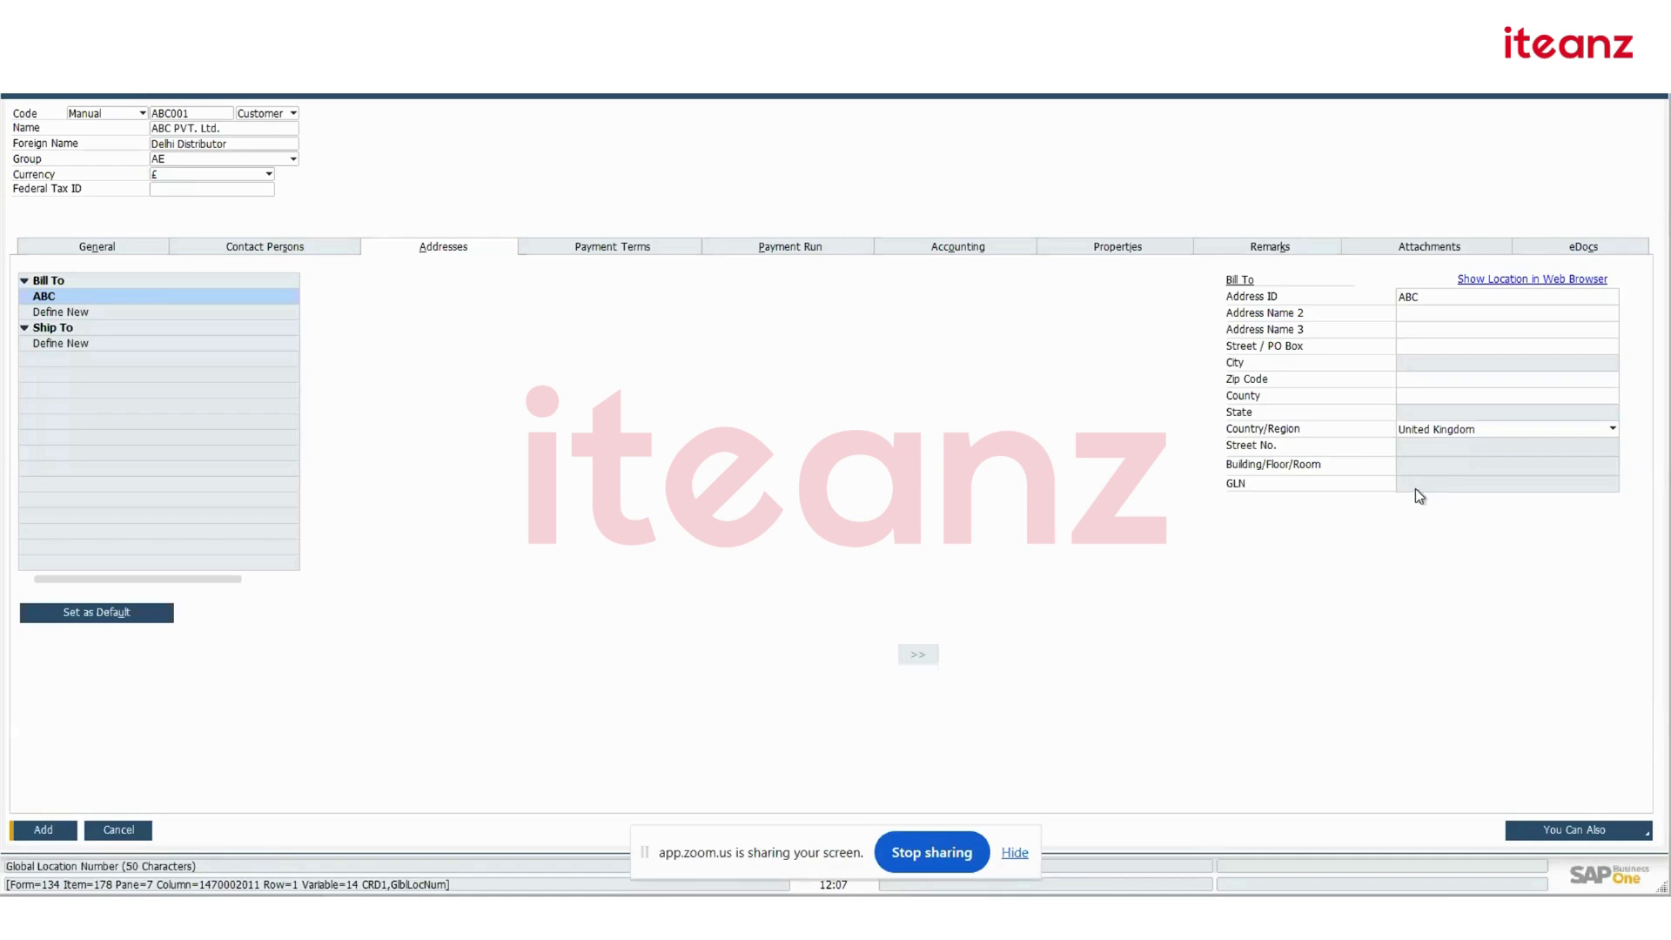
Inspect the description and format options of the GLN address field without changing its label
{"action": "double_click", "coordinate": [1240, 484], "text": "ctrl"}
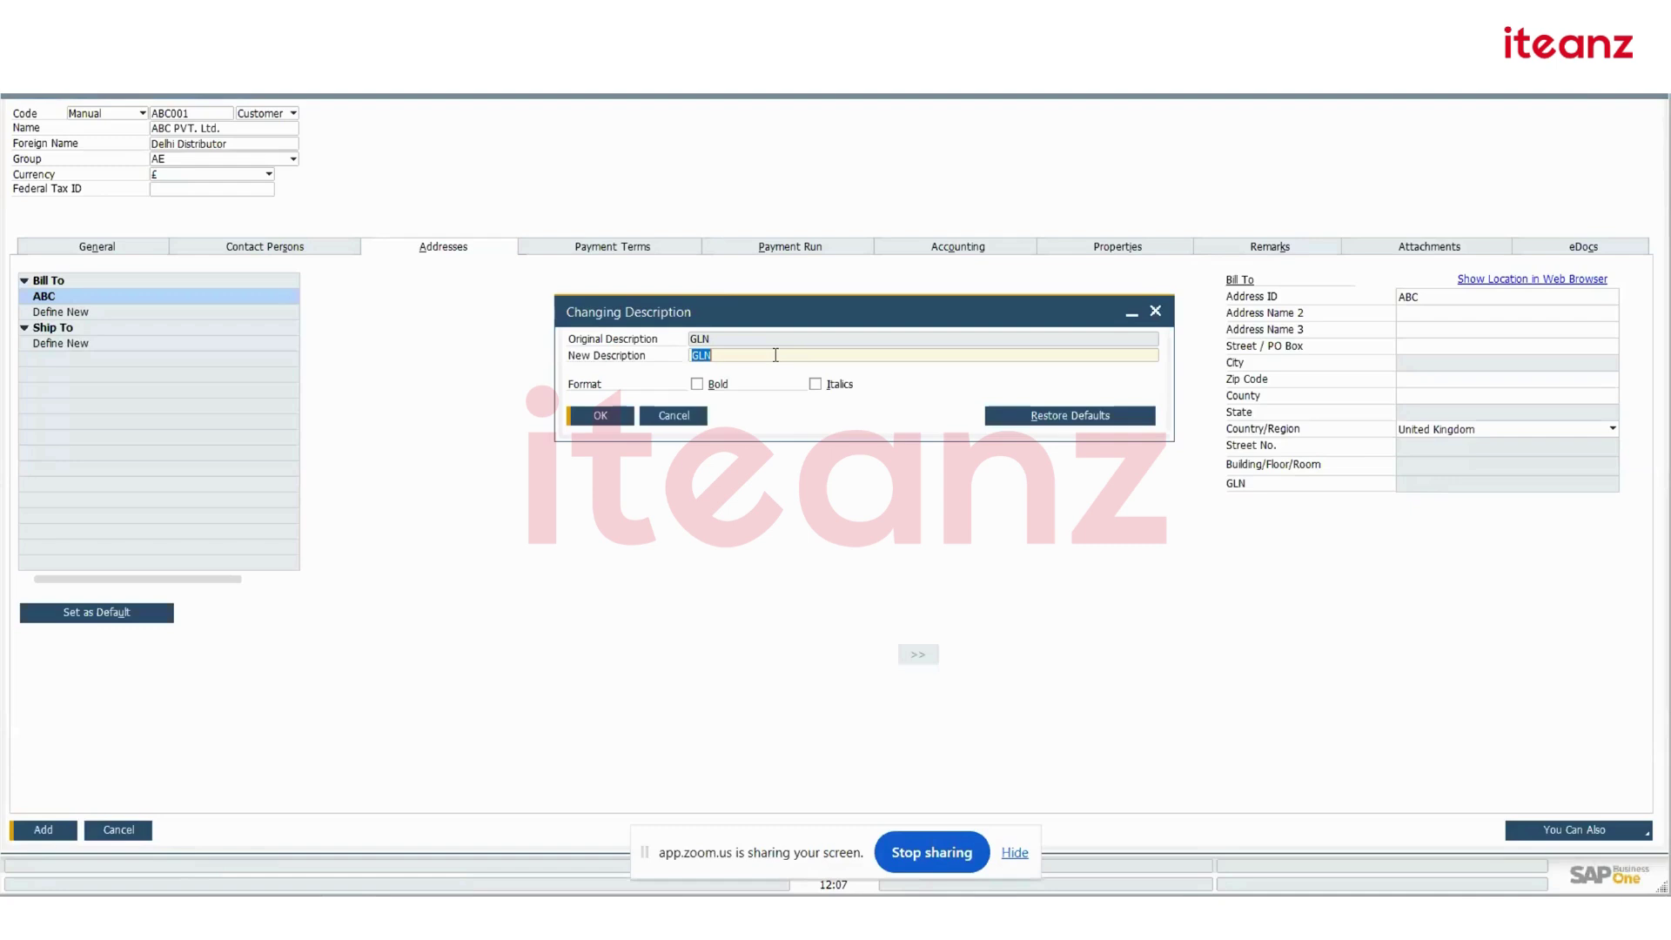
{"action": "left_click", "coordinate": [702, 415]}
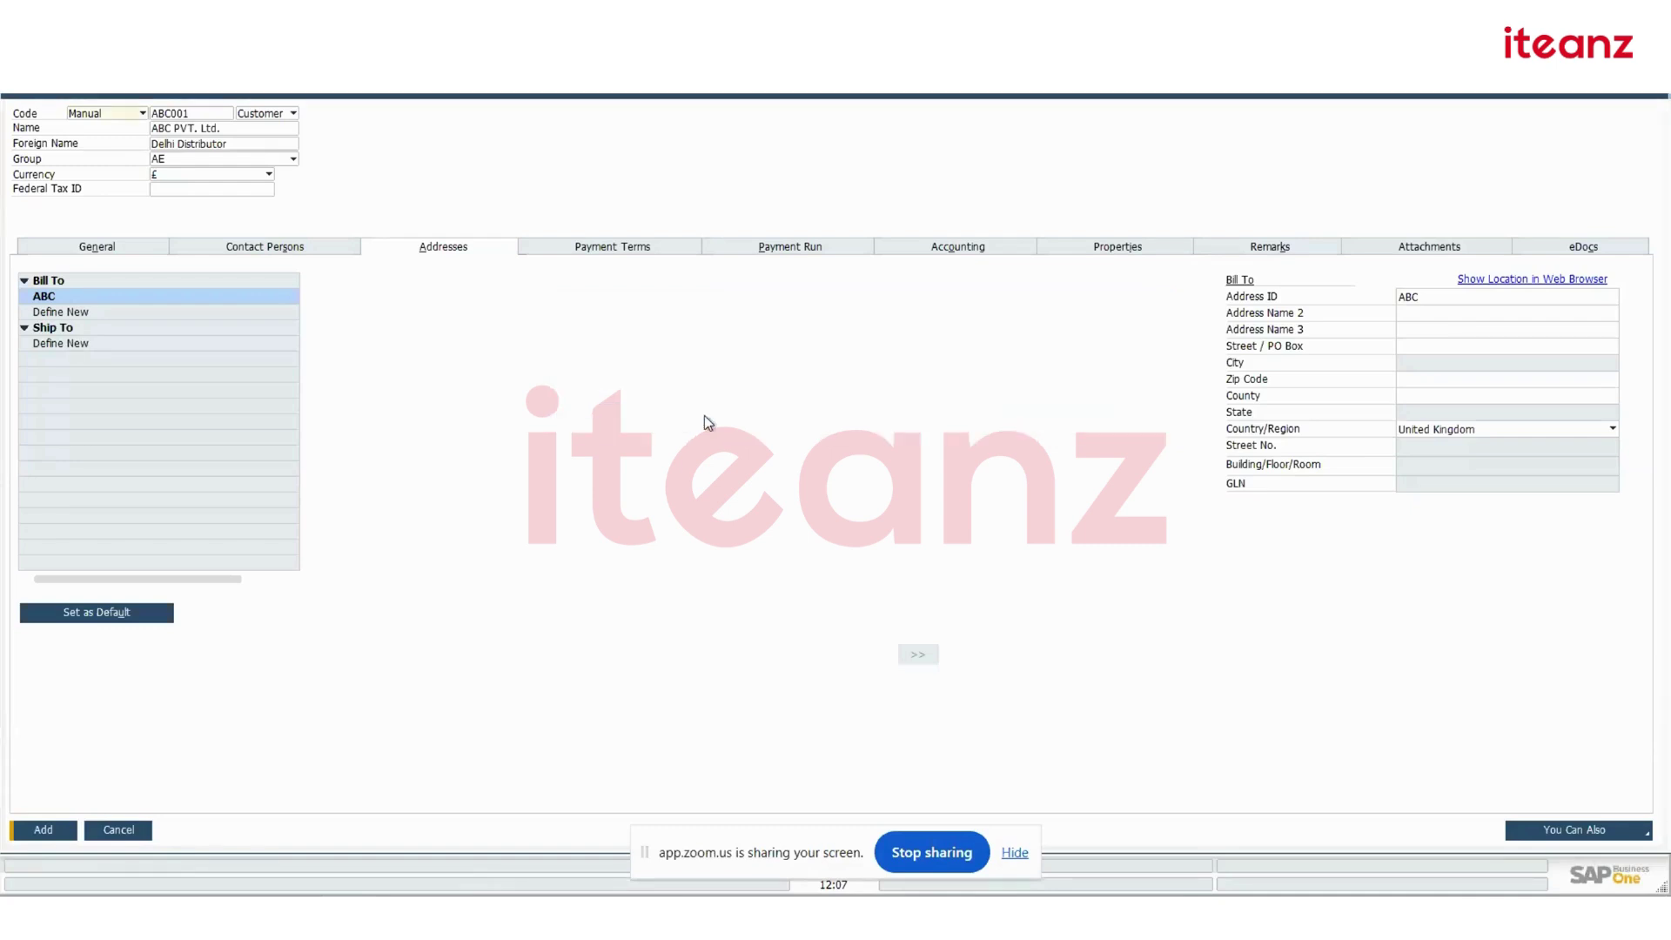
{"action": "double_click", "coordinate": [1240, 484], "text": "ctrl"}
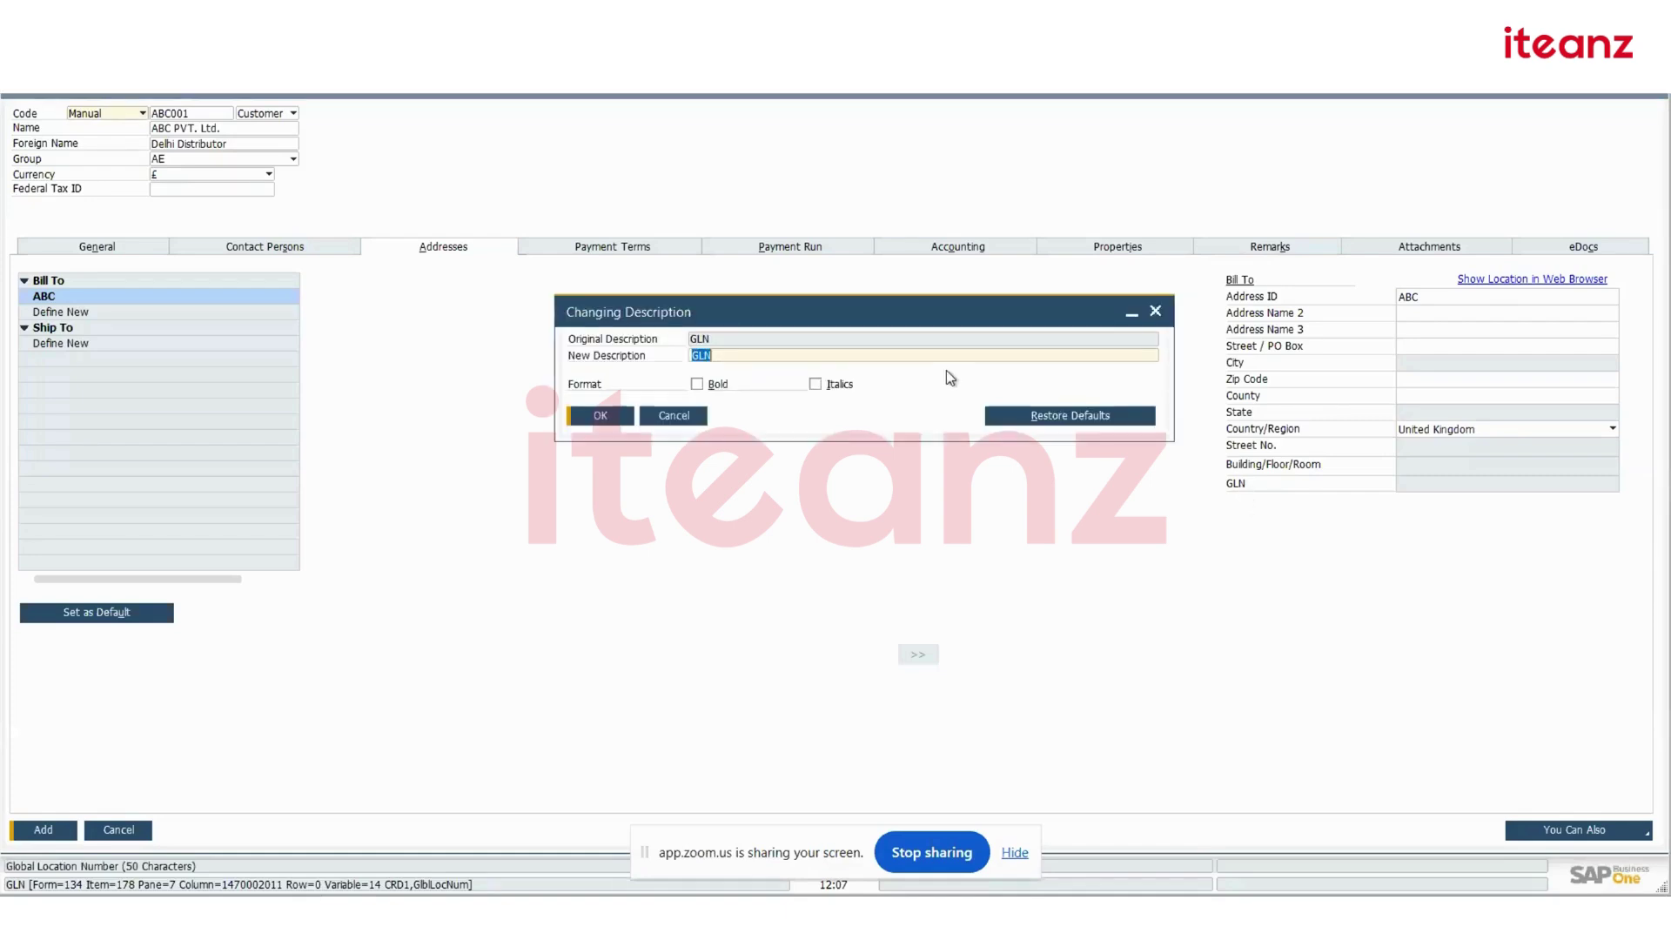
{"action": "left_click", "coordinate": [699, 420]}
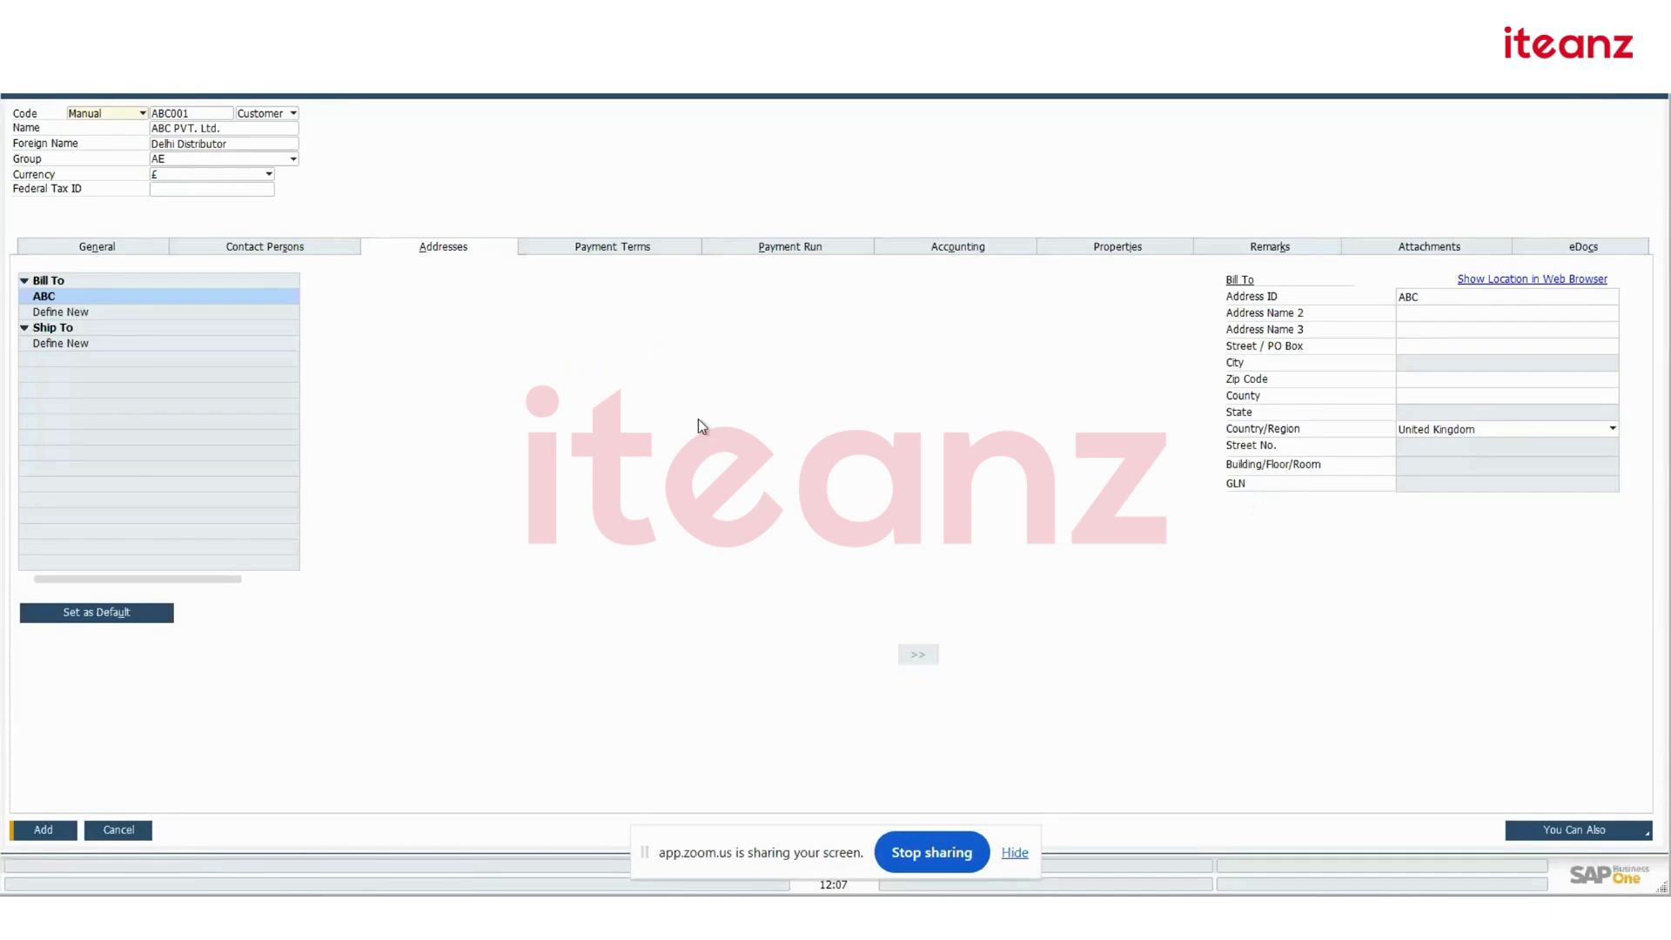
Change the business partner type to Vendor with the payment terms details in view
{"action": "left_click", "coordinate": [580, 249]}
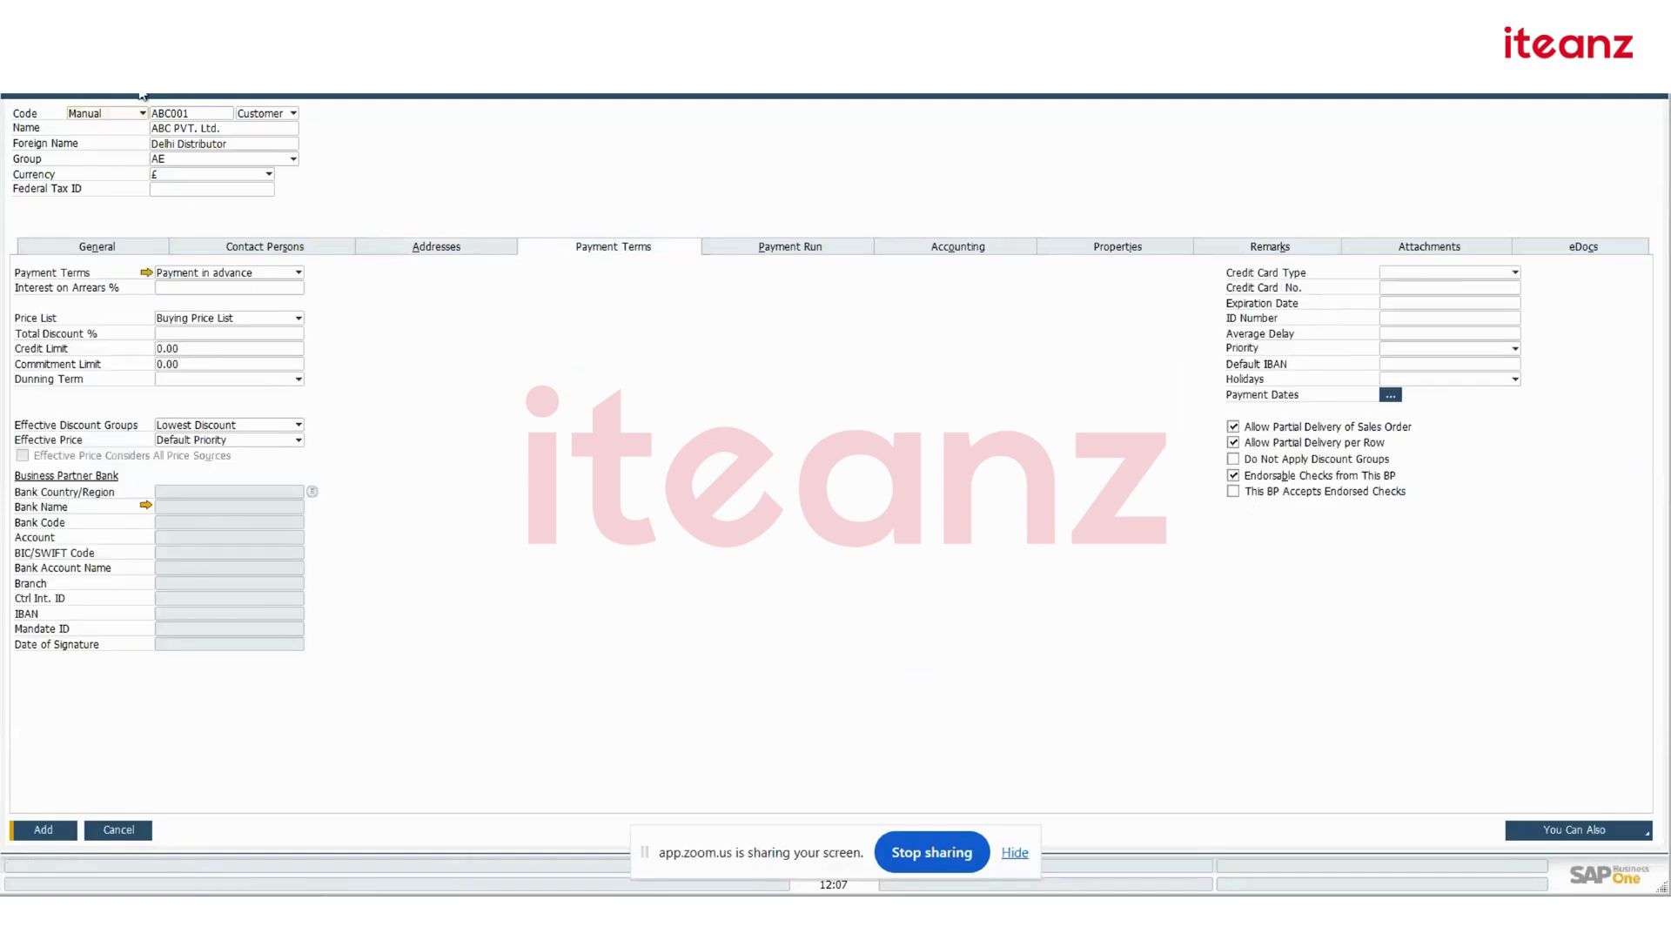
{"action": "left_click", "coordinate": [256, 114]}
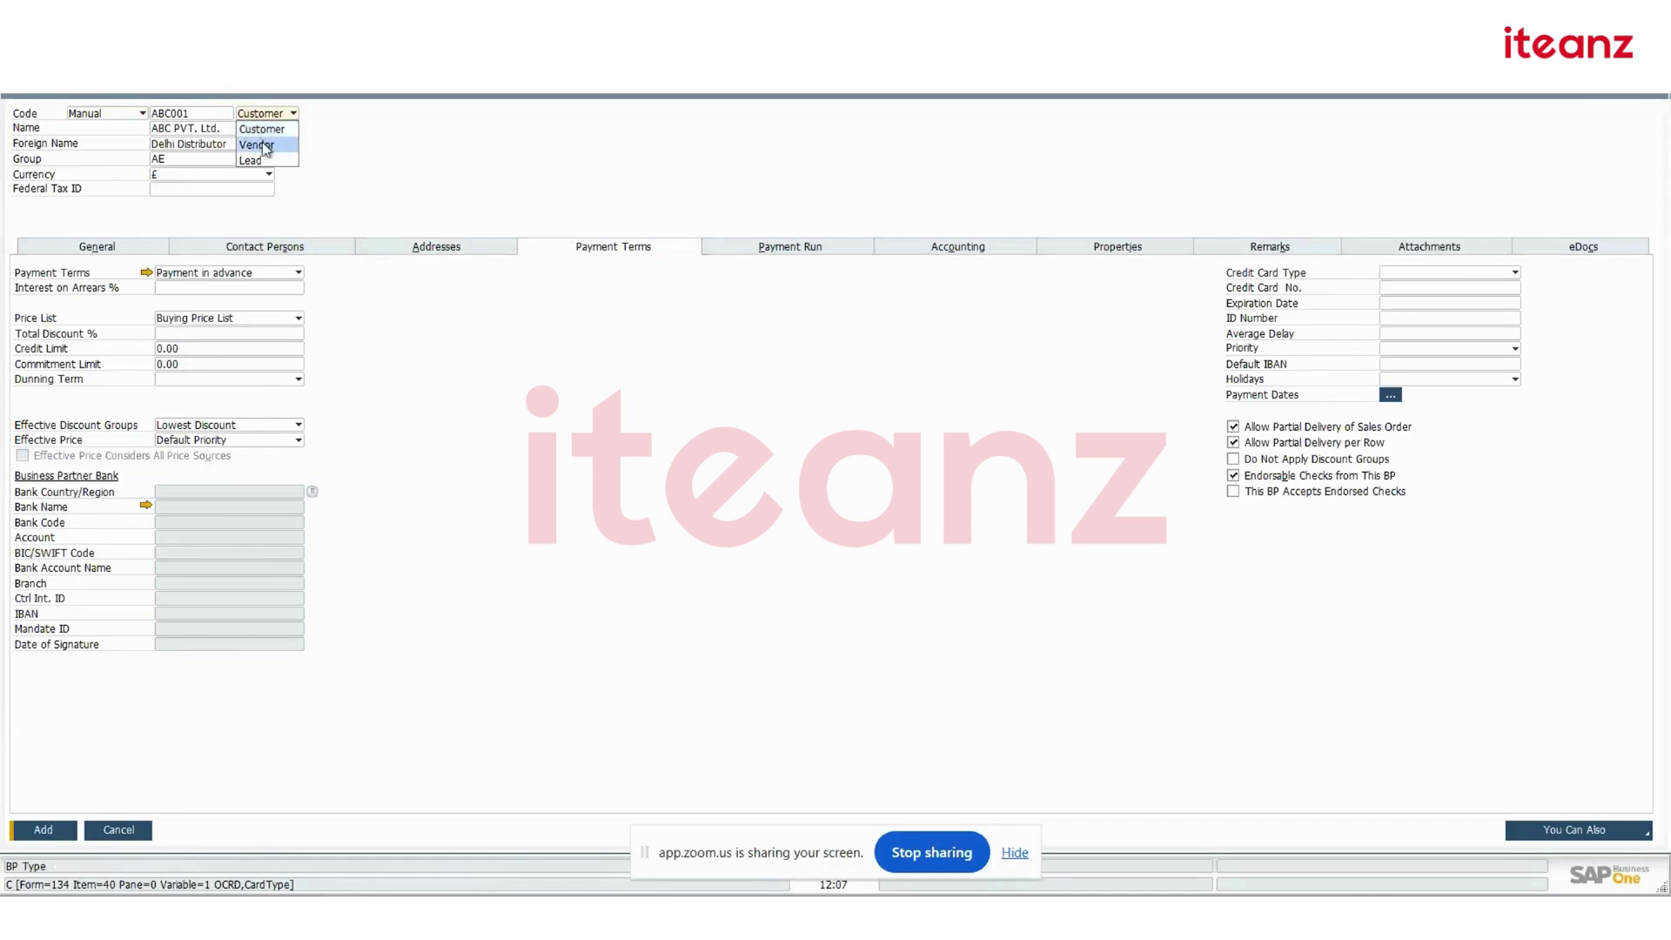
{"action": "left_click", "coordinate": [265, 145]}
Review the available payment terms and the blank setup form for defining a new one, leaving the selection as is
{"action": "left_click", "coordinate": [192, 277]}
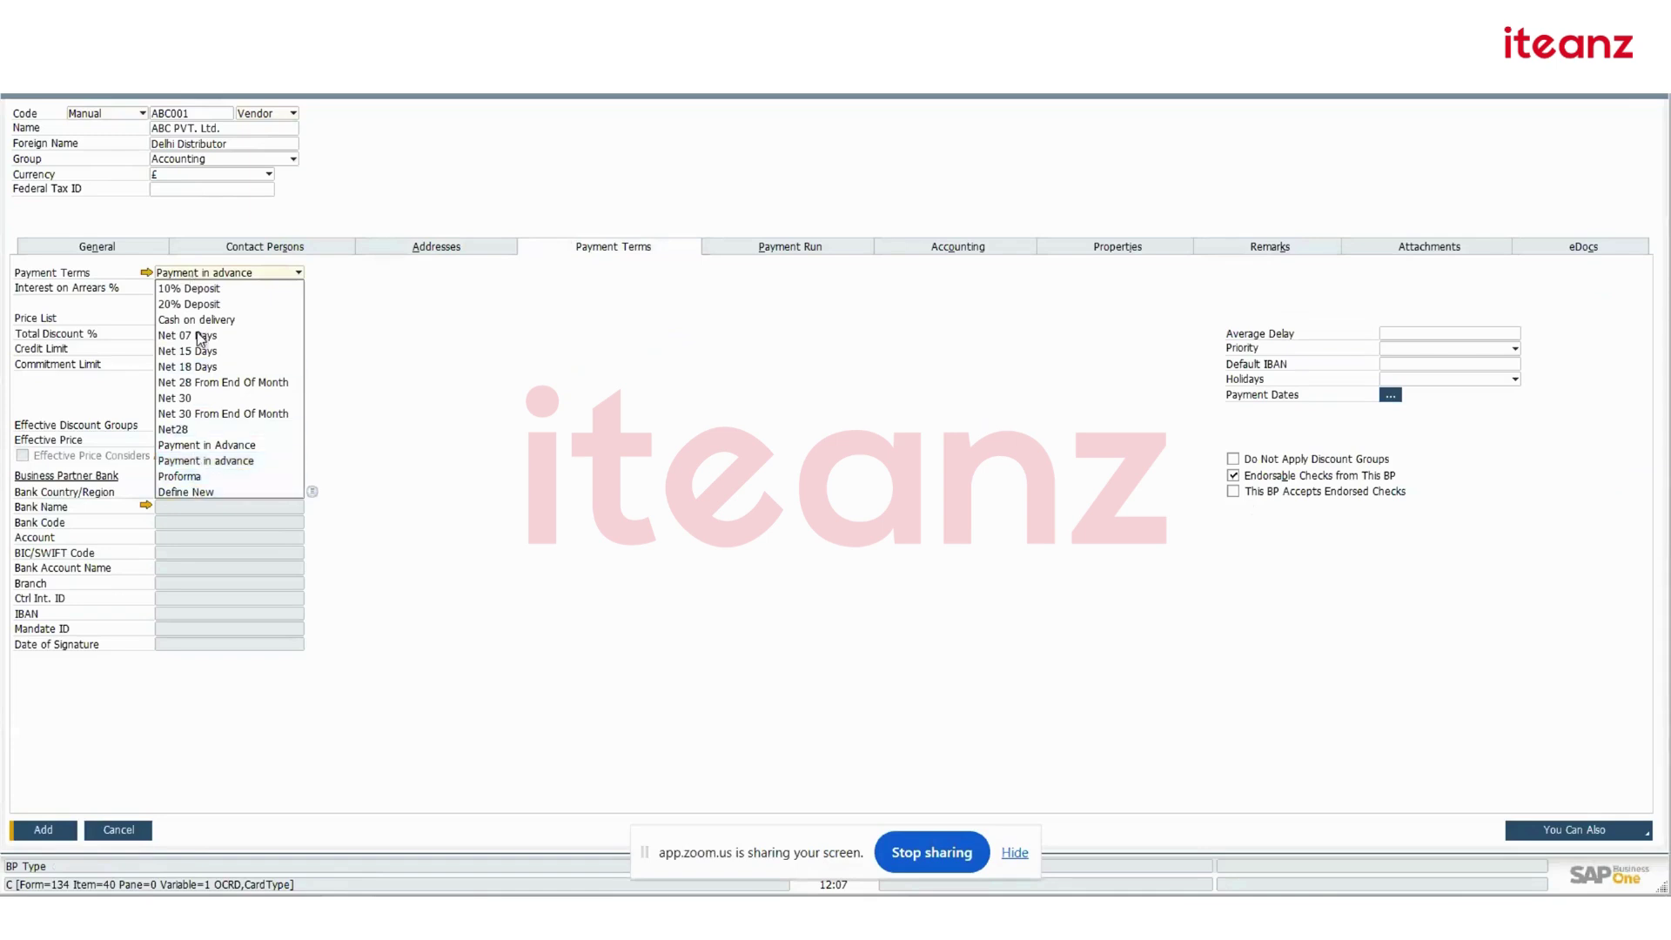
{"action": "left_click", "coordinate": [185, 492]}
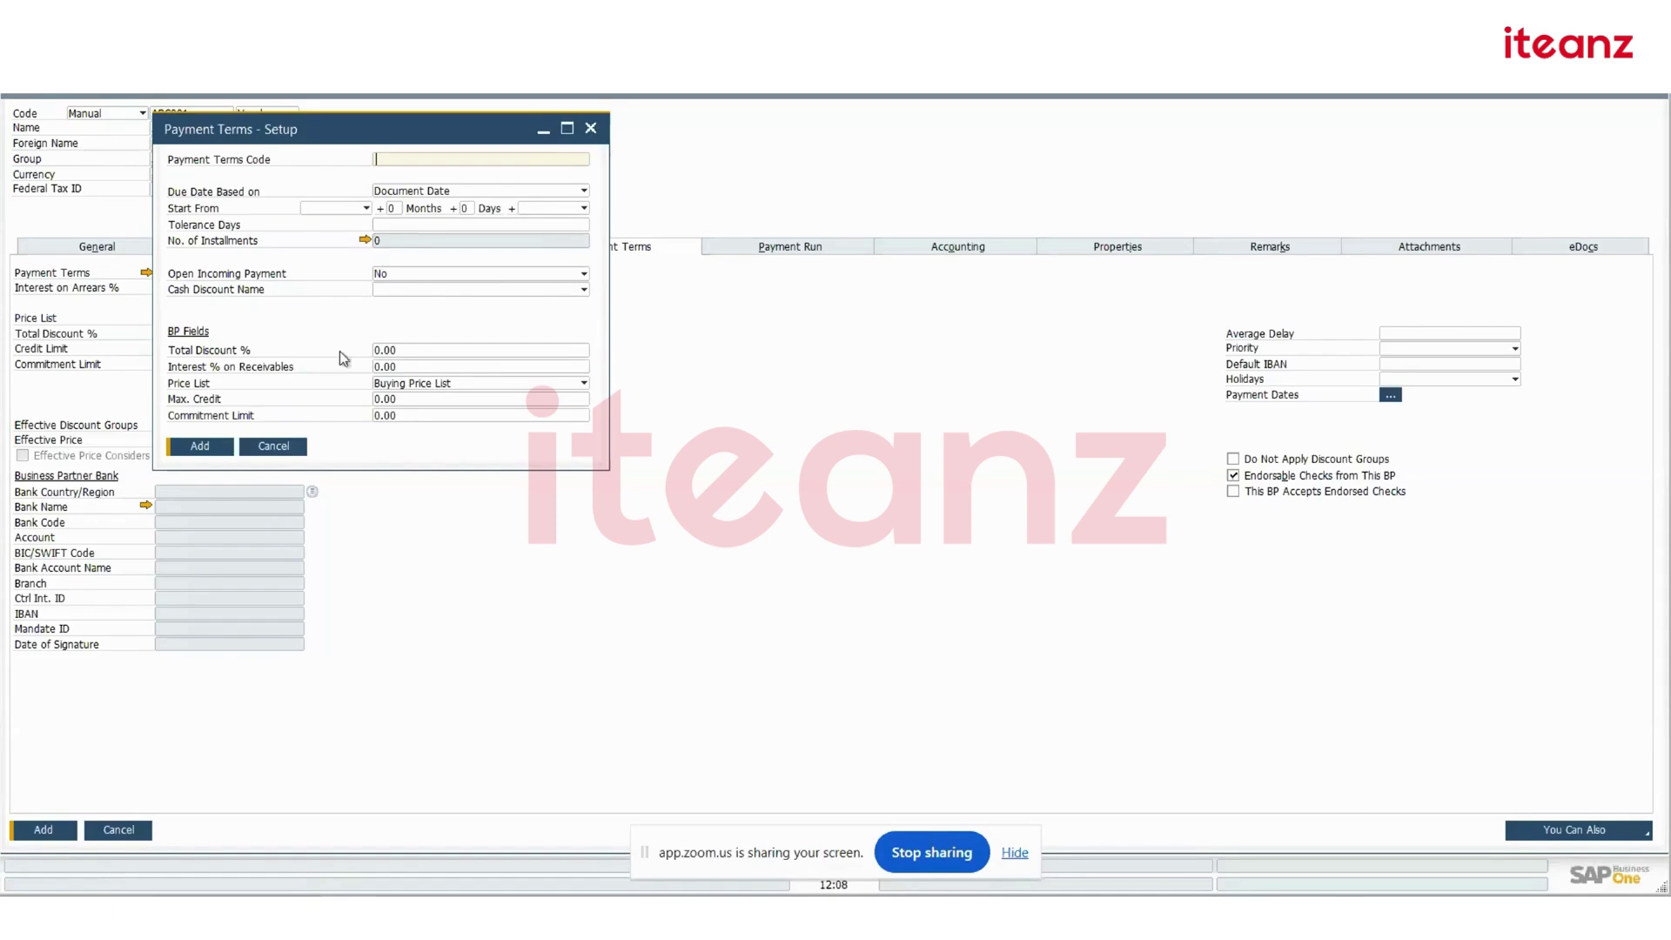
{"action": "left_click", "coordinate": [272, 445]}
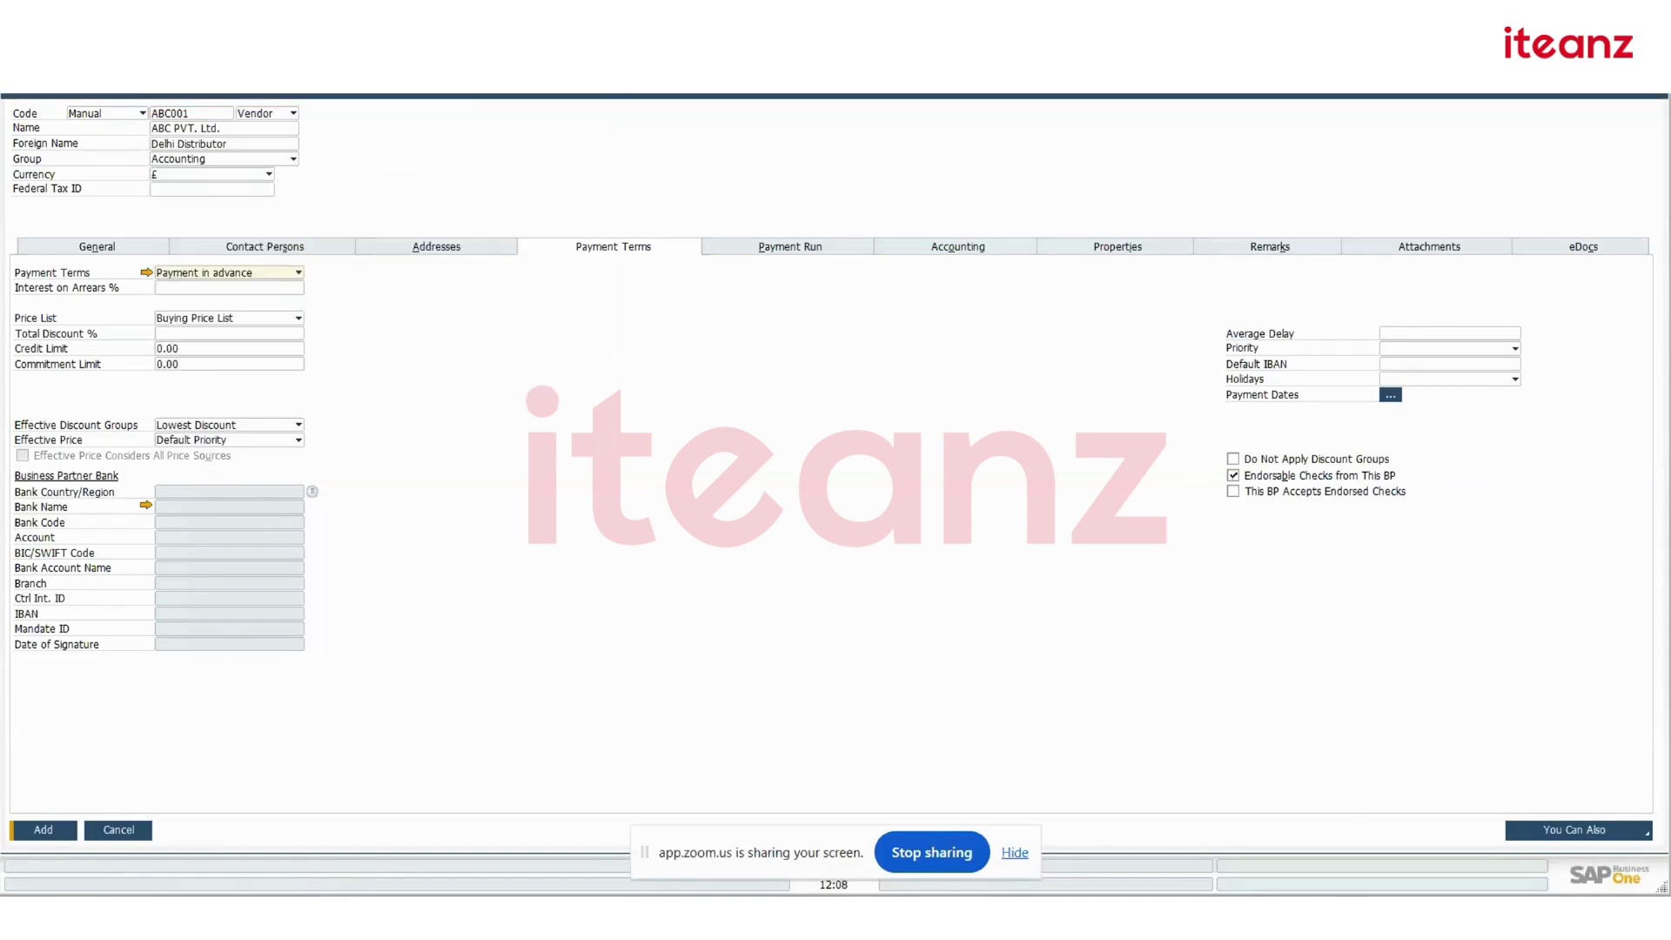
Draft a new payment term with the code 10 Days and 5 tolerance days
{"action": "left_click", "coordinate": [191, 275]}
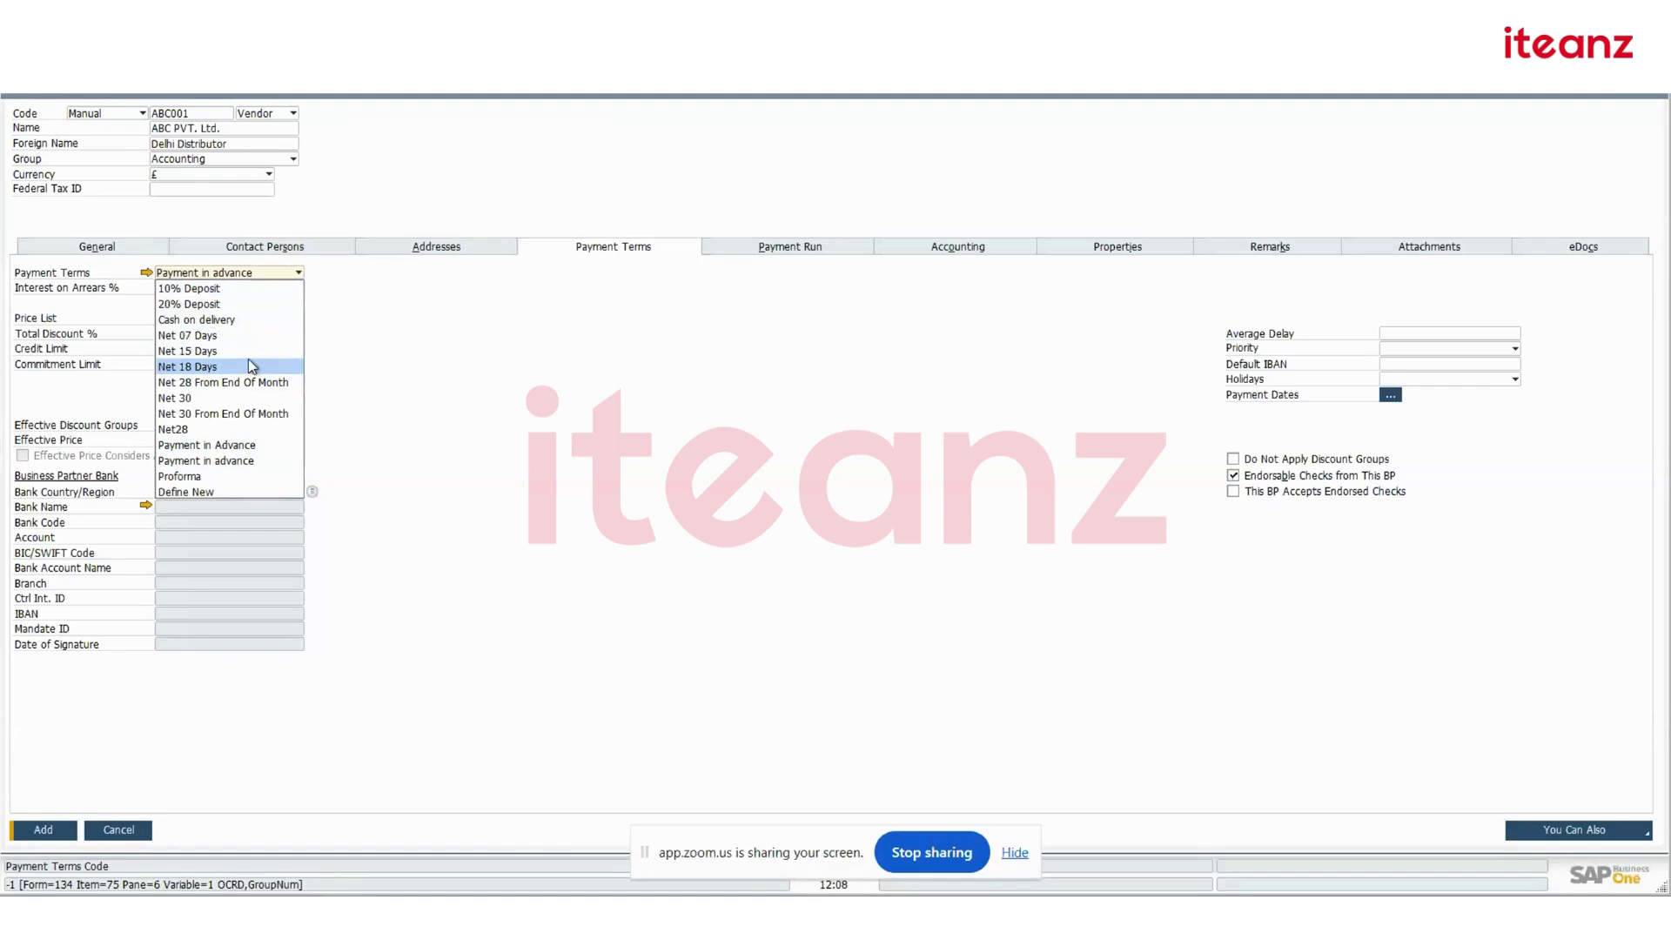
{"action": "left_click", "coordinate": [214, 492]}
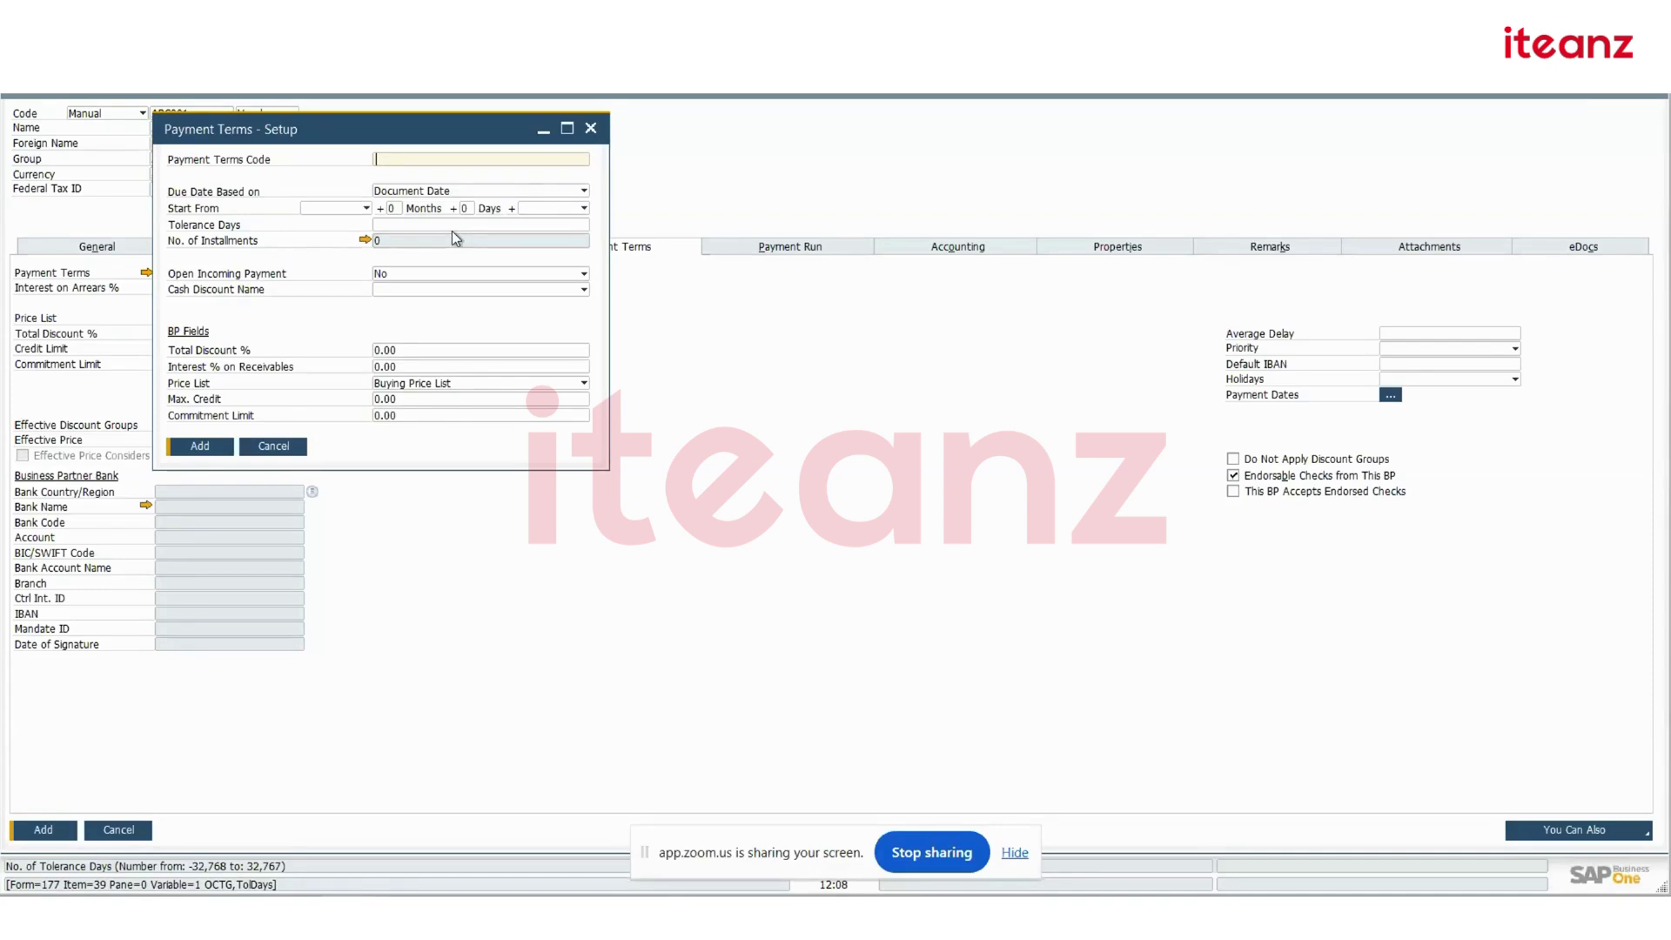
{"action": "left_click_drag", "start_coordinate": [376, 120], "coordinate": [558, 287]}
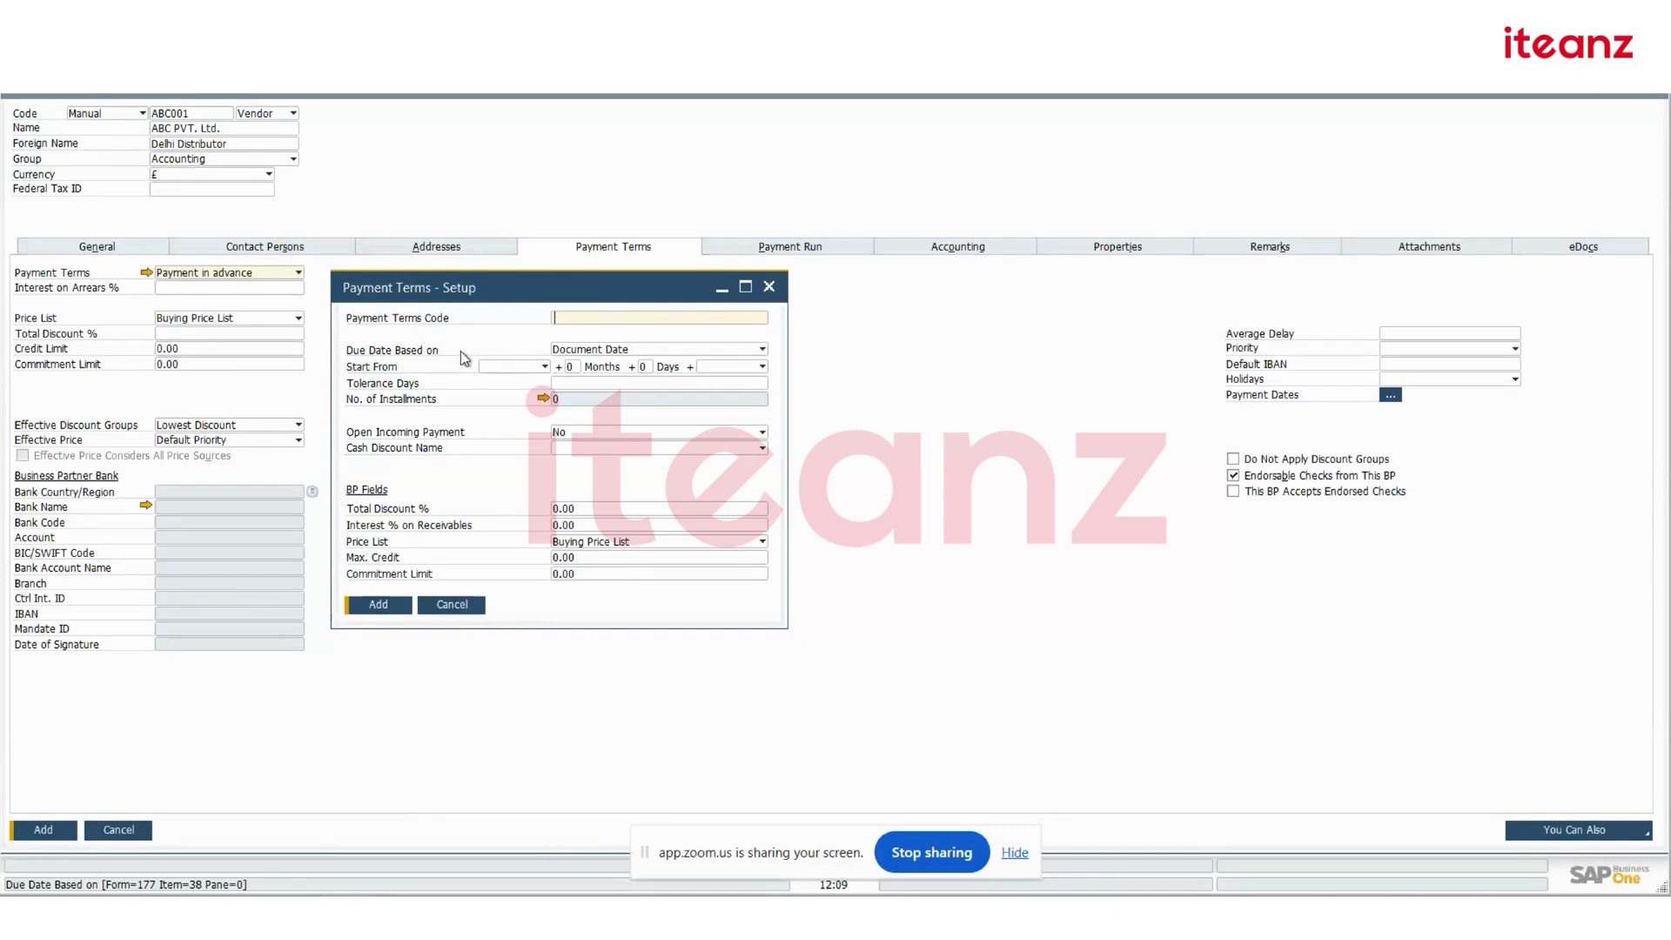
{"action": "left_click", "coordinate": [564, 384]}
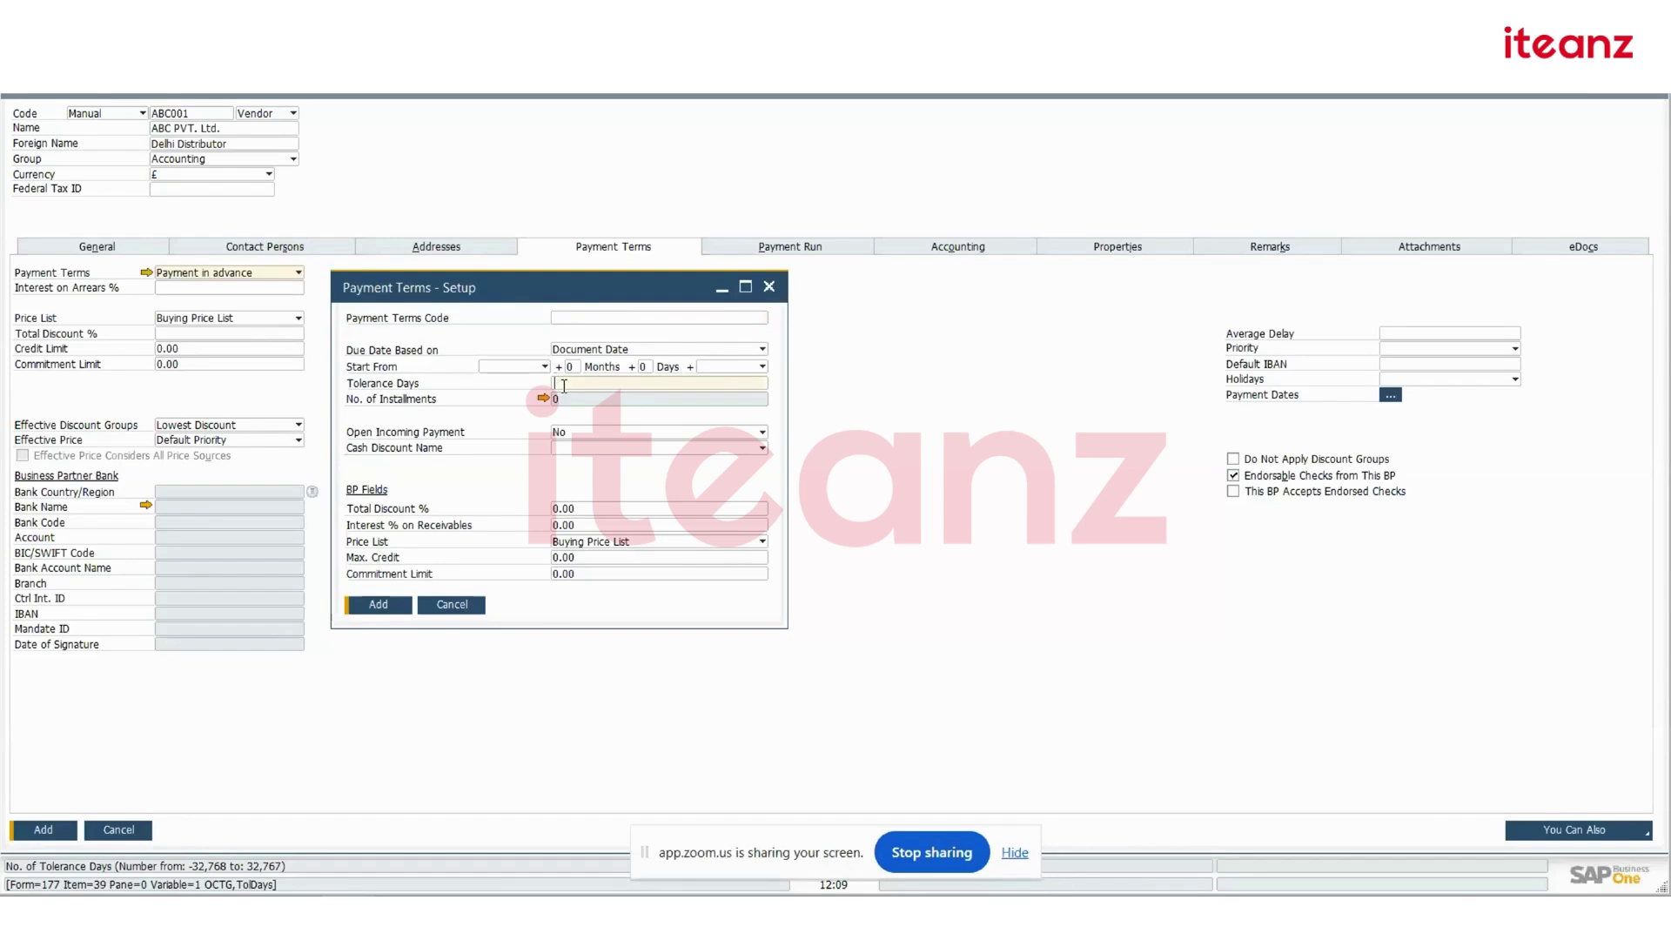
{"action": "left_click", "coordinate": [567, 318]}
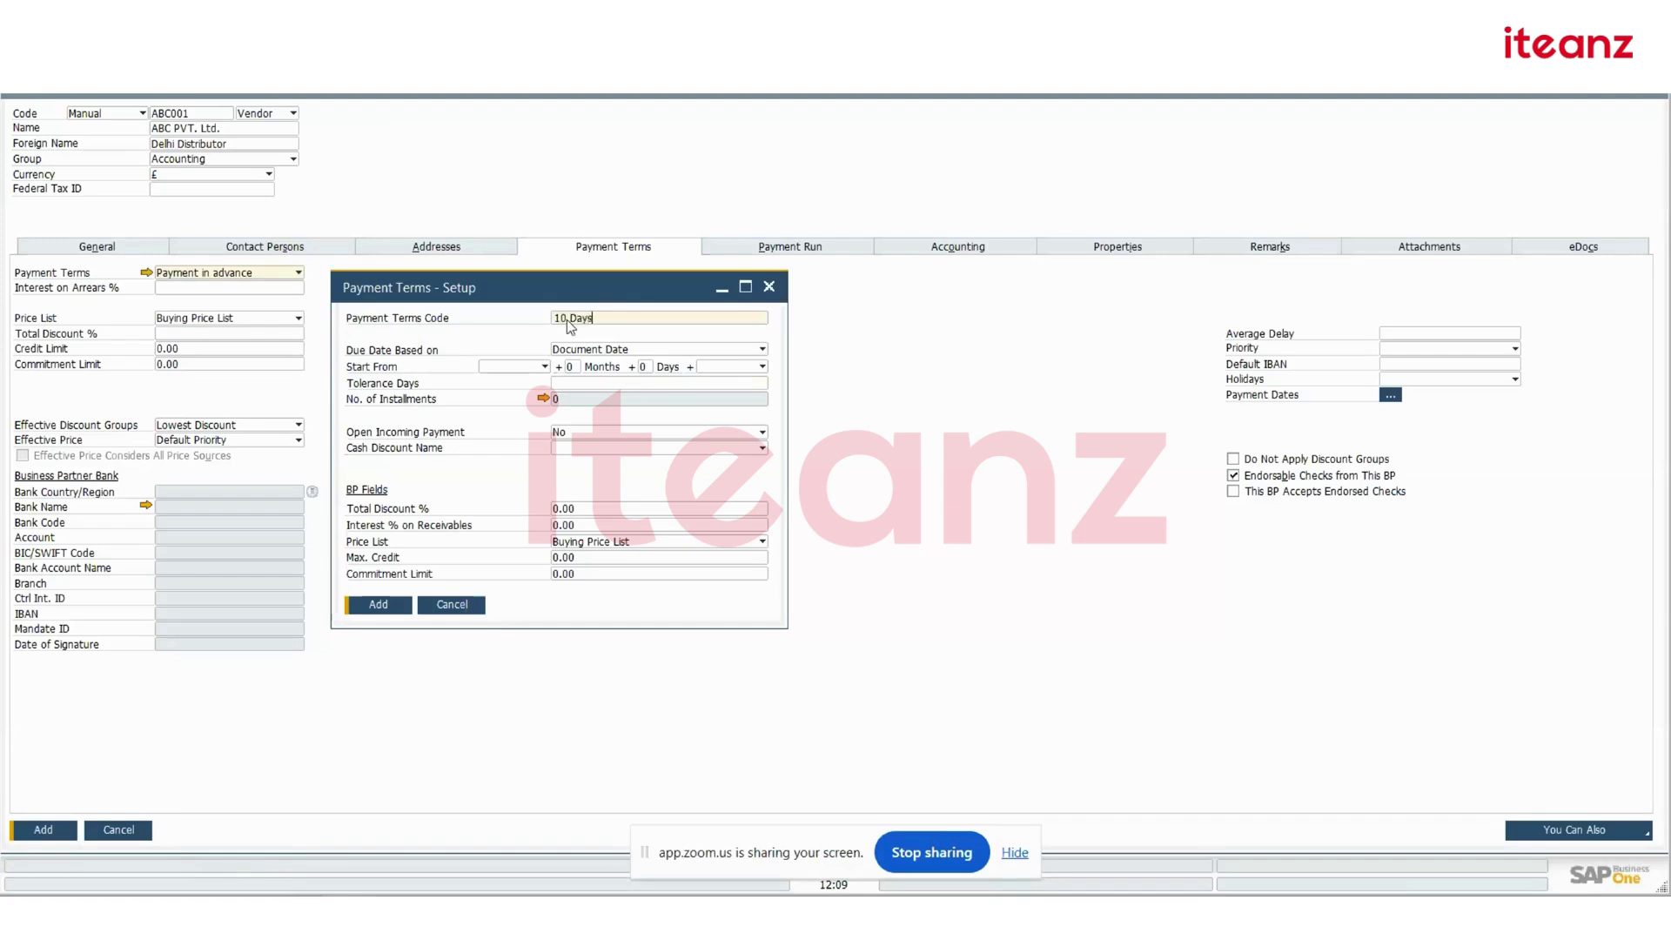
{"action": "left_click", "coordinate": [582, 385]}
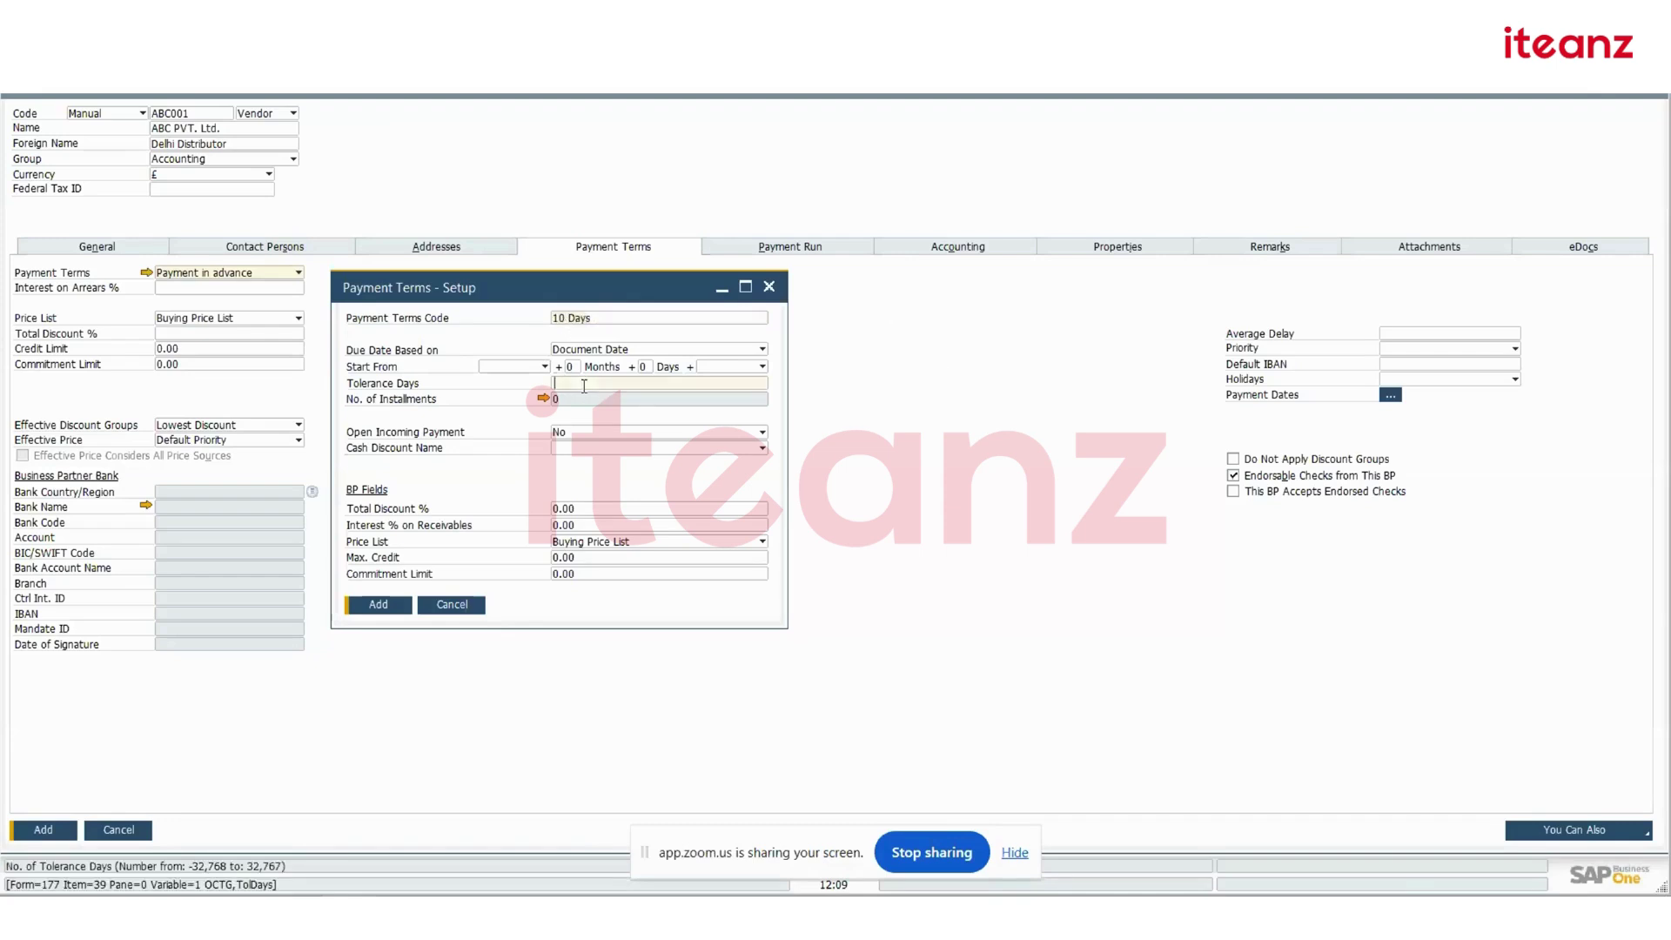
{"action": "type", "text": "5"}
{"action": "key", "text": "Tab"}
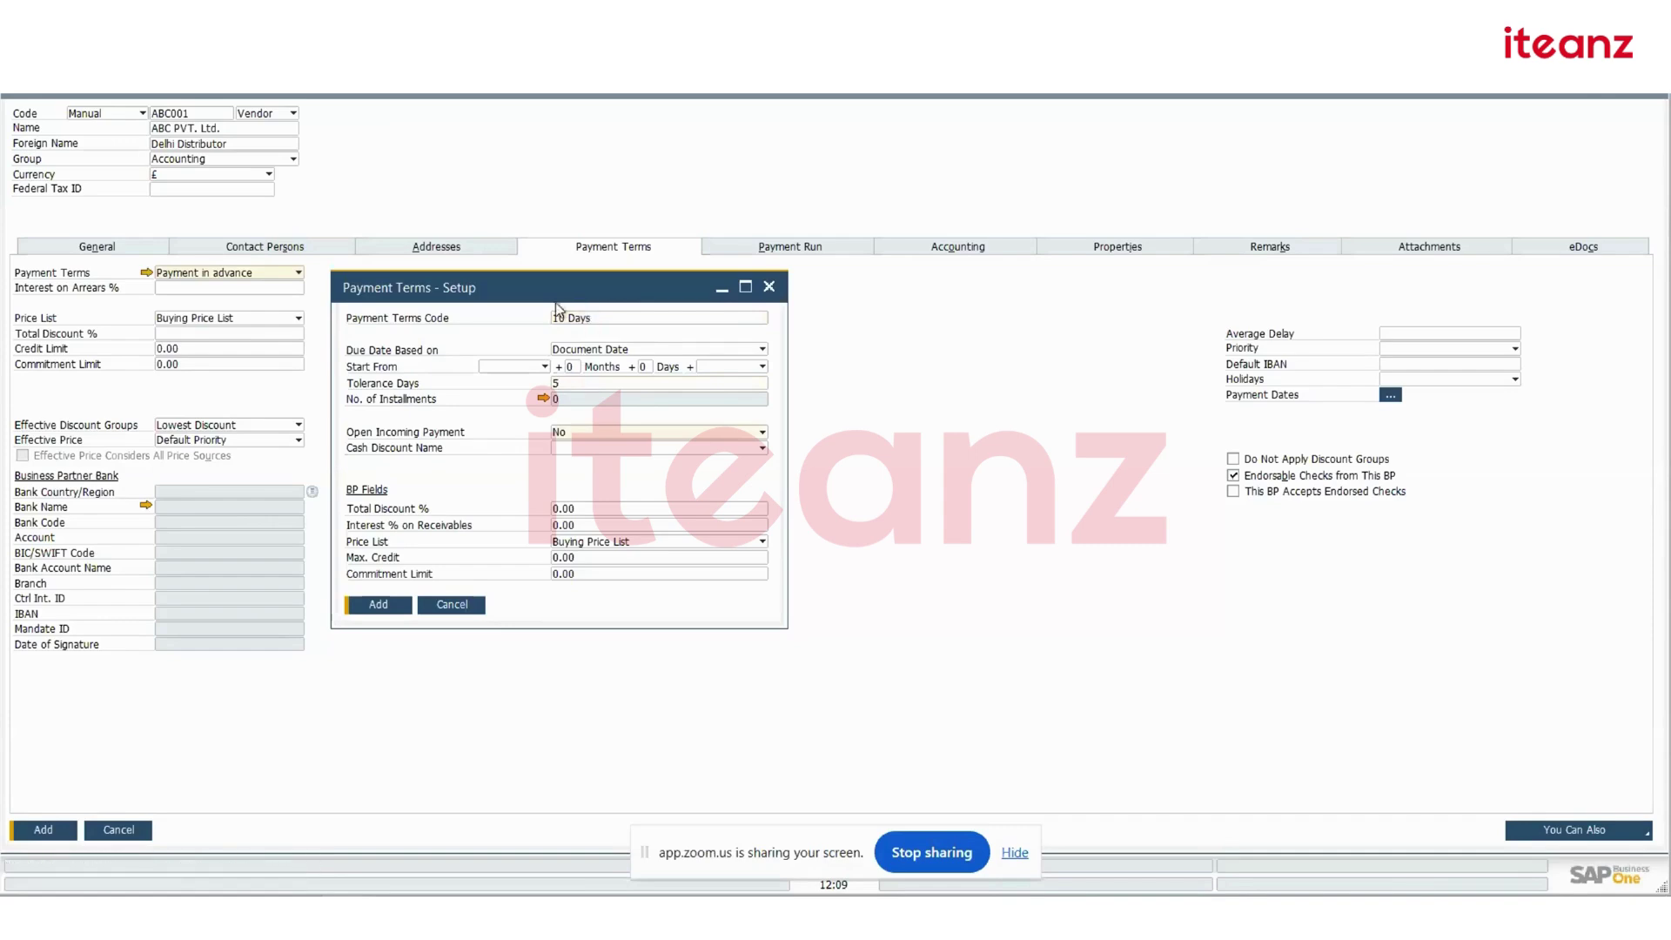
Review the due date basis options, keep Document Date, and discard the new payment term
{"action": "left_click", "coordinate": [582, 319]}
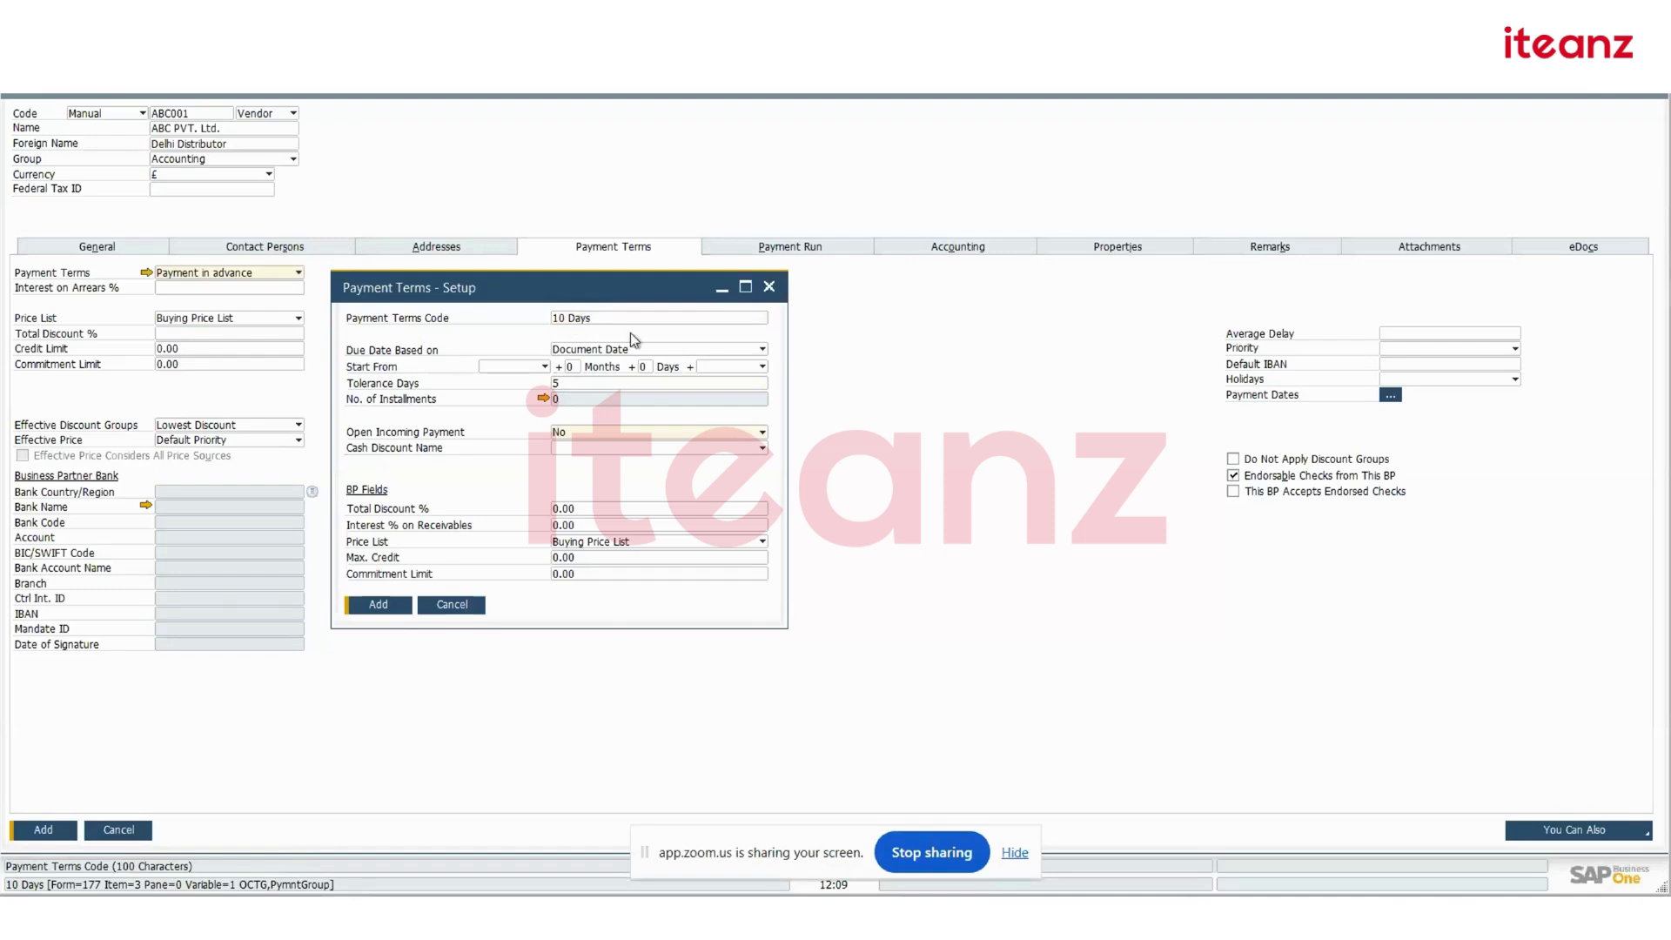
{"action": "left_click", "coordinate": [588, 350]}
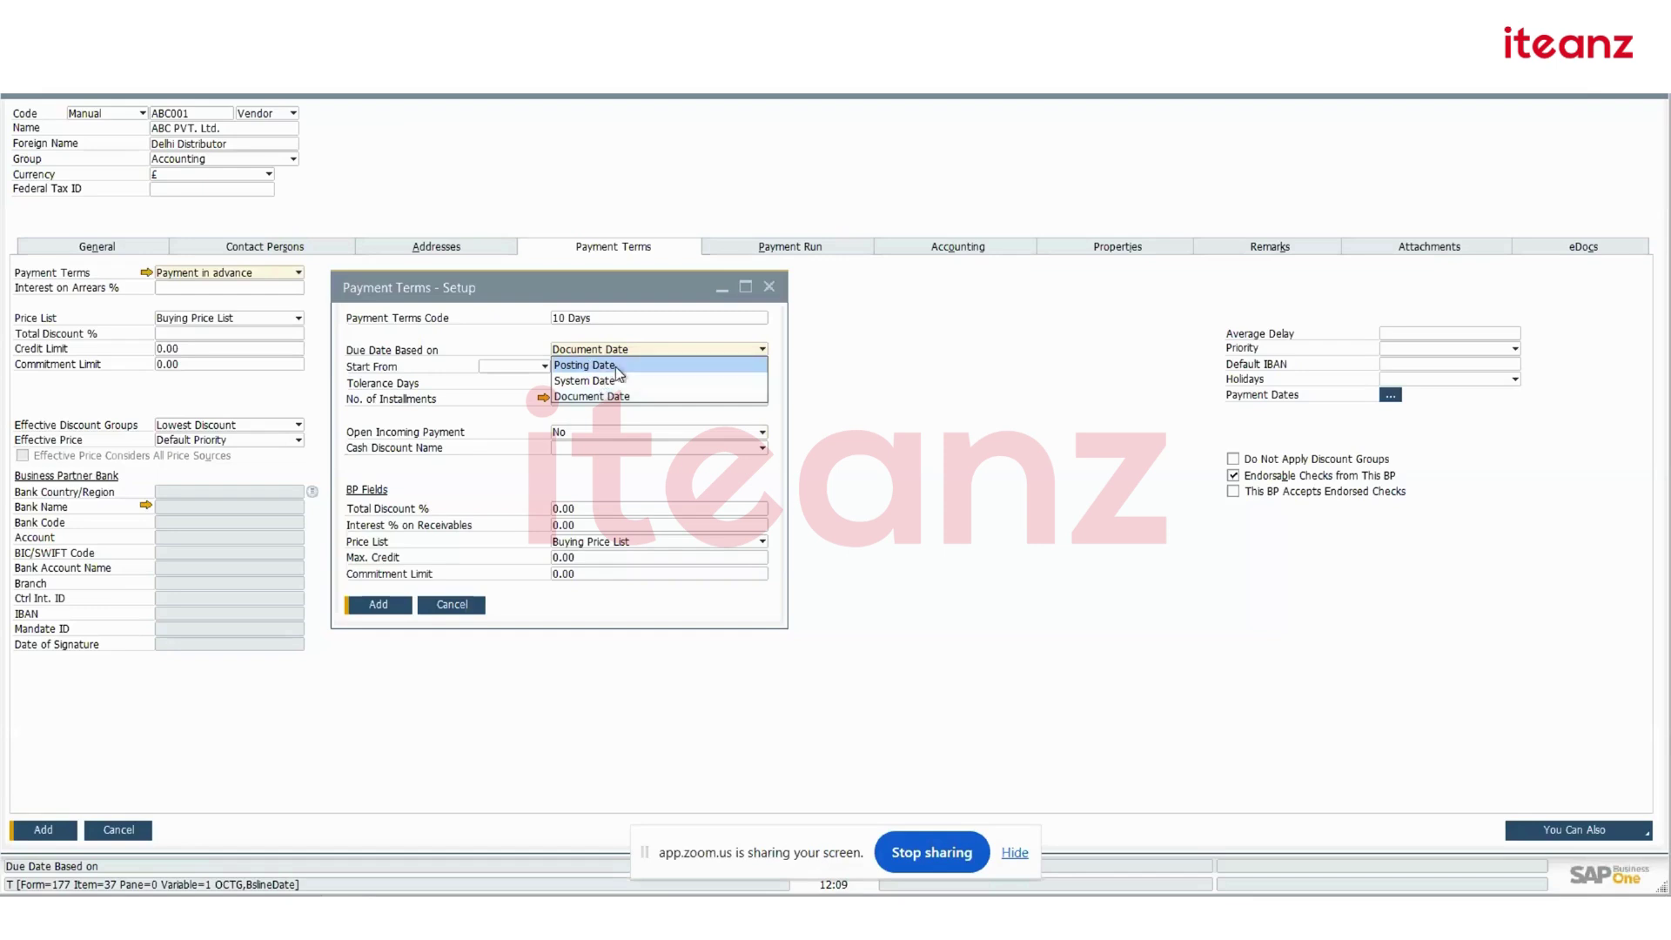
{"action": "left_click", "coordinate": [628, 398]}
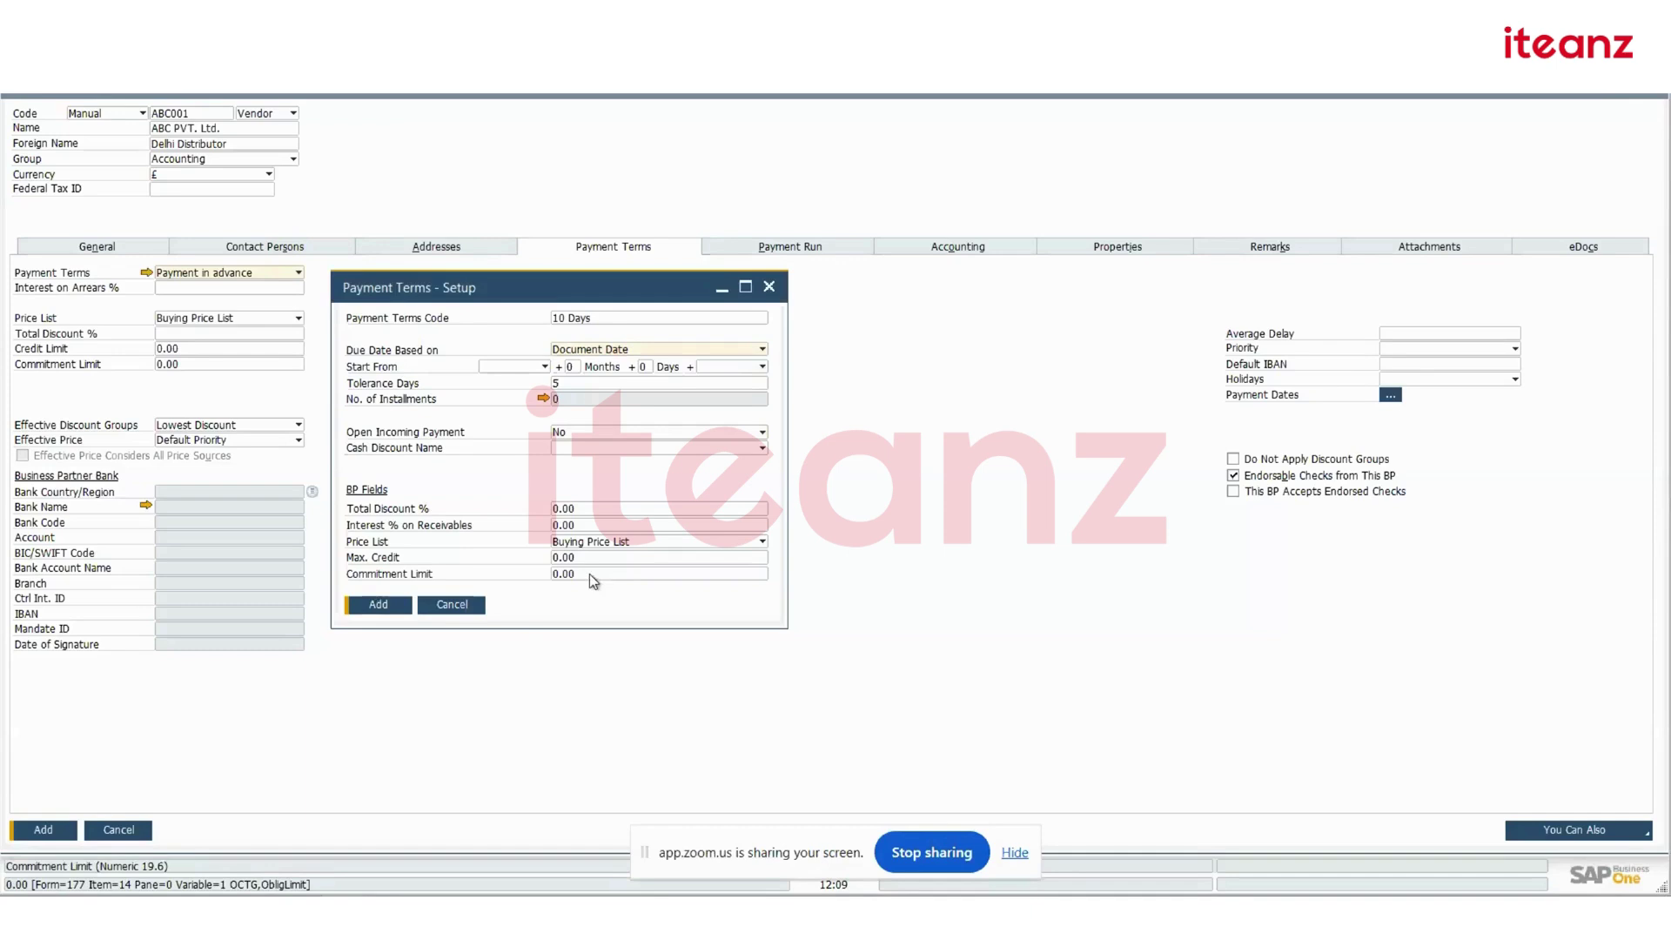
{"action": "left_click", "coordinate": [451, 604]}
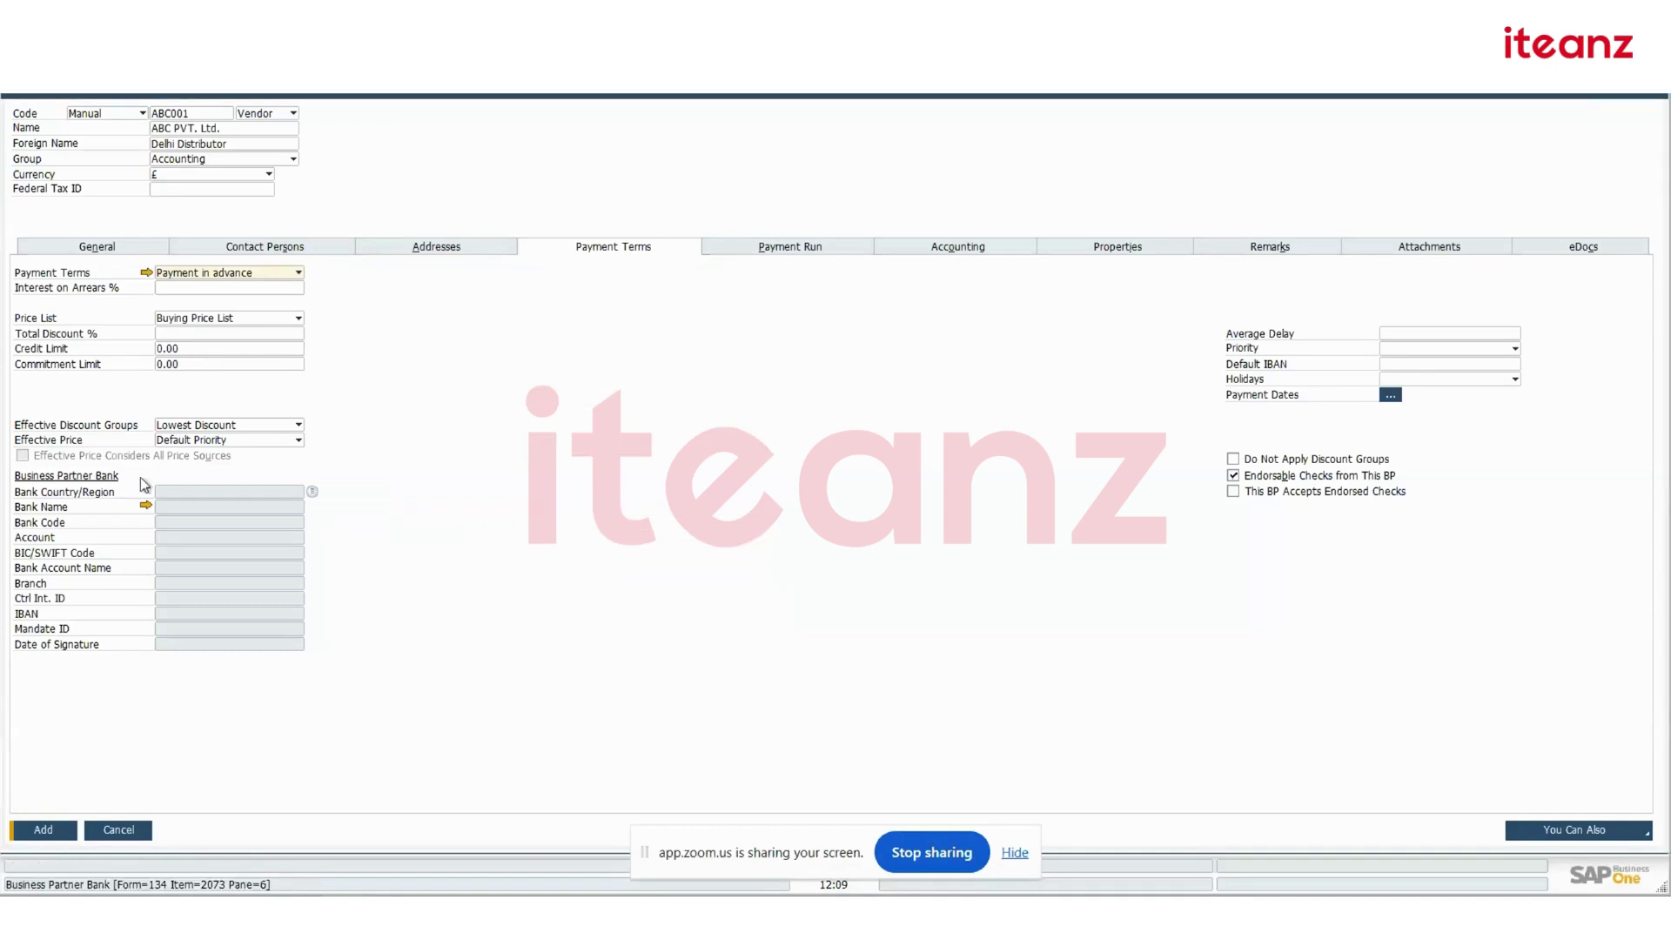
Start a bank account entry for the business partner using Citibank in Europe, bank code CBE
{"action": "left_click", "coordinate": [197, 348]}
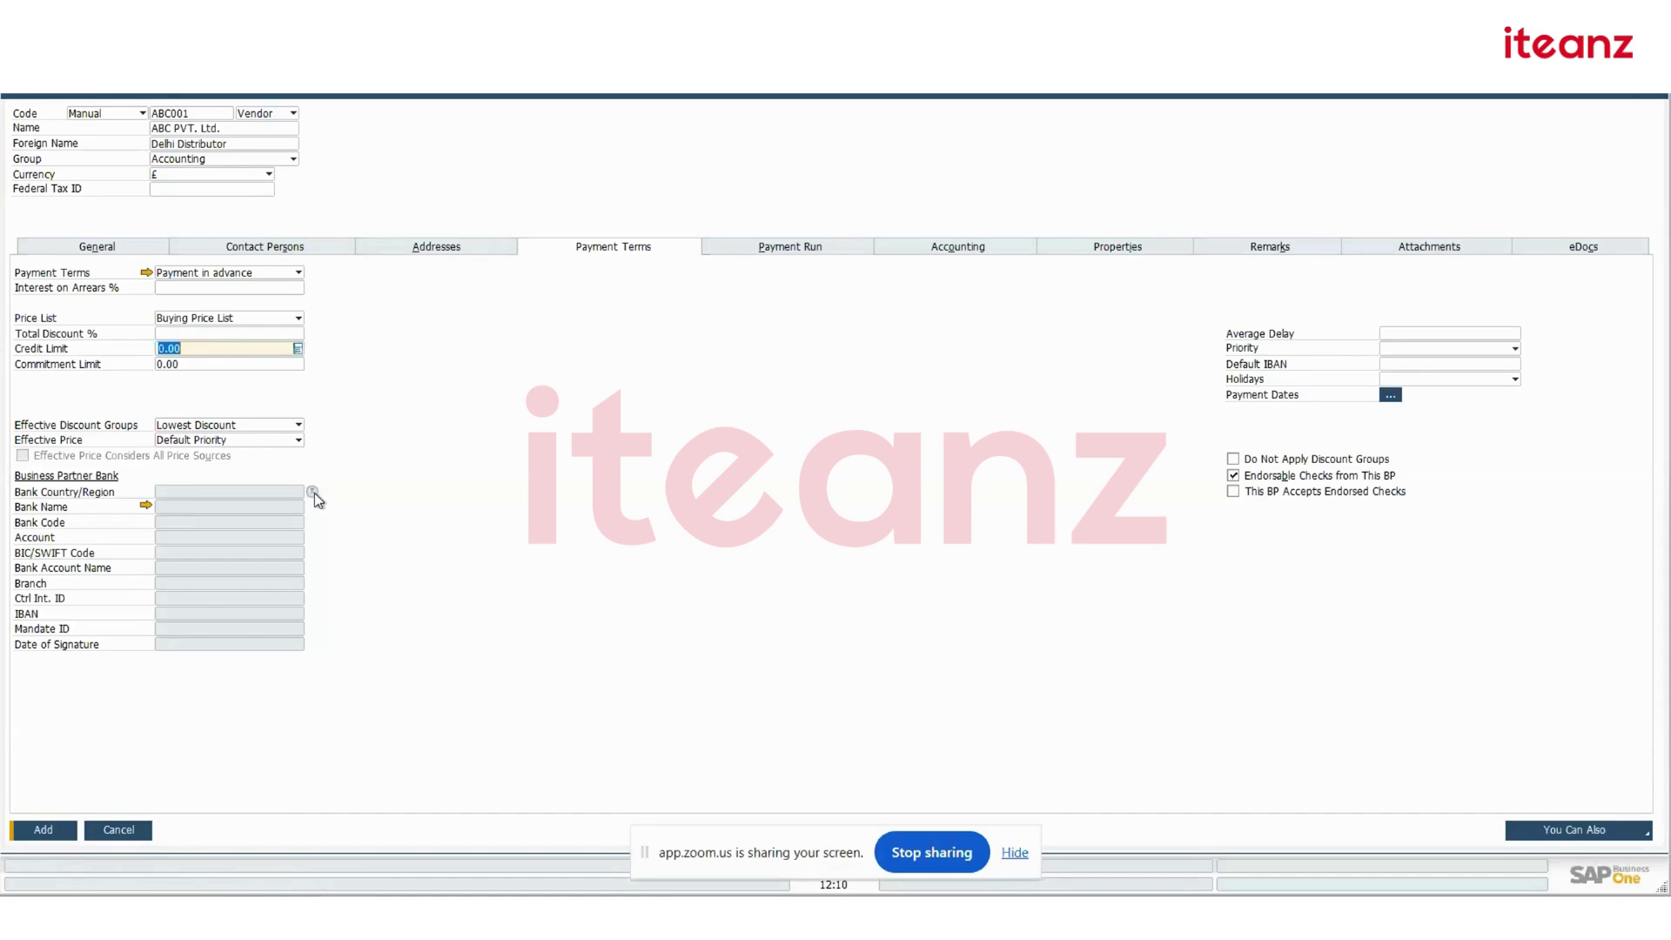
{"action": "left_click", "coordinate": [314, 491]}
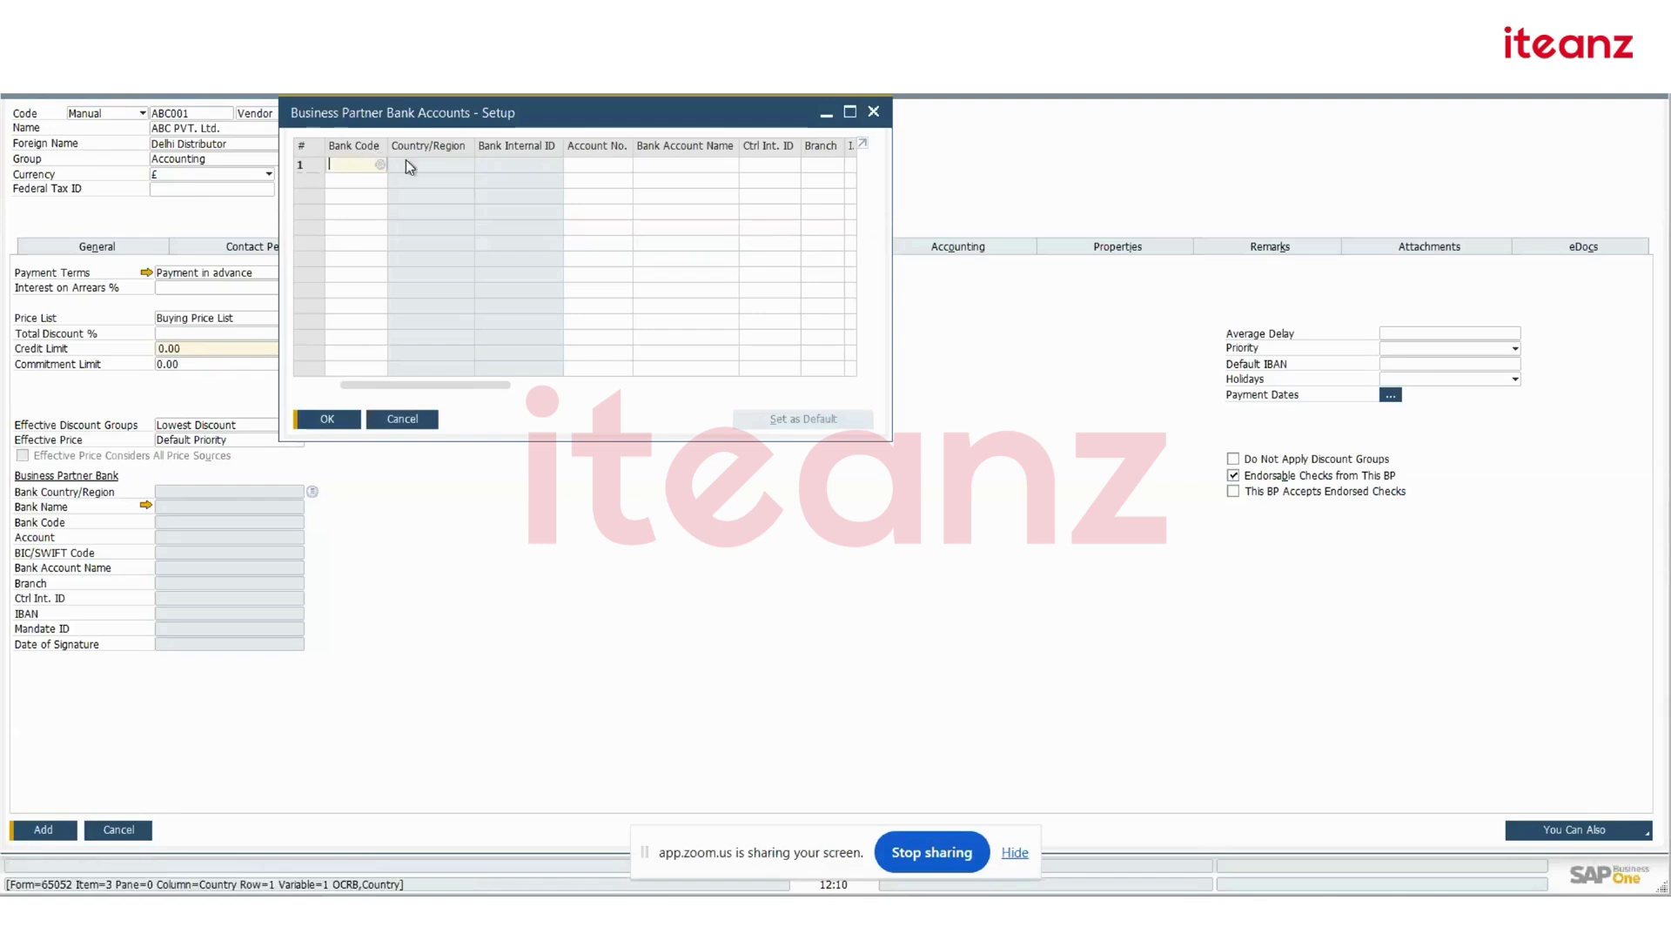
{"action": "left_click", "coordinate": [377, 166]}
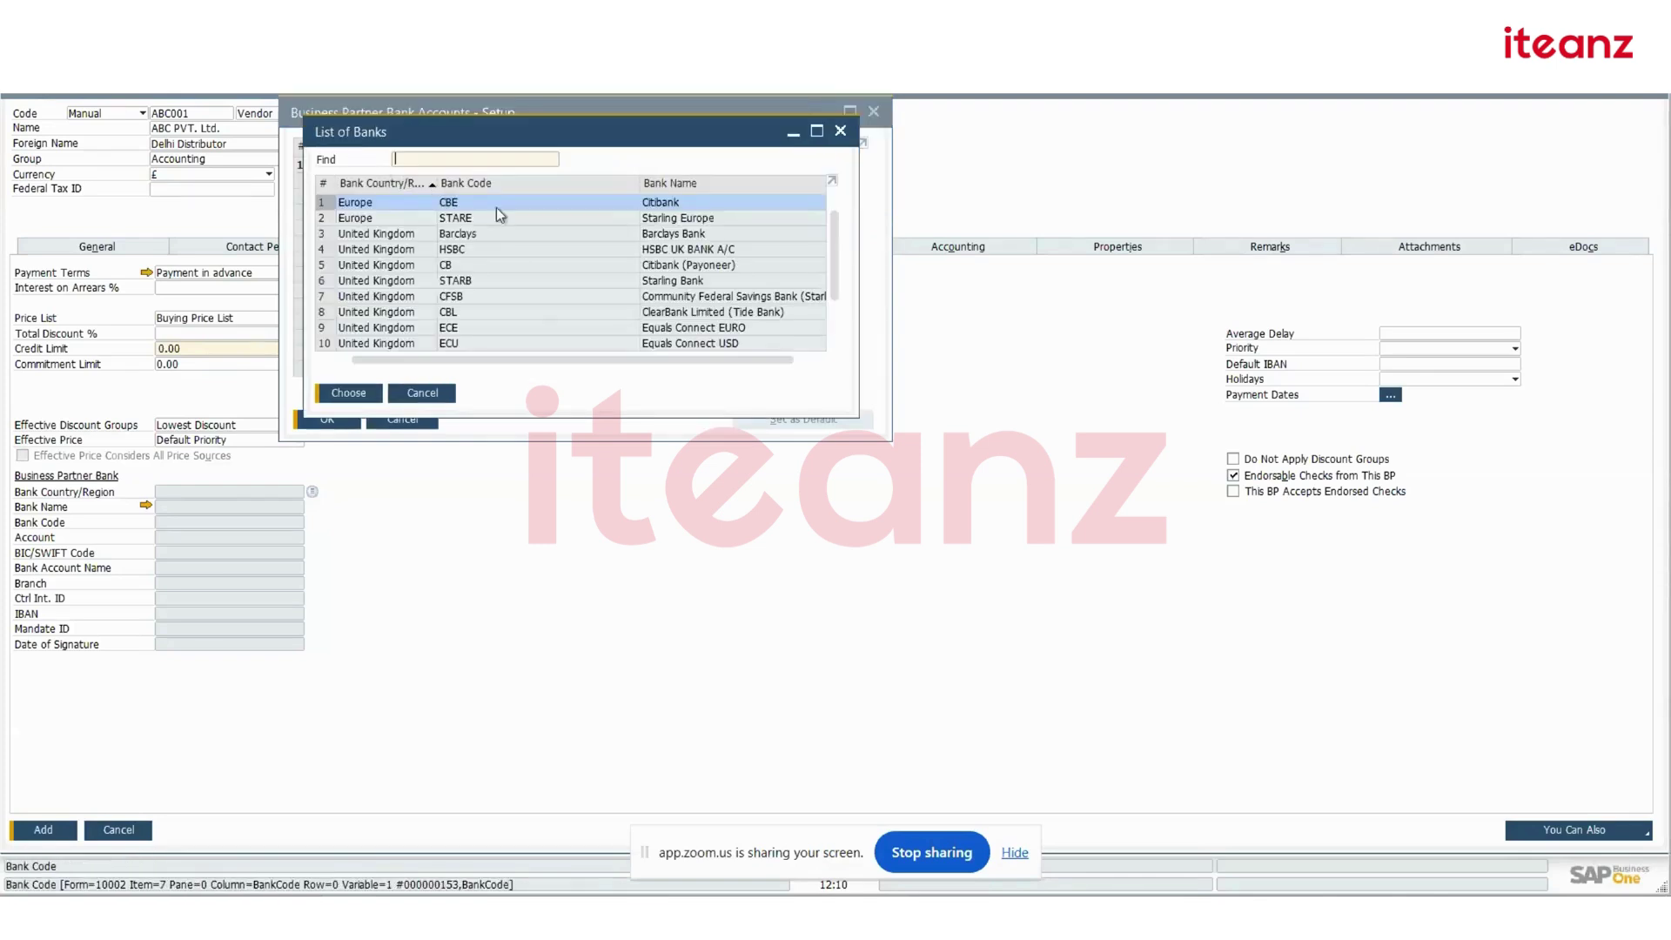
{"action": "double_click", "coordinate": [498, 207]}
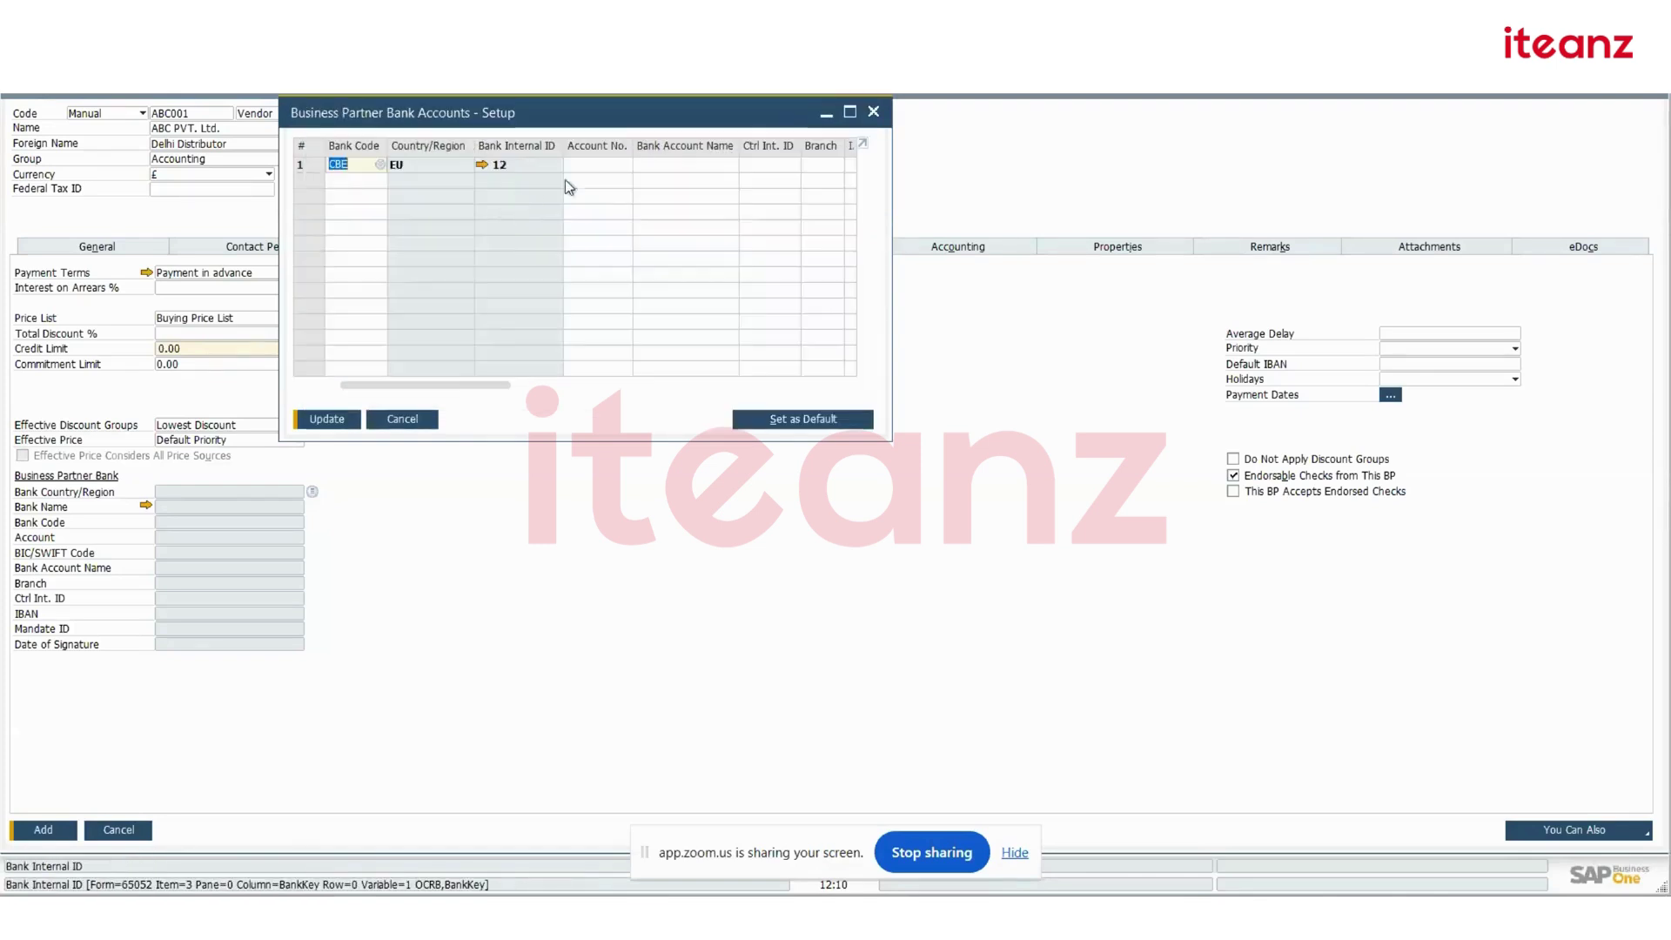
Enter the account number for the CBE bank entry and set its bank account name to Citi
{"action": "left_click", "coordinate": [598, 169]}
{"action": "type", "text": "2"}
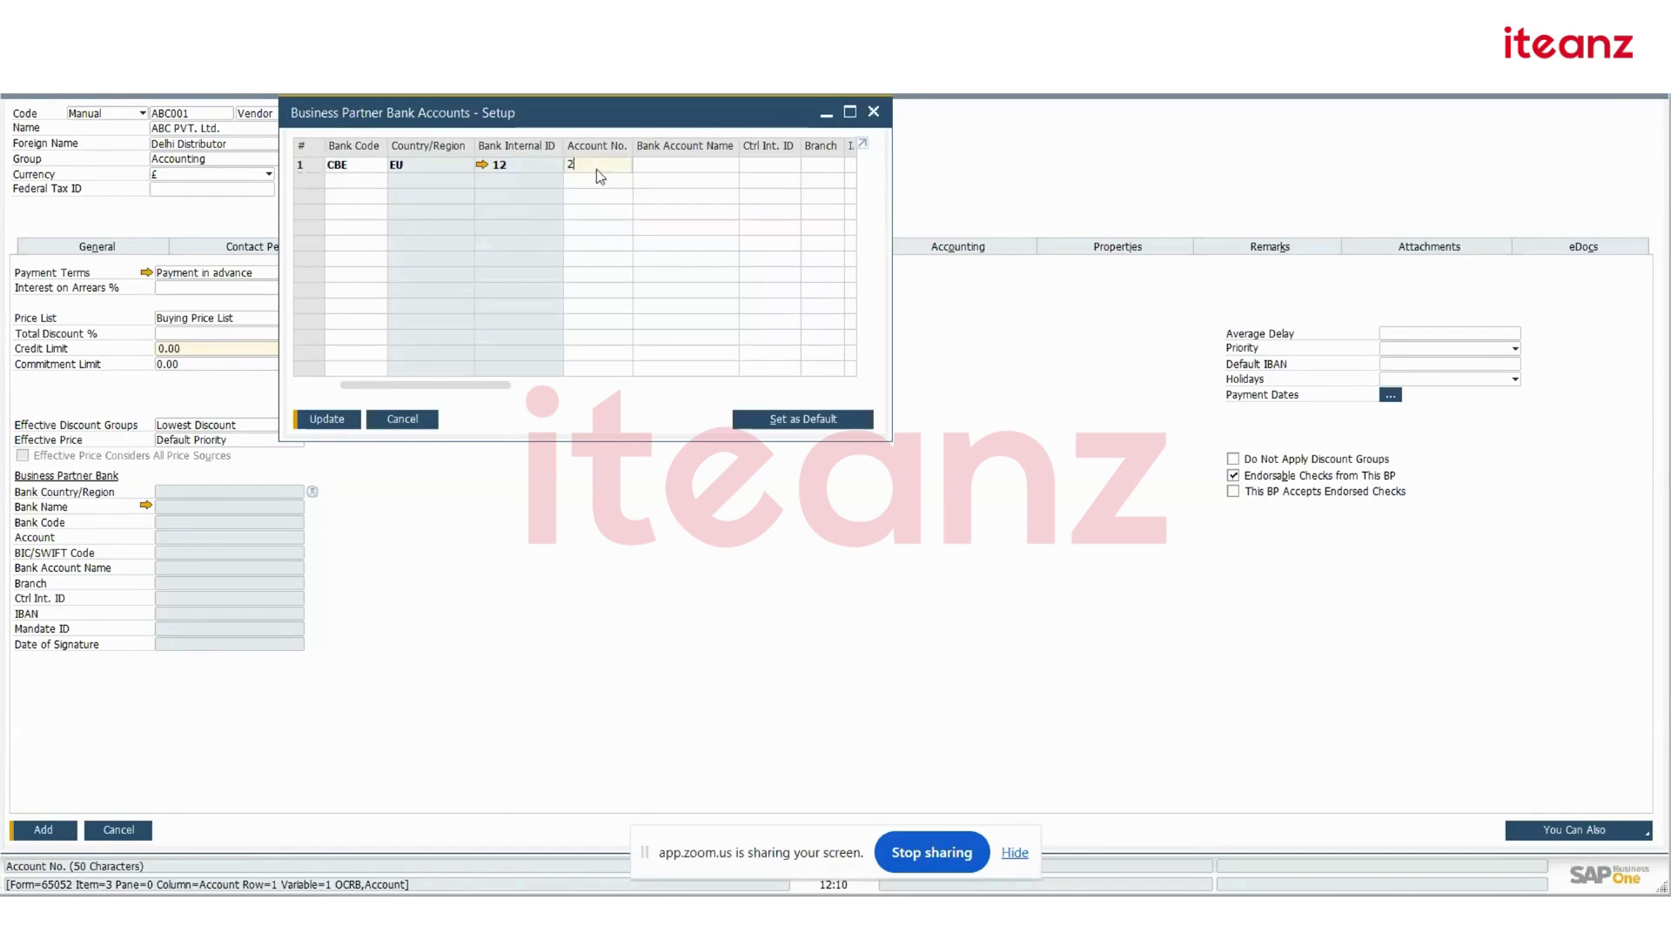
{"action": "type", "text": "35"}
{"action": "left_click", "coordinate": [663, 165]}
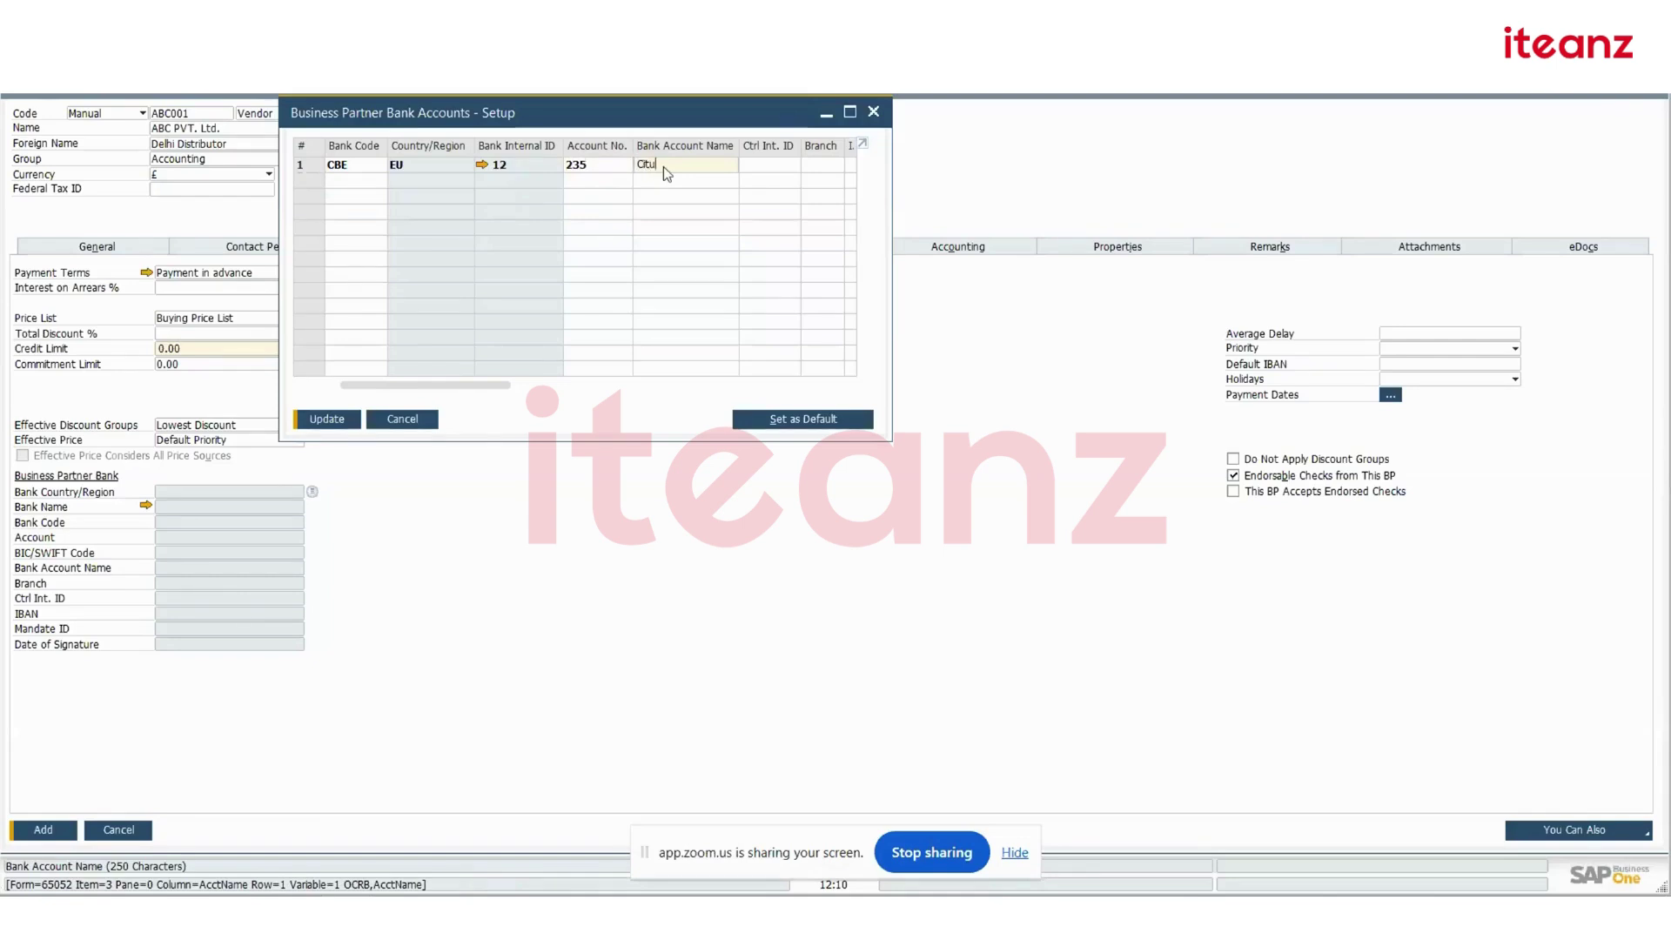
{"action": "type", "text": "Citi"}
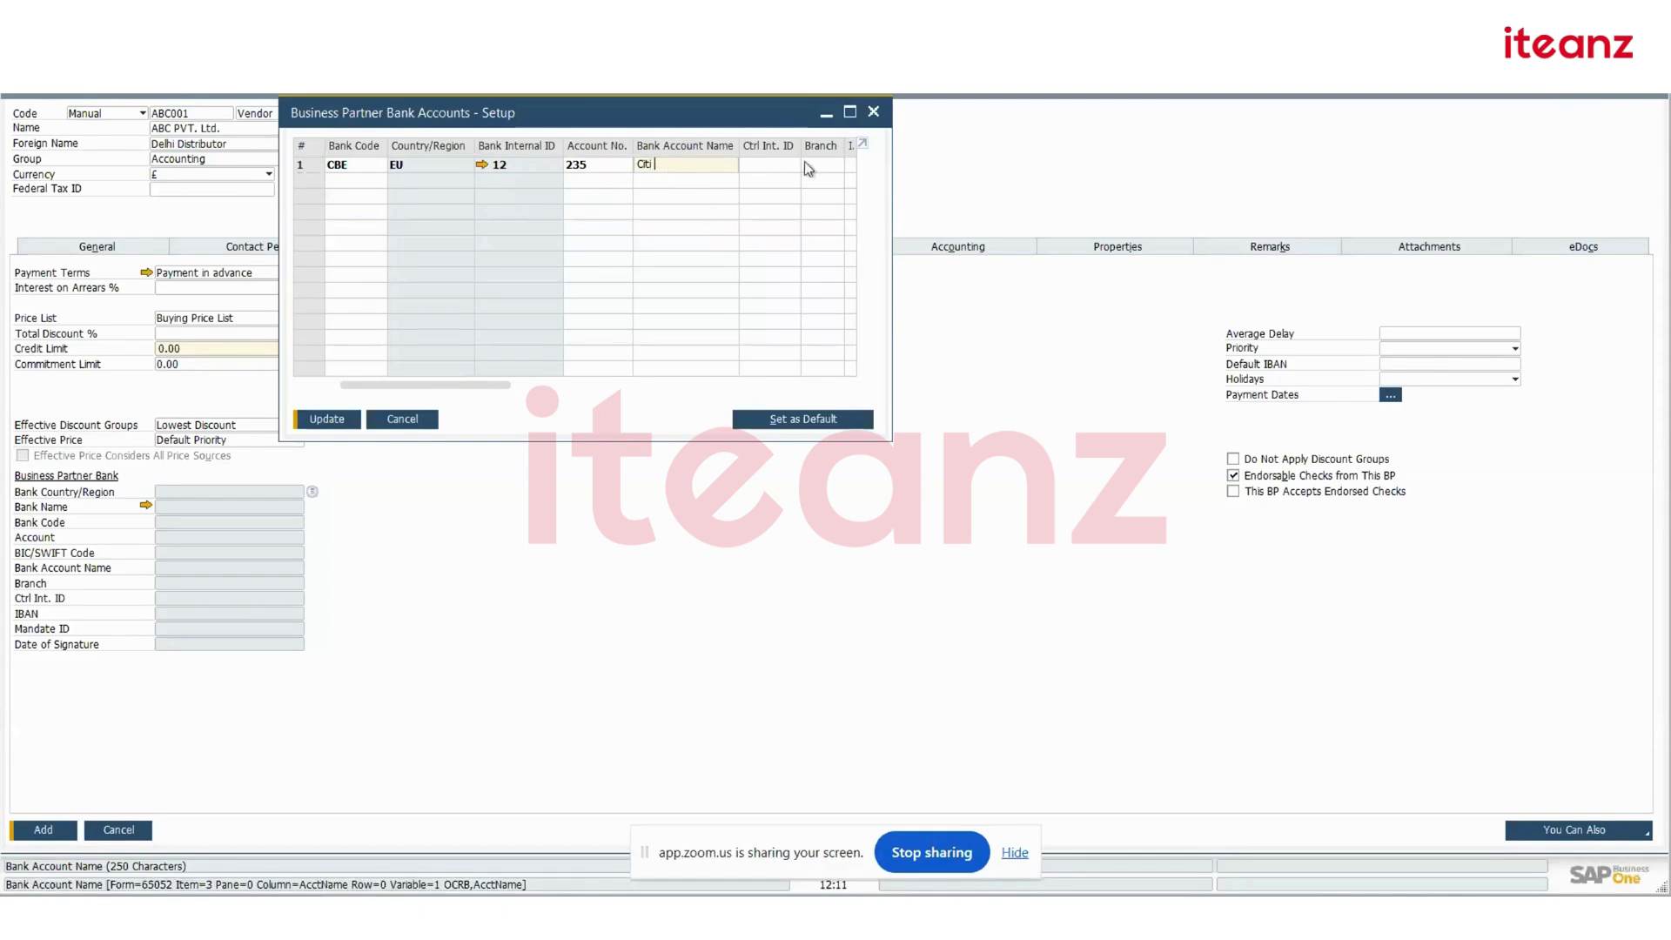
Maximize the bank accounts setup, set the Citi account's mandate expiration date to 31.08.25, and save the bank account entry
{"action": "left_click", "coordinate": [851, 113]}
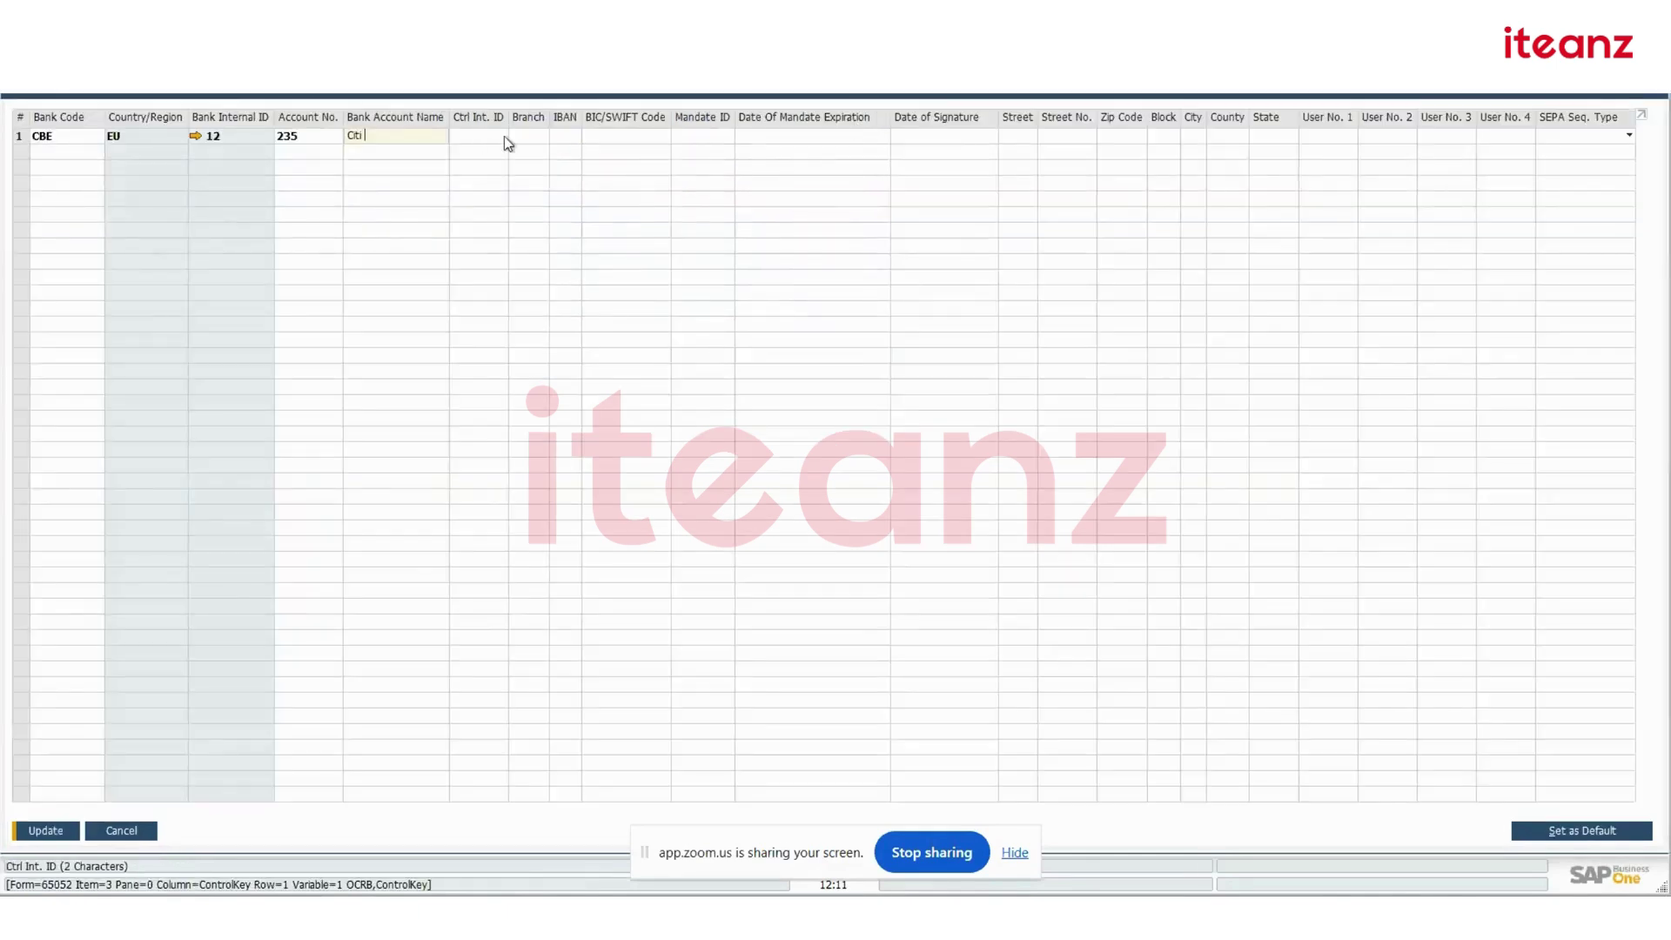
{"action": "left_click", "coordinate": [540, 136]}
{"action": "left_click", "coordinate": [597, 135]}
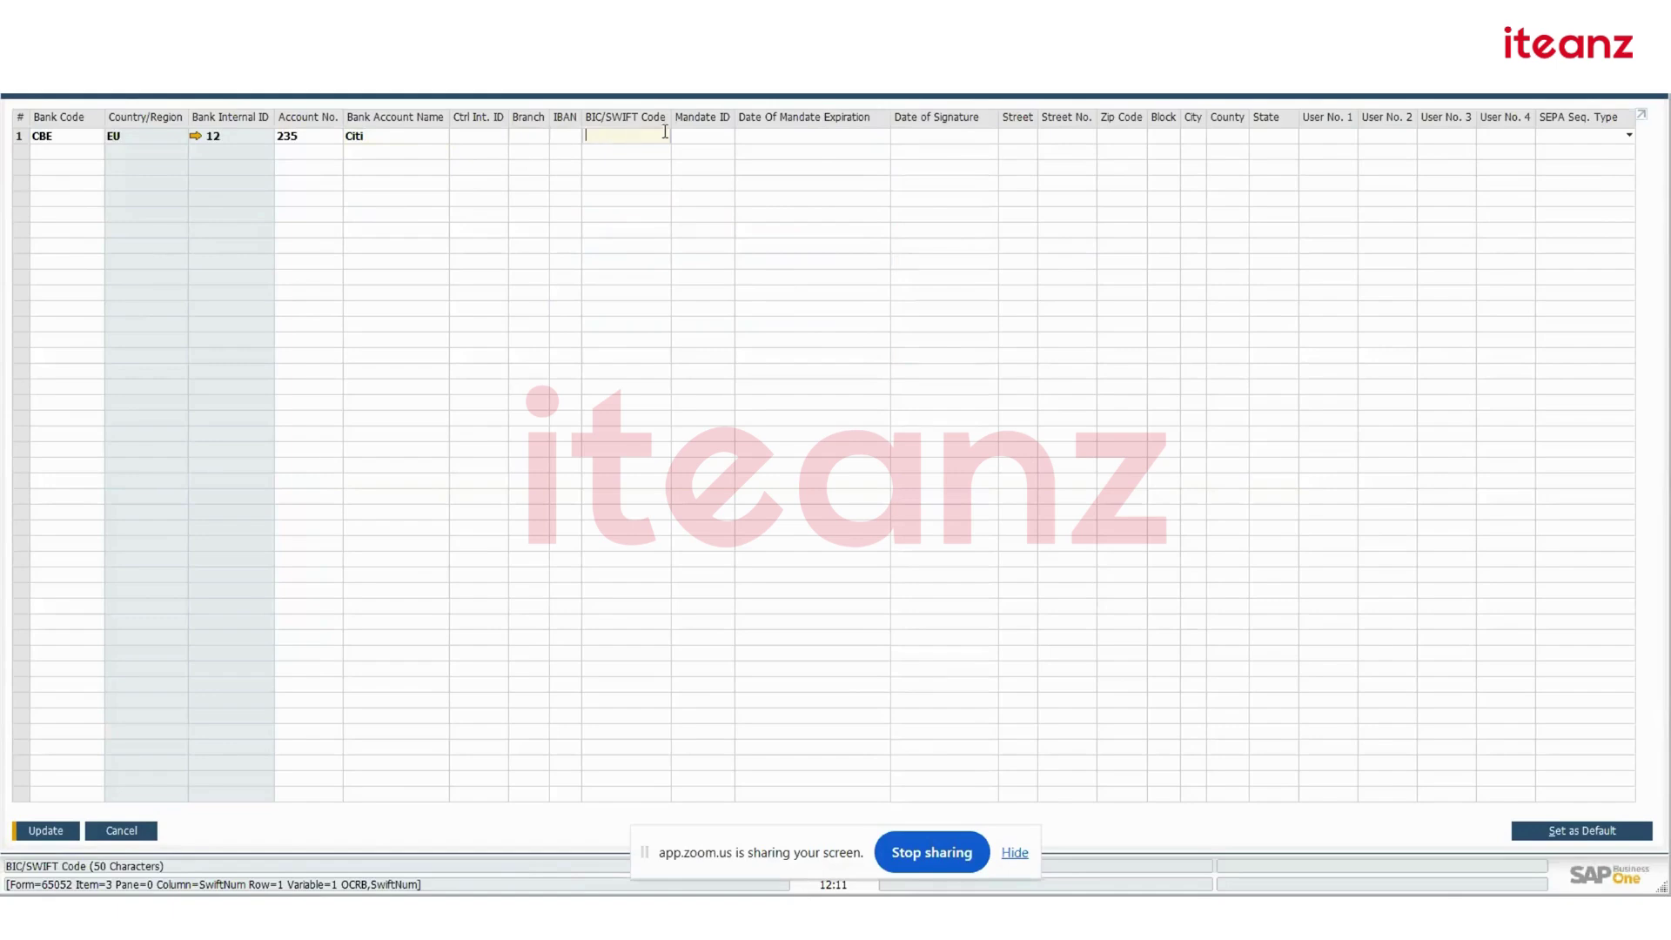
{"action": "left_click", "coordinate": [789, 136]}
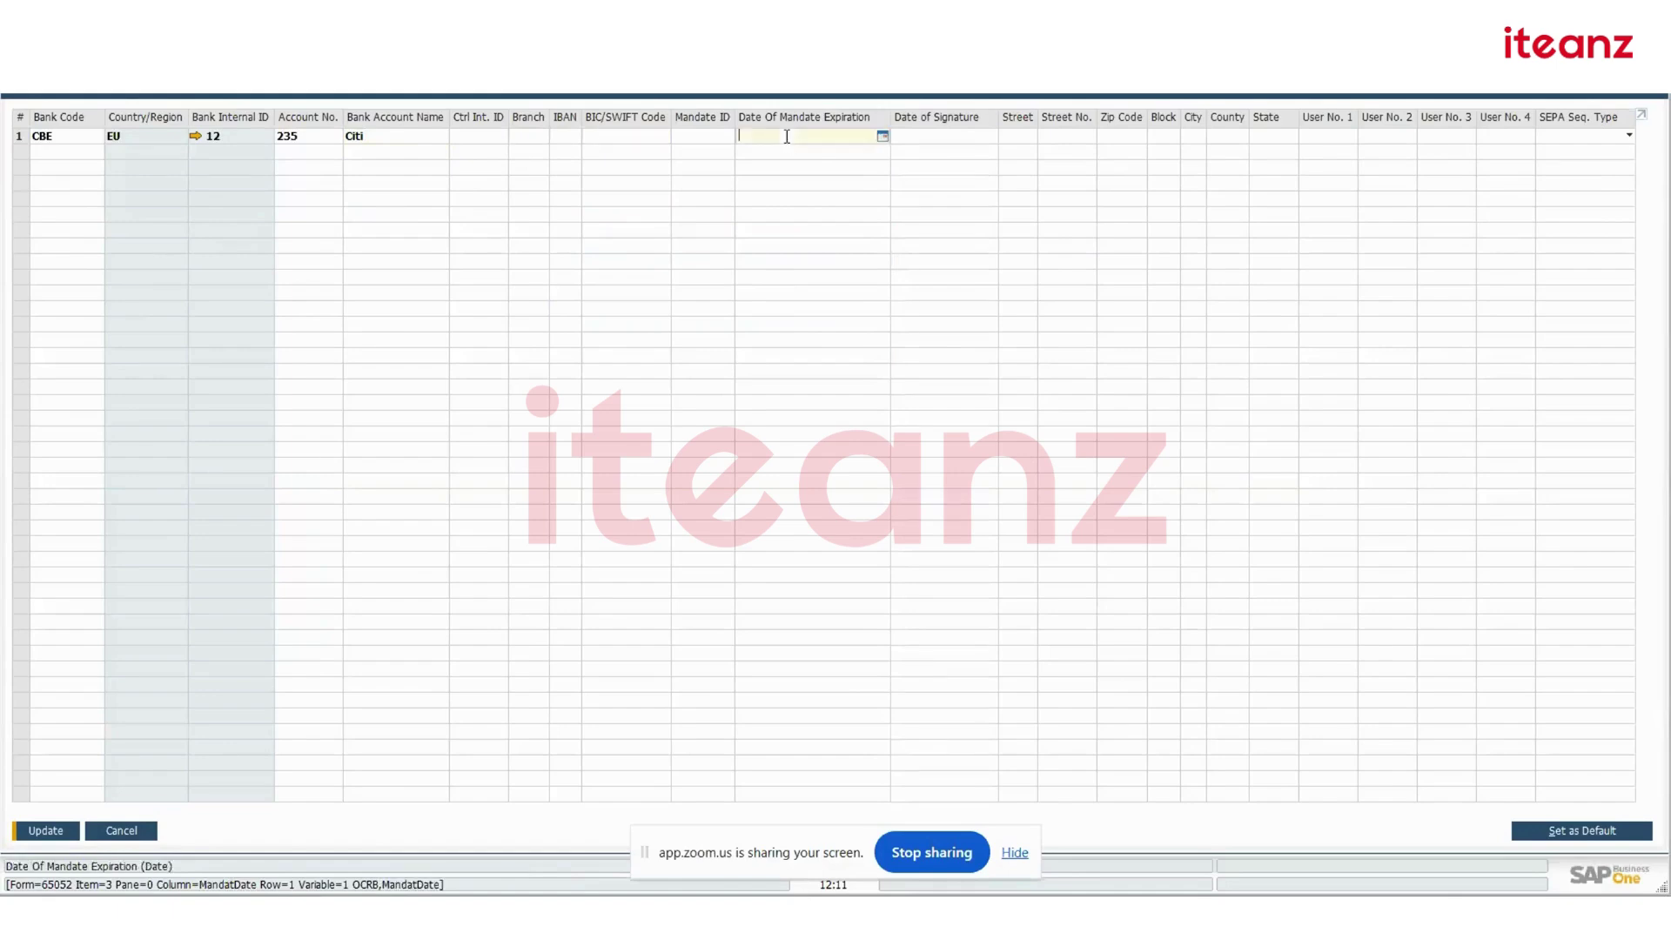
{"action": "left_click", "coordinate": [883, 137]}
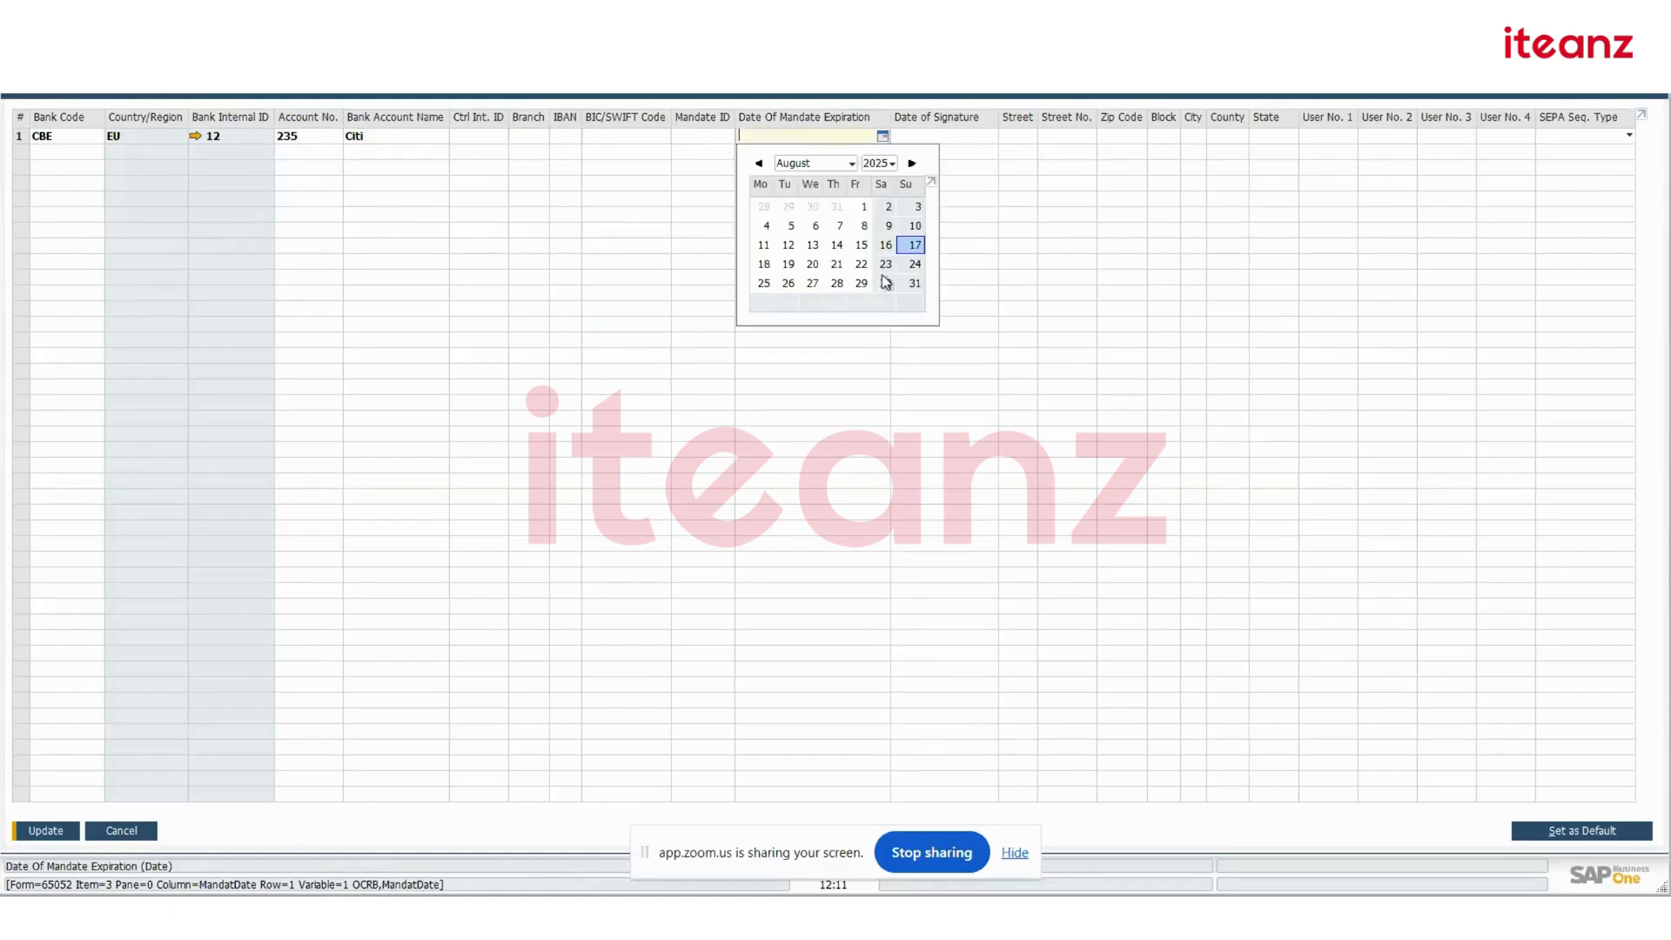
{"action": "left_click", "coordinate": [914, 282]}
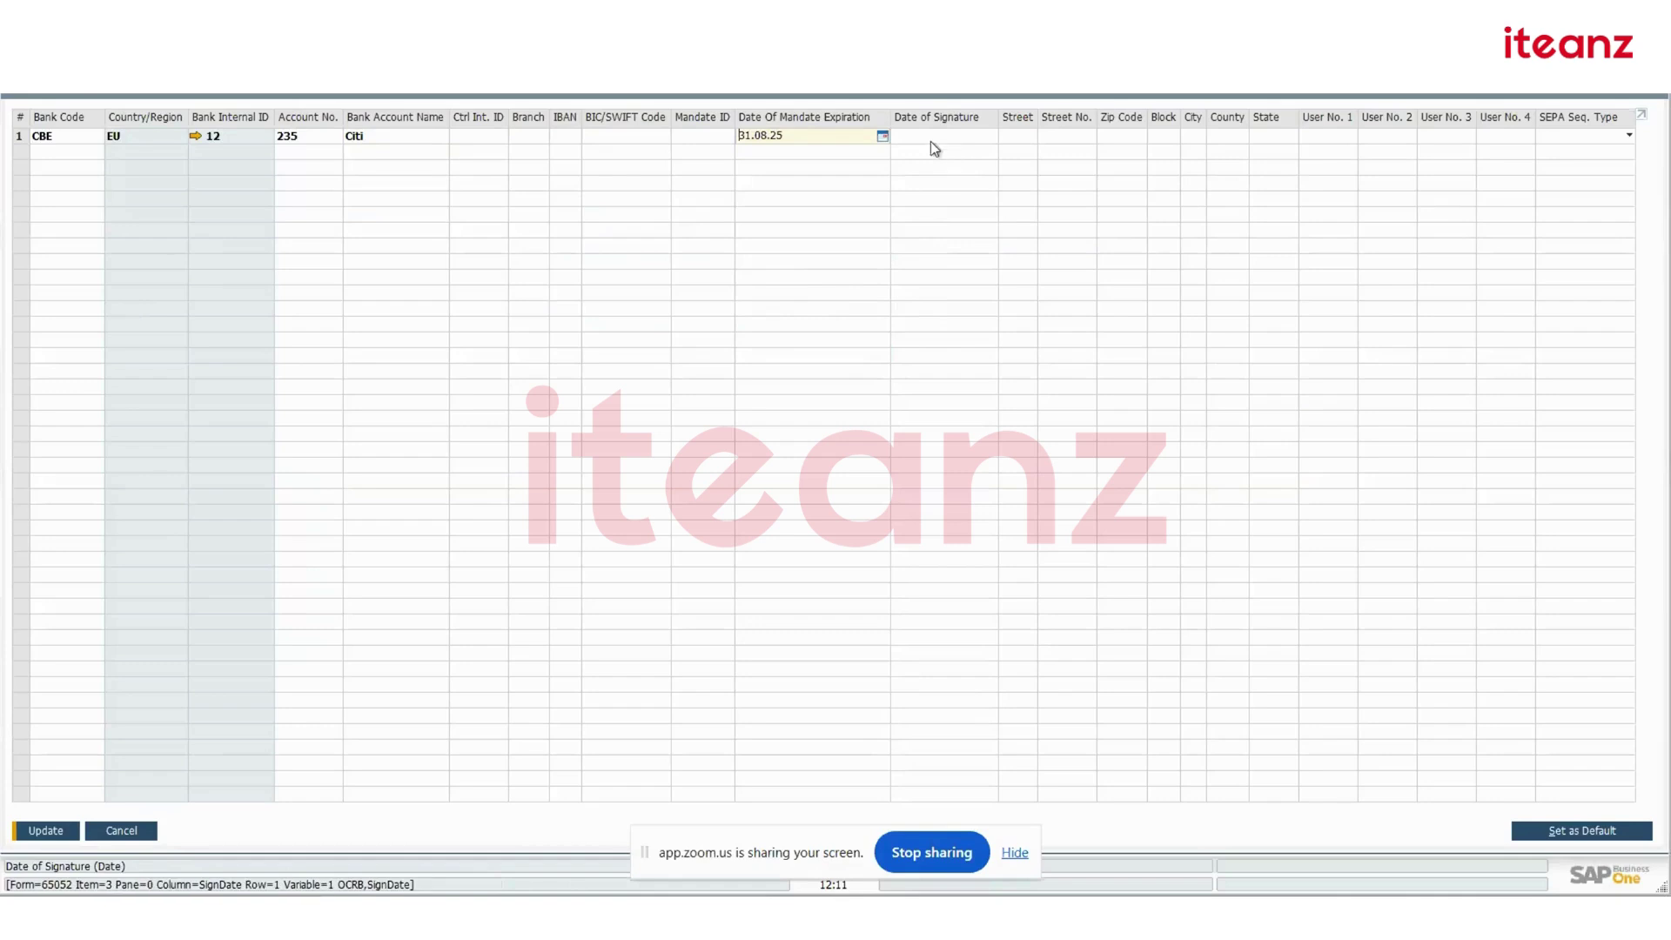
{"action": "left_click", "coordinate": [62, 832]}
{"action": "left_click", "coordinate": [48, 831]}
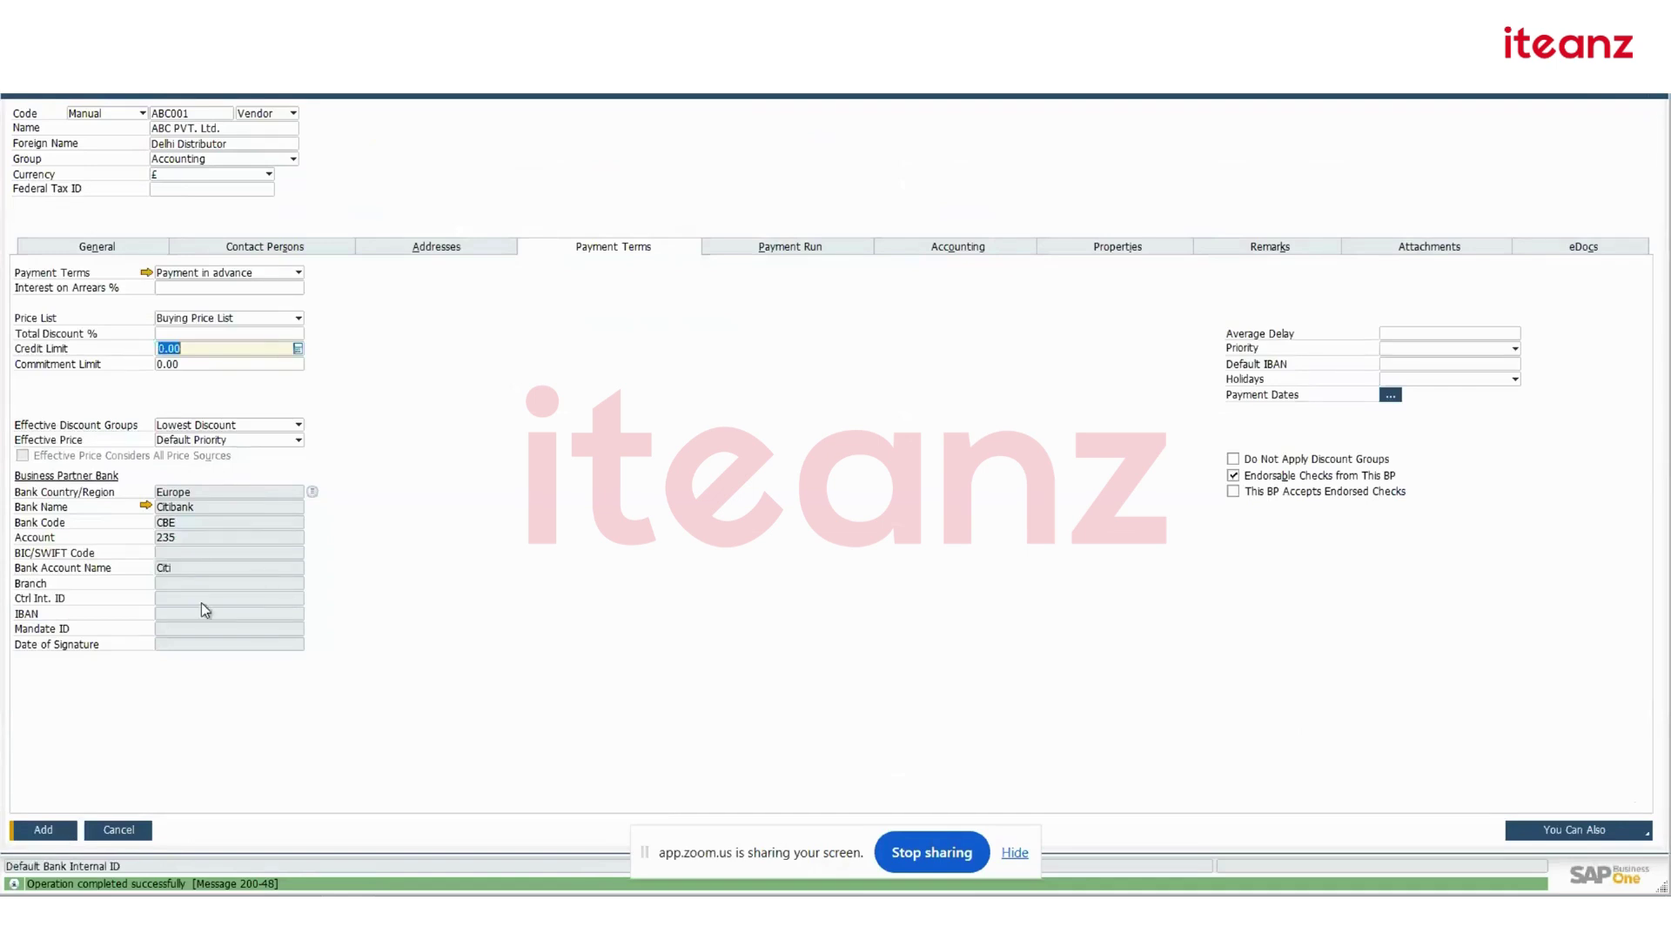
Review the house bank options available for the business partner's payment run, keeping HSBC UK BANK A/C
{"action": "left_click", "coordinate": [810, 249]}
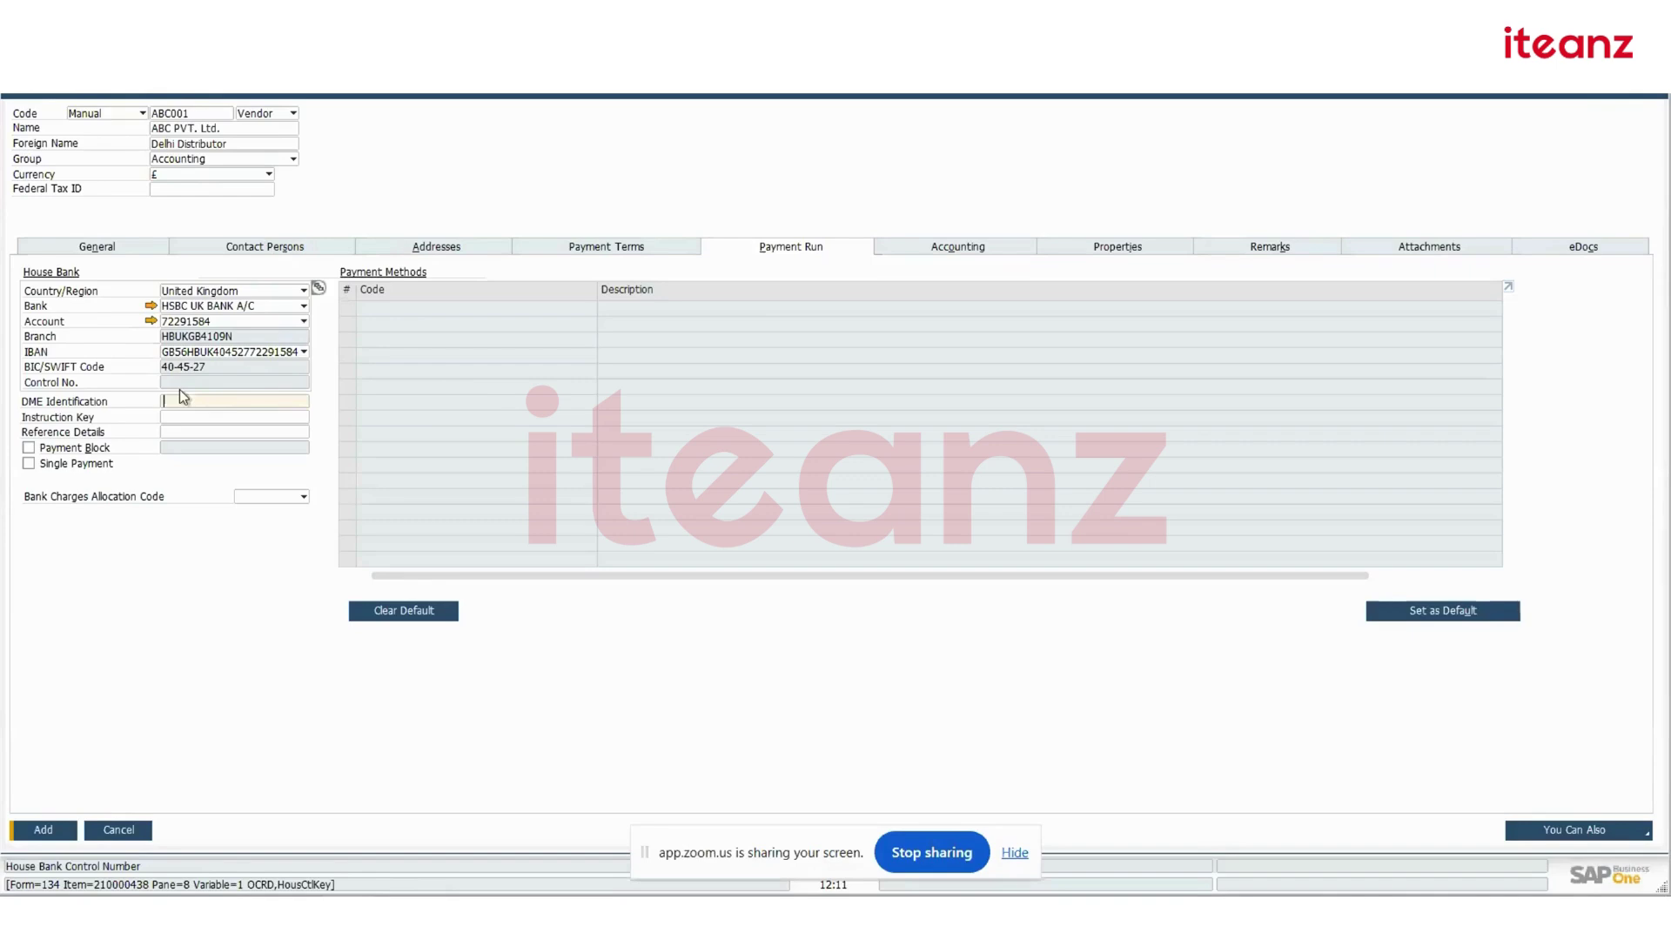
{"action": "left_click", "coordinate": [235, 313]}
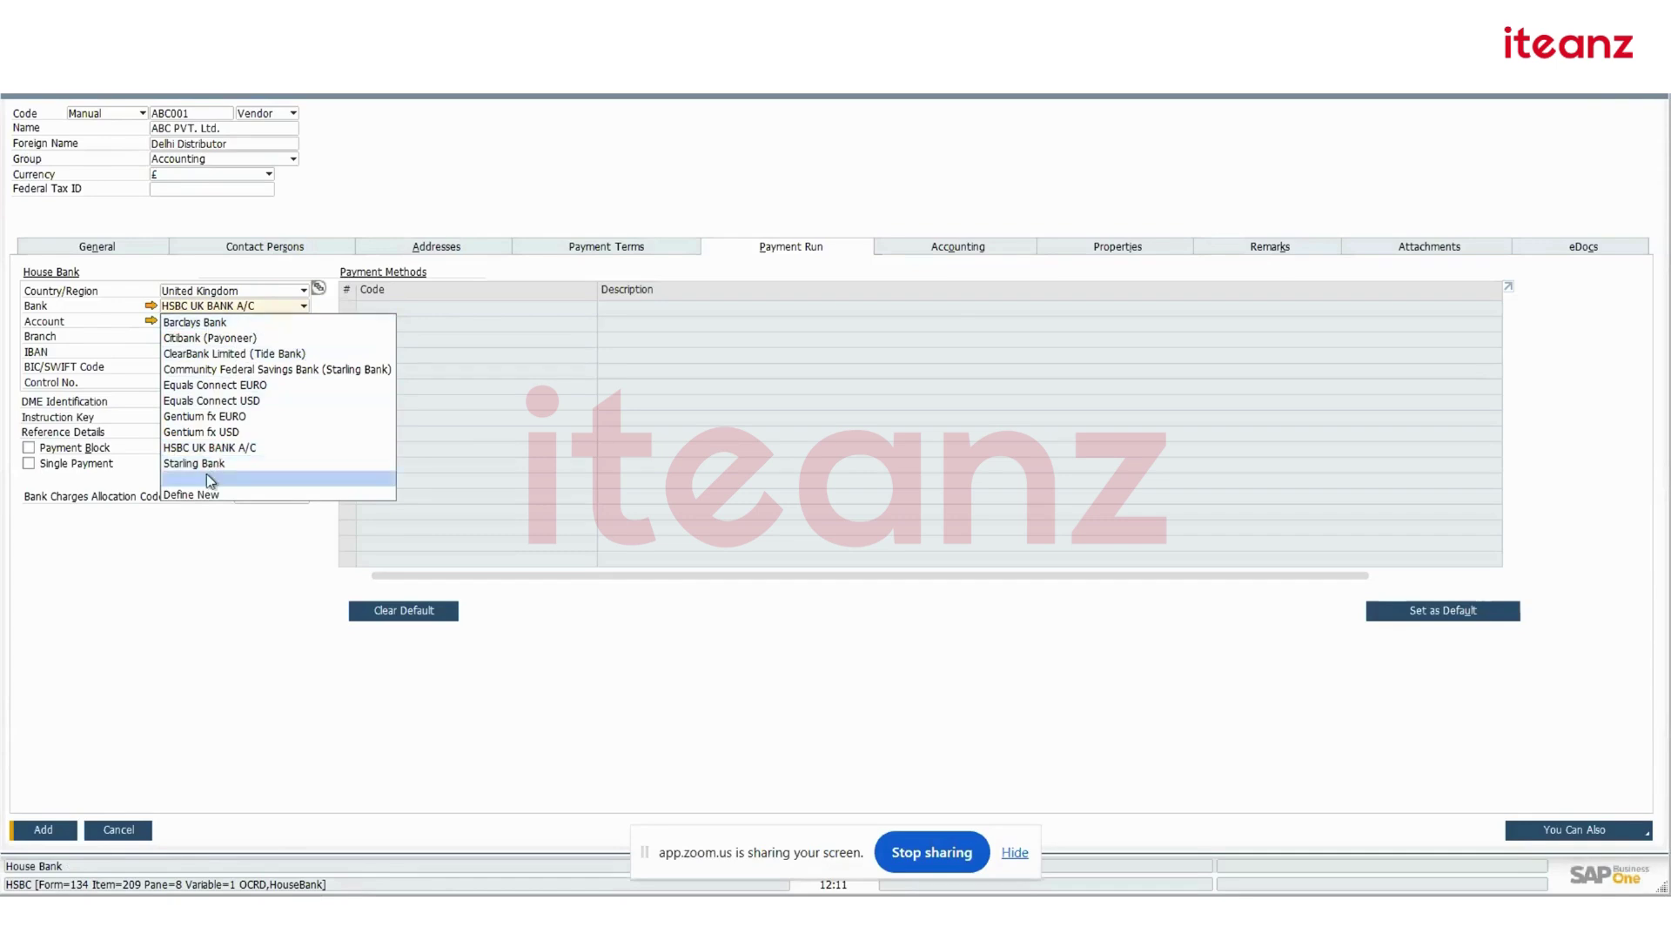
{"action": "left_click", "coordinate": [173, 570]}
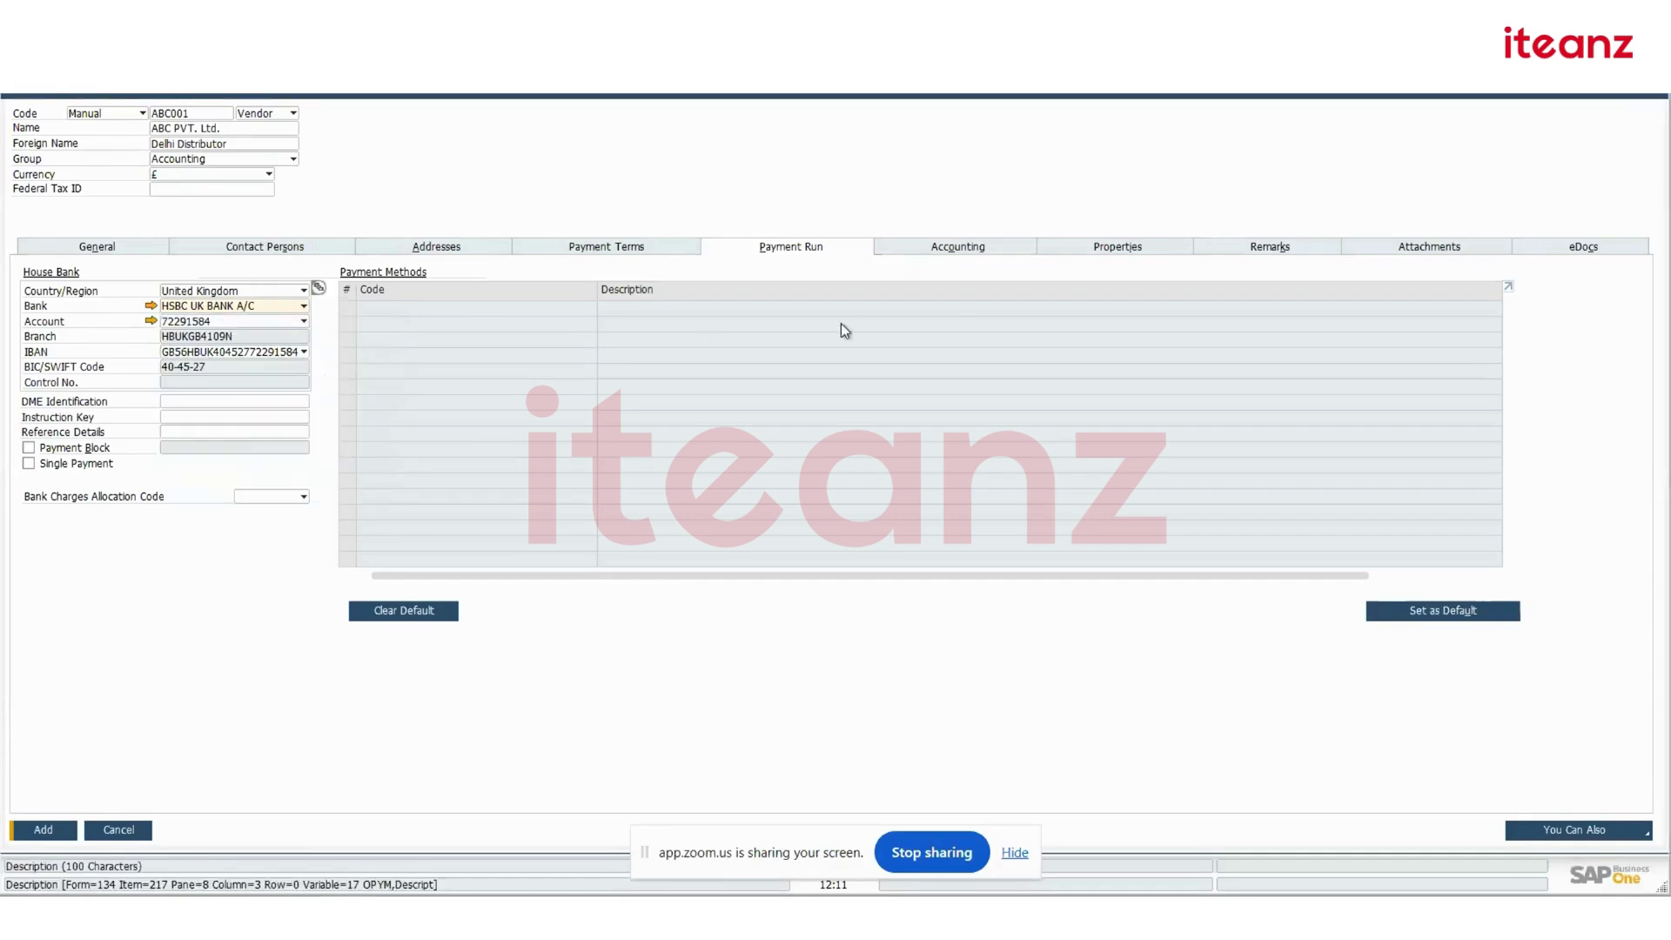
Change the business partner type to Customer in the accounting details and apply the associated payment terms
{"action": "left_click", "coordinate": [891, 250]}
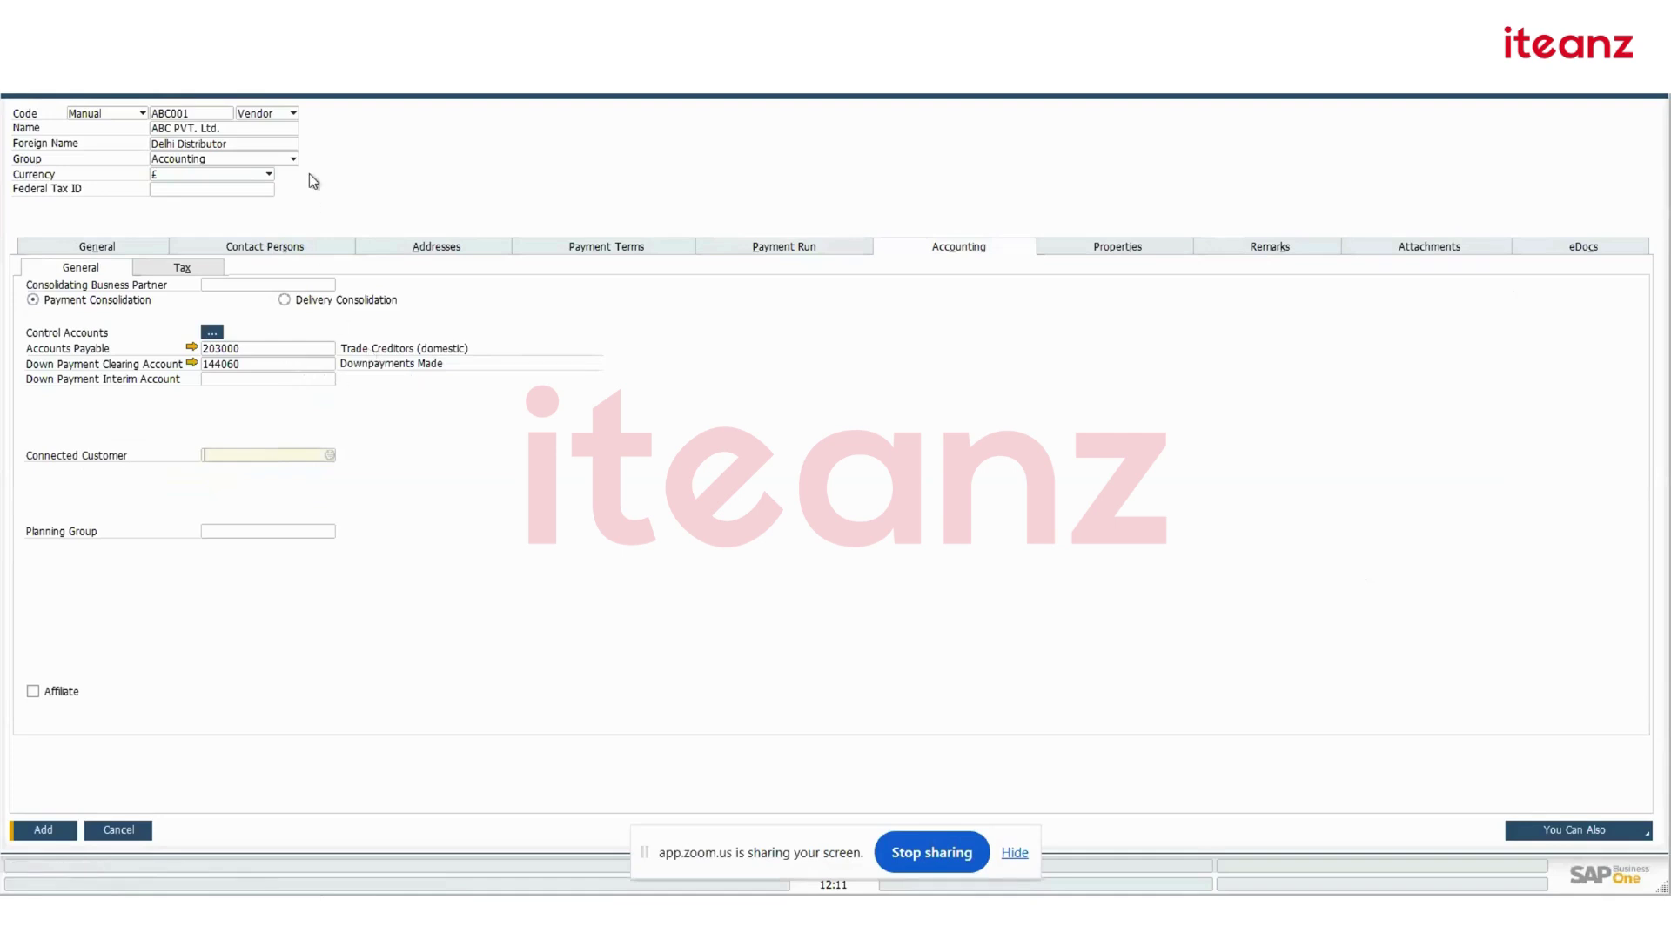
{"action": "left_click", "coordinate": [280, 113]}
{"action": "left_click", "coordinate": [278, 129]}
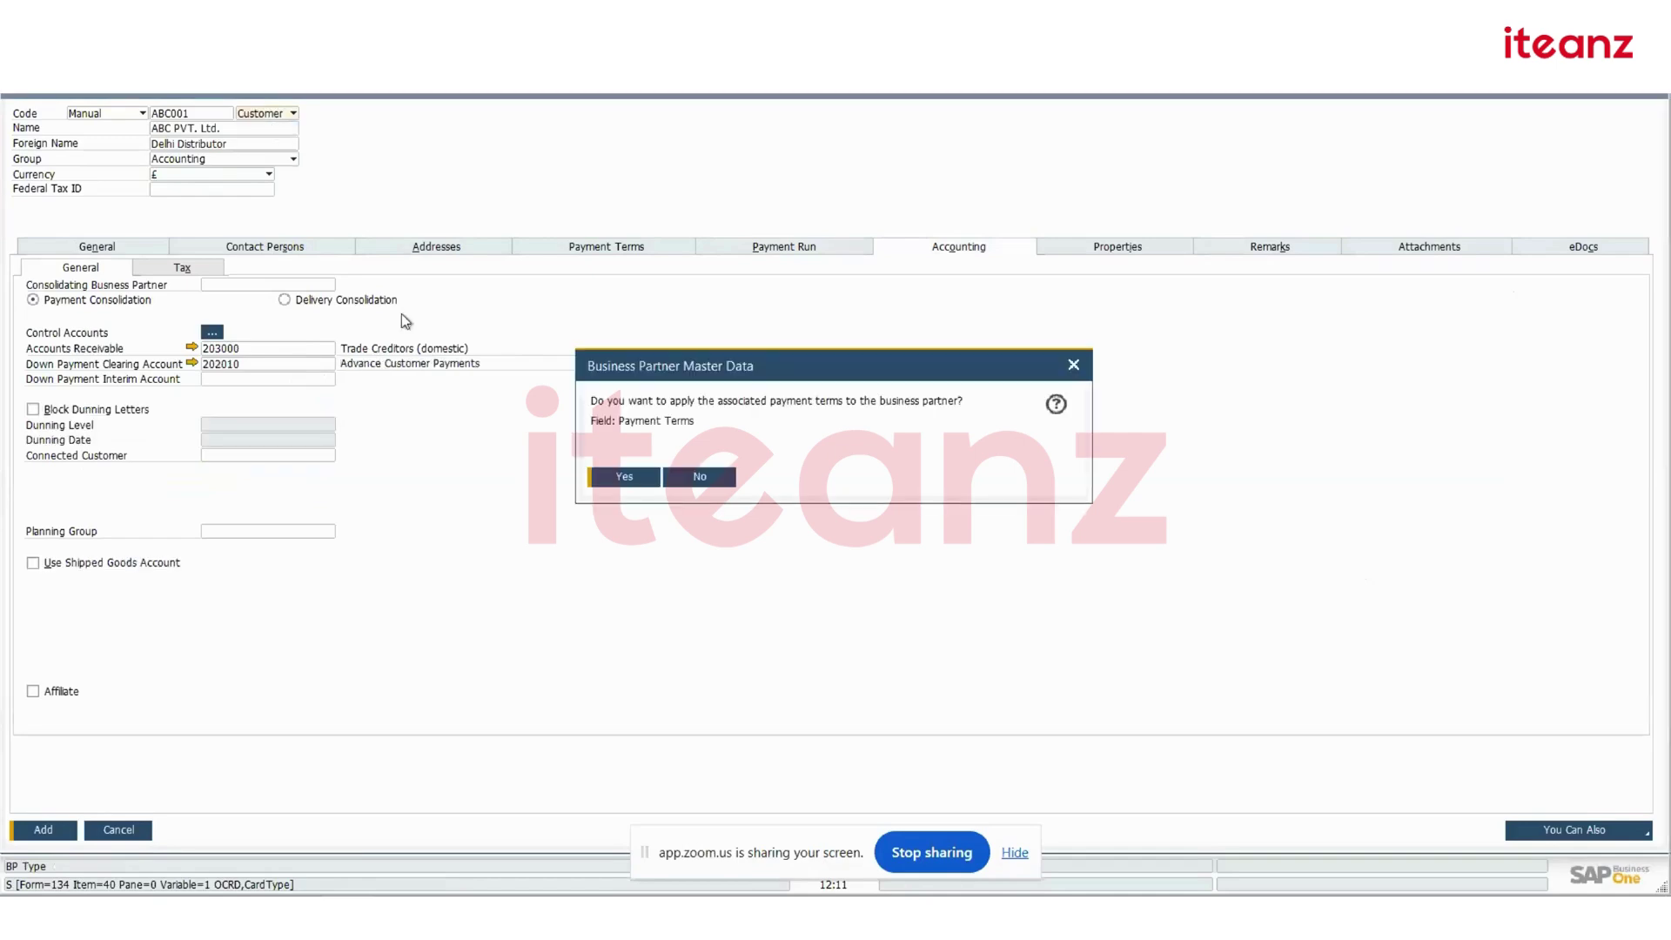
{"action": "left_click", "coordinate": [626, 477]}
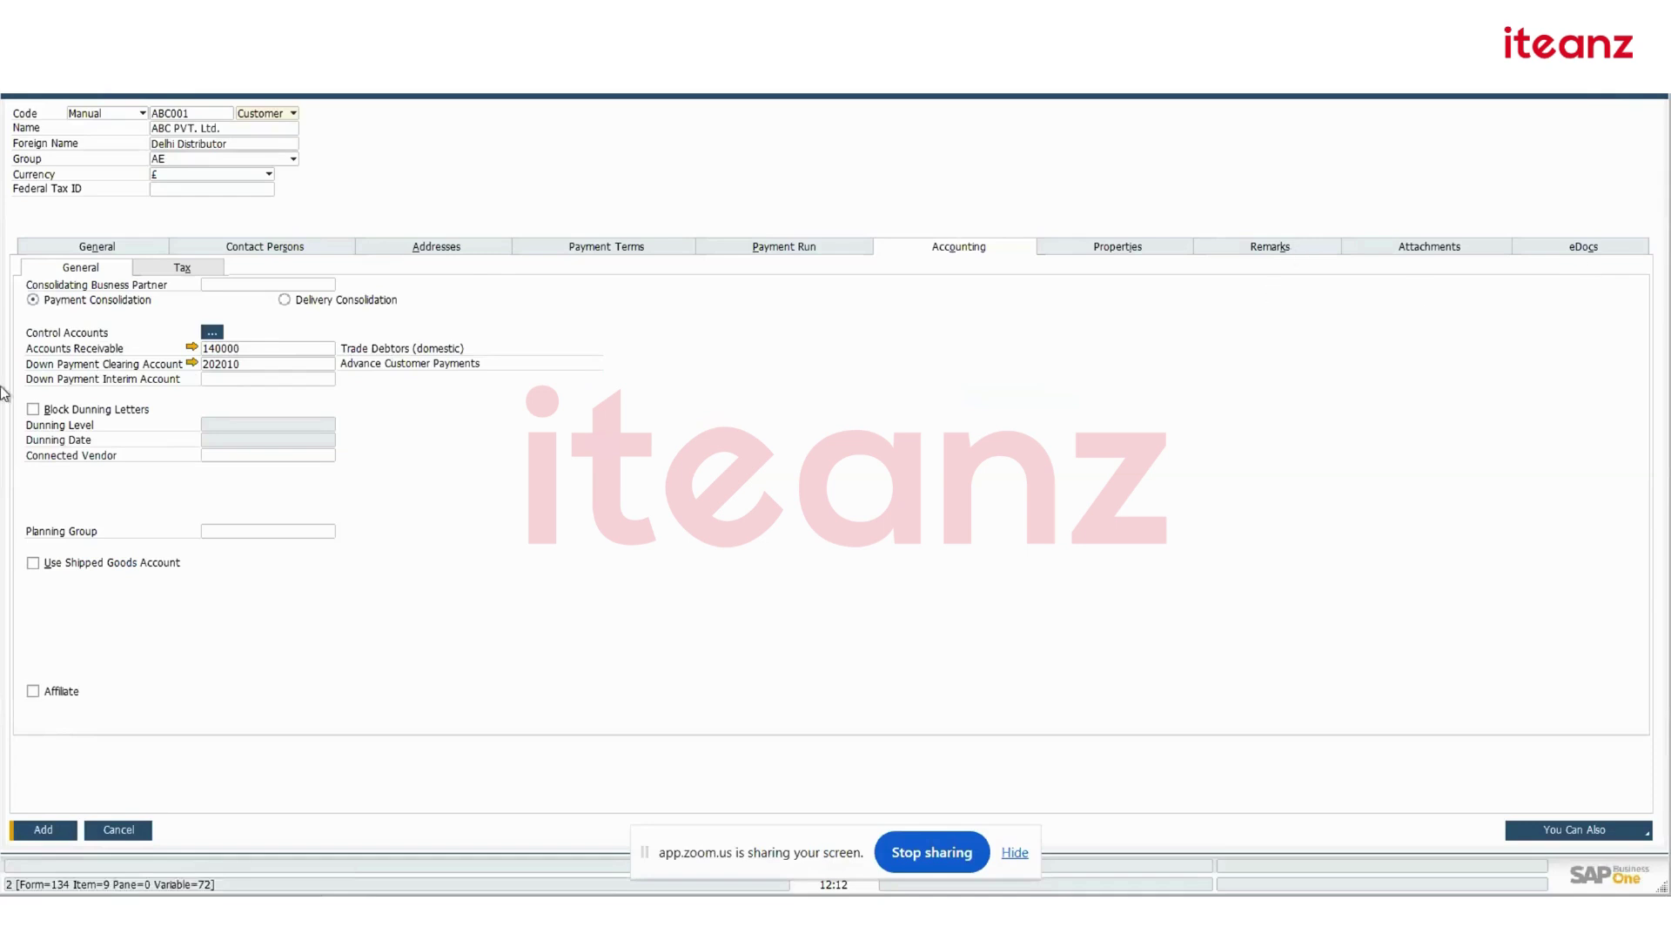
{"action": "left_click", "coordinate": [1289, 248]}
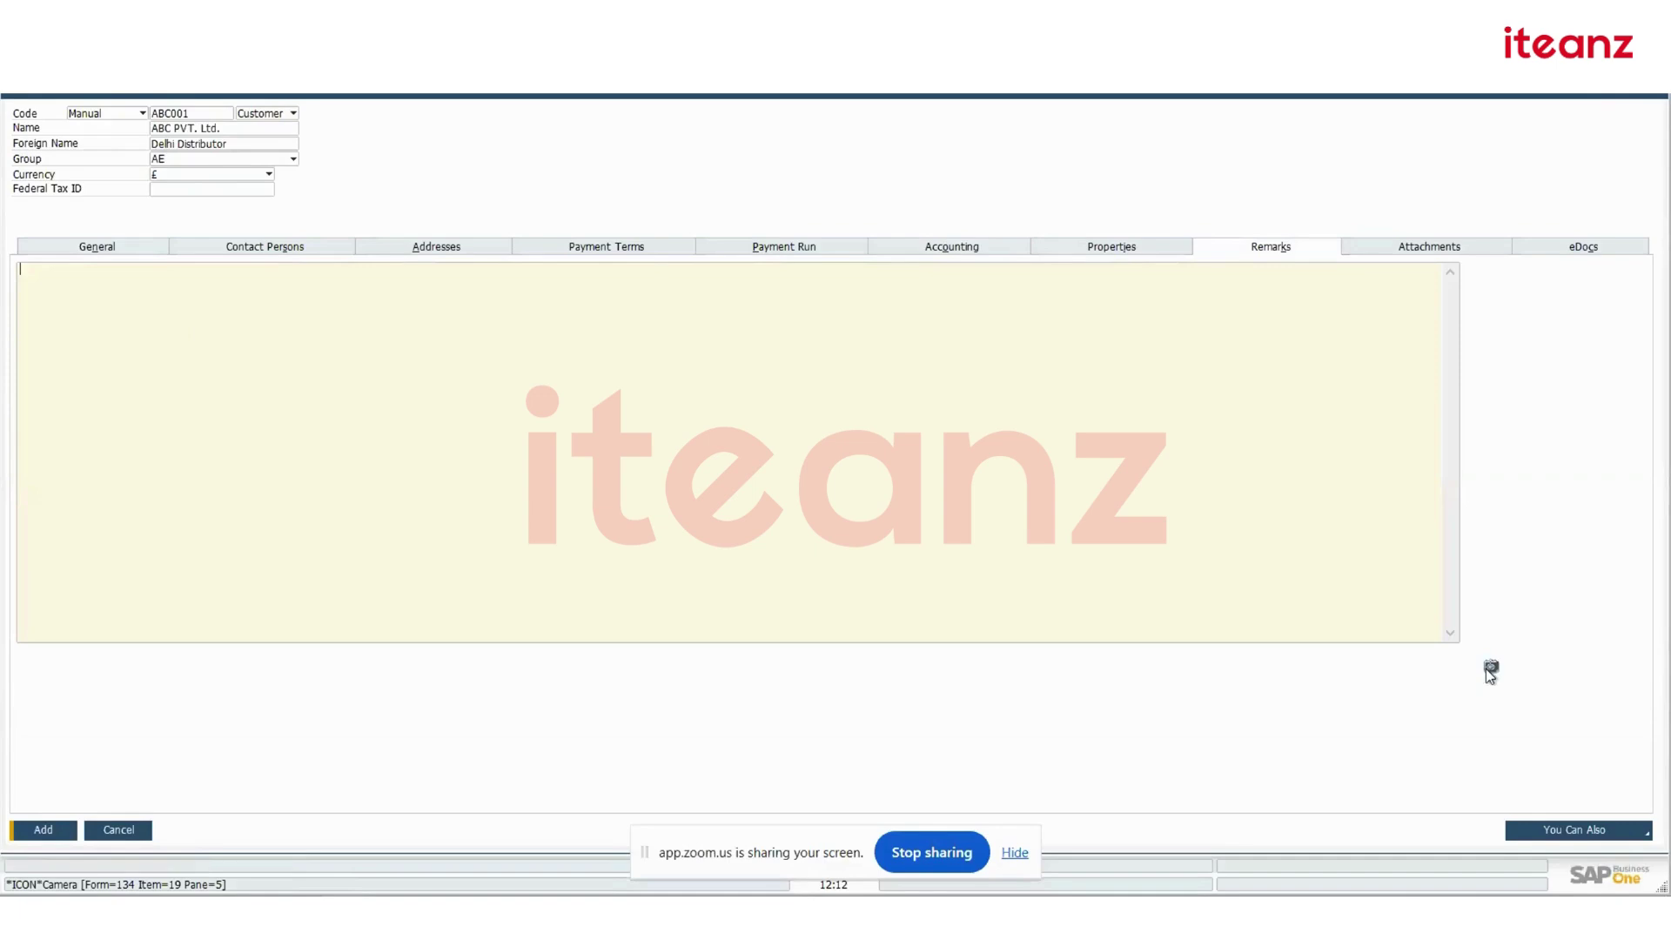
{"action": "left_click", "coordinate": [1490, 668]}
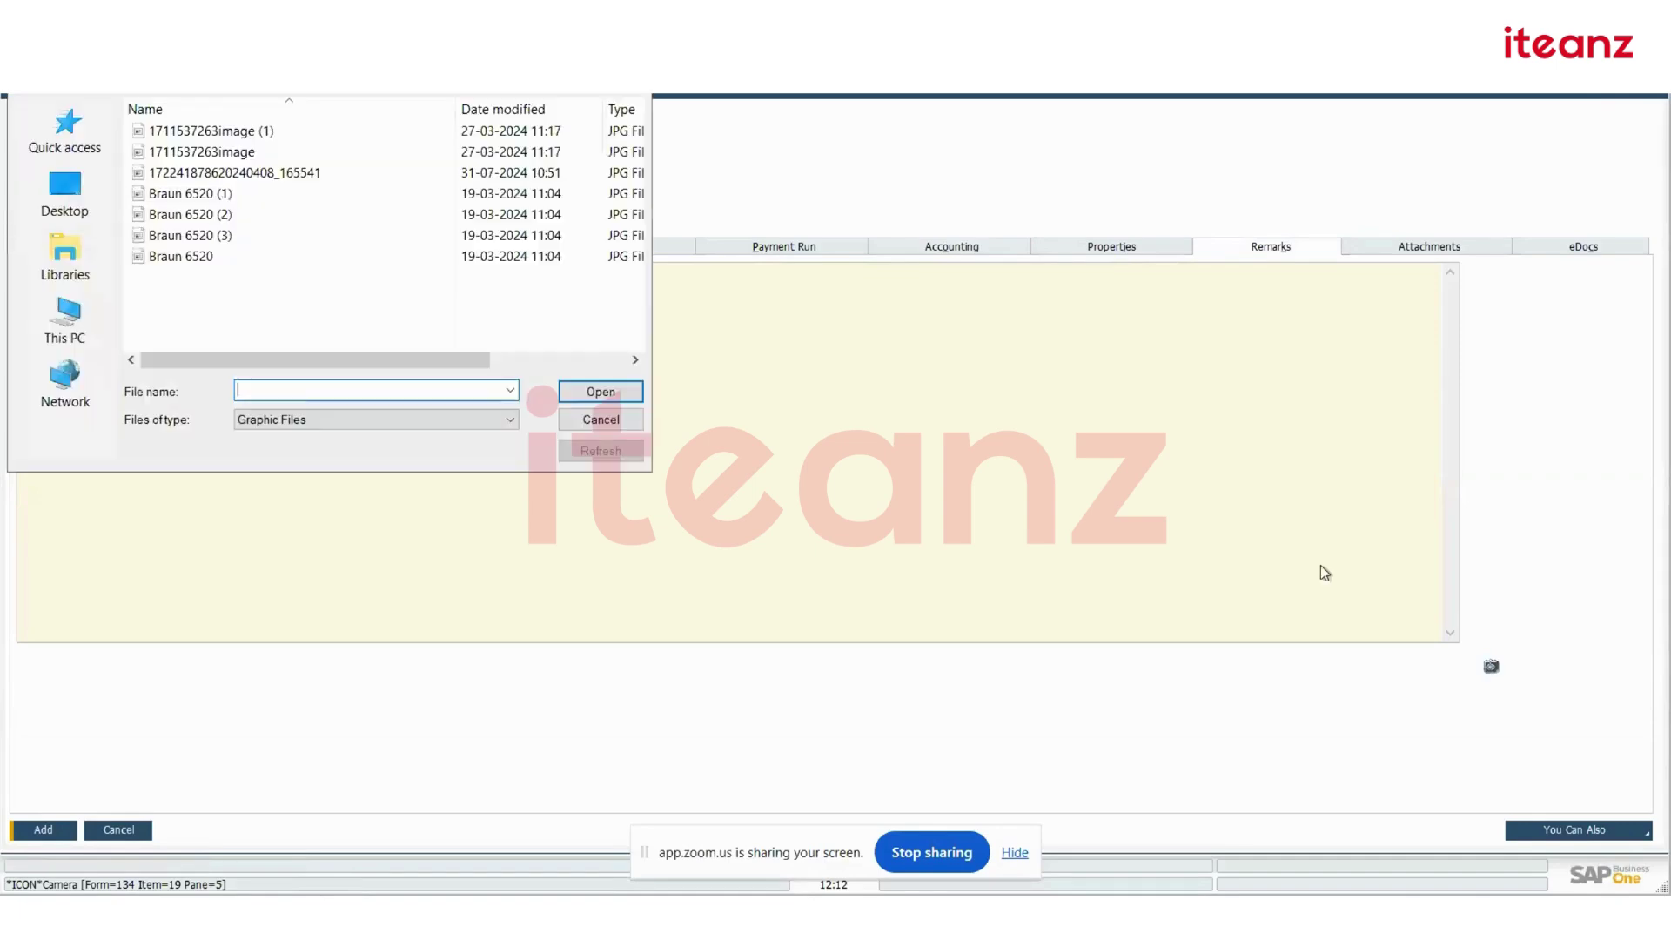
{"action": "left_click", "coordinate": [254, 150]}
{"action": "left_click", "coordinate": [616, 394]}
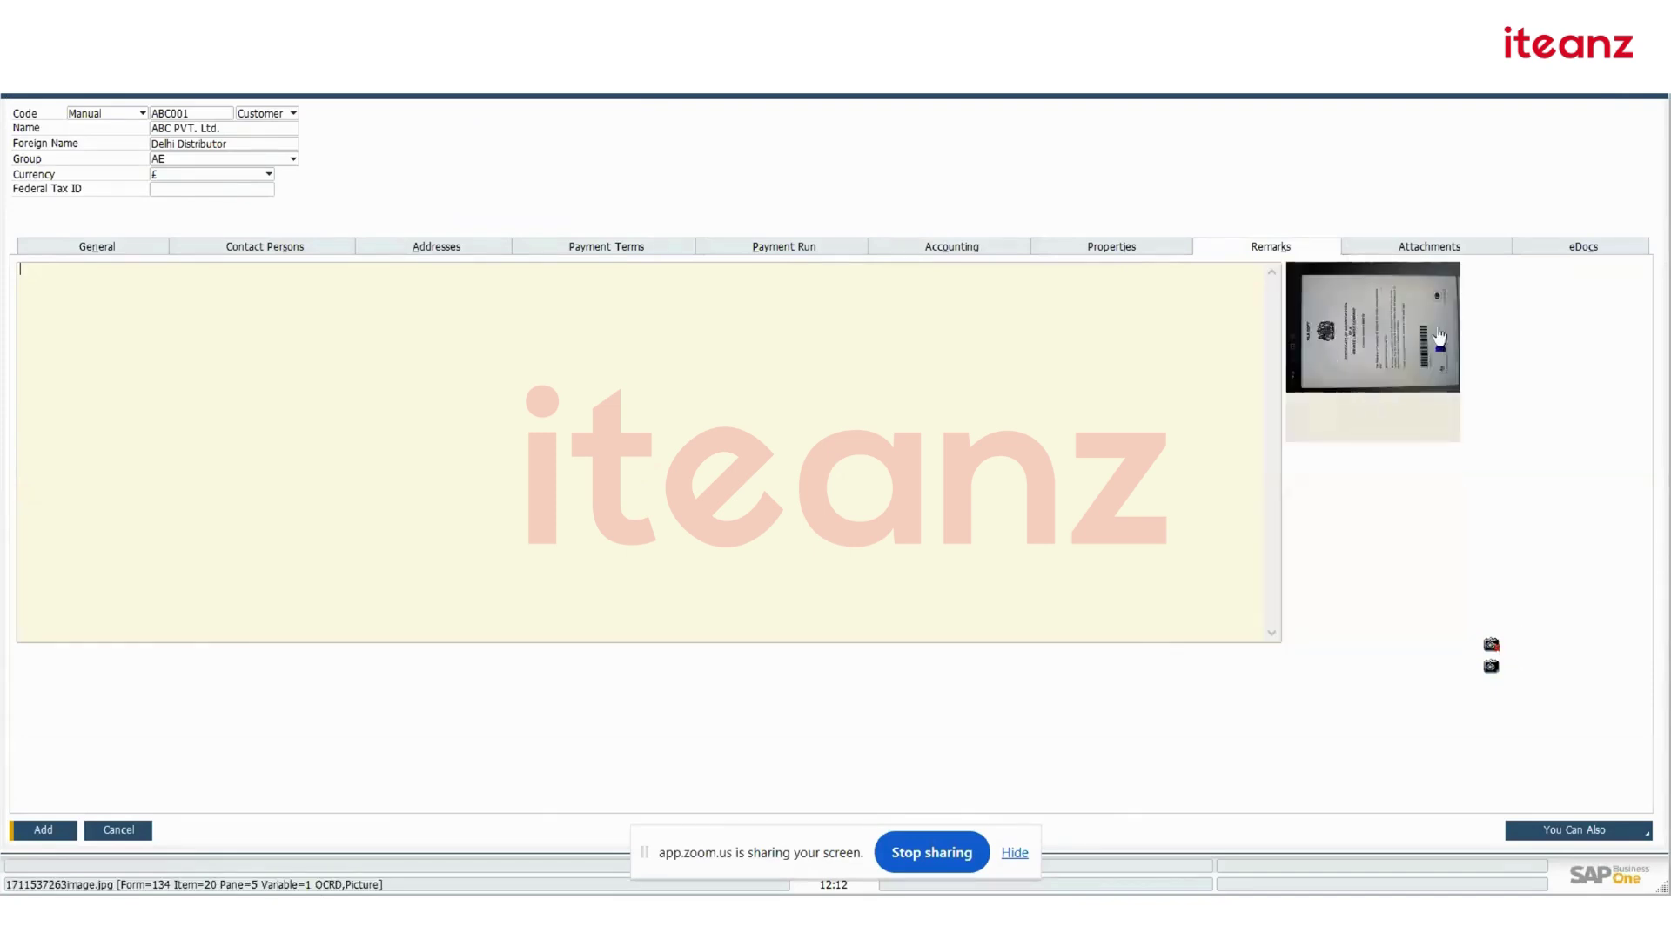
Attach the file 01-08-2025 KEYPAR SALES INVOICE INV09046 to the business partner
{"action": "left_click", "coordinate": [1448, 249]}
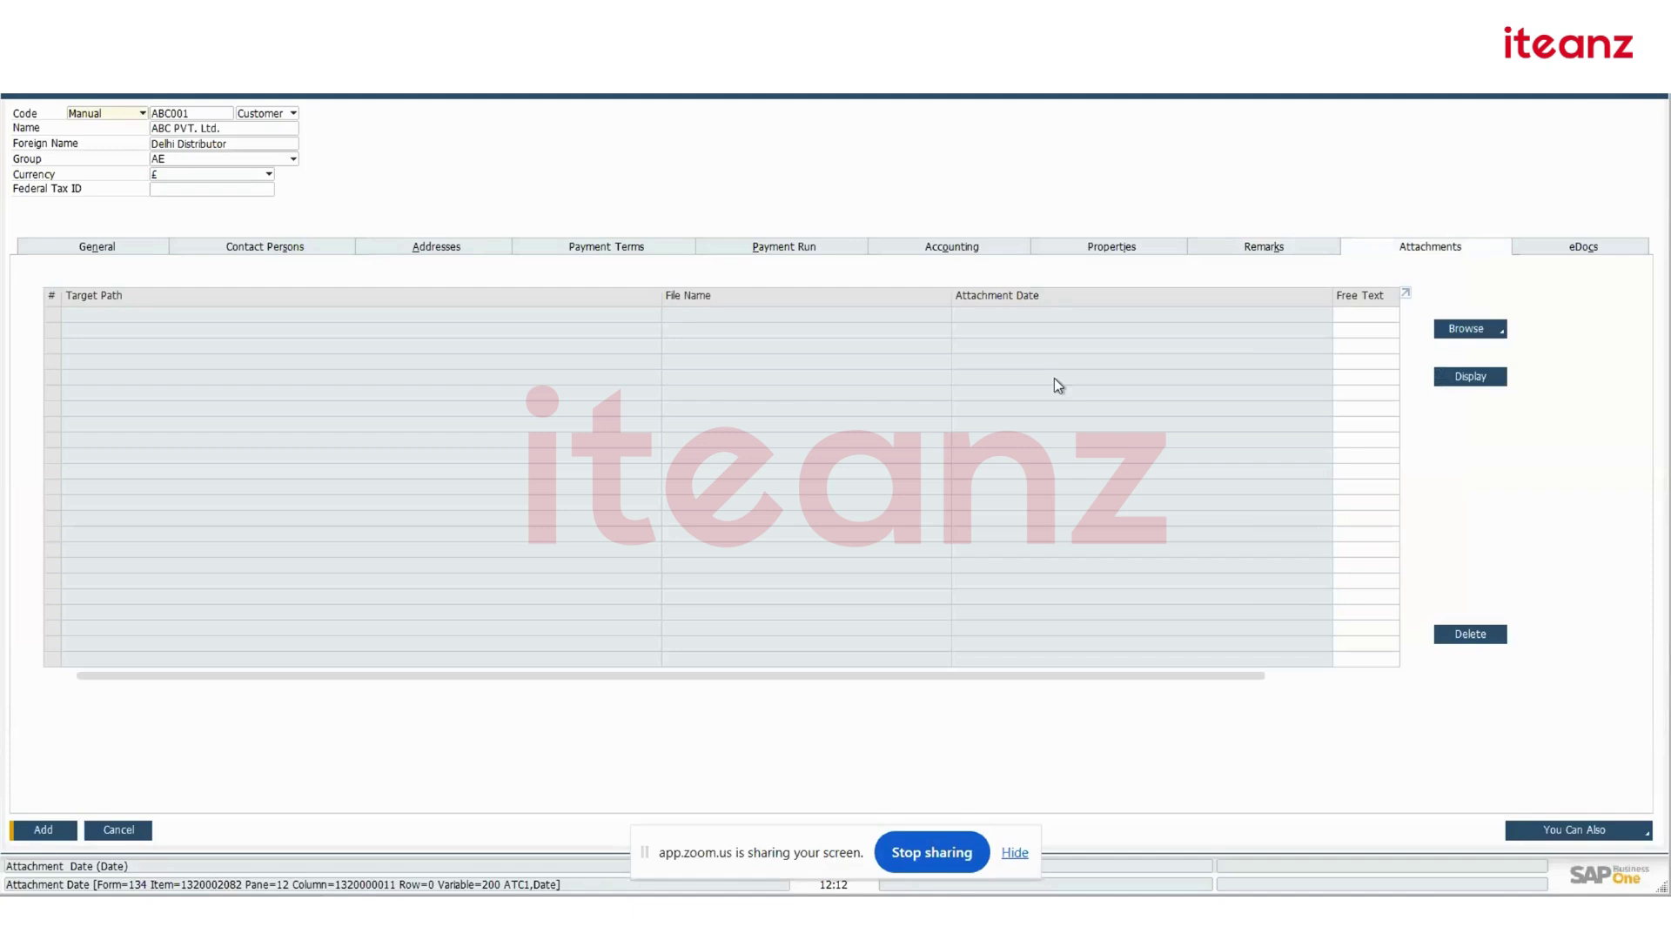
{"action": "left_click", "coordinate": [1503, 331]}
{"action": "left_click", "coordinate": [1503, 348]}
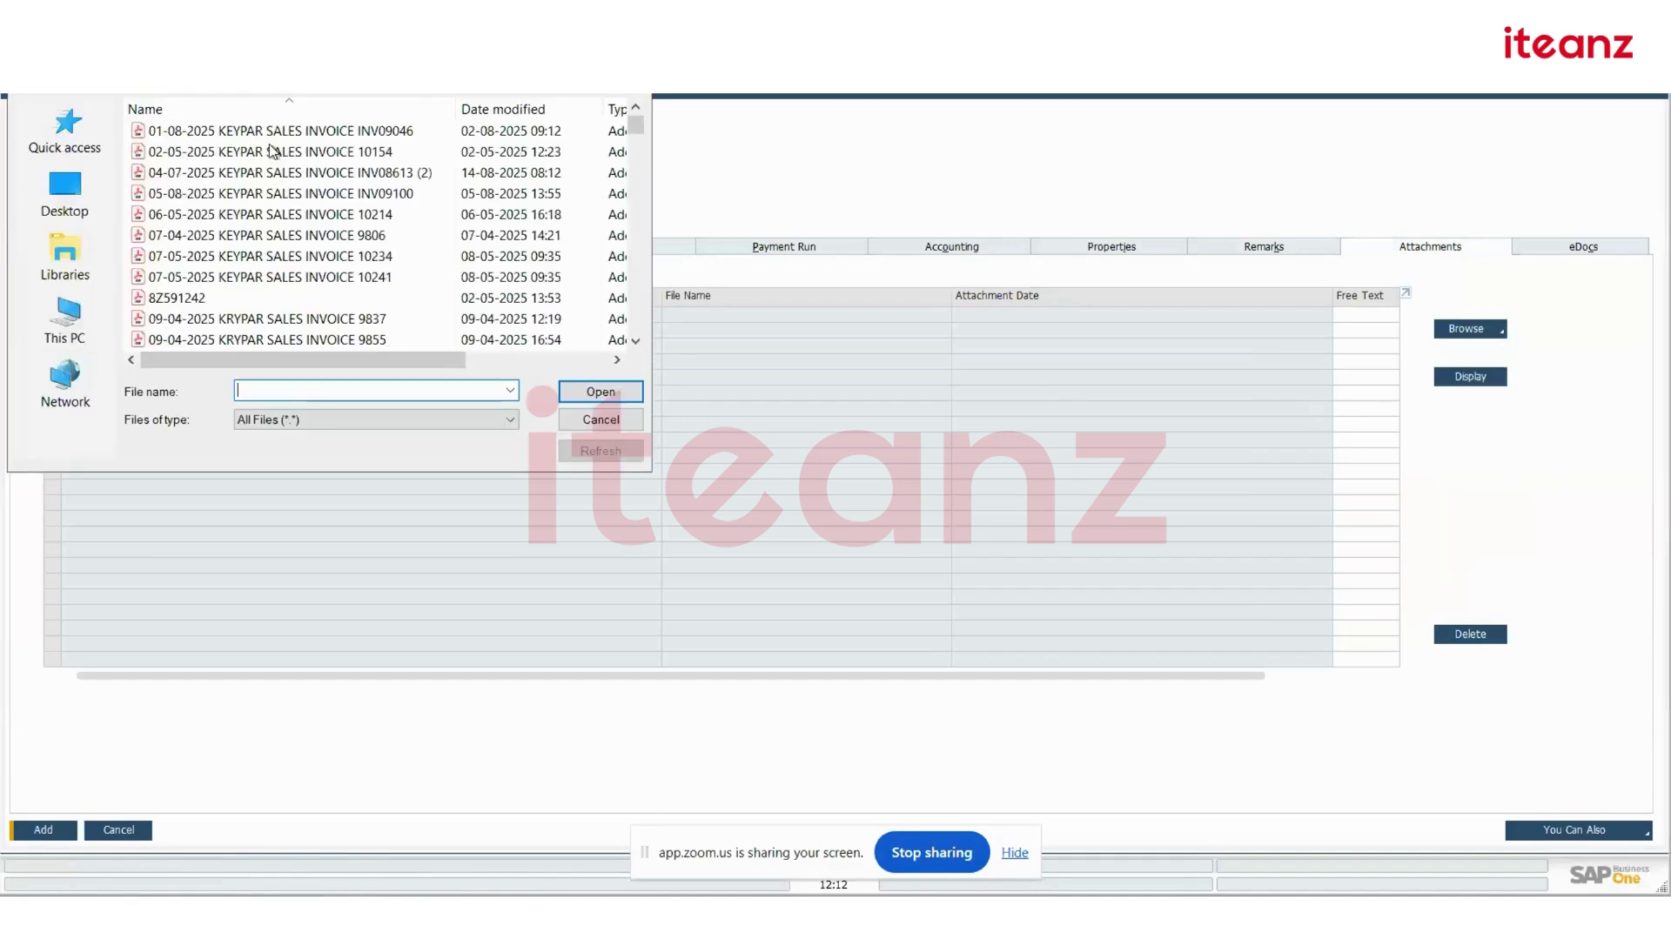
{"action": "left_click", "coordinate": [287, 130]}
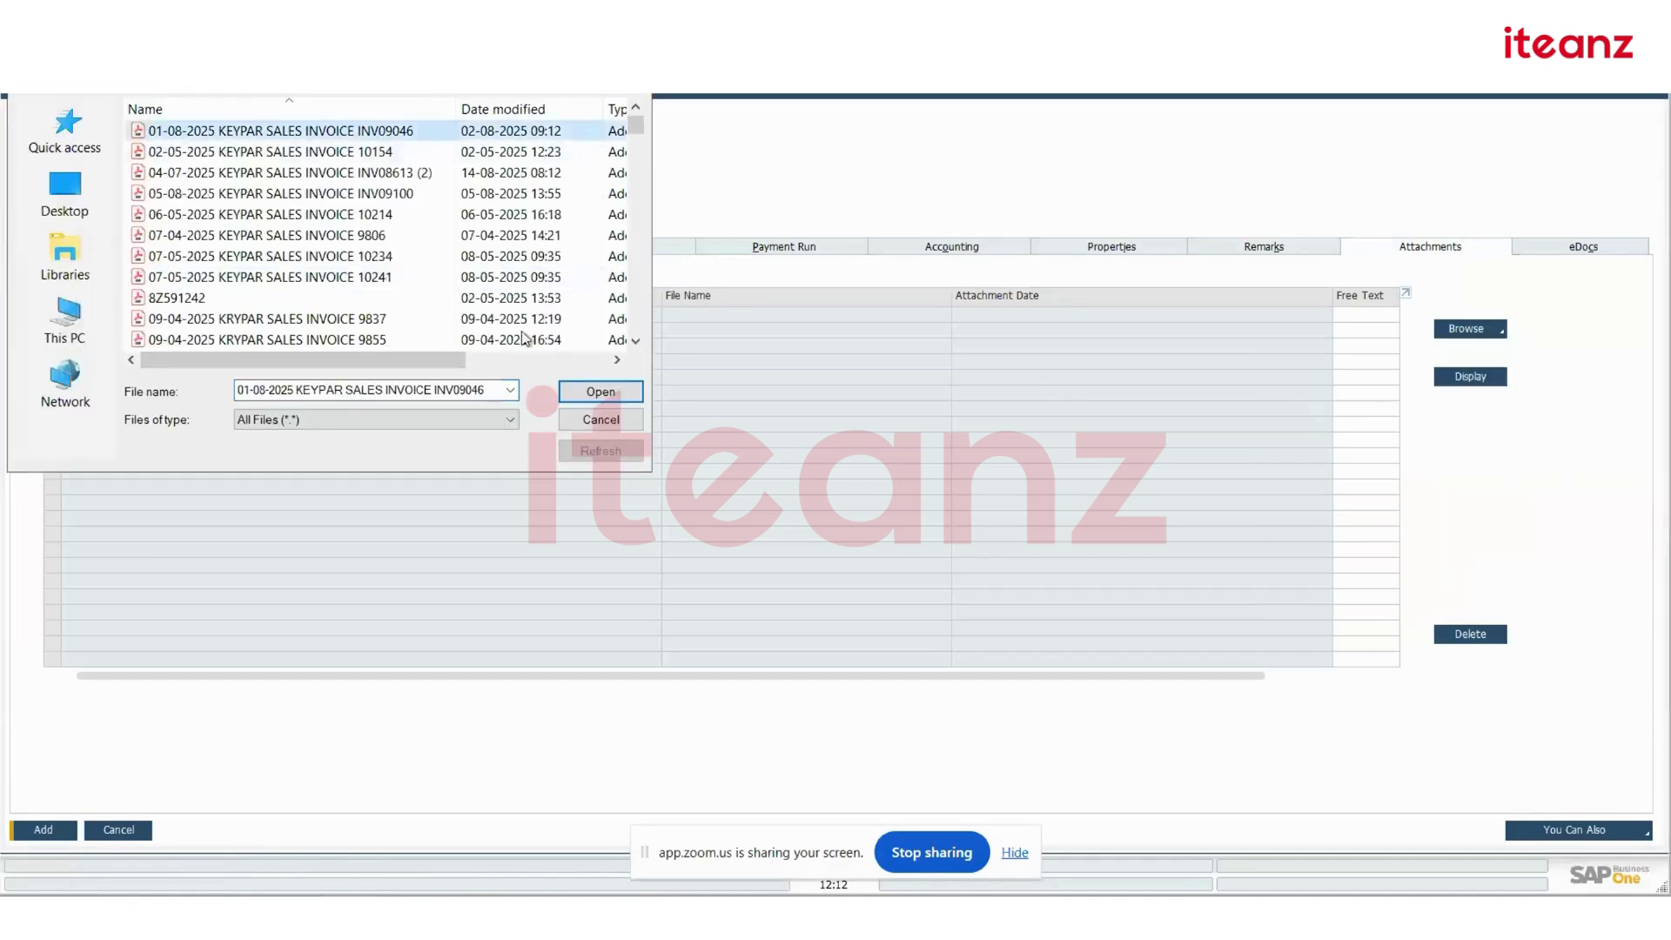
{"action": "left_click", "coordinate": [606, 389]}
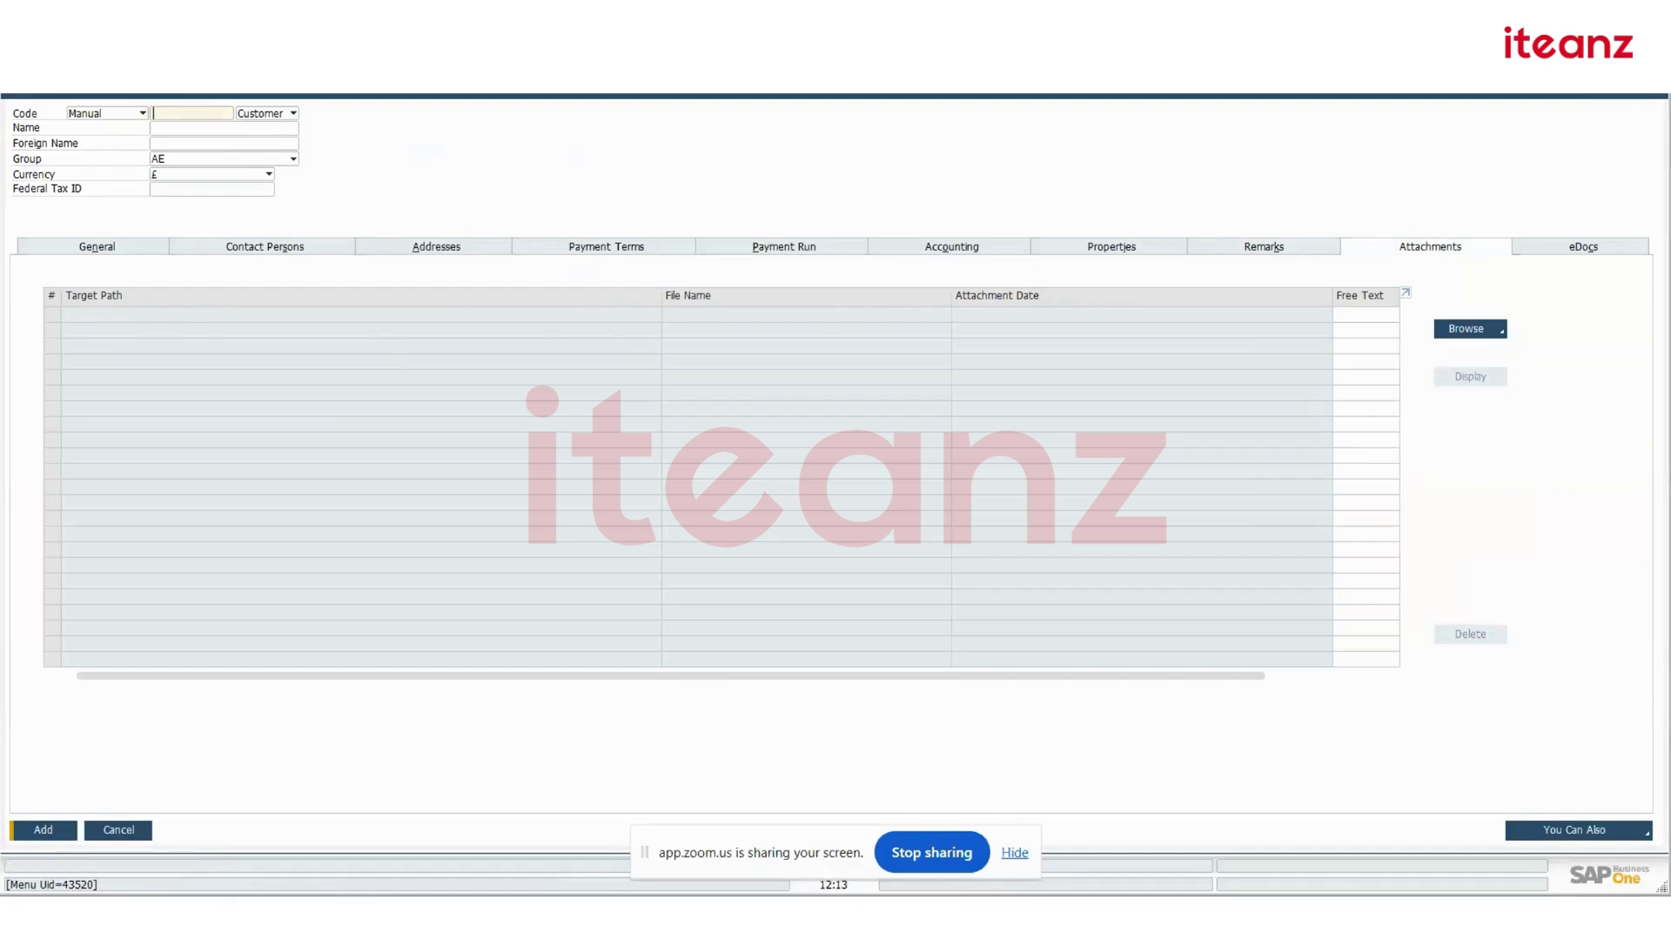
Find the business partner record ABC001
{"action": "key", "text": "ctrl+f"}
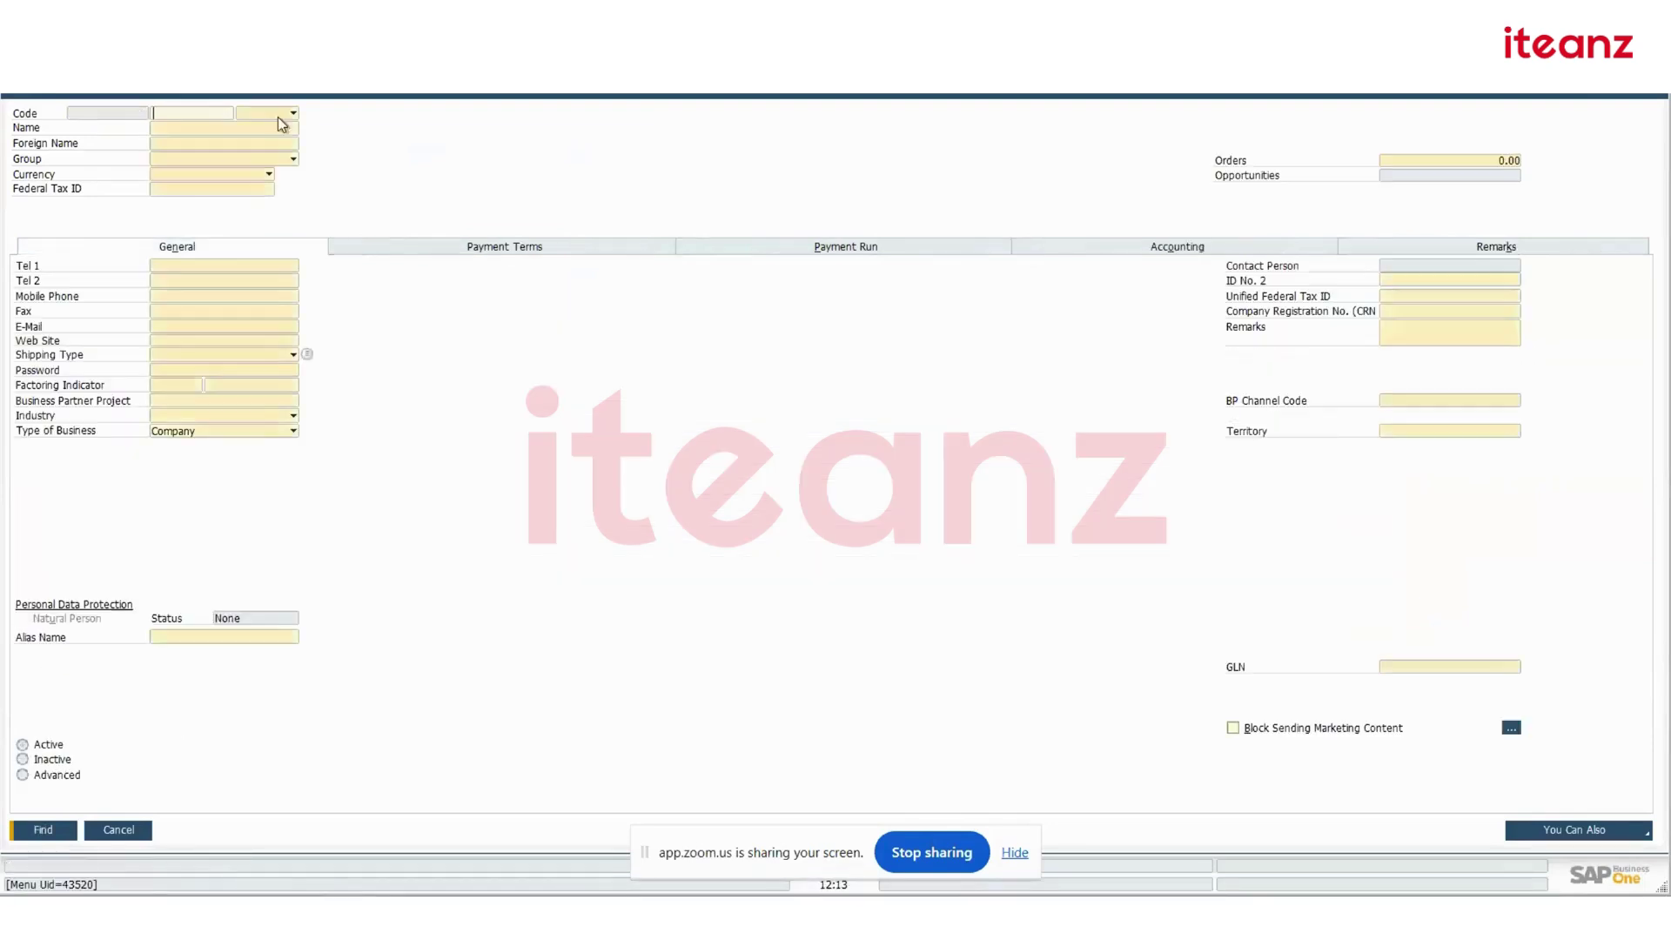
{"action": "left_click", "coordinate": [139, 145]}
{"action": "key", "text": "Return"}
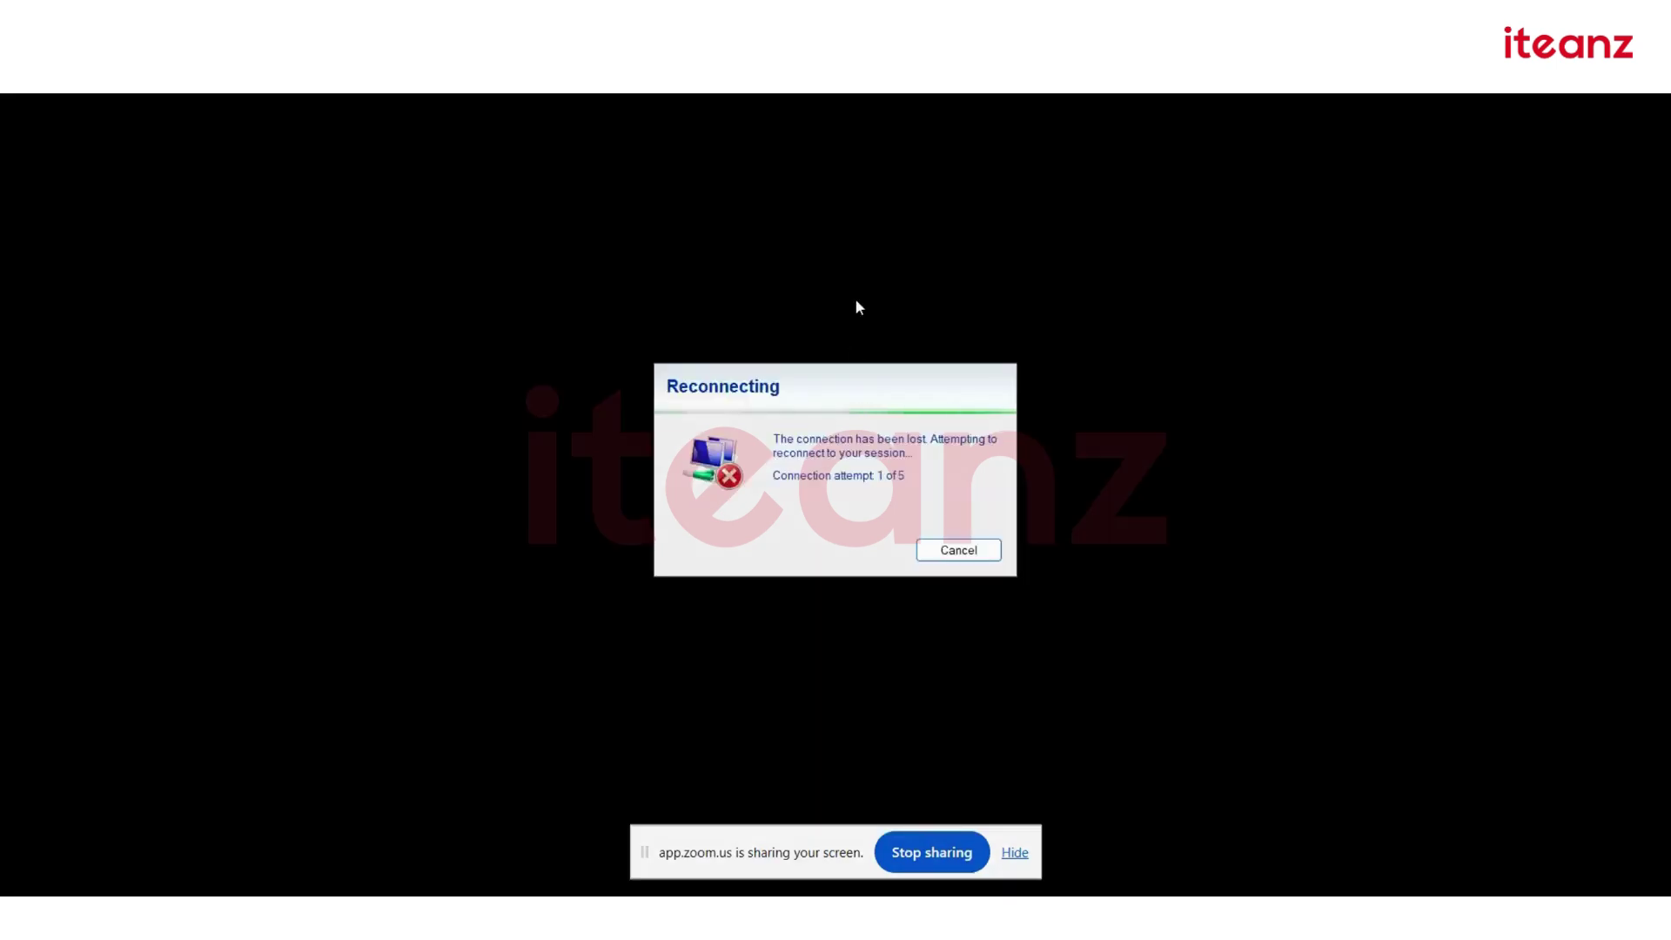
Switch from the disconnected remote session to the SAP PPT Template PDF and open the computer's Wi-Fi connection settings
{"action": "key", "text": "alt+Tab"}
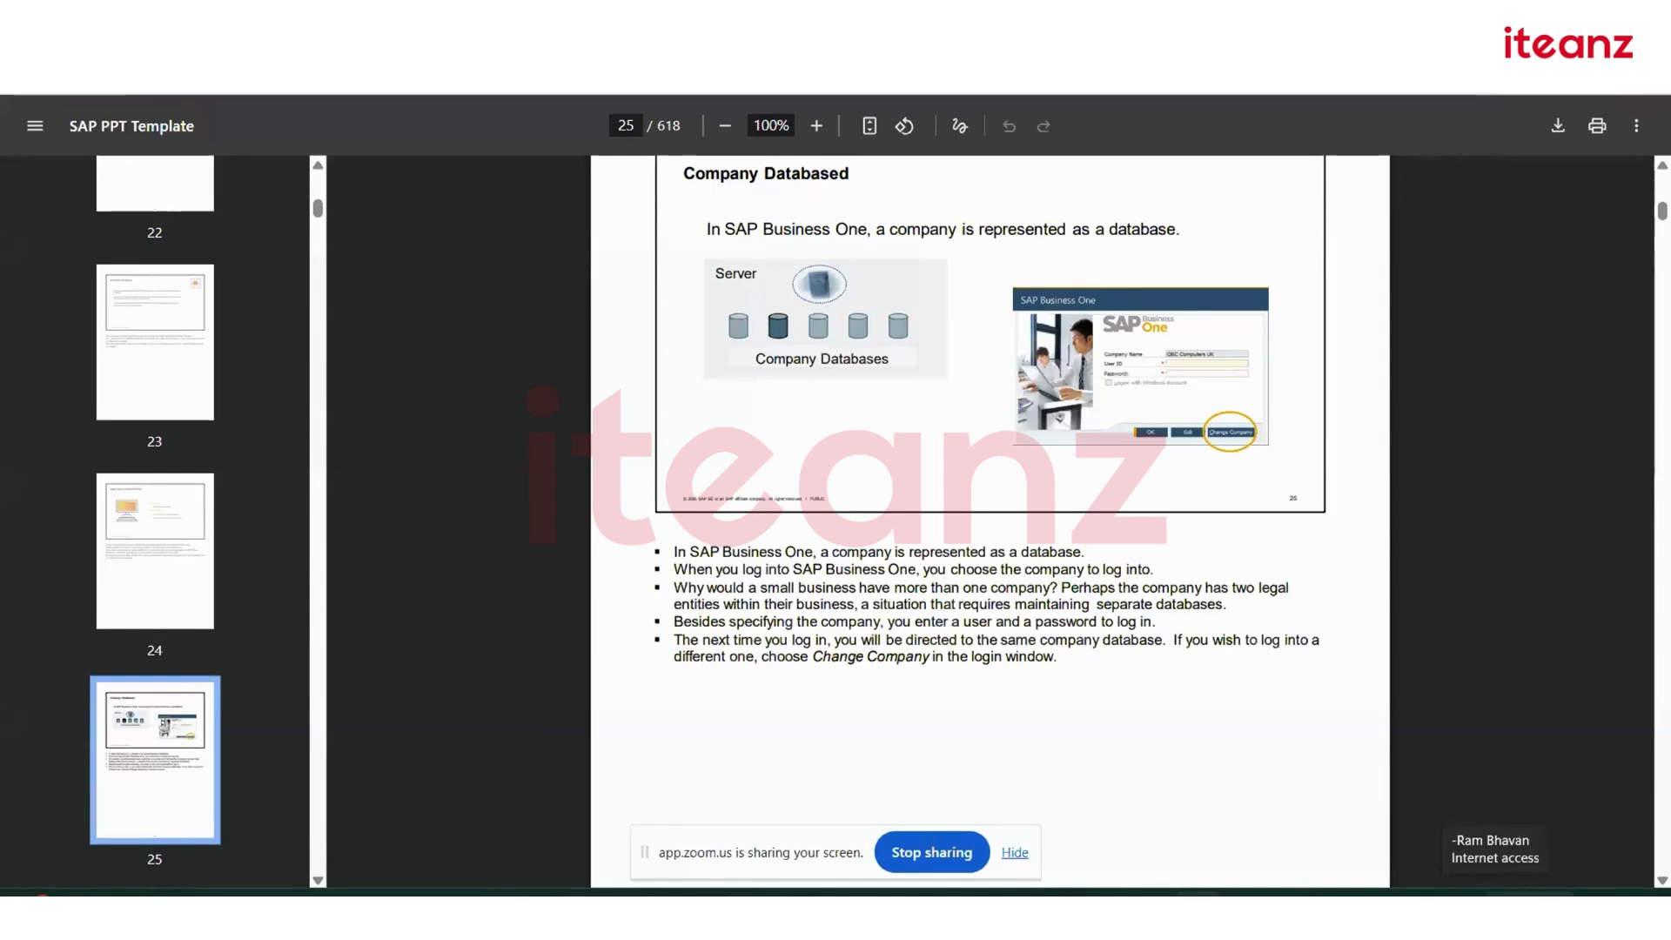
{"action": "key", "text": "super+a"}
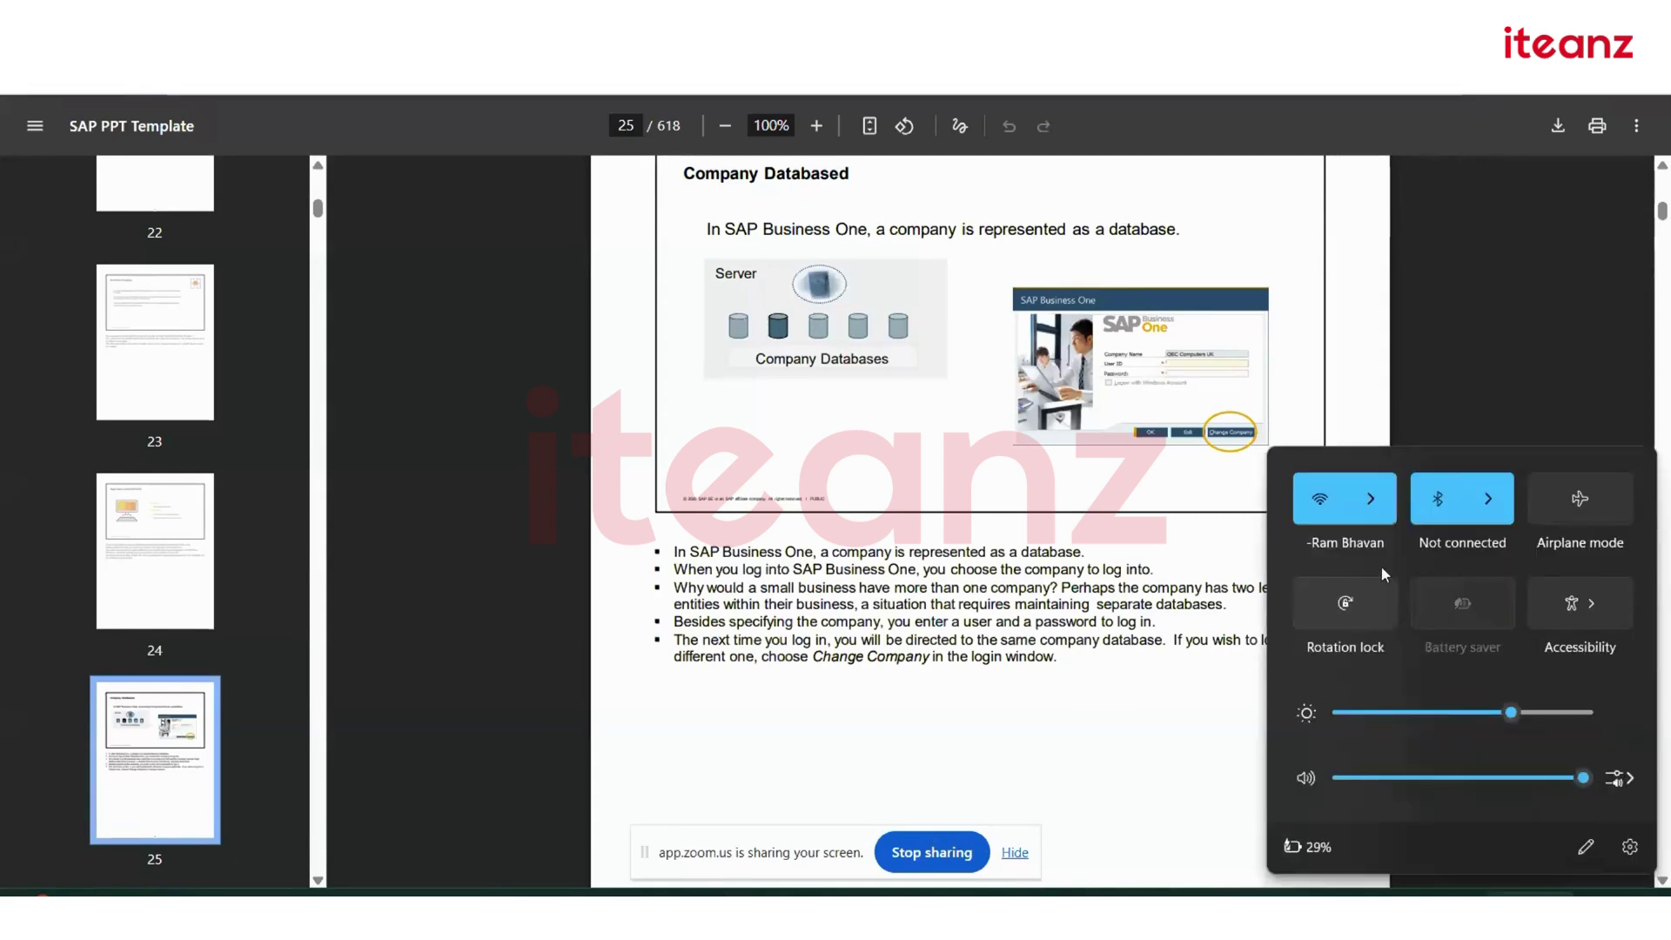
{"action": "left_click", "coordinate": [1375, 503]}
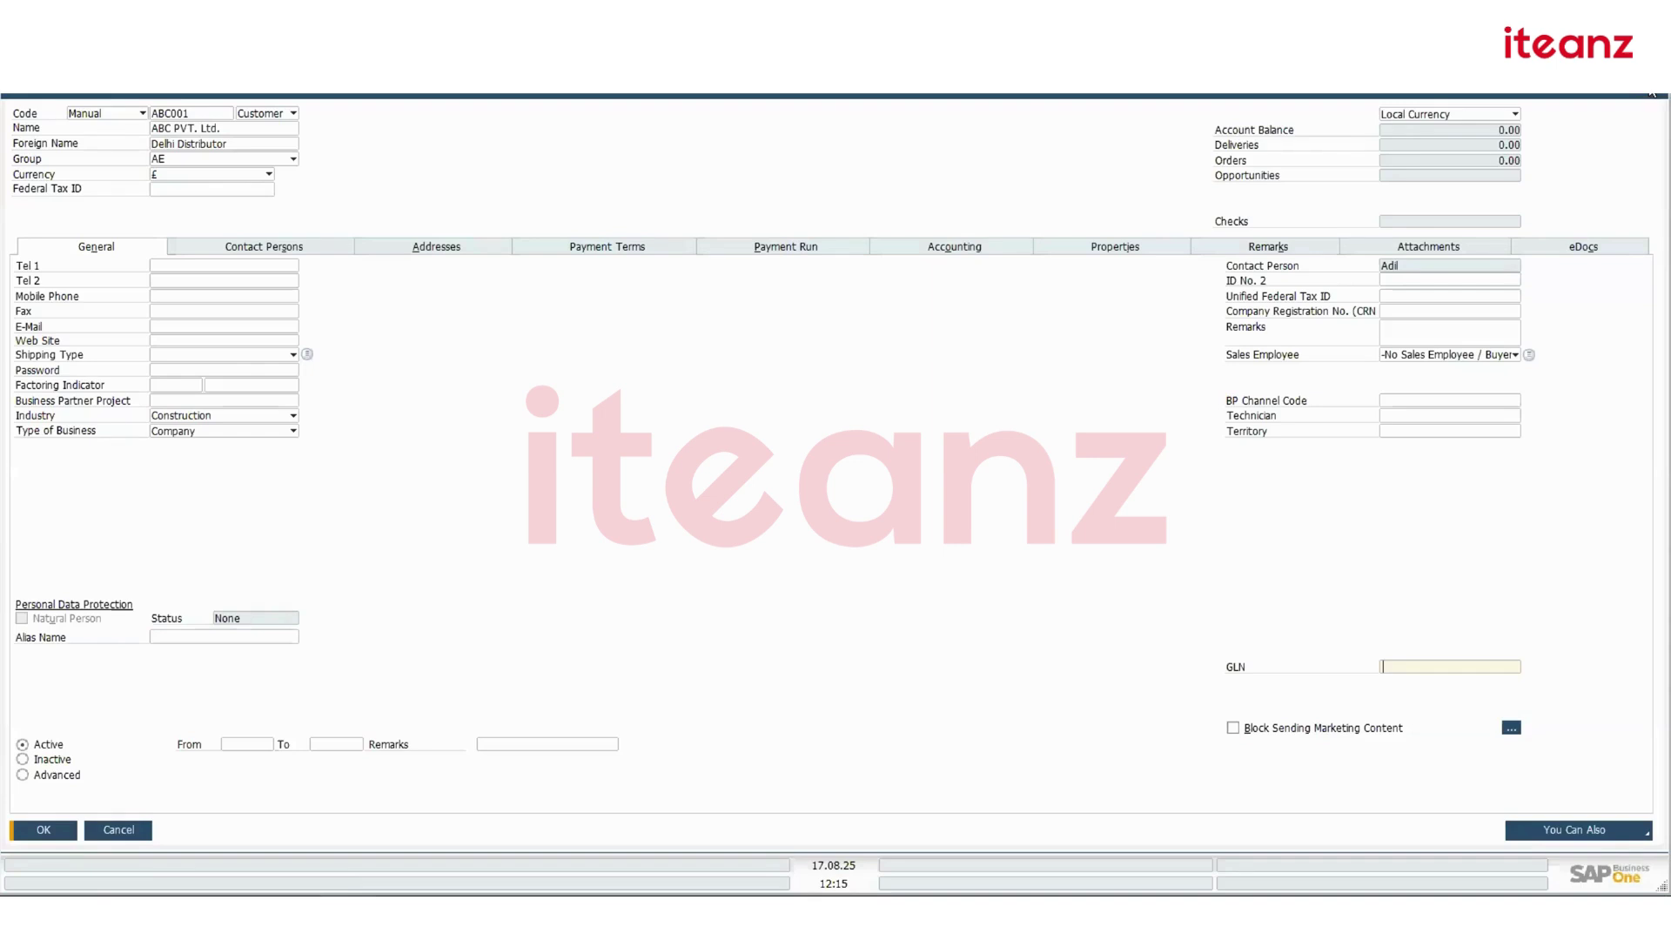
Close the business partner record, open Item Master Data from Inventory, and start a new item
{"action": "left_click", "coordinate": [1652, 92]}
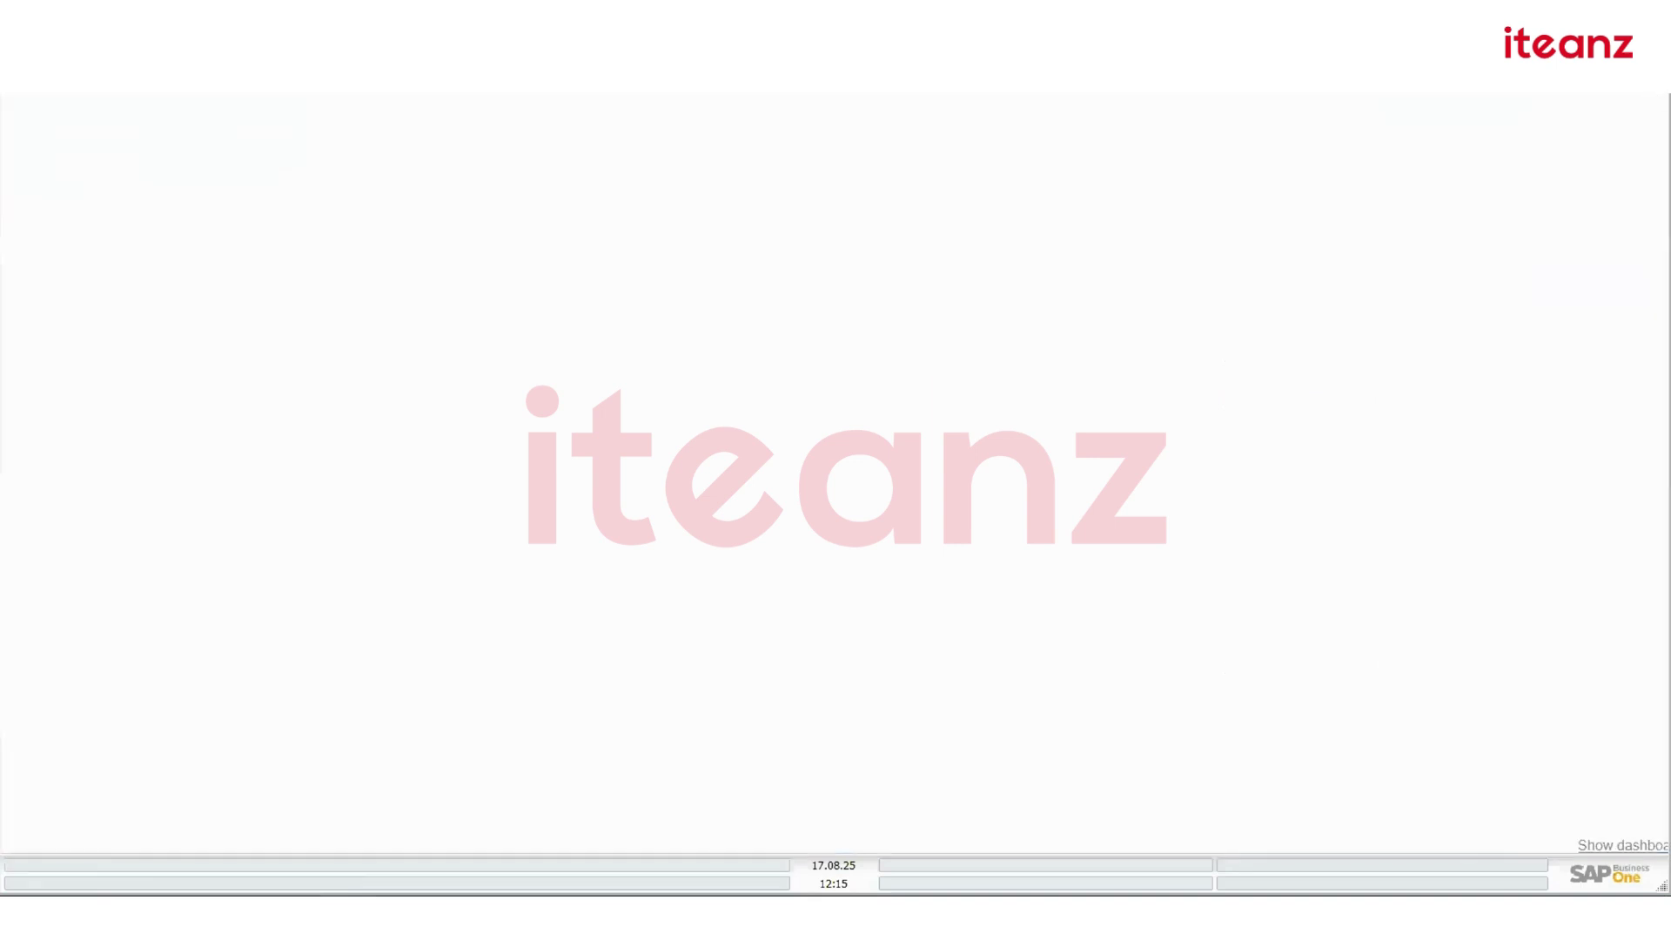
{"action": "left_click", "coordinate": [239, 43]}
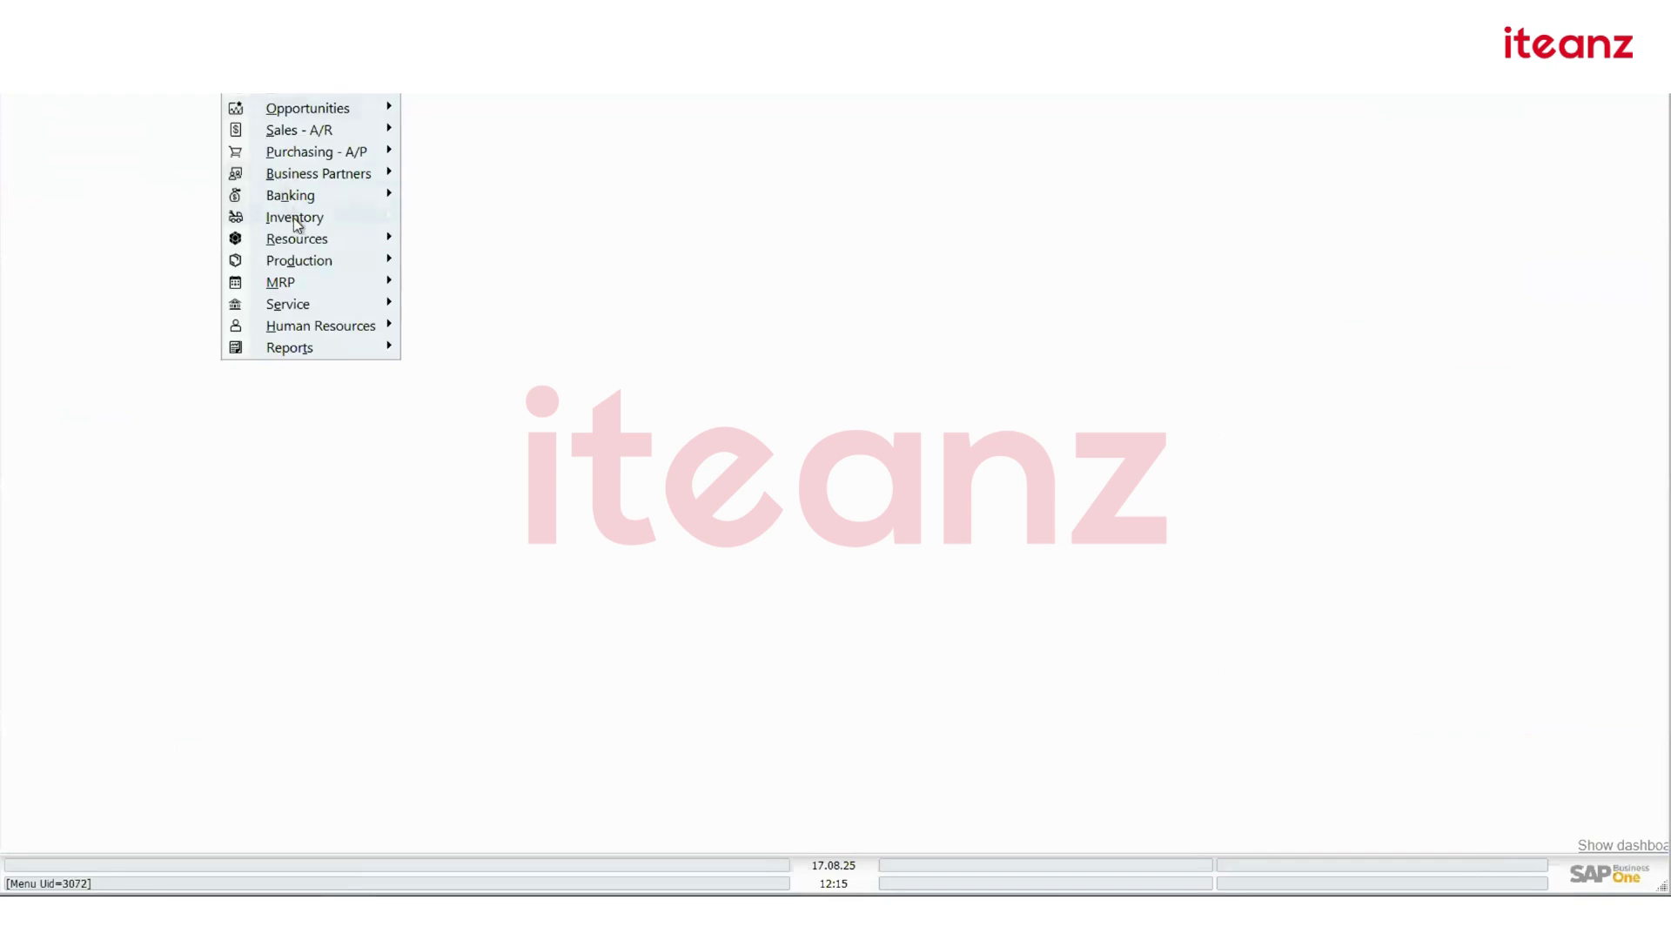
{"action": "mouse_move", "coordinate": [296, 223]}
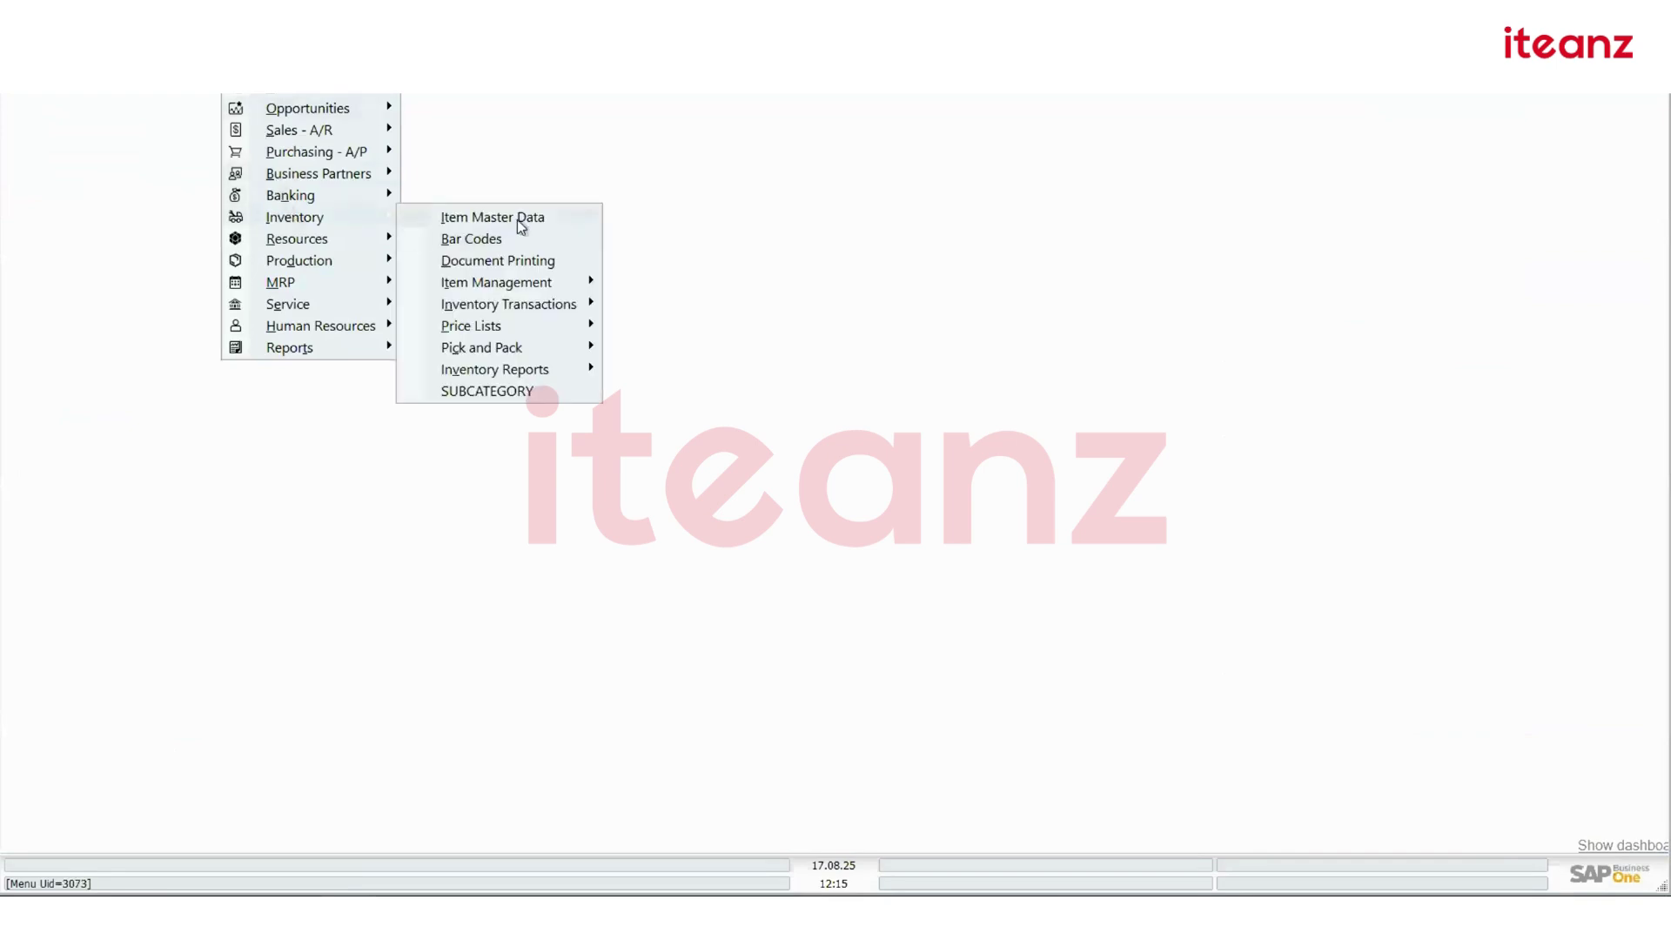
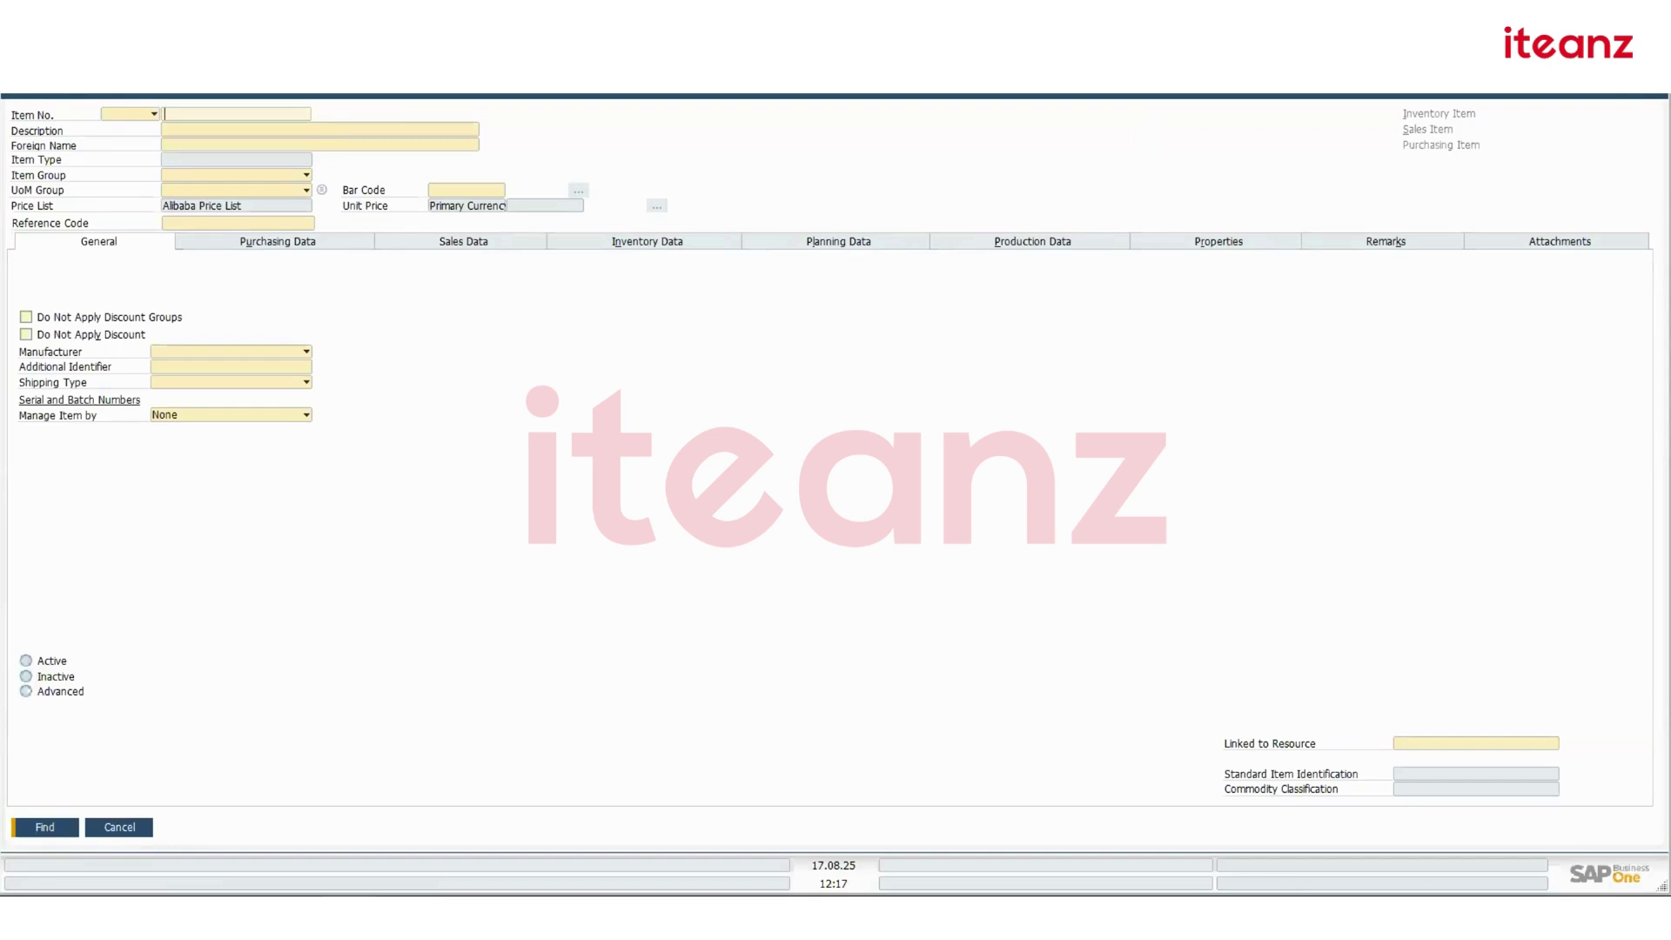
{"action": "key", "text": "ctrl+a"}
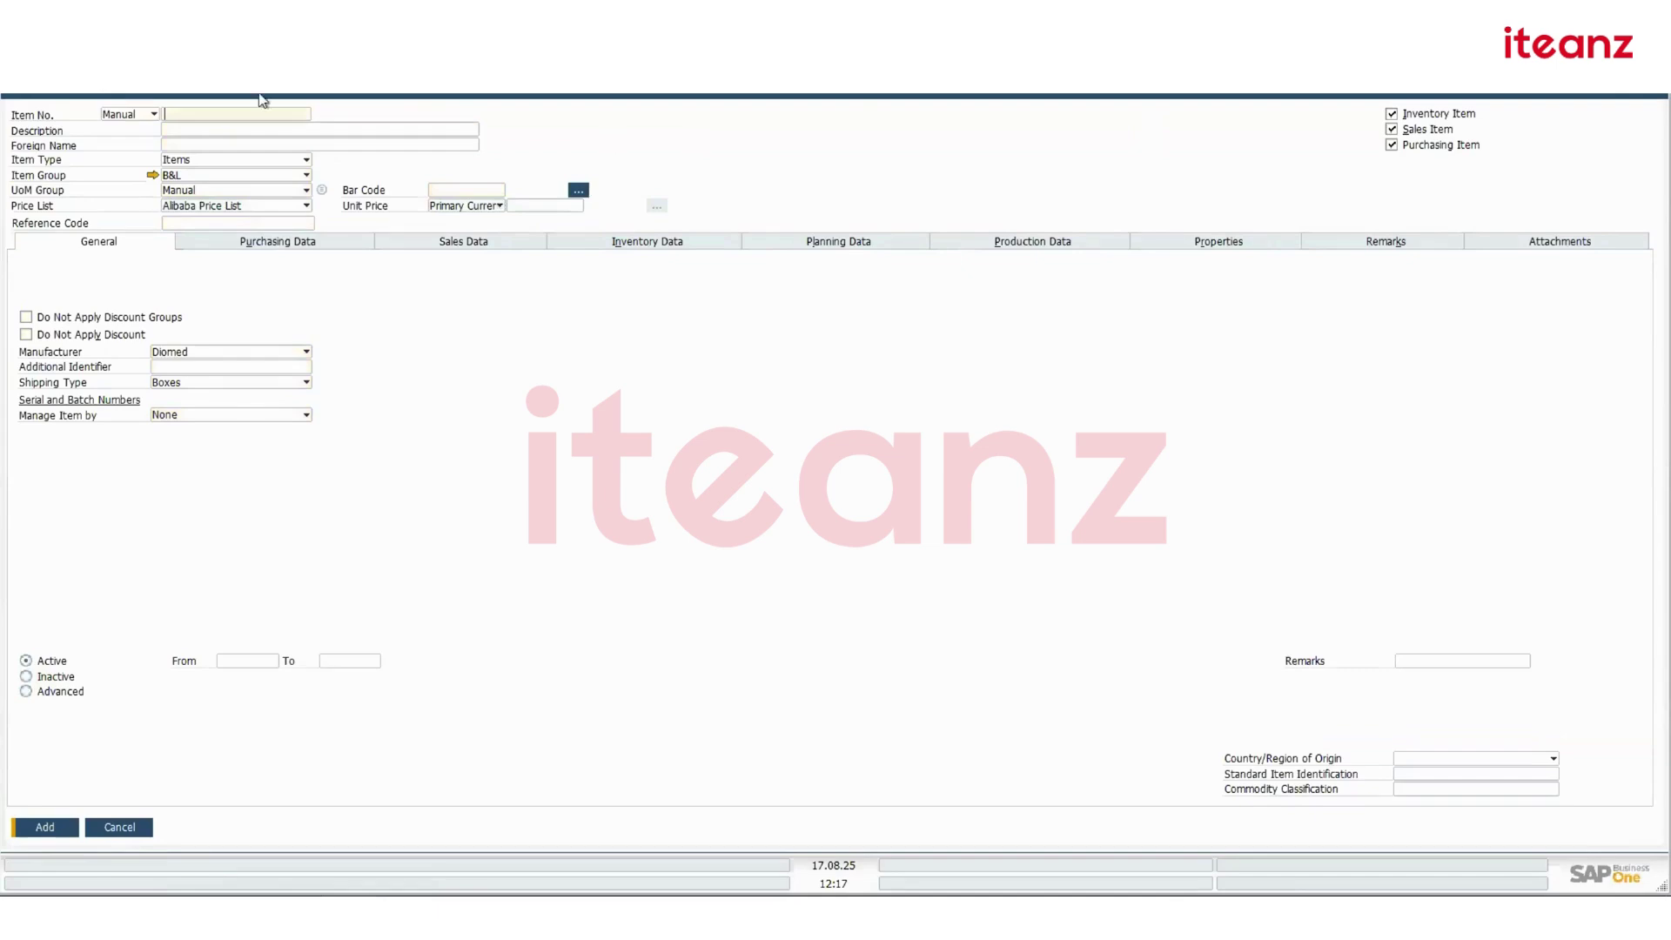
Keep manual numbering for the new item and enter item number FG0001 with the description Oris
{"action": "left_click", "coordinate": [138, 117]}
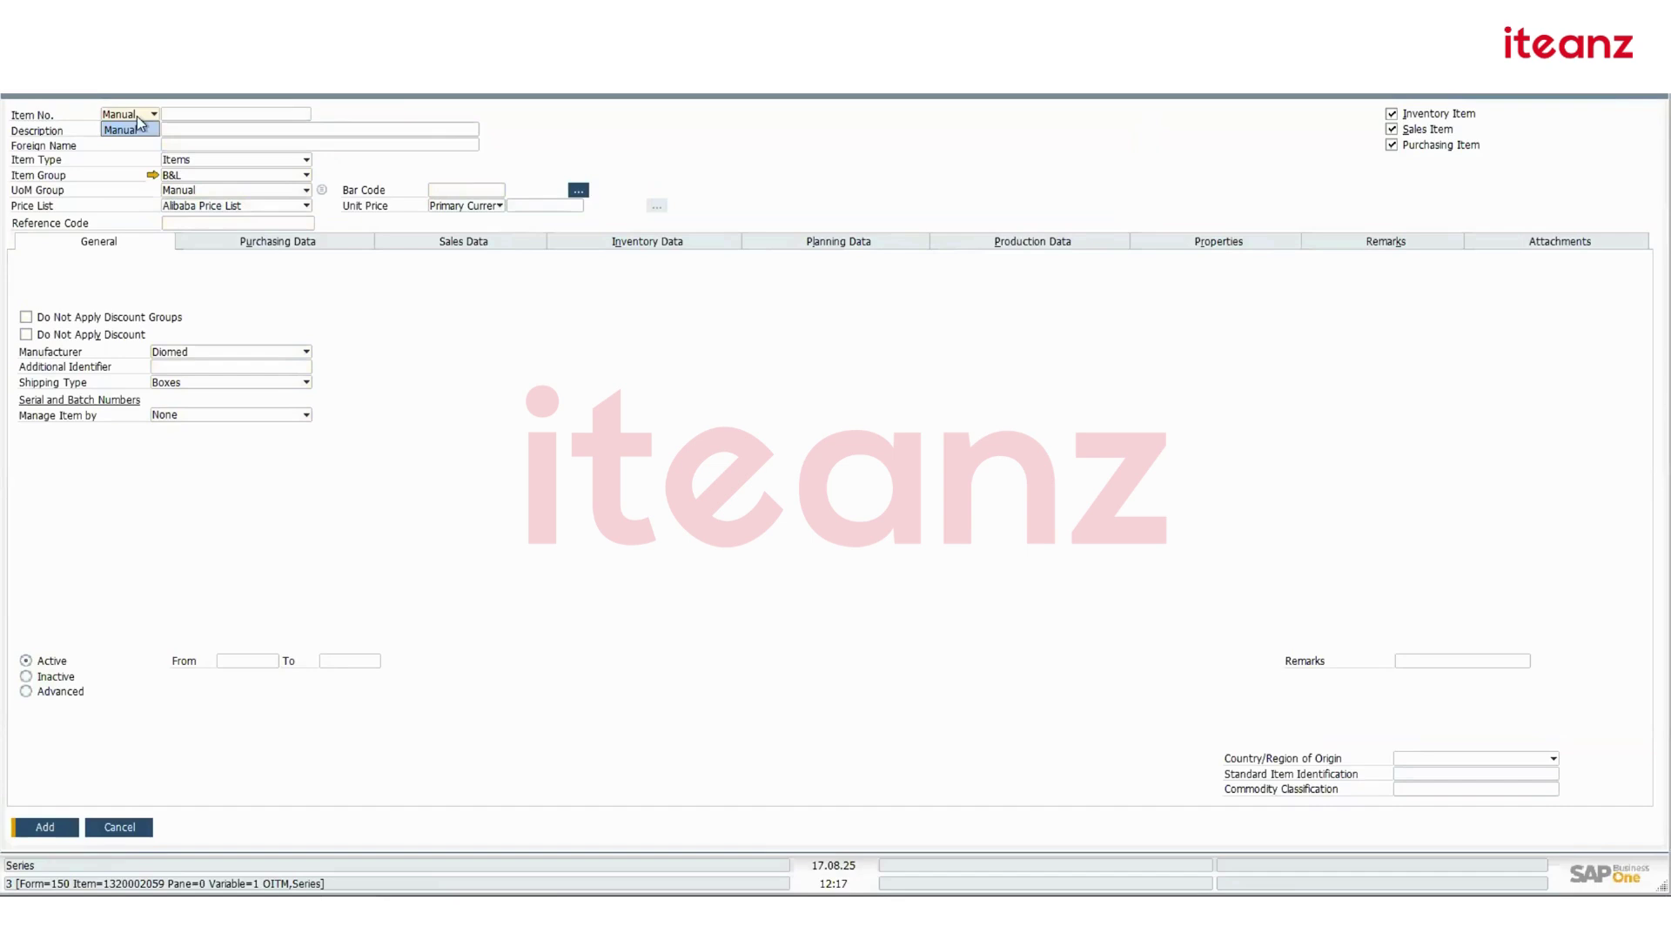
{"action": "left_click", "coordinate": [176, 111]}
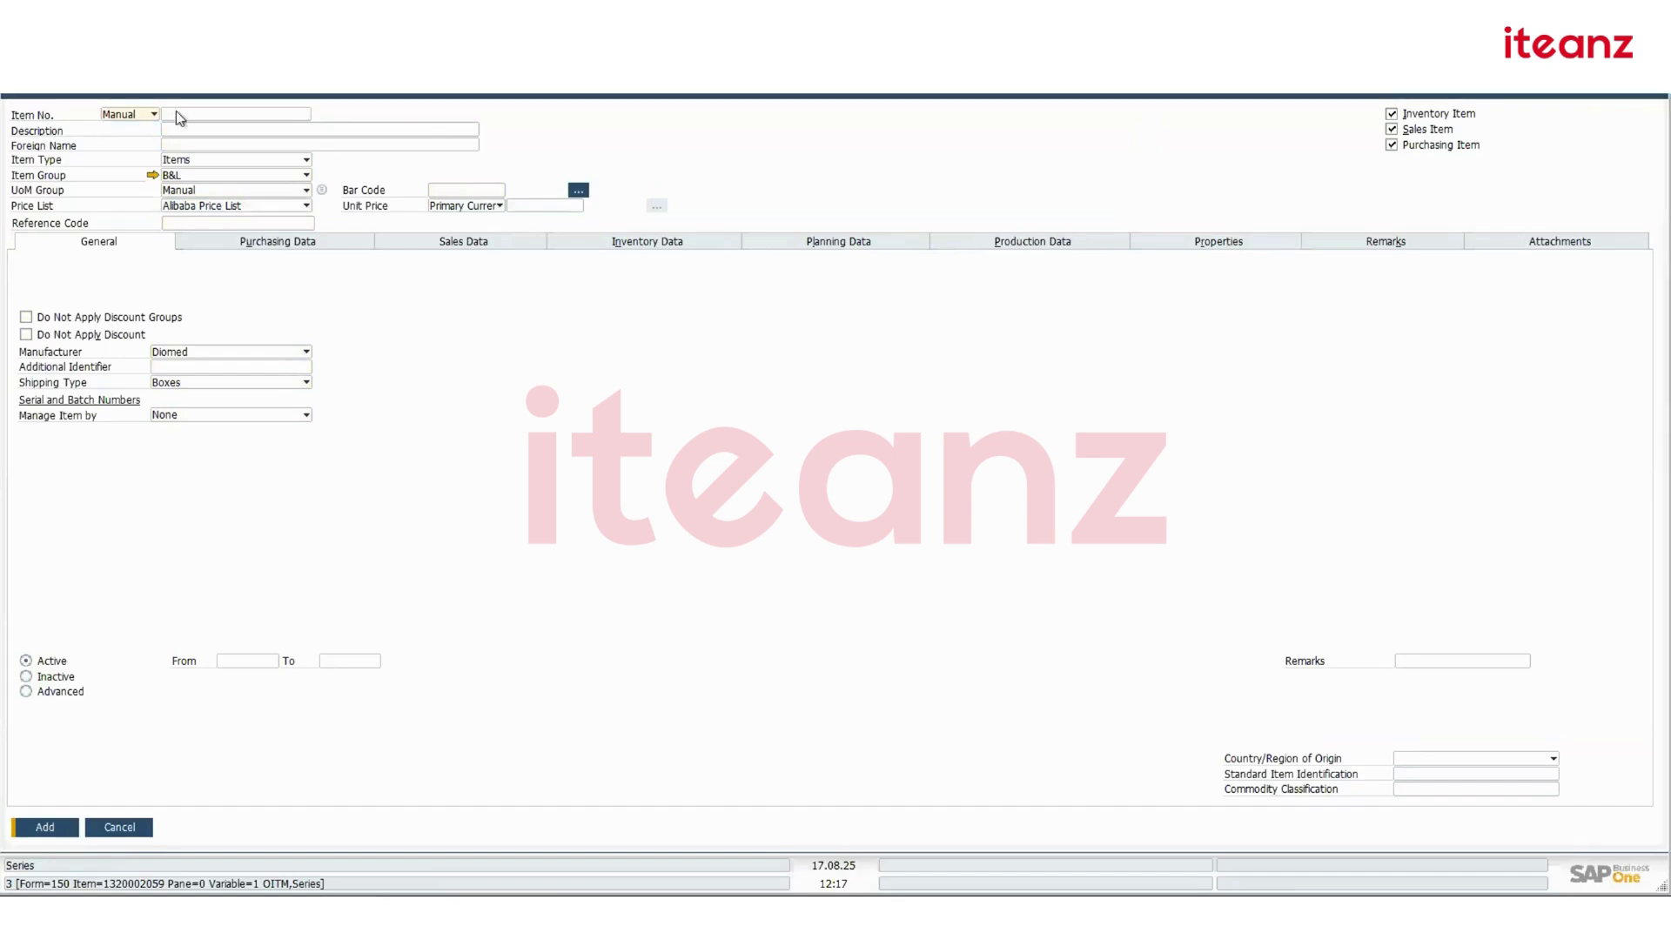
{"action": "left_click", "coordinate": [183, 115]}
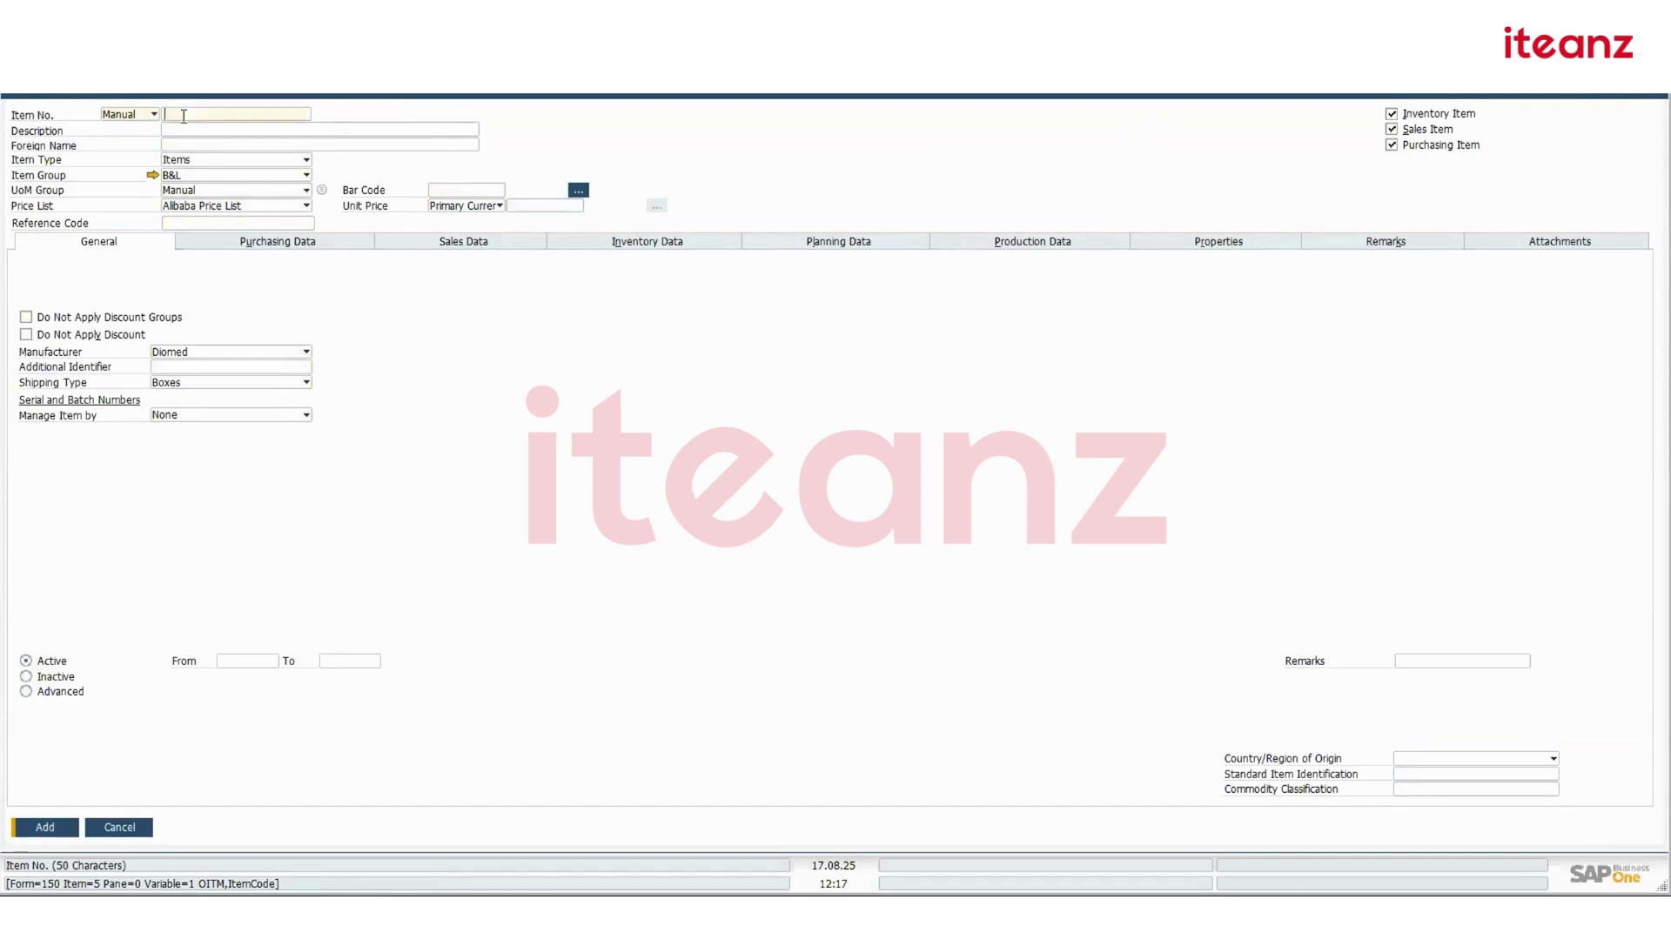
{"action": "type", "text": "FG0001"}
{"action": "key", "text": "Tab"}
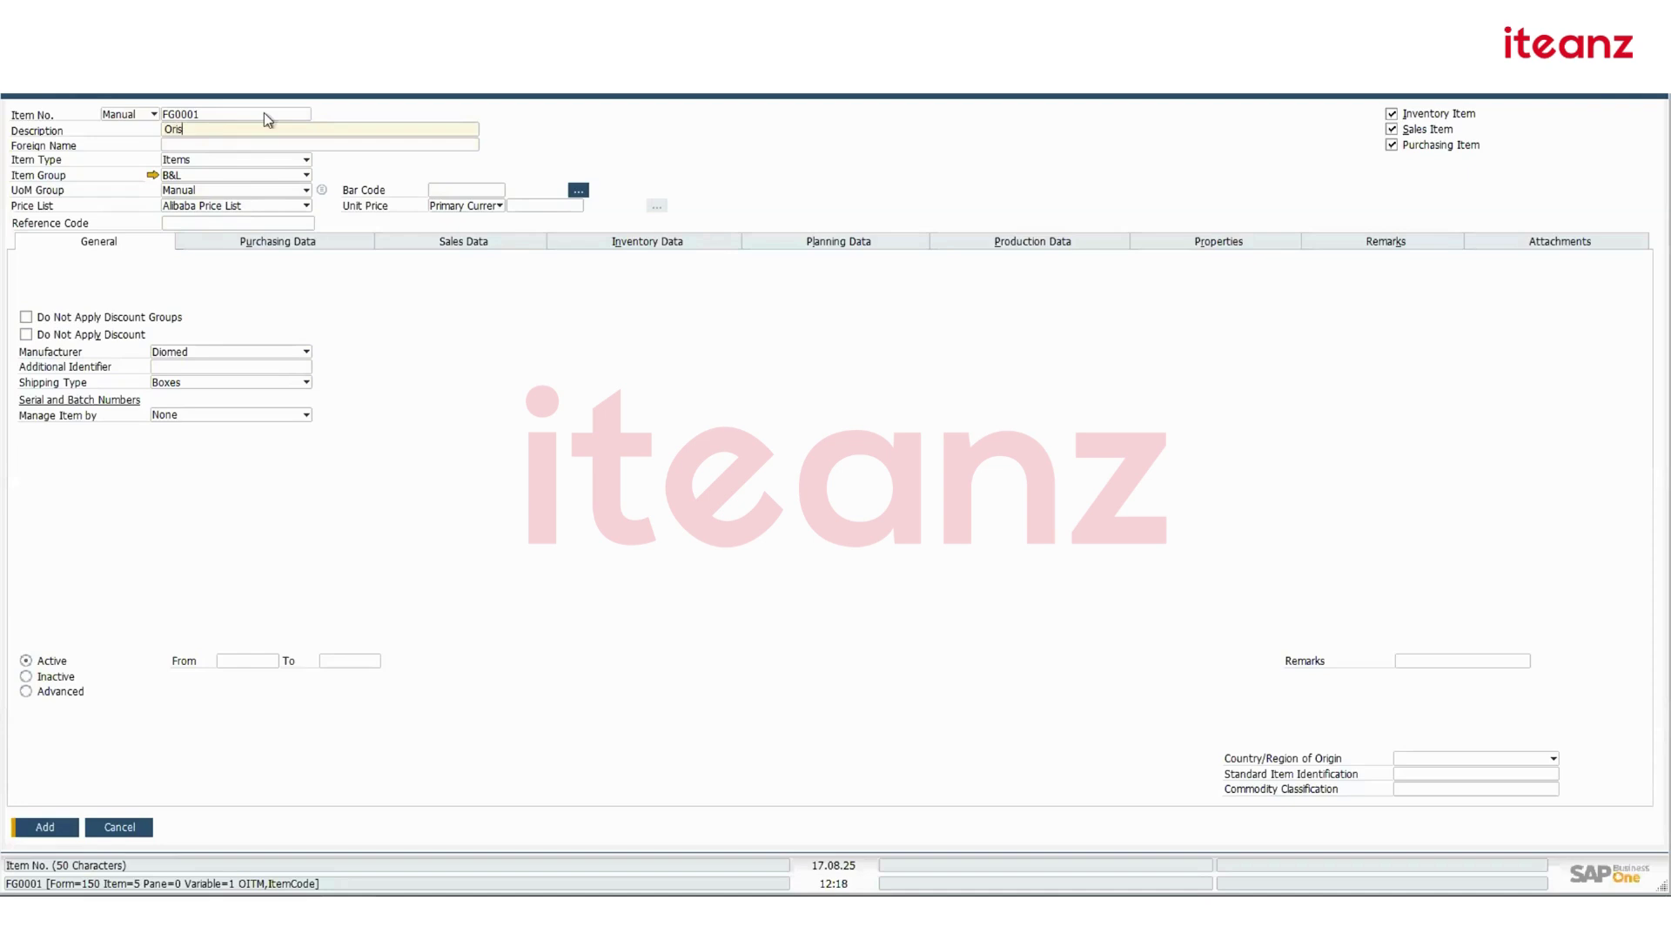
Replace the new item's number with OR001
{"action": "left_click", "coordinate": [217, 115]}
{"action": "key", "text": "BackSpace"}
{"action": "key", "text": "BackSpace"}
{"action": "key", "text": "BackSpace"}
{"action": "key", "text": "BackSpace"}
{"action": "key", "text": "BackSpace"}
{"action": "key", "text": "BackSpace"}
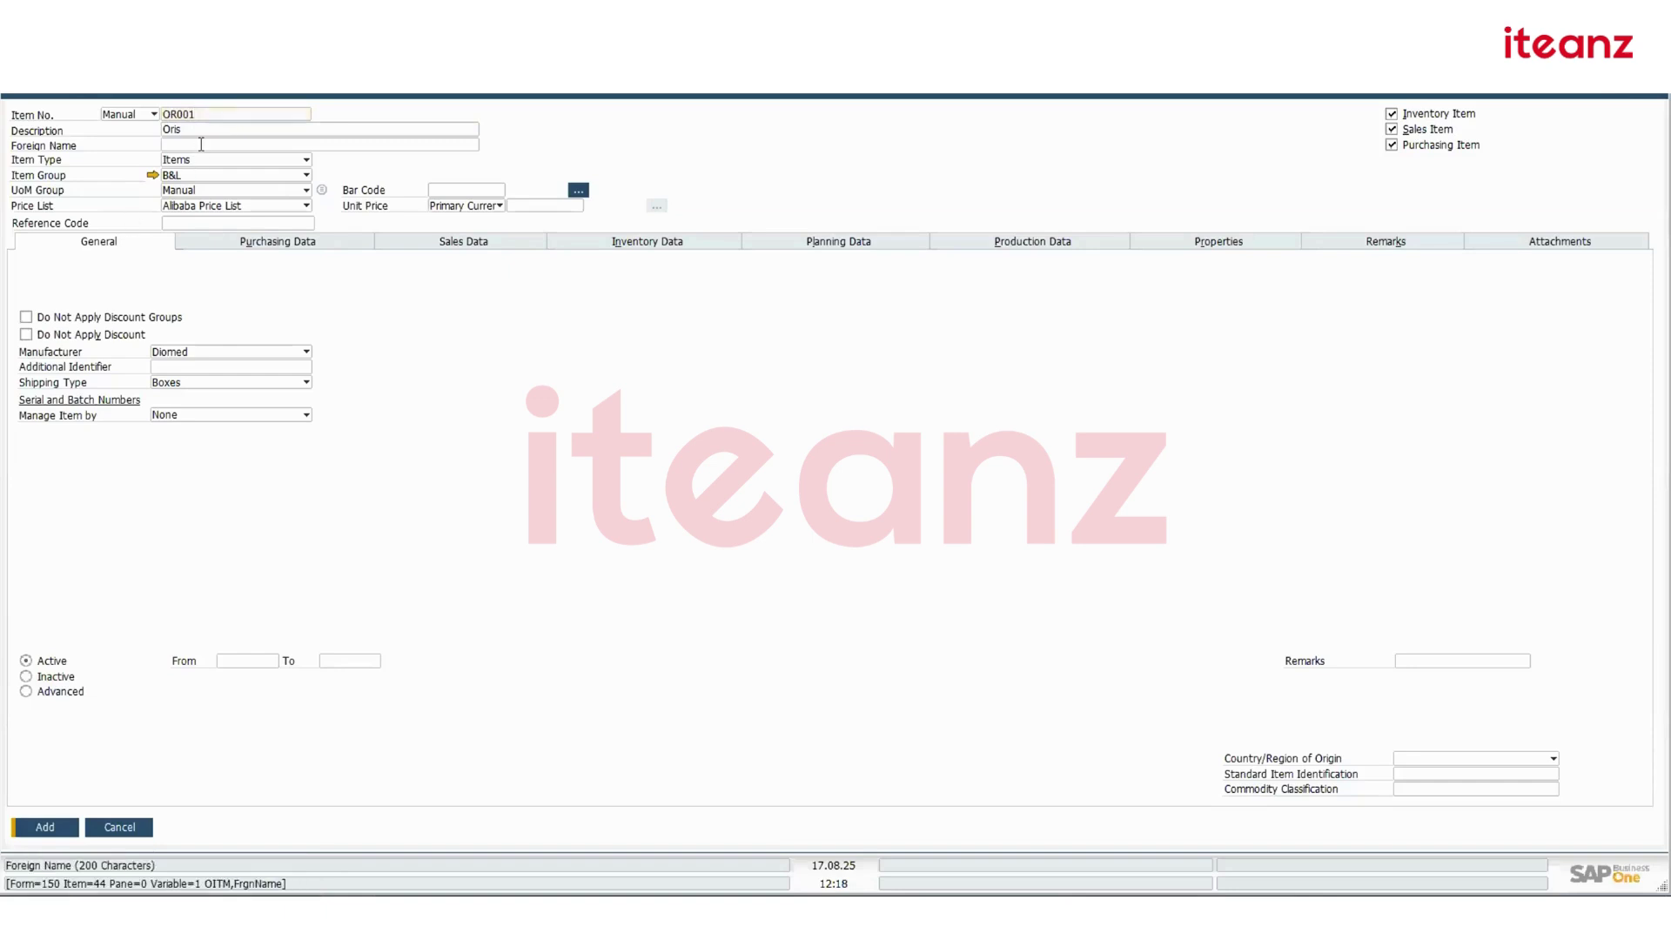
Review the item type options for the new item, keep Items, and show the item group choices
{"action": "left_click", "coordinate": [201, 144]}
{"action": "left_click", "coordinate": [209, 160]}
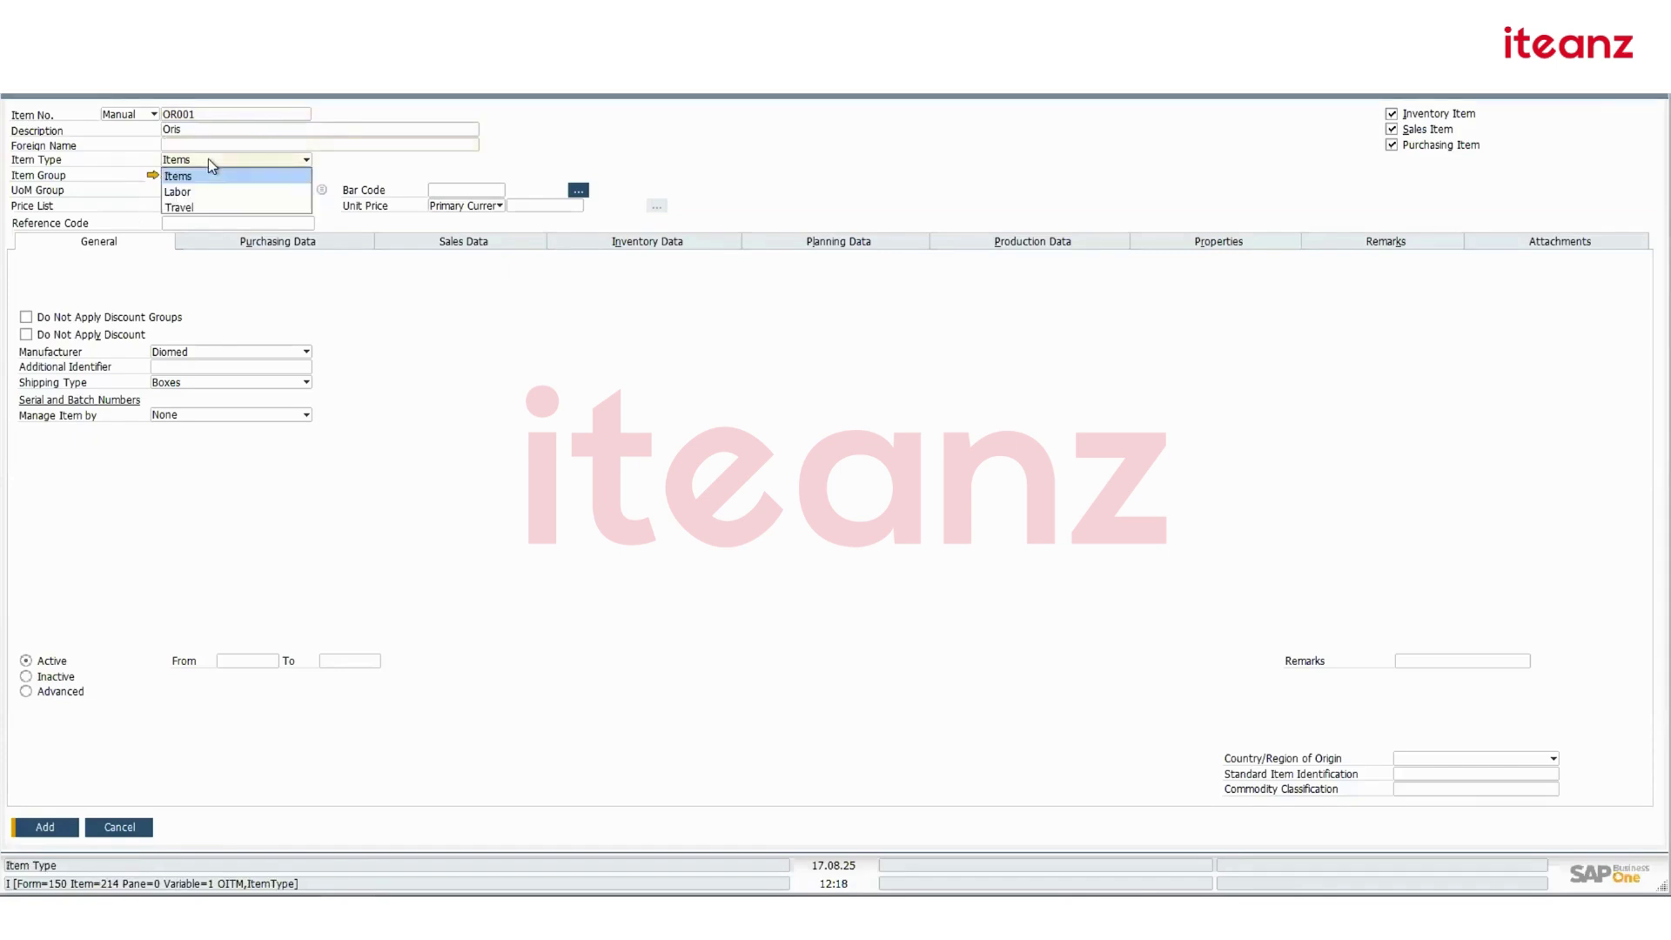
{"action": "left_click", "coordinate": [210, 160]}
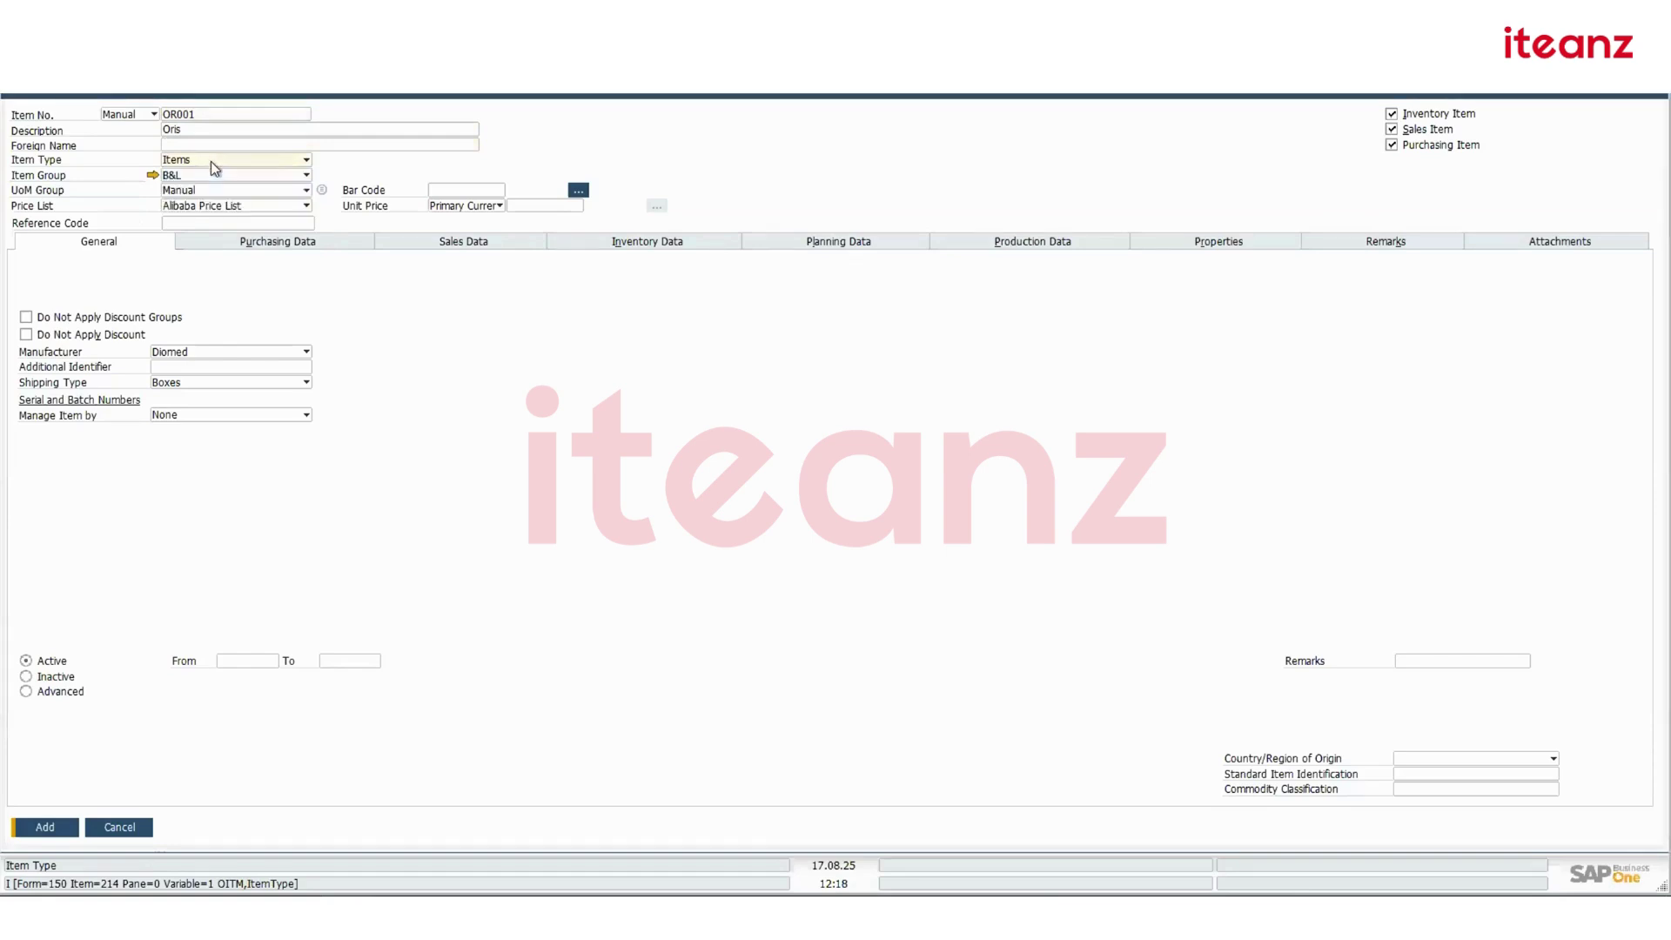
{"action": "left_click", "coordinate": [212, 179]}
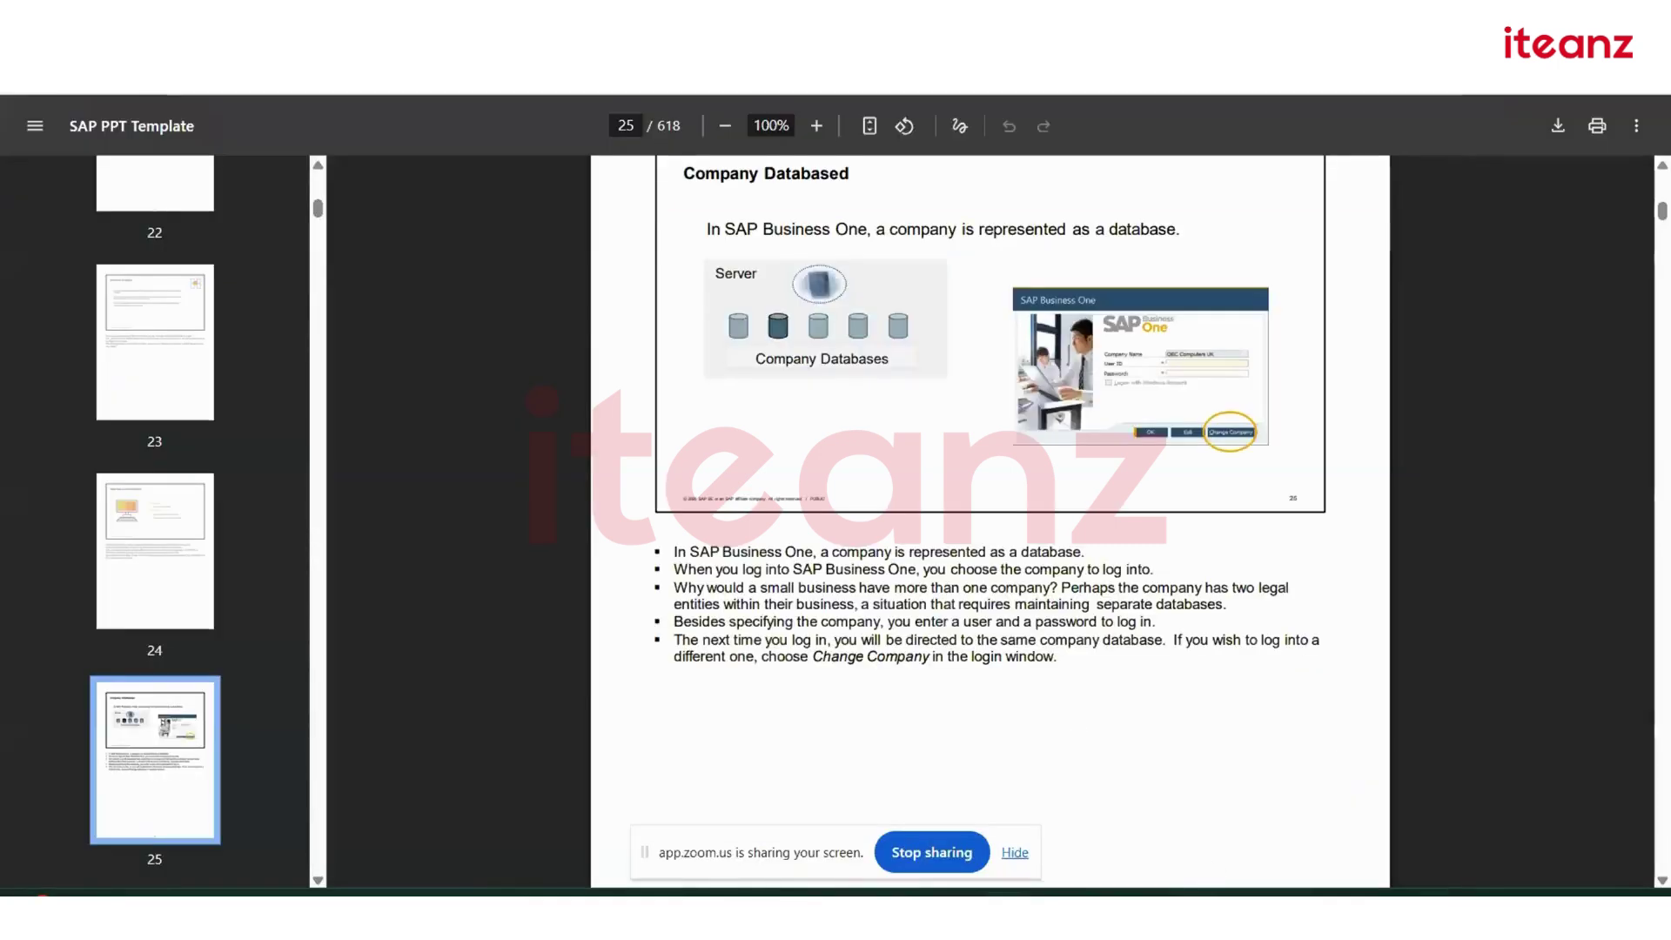
Switch to the Zoom meeting, check the computer's Wi-Fi connection, and return to the SAP Business One item form
{"action": "key", "text": "ctrl+Tab"}
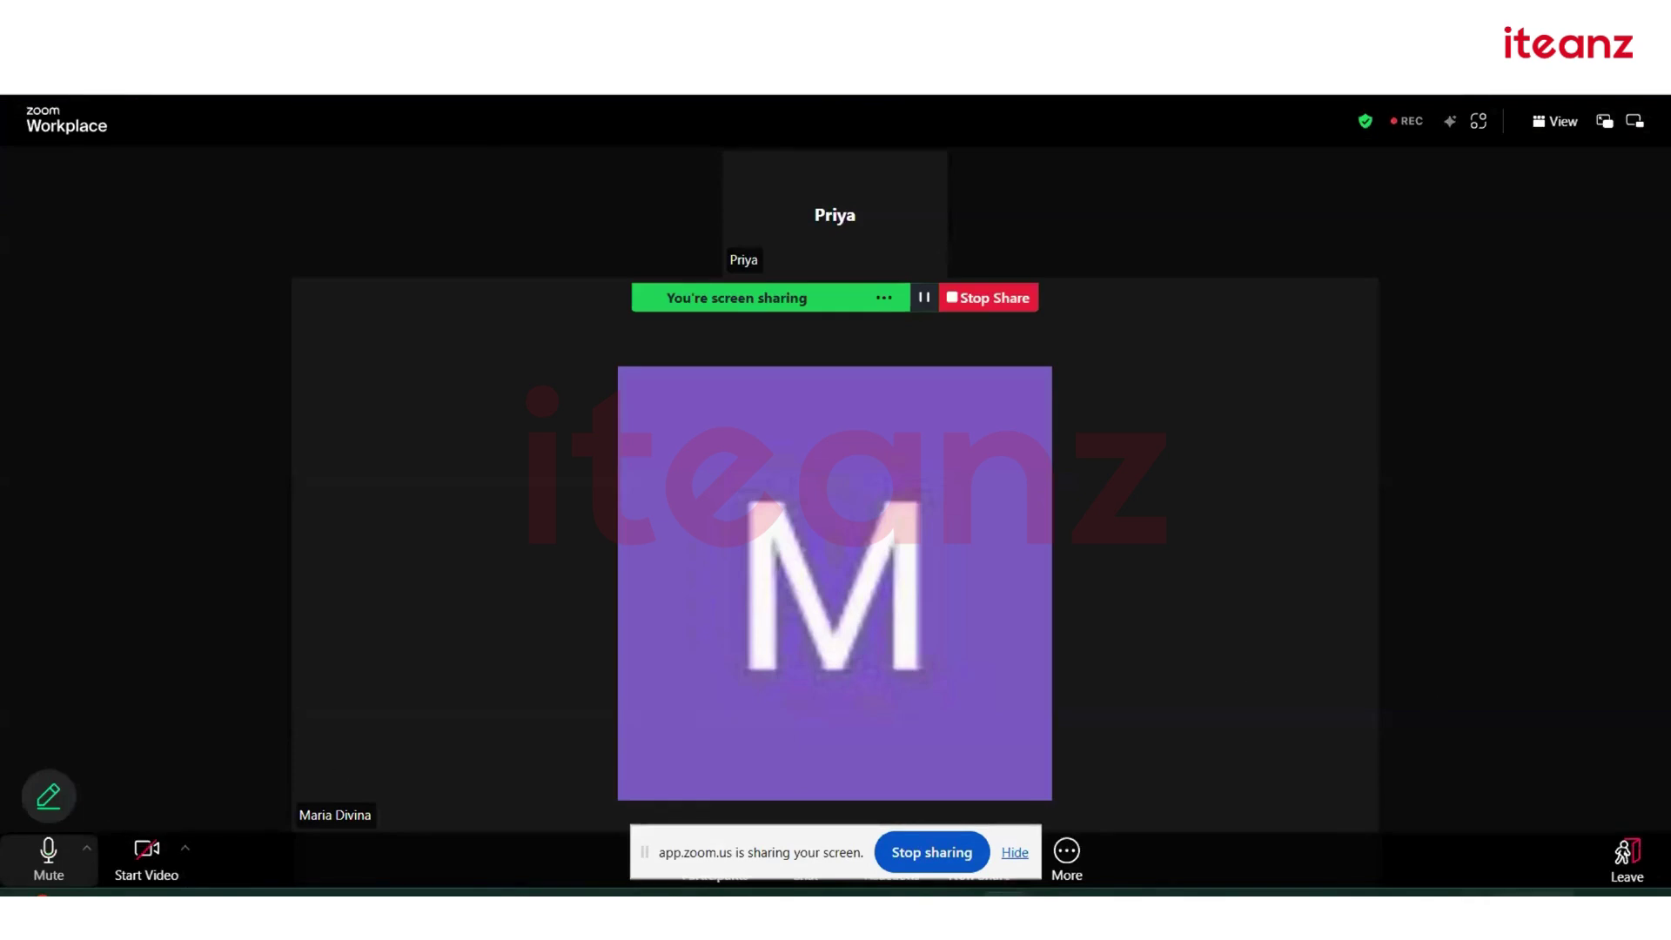
{"action": "key", "text": "super+a"}
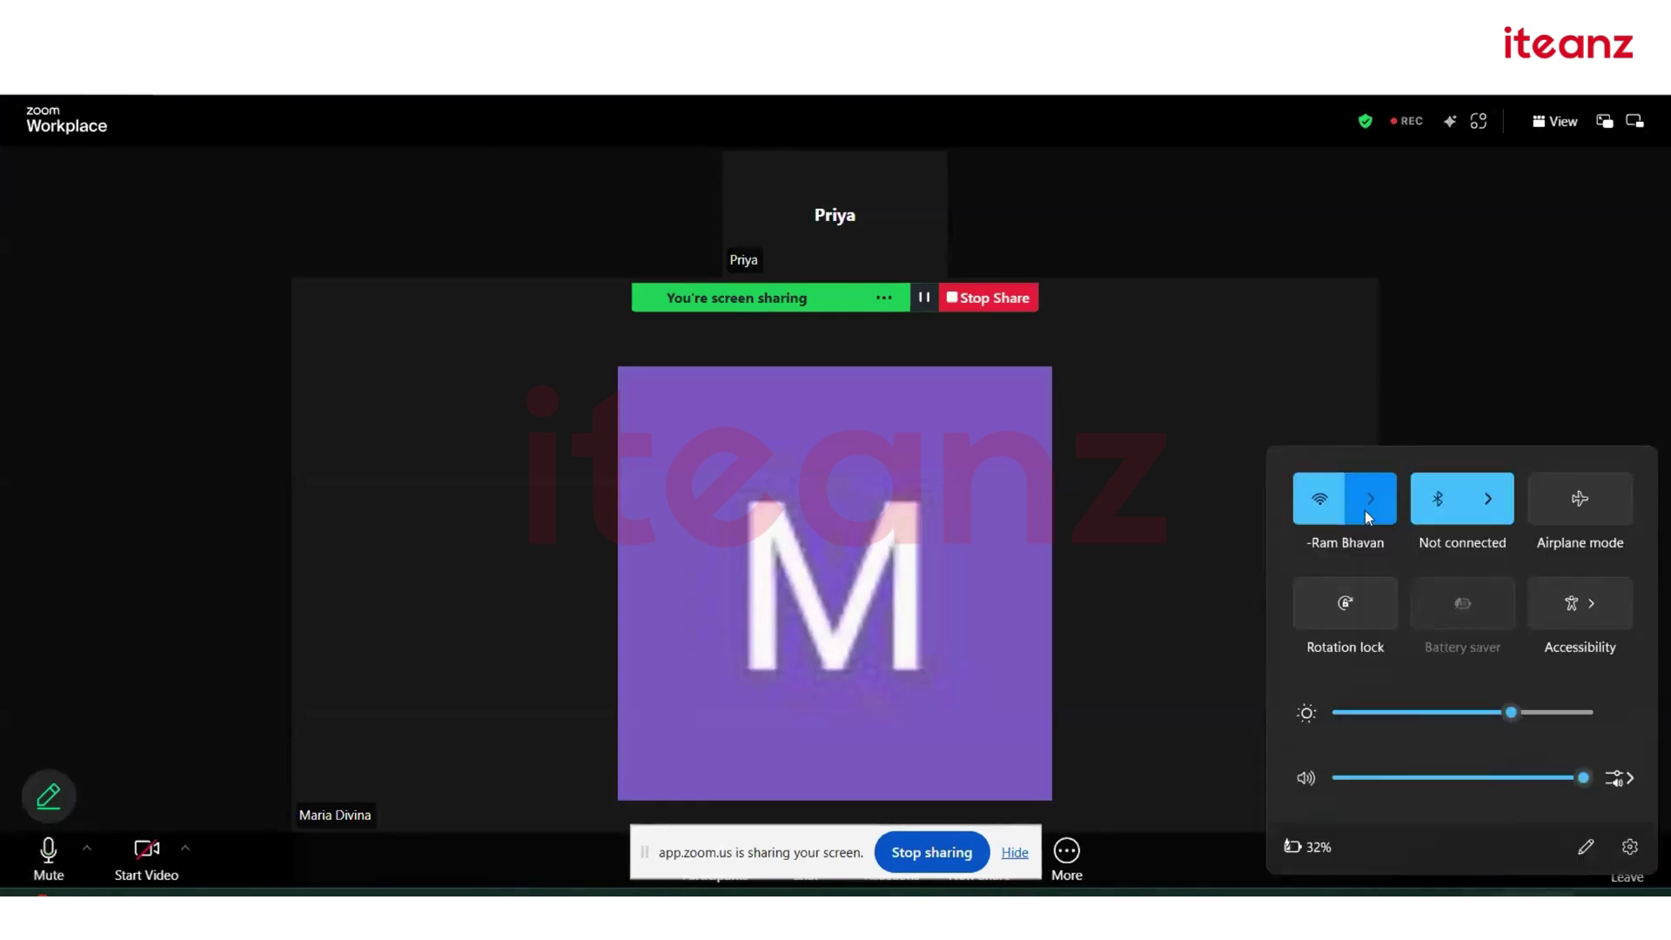
{"action": "left_click", "coordinate": [1365, 517]}
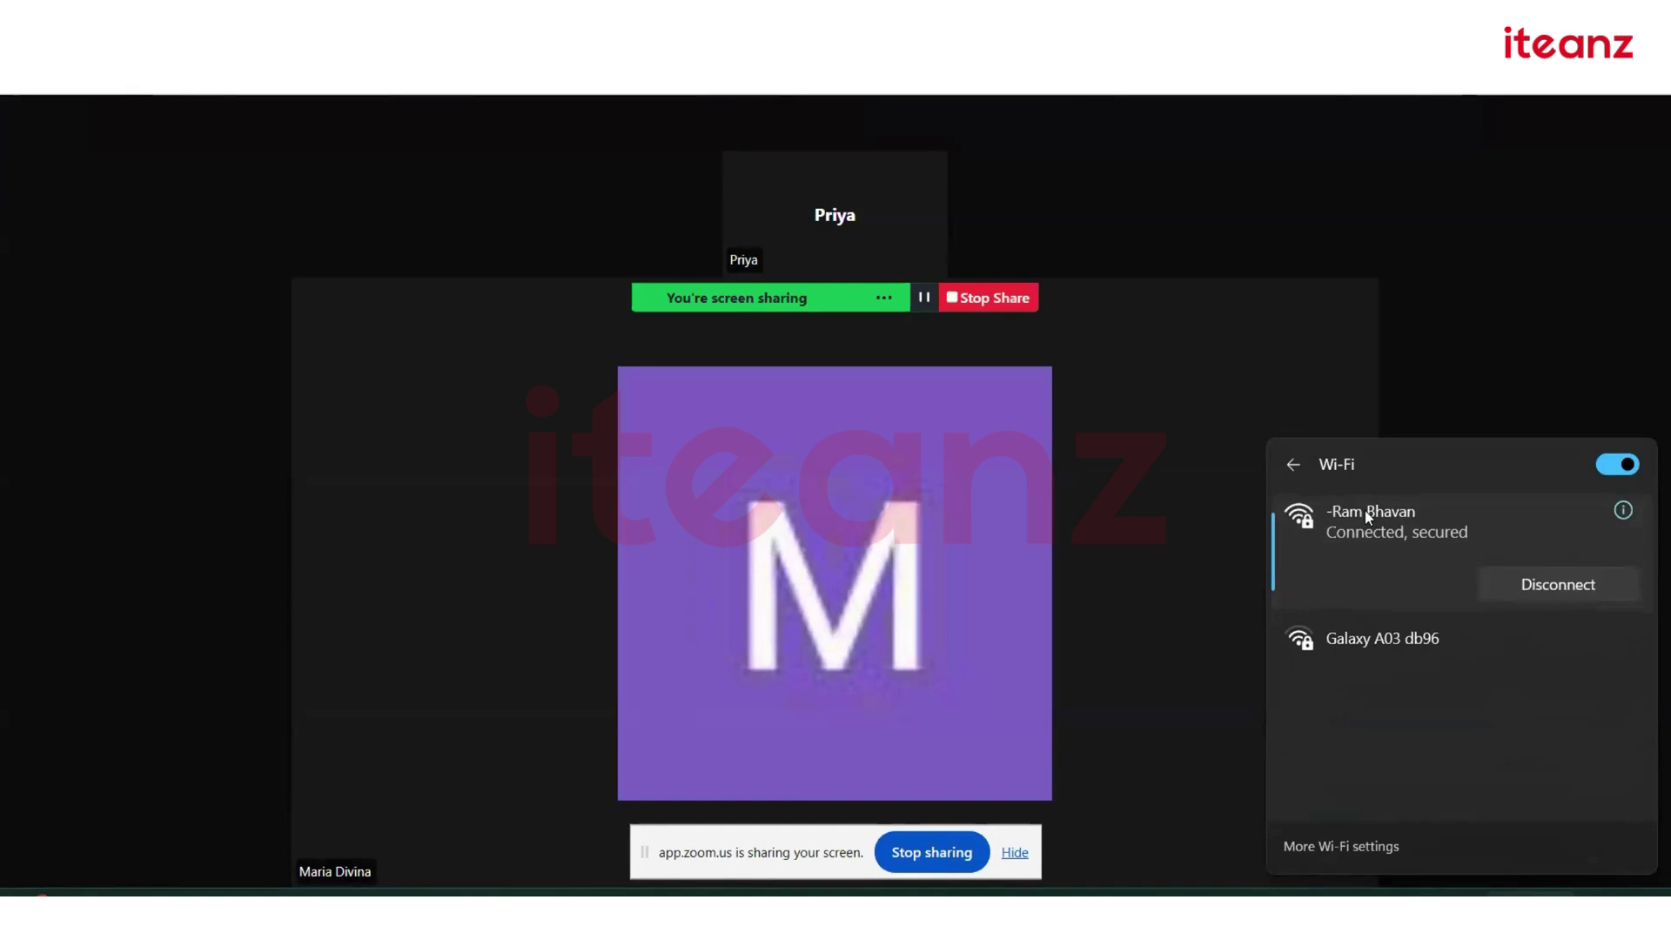
{"action": "left_click", "coordinate": [1459, 338]}
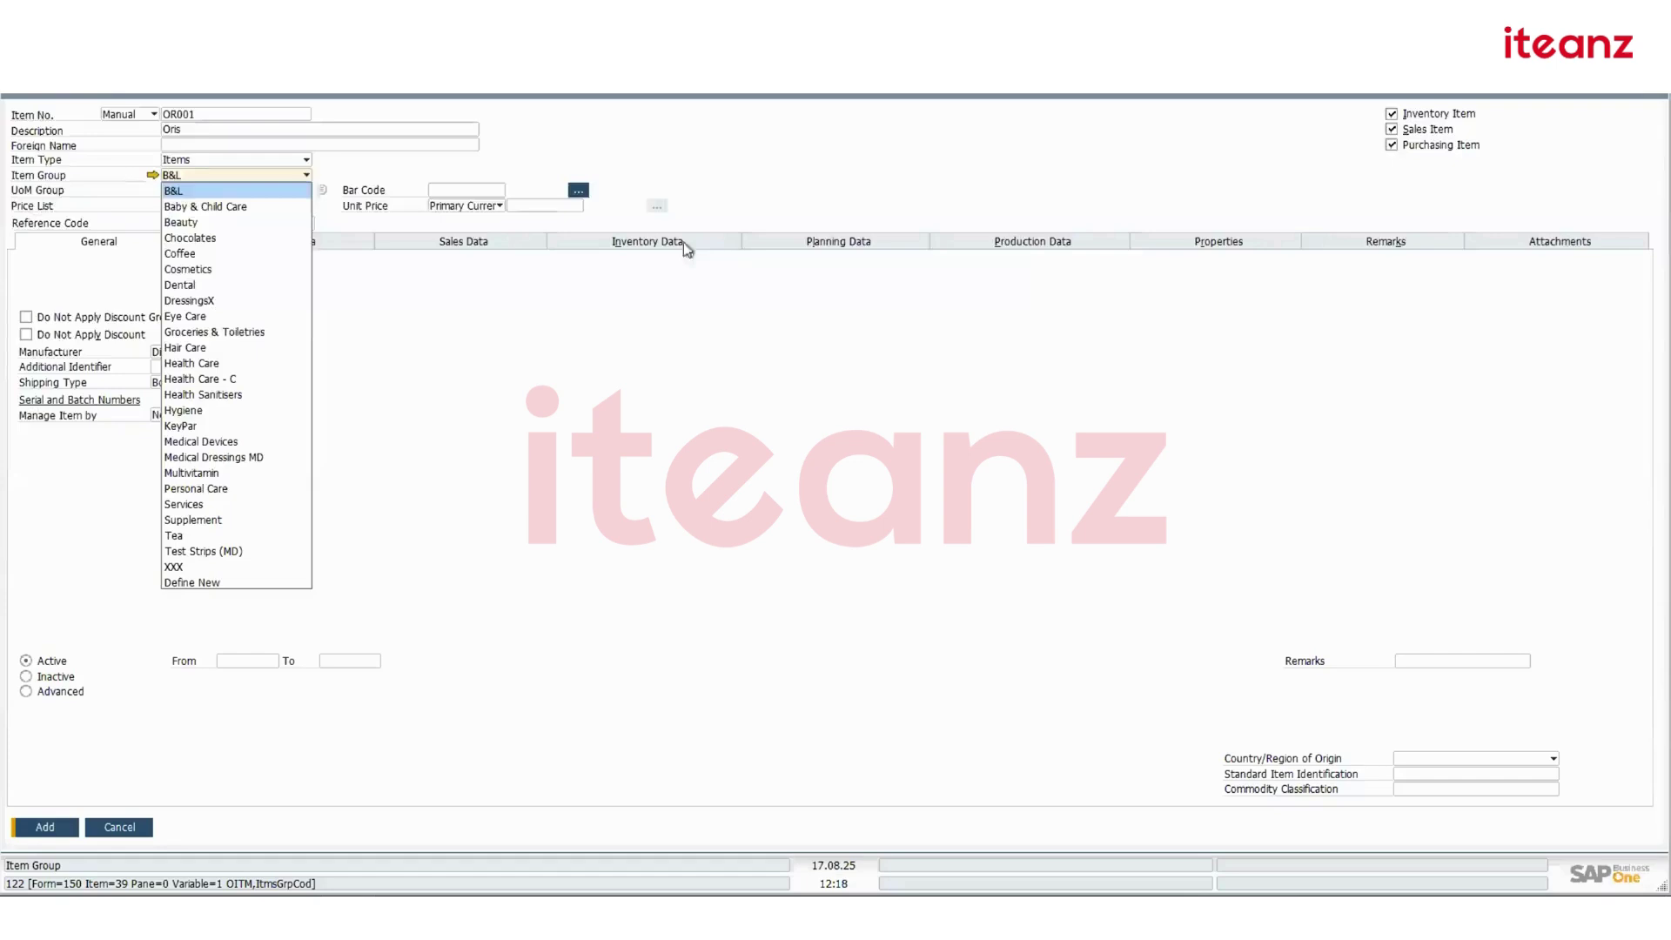
Define a new item group named Watrmelon, decline updating the item information from it, and assign the group to the item
{"action": "key", "text": "g"}
{"action": "left_click", "coordinate": [208, 582]}
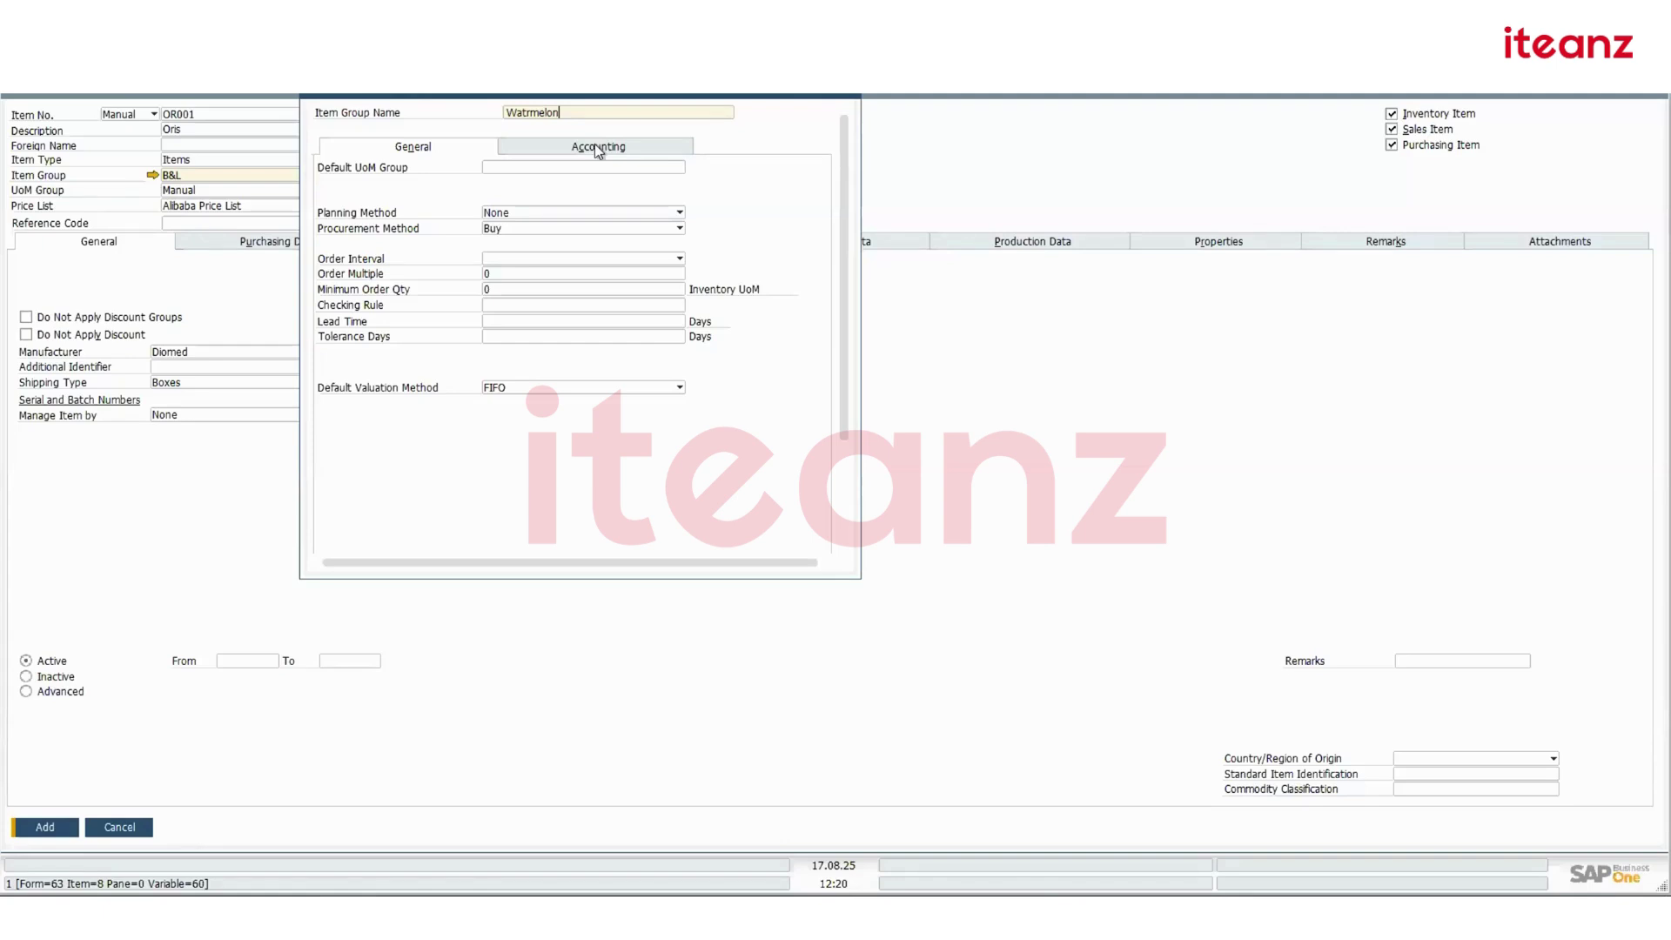
{"action": "key", "text": "Return"}
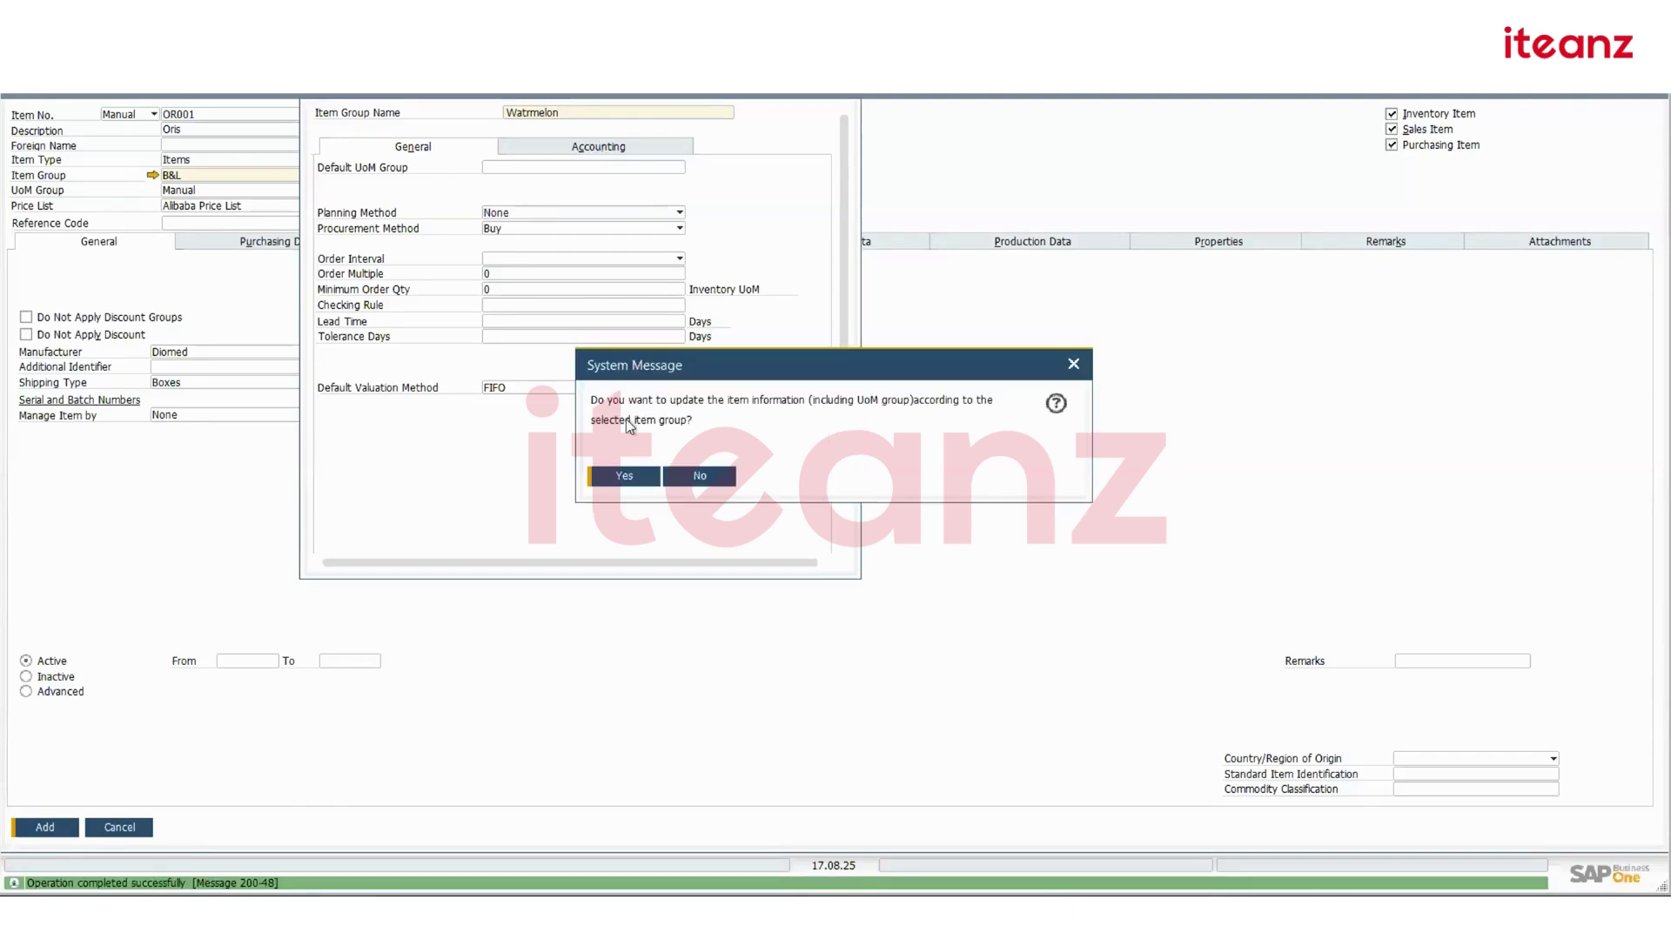
{"action": "left_click", "coordinate": [733, 483]}
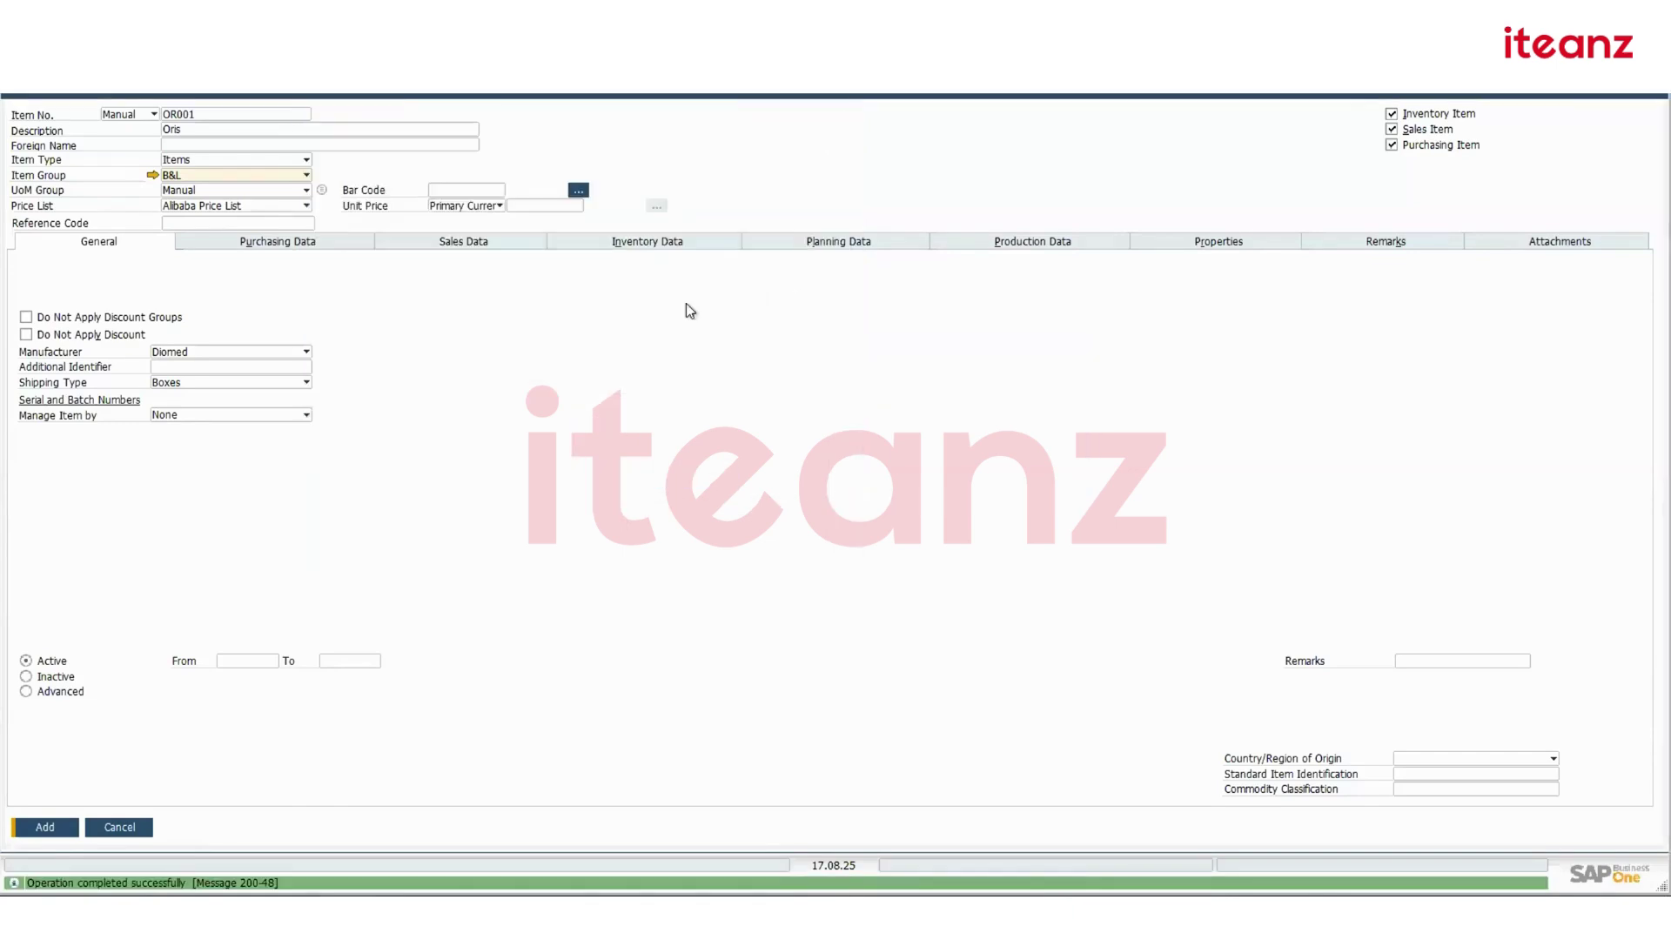
{"action": "left_click", "coordinate": [225, 179]}
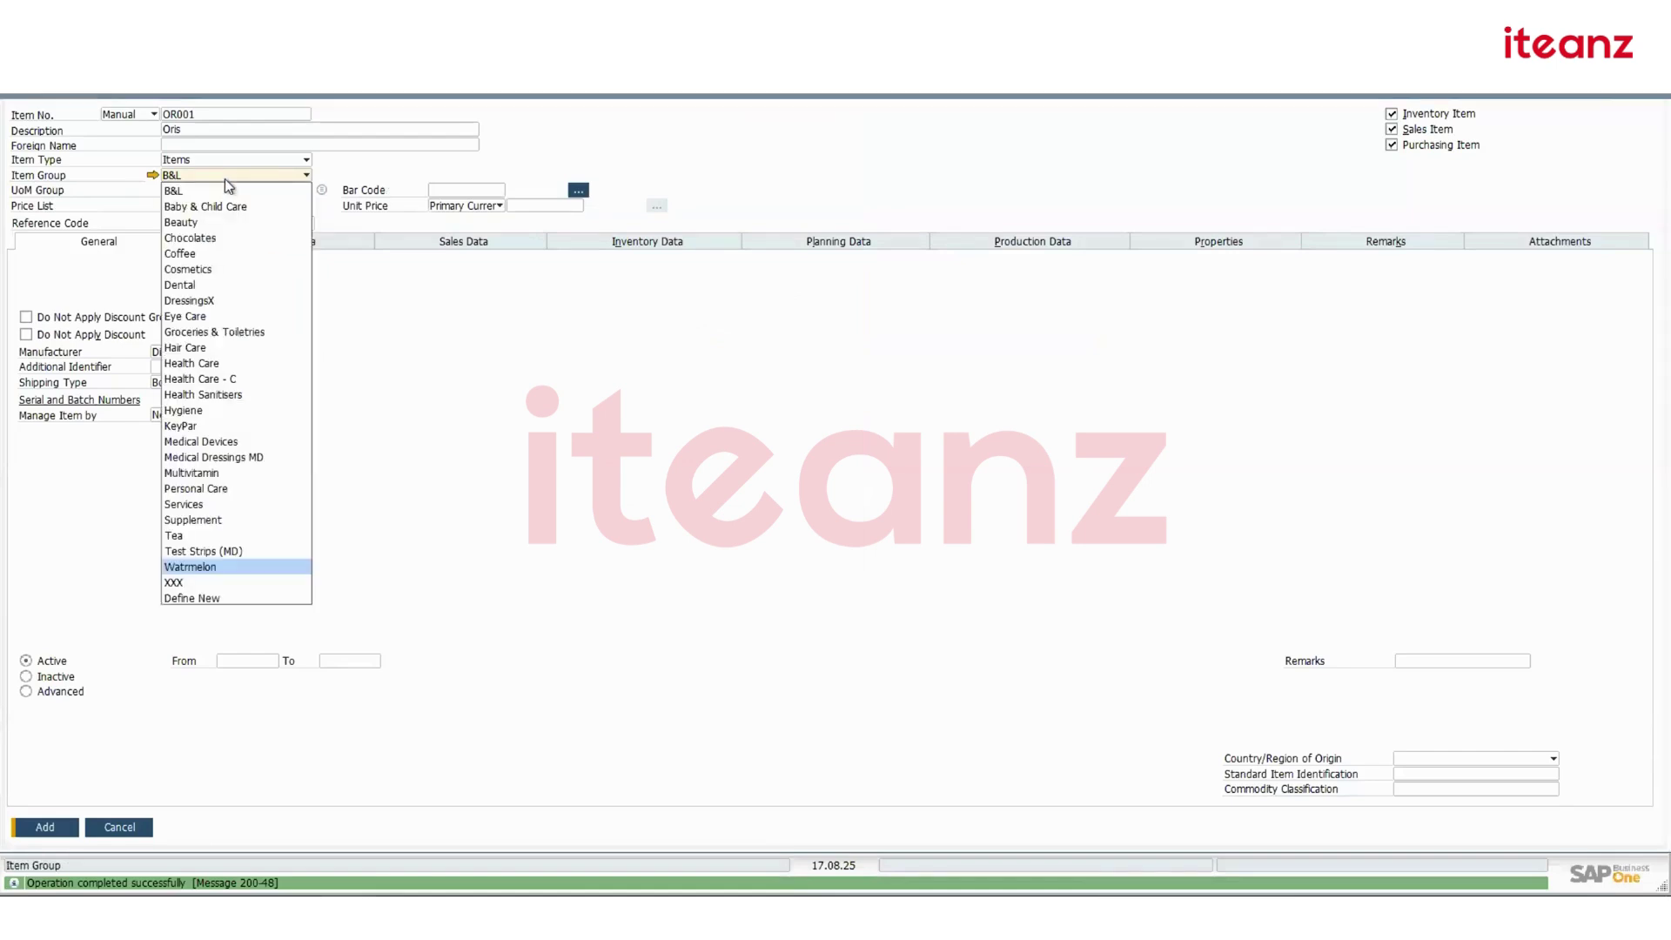
{"action": "left_click", "coordinate": [209, 567]}
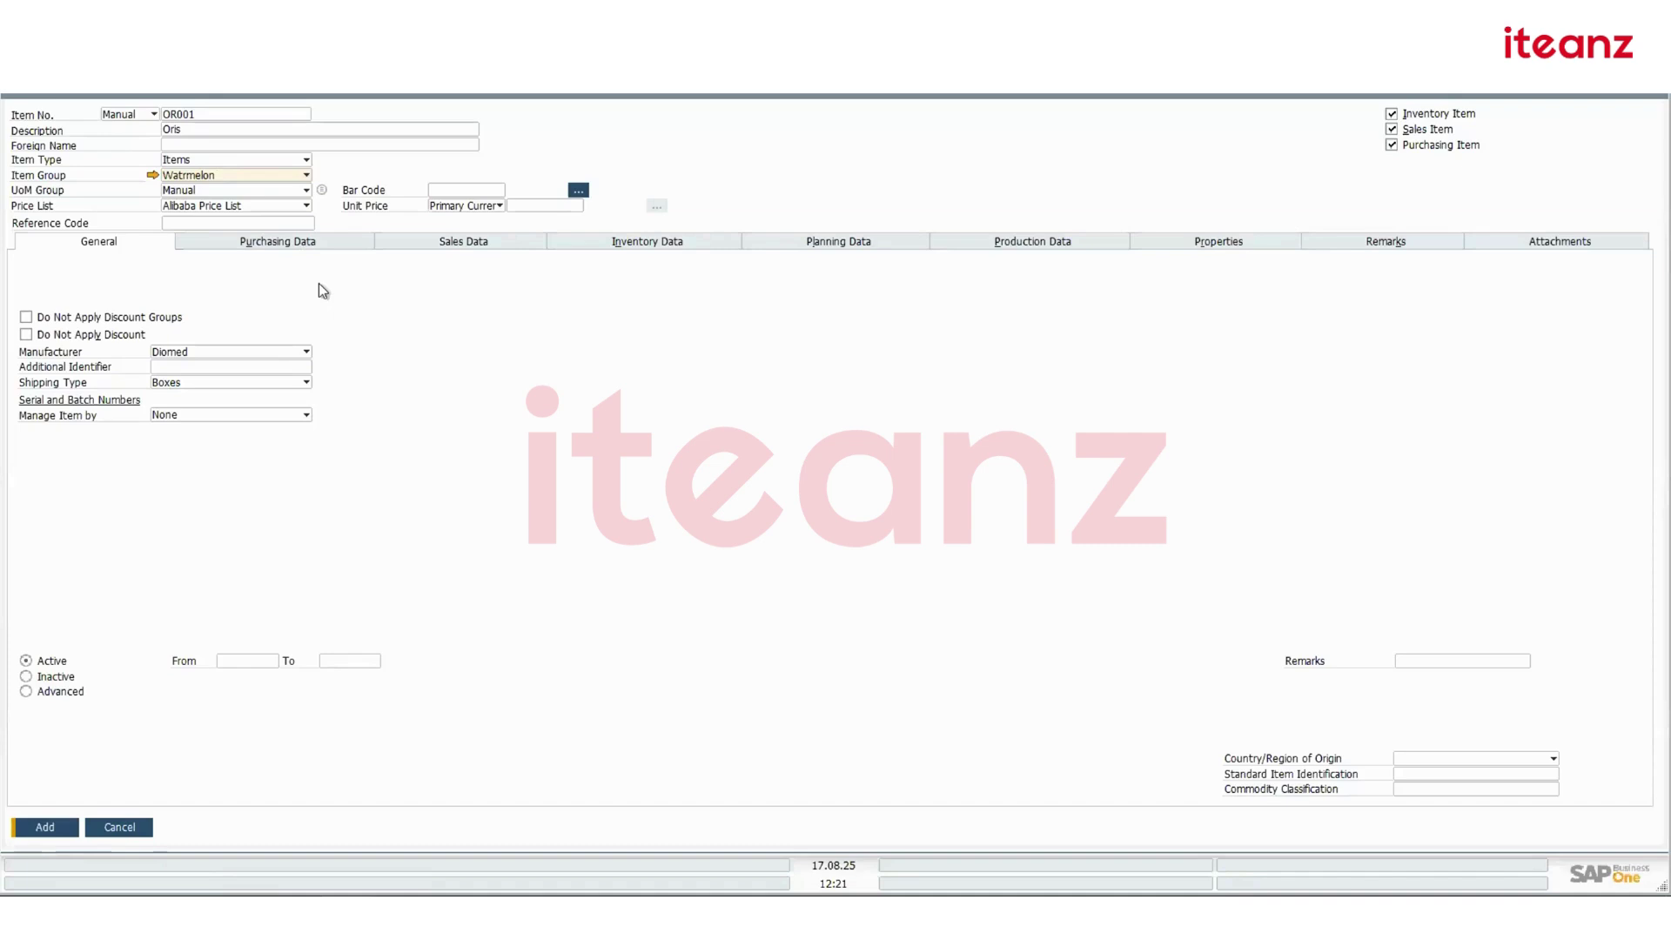
Examine the general and accounting settings of the Watrmelon item group and close its setup
{"action": "left_click", "coordinate": [153, 176]}
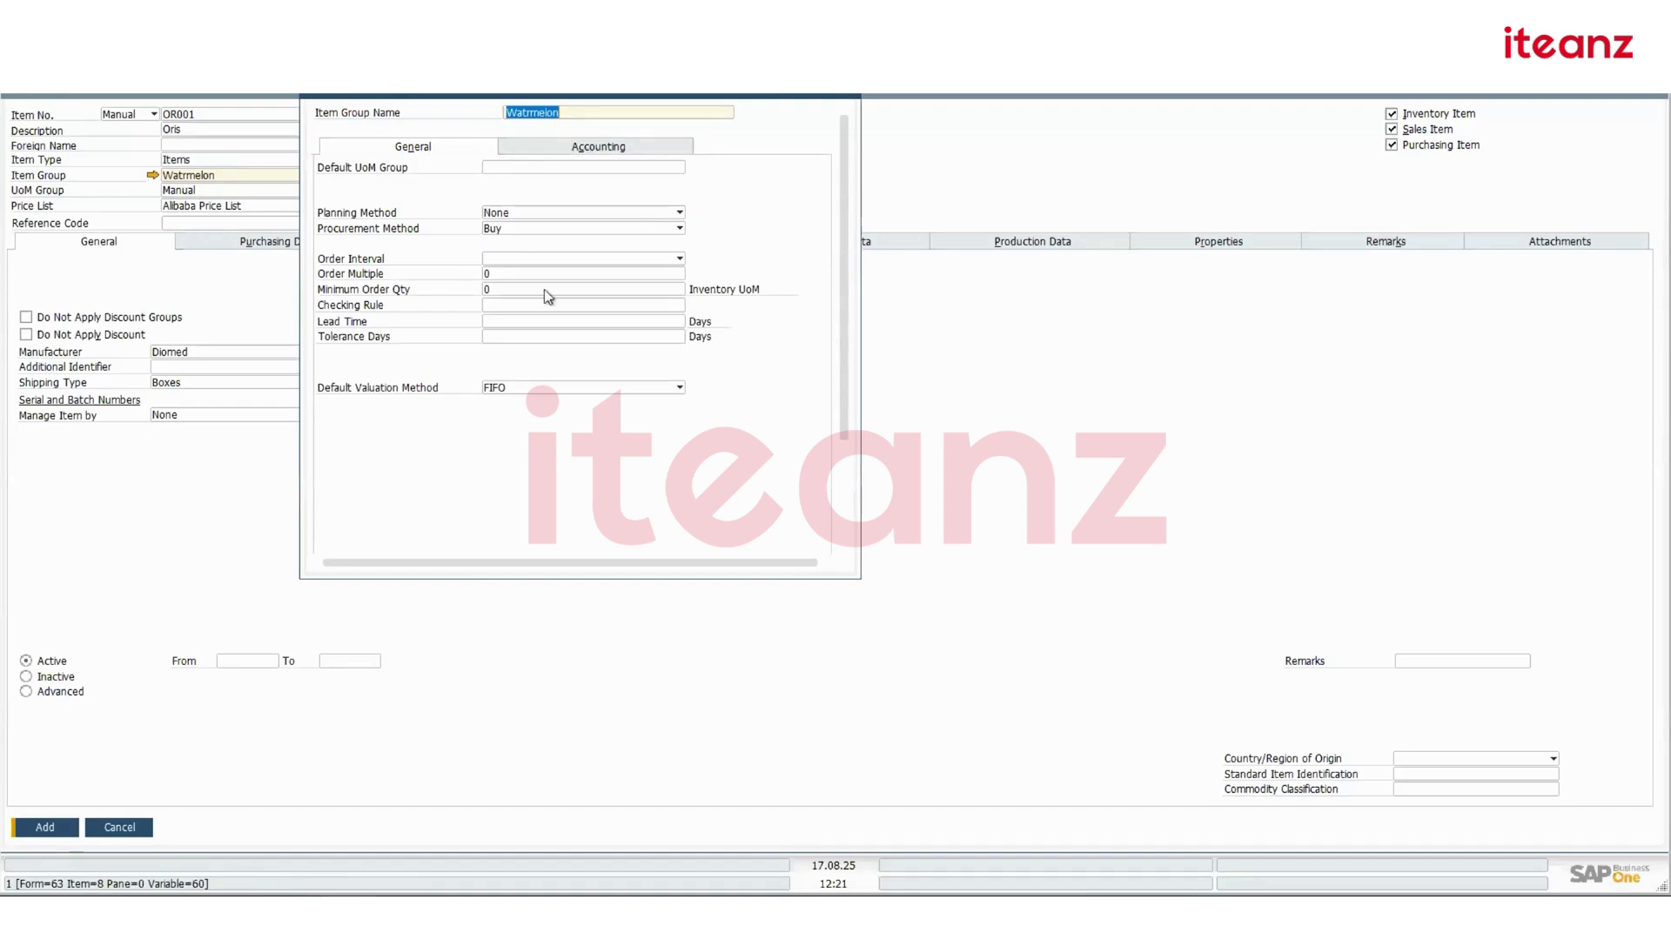
{"action": "left_click", "coordinate": [610, 149]}
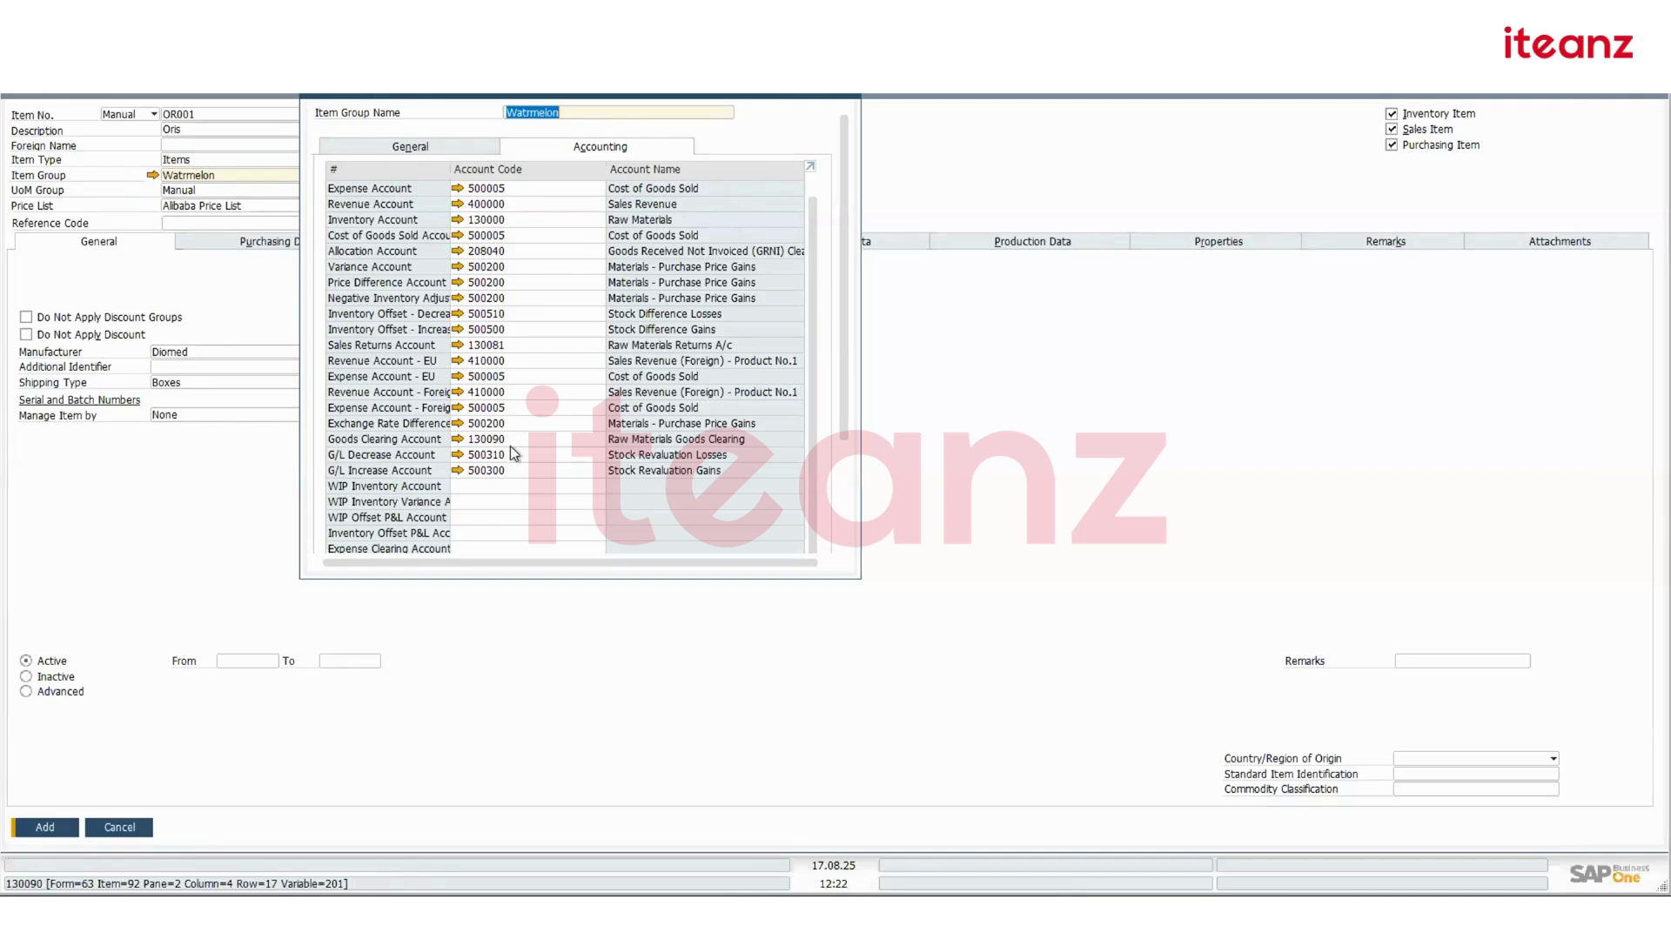
{"action": "left_click", "coordinate": [849, 96]}
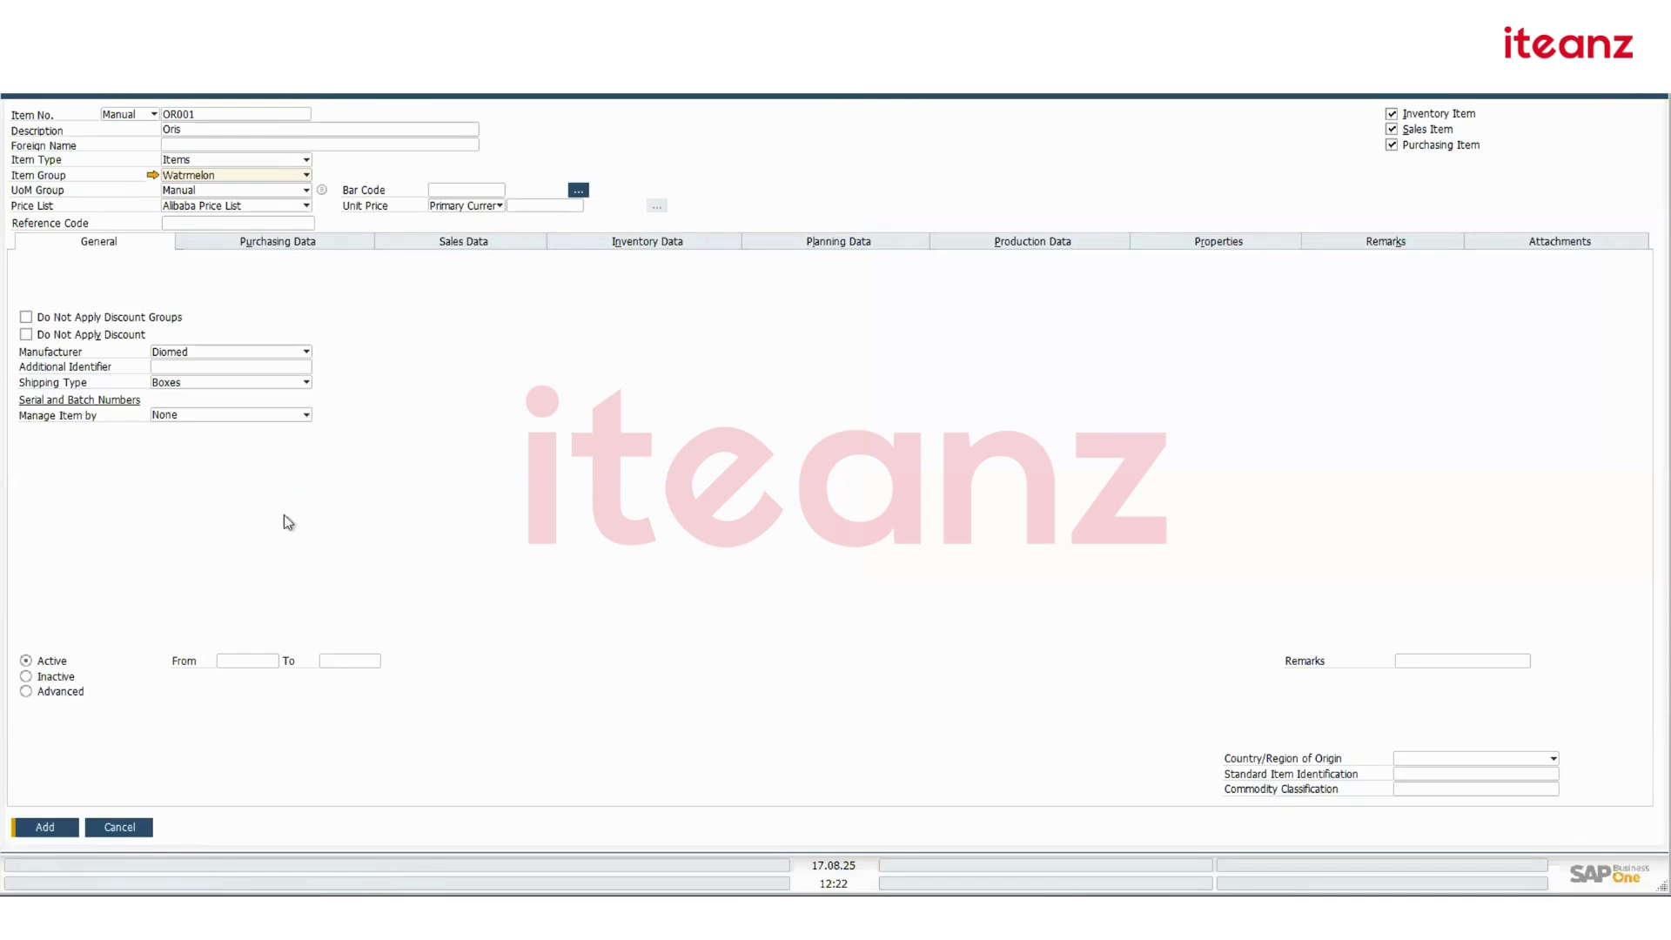
Manage the item by serial numbers and choose 313 Pharma Ltd as the preferred vendor in its purchasing data
{"action": "left_click", "coordinate": [191, 415]}
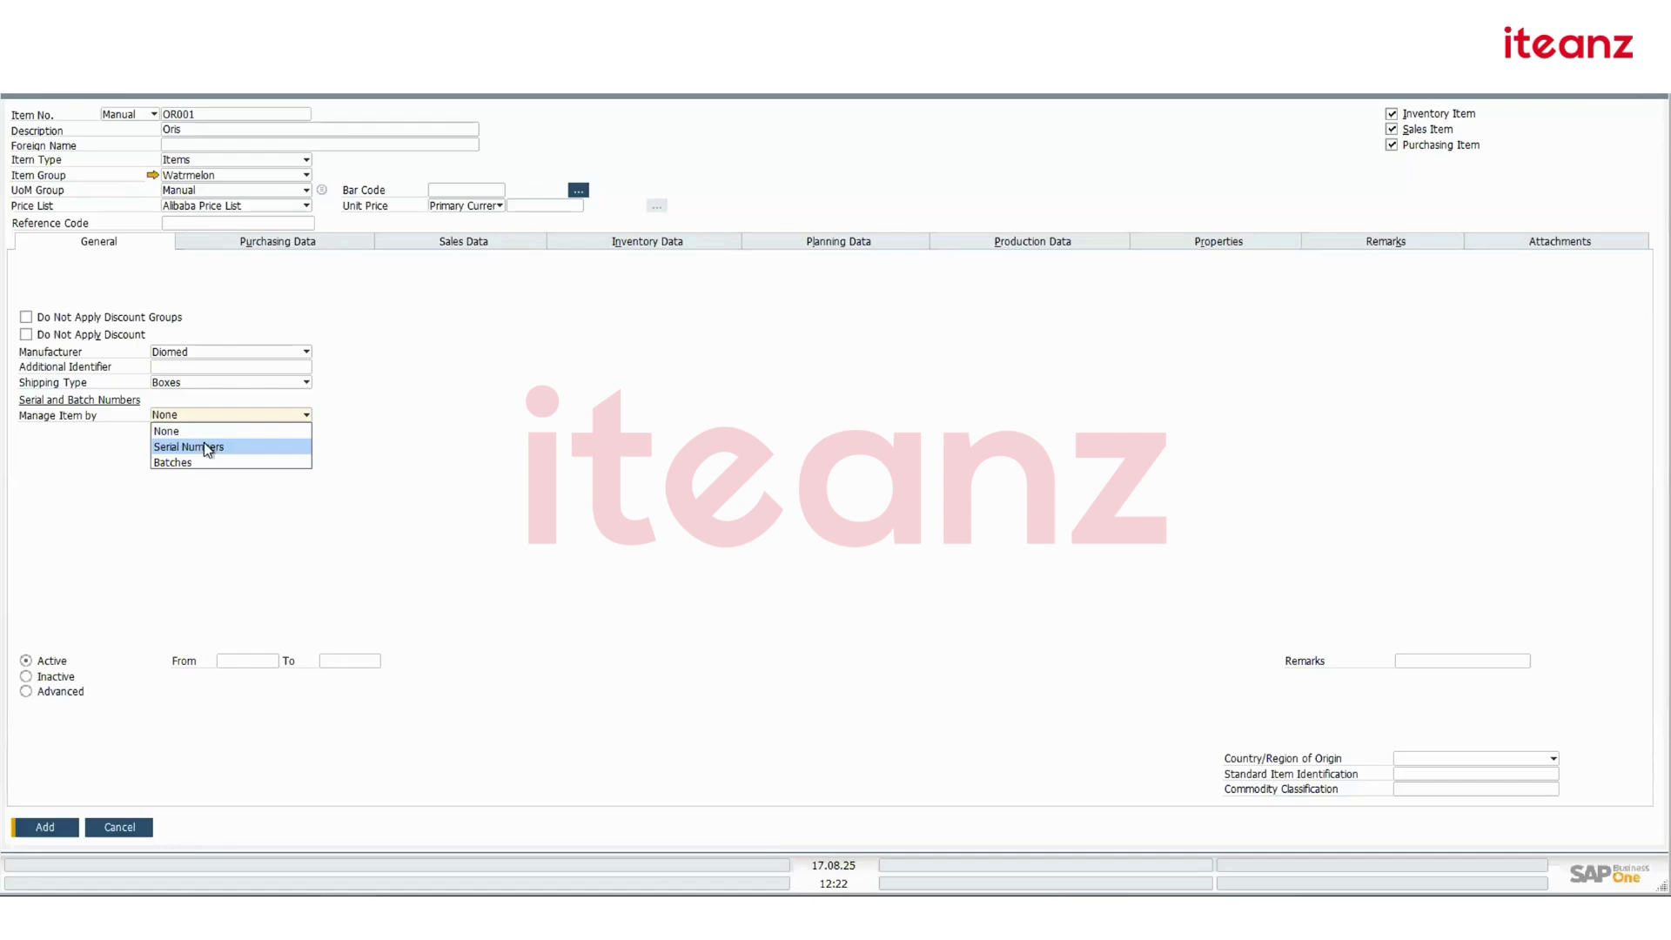
{"action": "left_click", "coordinate": [205, 446]}
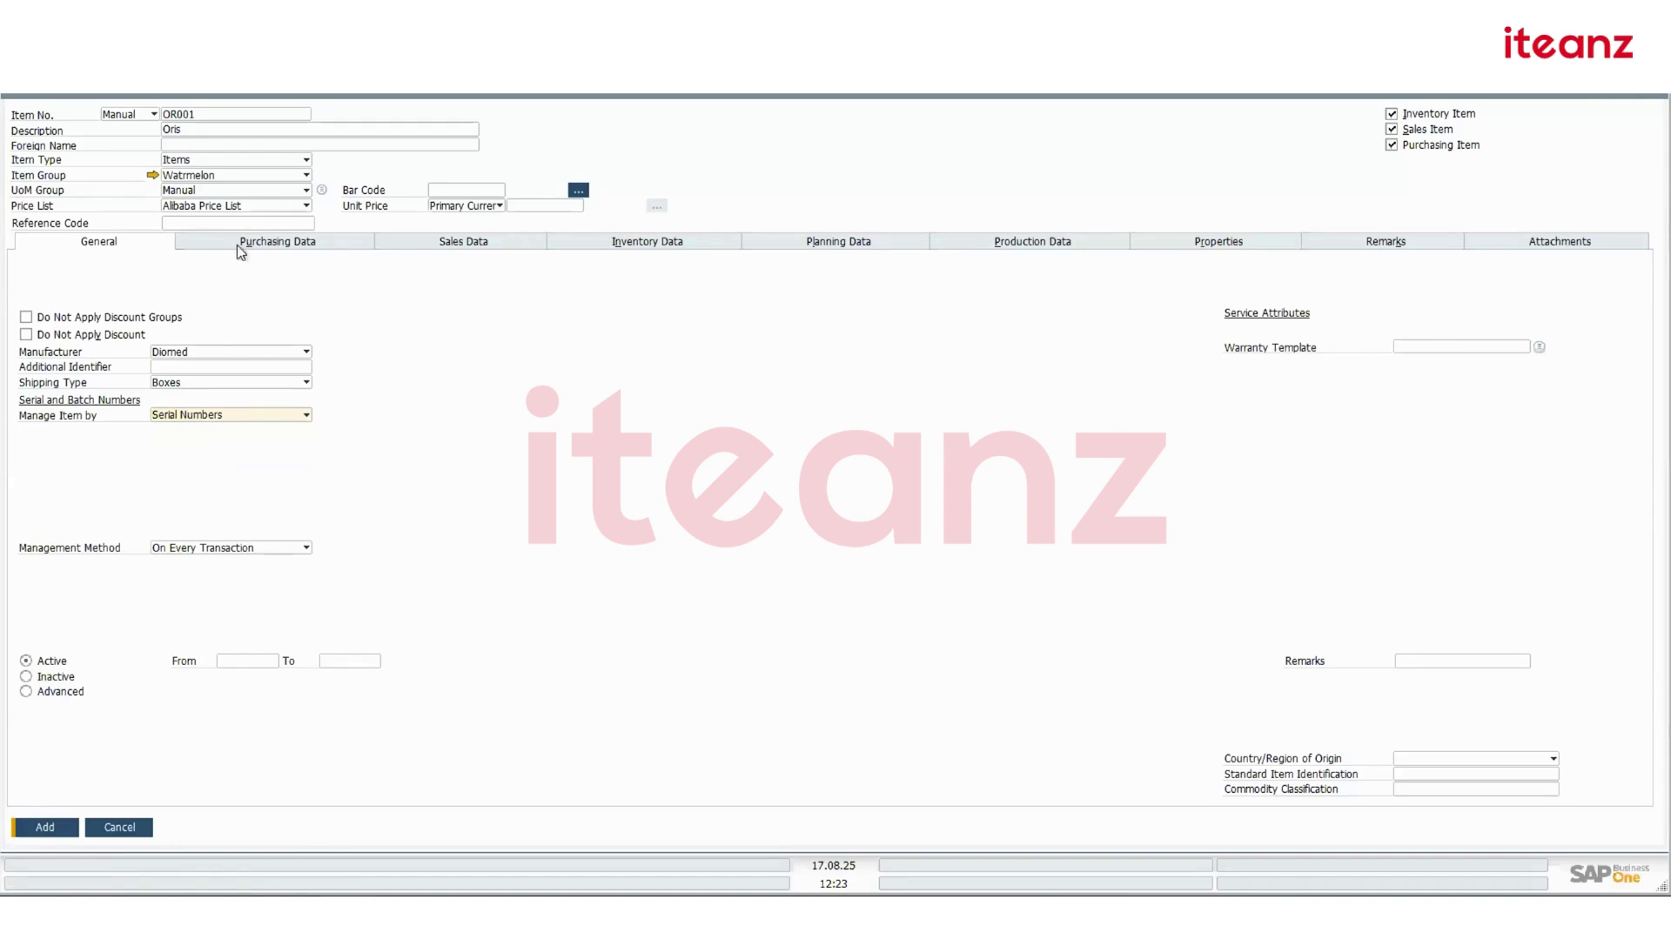
{"action": "left_click", "coordinate": [278, 241]}
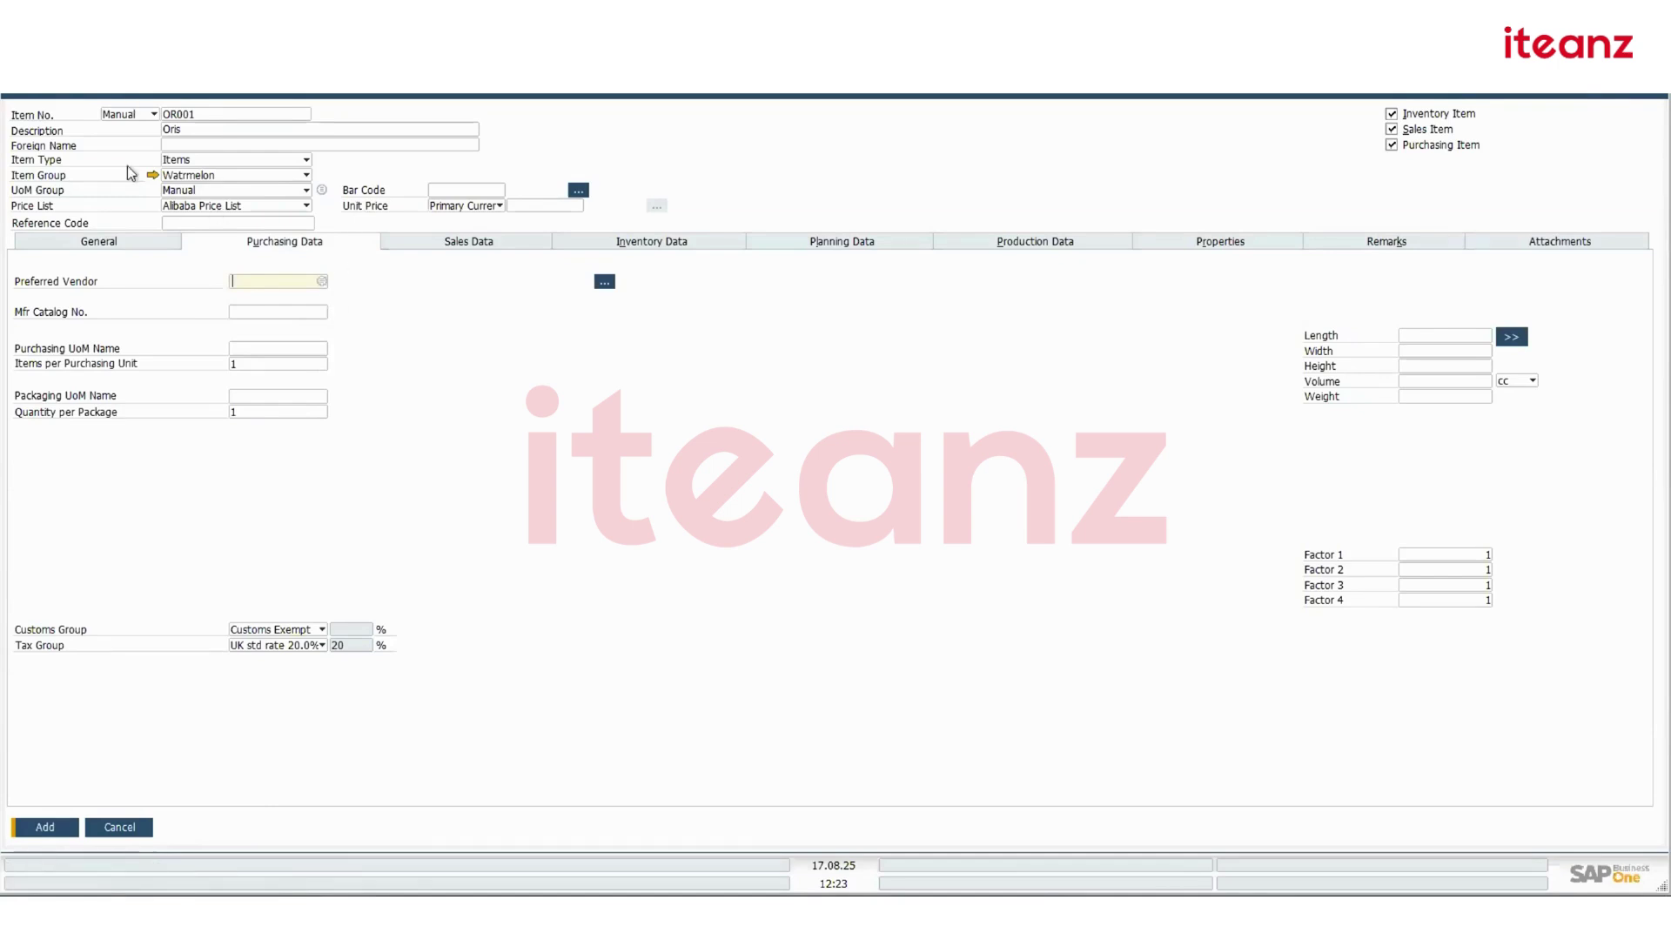
{"action": "left_click", "coordinate": [322, 282]}
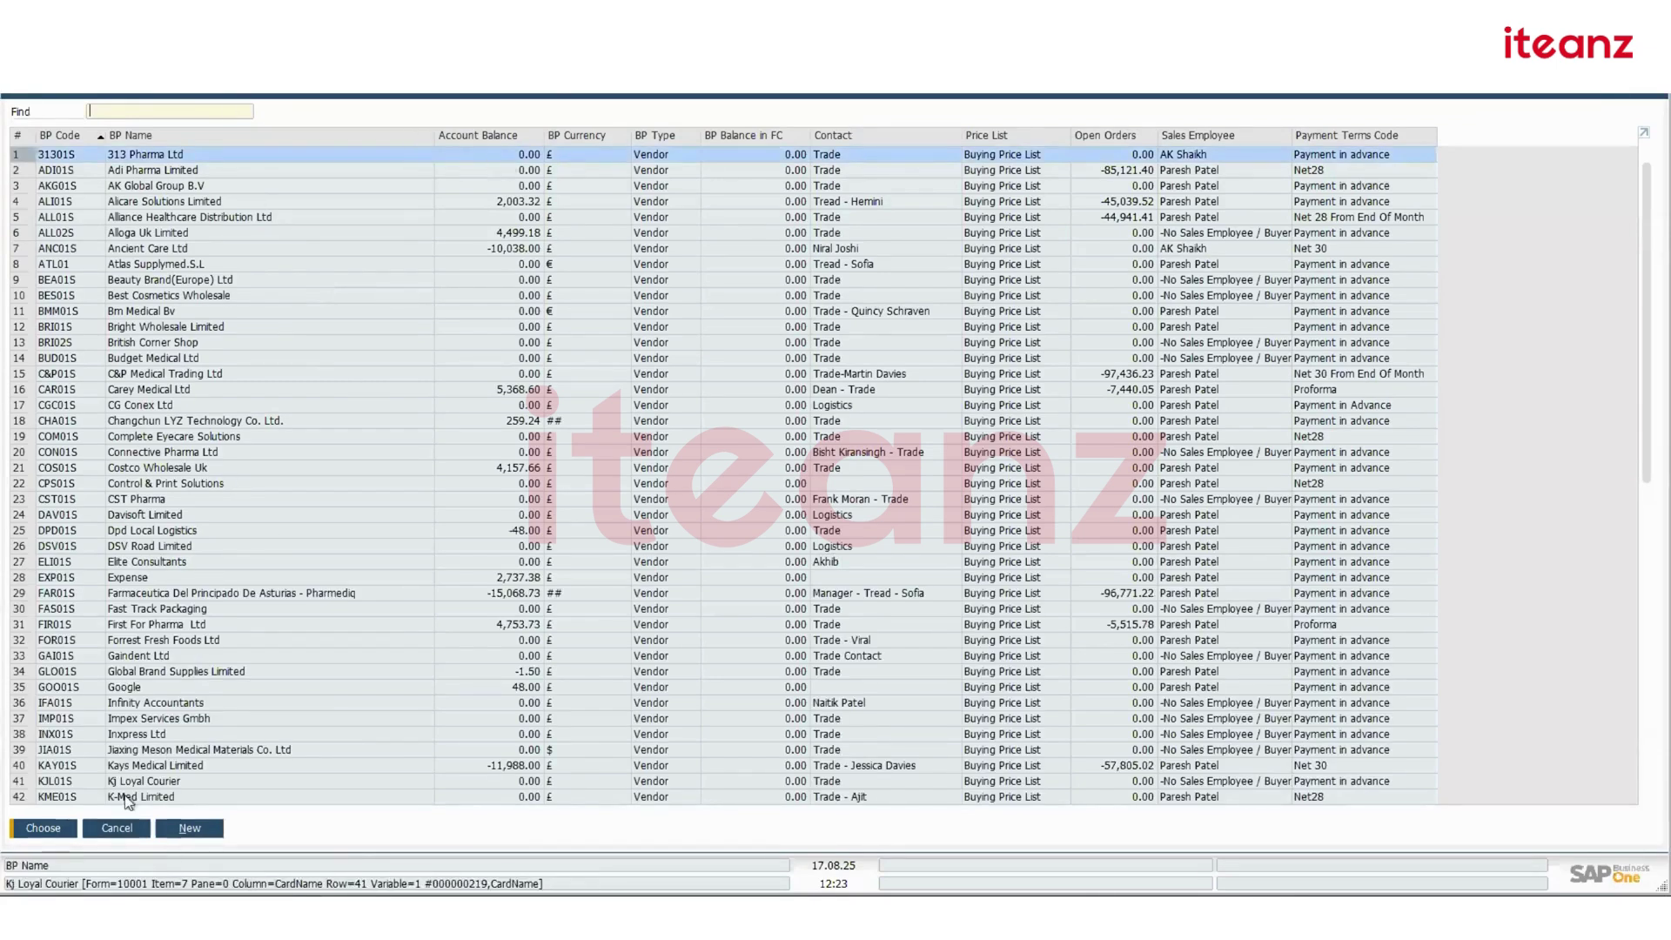
{"action": "key", "text": "Return"}
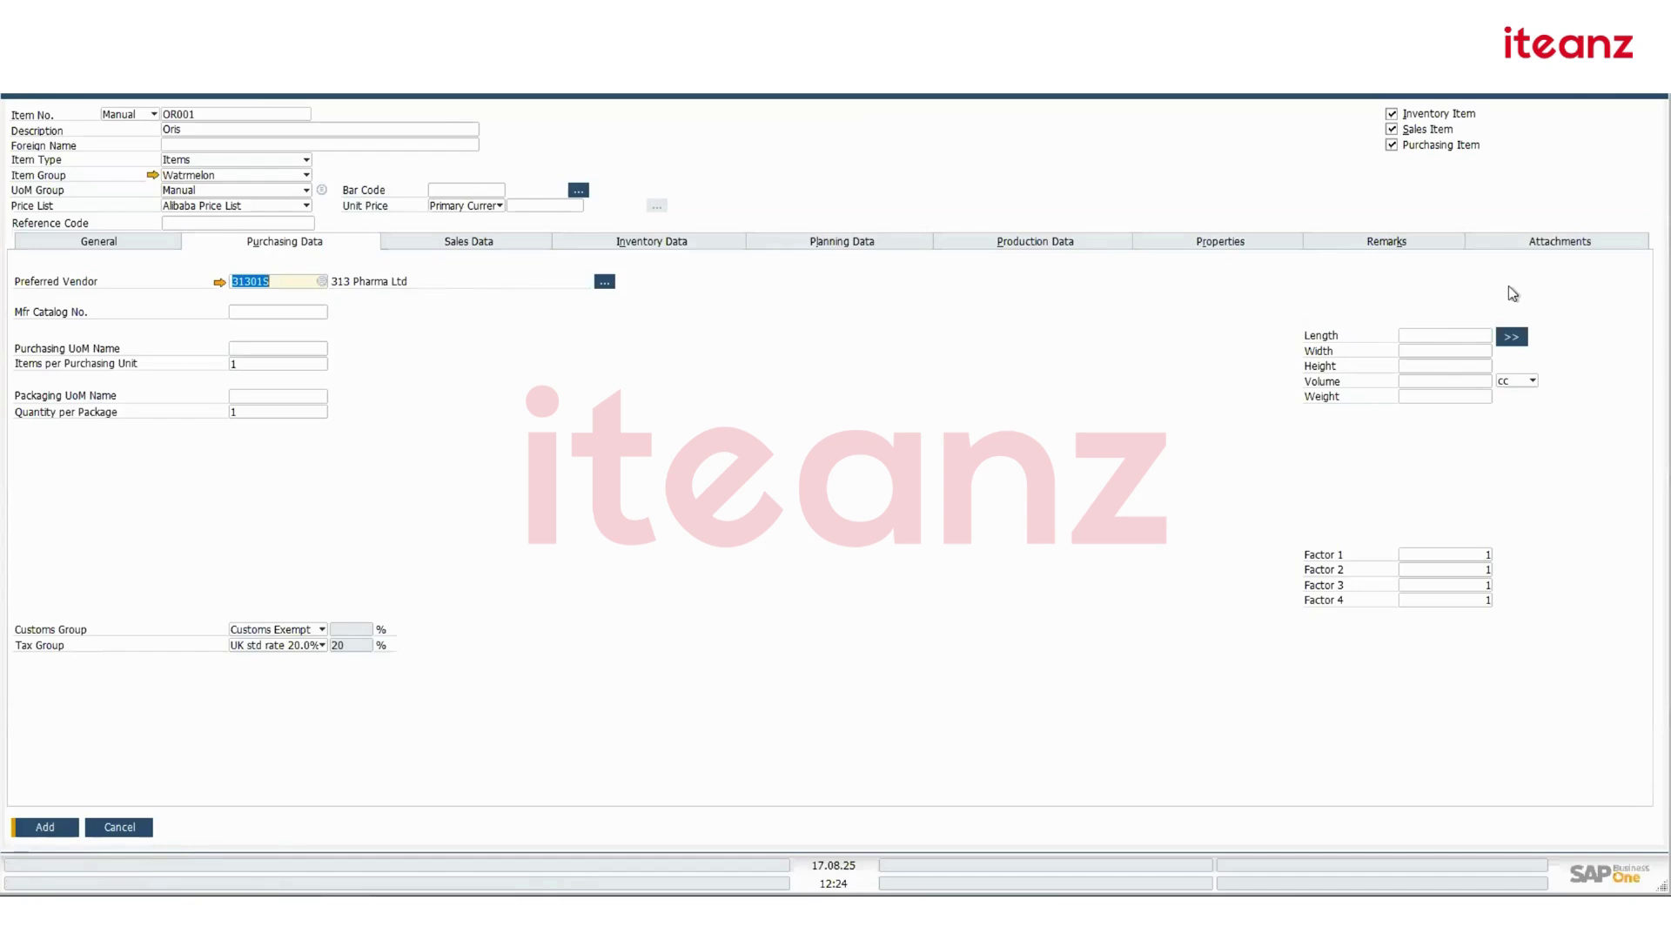
Set the item's purchasing UoM name to PCS
{"action": "left_click", "coordinate": [301, 311]}
{"action": "left_click", "coordinate": [288, 349]}
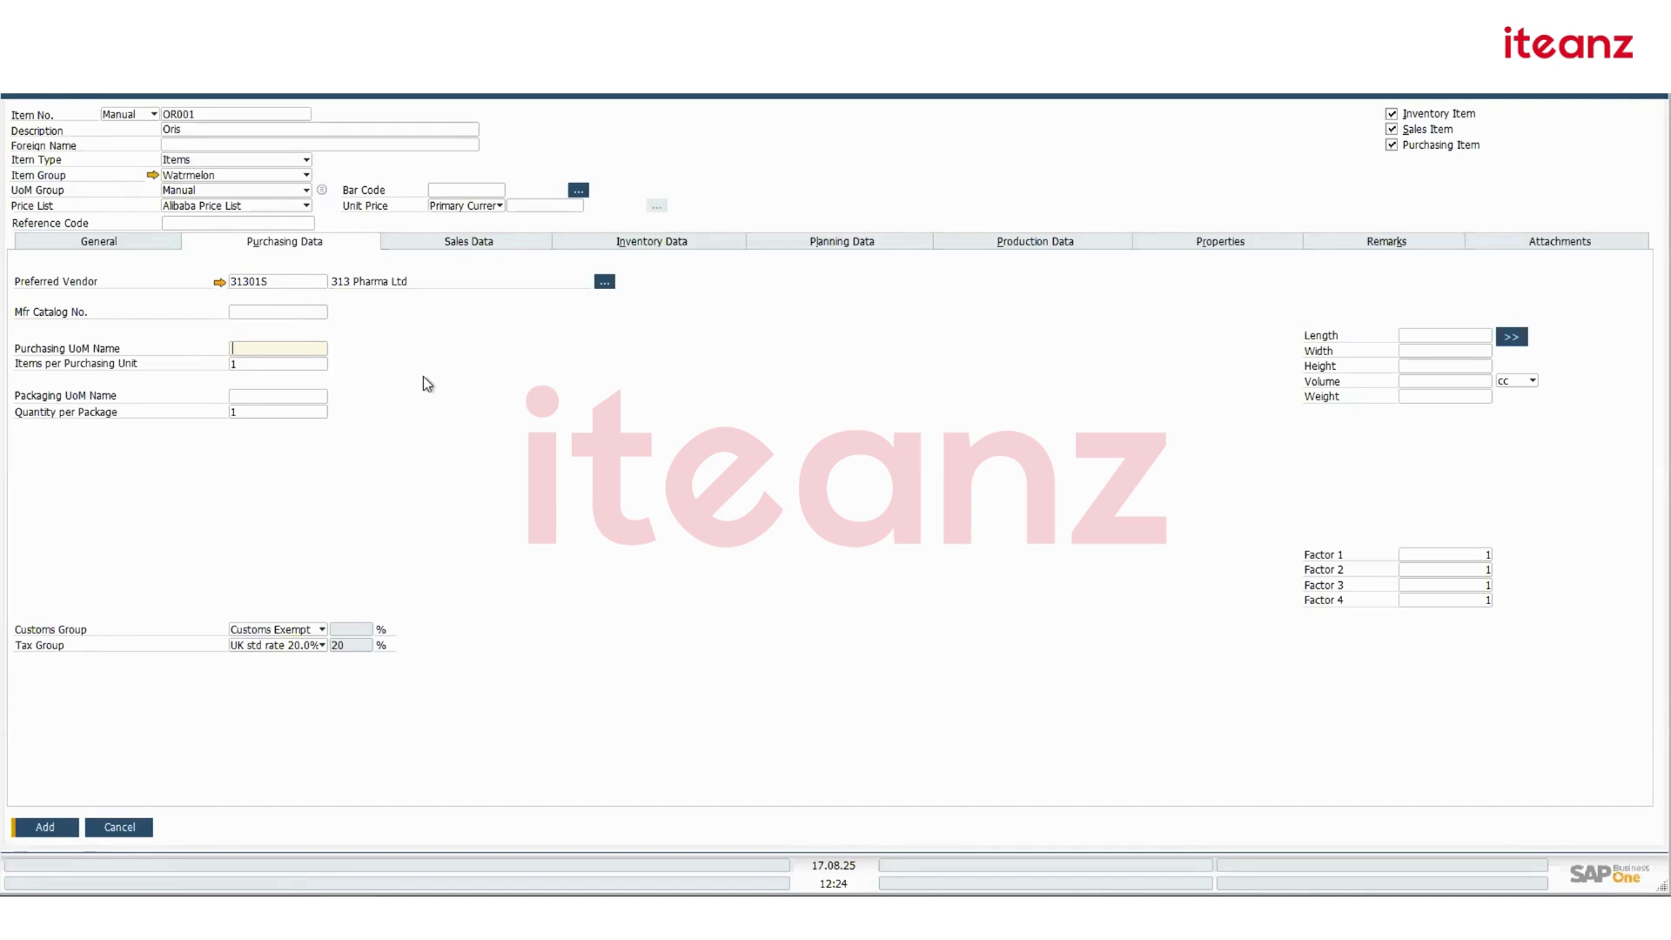
{"action": "left_click", "coordinate": [253, 362]}
{"action": "left_click", "coordinate": [255, 349]}
{"action": "type", "text": "PCS"}
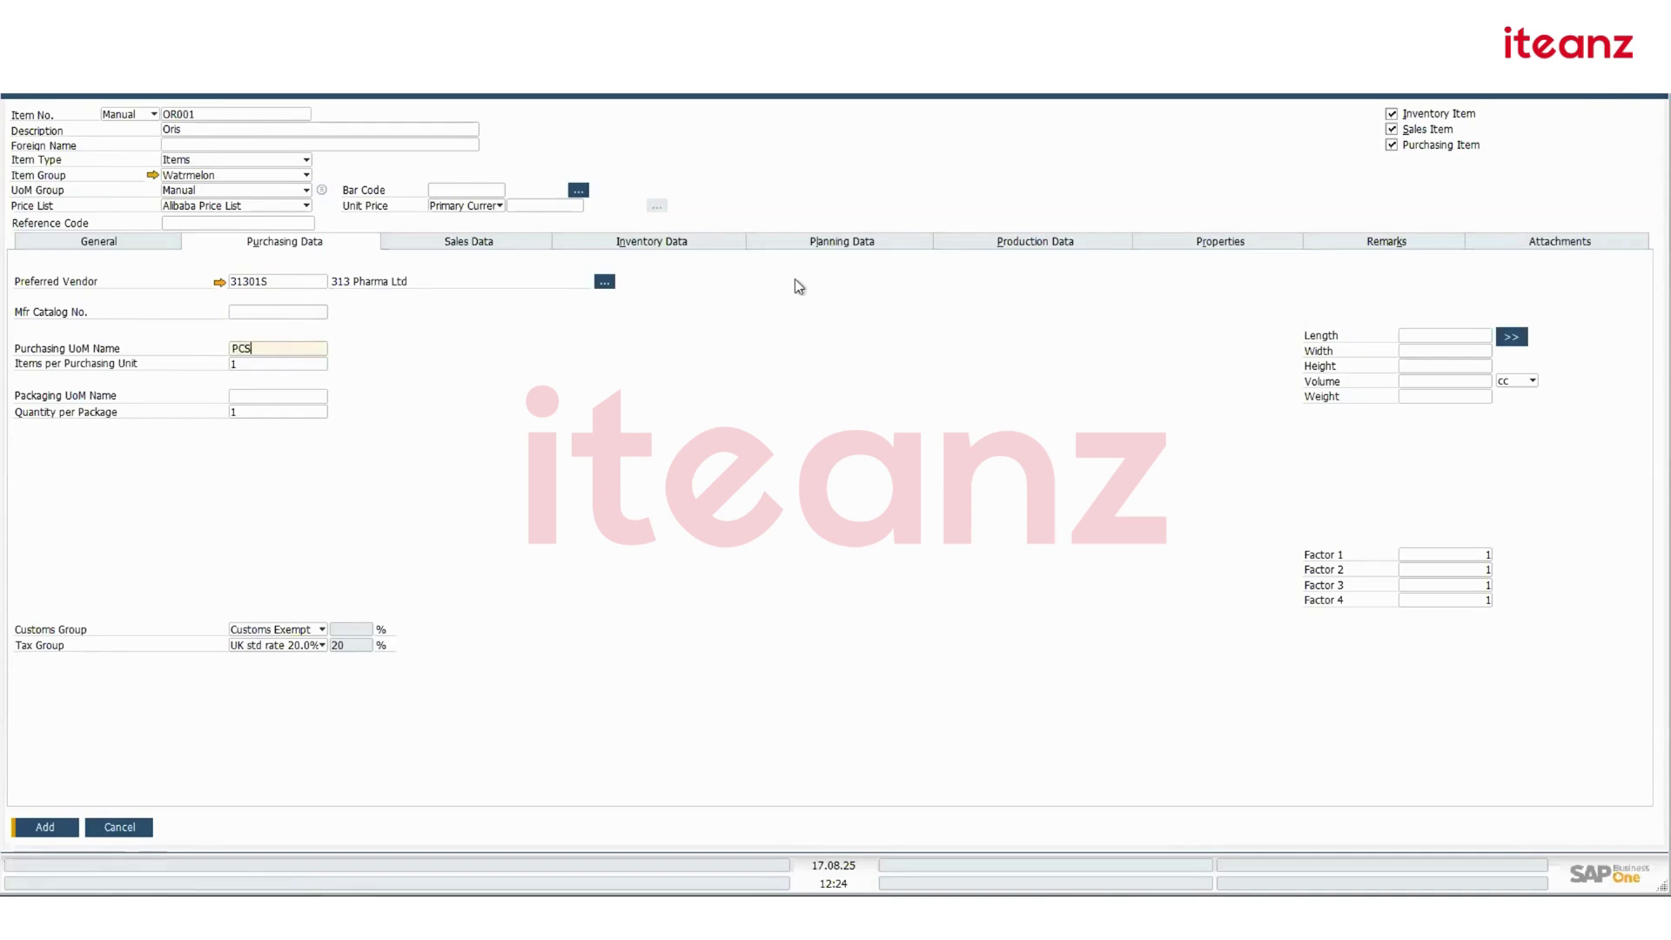
Set the purchasing packaging UoM name to Boxes with a quantity of 12 per package
{"action": "left_click", "coordinate": [259, 398]}
{"action": "type", "text": "Boxes"}
{"action": "key", "text": "Tab"}
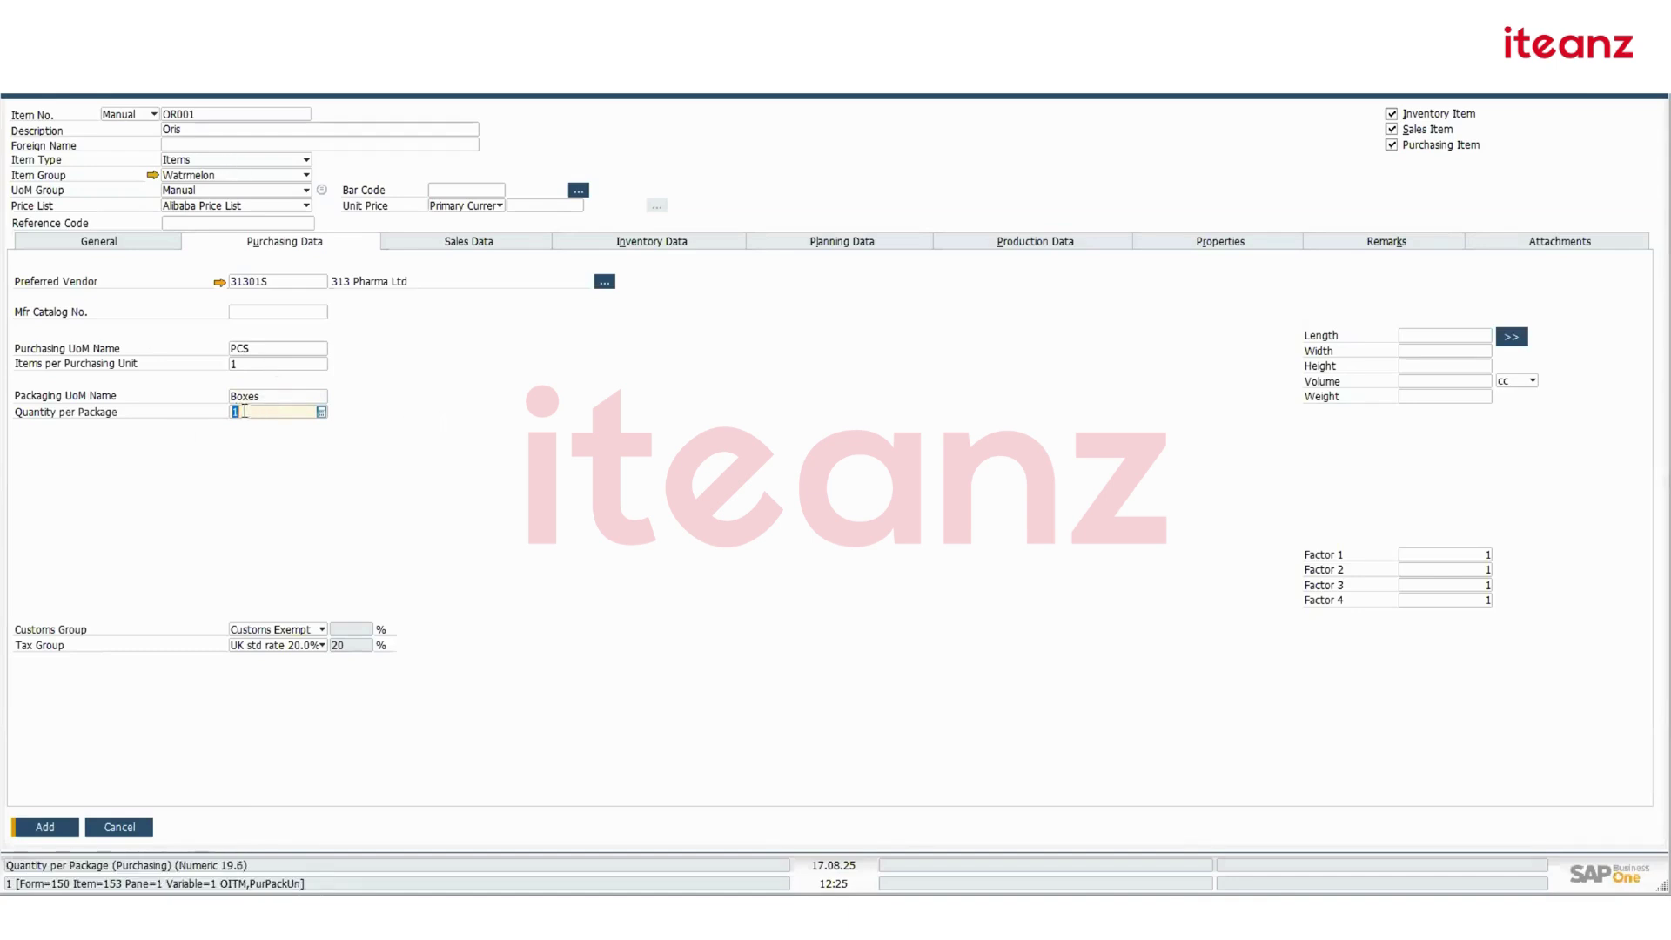
{"action": "type", "text": "2"}
{"action": "key", "text": "Tab"}
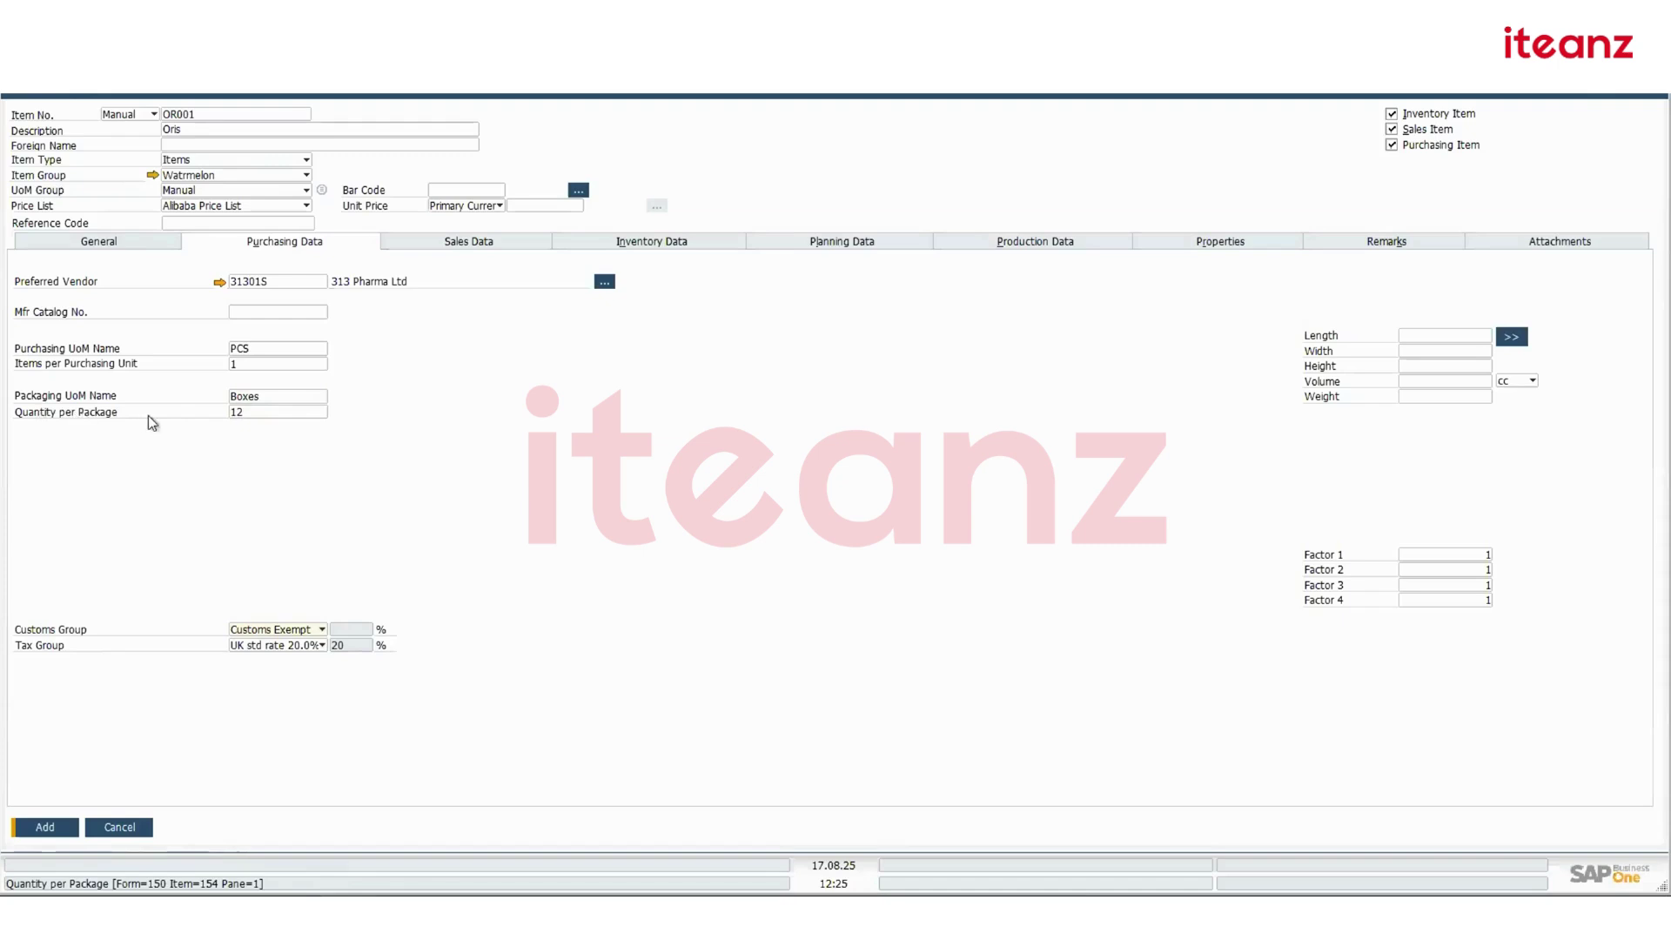
{"action": "left_click", "coordinate": [251, 401]}
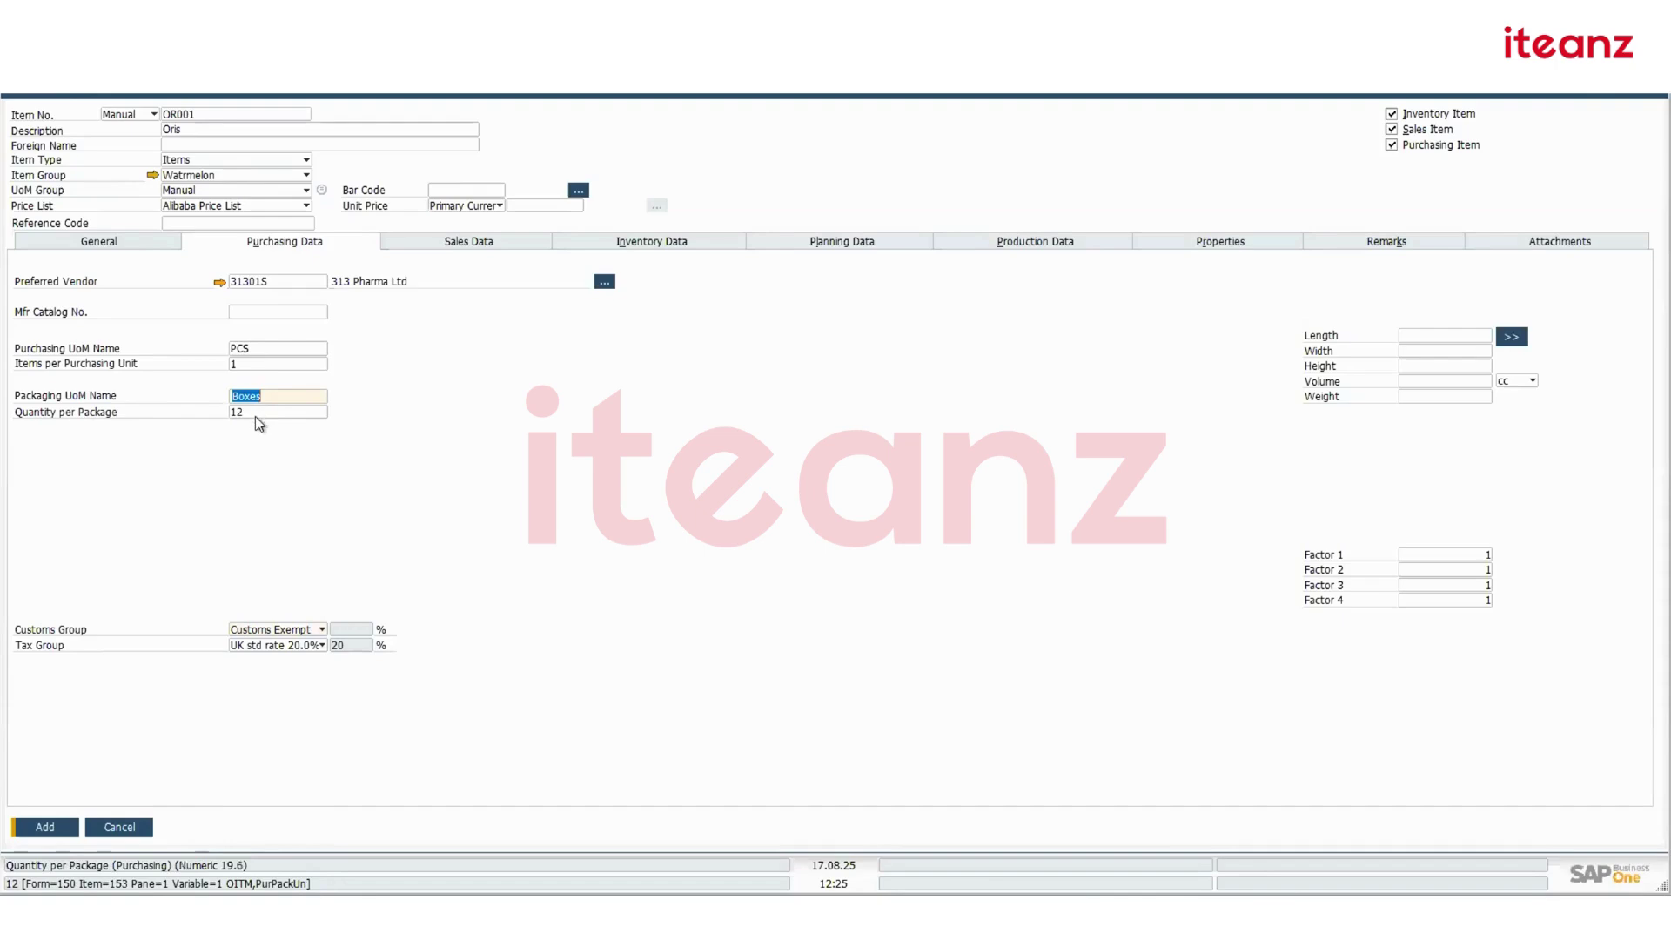
{"action": "left_click", "coordinate": [254, 414]}
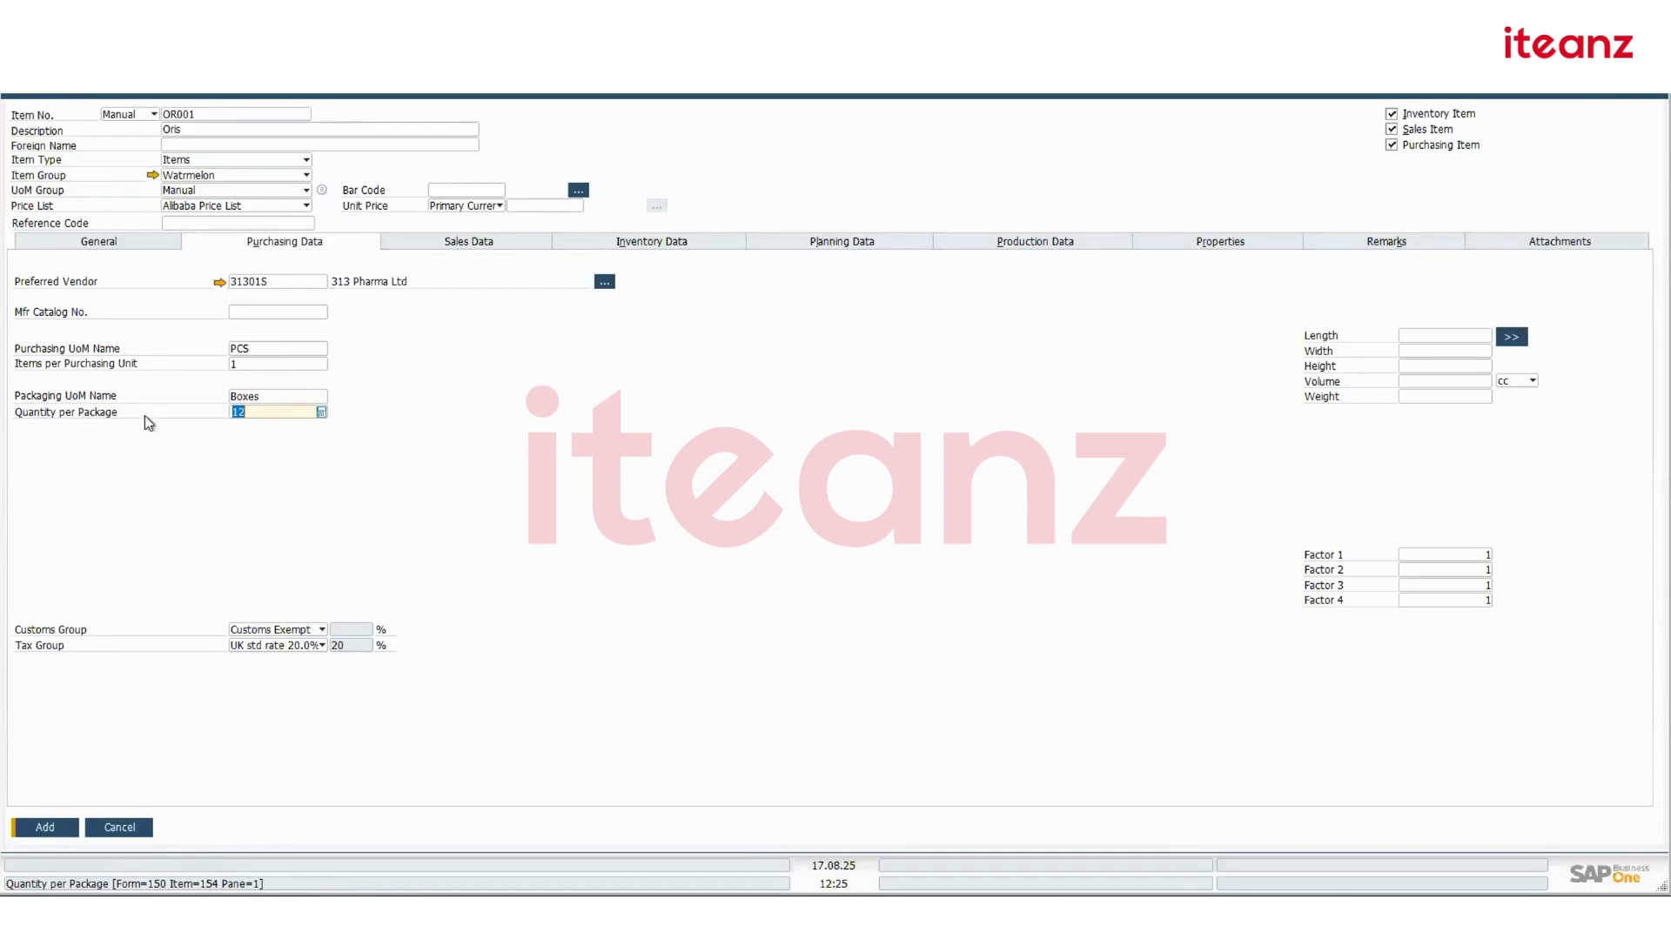
Review the purchasing tax group options and the item's length, width, height, volume and weight fields
{"action": "left_click", "coordinate": [291, 645]}
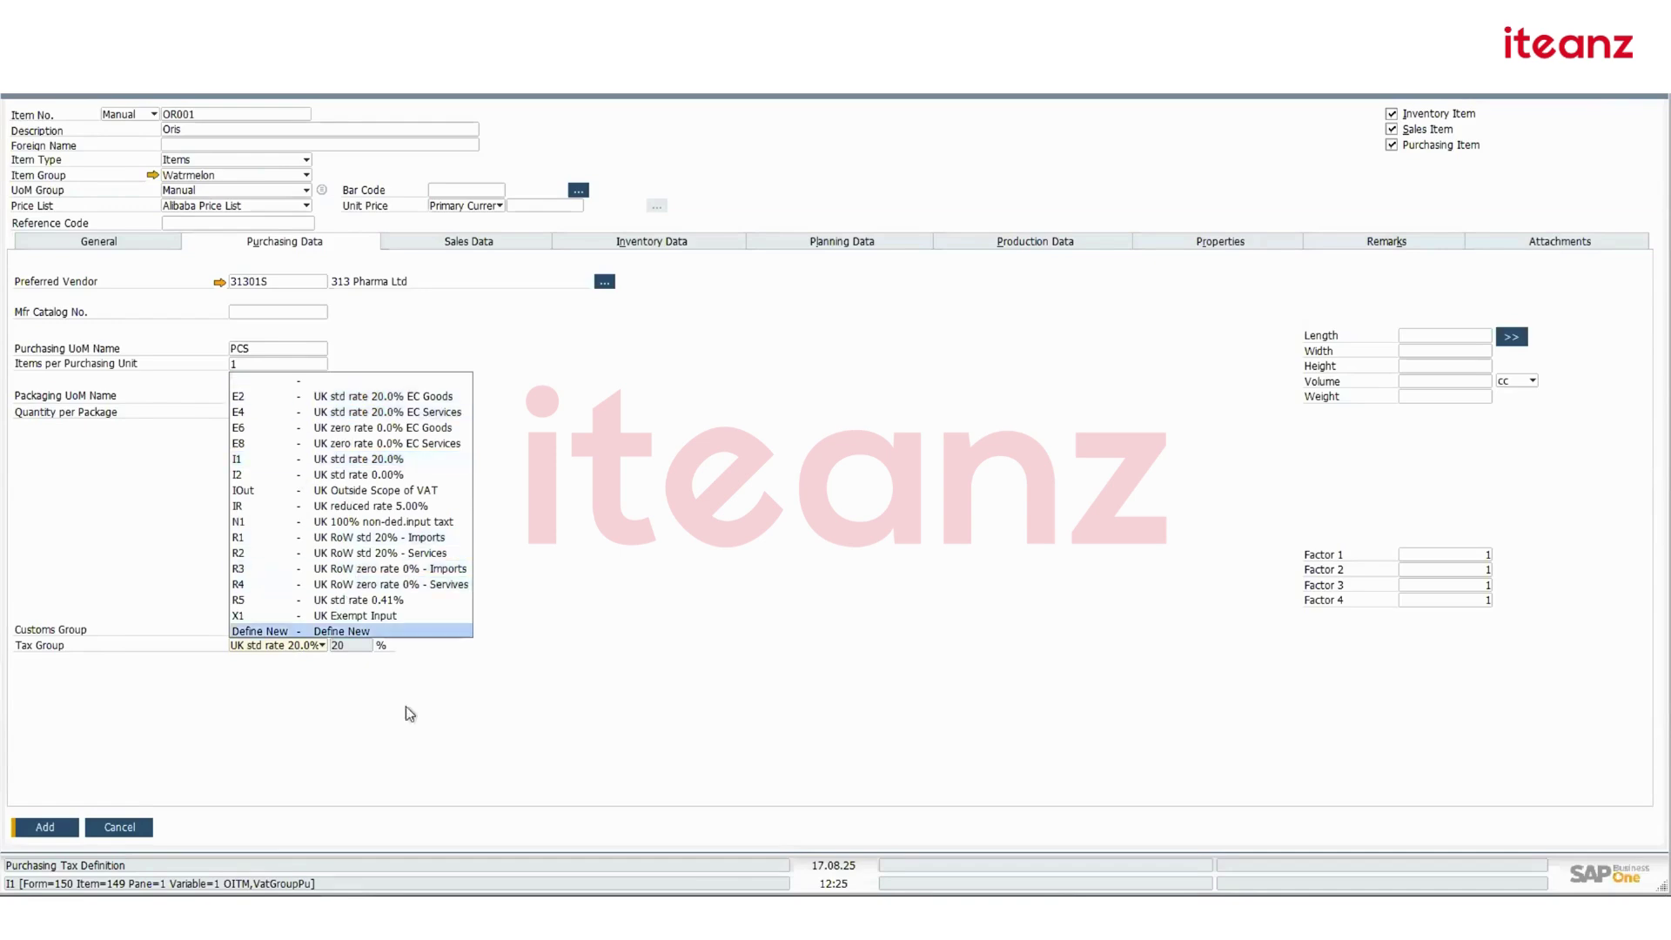
{"action": "left_click", "coordinate": [388, 738]}
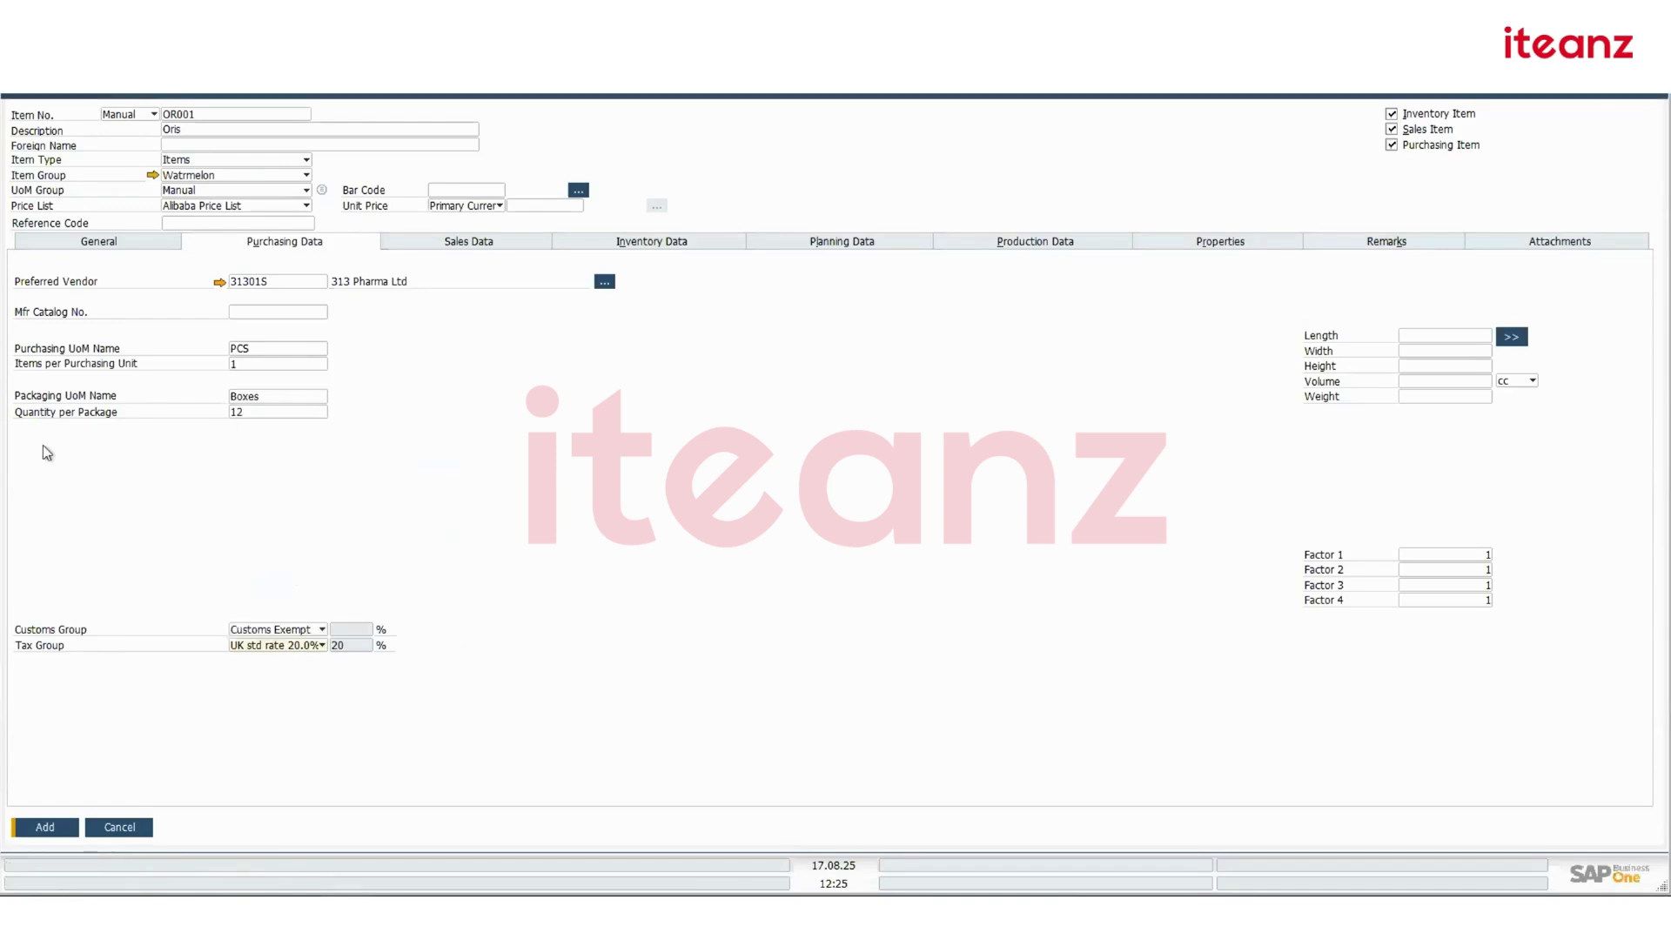
{"action": "left_click", "coordinate": [1412, 336]}
{"action": "left_click", "coordinate": [1412, 352]}
{"action": "left_click", "coordinate": [1412, 366]}
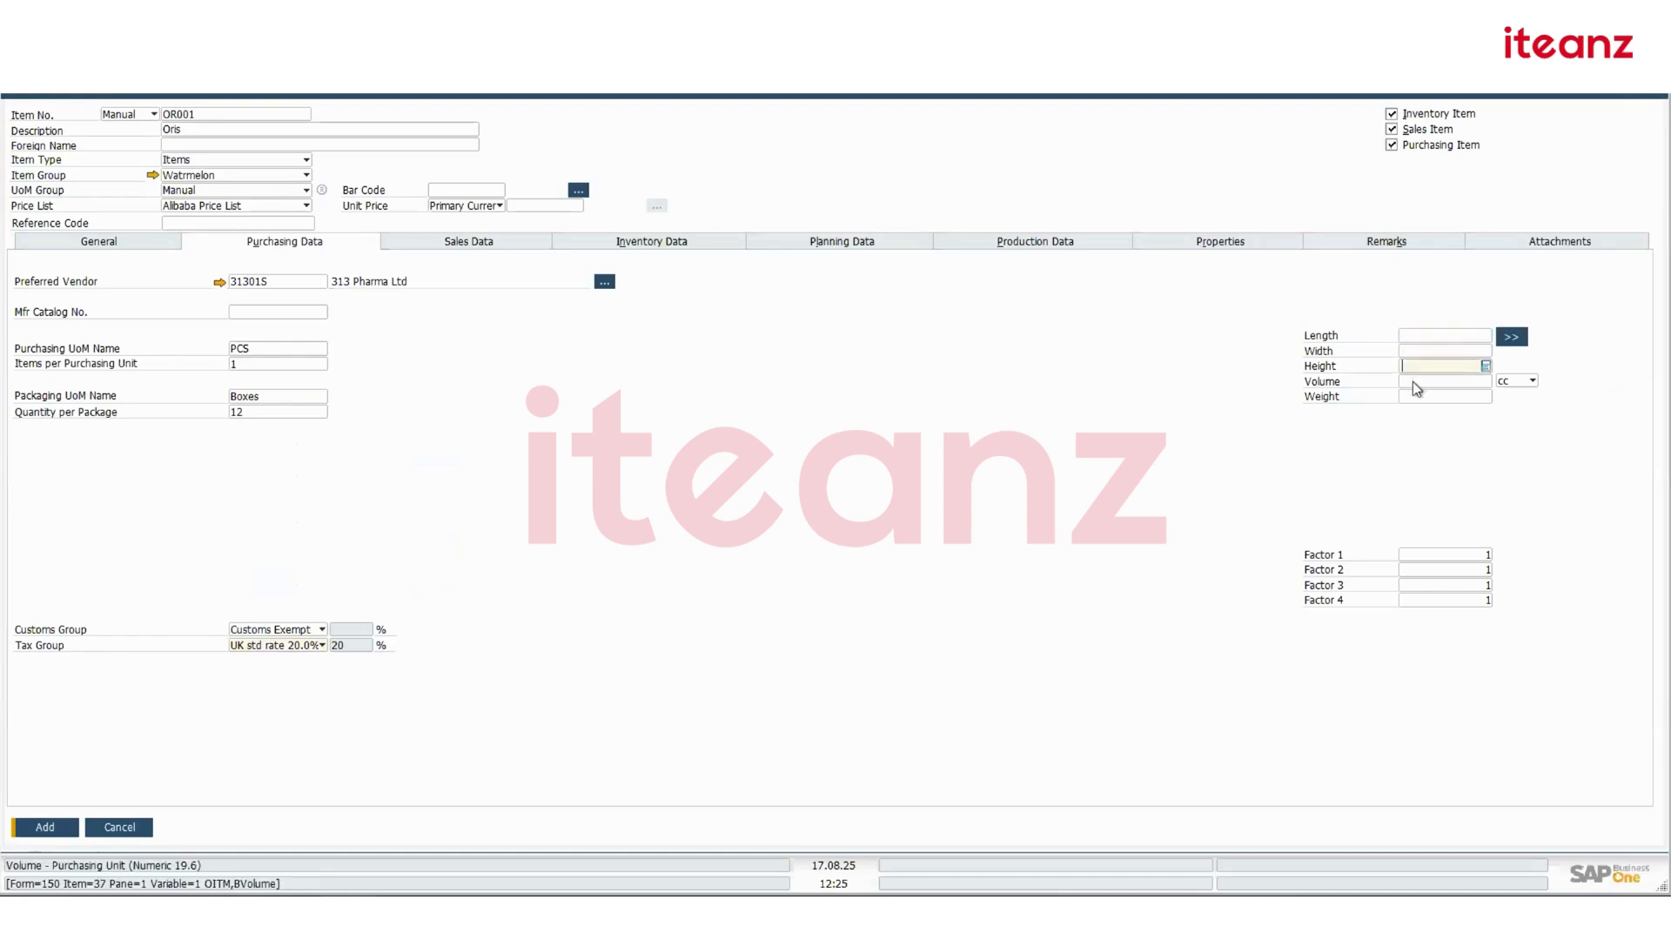
{"action": "left_click", "coordinate": [1412, 381]}
{"action": "left_click", "coordinate": [1414, 397]}
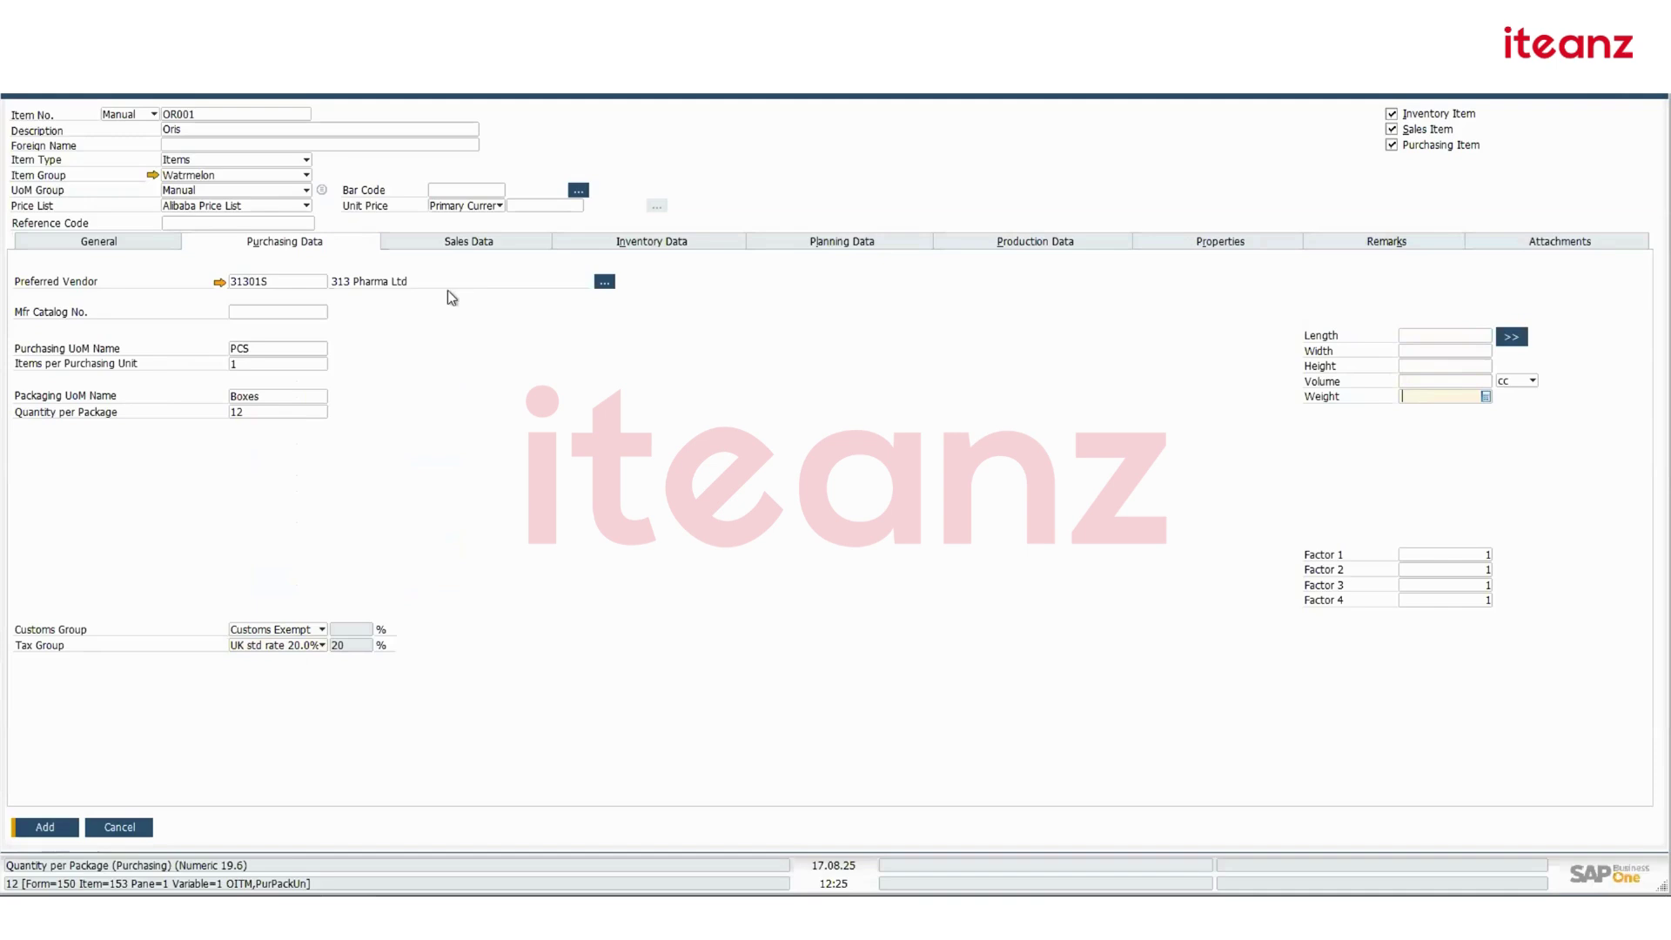
In the item's sales data, set the sales UoM name to PCS and the packaging UoM to Boxes with 6 per package
{"action": "left_click", "coordinate": [456, 242]}
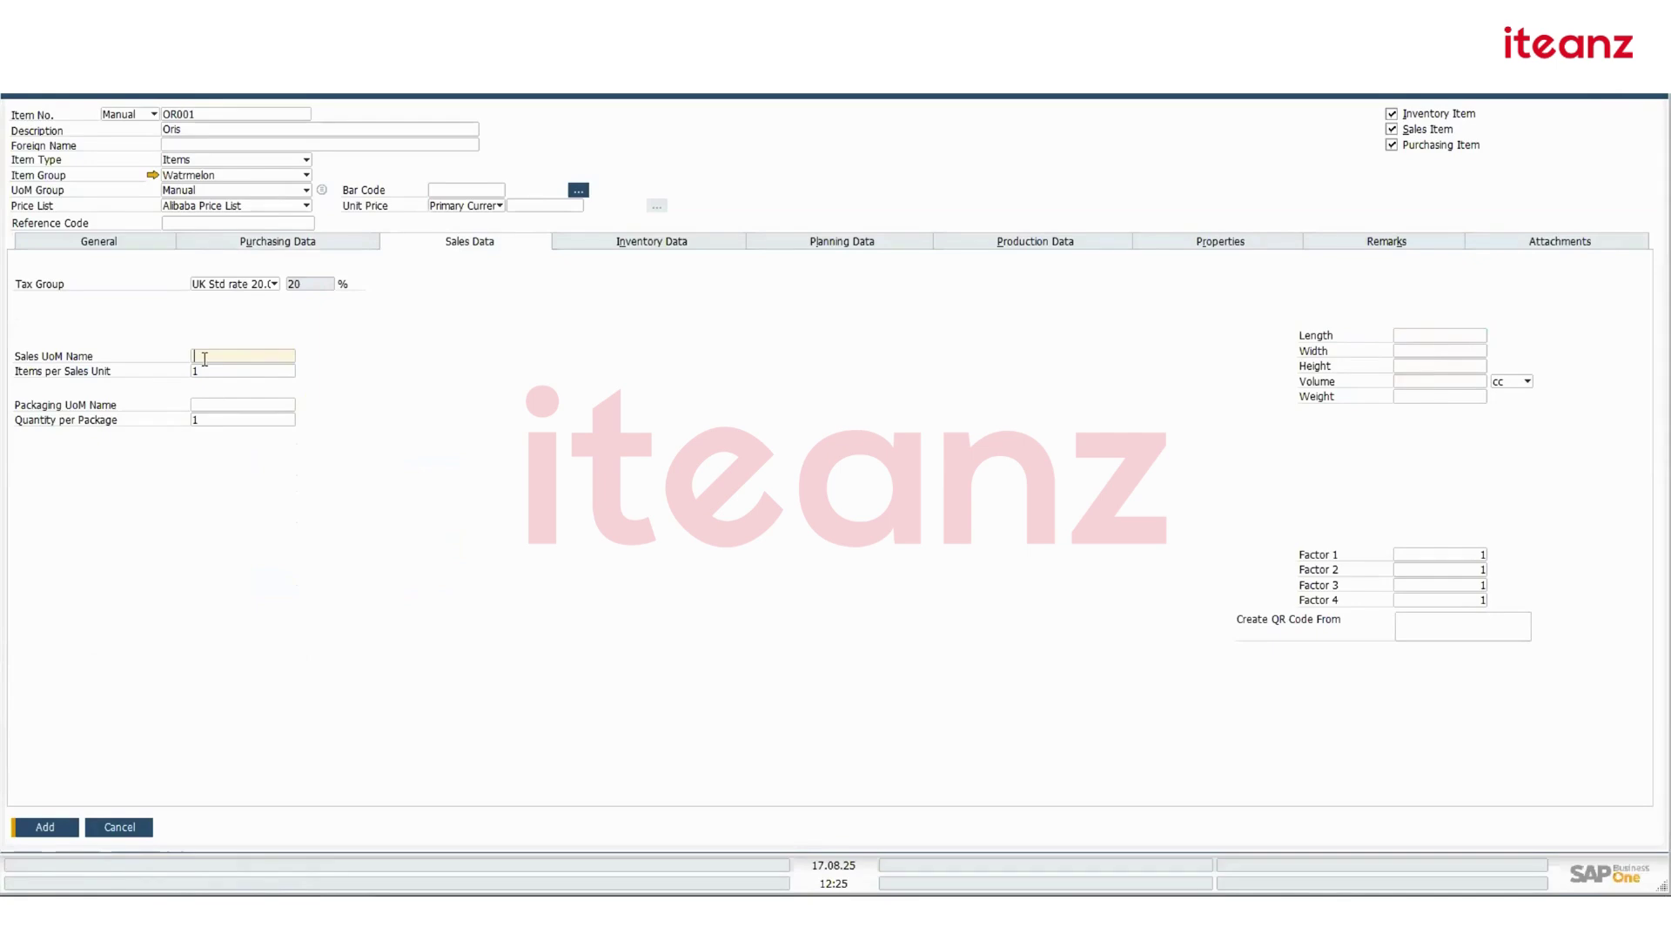
{"action": "type", "text": "PCS"}
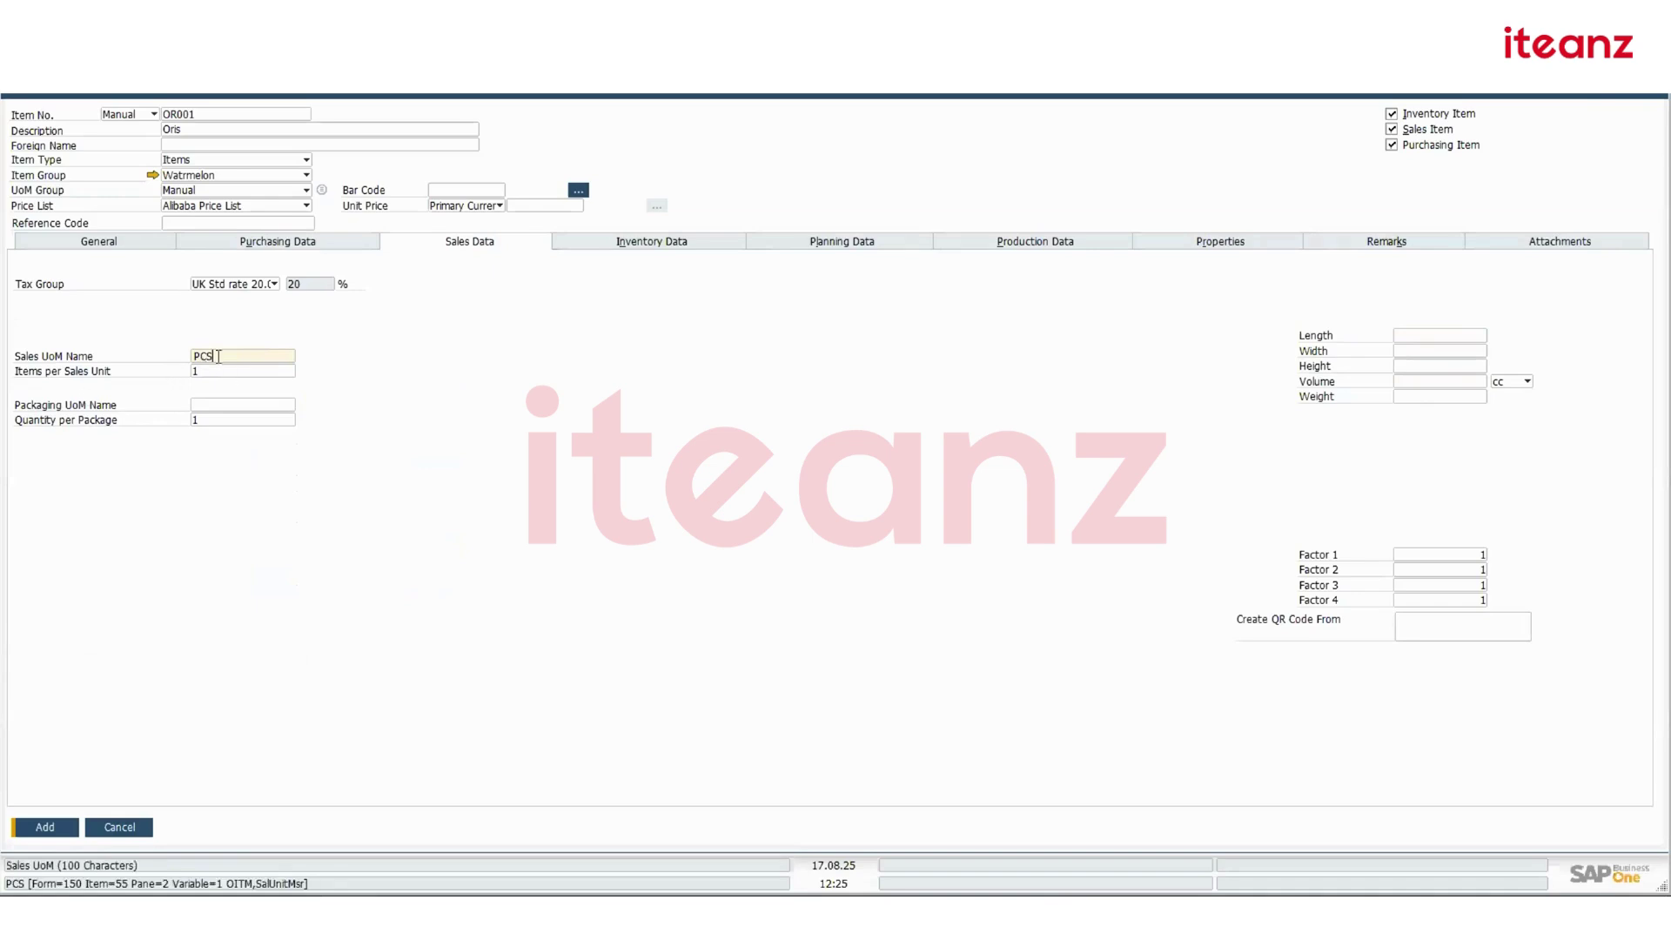
{"action": "left_click", "coordinate": [207, 406]}
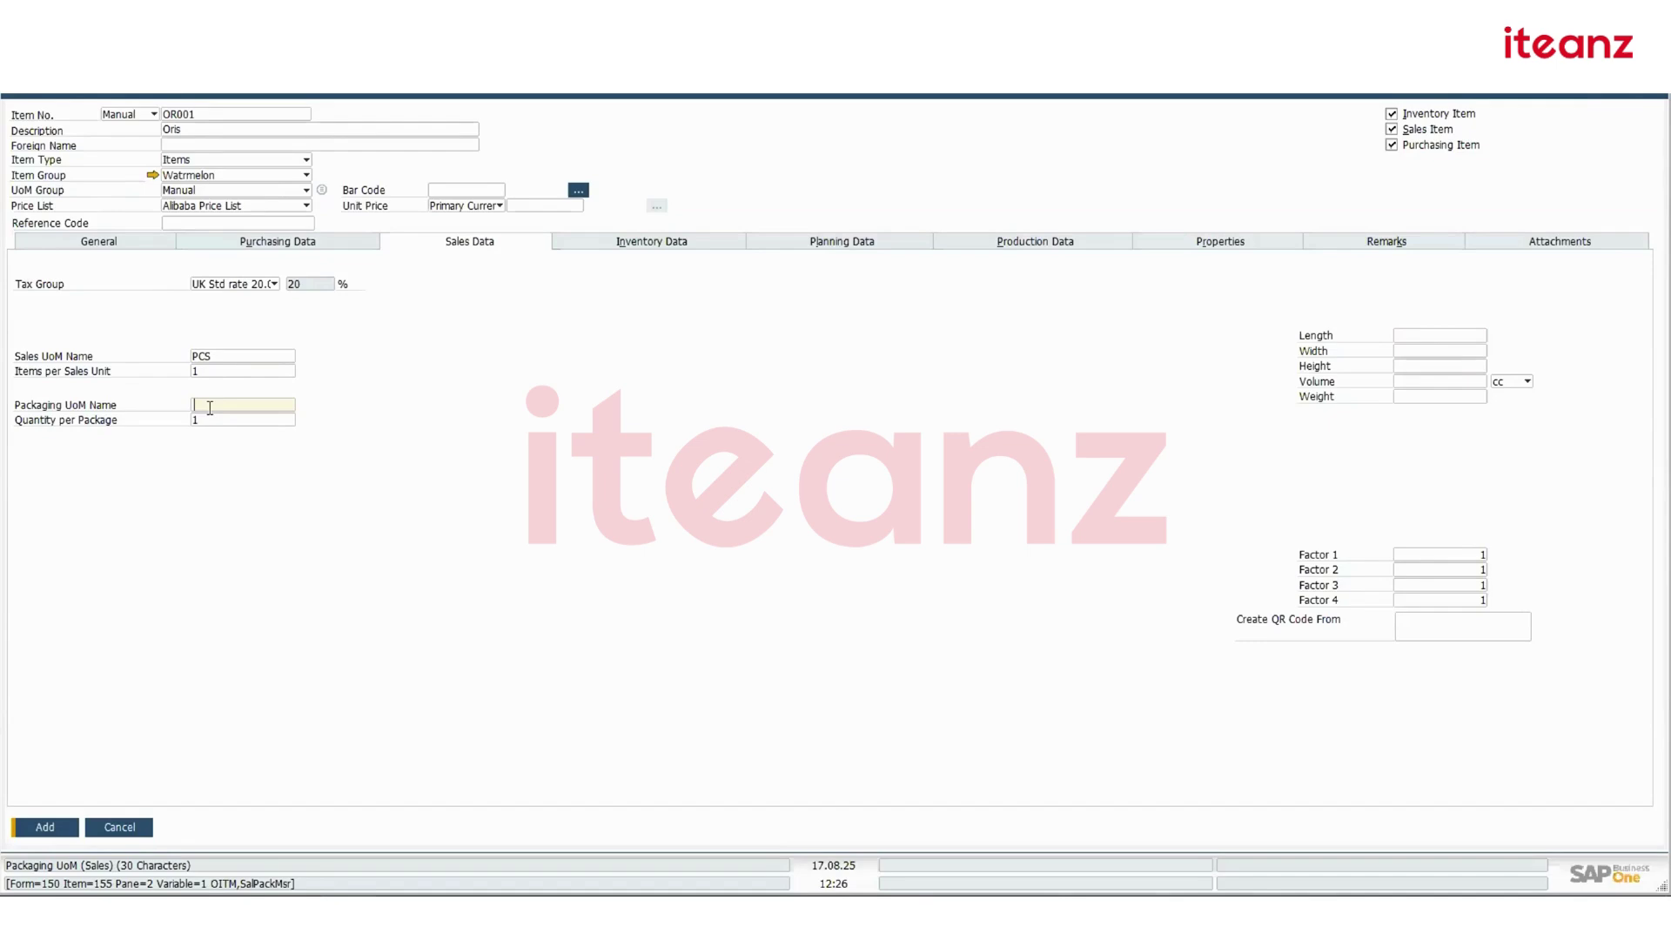
{"action": "type", "text": "s"}
{"action": "key", "text": "Tab"}
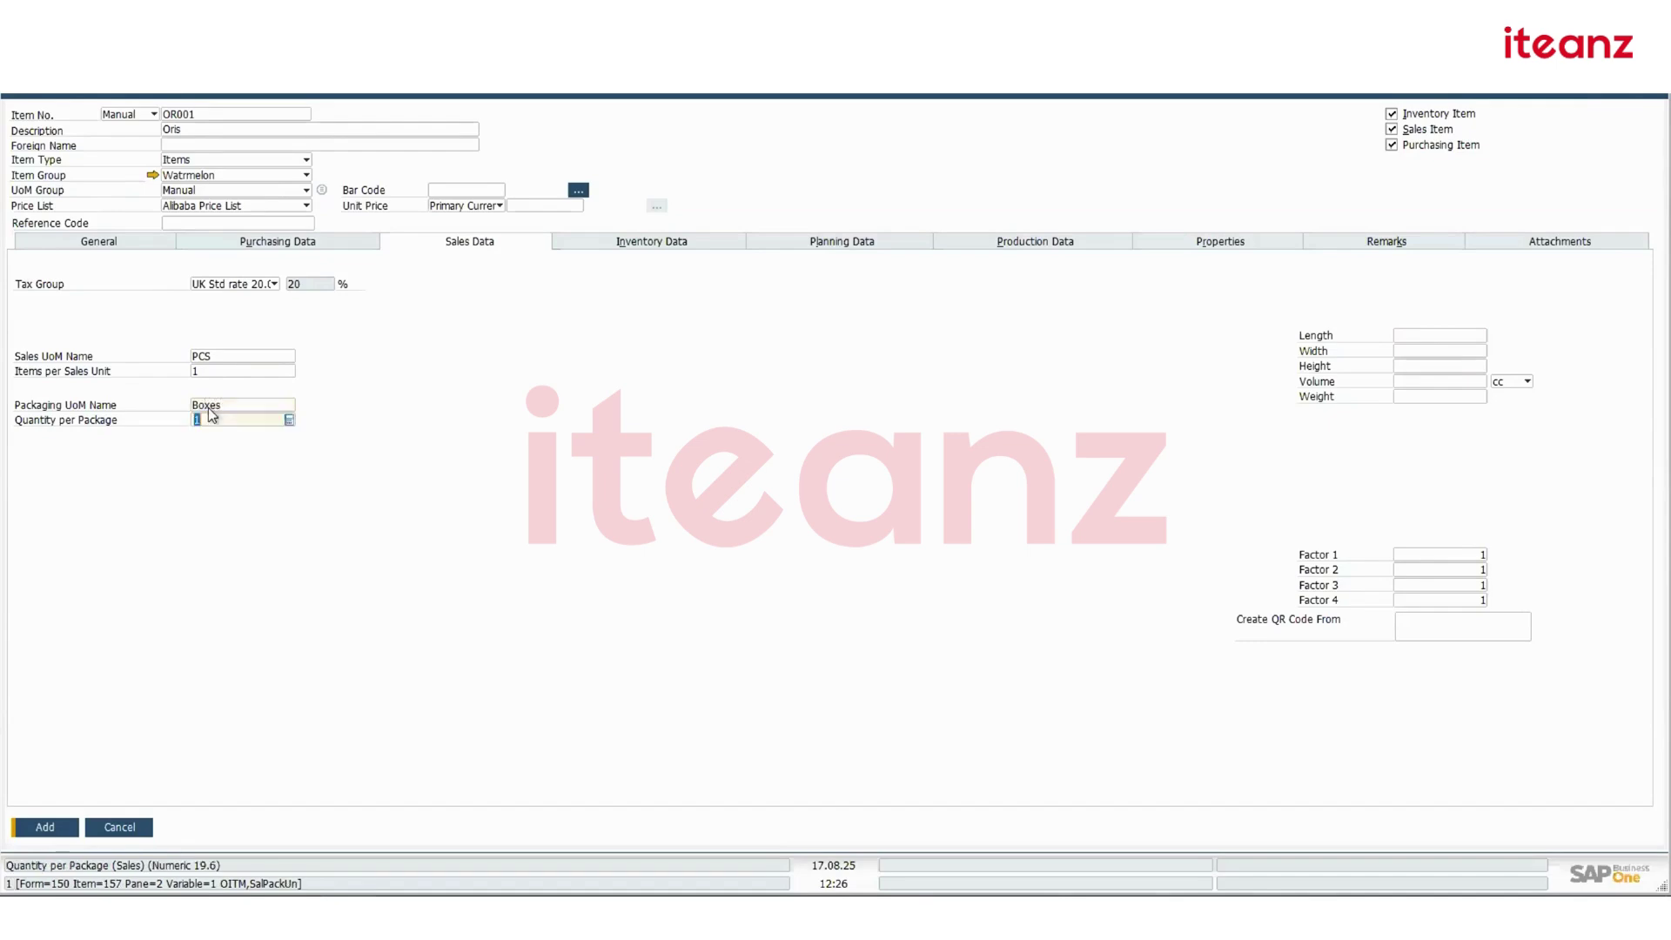
{"action": "type", "text": "6"}
{"action": "key", "text": "Tab"}
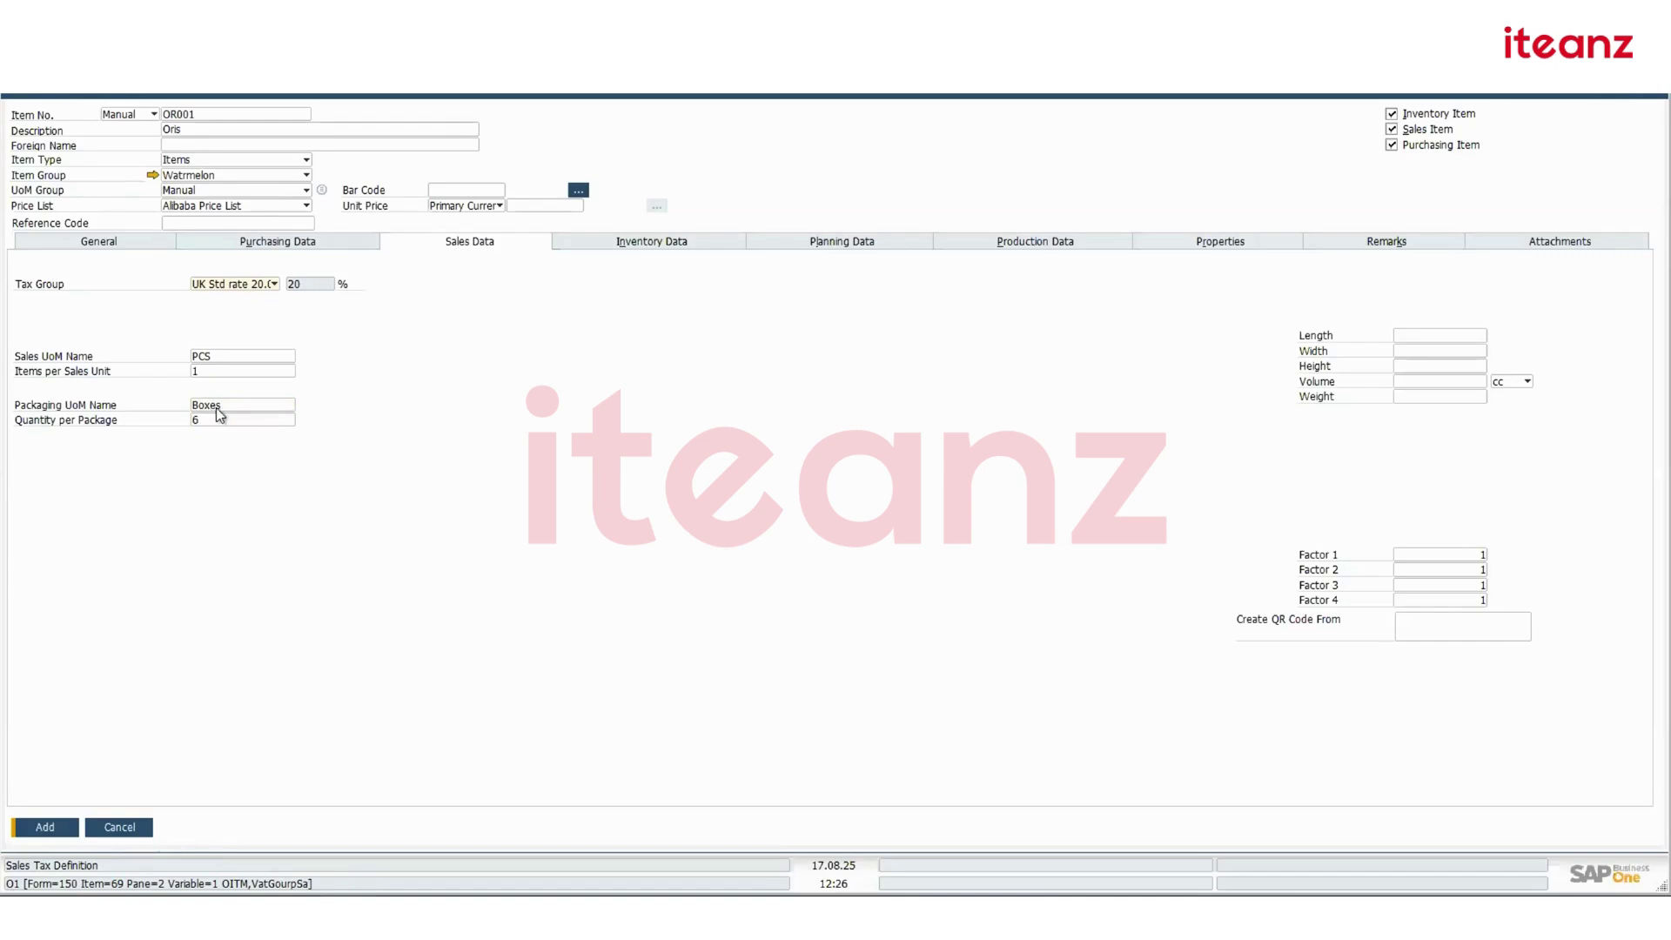
Review the options for setting G/L accounts and the valuation method choices in the item's inventory data
{"action": "left_click", "coordinate": [630, 242]}
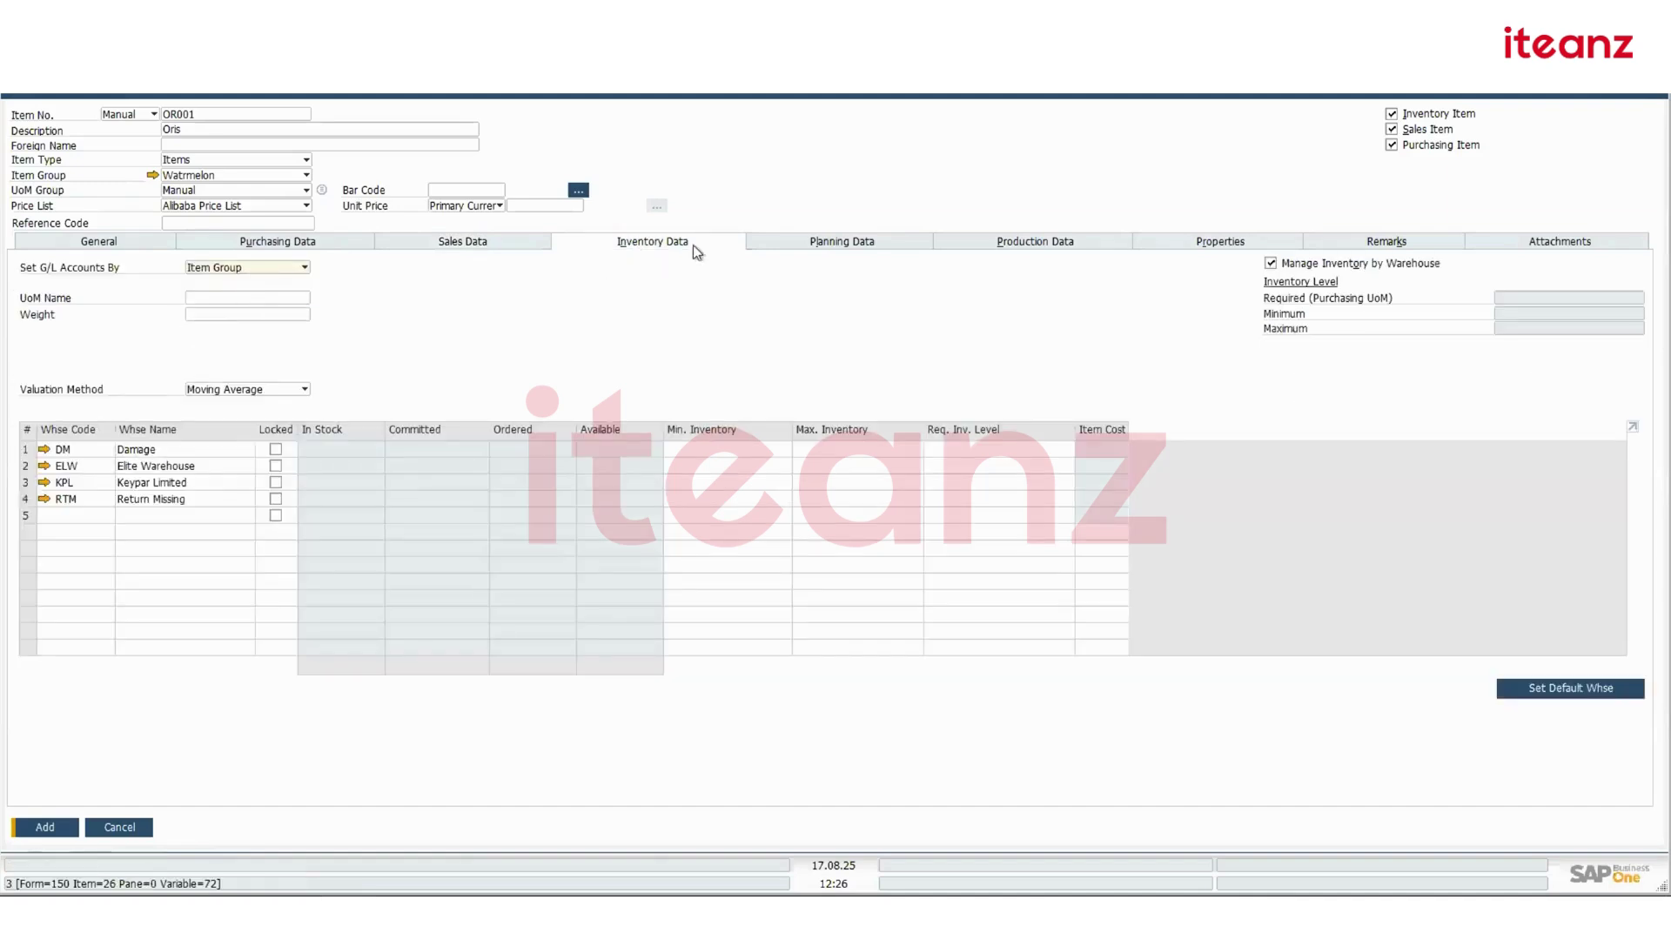
{"action": "left_click", "coordinate": [248, 271]}
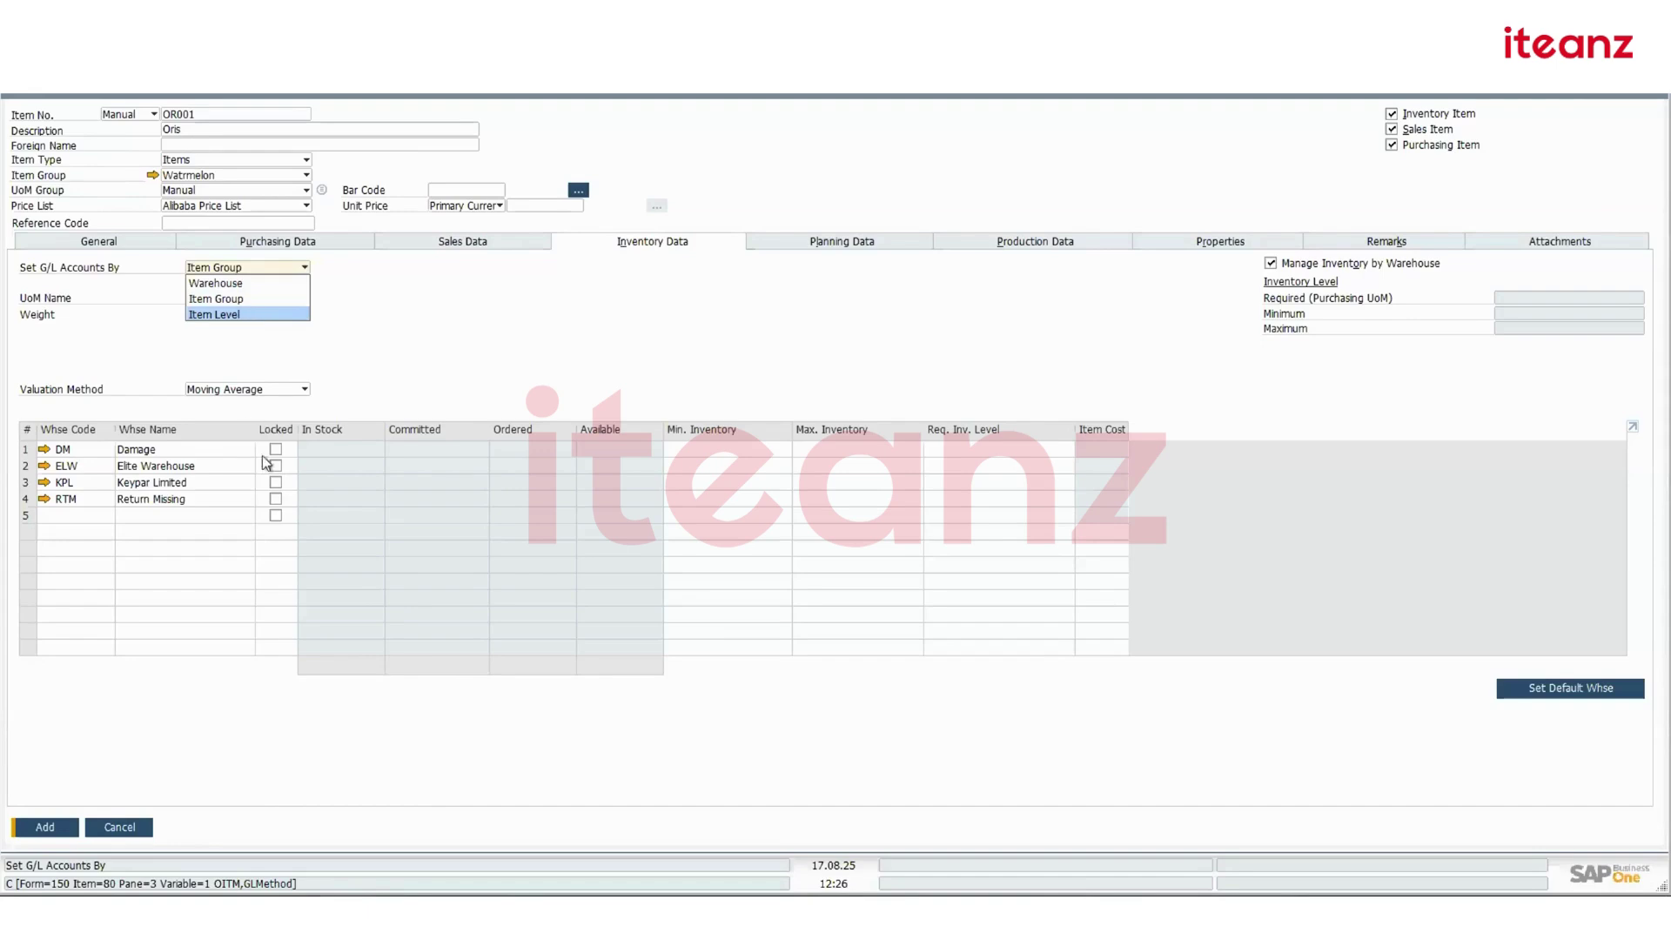
{"action": "left_click", "coordinate": [294, 393]}
{"action": "left_click", "coordinate": [296, 396]}
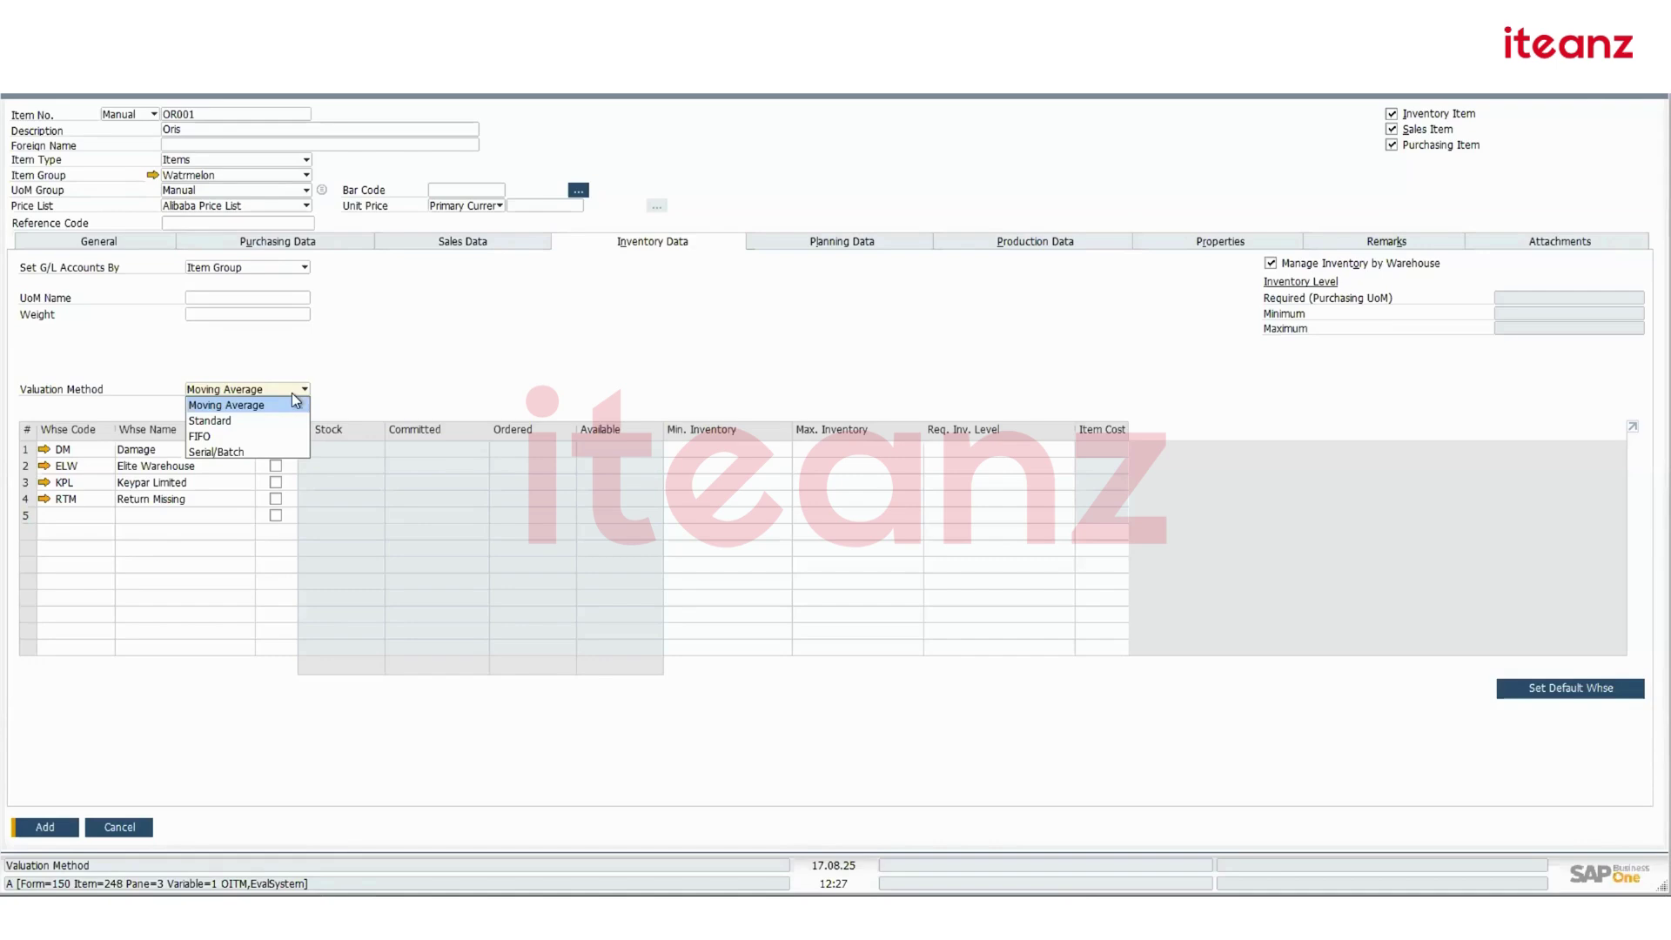
{"action": "left_click", "coordinate": [445, 368]}
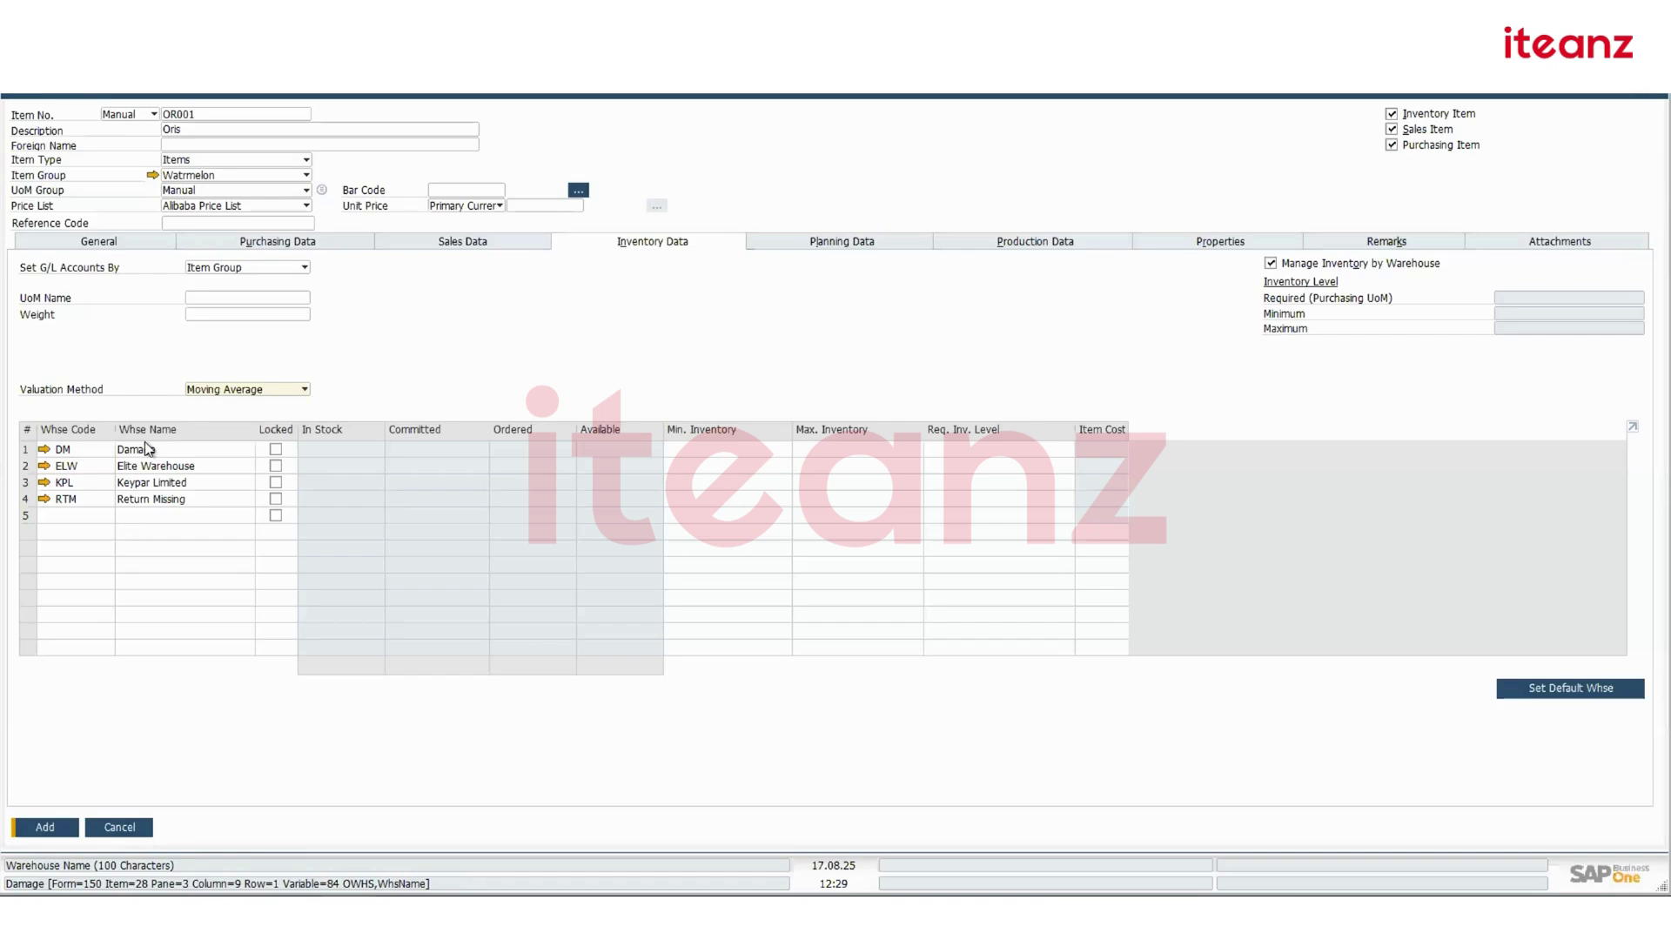
Set the maximum inventory for the Damage warehouse to 1,000
{"action": "left_click", "coordinate": [693, 452]}
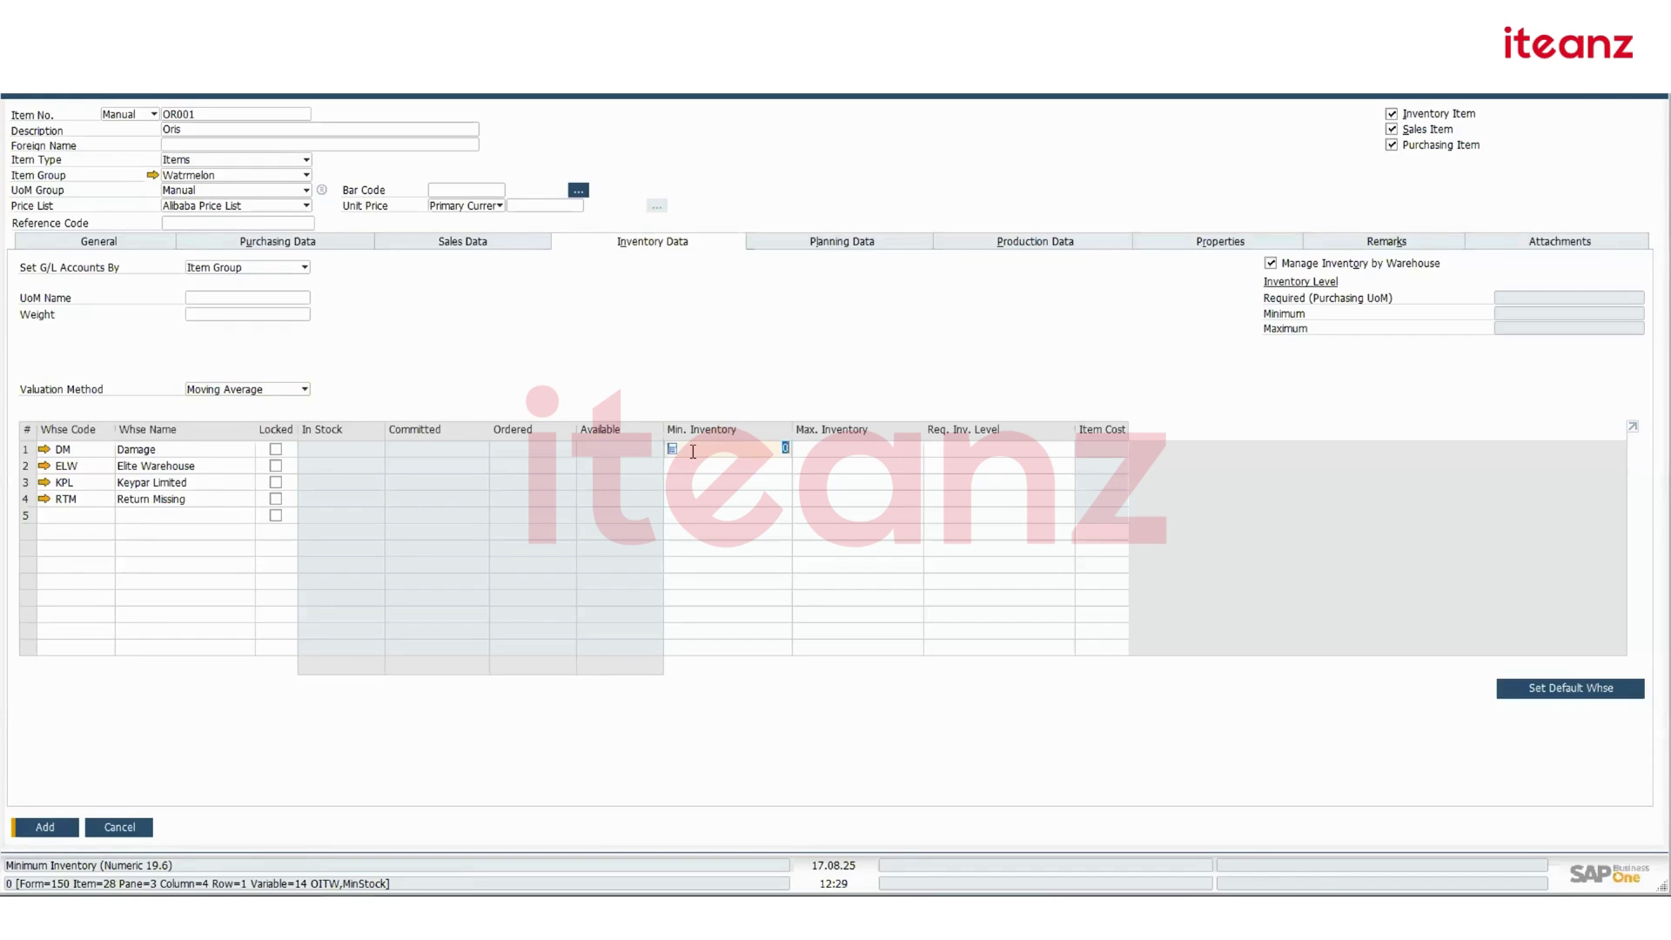
{"action": "left_click", "coordinate": [878, 455]}
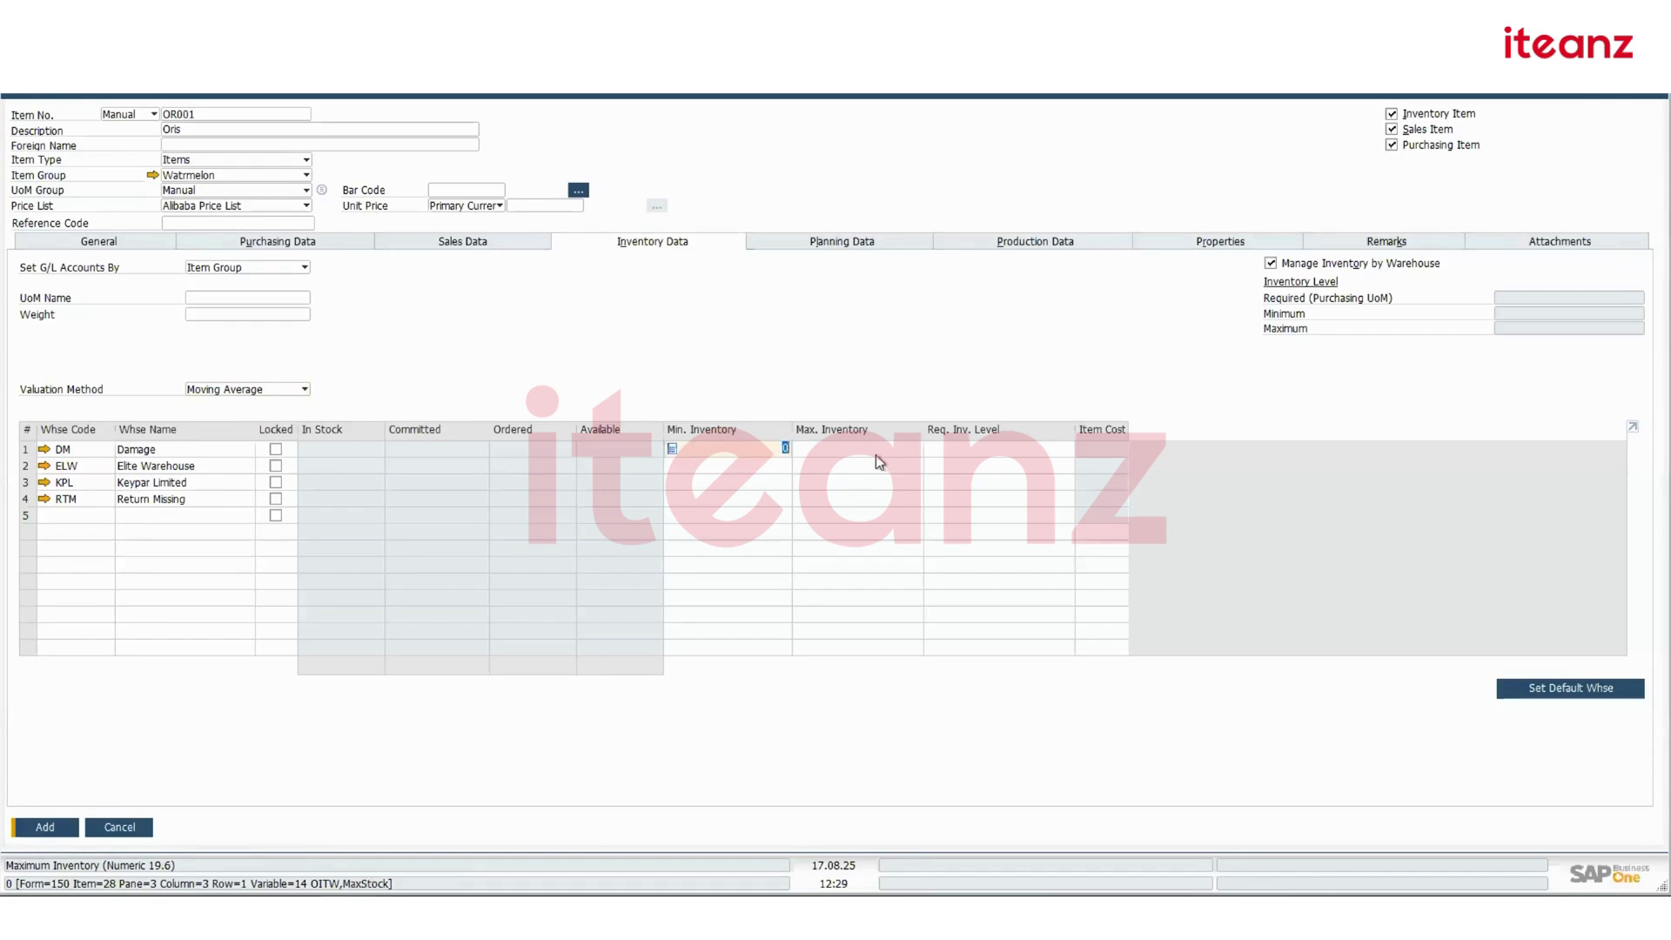
{"action": "left_click", "coordinate": [722, 450]}
{"action": "left_click", "coordinate": [899, 452]}
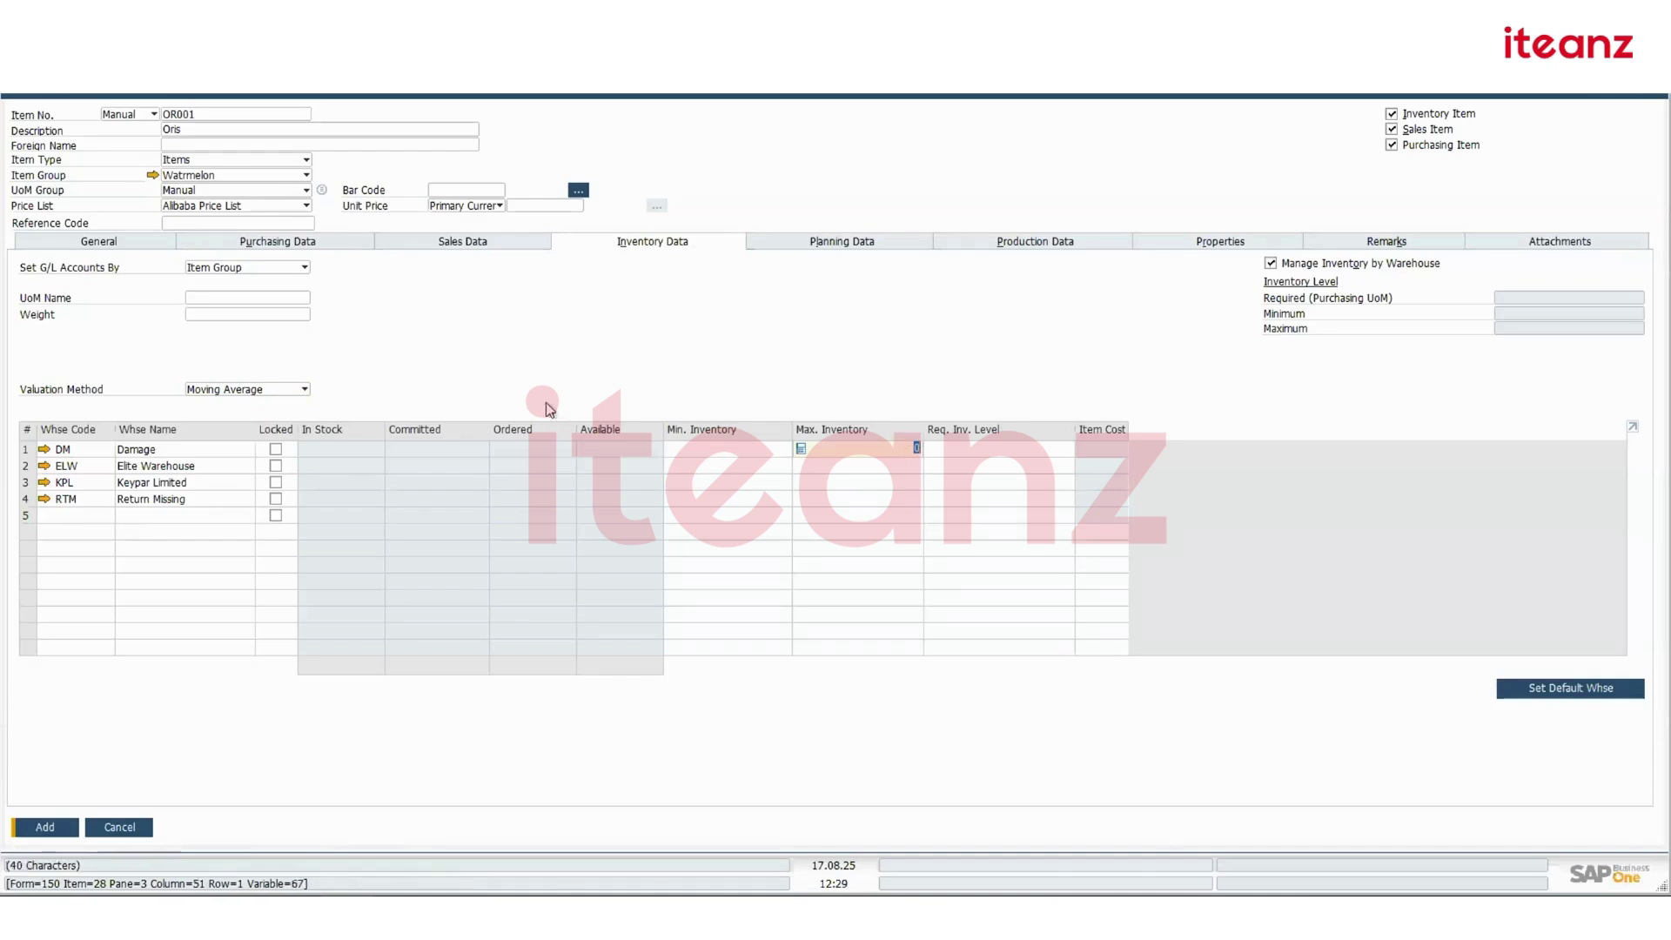
{"action": "left_click", "coordinate": [712, 449]}
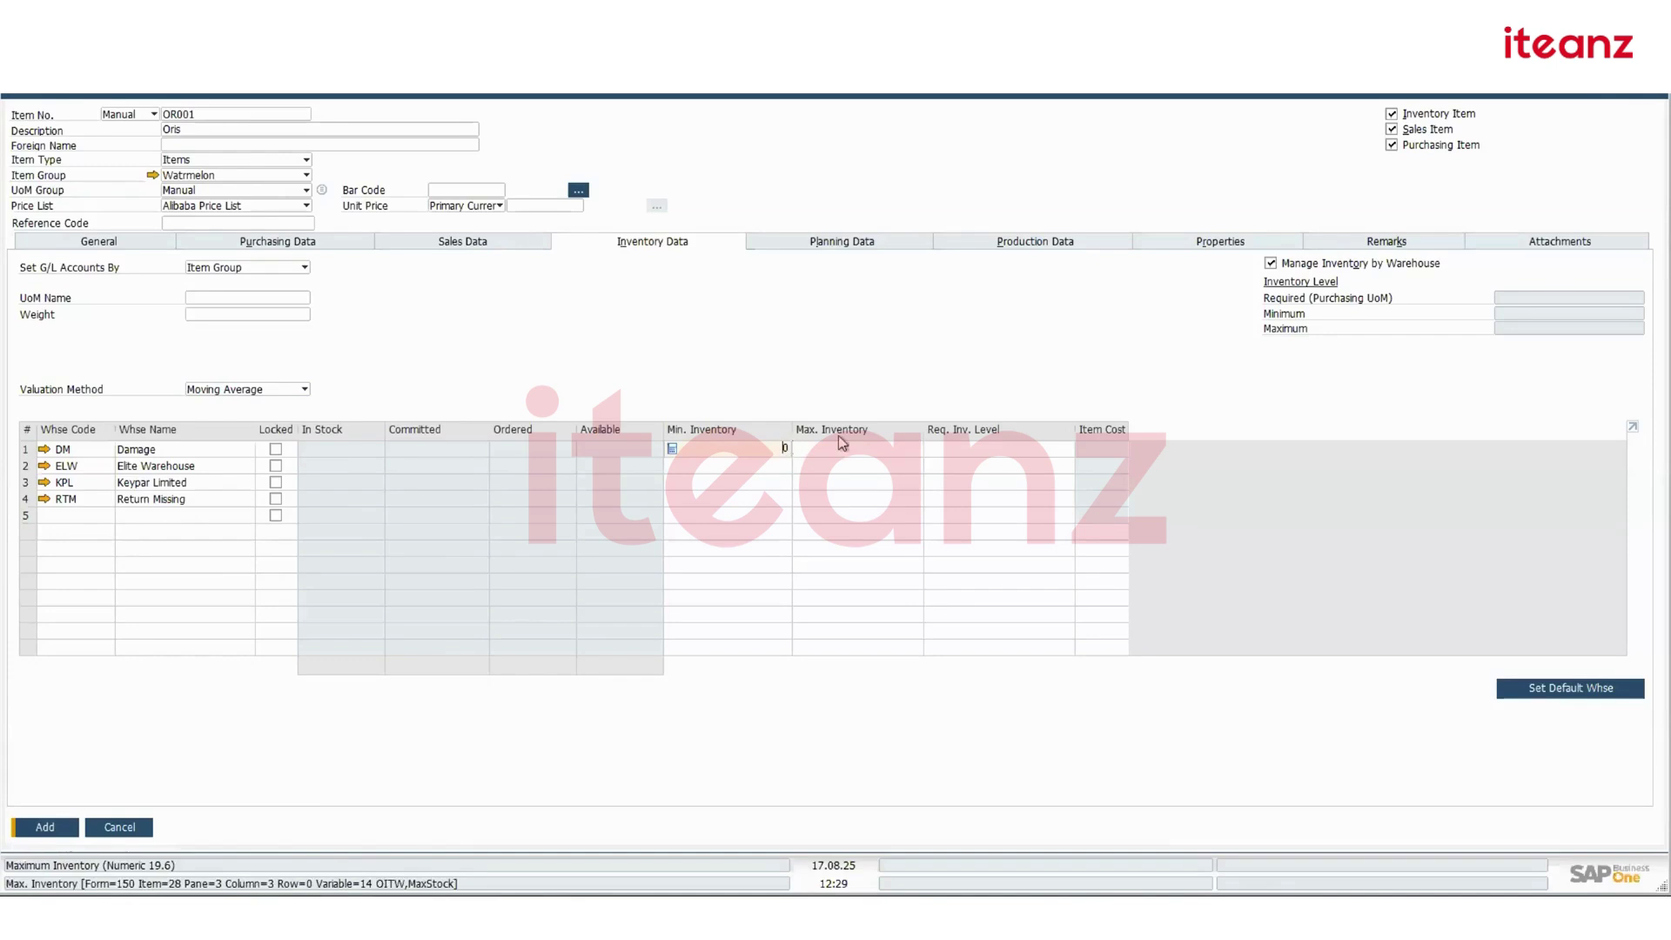
{"action": "left_click", "coordinate": [849, 447]}
{"action": "left_click", "coordinate": [850, 447]}
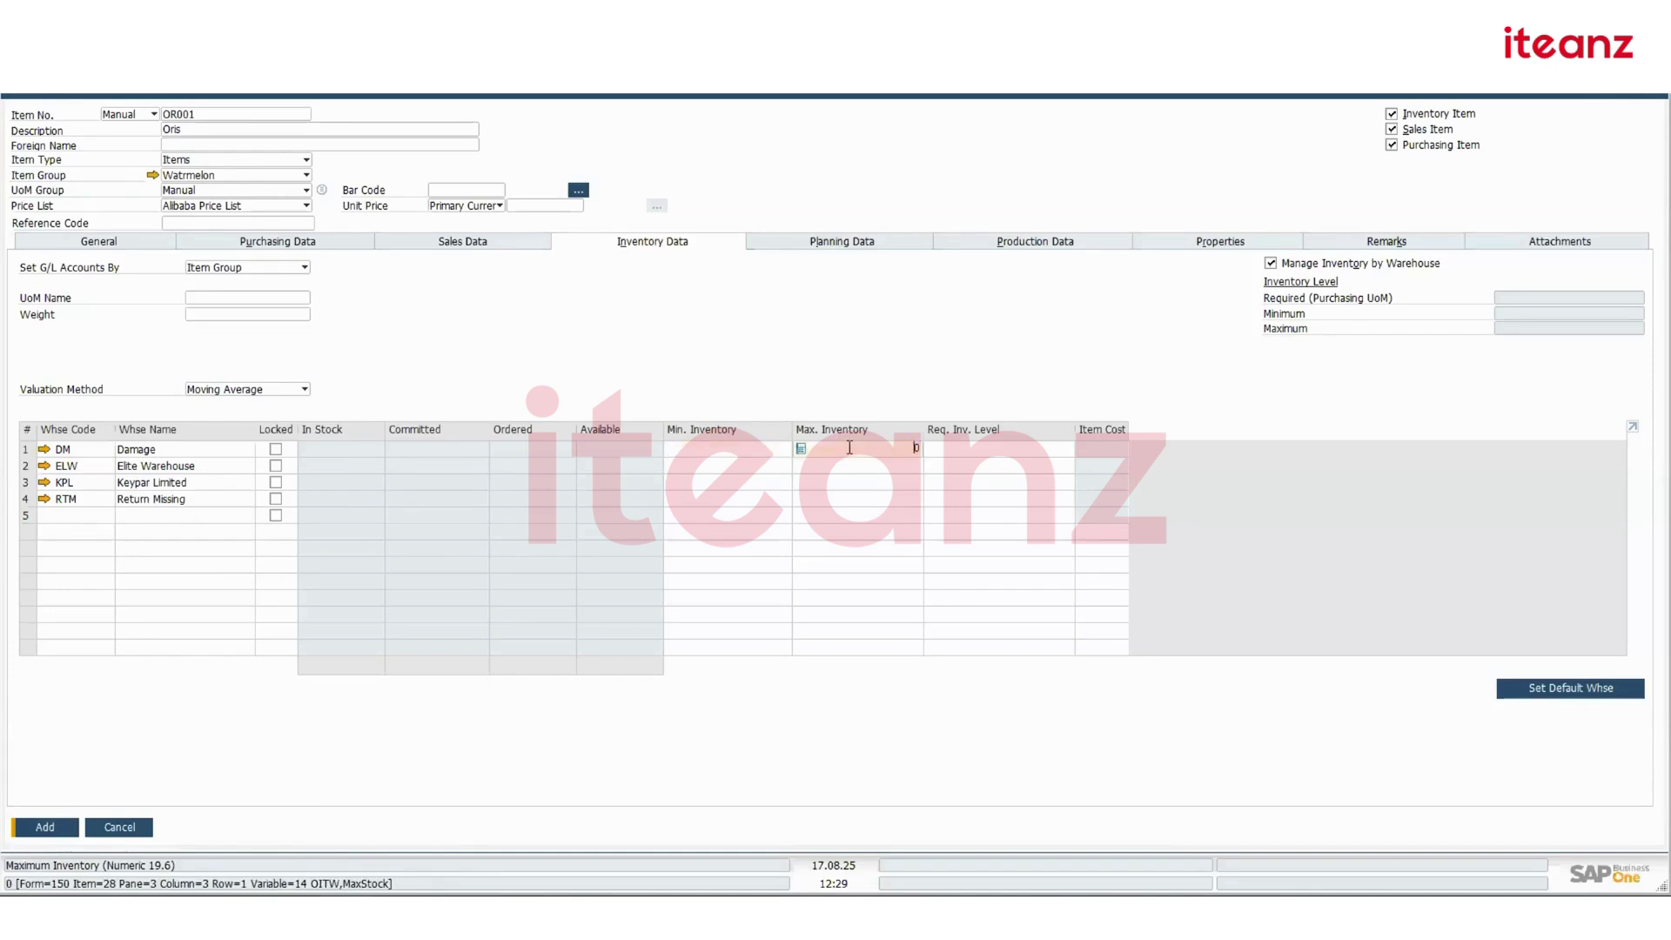
{"action": "key", "text": "Right"}
{"action": "type", "text": "1"}
{"action": "key", "text": "Tab"}
{"action": "key", "text": "shift+Tab"}
{"action": "type", "text": "1,000"}
{"action": "key", "text": "Tab"}
Set the minimum inventory for the Damage warehouse to 100
{"action": "left_click", "coordinate": [778, 447]}
{"action": "type", "text": "1"}
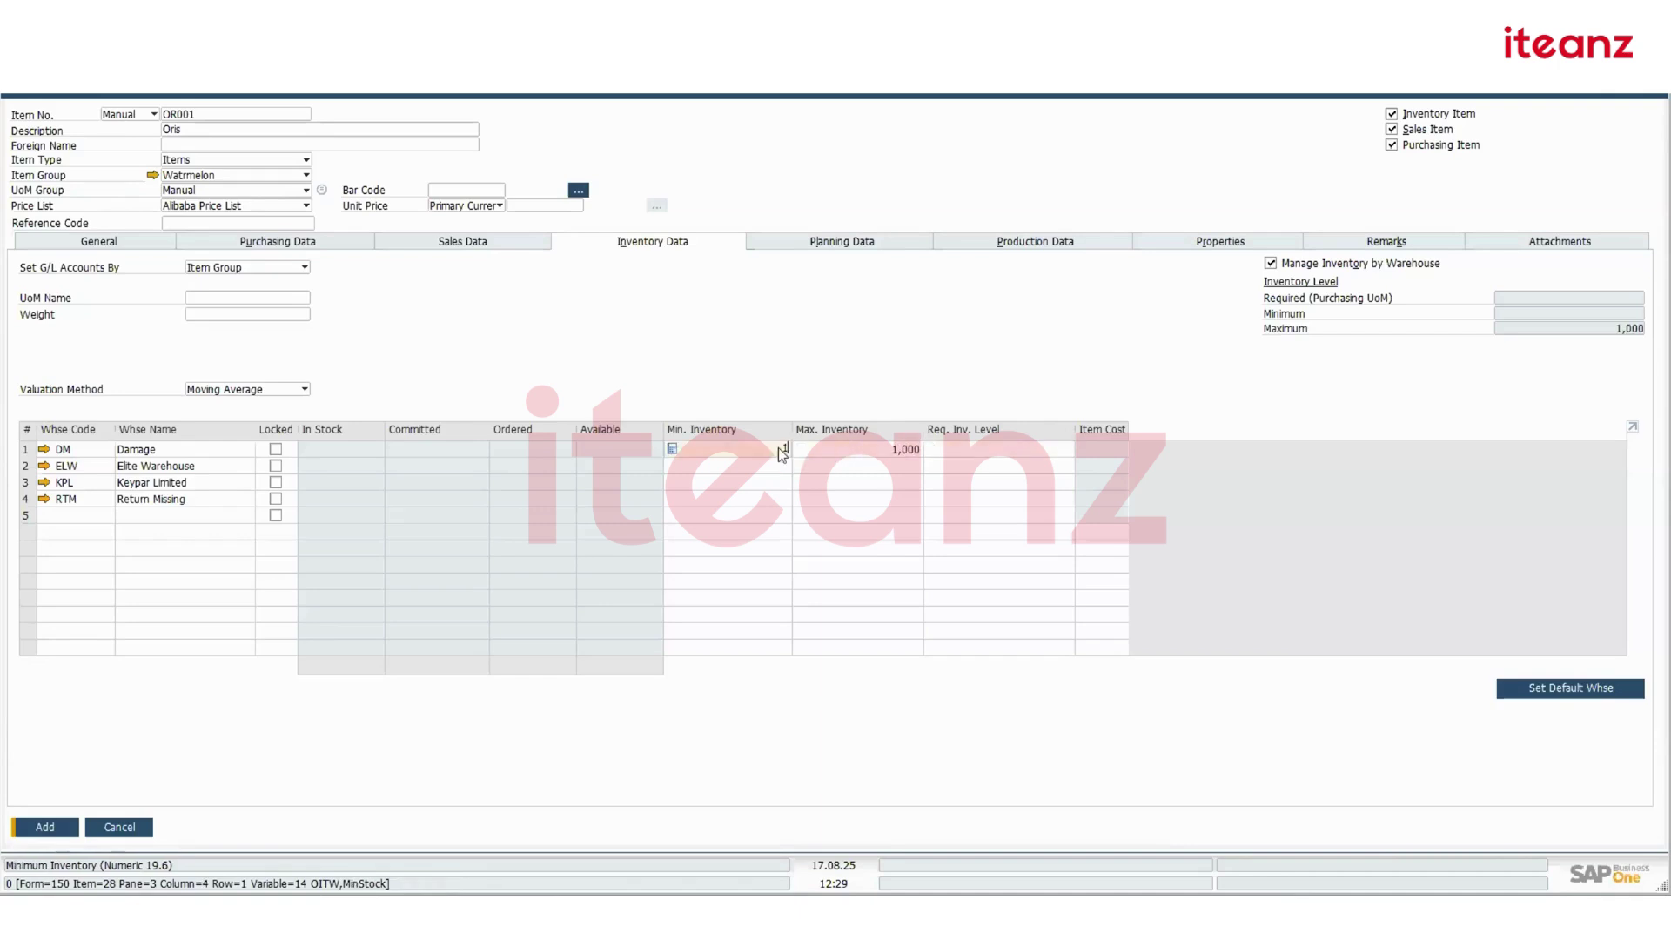
{"action": "type", "text": "00"}
{"action": "key", "text": "Tab"}
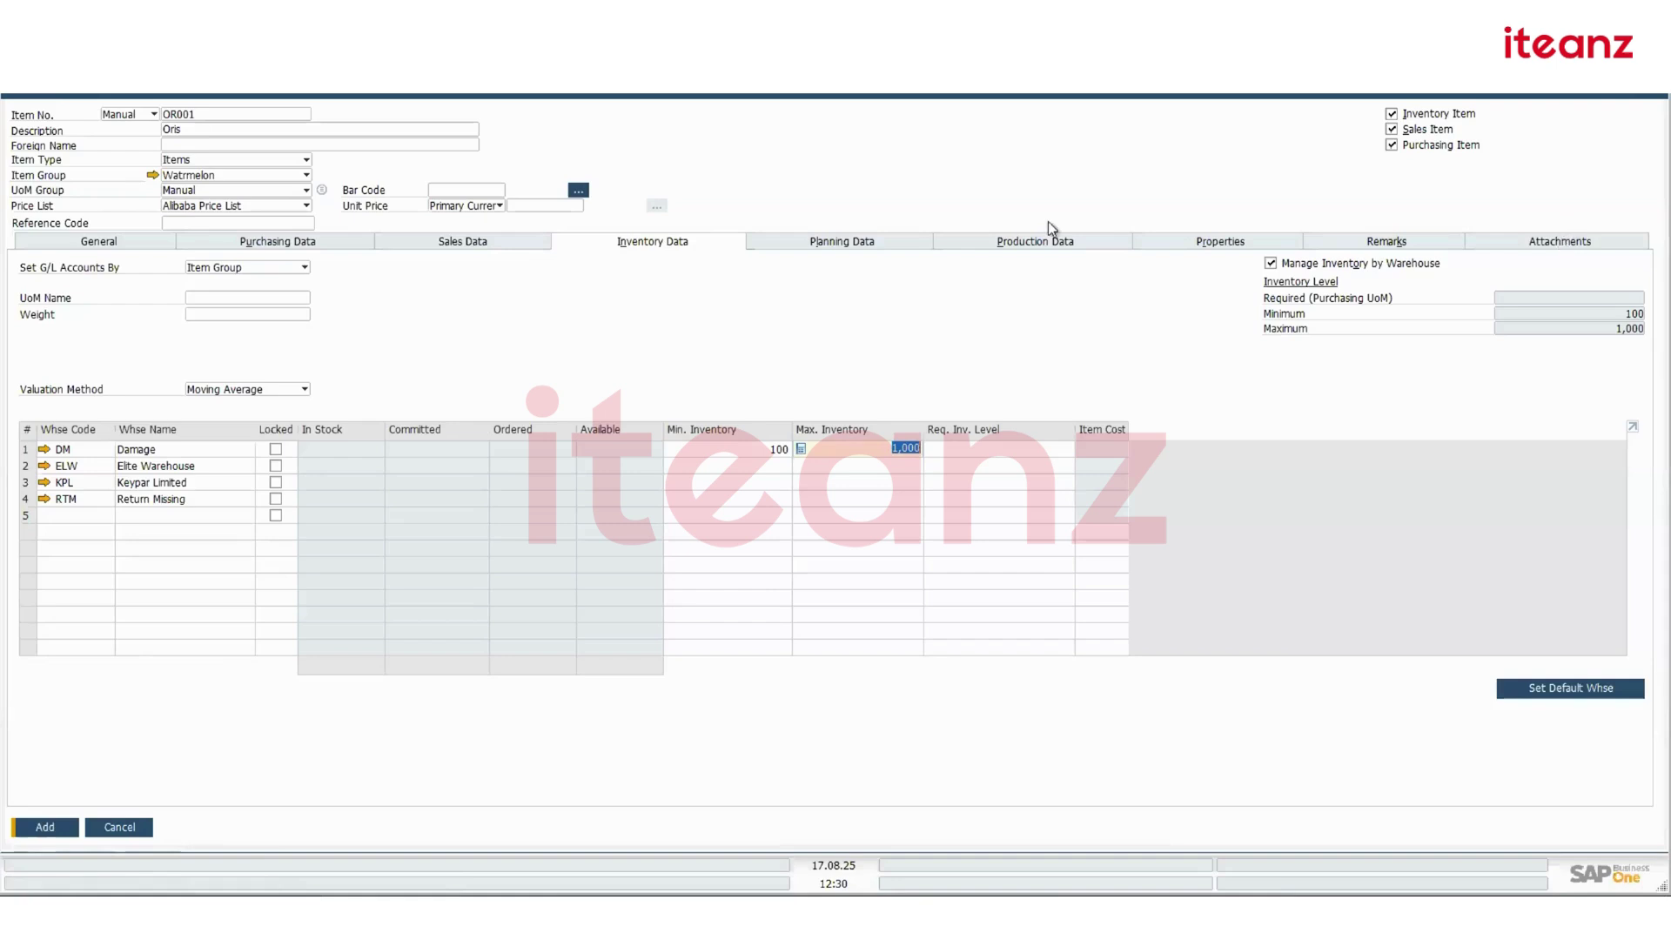
In the item's planning data, set the planning method to MRP and review the procurement method options, keeping Buy
{"action": "left_click", "coordinate": [838, 245]}
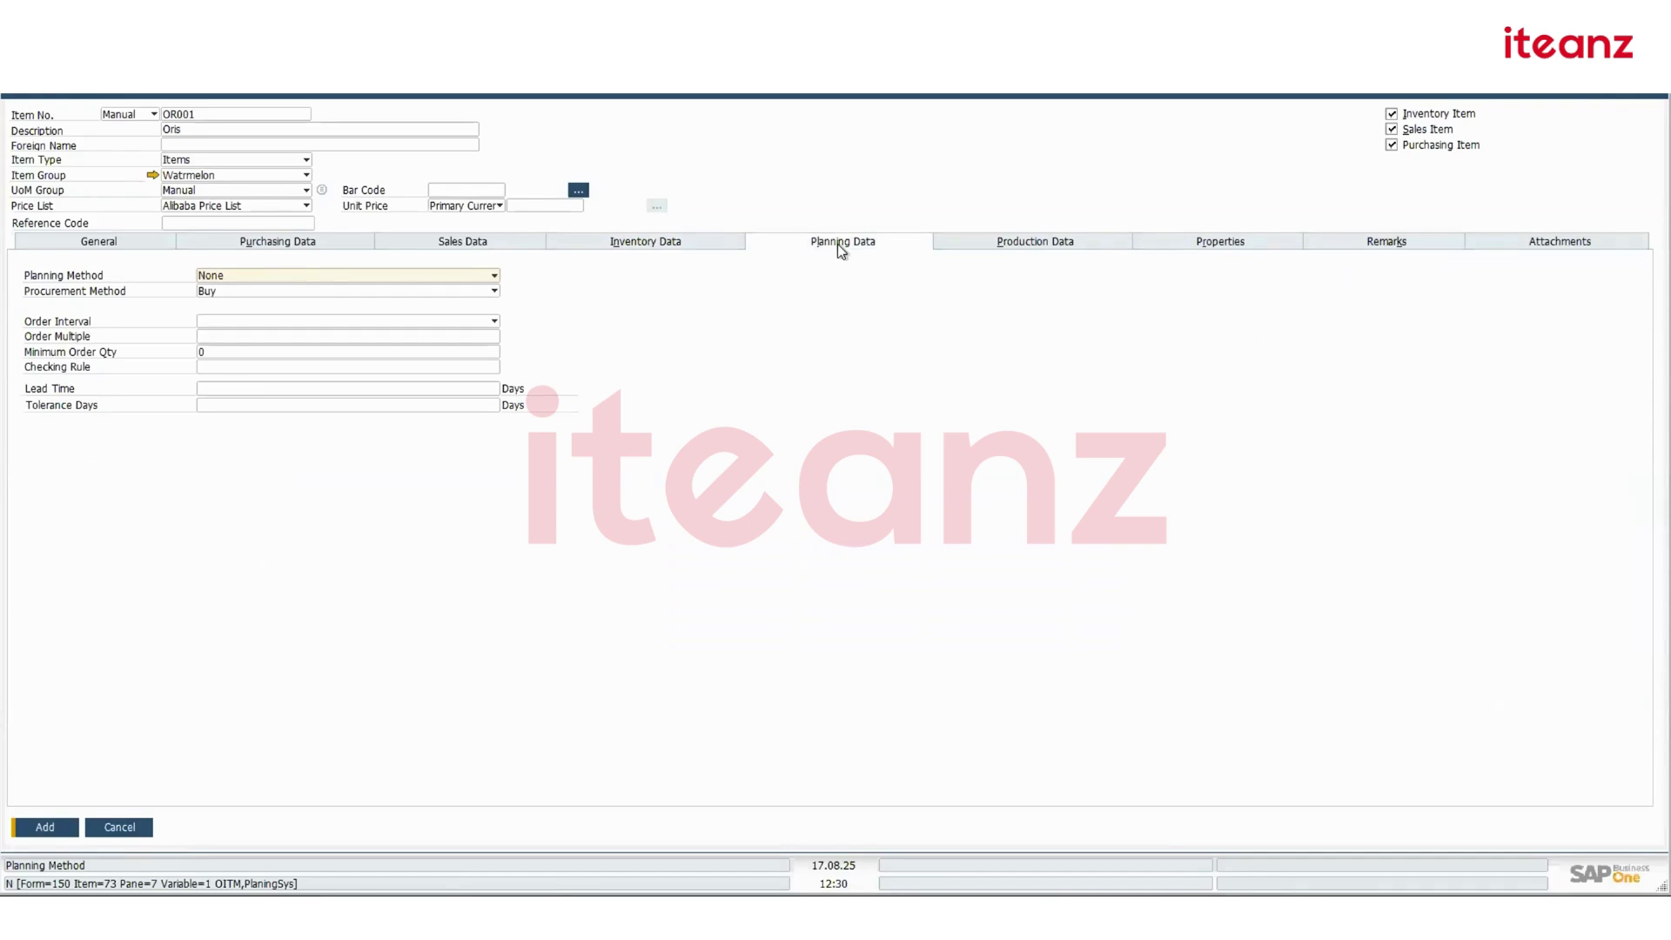
{"action": "left_click", "coordinate": [257, 276]}
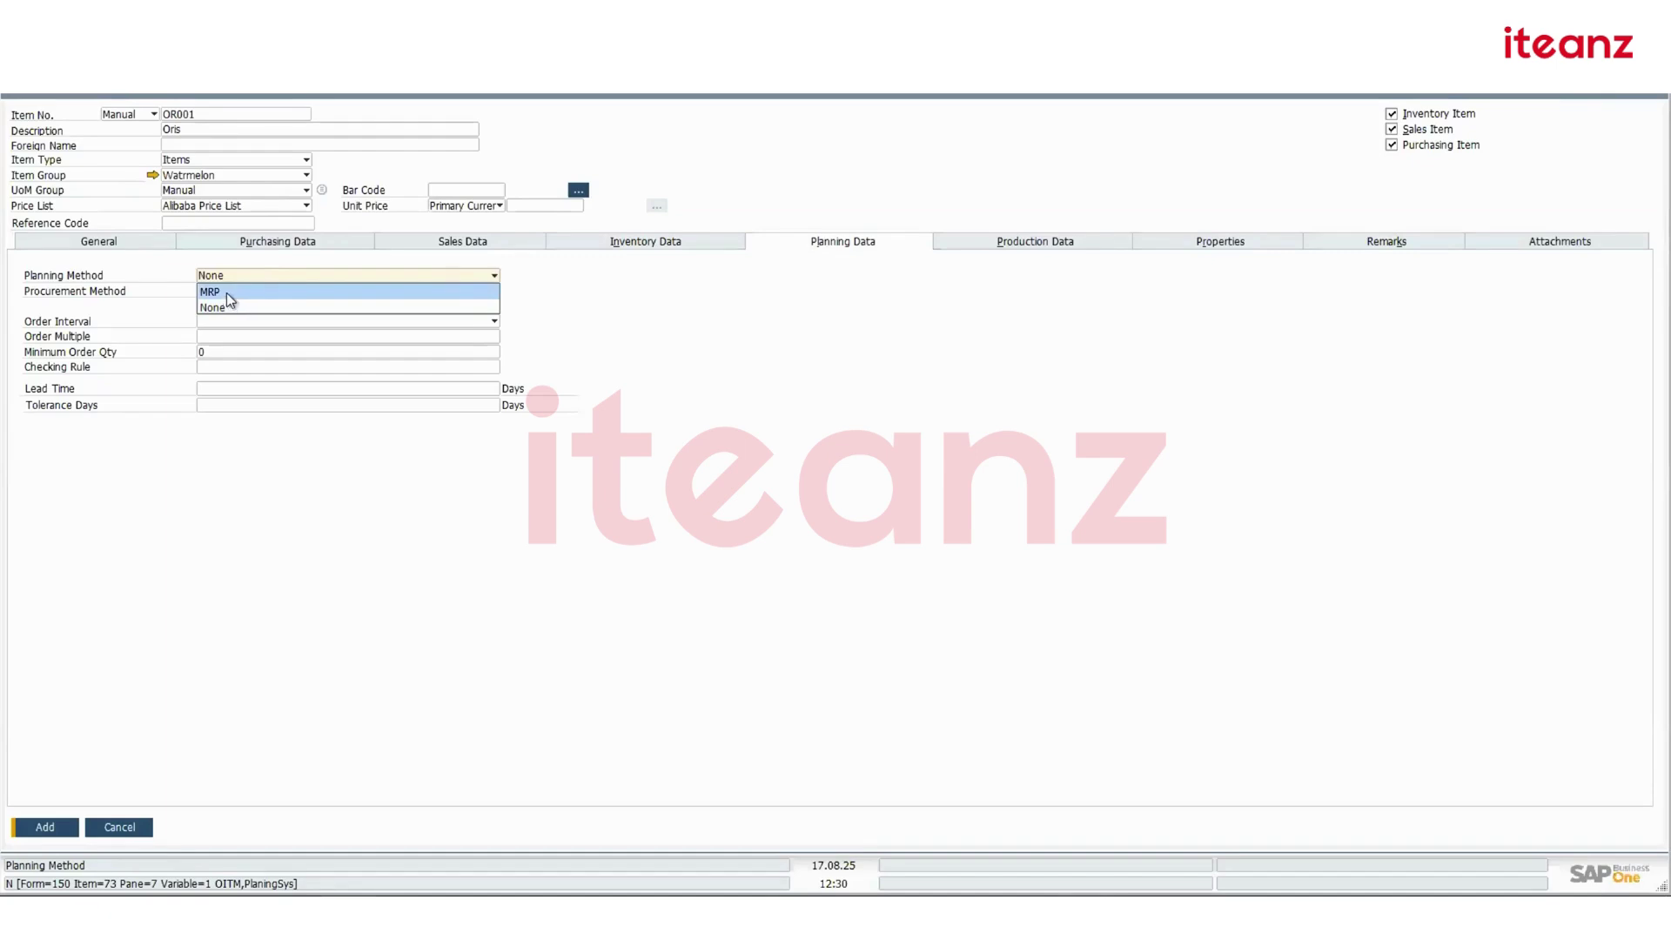
{"action": "left_click", "coordinate": [224, 291]}
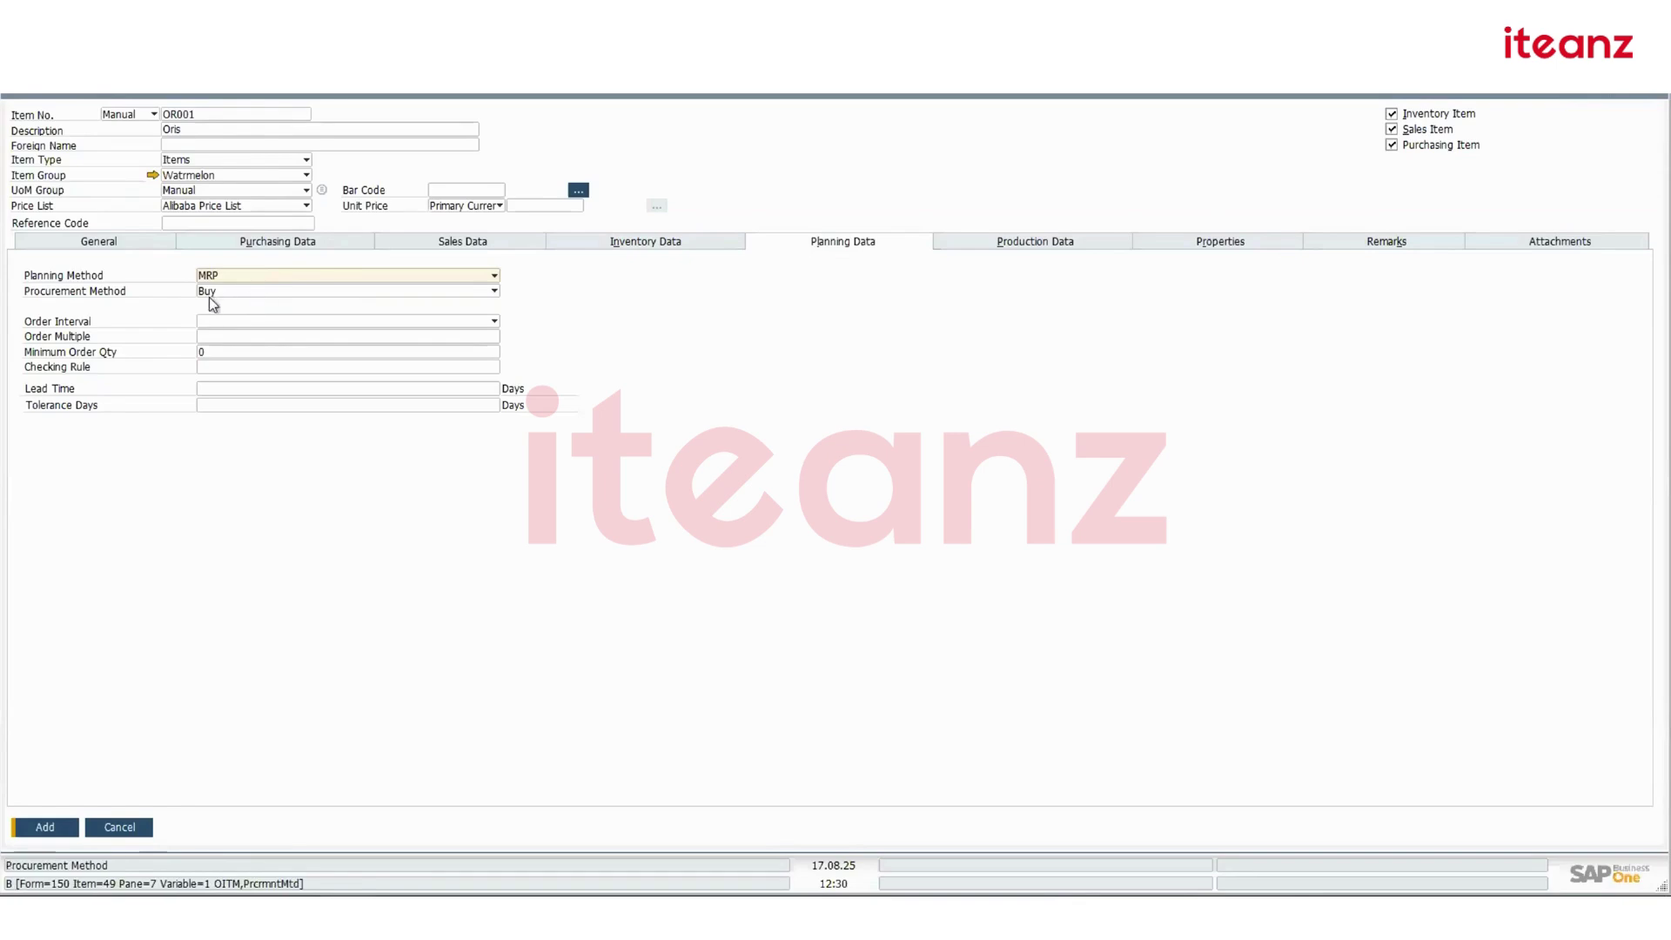
{"action": "left_click", "coordinate": [216, 291]}
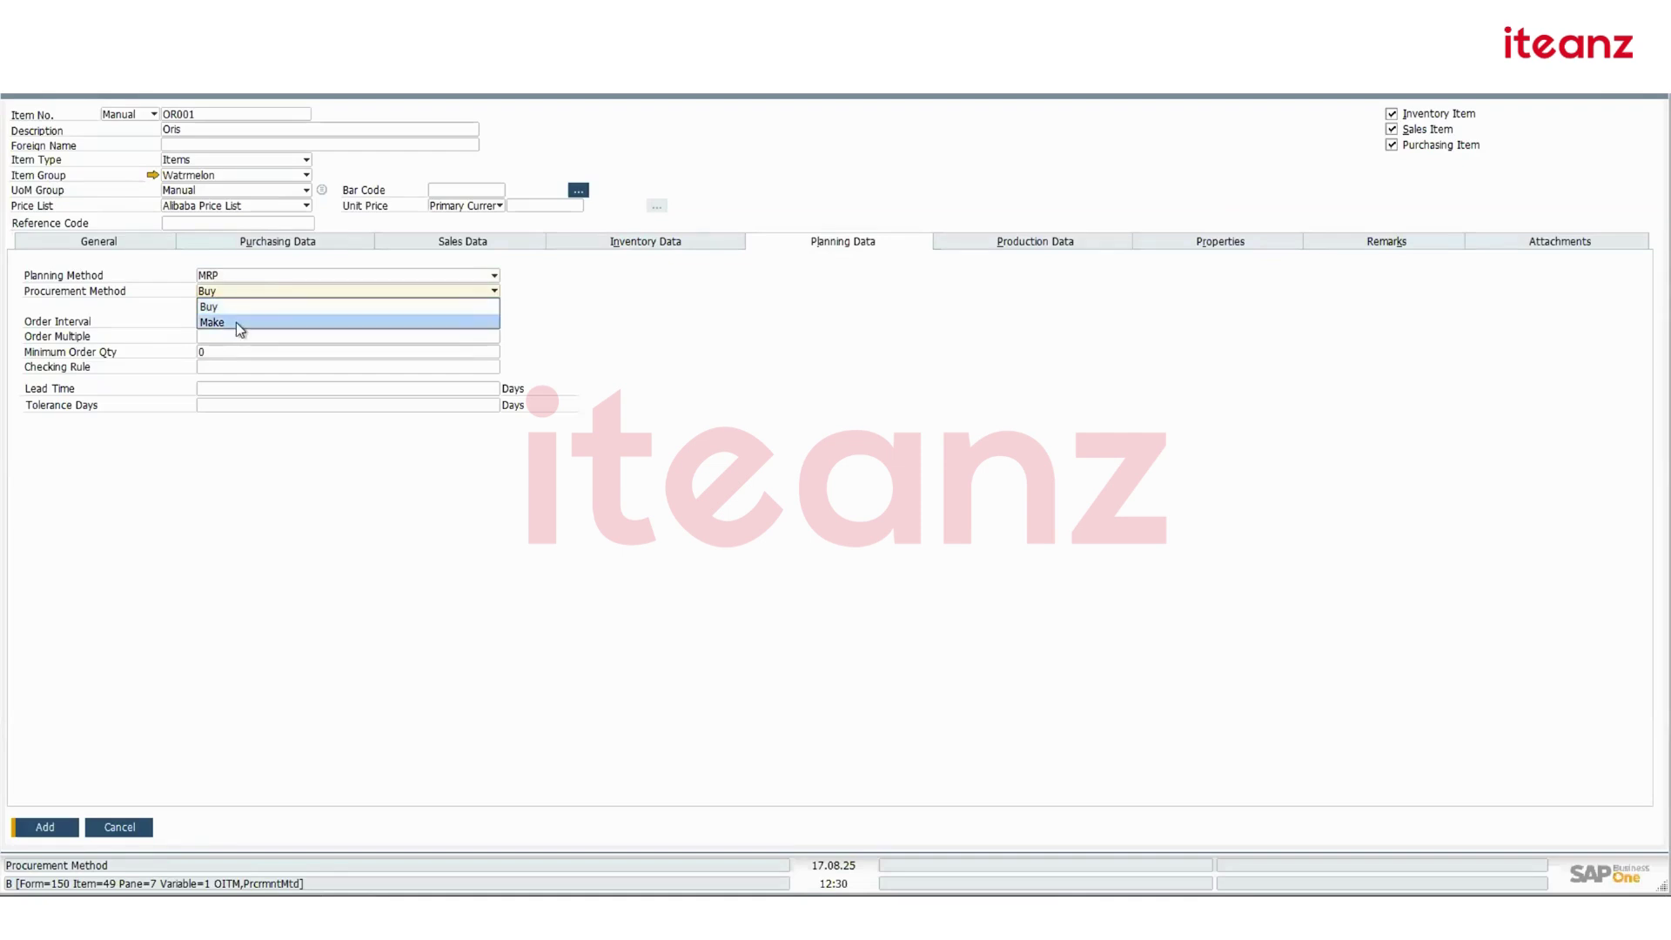
{"action": "left_click", "coordinate": [786, 316]}
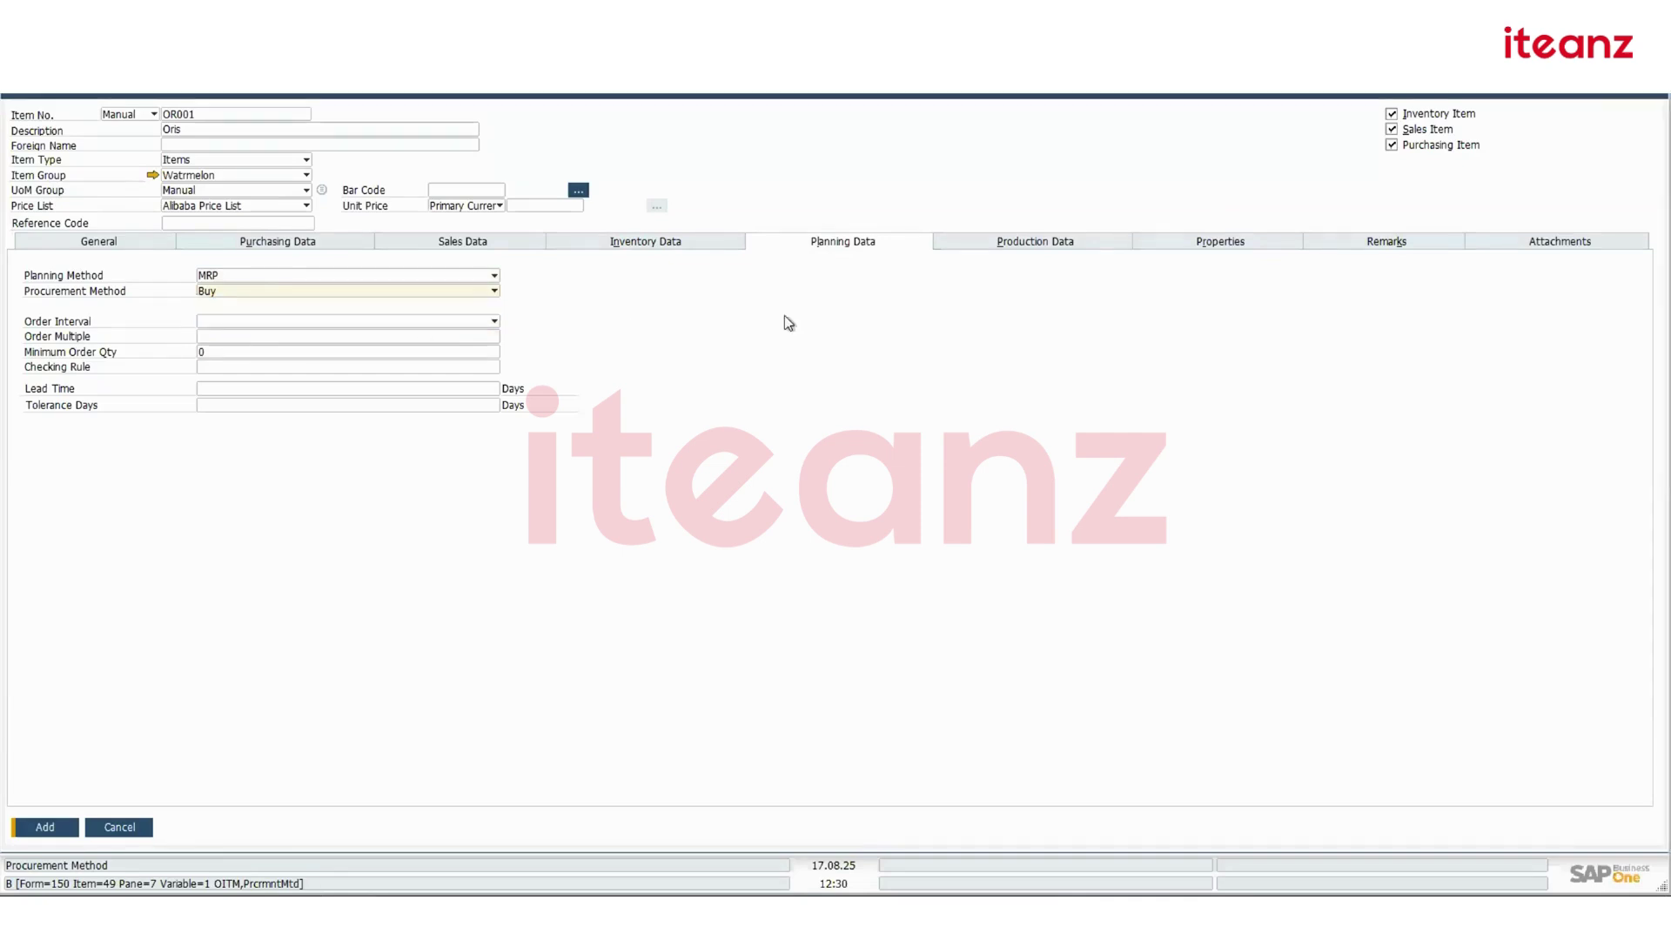
Review the issue method options in the item's production data, keeping Manual
{"action": "left_click", "coordinate": [1043, 239]}
{"action": "left_click", "coordinate": [233, 298]}
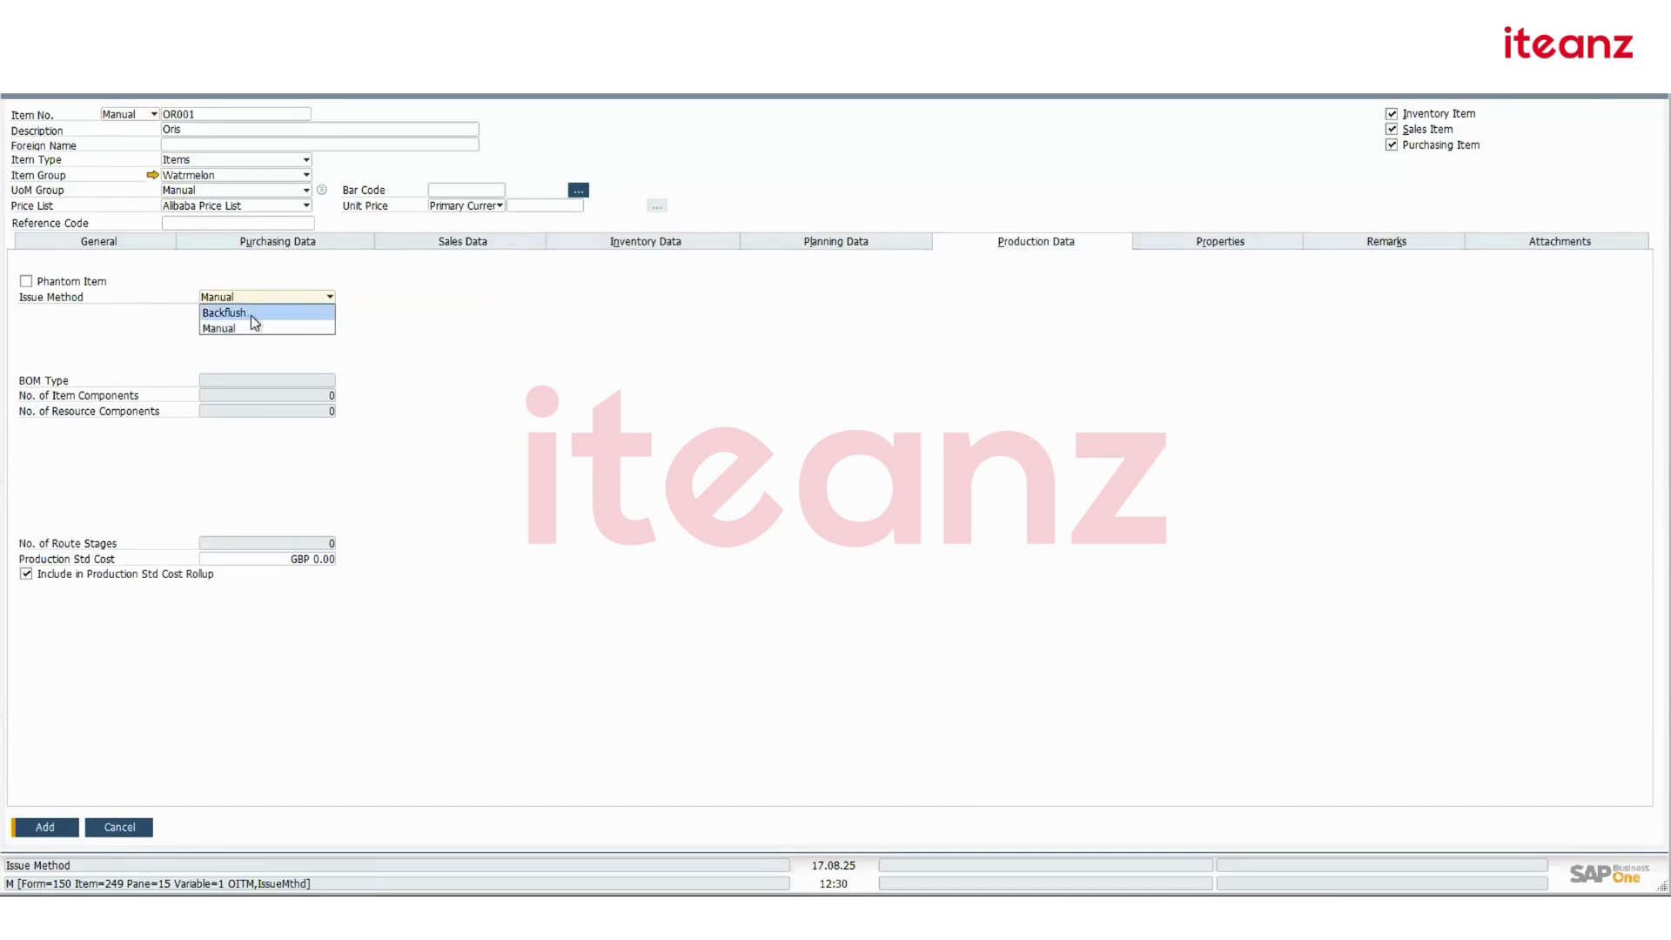
{"action": "key", "text": "Down"}
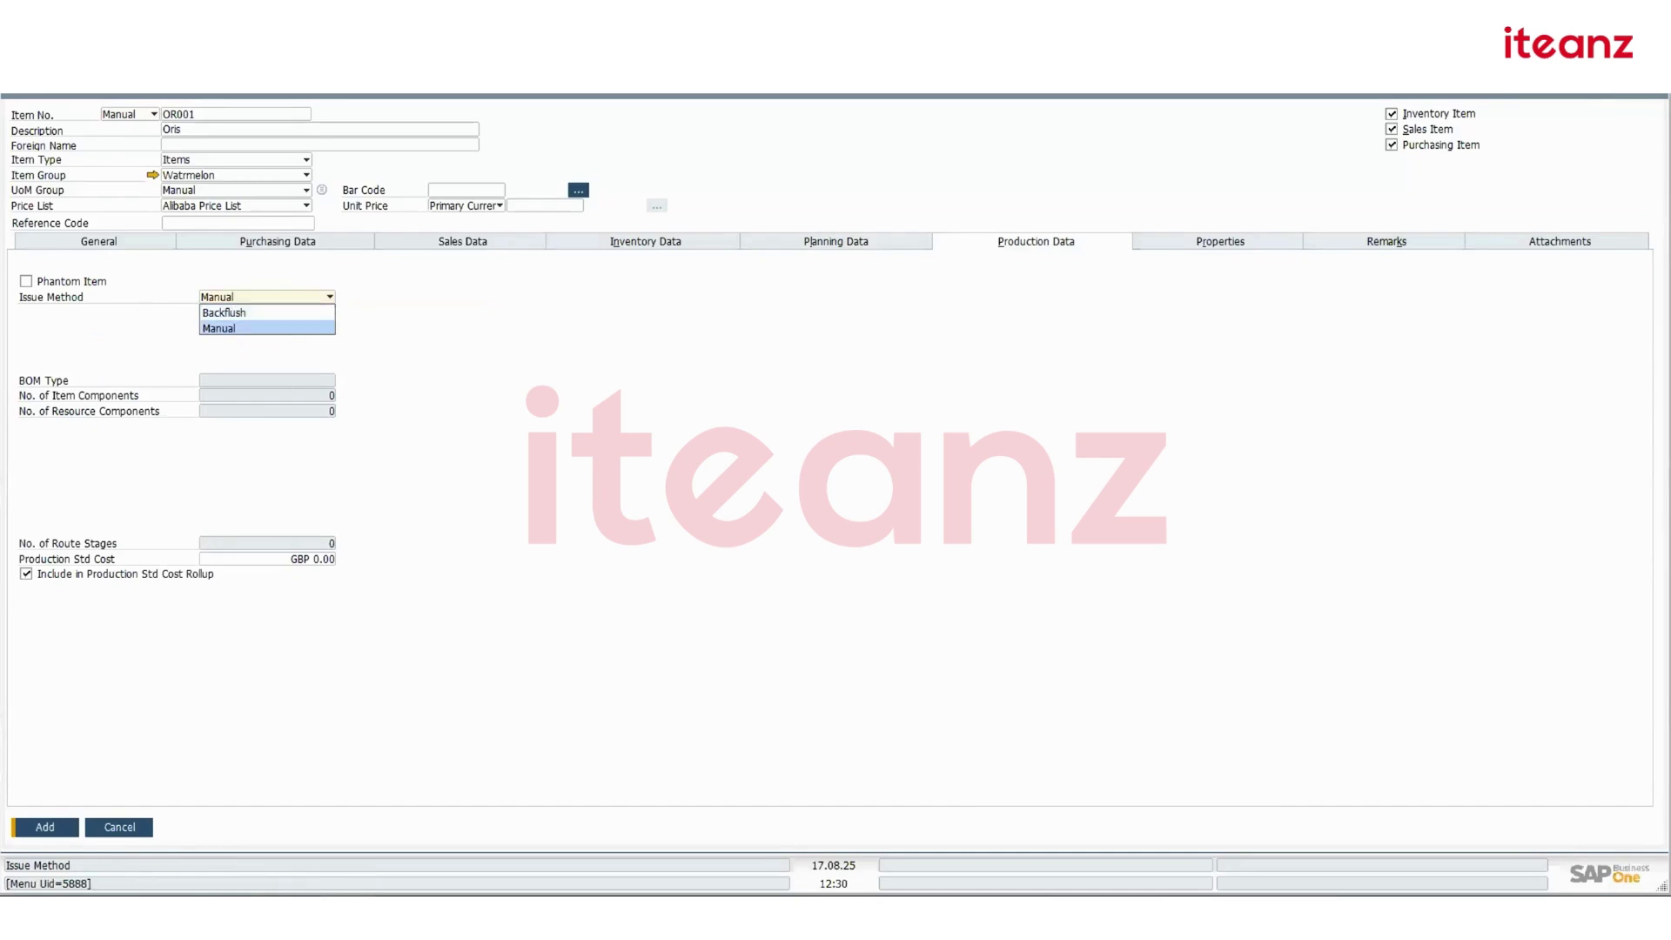
{"action": "left_click", "coordinate": [1396, 144]}
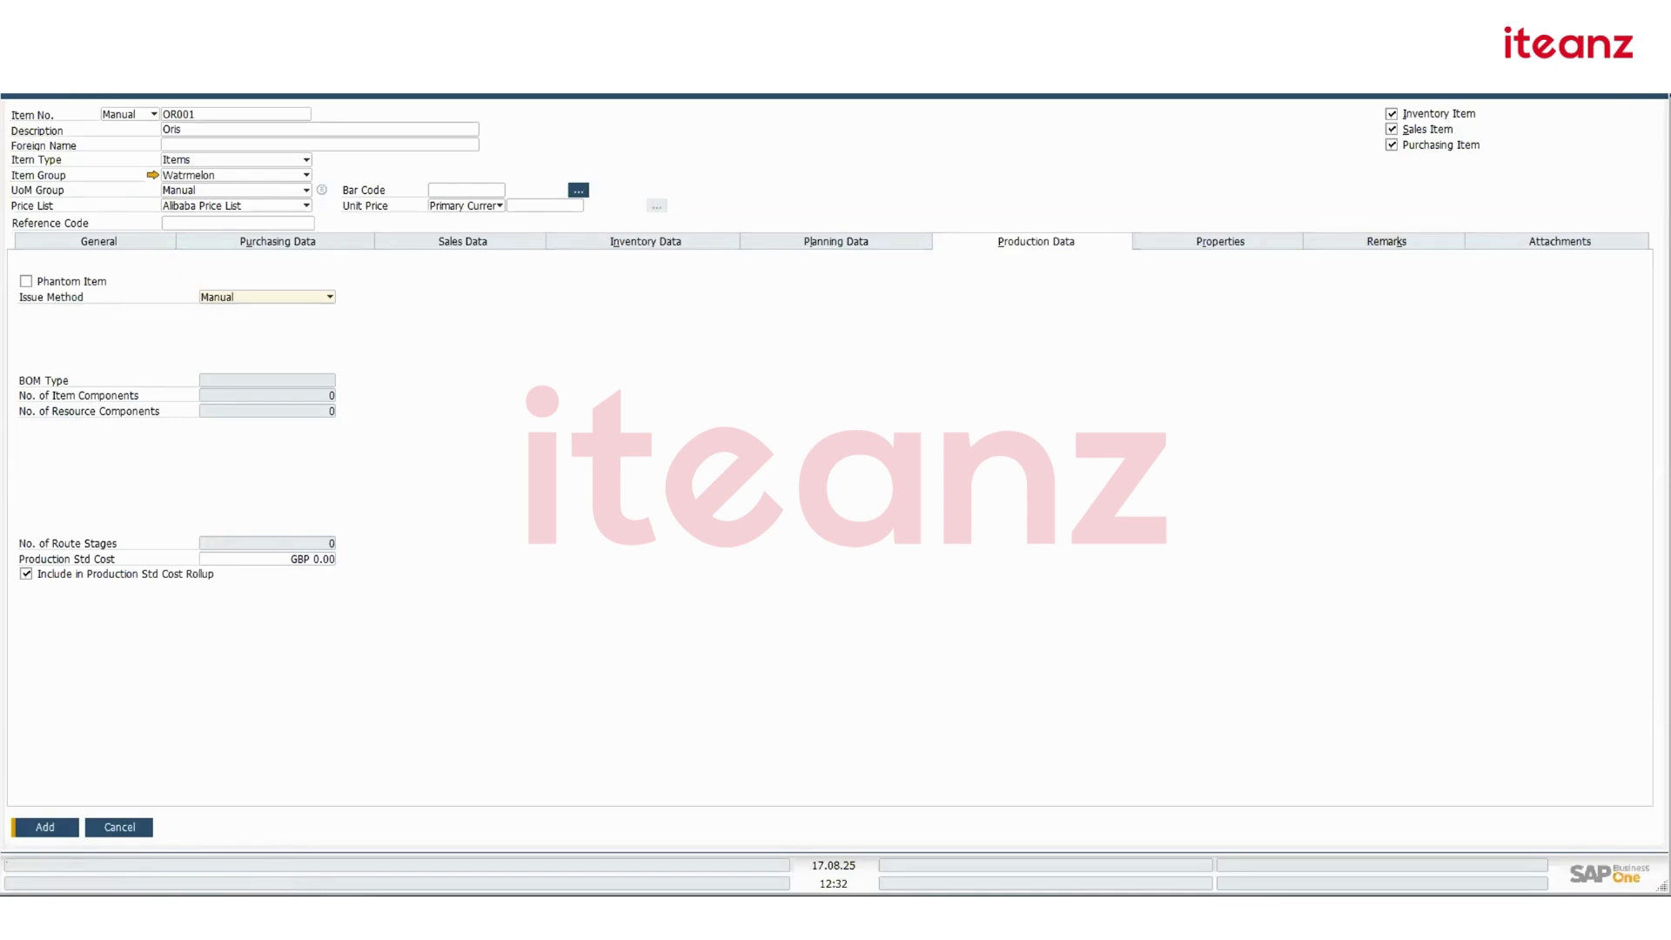
Close the item record without saving the changes, try to open a Purchase Blanket Agreement, and dismiss the message
{"action": "left_click", "coordinate": [1656, 94]}
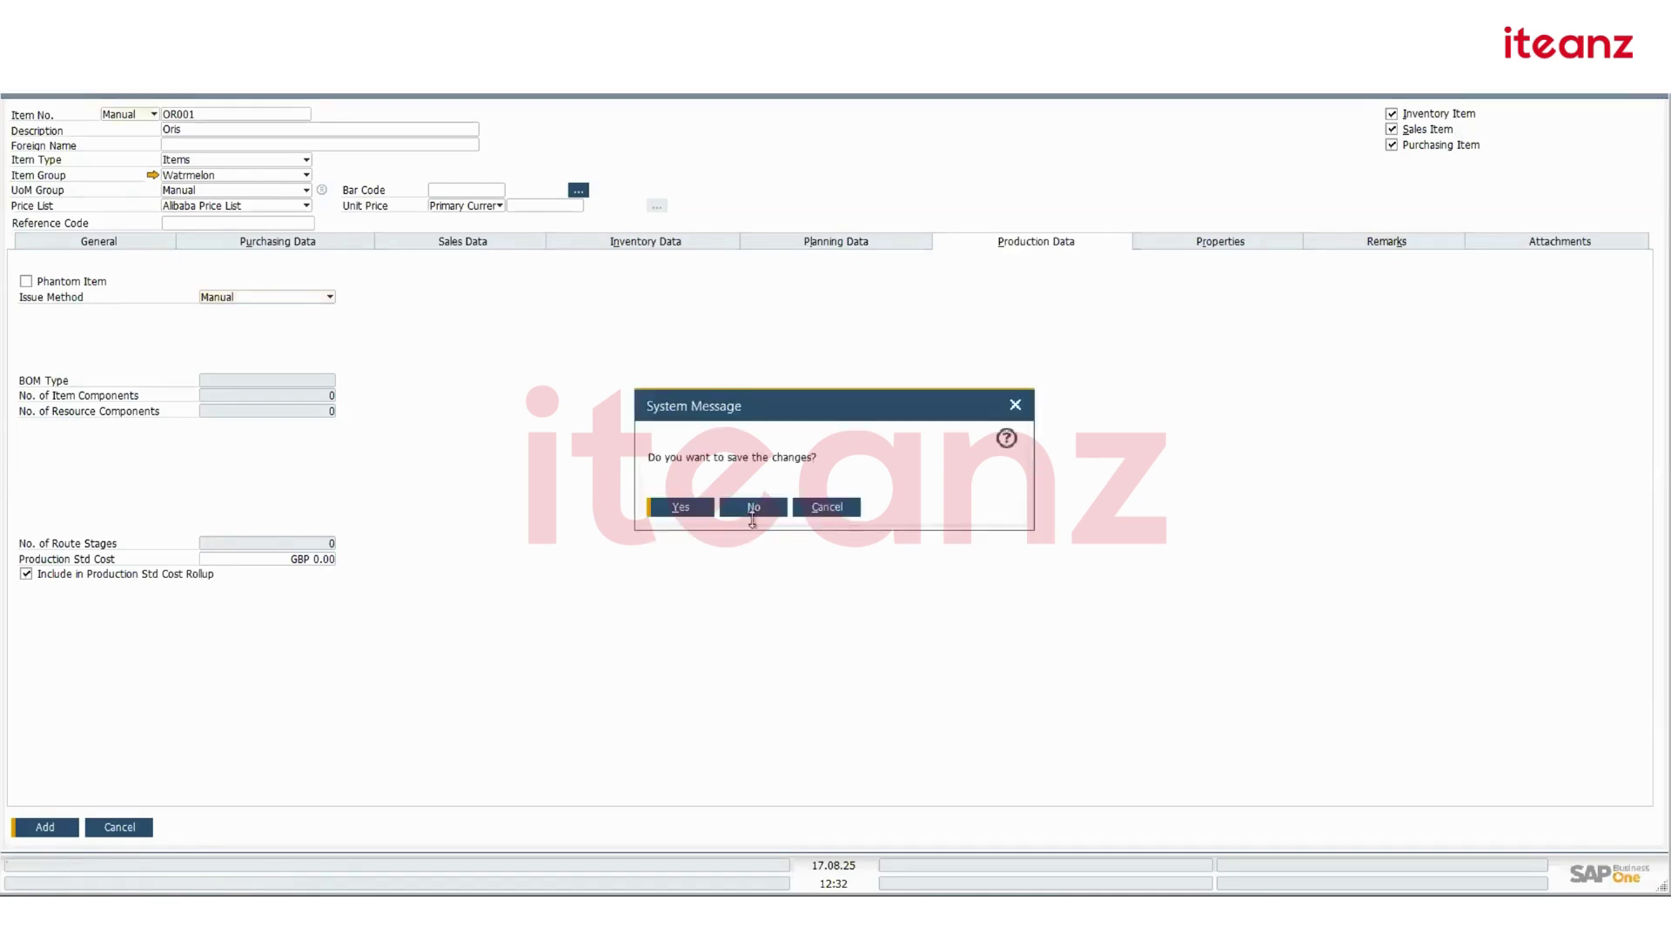
{"action": "left_click", "coordinate": [754, 508]}
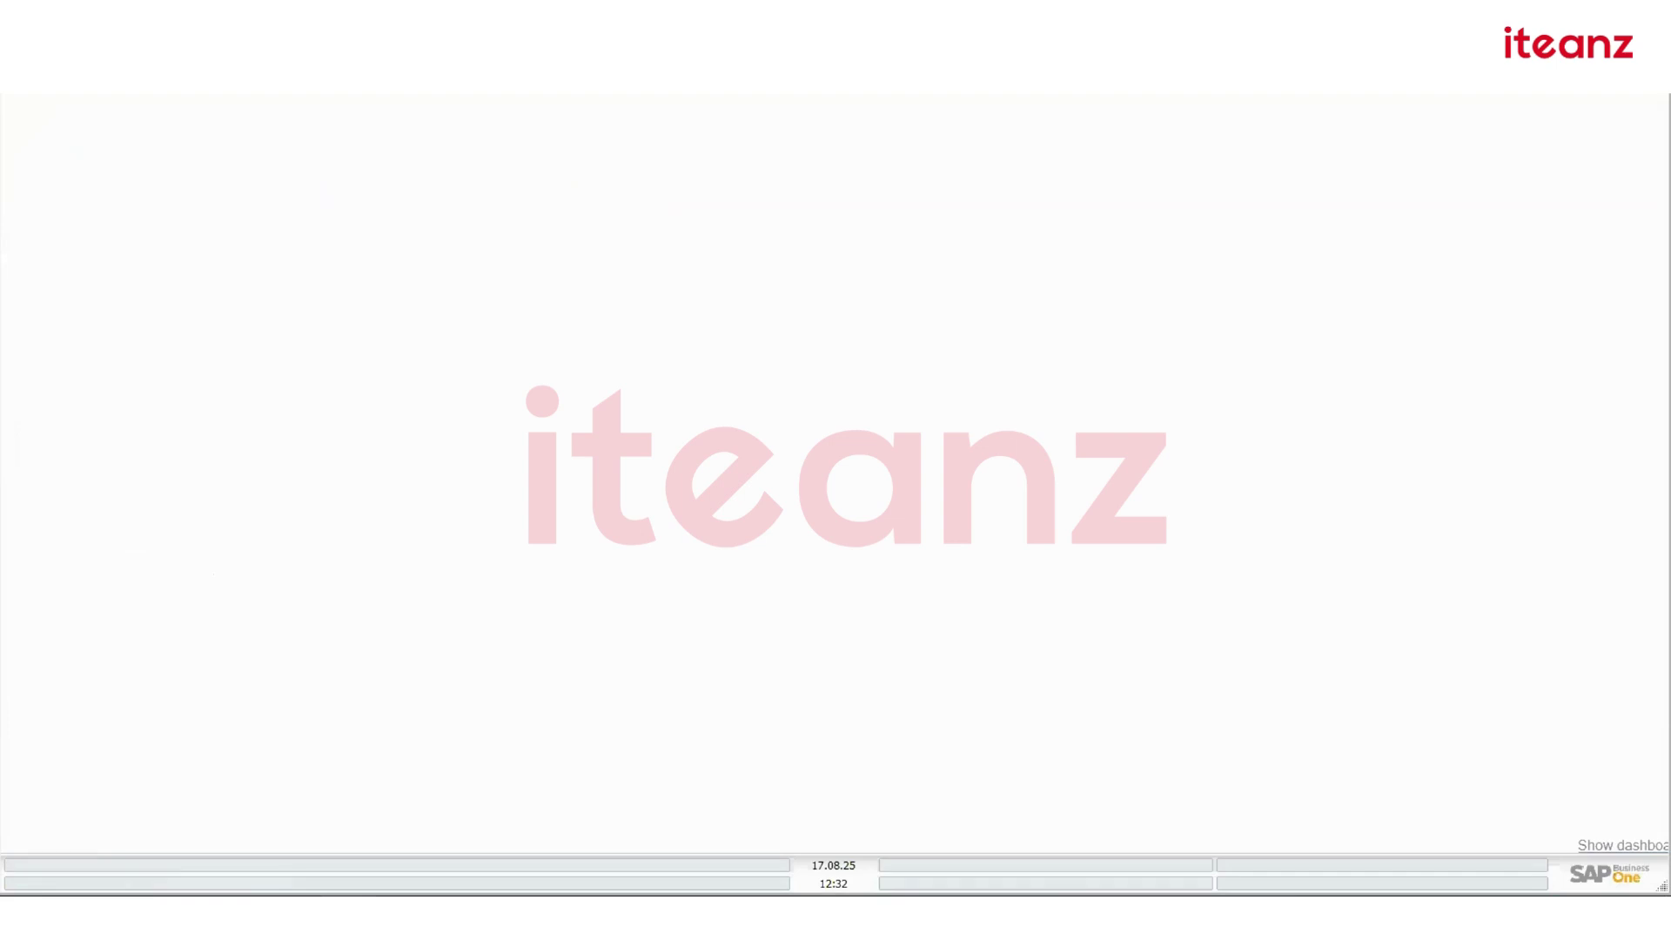
{"action": "key", "text": "alt+m"}
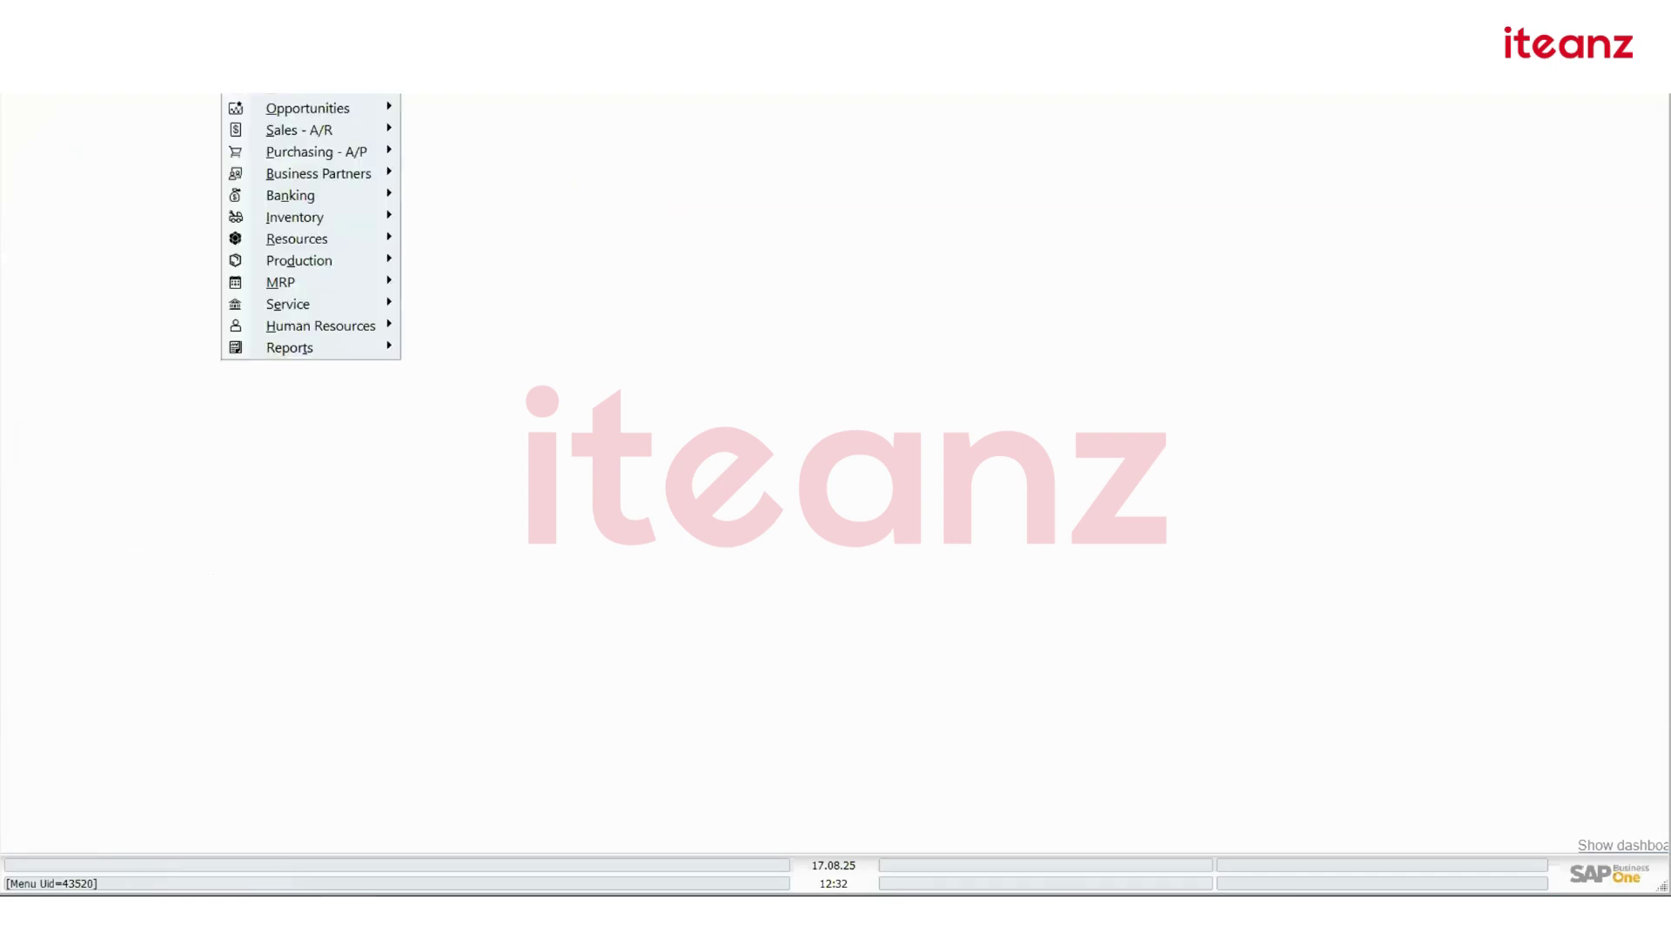
{"action": "mouse_move", "coordinate": [286, 156]}
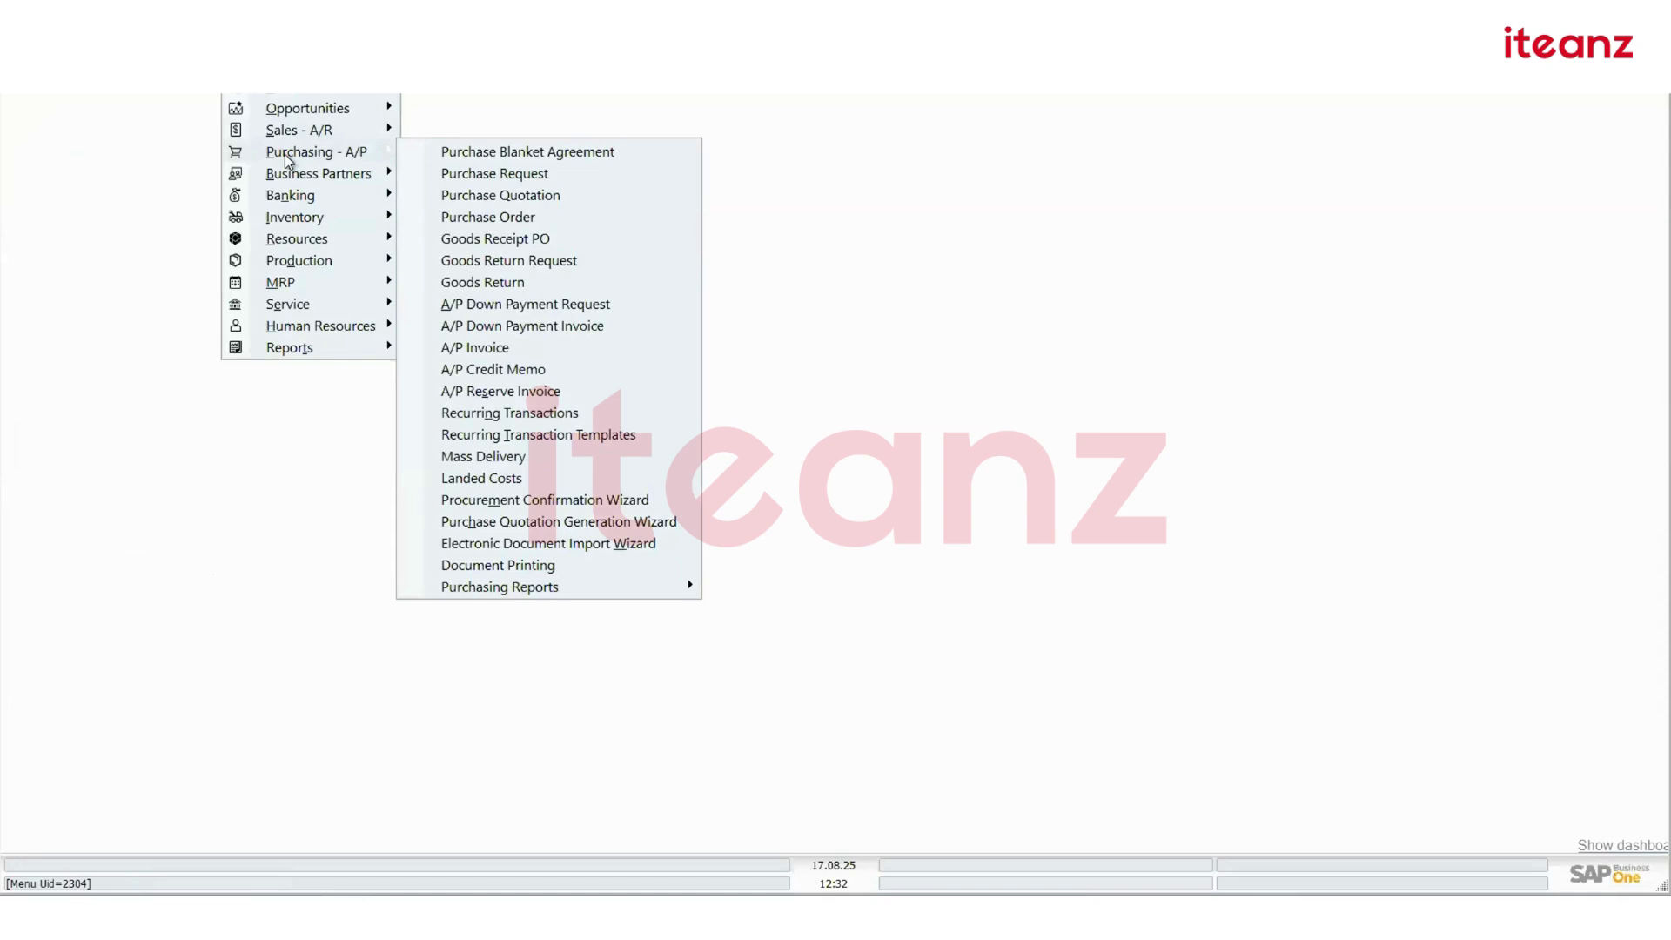
{"action": "left_click", "coordinate": [555, 154]}
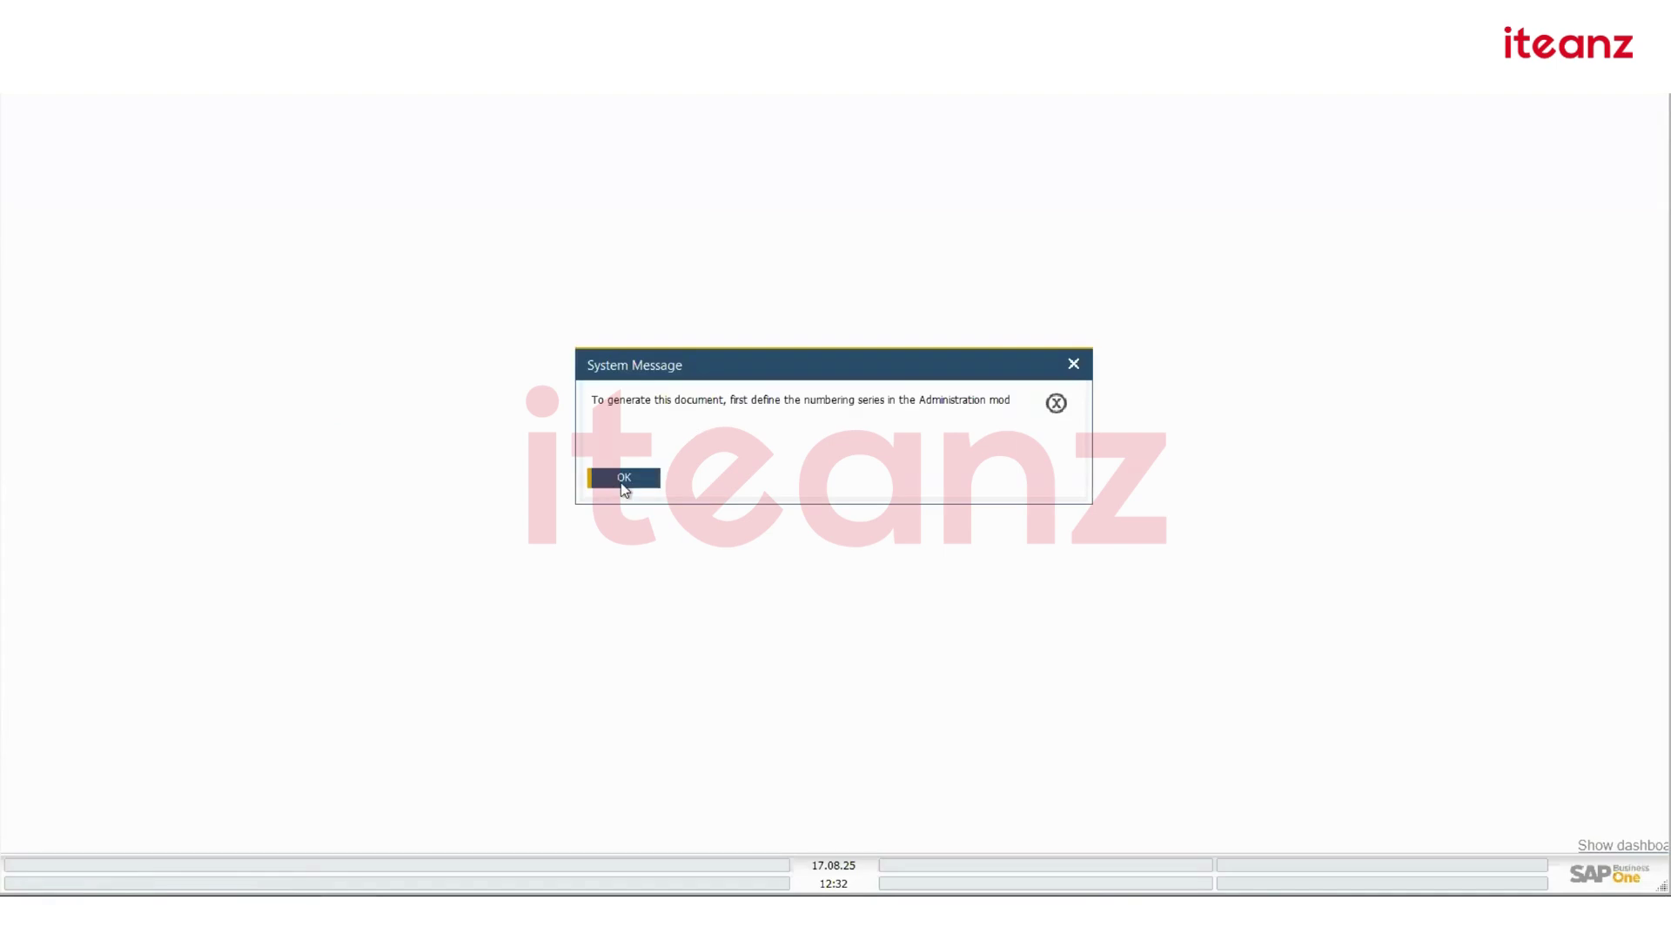
{"action": "left_click", "coordinate": [624, 478]}
In Document Numbering, set the period indicator of the Purchase Blanket Agreement series PBA to FY2025 and save the changes
{"action": "left_click", "coordinate": [242, 44]}
{"action": "mouse_move", "coordinate": [301, 65]}
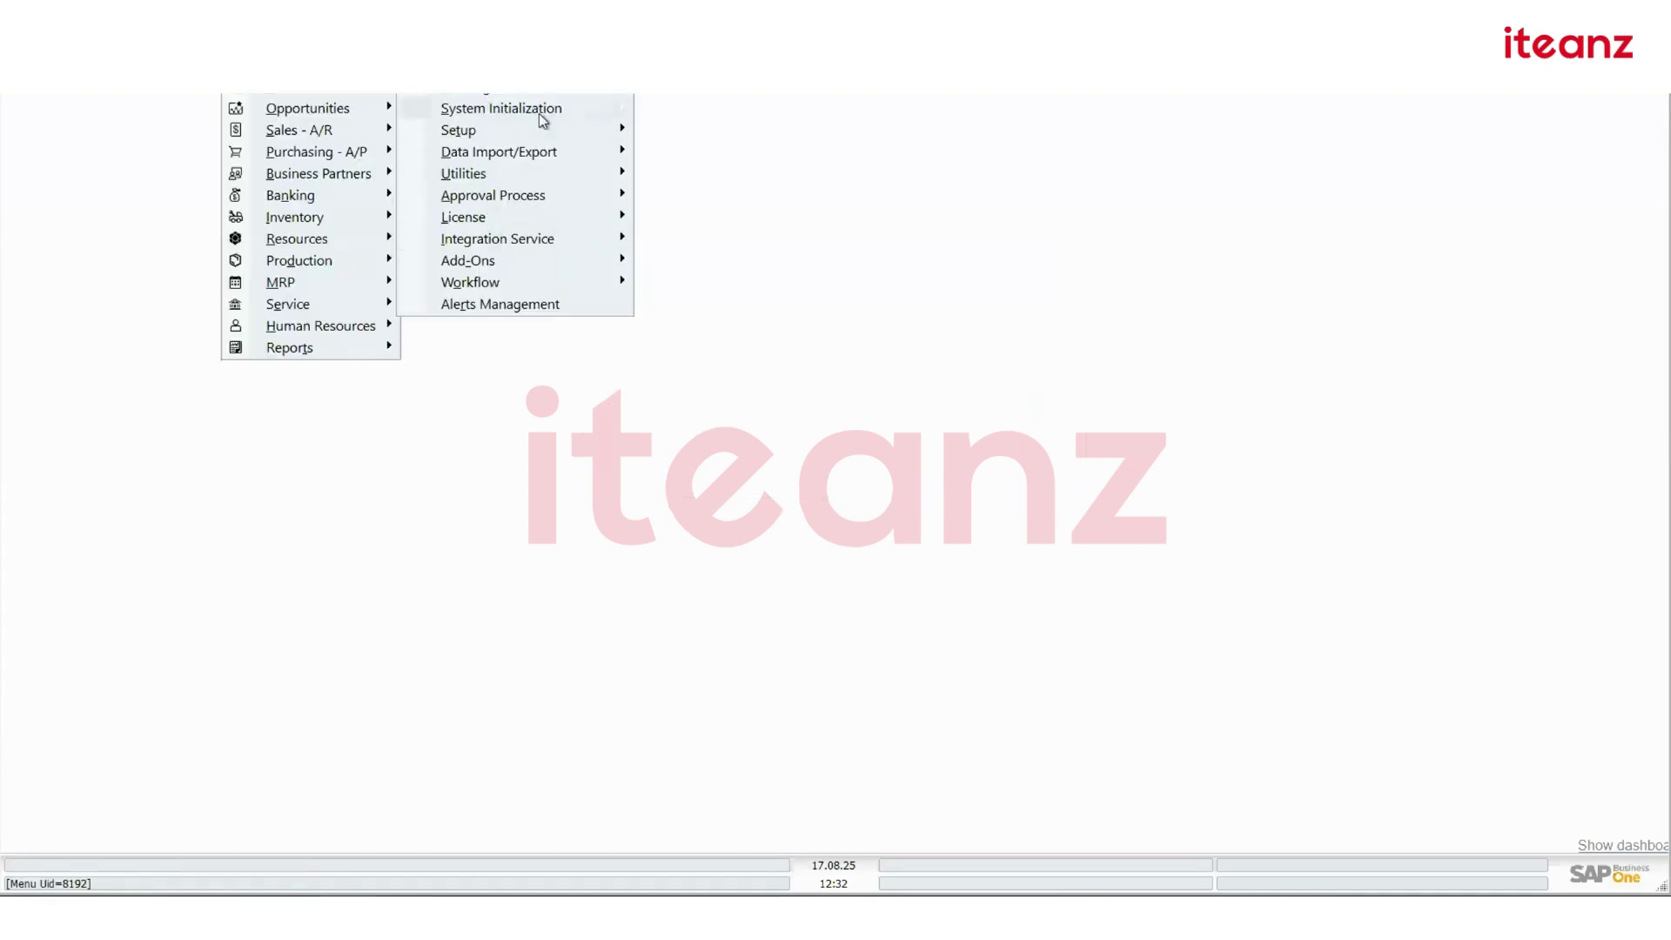
{"action": "mouse_move", "coordinate": [540, 113]}
{"action": "left_click", "coordinate": [770, 198]}
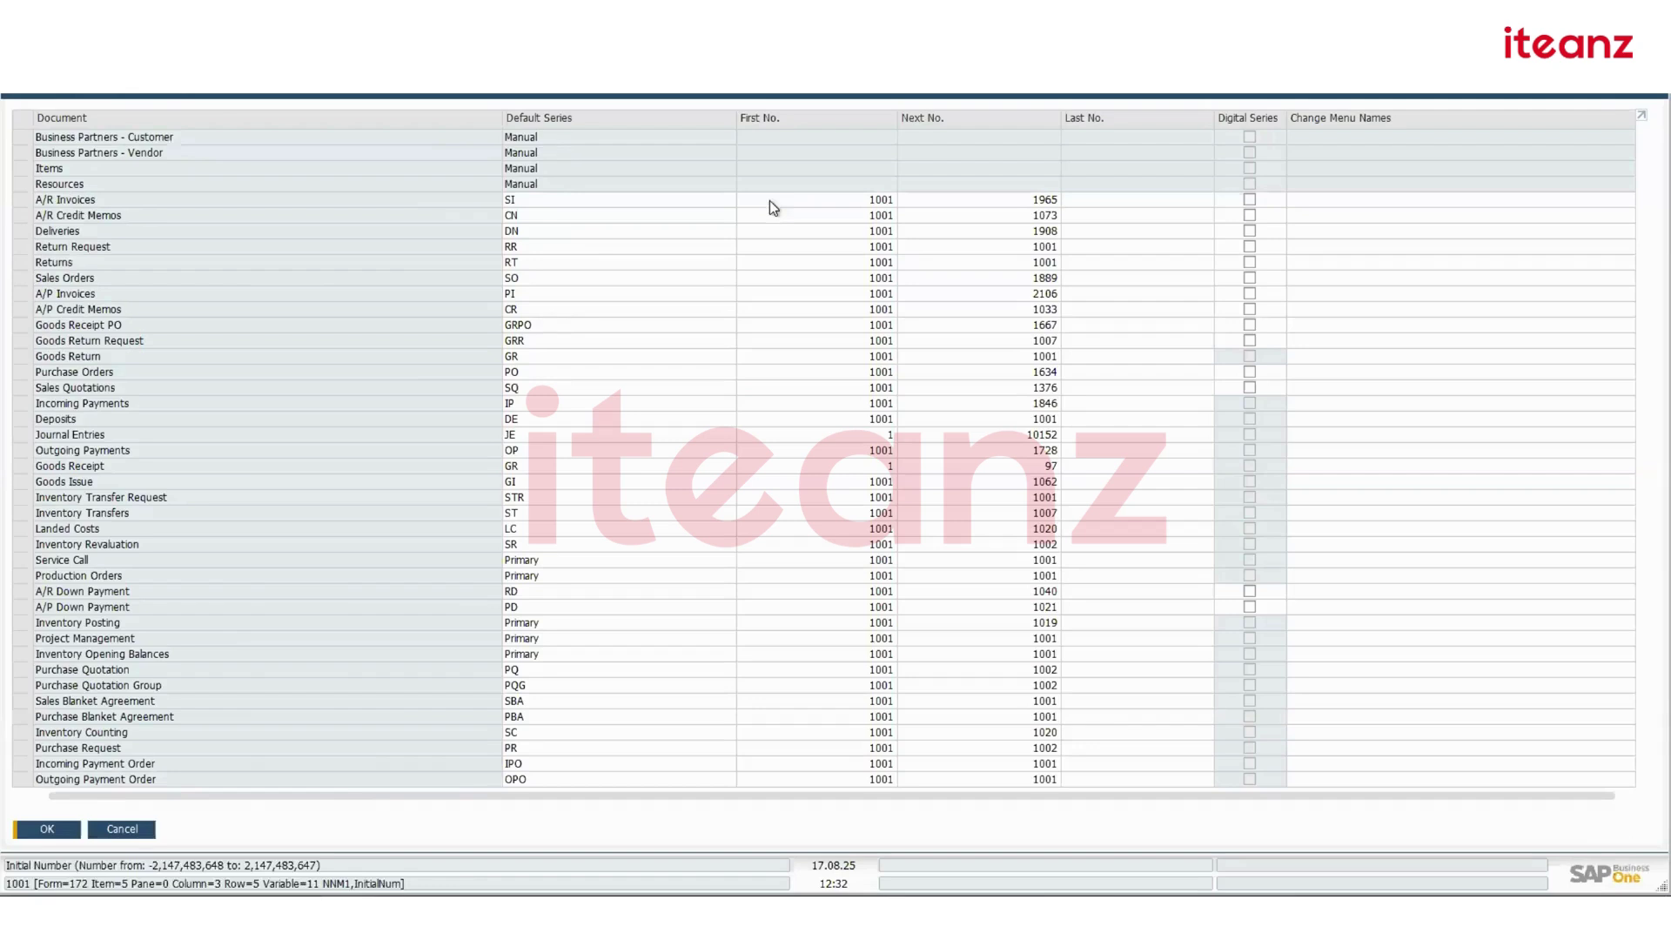
{"action": "double_click", "coordinate": [22, 716]}
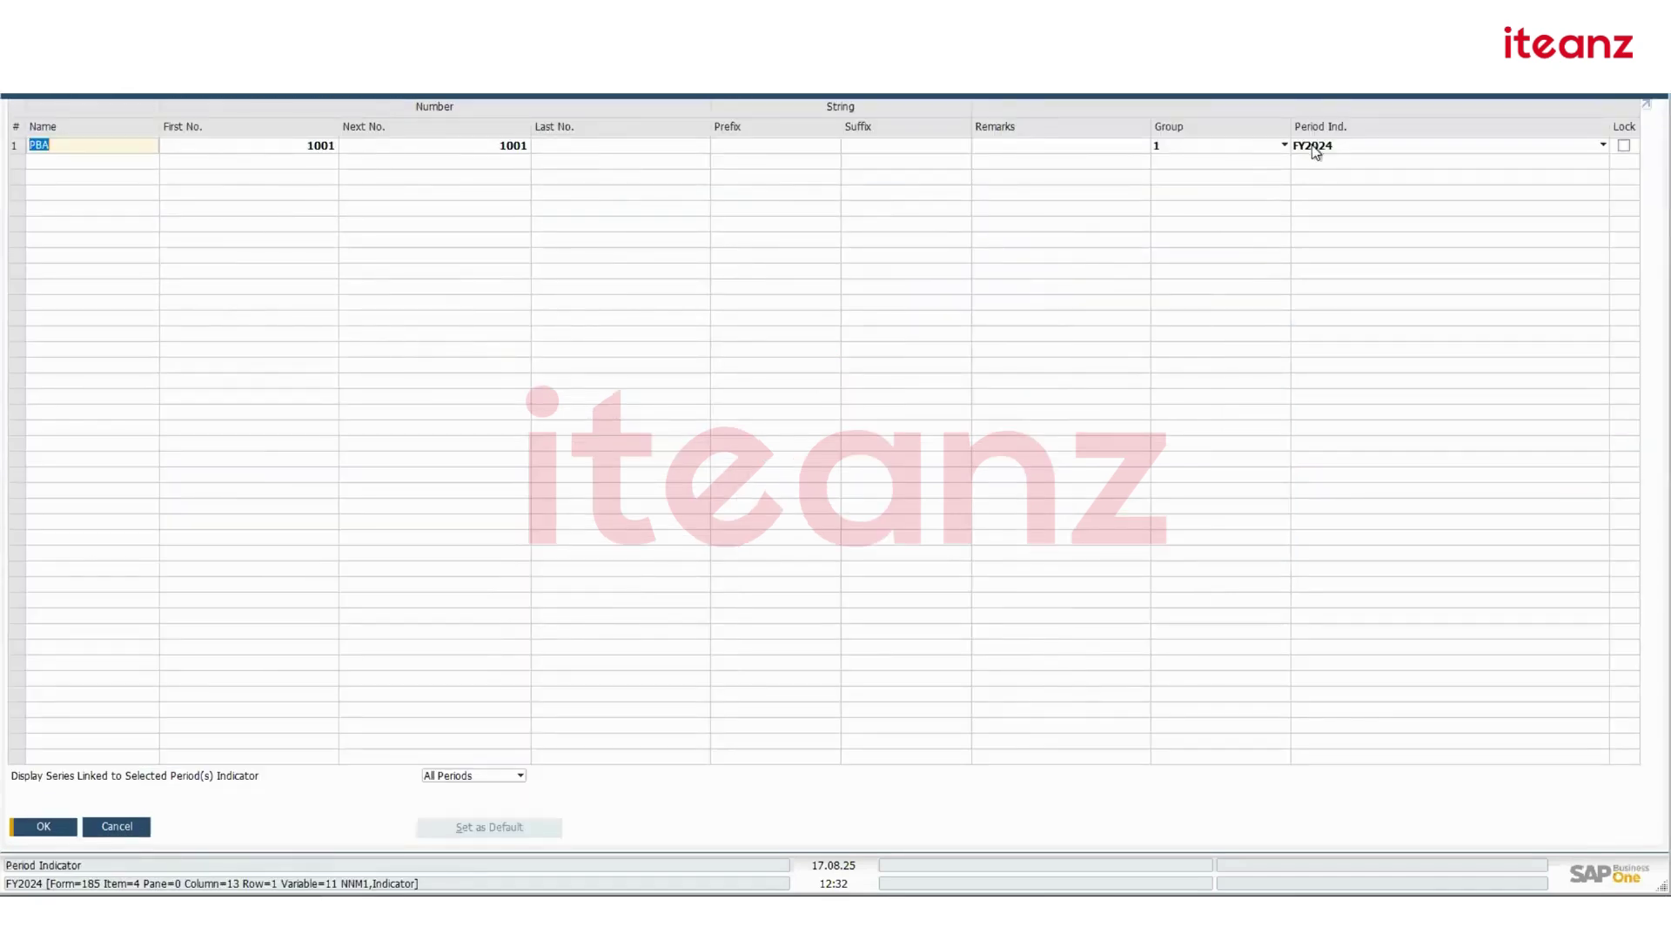
{"action": "left_click", "coordinate": [1312, 148]}
{"action": "left_click", "coordinate": [1332, 212]}
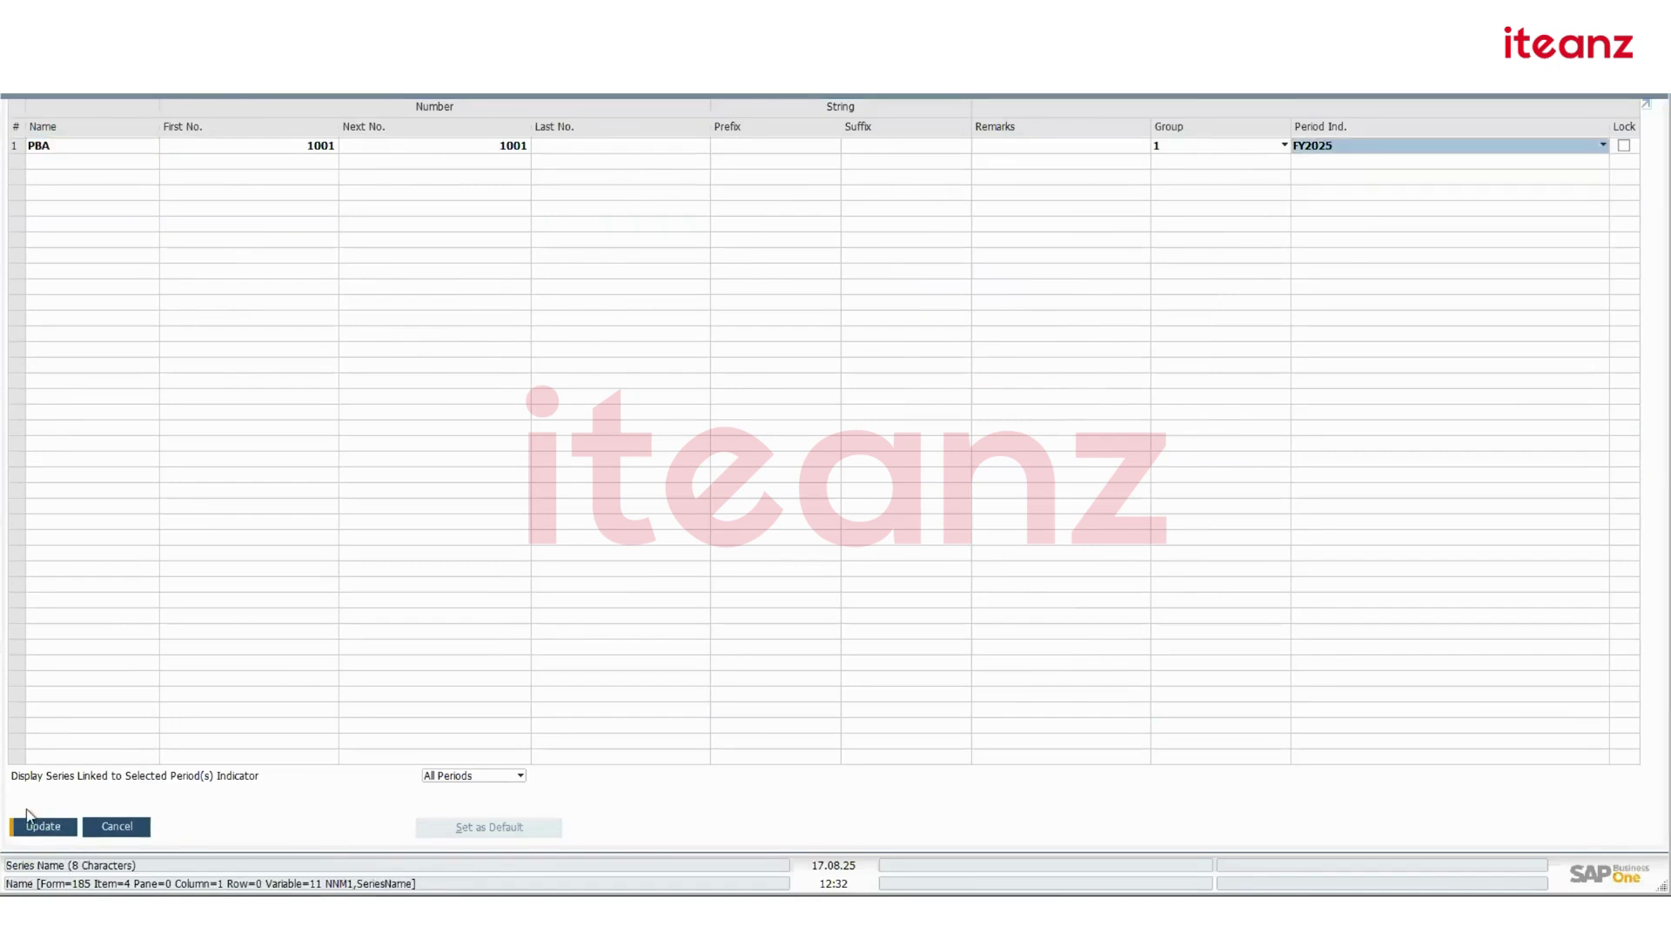
{"action": "left_click", "coordinate": [47, 834]}
{"action": "left_click", "coordinate": [48, 831]}
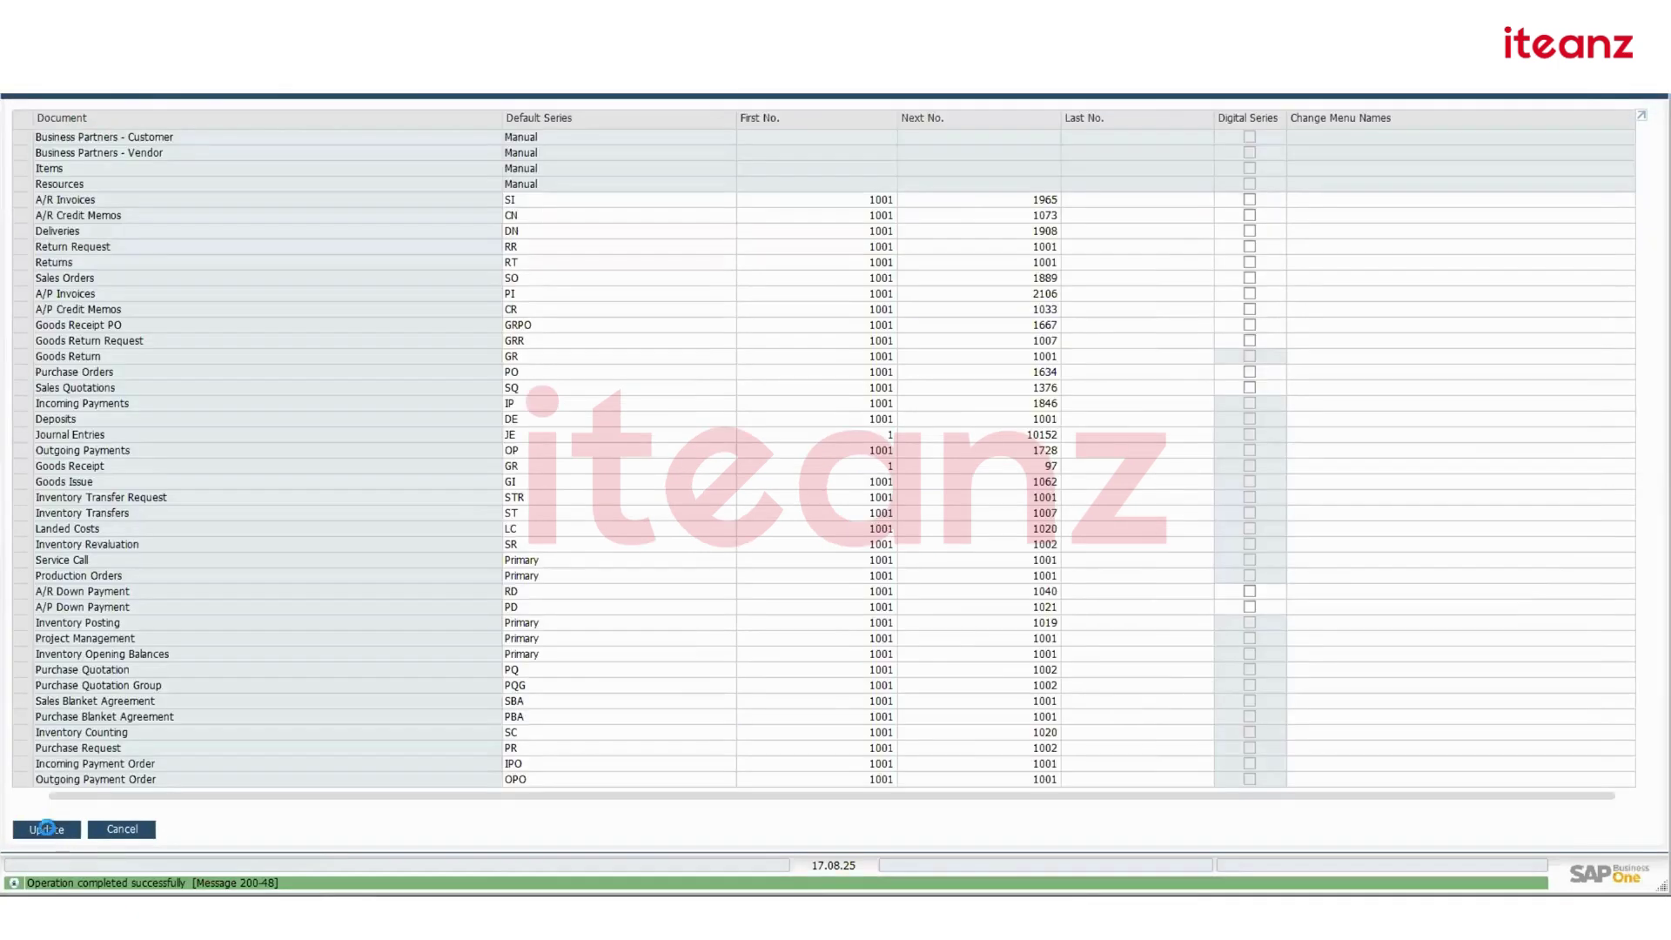
{"action": "left_click", "coordinate": [48, 832]}
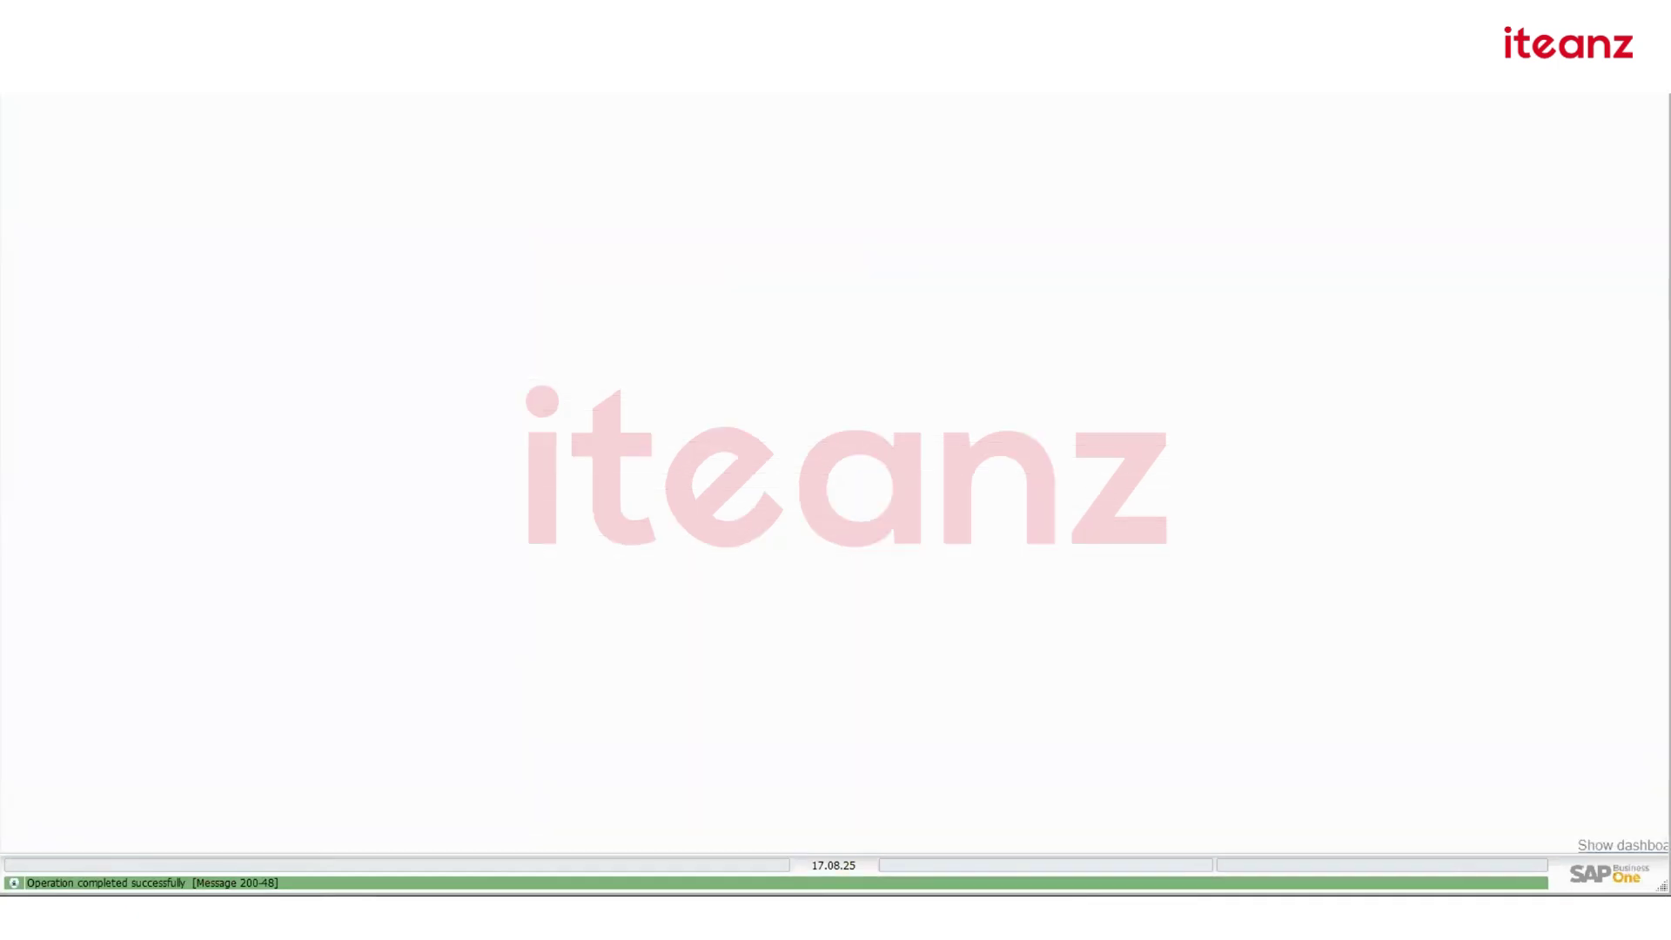
Open the Purchase Blanket Agreement form maximised and start a new agreement record
{"action": "left_click", "coordinate": [244, 45]}
{"action": "left_click", "coordinate": [489, 153]}
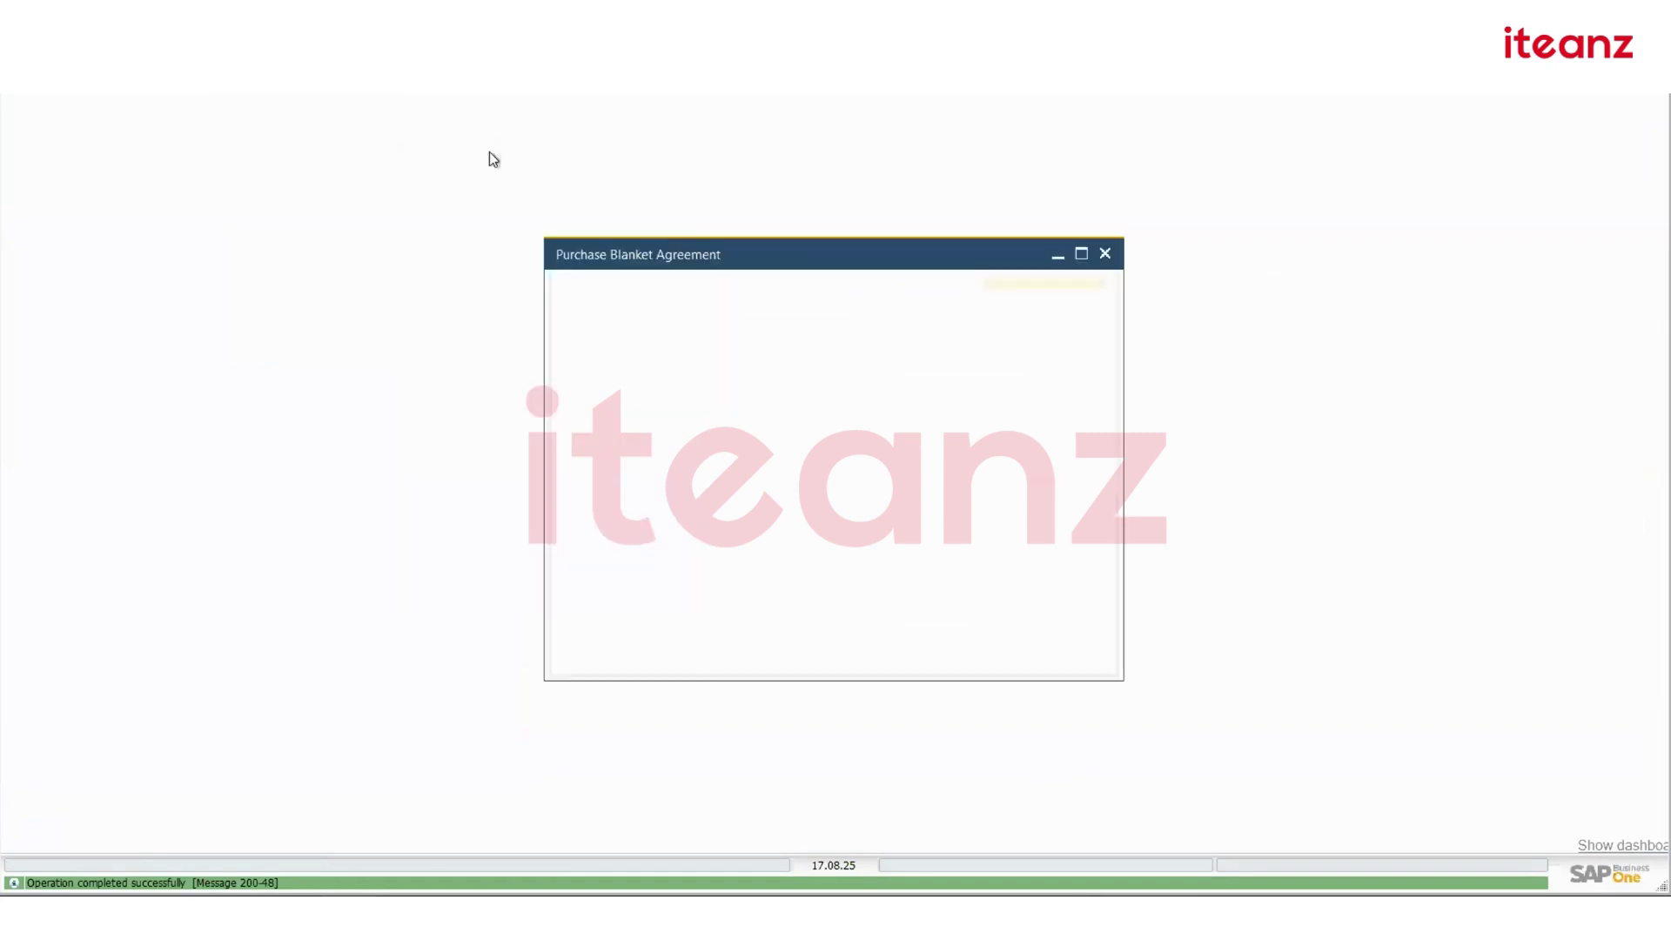
{"action": "left_click", "coordinate": [1081, 253]}
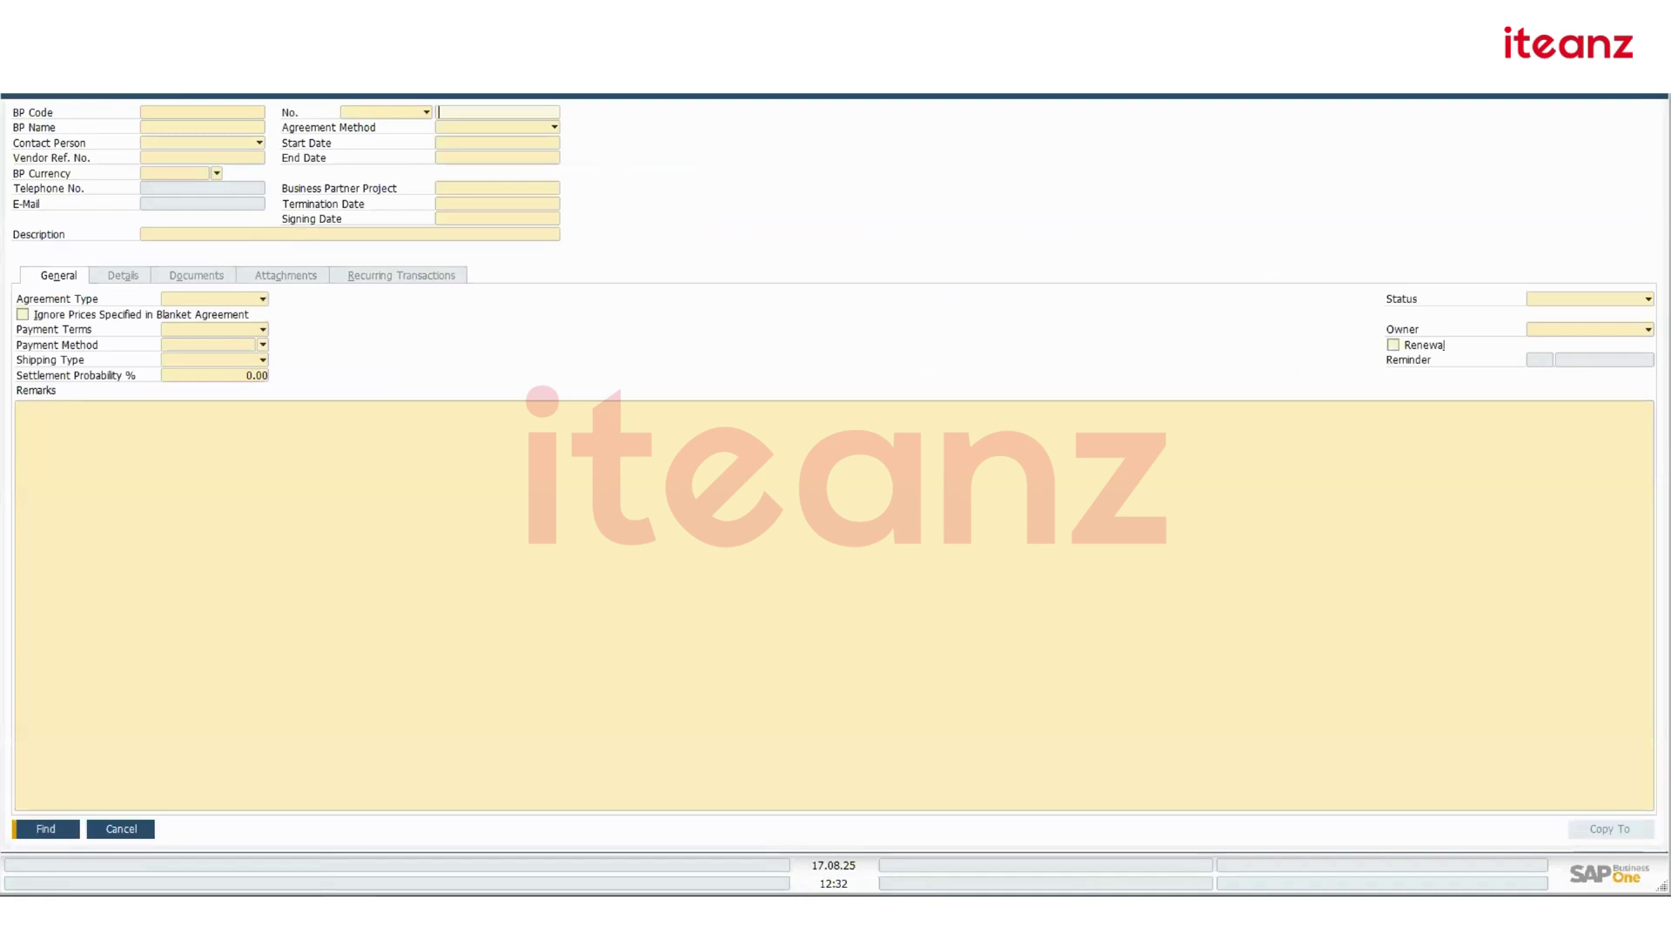
{"action": "key", "text": "ctrl+Left"}
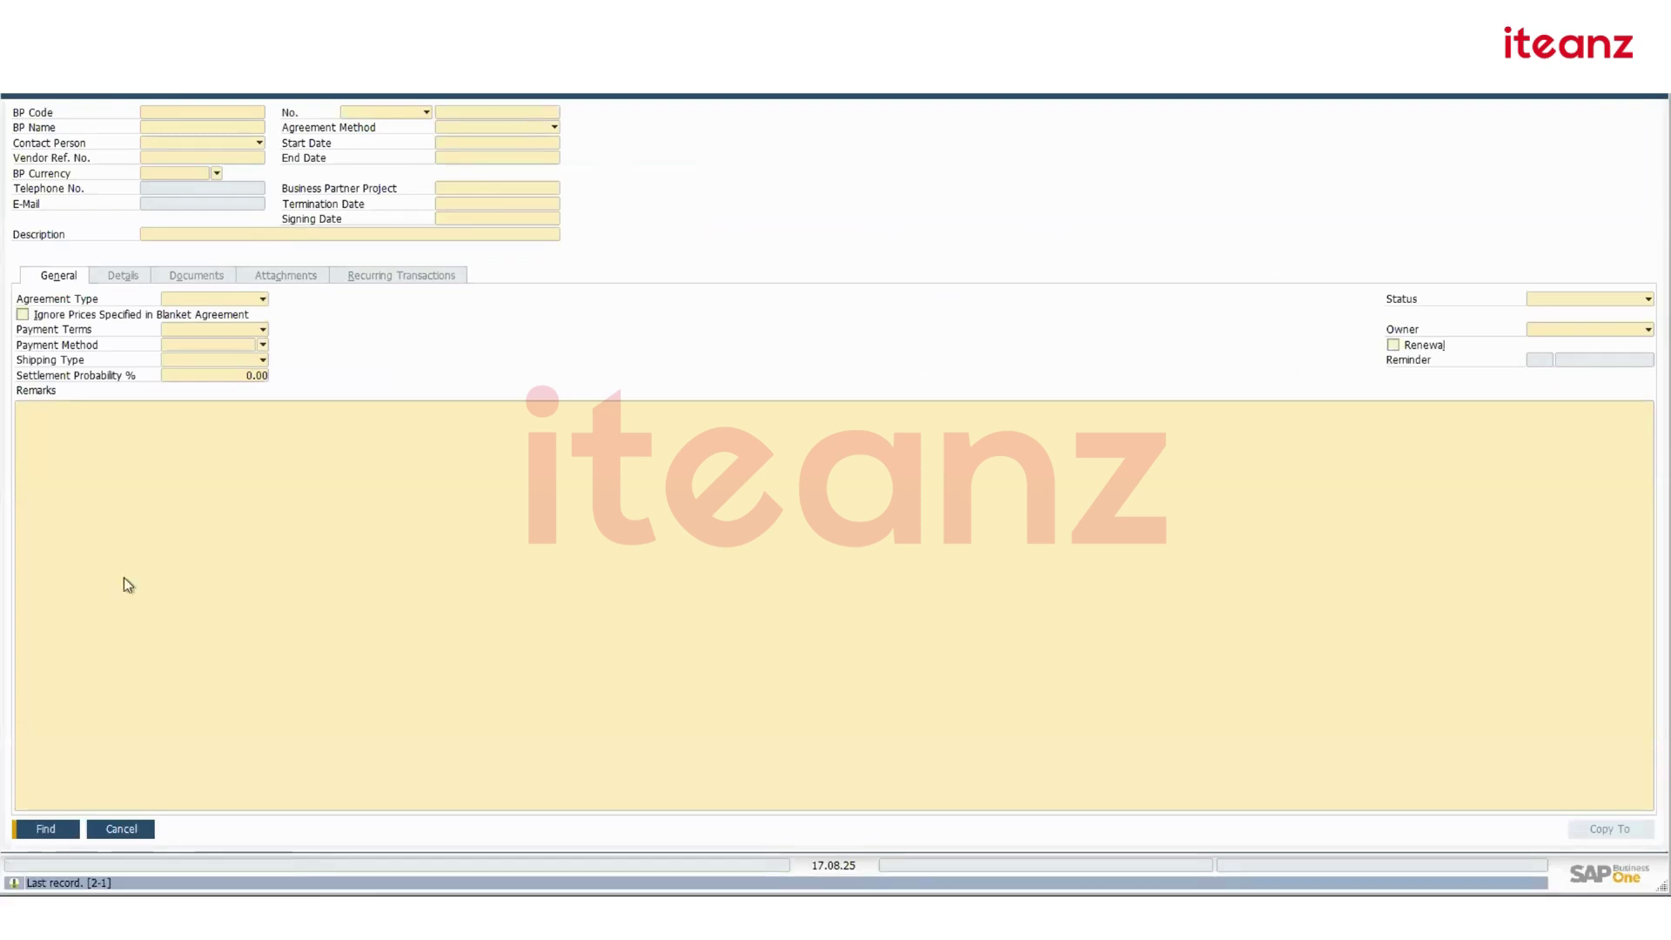
{"action": "key", "text": "ctrl+a"}
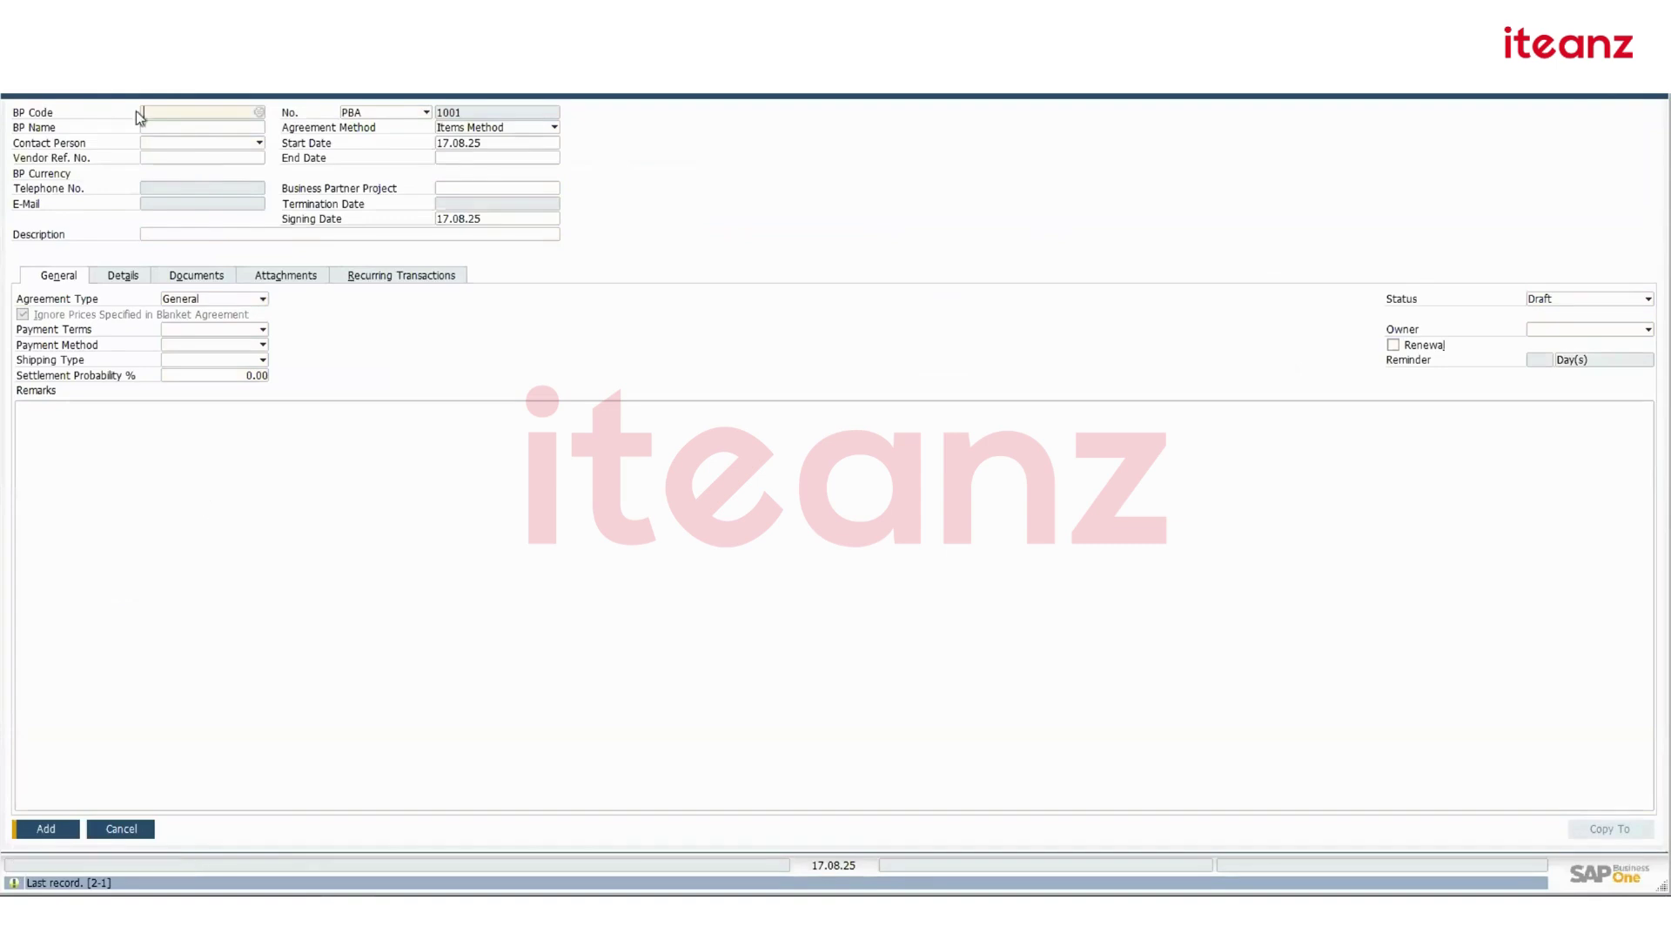
Search the business partner list by code and by name for abc, and choose 313 Pharma Ltd as the agreement's vendor
{"action": "key", "text": "Tab"}
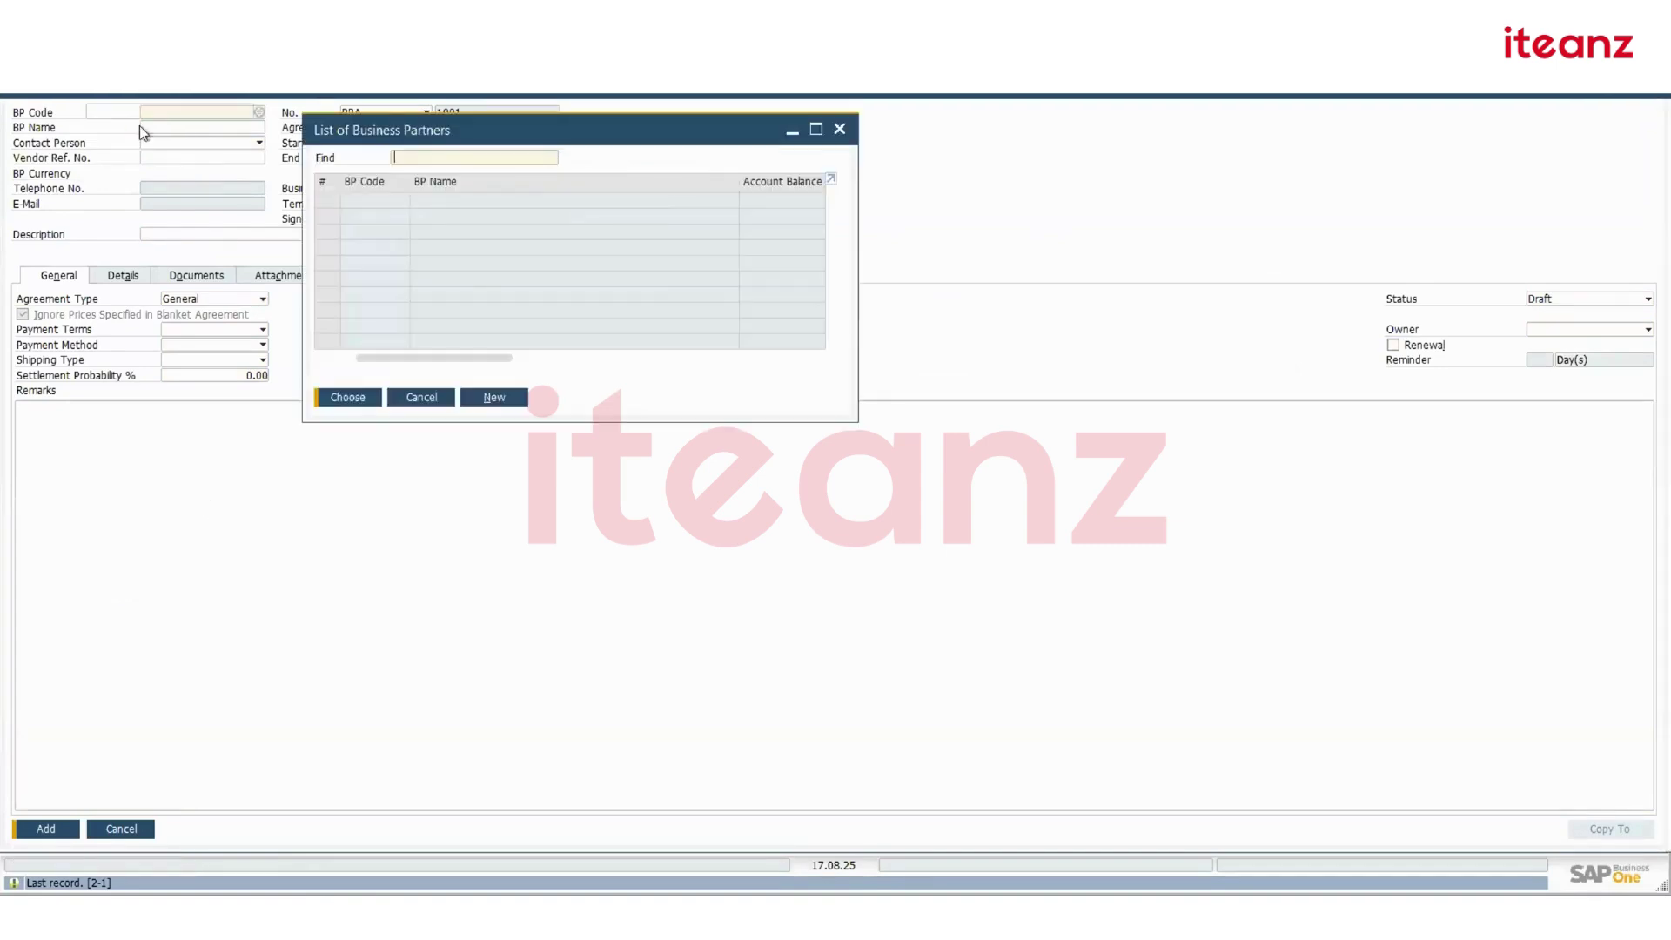
{"action": "type", "text": "abc"}
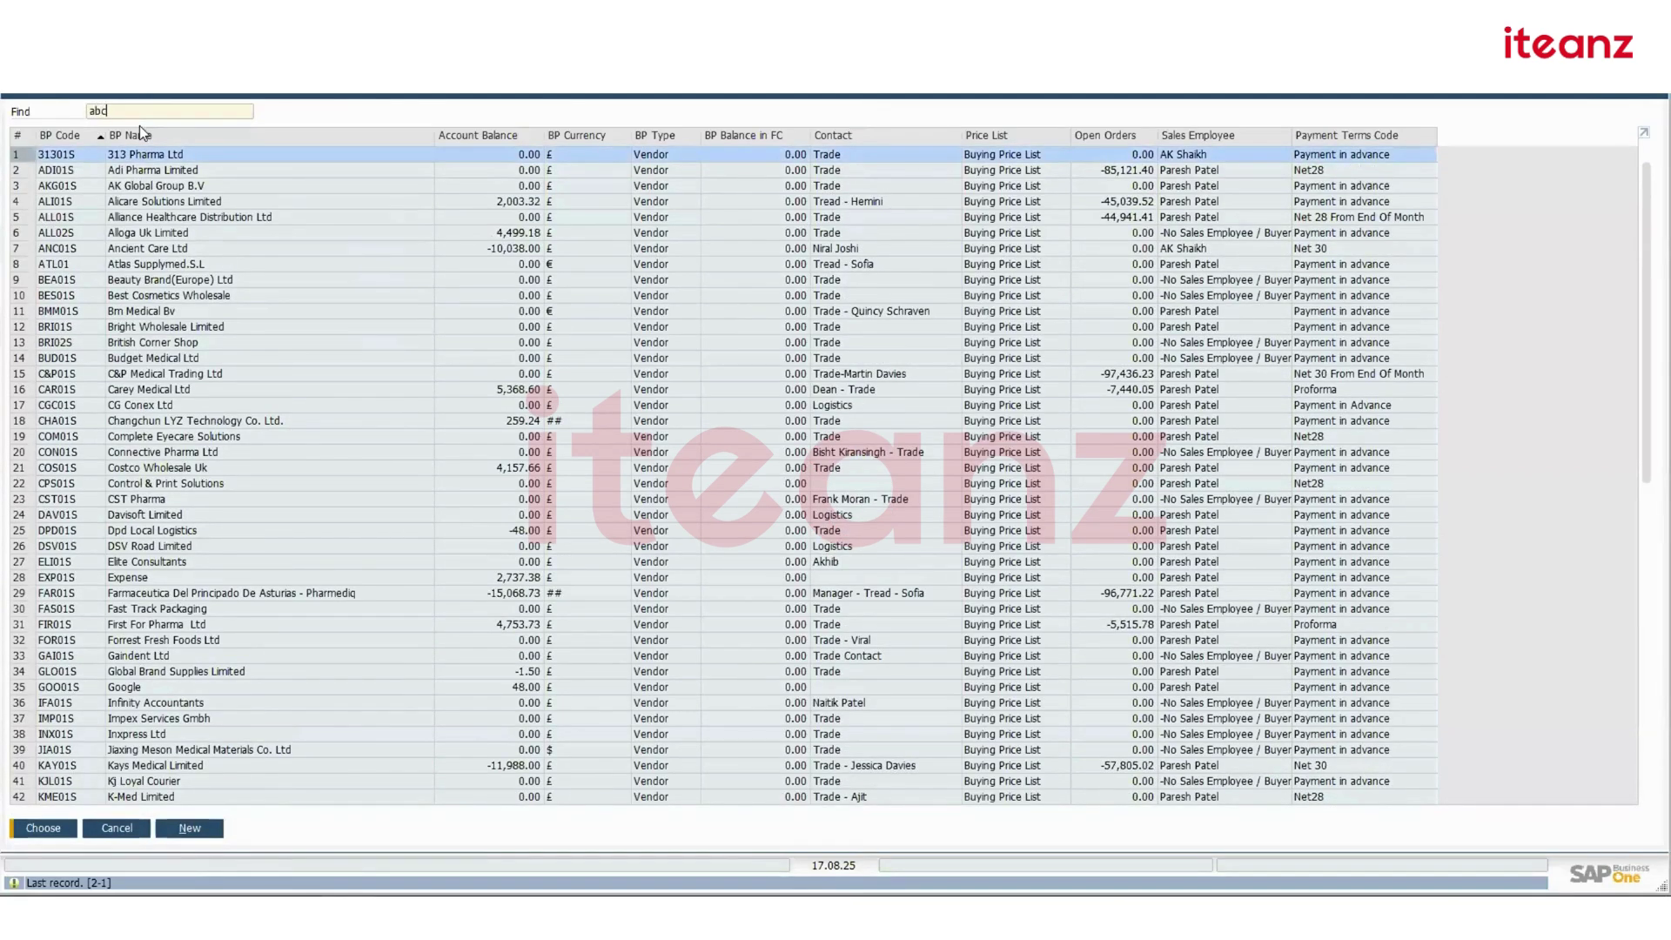
{"action": "key", "text": "BackSpace"}
{"action": "key", "text": "BackSpace"}
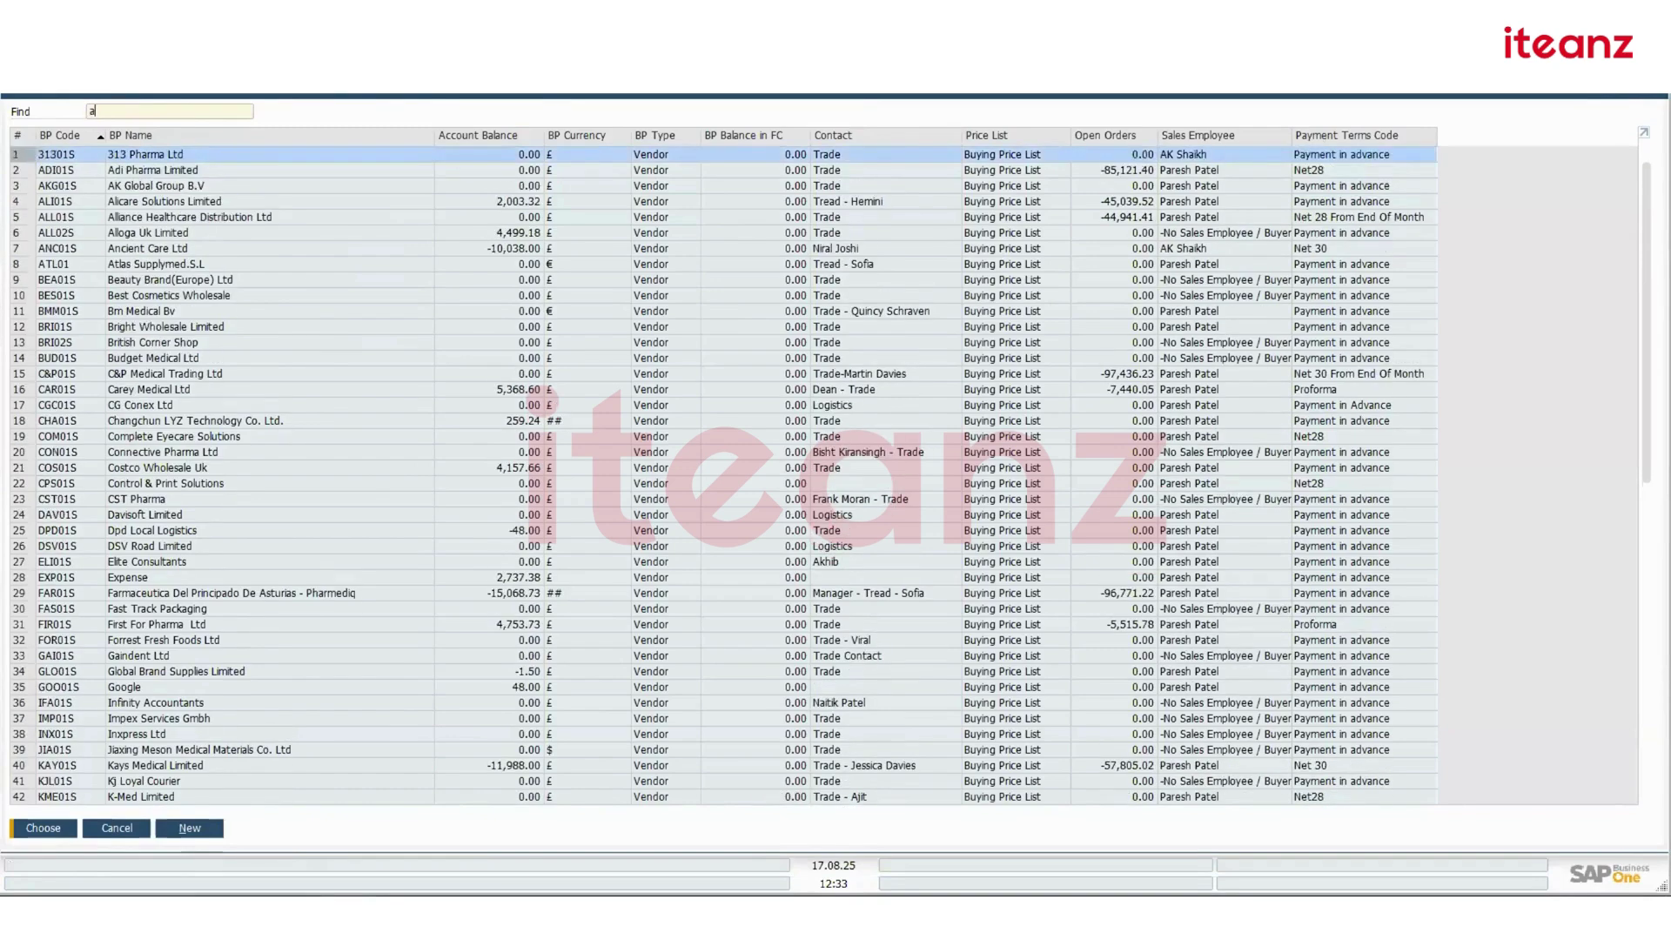
{"action": "type", "text": "bc"}
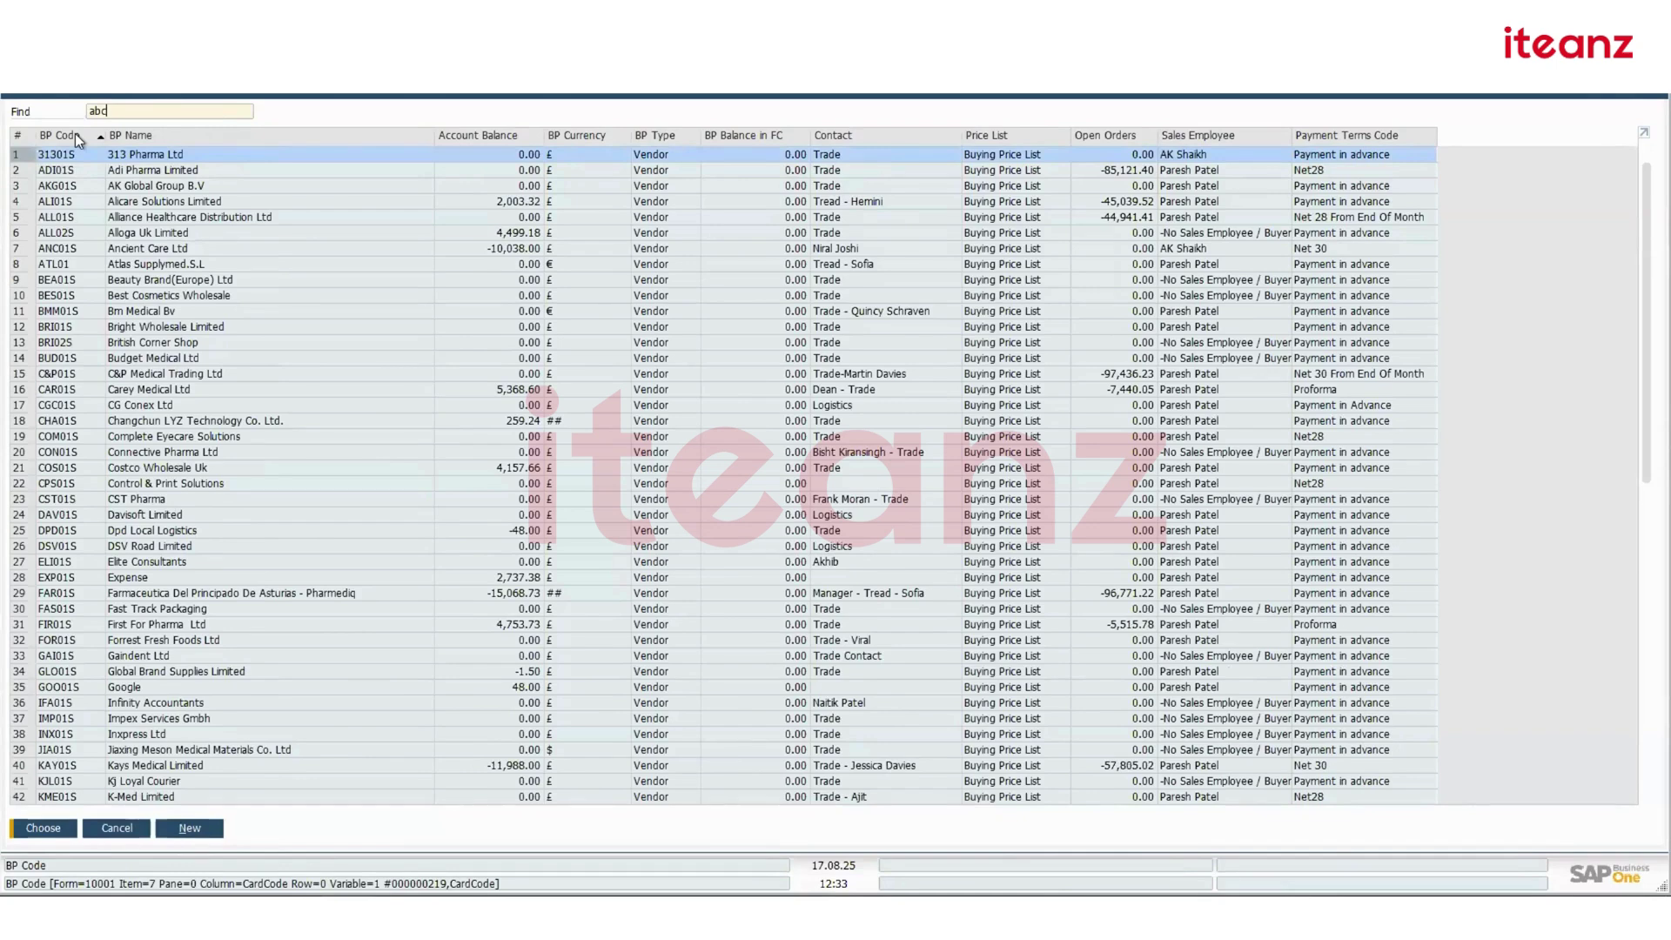
{"action": "left_click", "coordinate": [191, 133]}
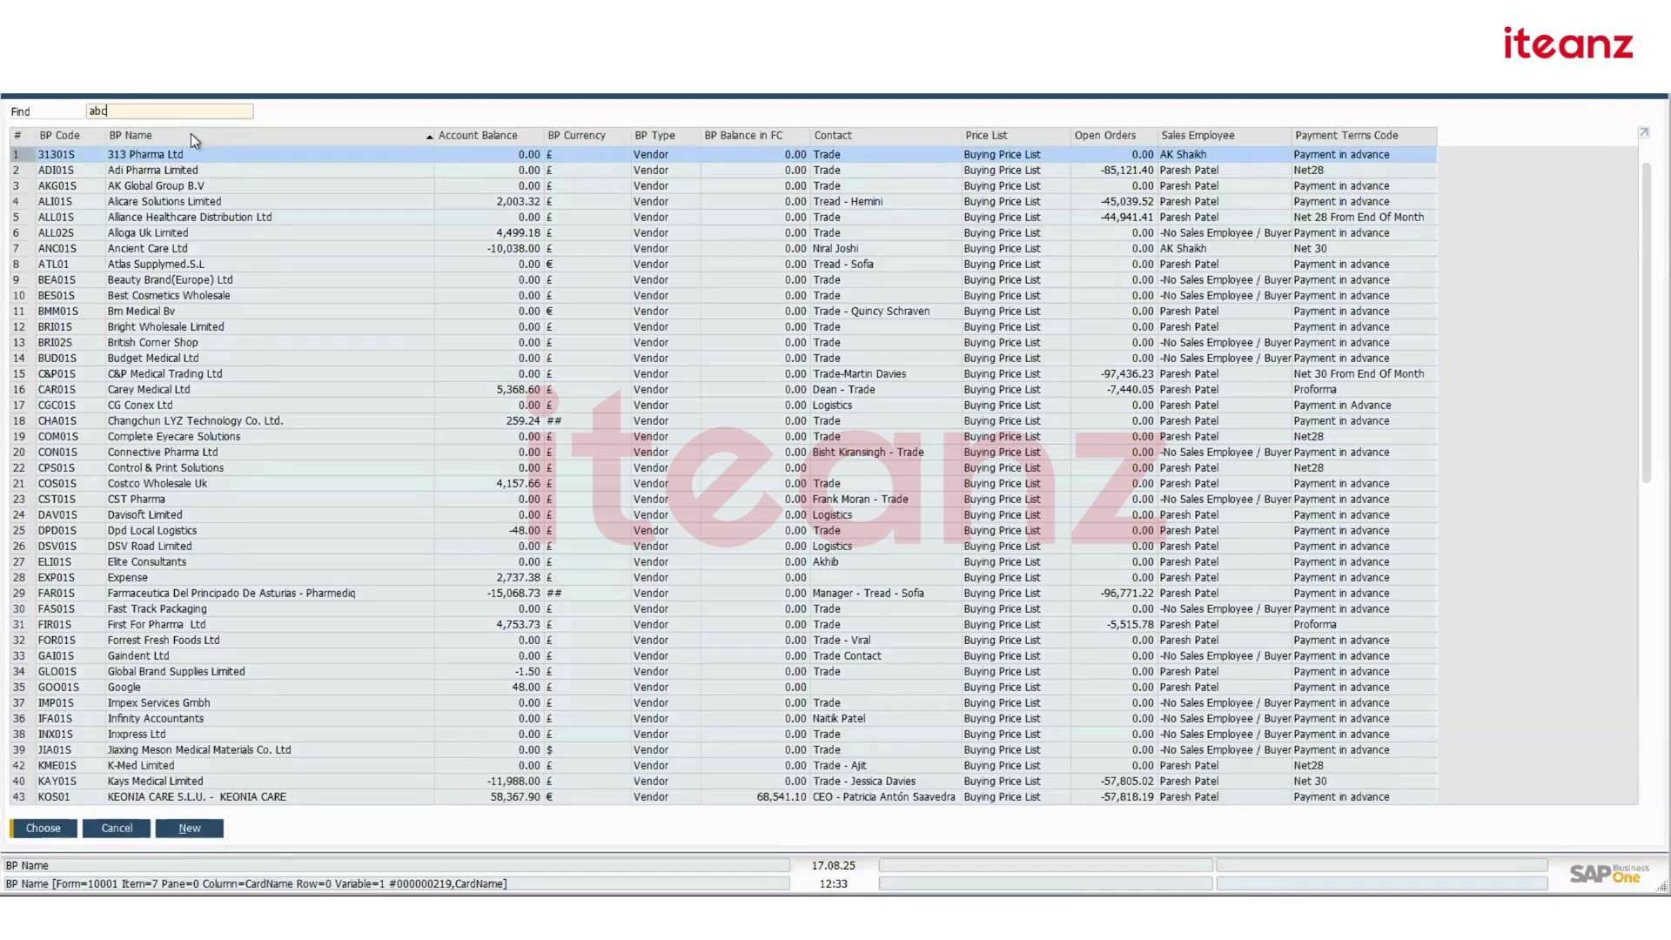
{"action": "key", "text": "BackSpace"}
{"action": "key", "text": "BackSpace"}
{"action": "key", "text": "BackSpace"}
{"action": "type", "text": "abc"}
{"action": "key", "text": "Return"}
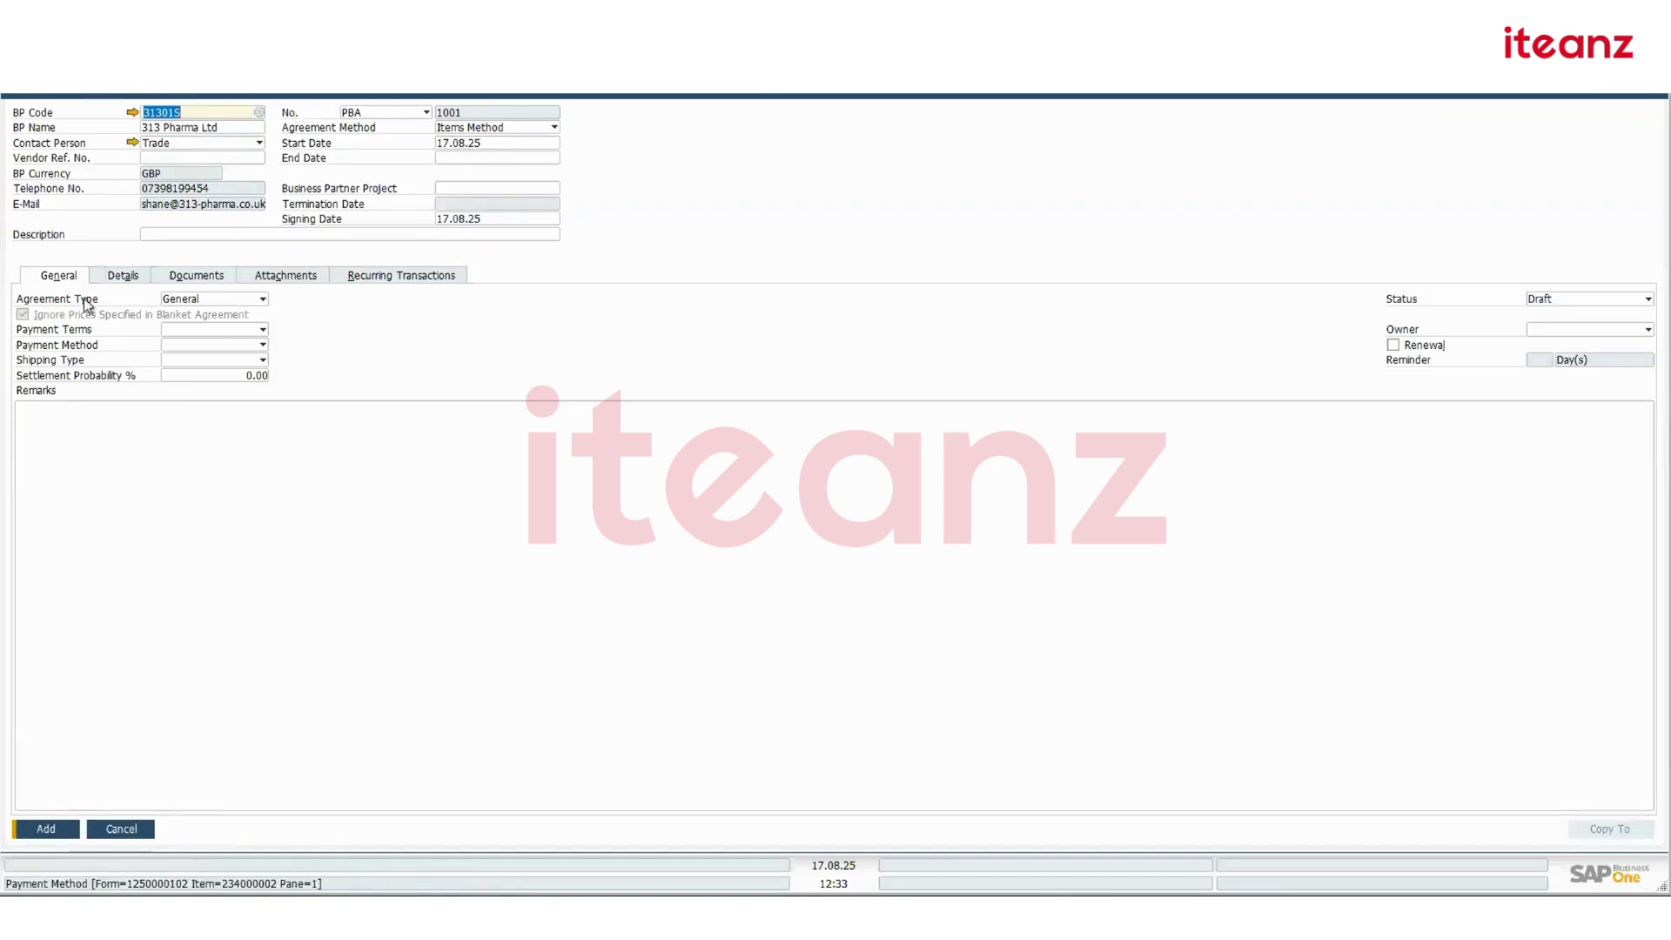
Set the agreement type to Specific and the payment terms to Net 15 Days
{"action": "left_click", "coordinate": [207, 298]}
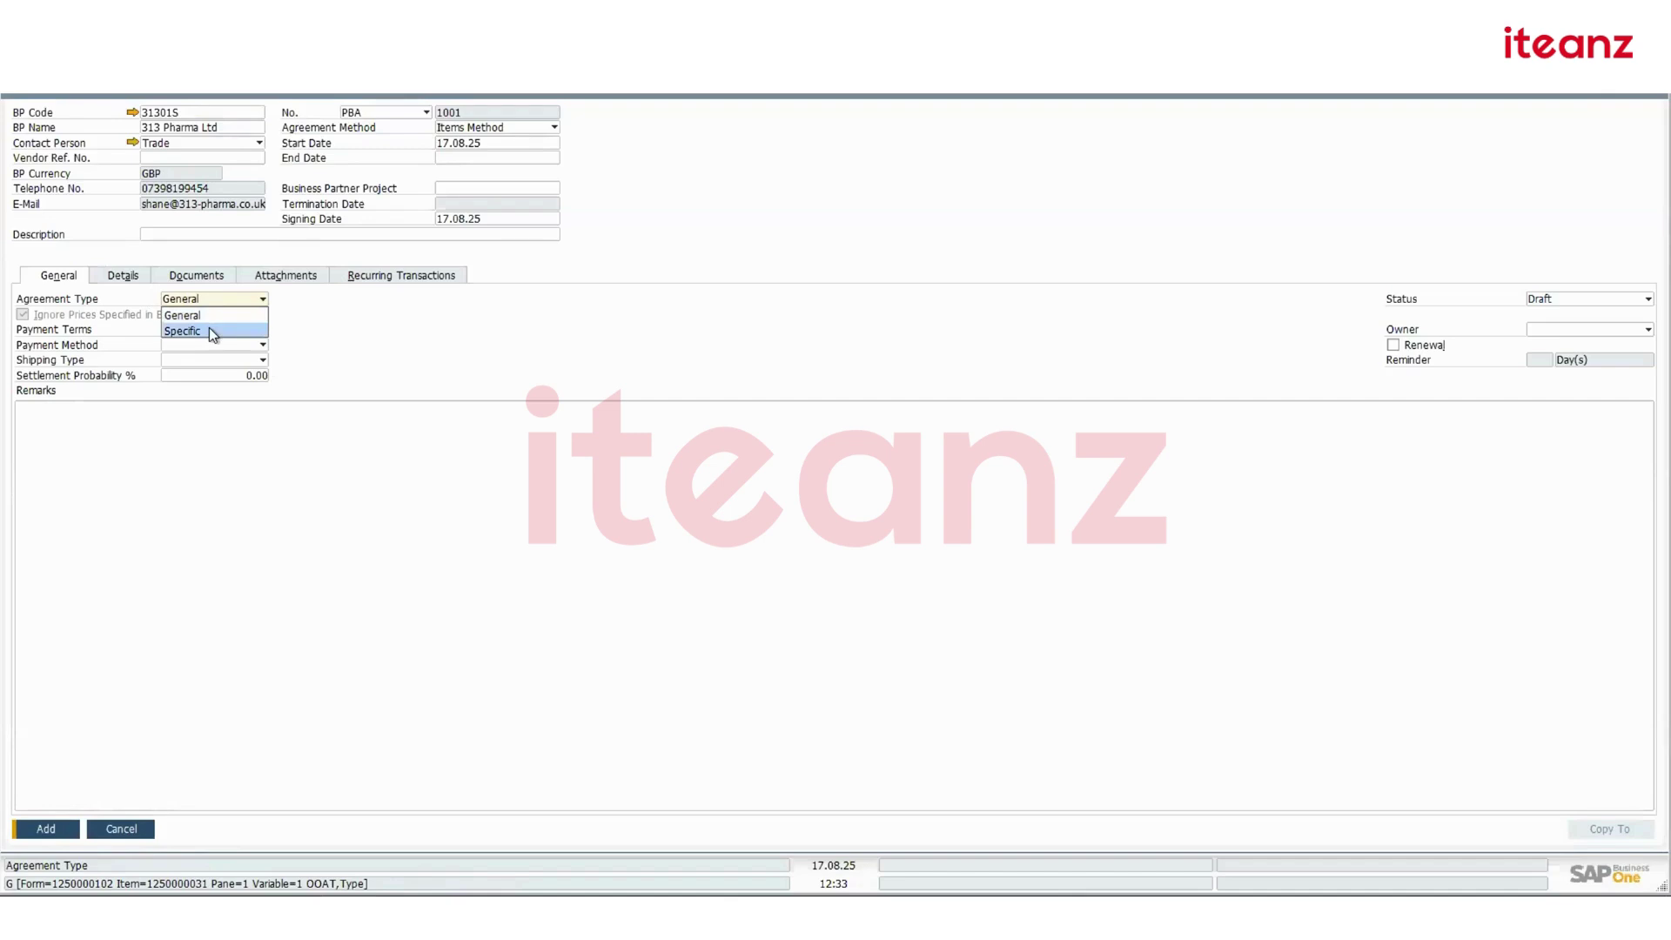
{"action": "left_click", "coordinate": [209, 330]}
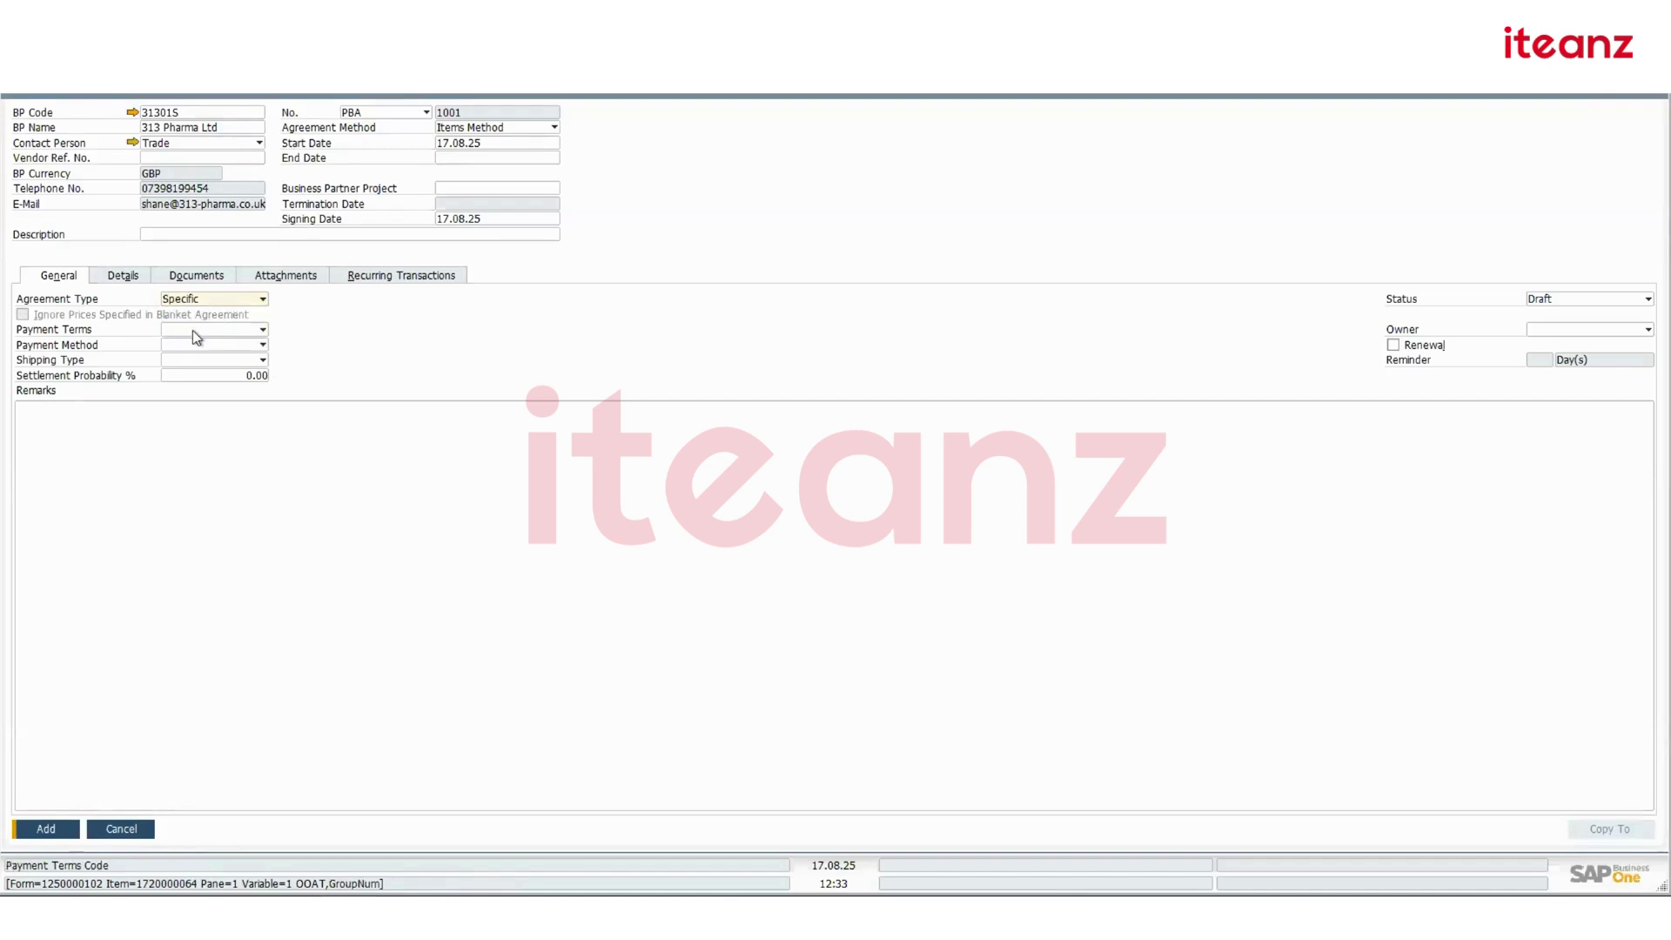
{"action": "left_click", "coordinate": [193, 332]}
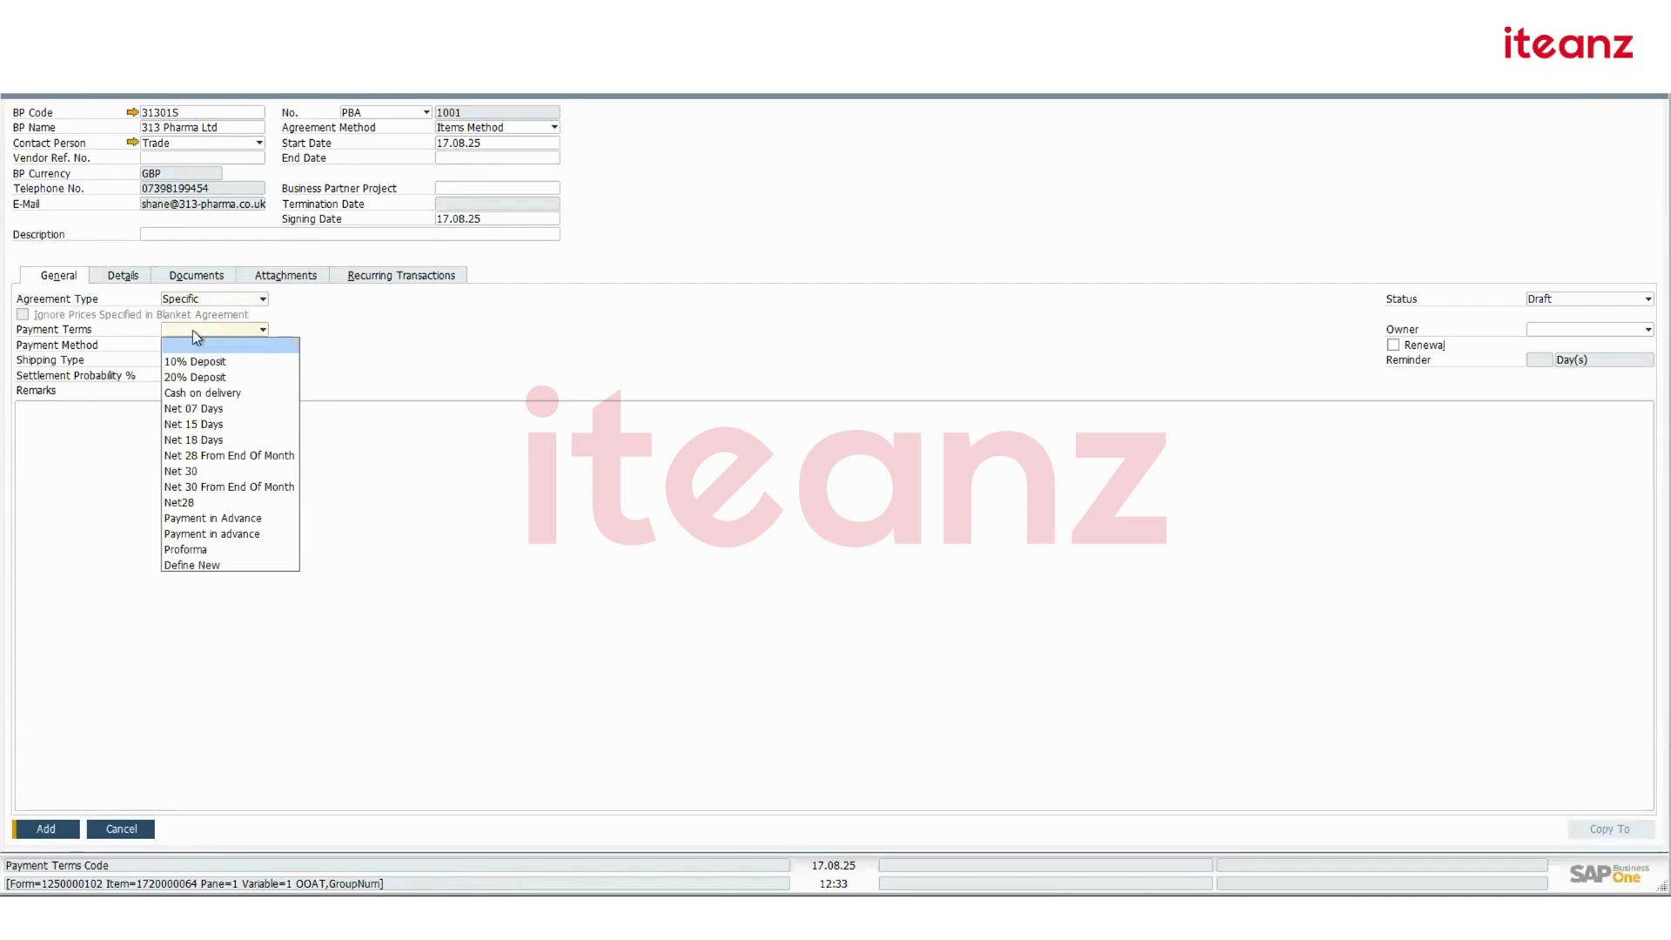
{"action": "left_click", "coordinate": [175, 427]}
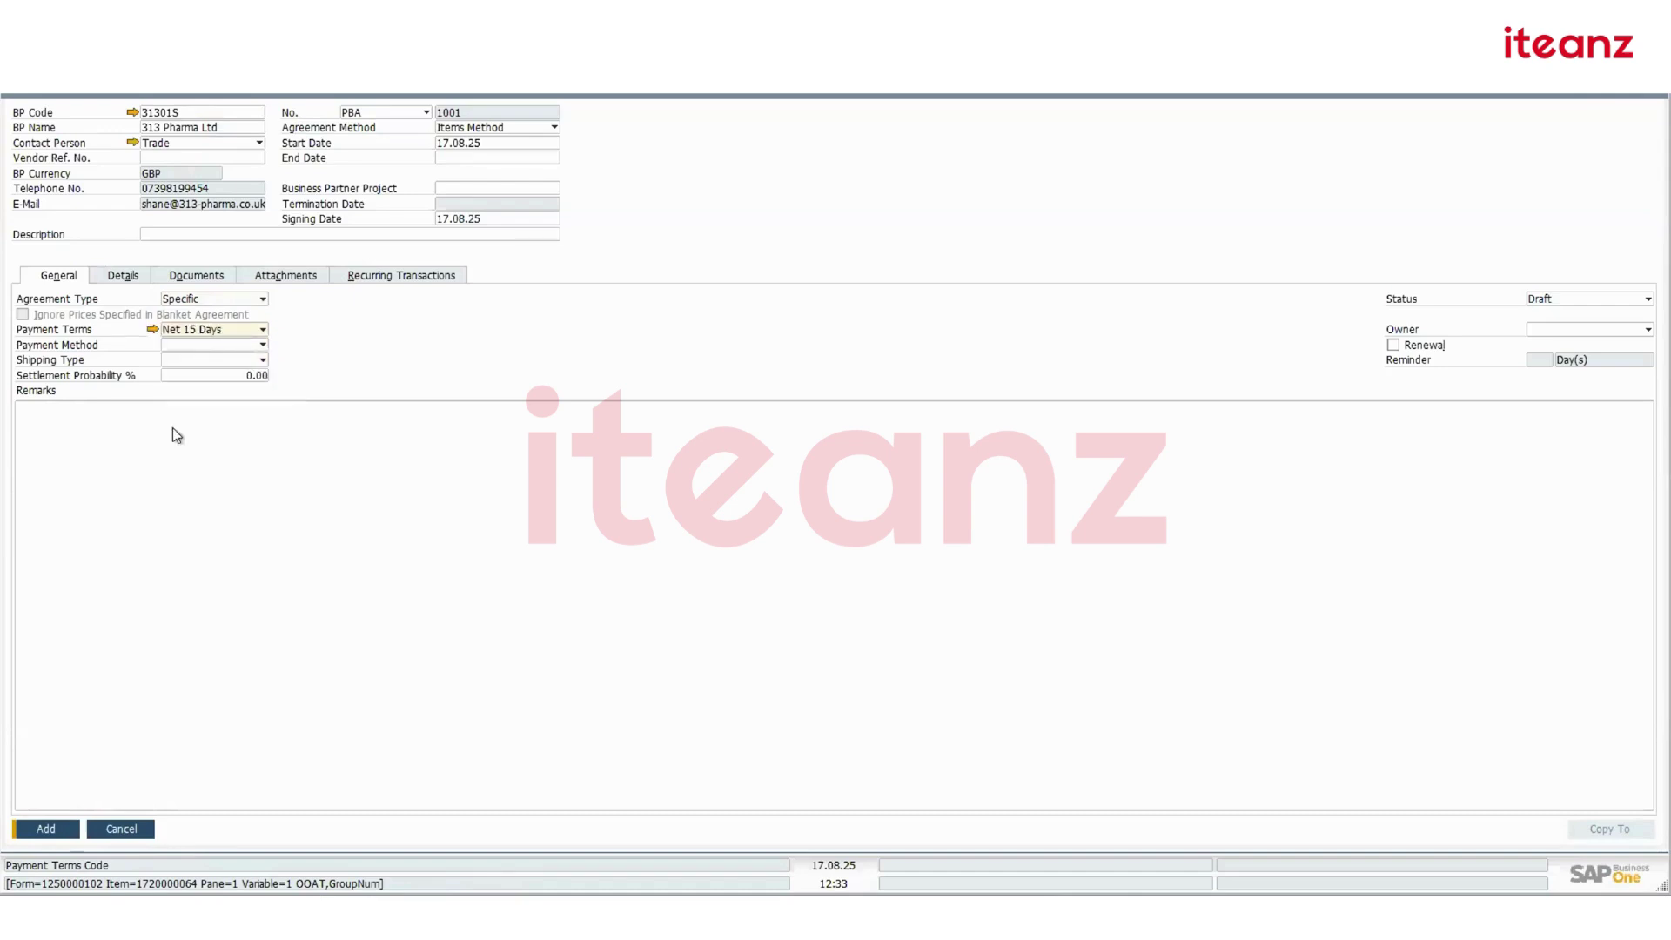
Check the available payment method and shipping type options, leaving both blank
{"action": "left_click", "coordinate": [207, 346]}
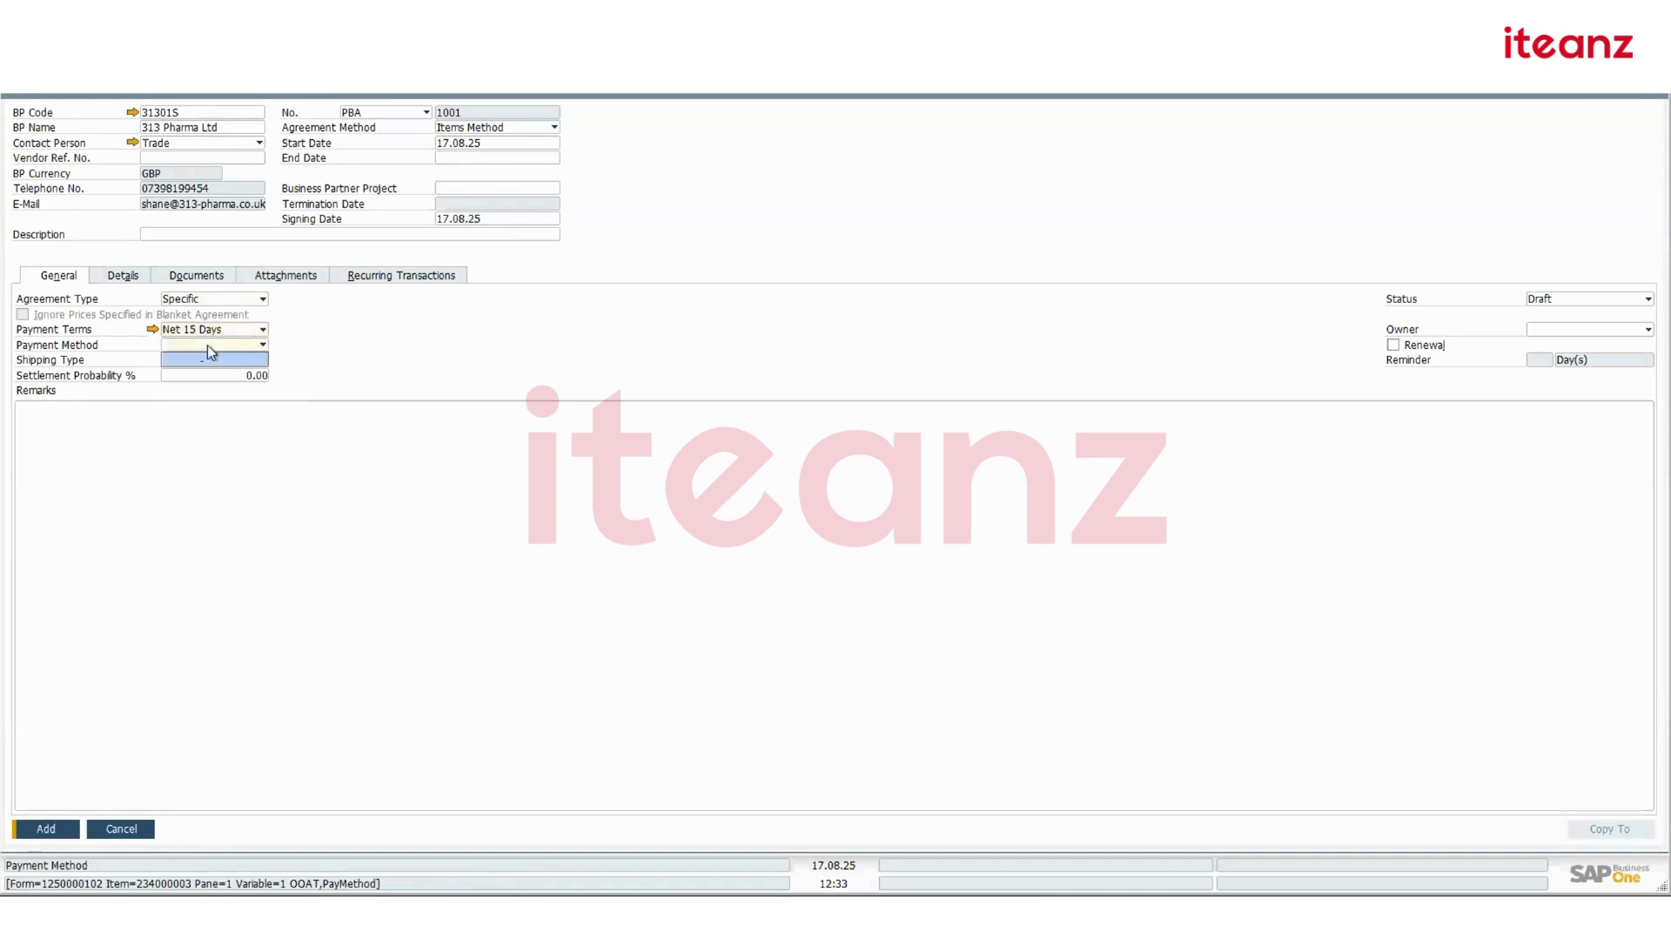
{"action": "left_click", "coordinate": [207, 344]}
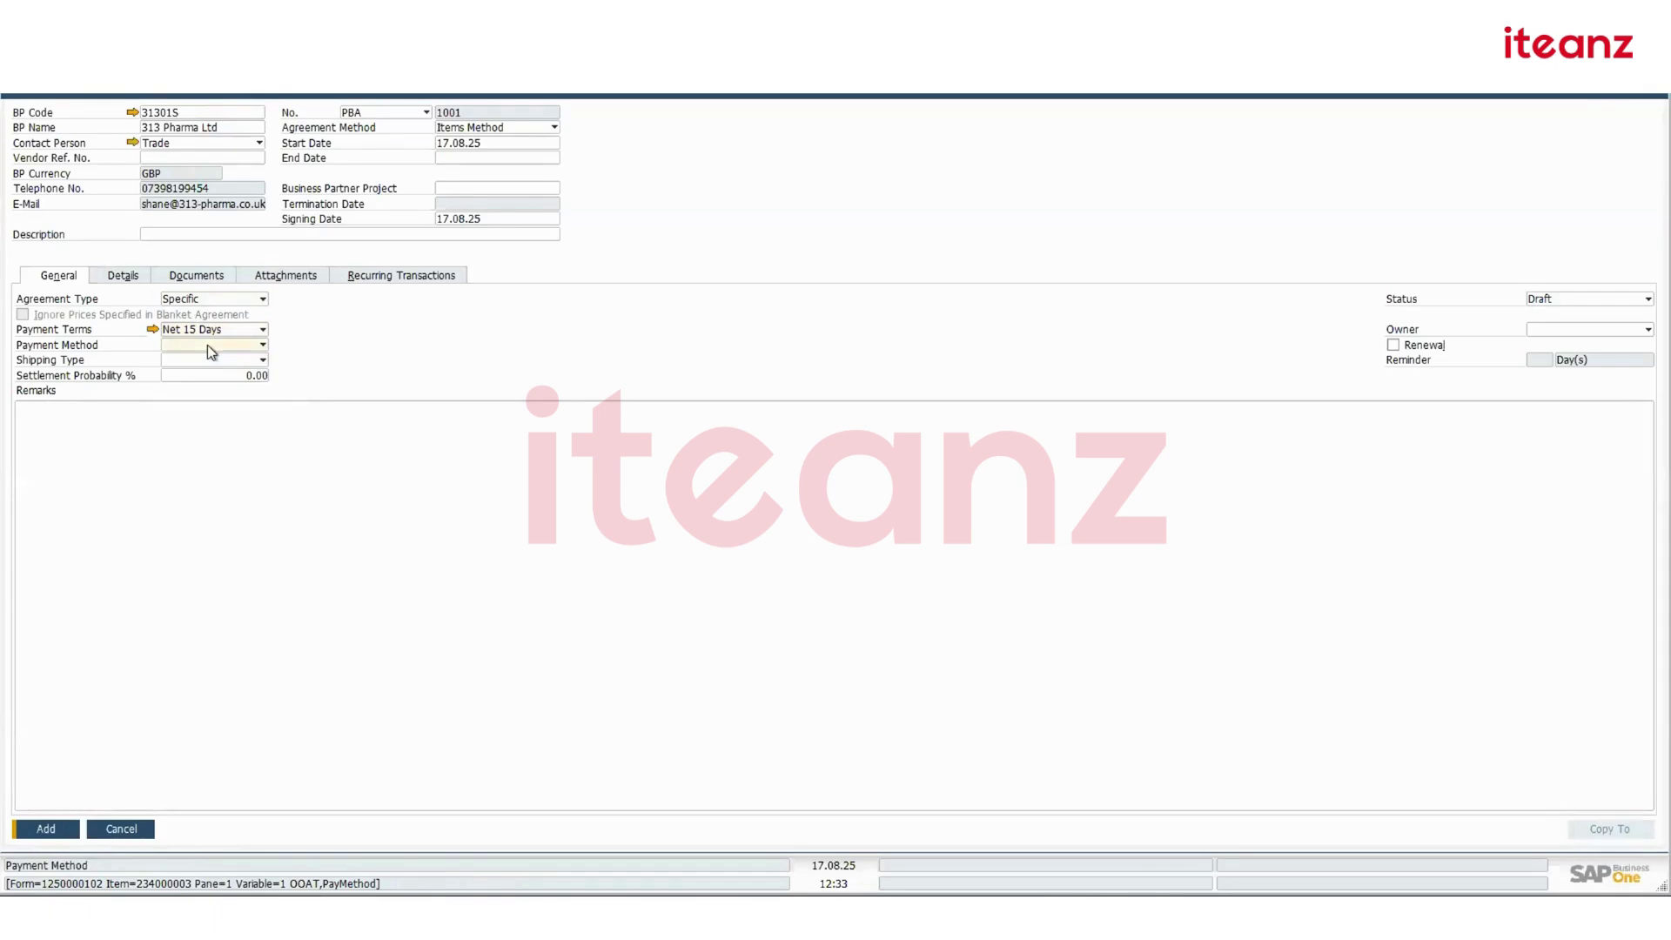
{"action": "left_click", "coordinate": [207, 364]}
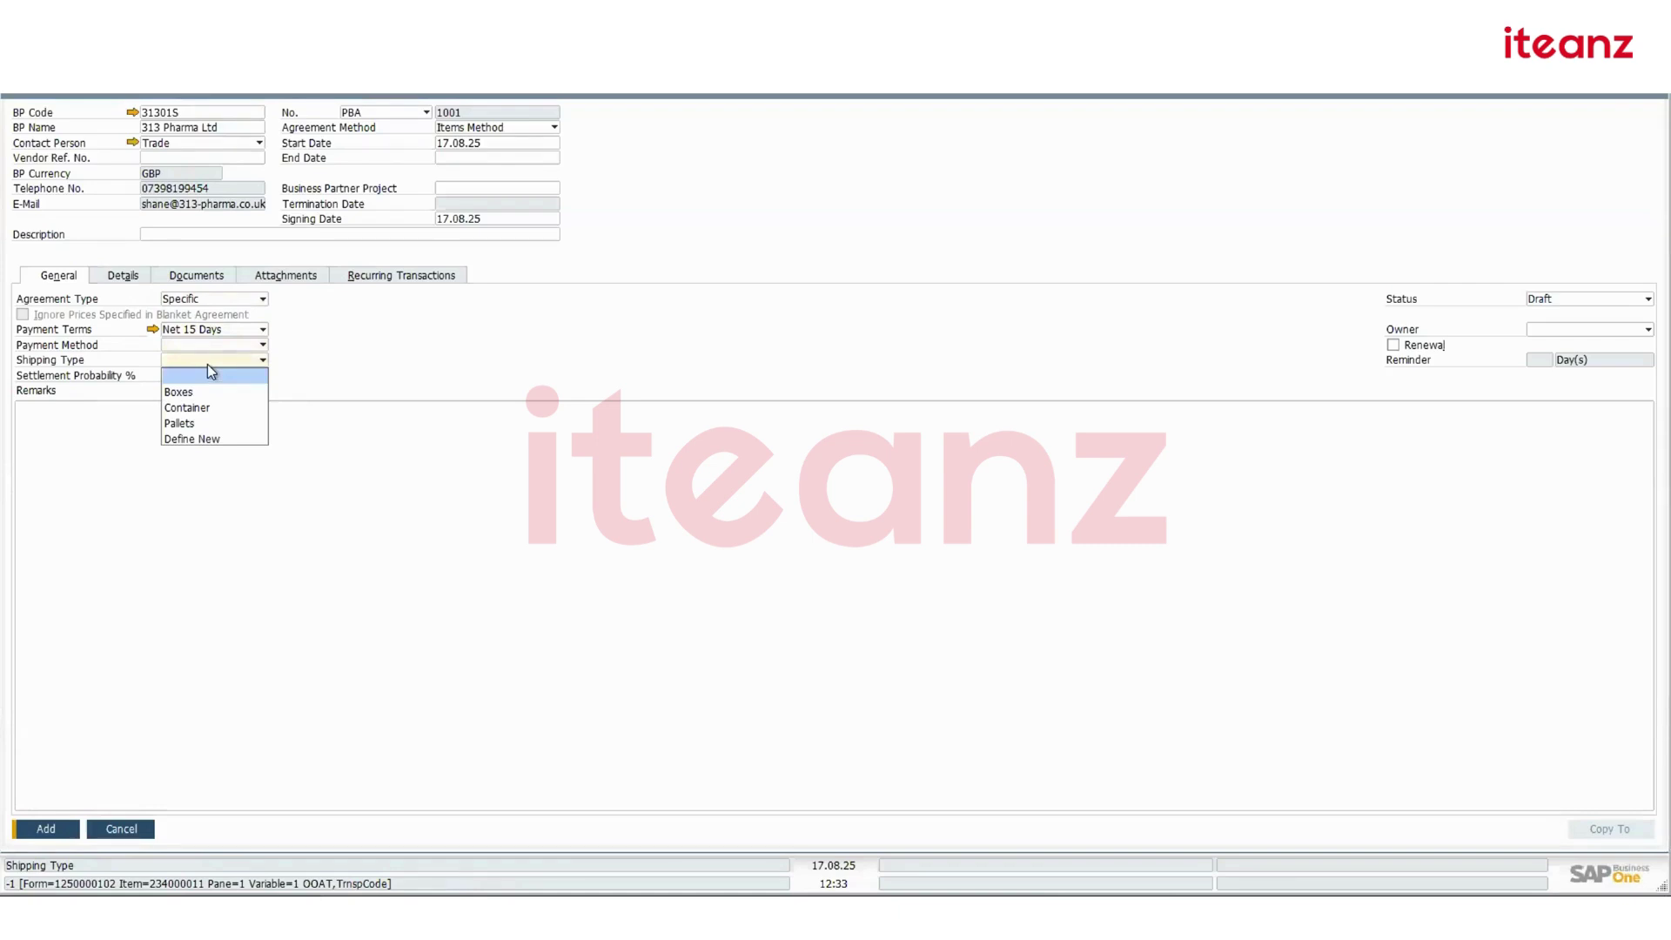
{"action": "left_click", "coordinate": [209, 374]}
{"action": "left_click", "coordinate": [104, 440]}
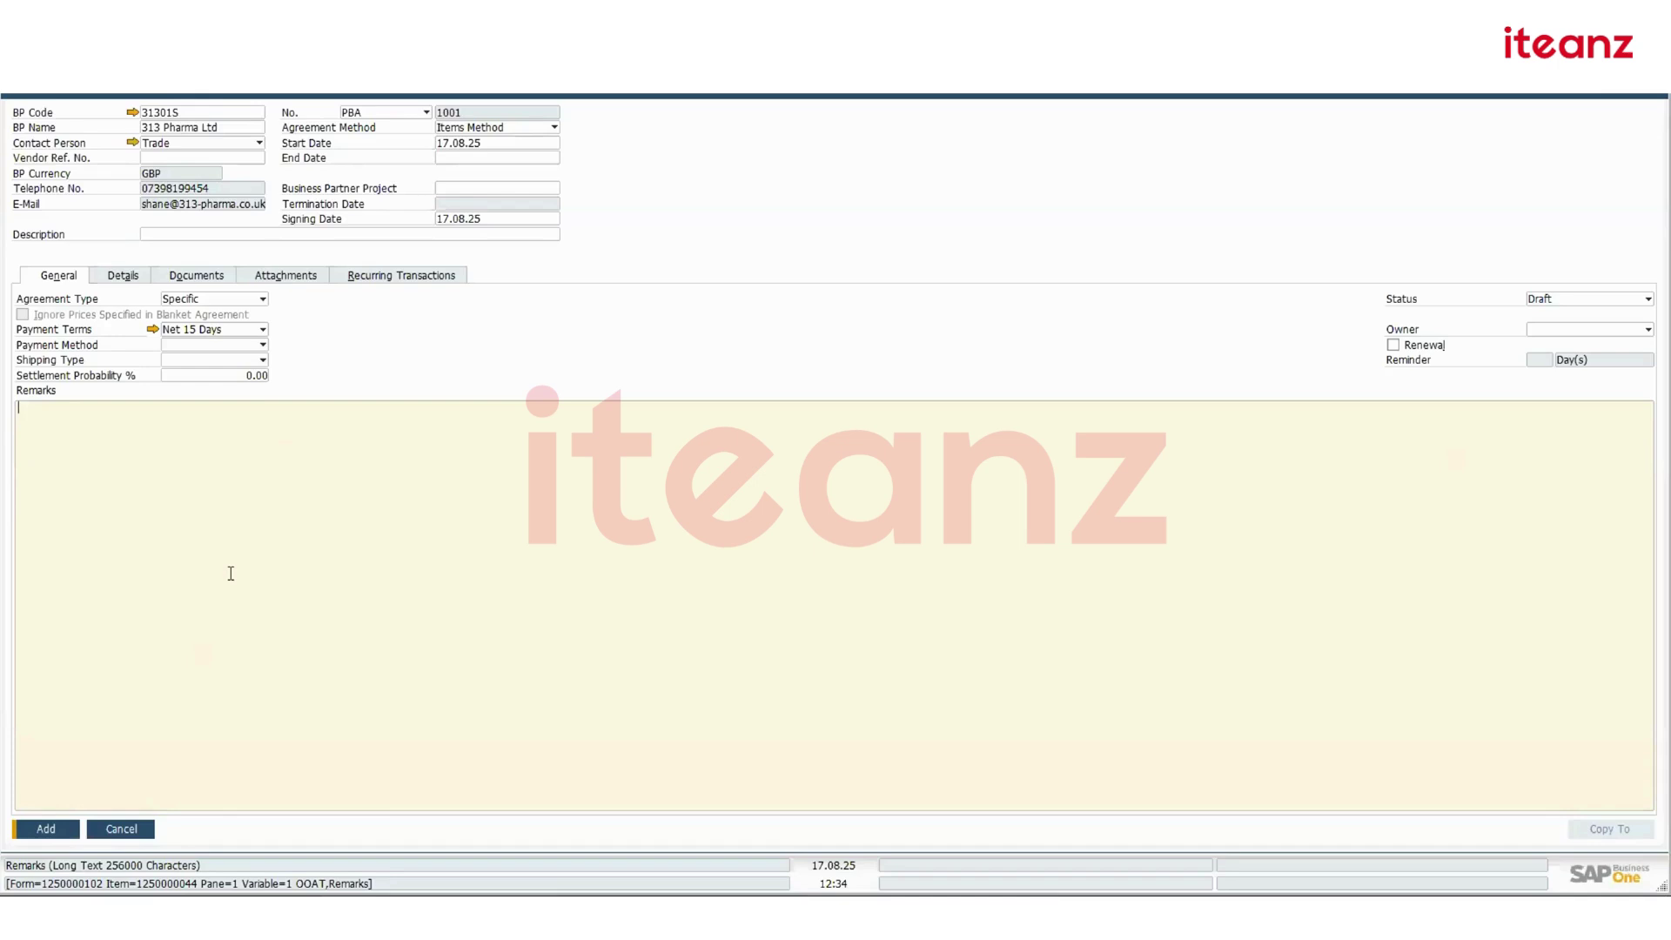
Review the agreement method options, keep Items Method, and open the agreement's item details
{"action": "left_click", "coordinate": [477, 133]}
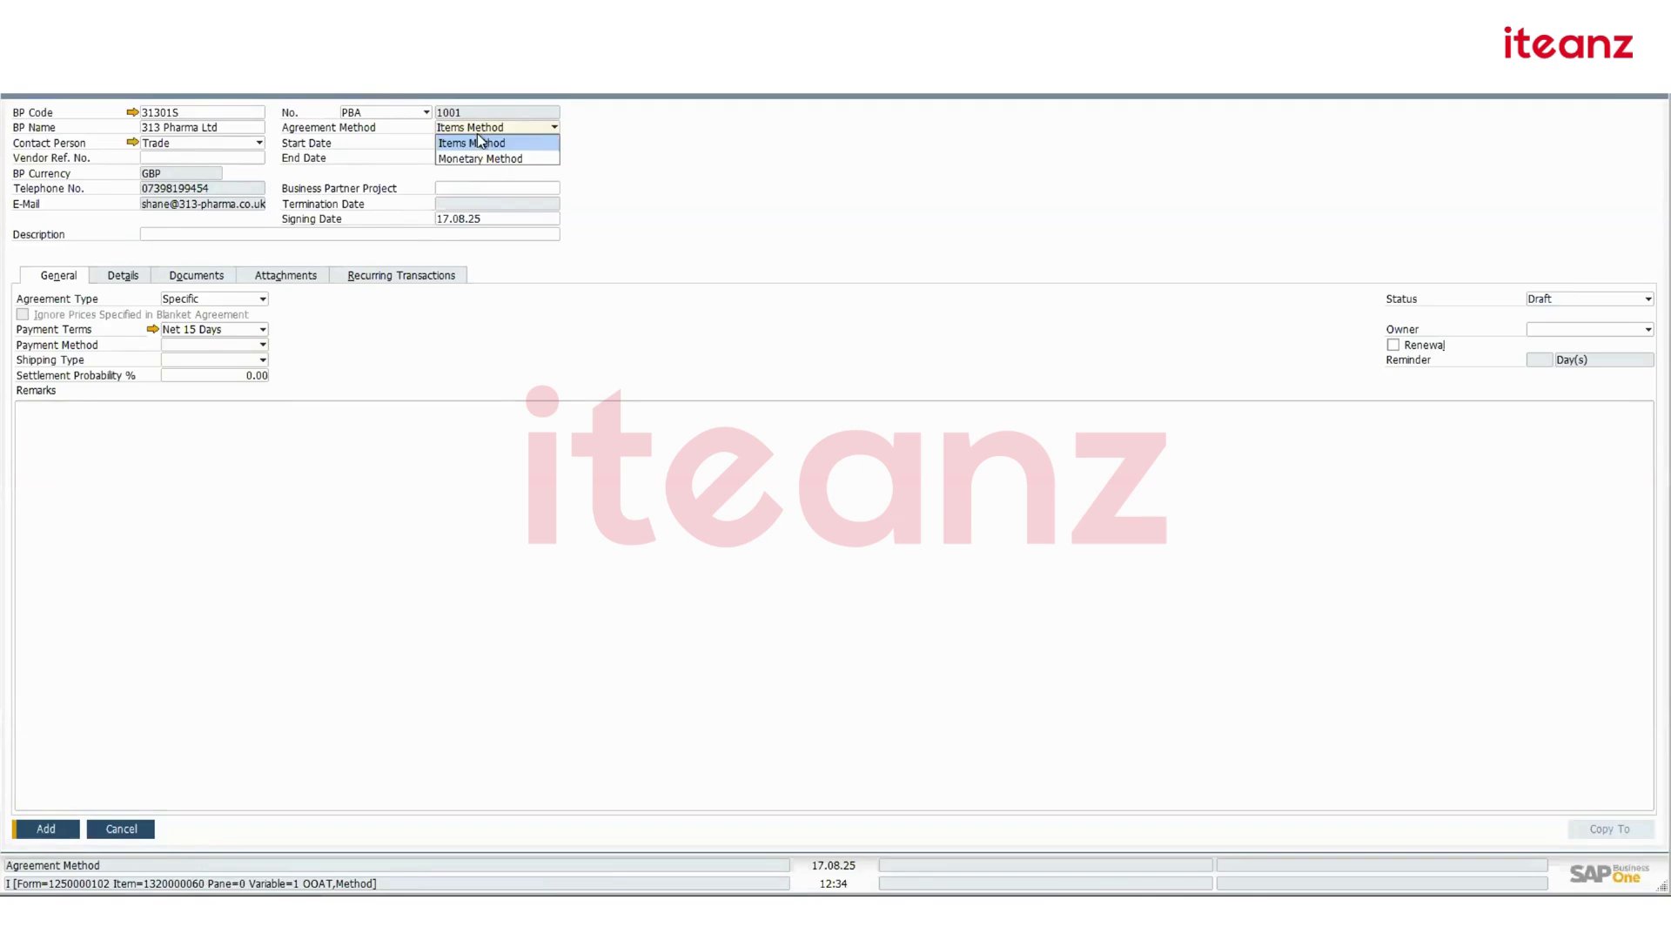
{"action": "left_click", "coordinate": [478, 137]}
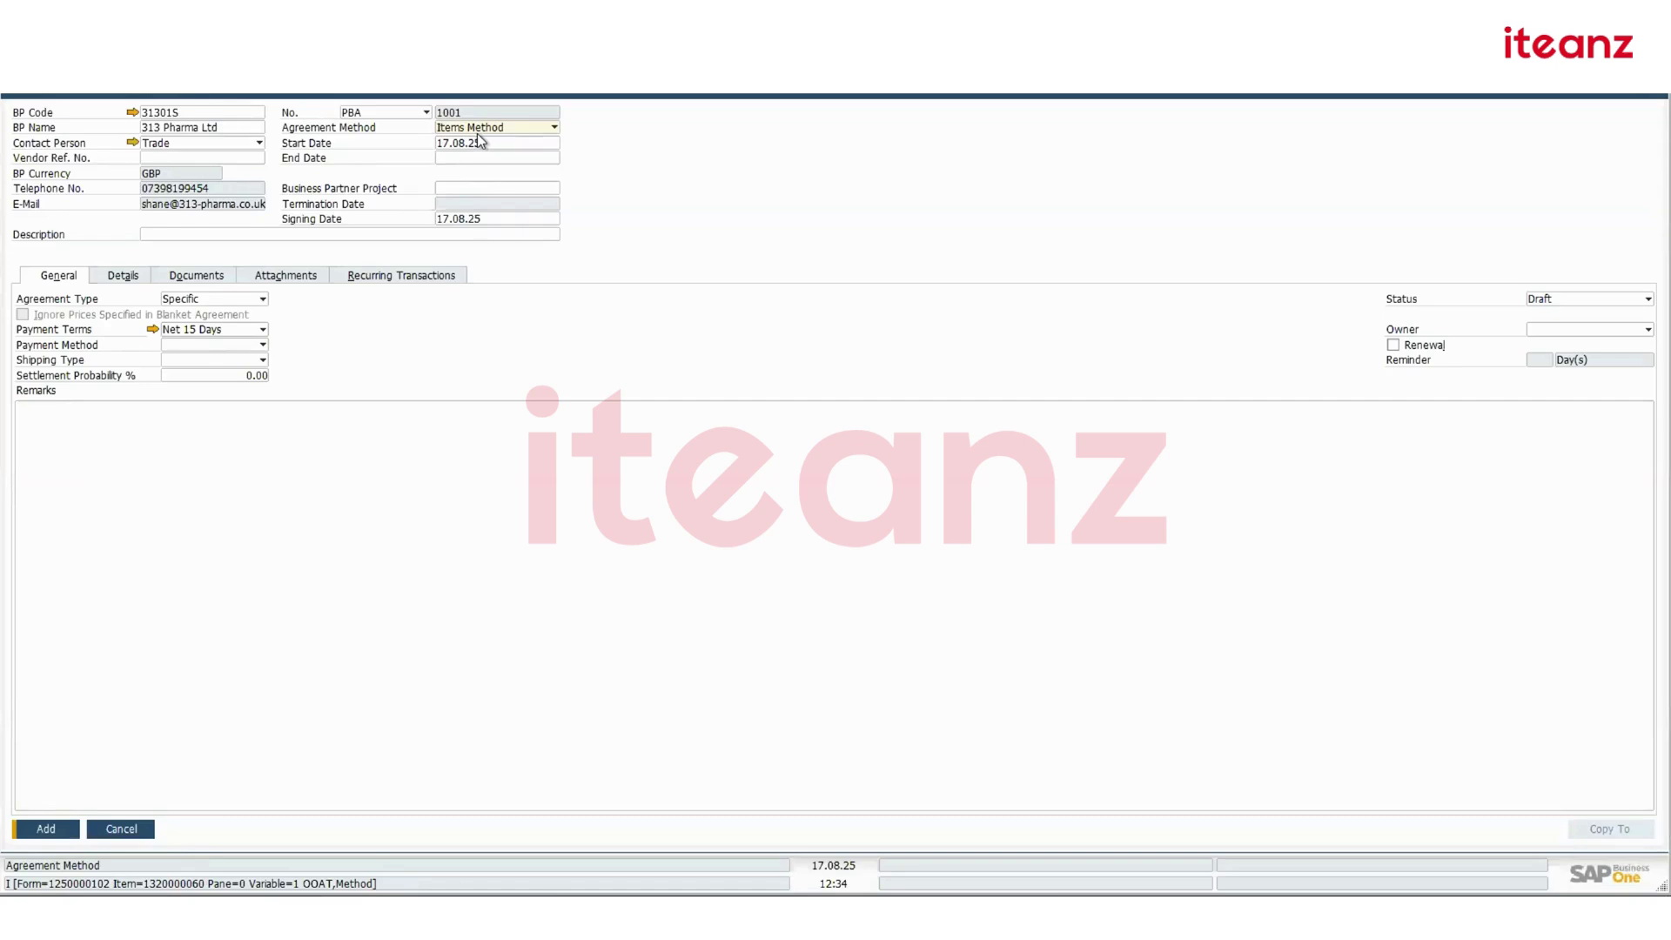
{"action": "left_click", "coordinate": [483, 144]}
{"action": "left_click", "coordinate": [492, 154]}
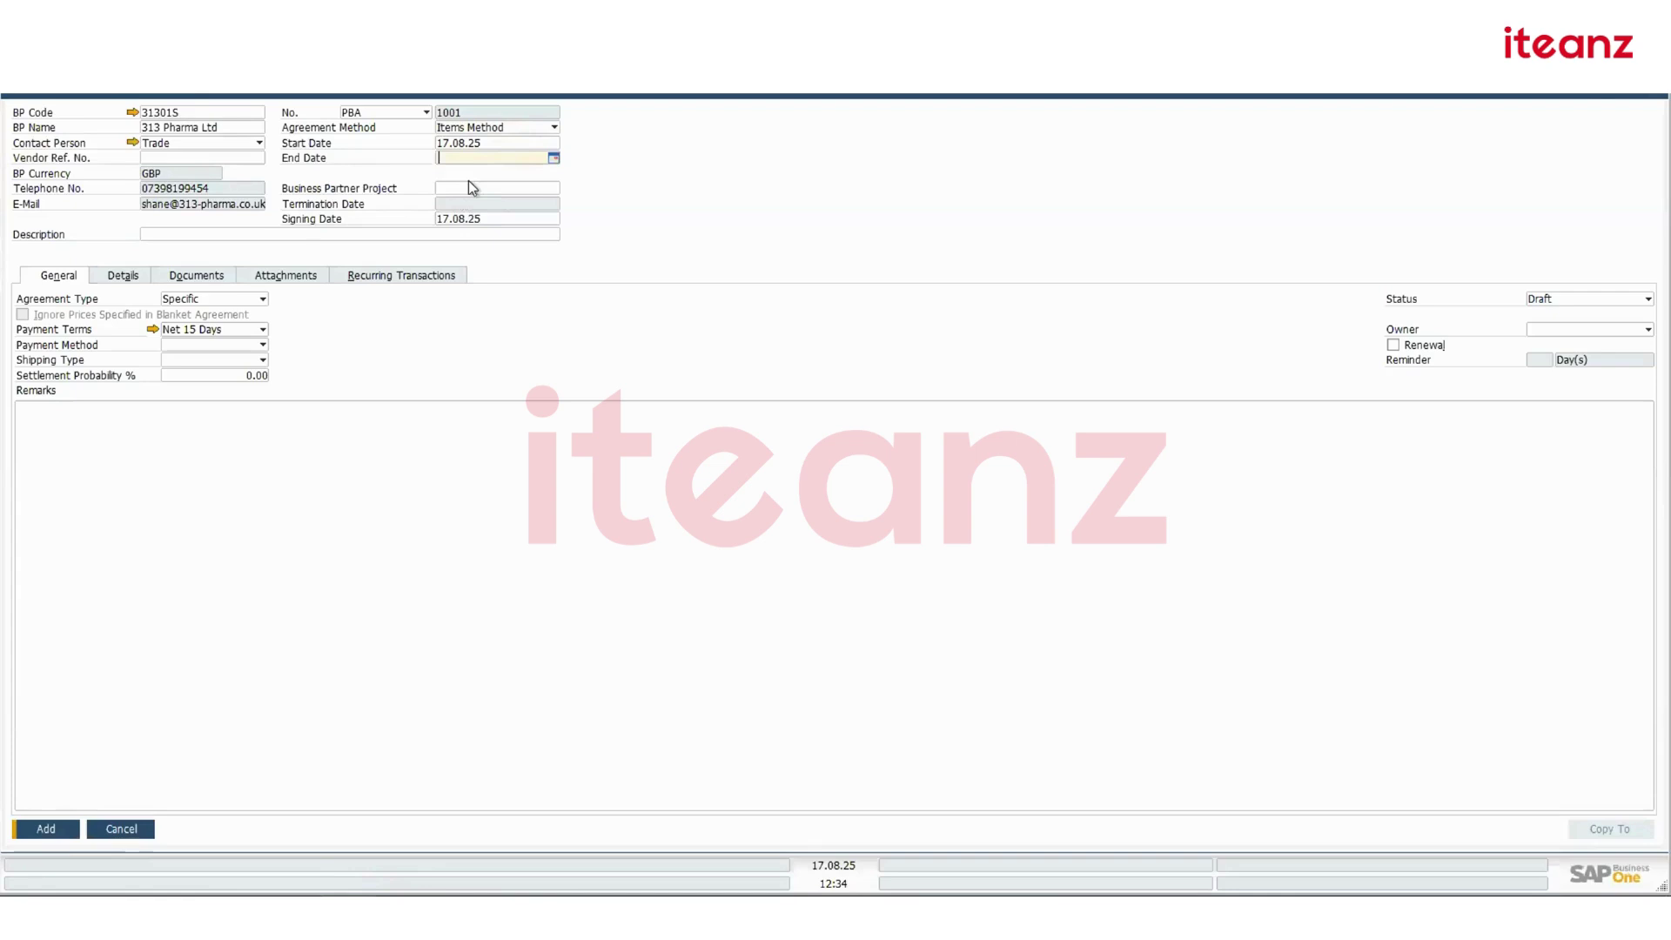
{"action": "left_click", "coordinate": [492, 129]}
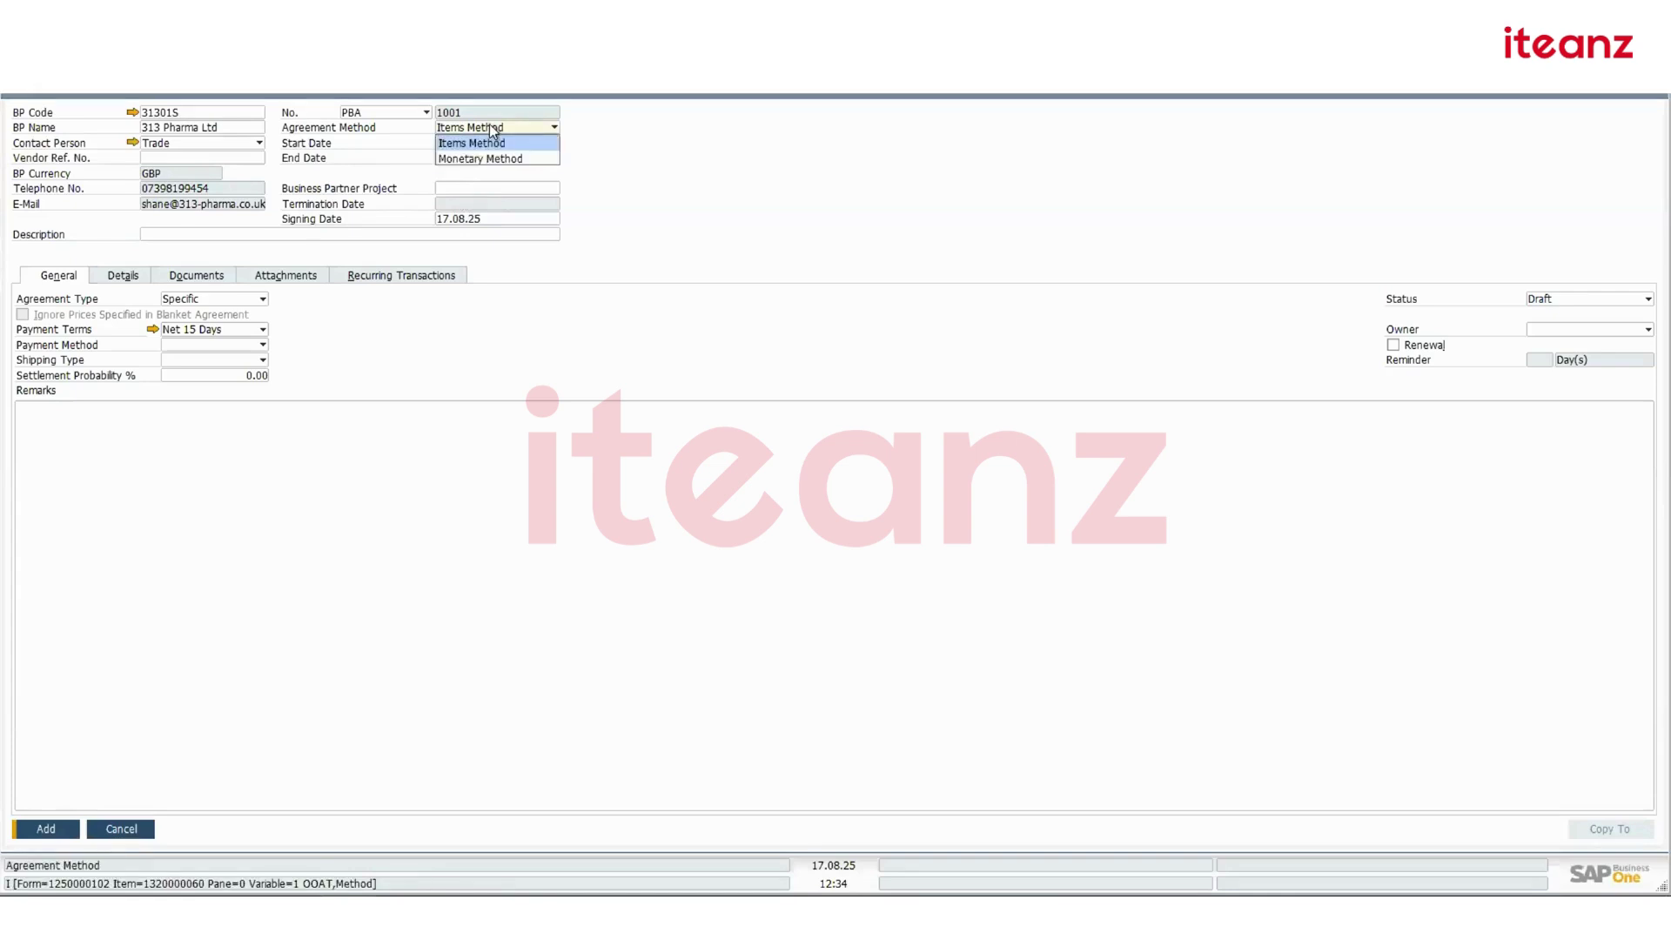
{"action": "left_click", "coordinate": [544, 148]}
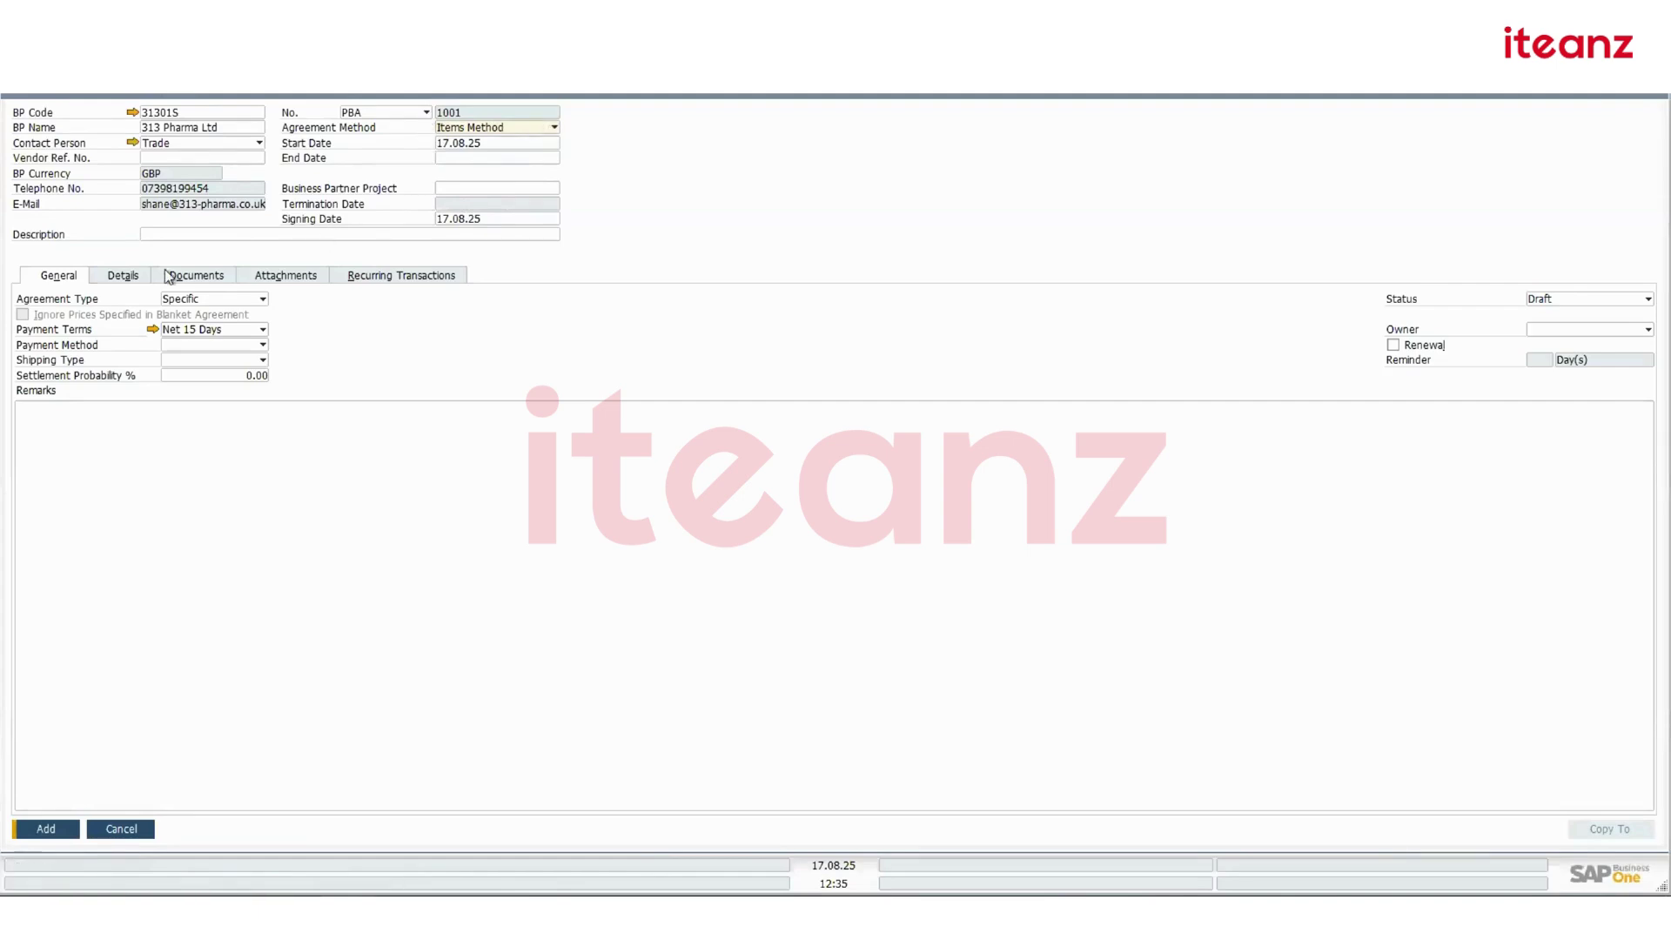
{"action": "left_click", "coordinate": [123, 275]}
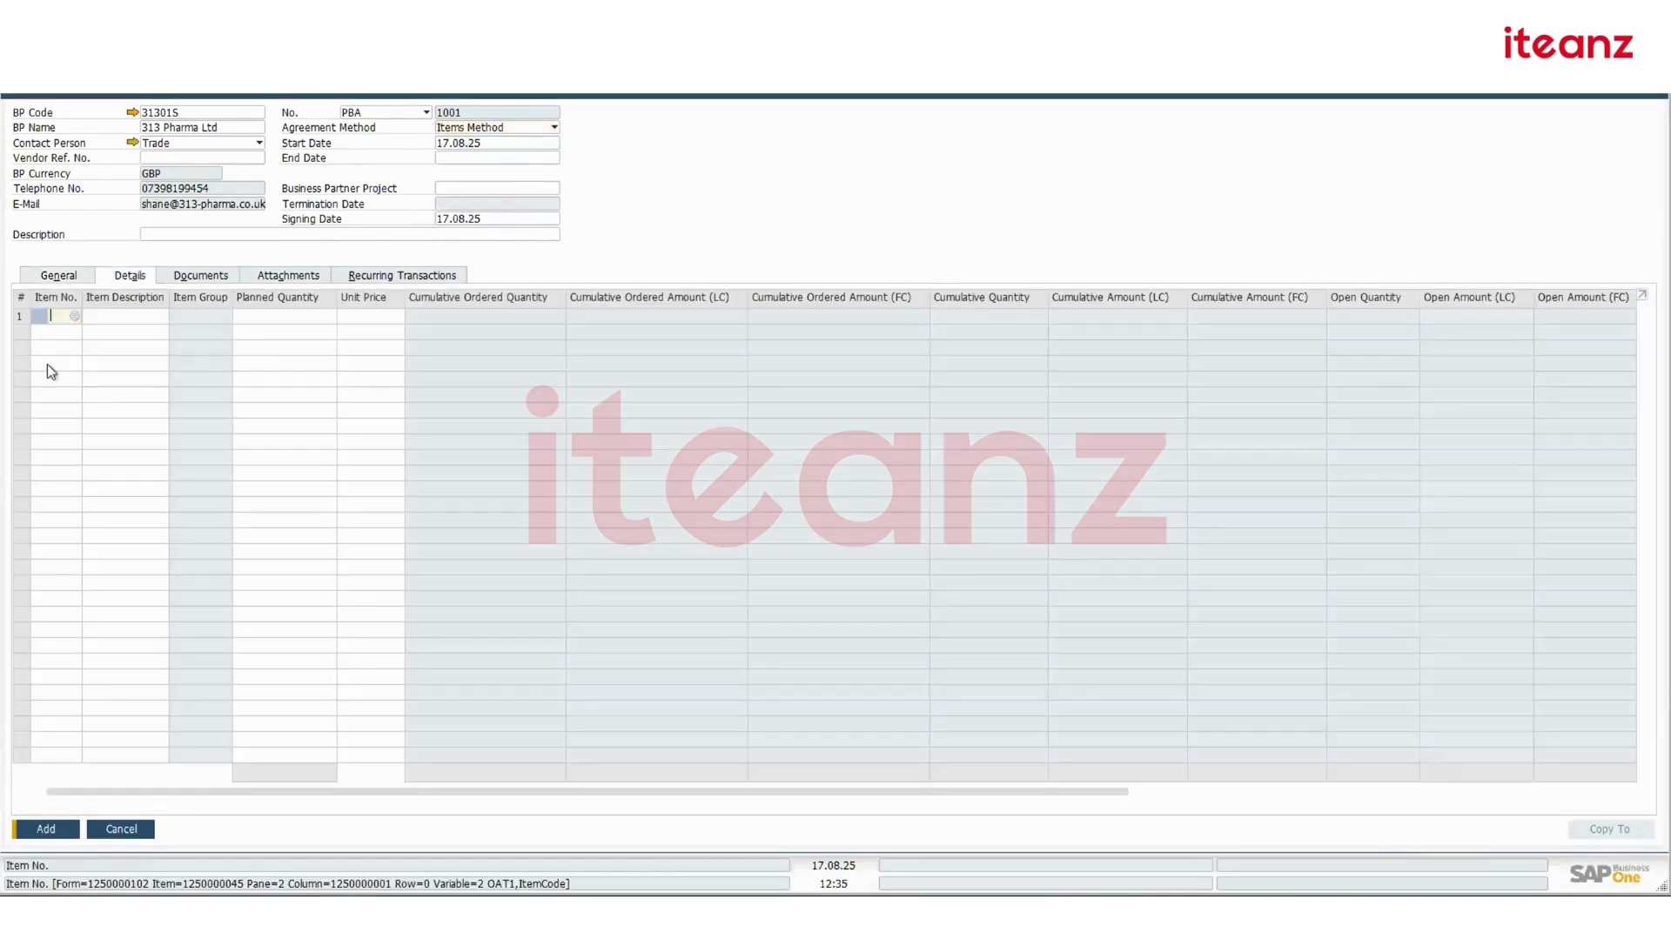
Add item 4HE01 to the agreement with a planned quantity of 20 and a unit price of GBP 22
{"action": "left_click", "coordinate": [71, 317]}
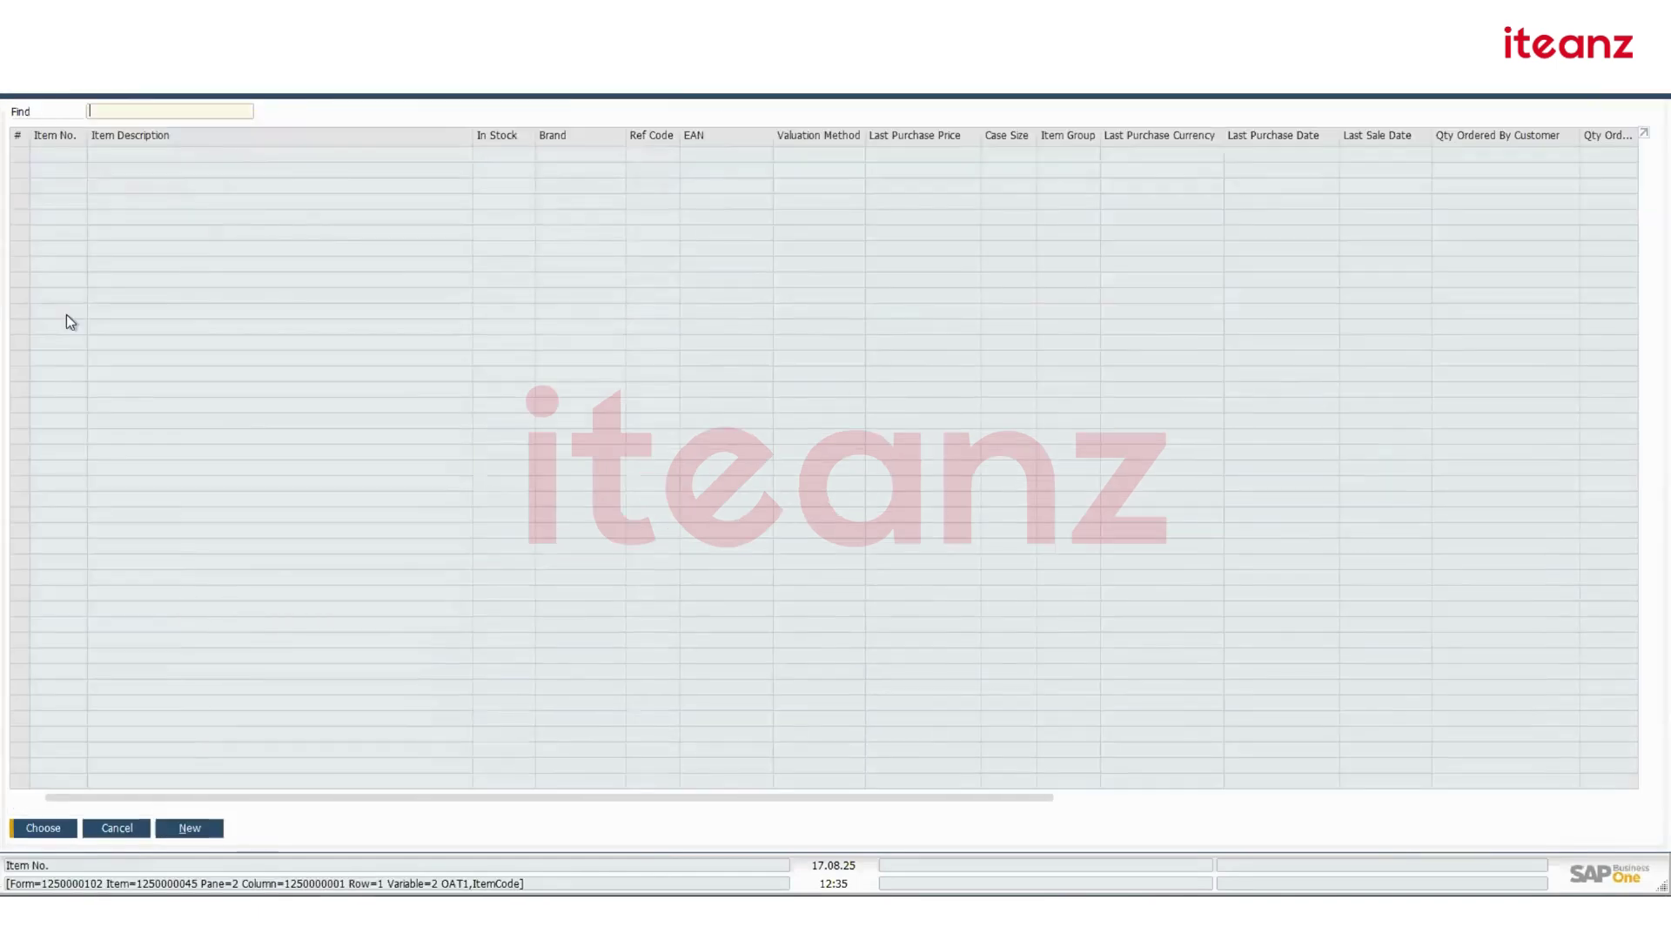
{"action": "key", "text": "Return"}
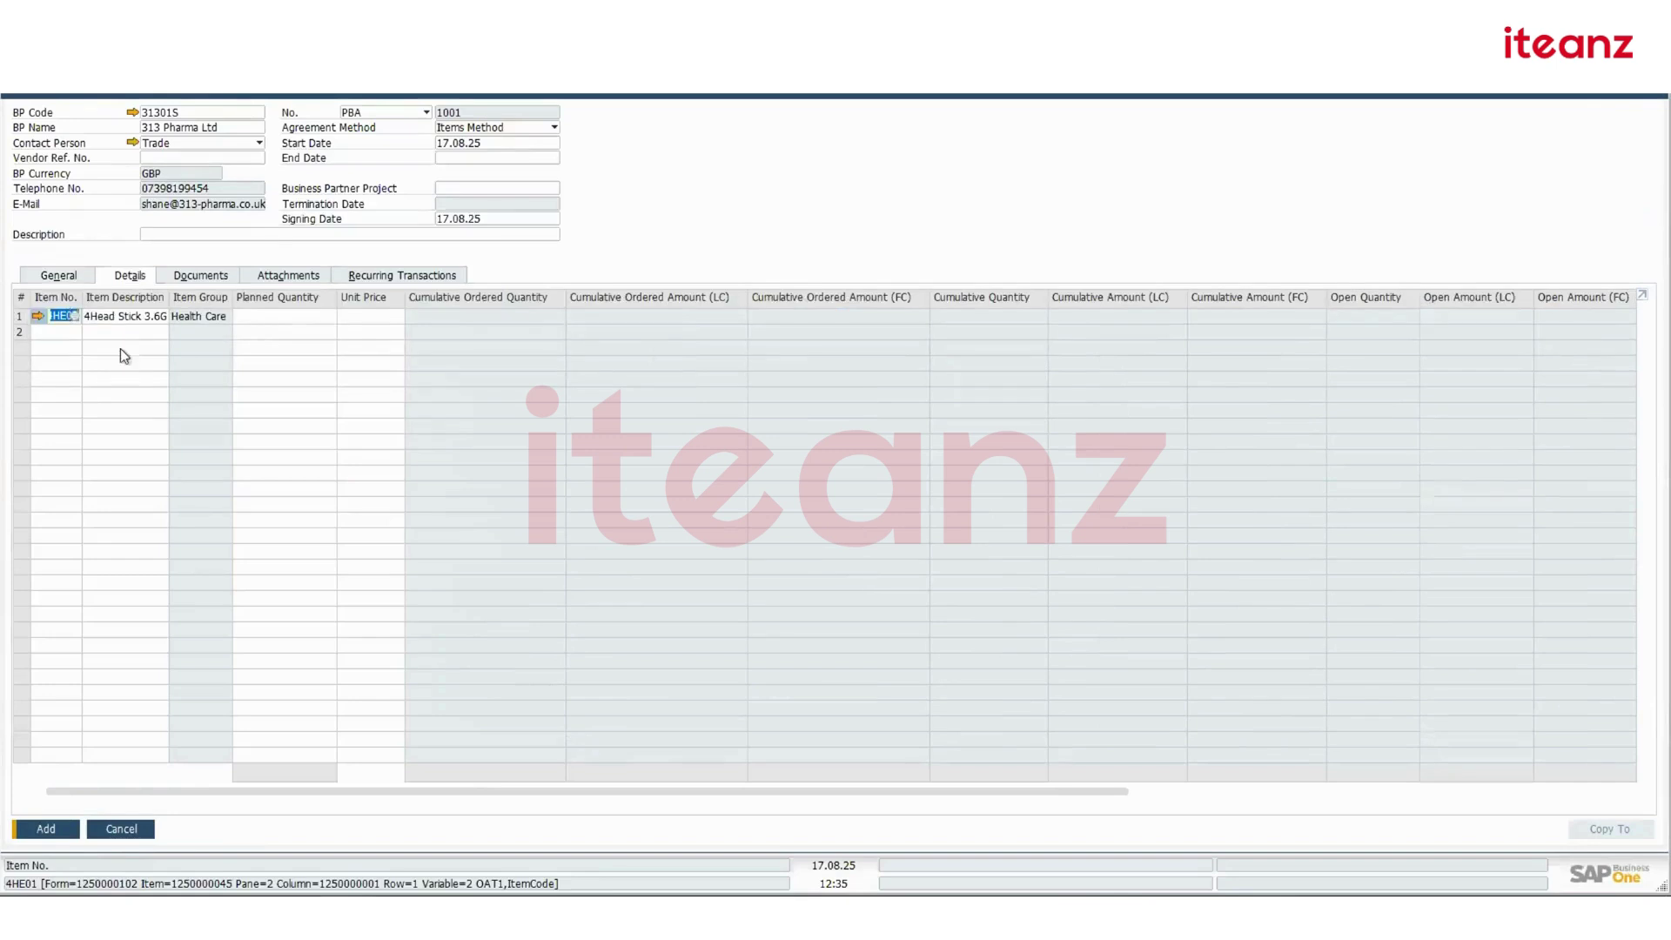
{"action": "type", "text": "20"}
{"action": "key", "text": "Tab"}
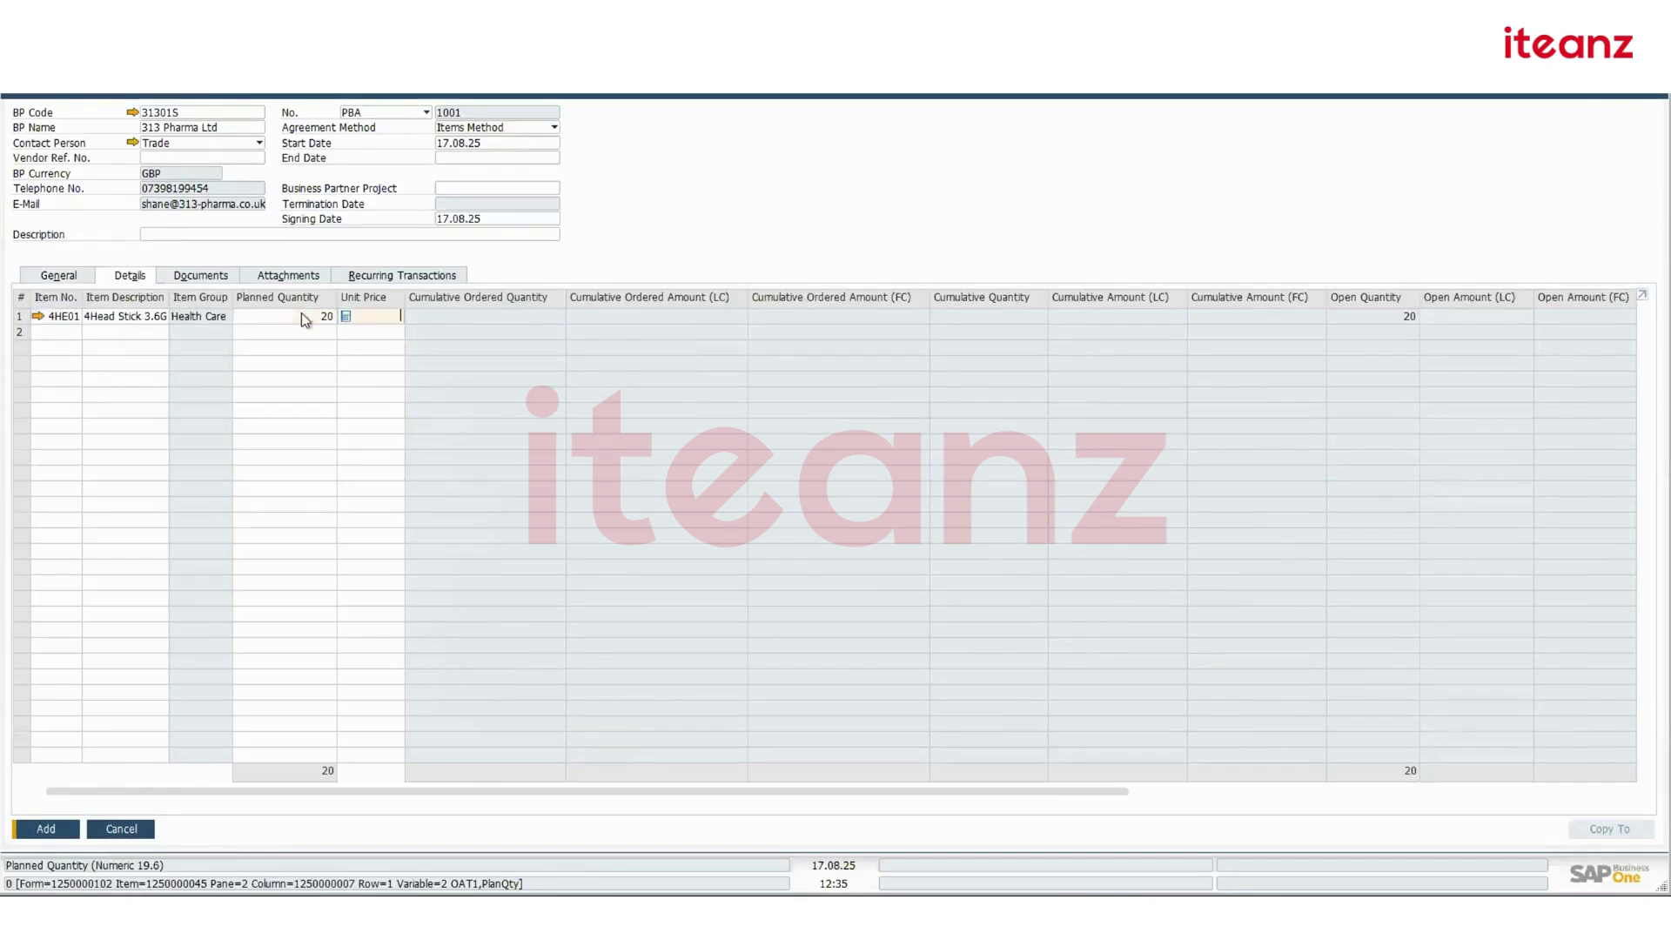
{"action": "type", "text": "22"}
{"action": "key", "text": "Tab"}
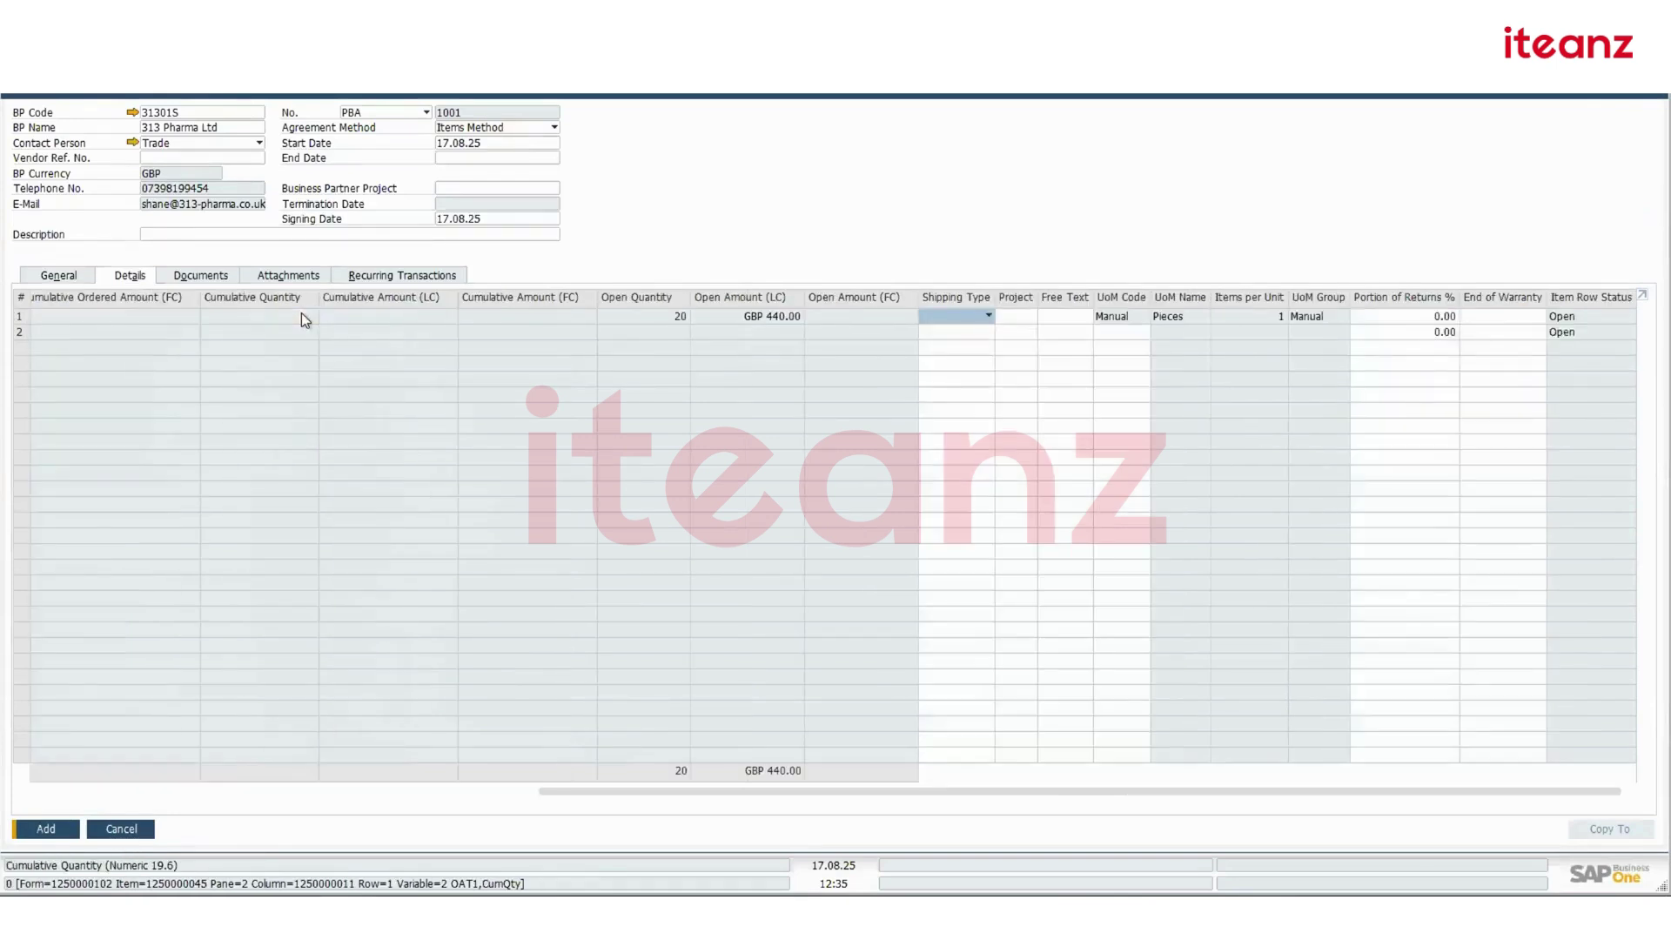
{"action": "left_click_drag", "start_coordinate": [886, 792], "coordinate": [139, 762]}
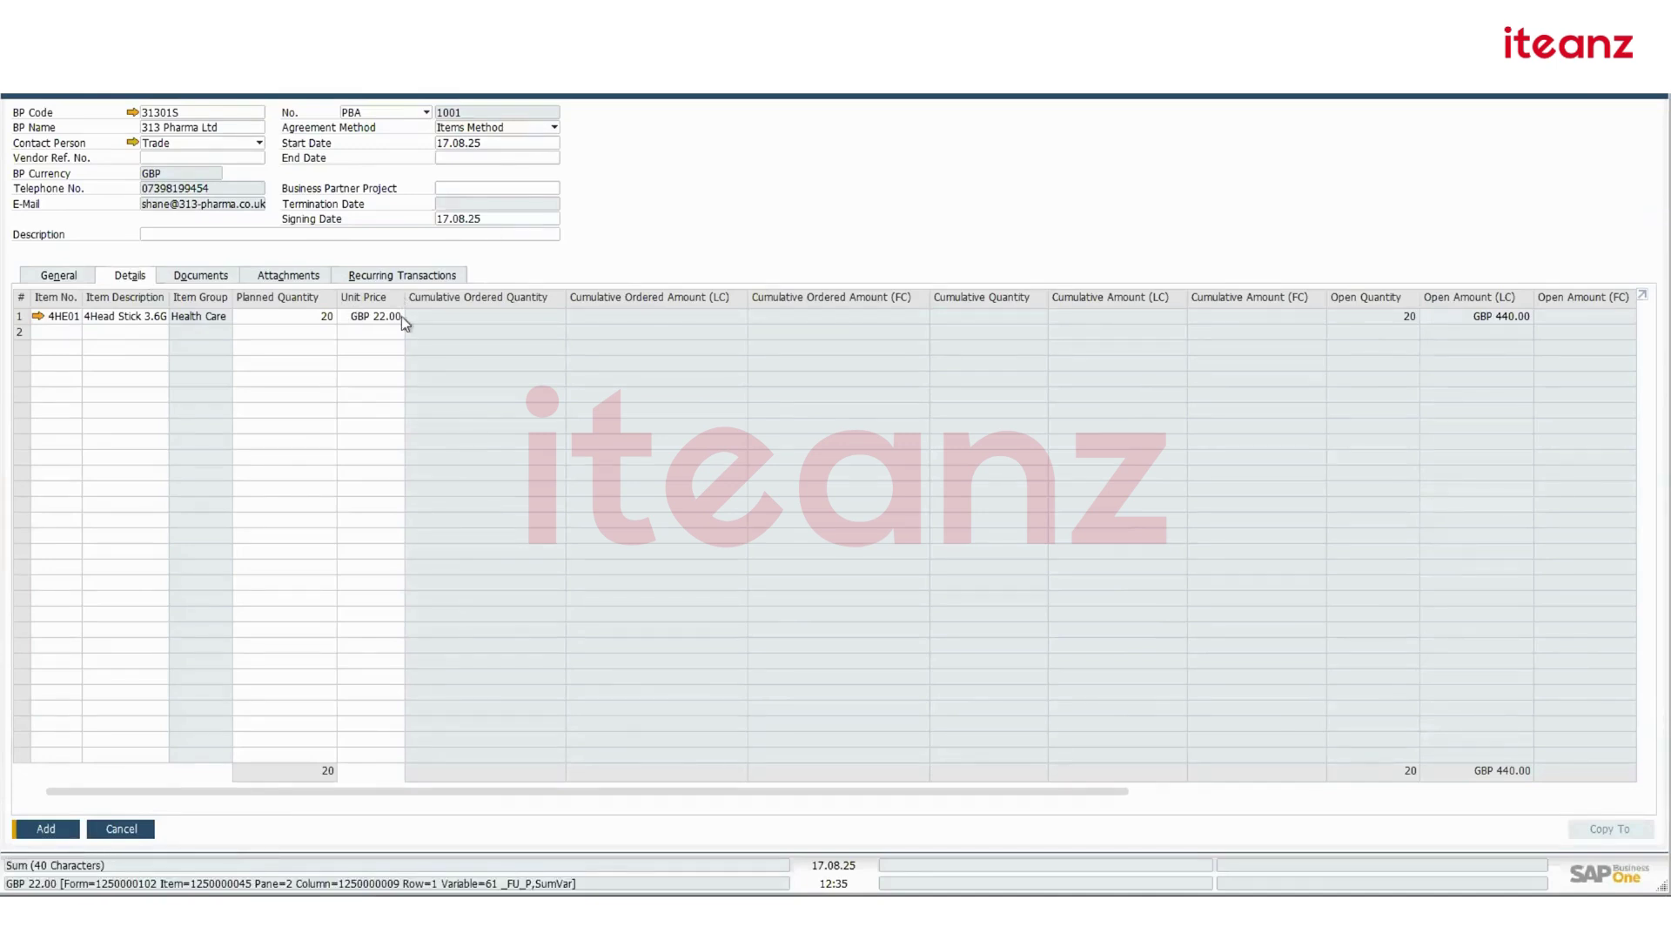
Try the Monetary Method as agreement method and look over its planned amount row, related documents and attachments
{"action": "left_click", "coordinate": [462, 135]}
{"action": "left_click", "coordinate": [475, 155]}
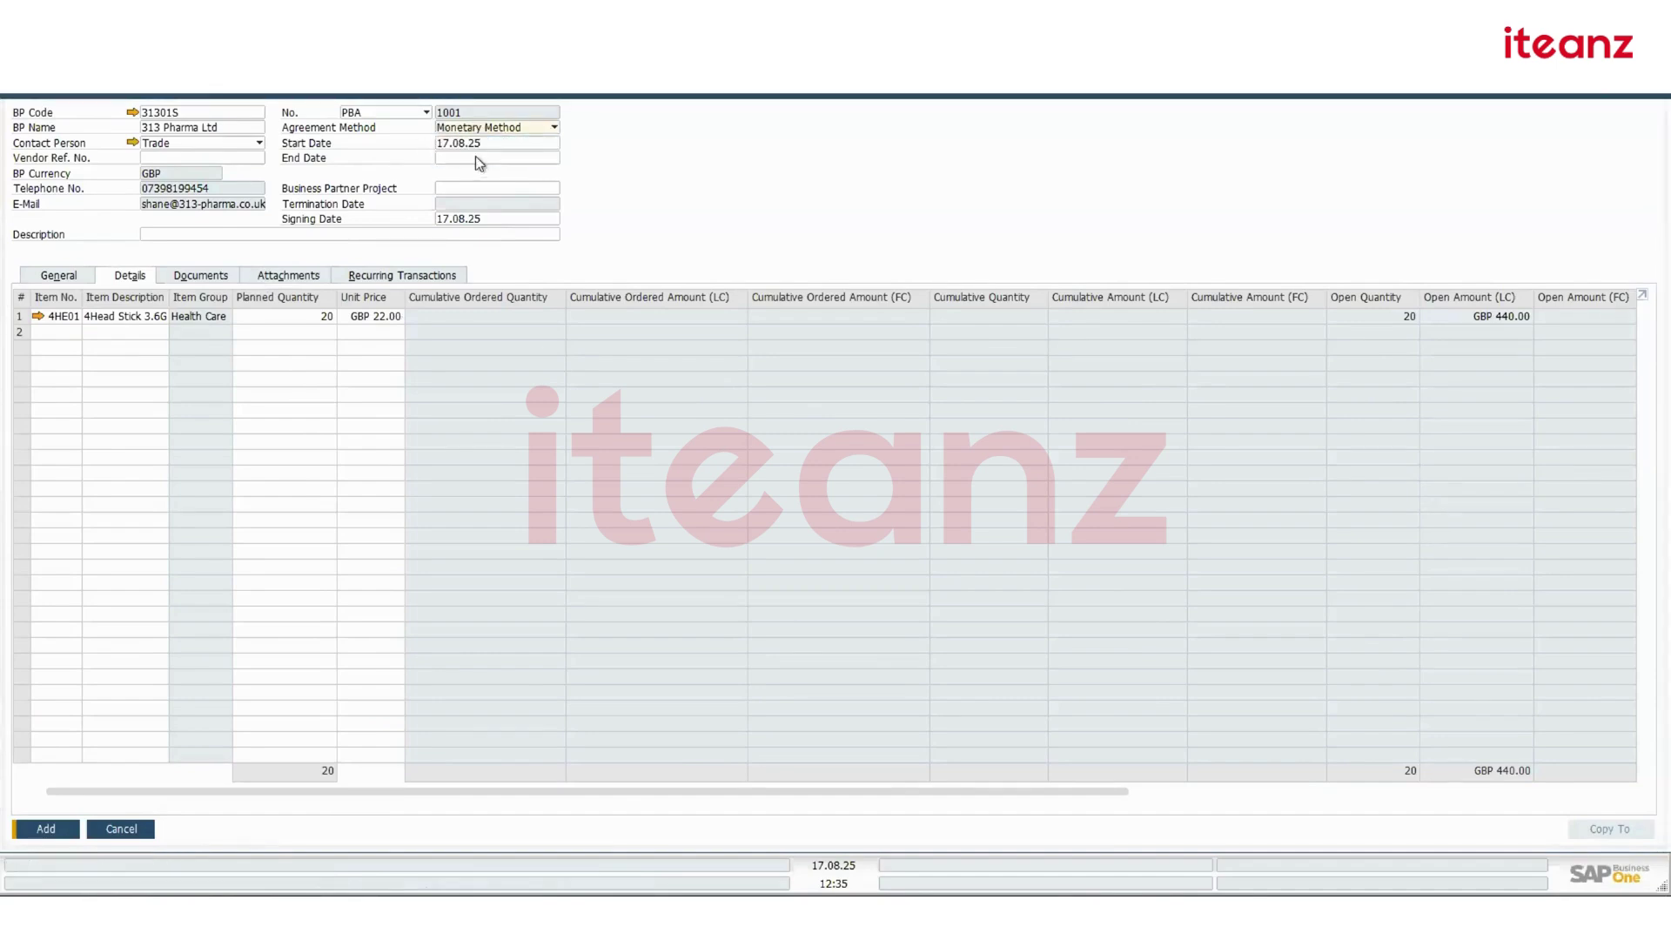
{"action": "left_click", "coordinate": [615, 477]}
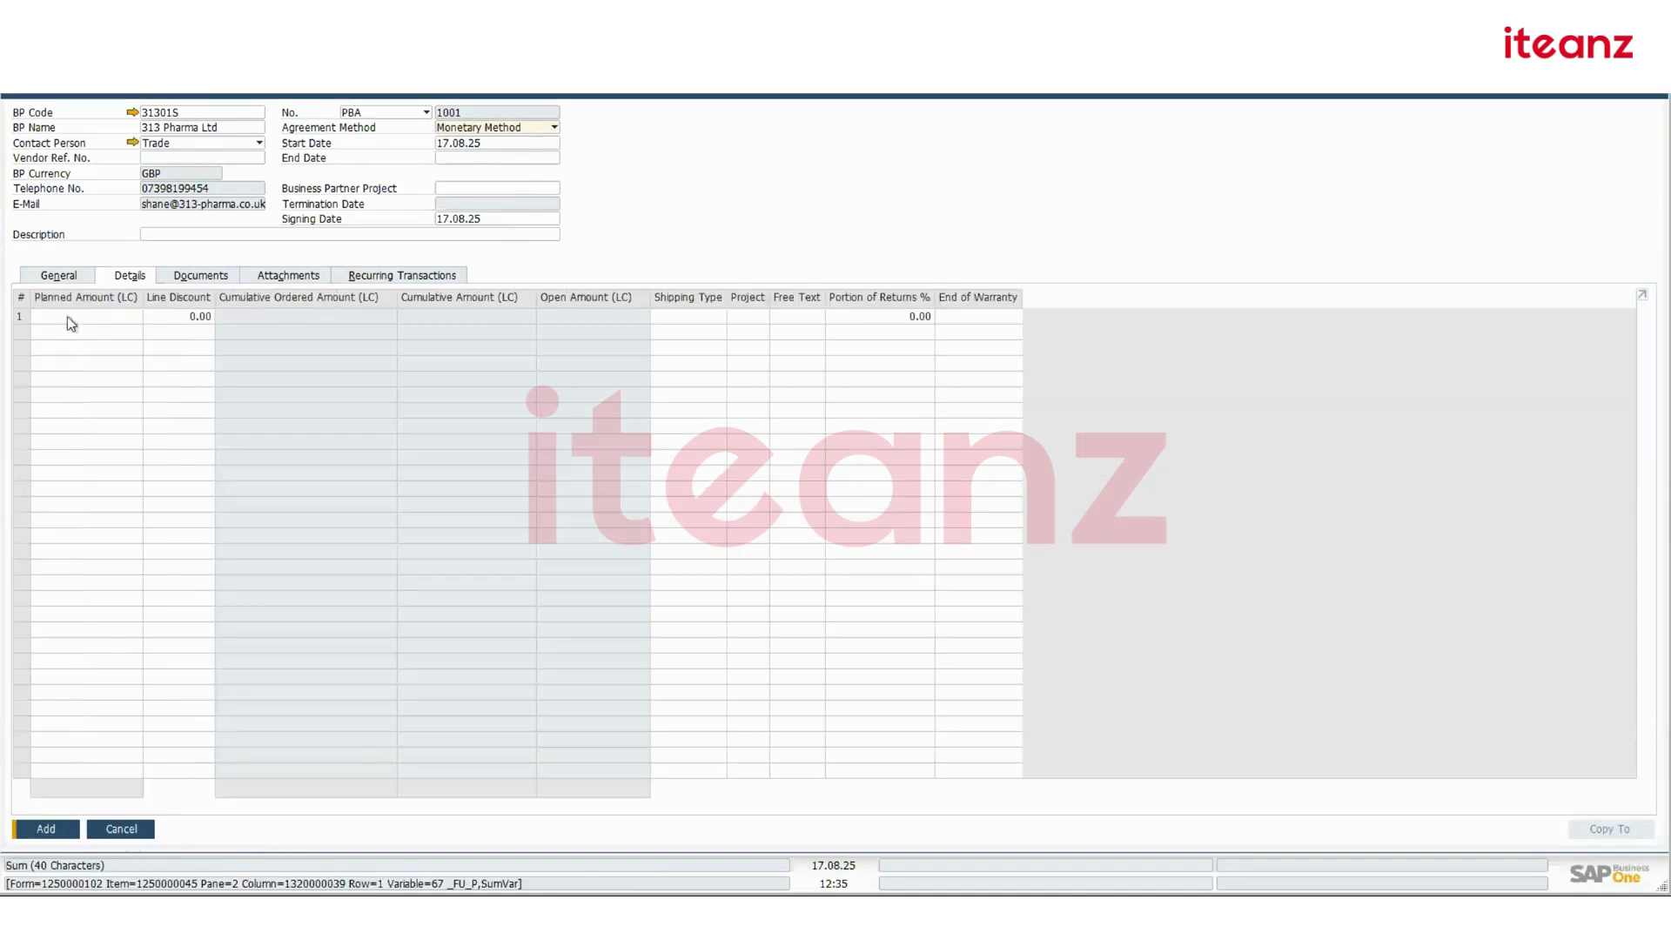
{"action": "left_click", "coordinate": [102, 317]}
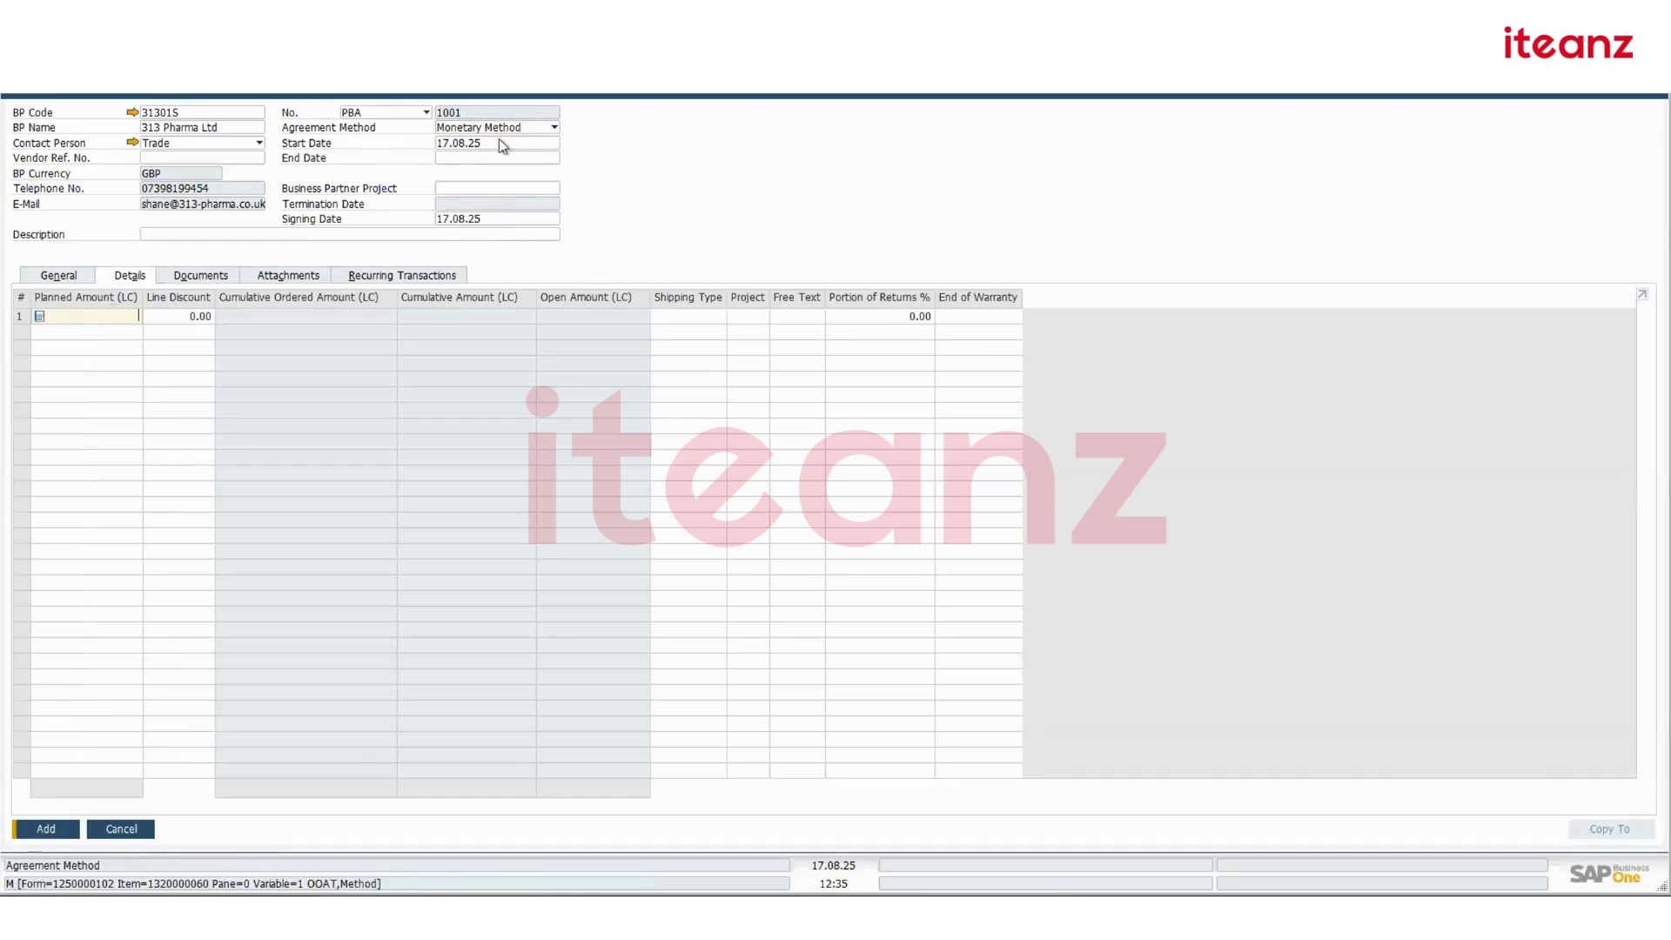
{"action": "left_click", "coordinate": [186, 279]}
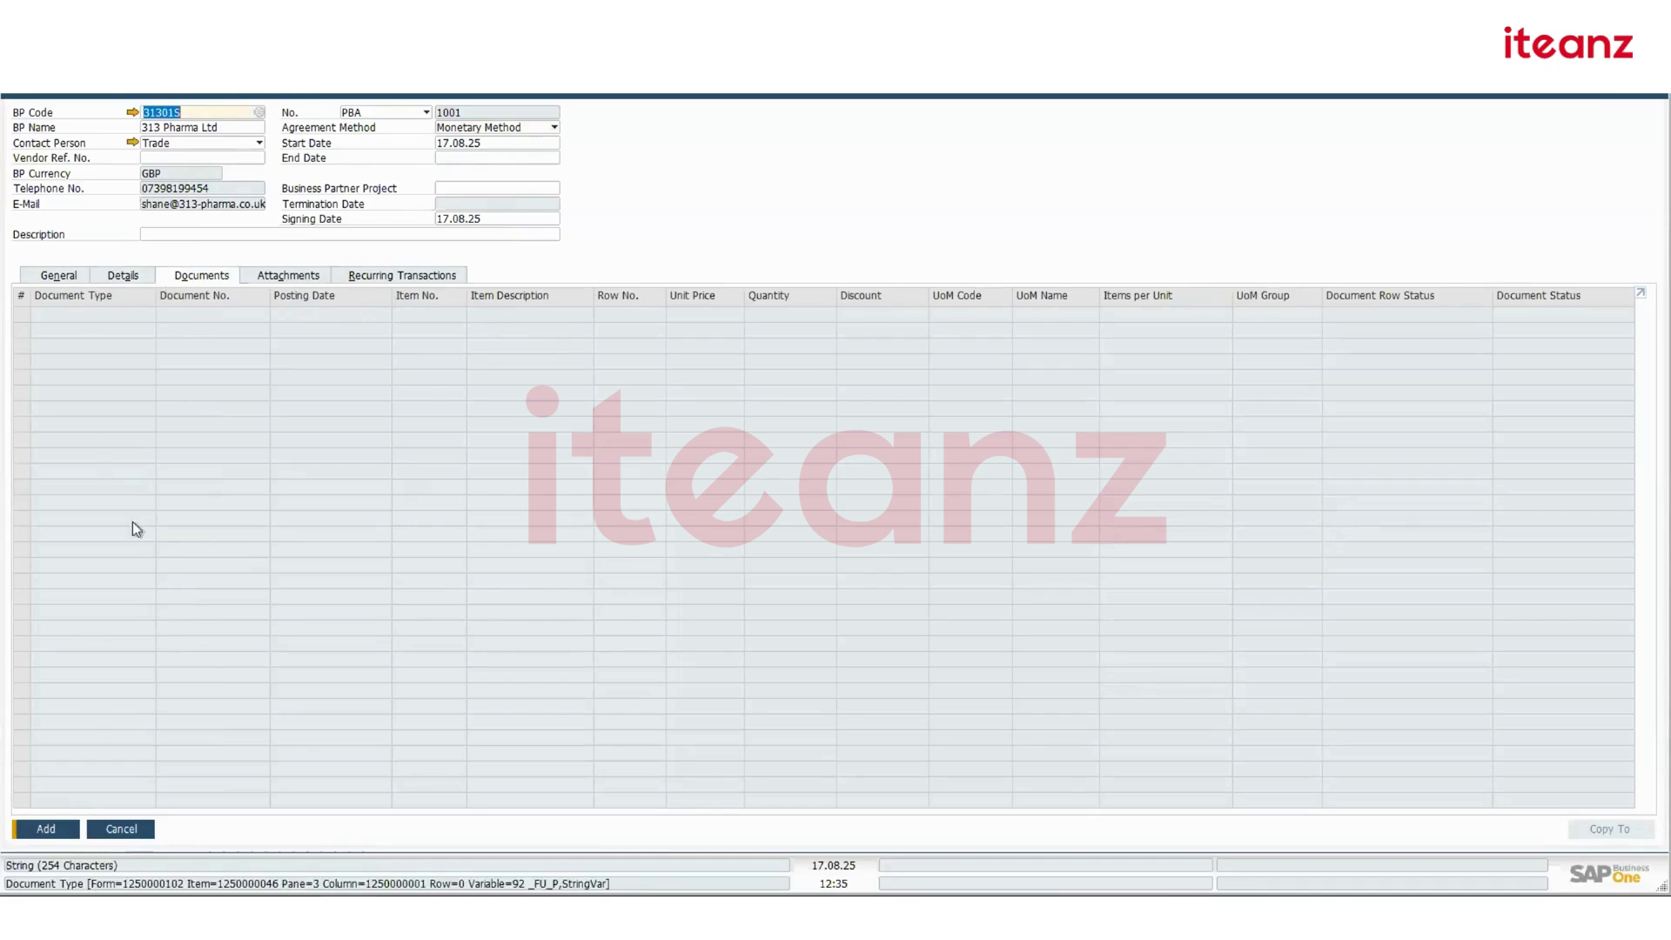
{"action": "left_click", "coordinate": [299, 275]}
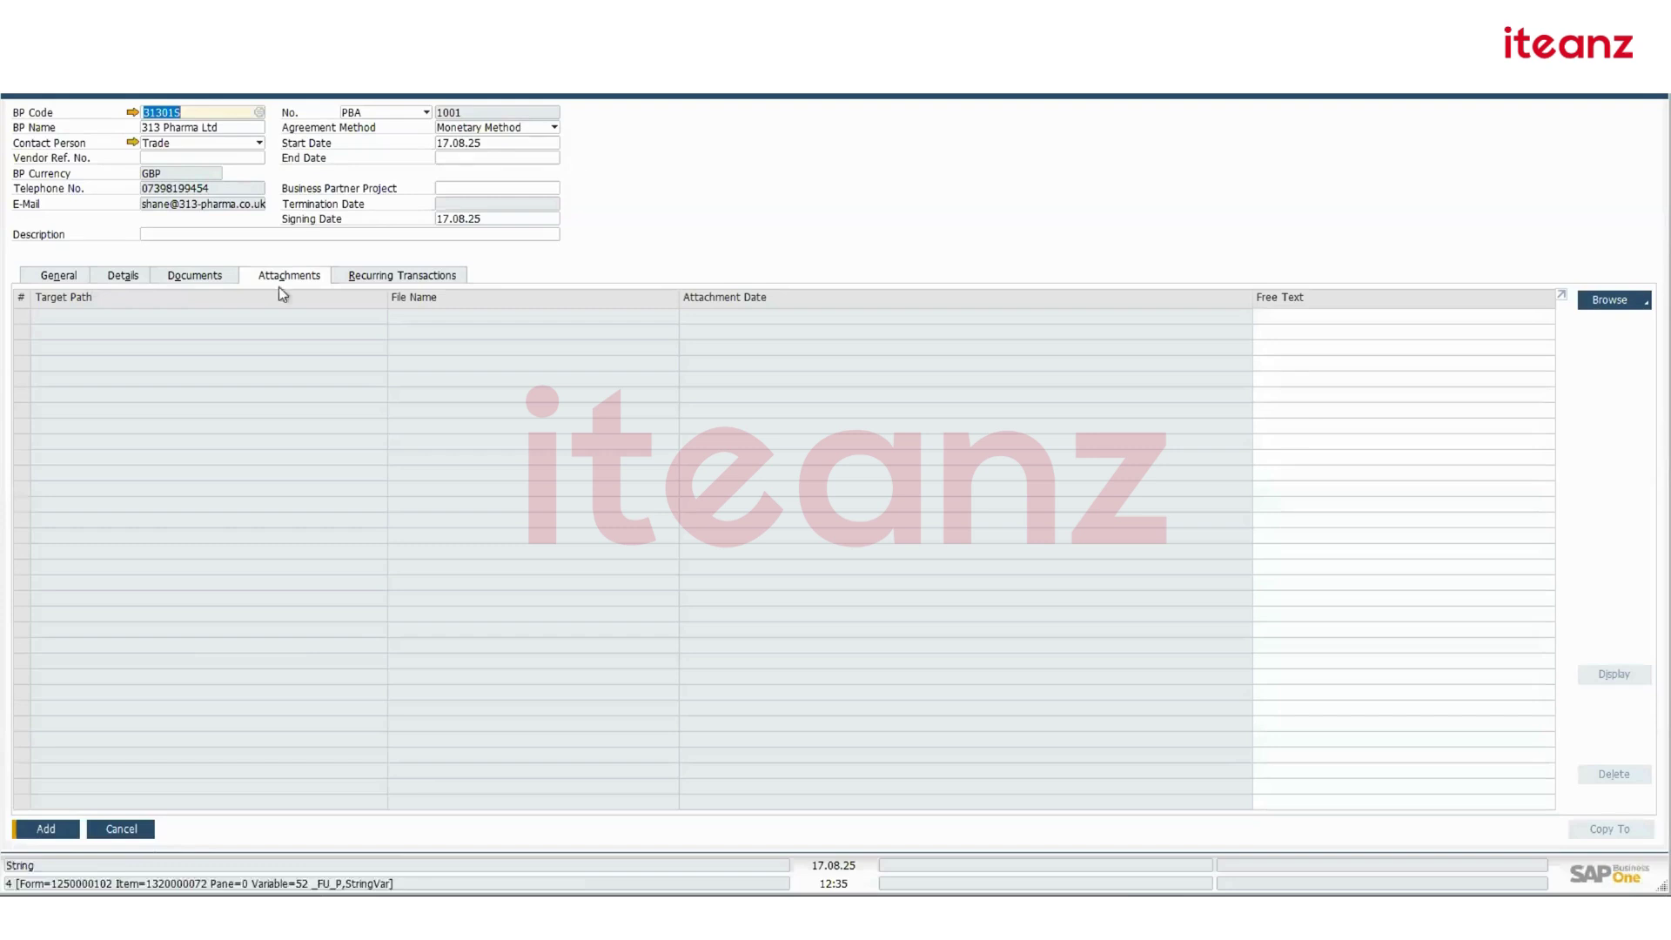
Set the agreement method back to Items Method and return to the item details
{"action": "left_click", "coordinate": [554, 127]}
{"action": "left_click", "coordinate": [474, 142]}
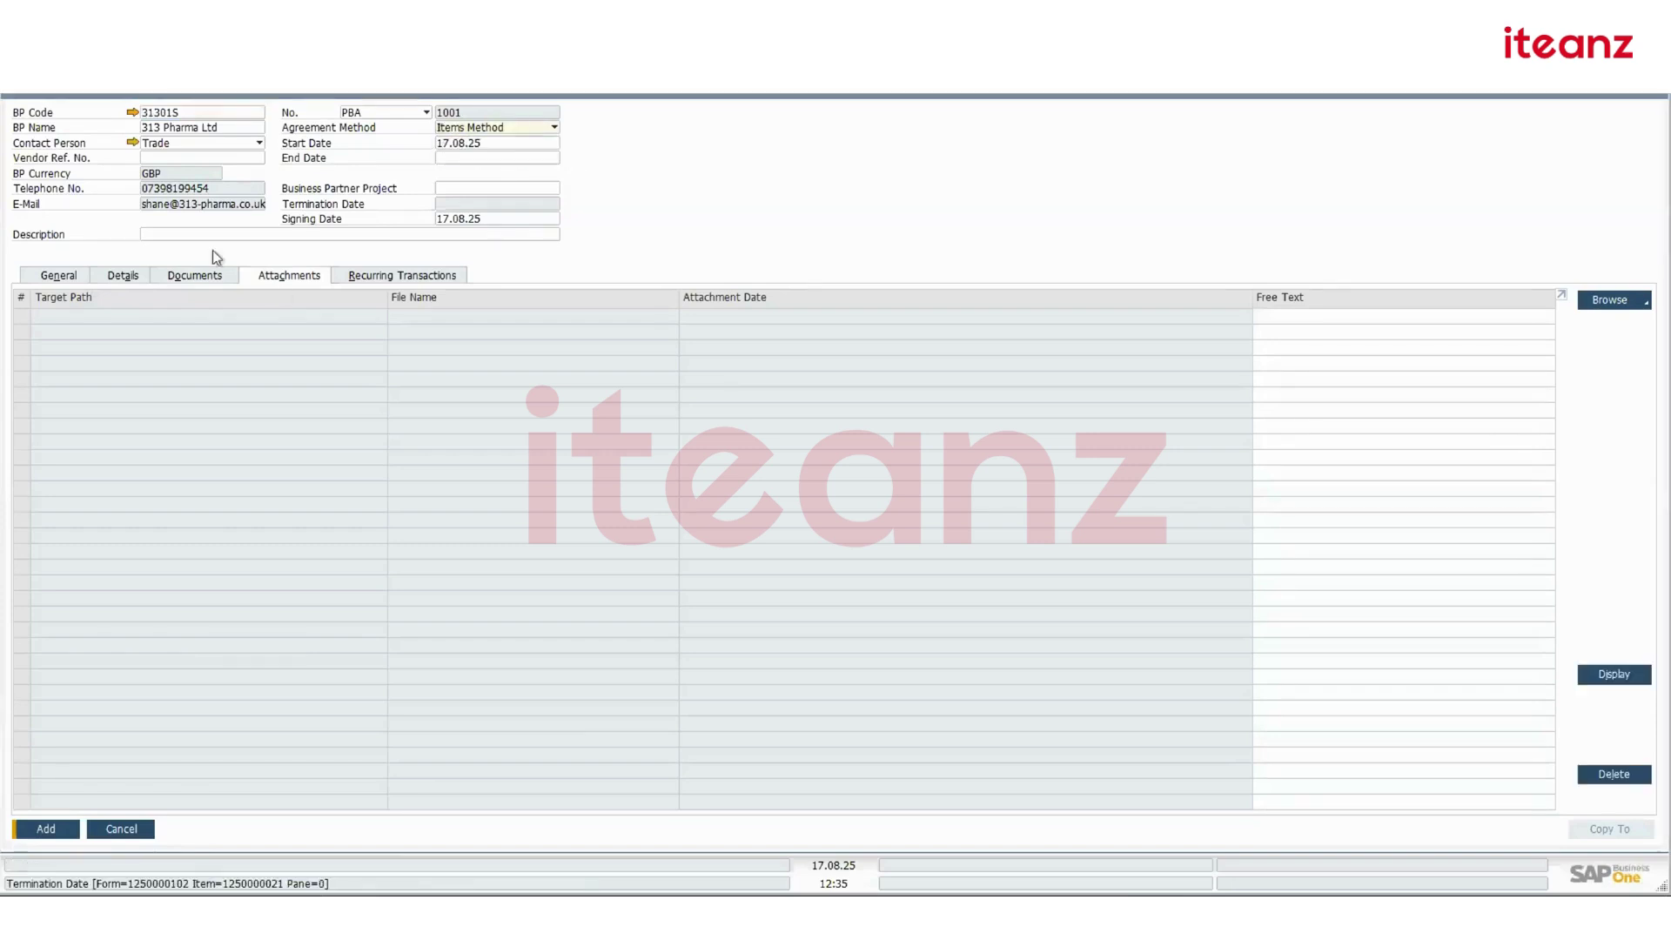
{"action": "left_click", "coordinate": [63, 277]}
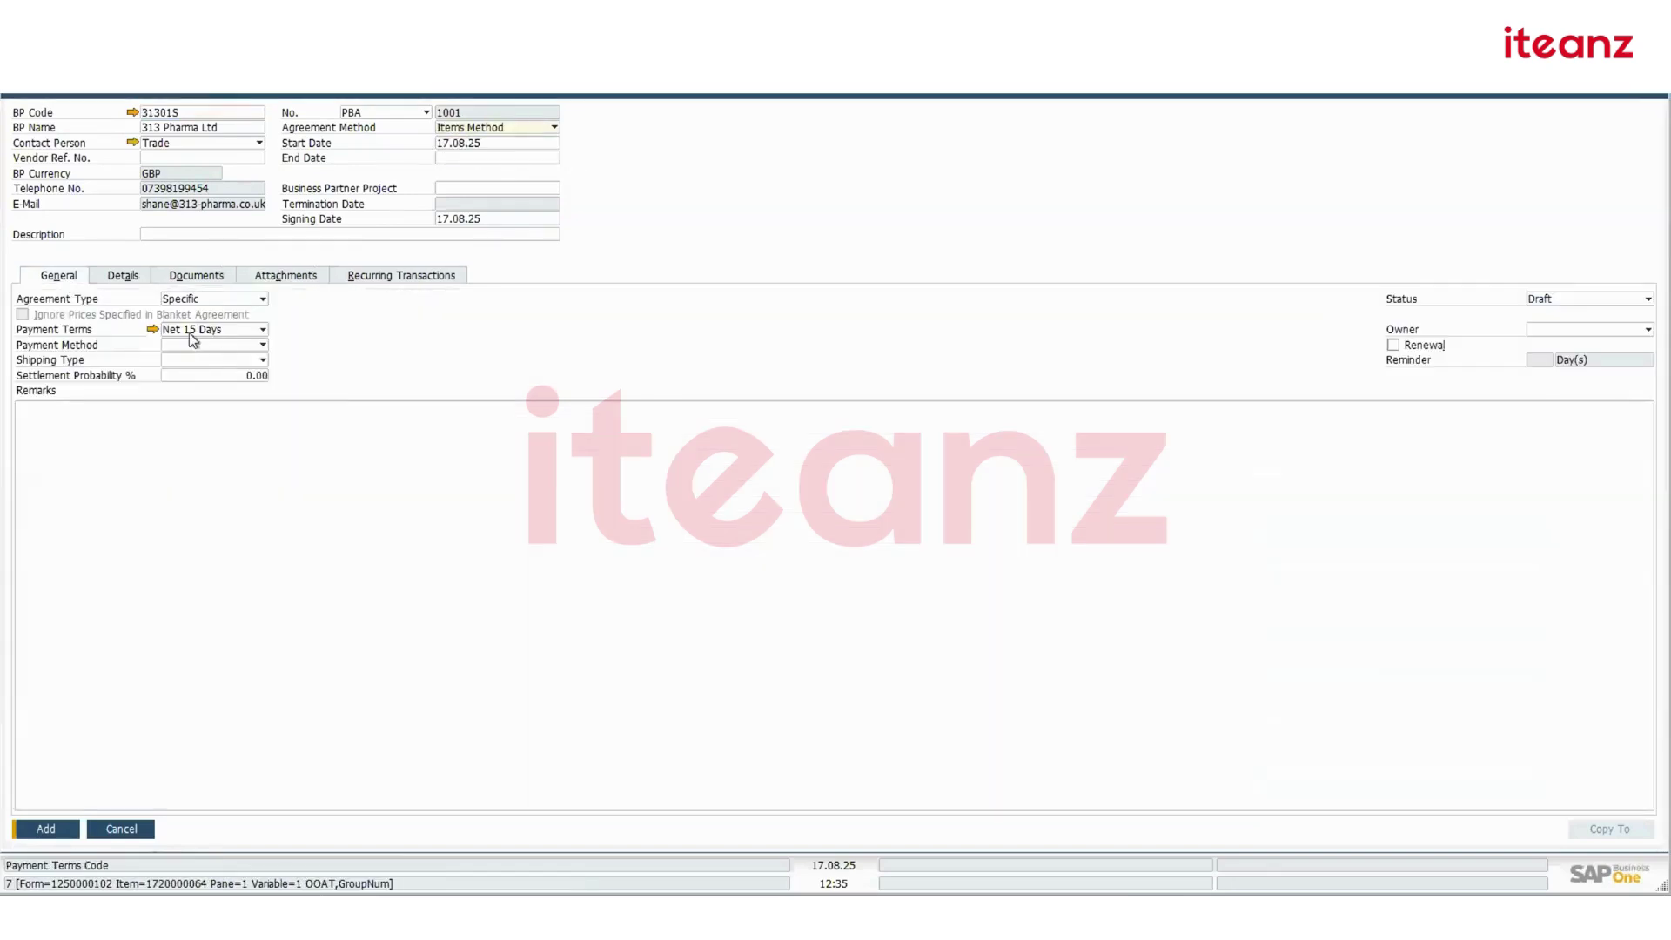
{"action": "left_click", "coordinate": [127, 277]}
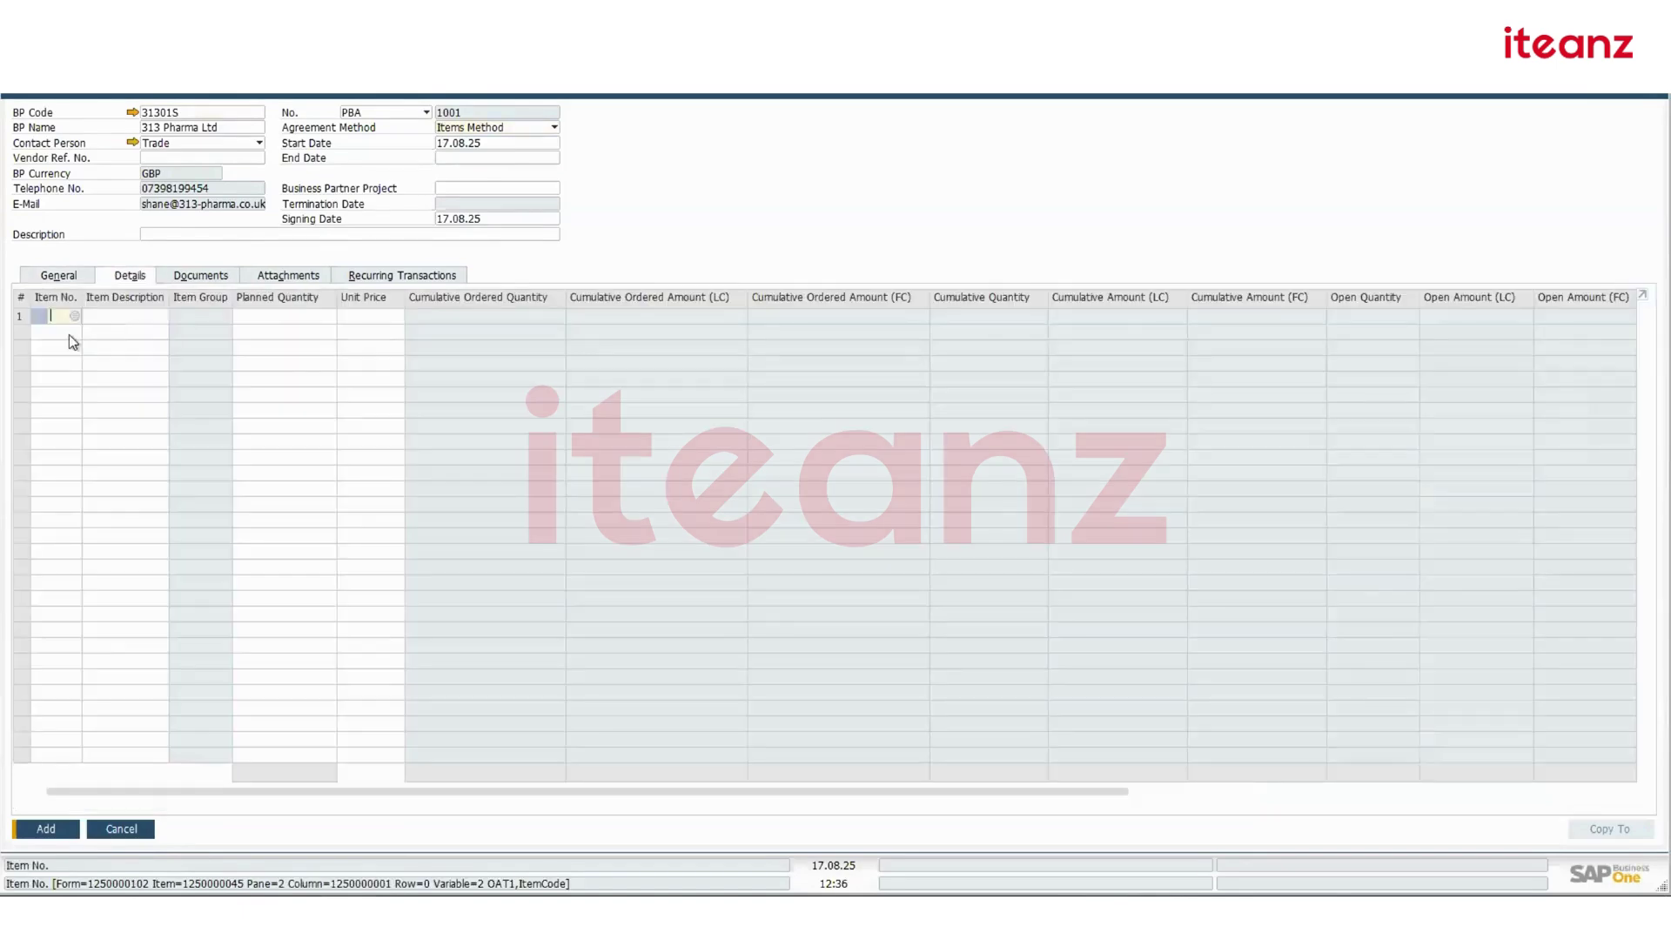
Add items 4HE01, 4HE02, A&D01, A&D02 and ACC01 to the agreement together from the item list
{"action": "key", "text": "Tab"}
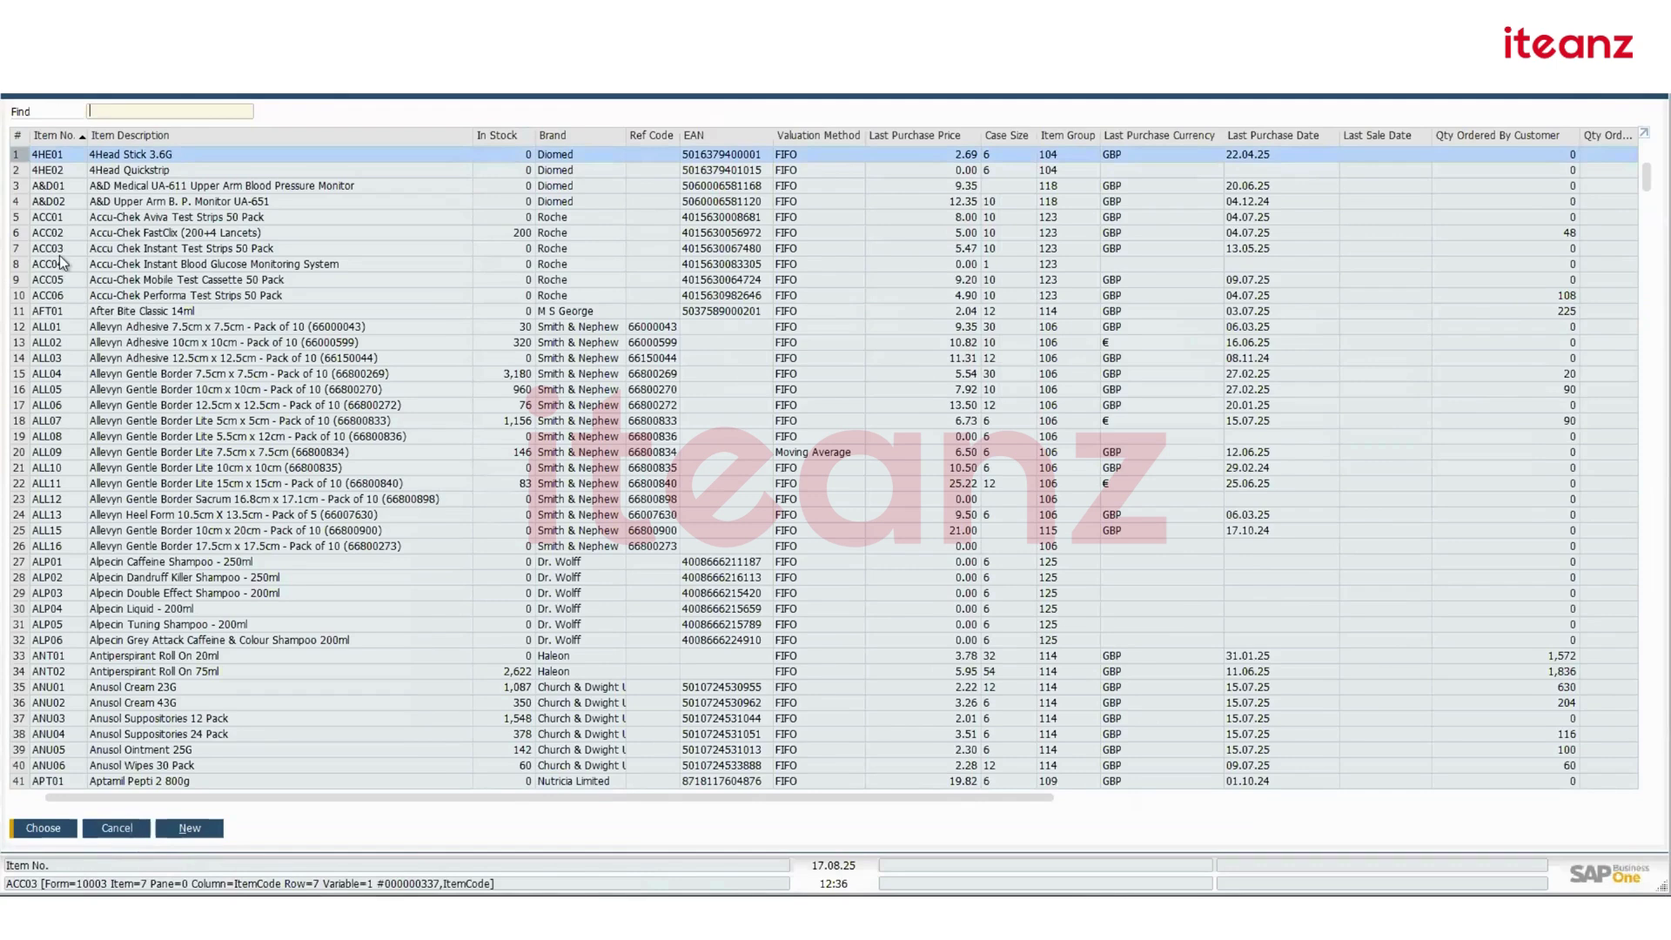
{"action": "left_click", "coordinate": [61, 221], "text": "shift"}
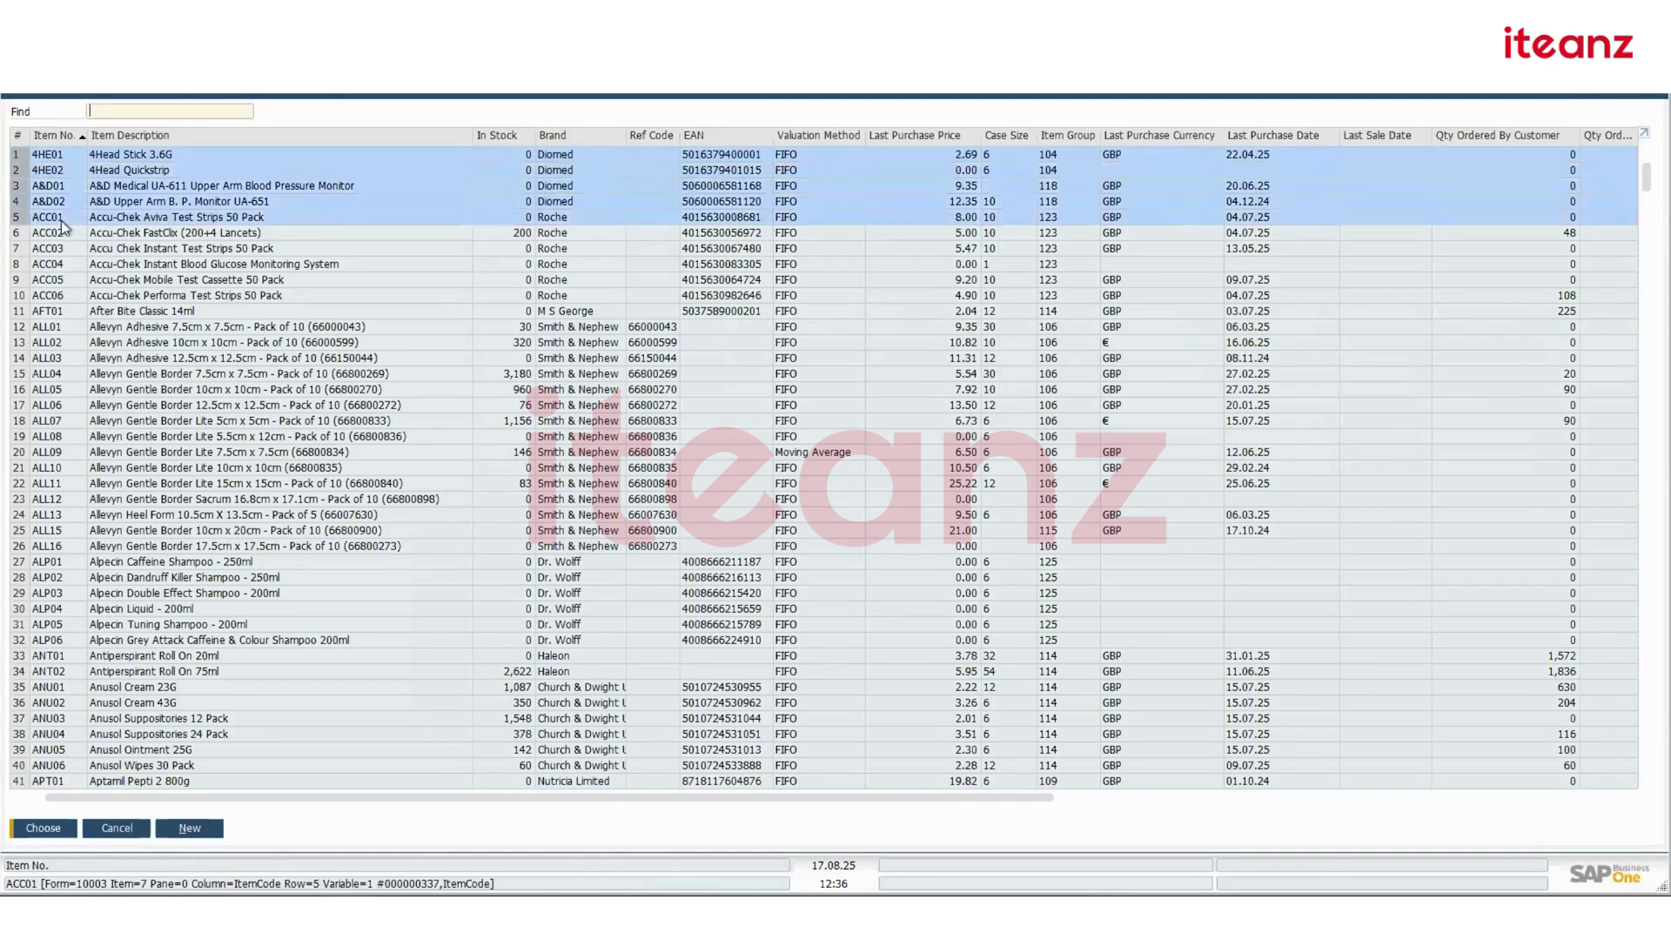
{"action": "key", "text": "Return"}
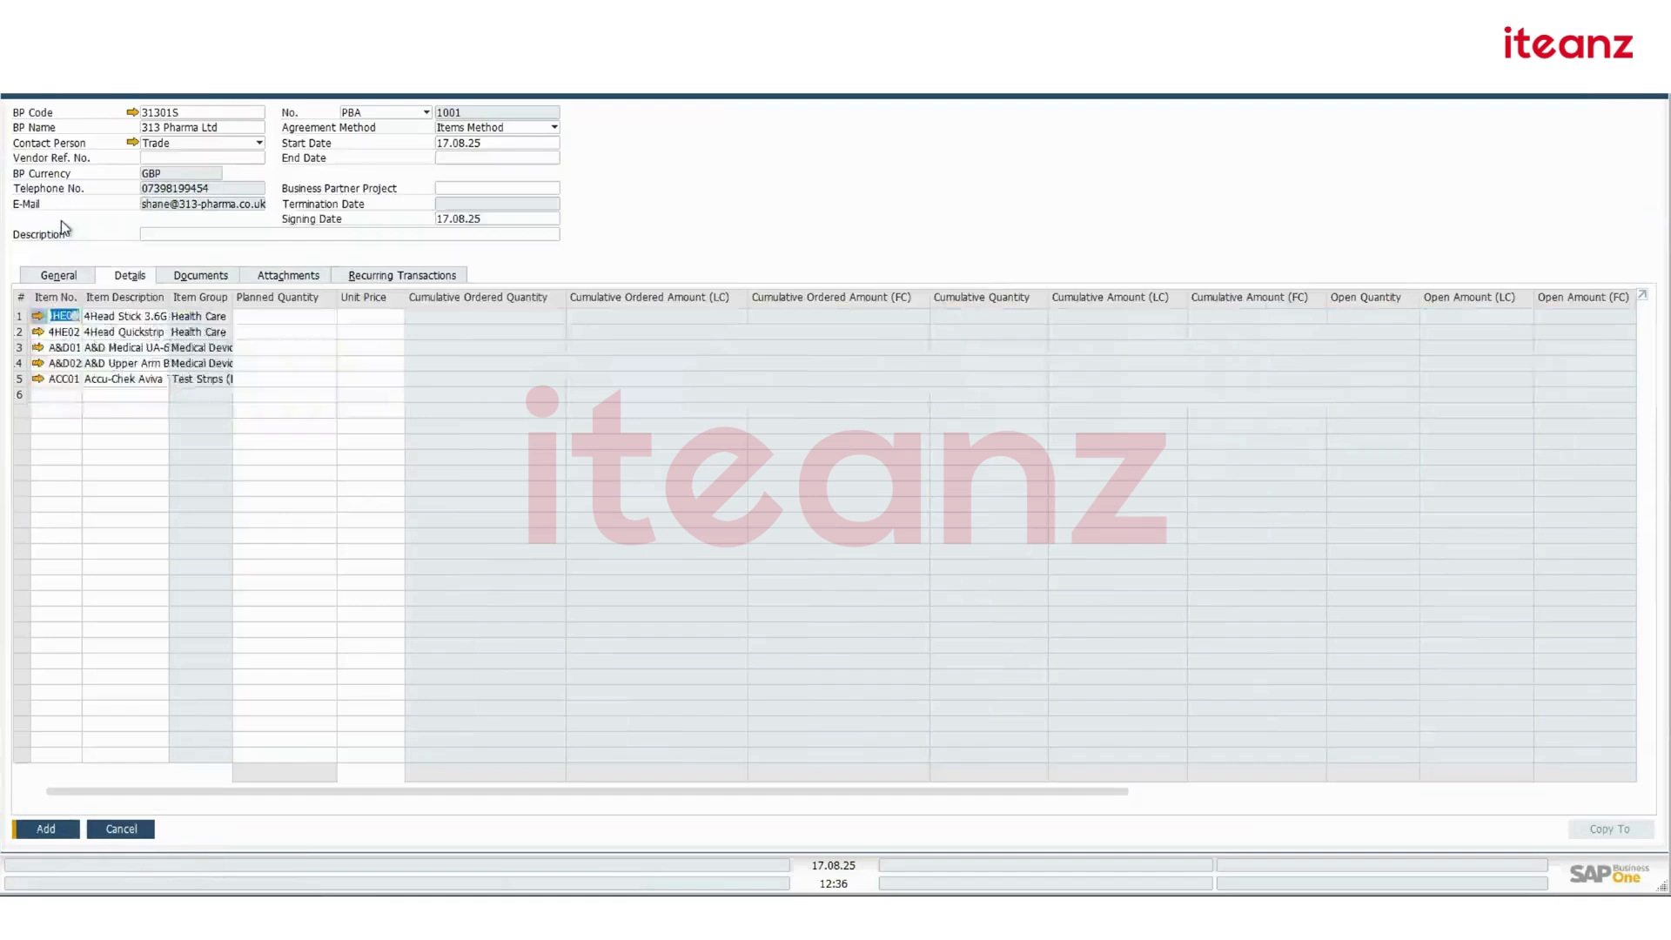
Set the planned quantities of the five items, in row order, to 100, 200, 350, 200 and 500
{"action": "left_click", "coordinate": [276, 315]}
{"action": "type", "text": "100"}
{"action": "key", "text": "Tab"}
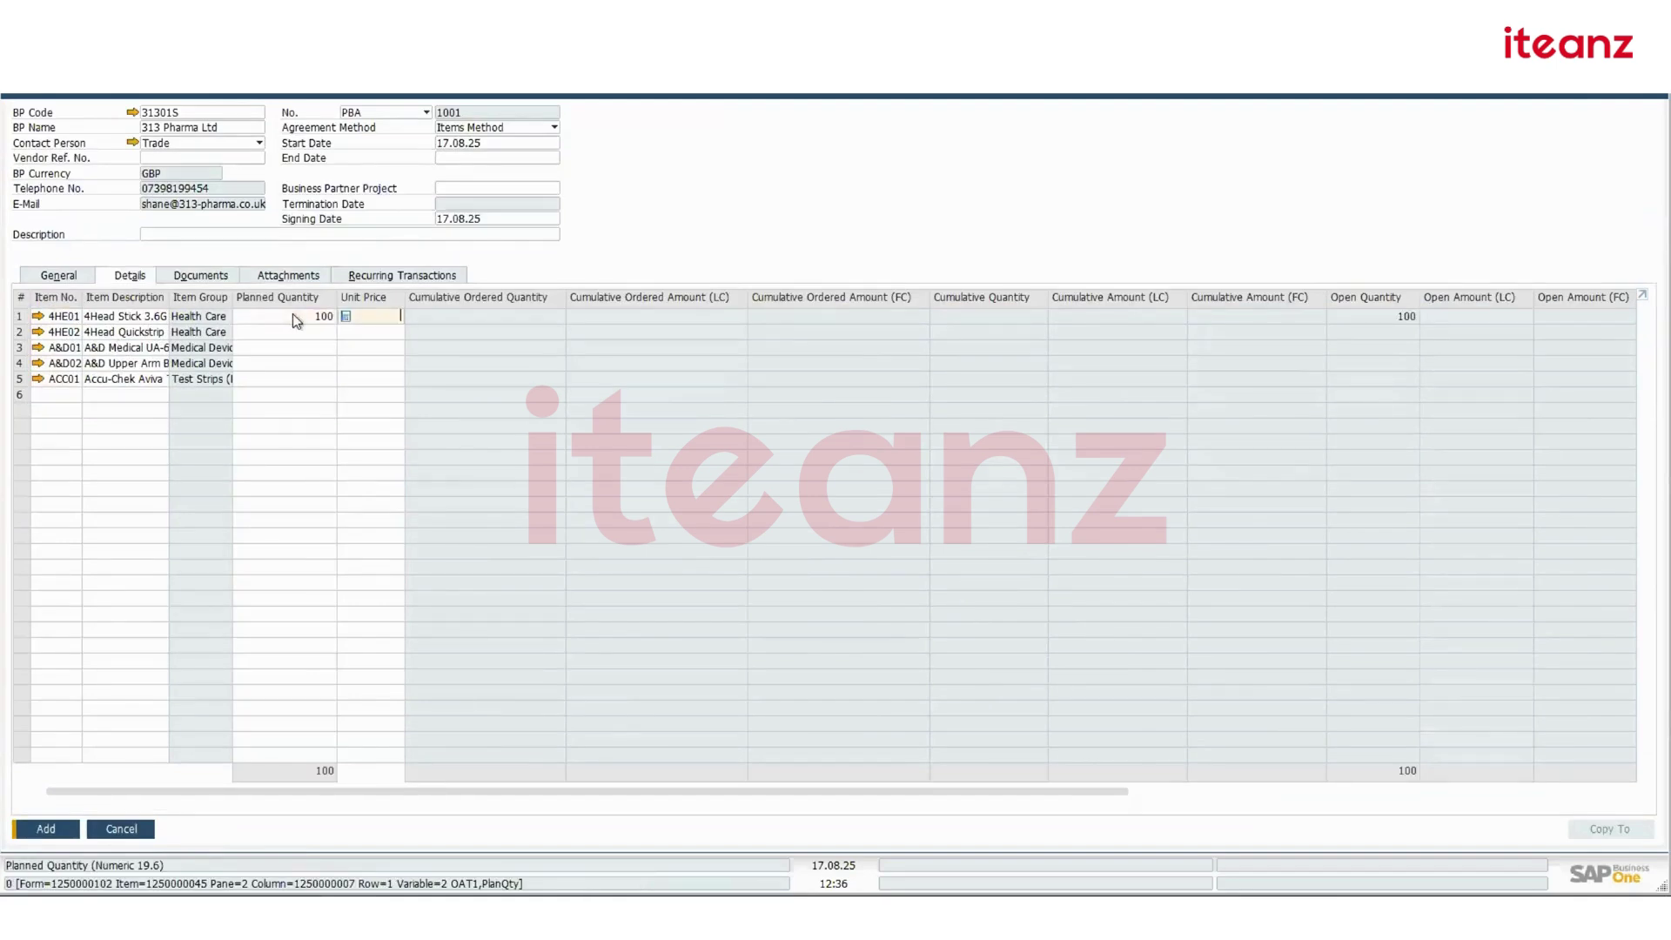
{"action": "left_click", "coordinate": [316, 334]}
{"action": "type", "text": "200"}
{"action": "key", "text": "Tab"}
{"action": "left_click", "coordinate": [315, 347]}
{"action": "type", "text": "350"}
{"action": "key", "text": "Tab"}
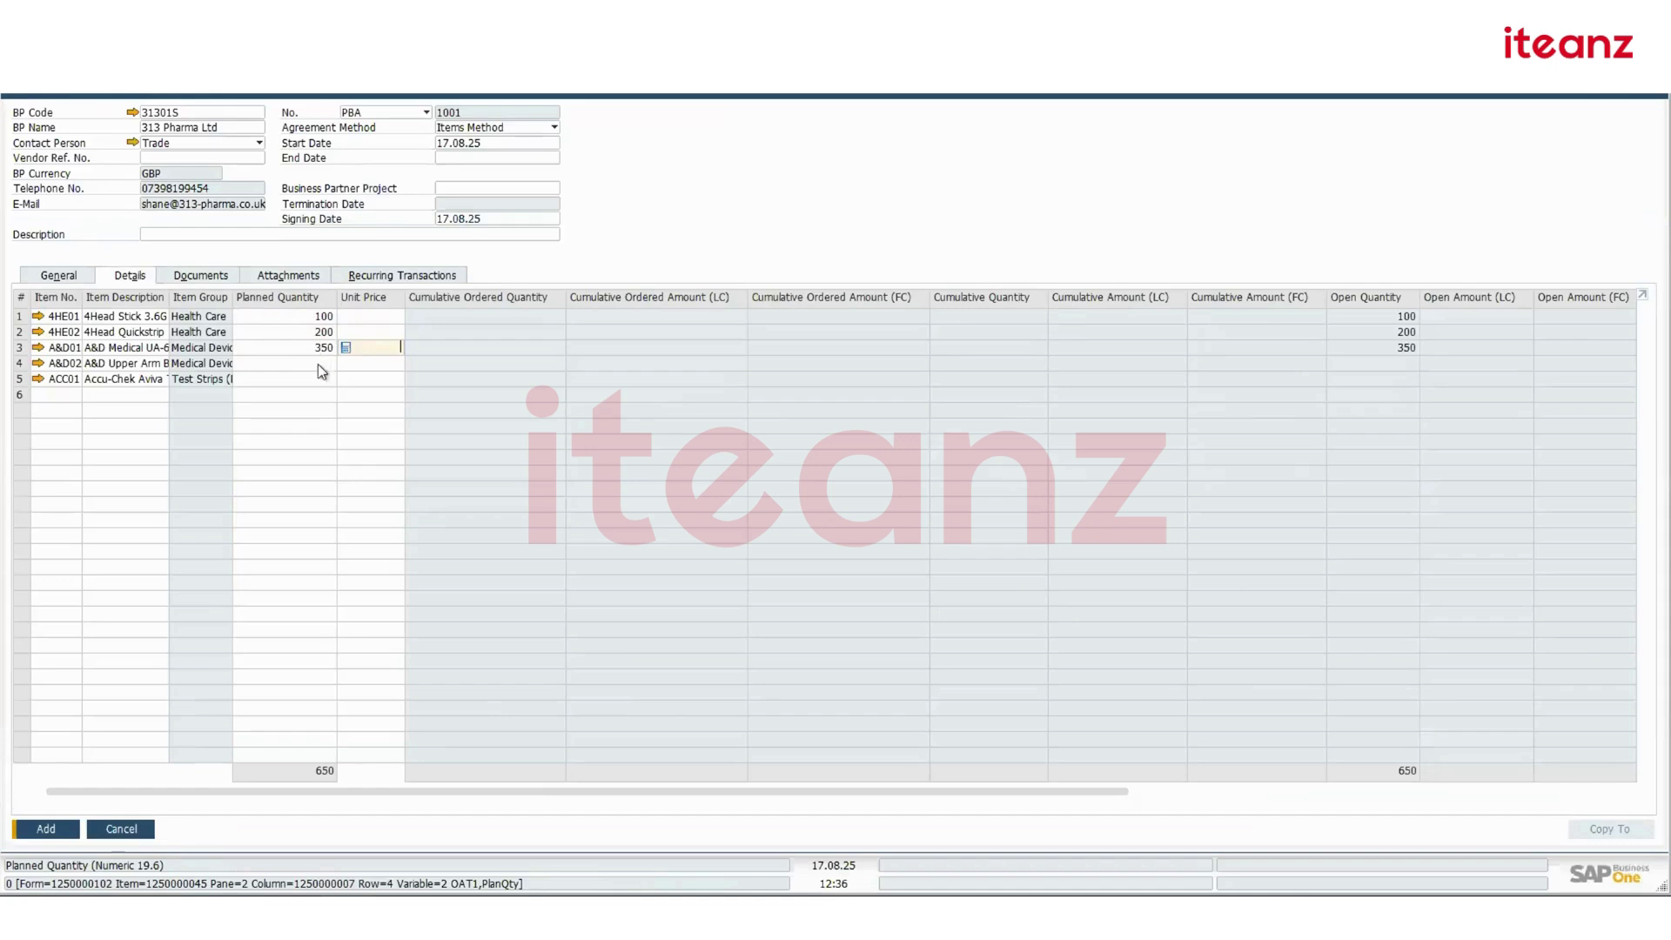
{"action": "left_click", "coordinate": [318, 364]}
{"action": "type", "text": "200"}
{"action": "key", "text": "Tab"}
{"action": "left_click", "coordinate": [320, 378]}
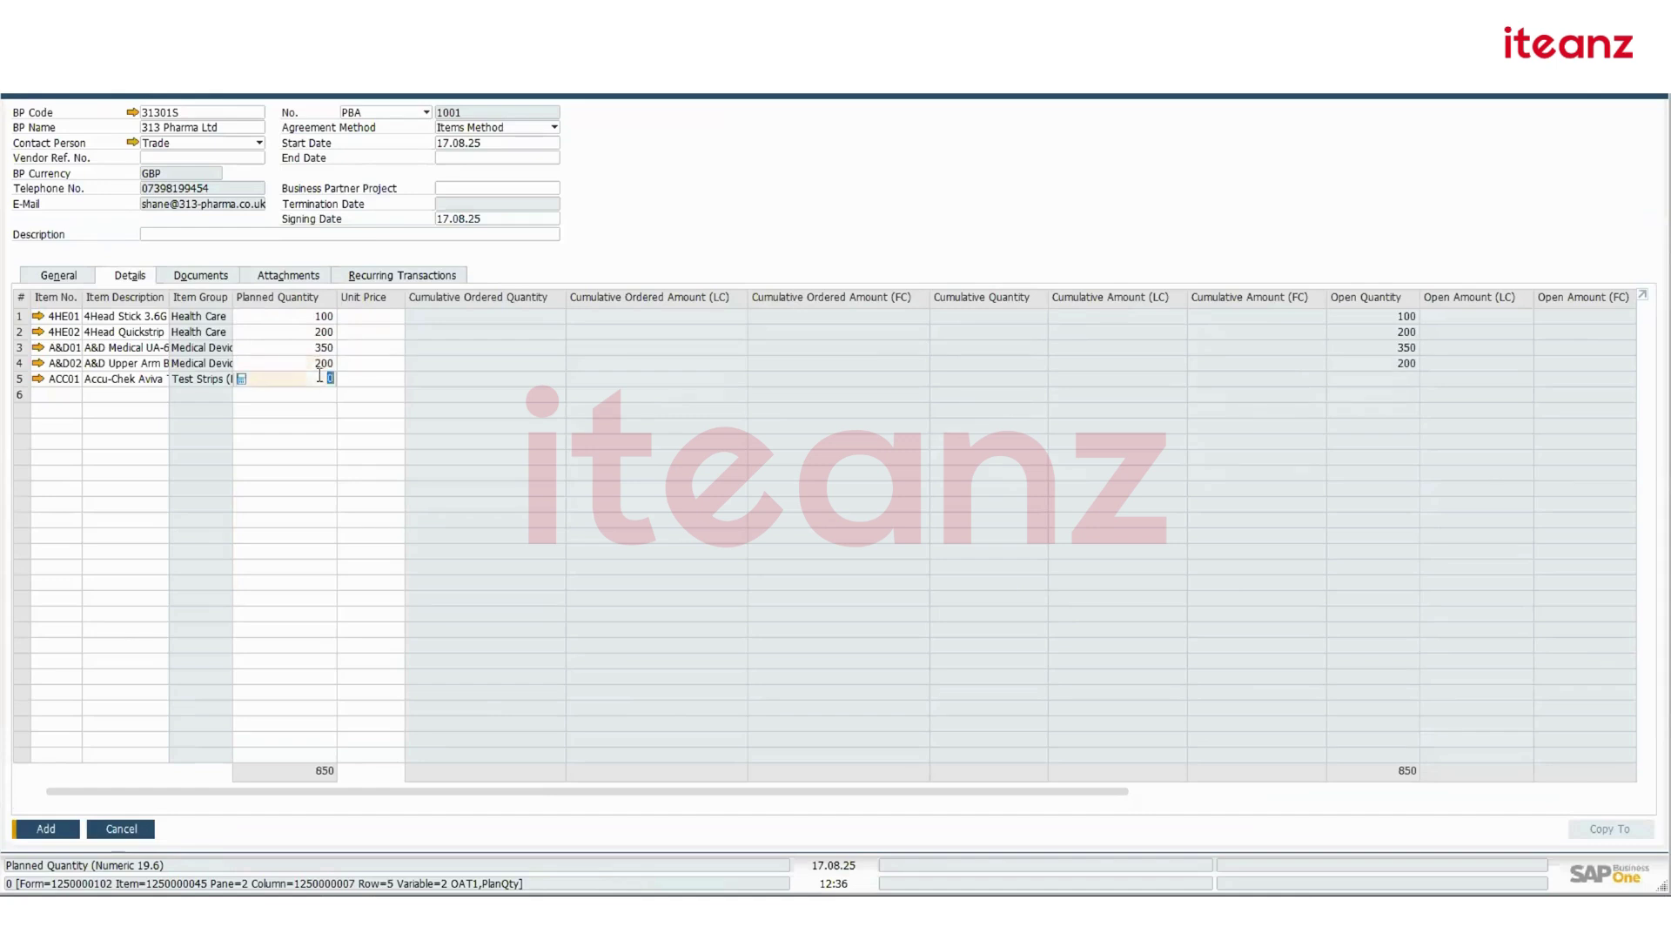
{"action": "type", "text": "500"}
{"action": "key", "text": "Tab"}
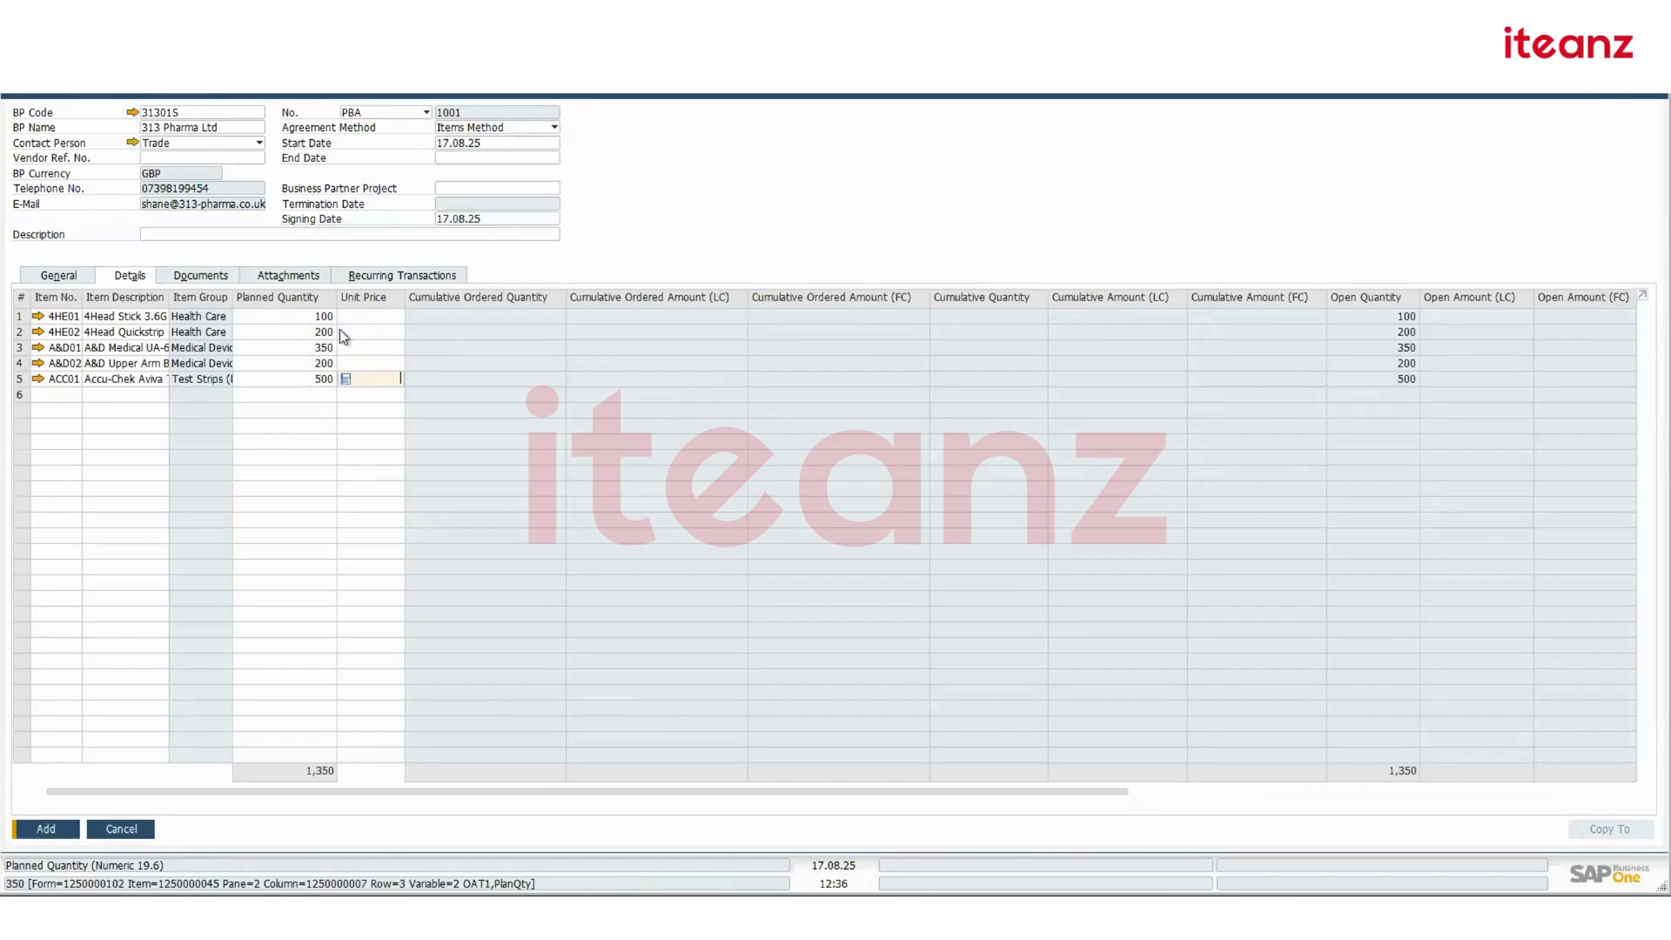
Set the unit prices of the five items, in row order, to GBP 2, 3, 4, 5 and 5
{"action": "left_click", "coordinate": [366, 315]}
{"action": "left_click", "coordinate": [371, 332]}
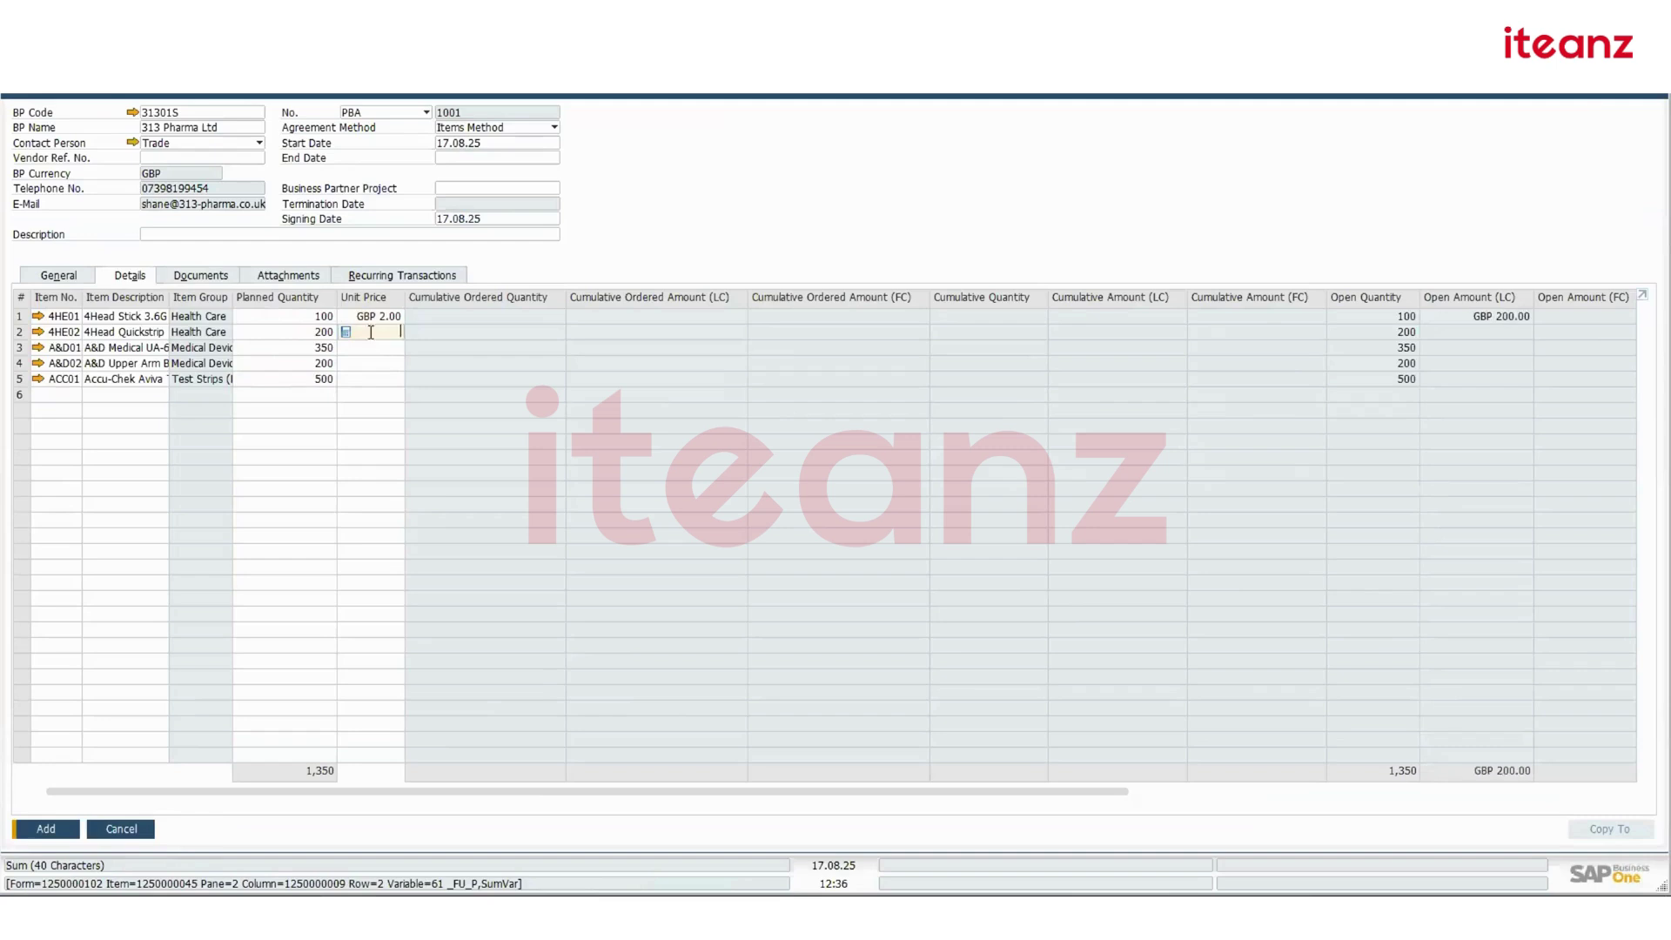
{"action": "left_click", "coordinate": [373, 347]}
{"action": "left_click", "coordinate": [383, 363]}
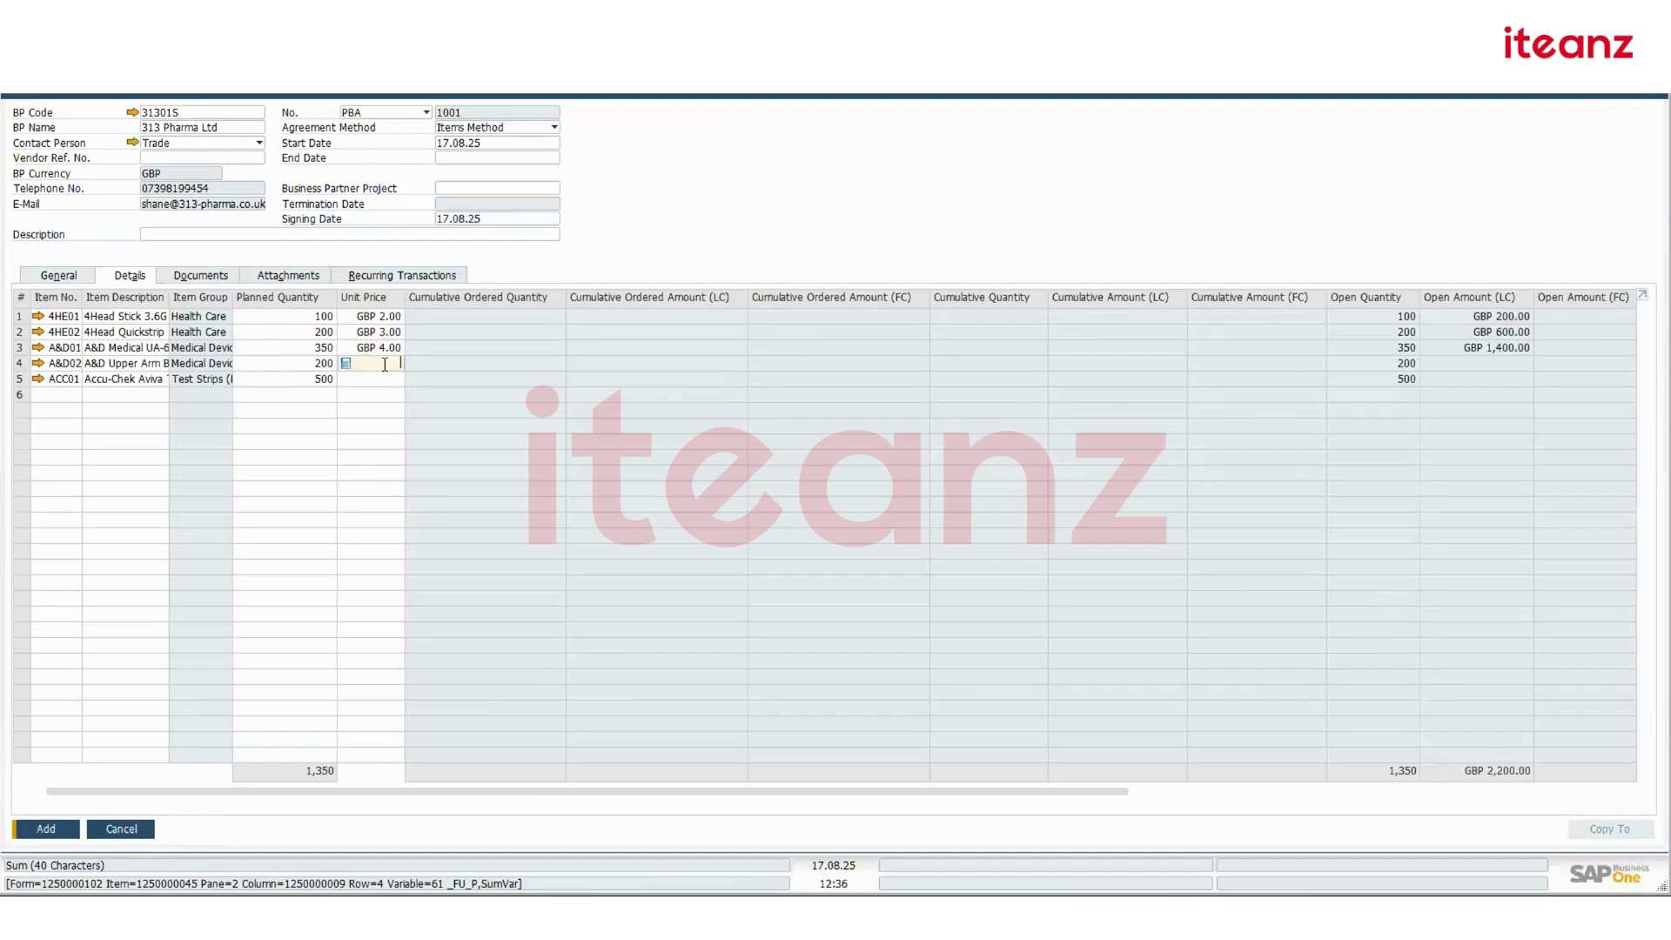
{"action": "type", "text": "5"}
{"action": "left_click", "coordinate": [388, 380]}
{"action": "type", "text": "5"}
{"action": "key", "text": "Tab"}
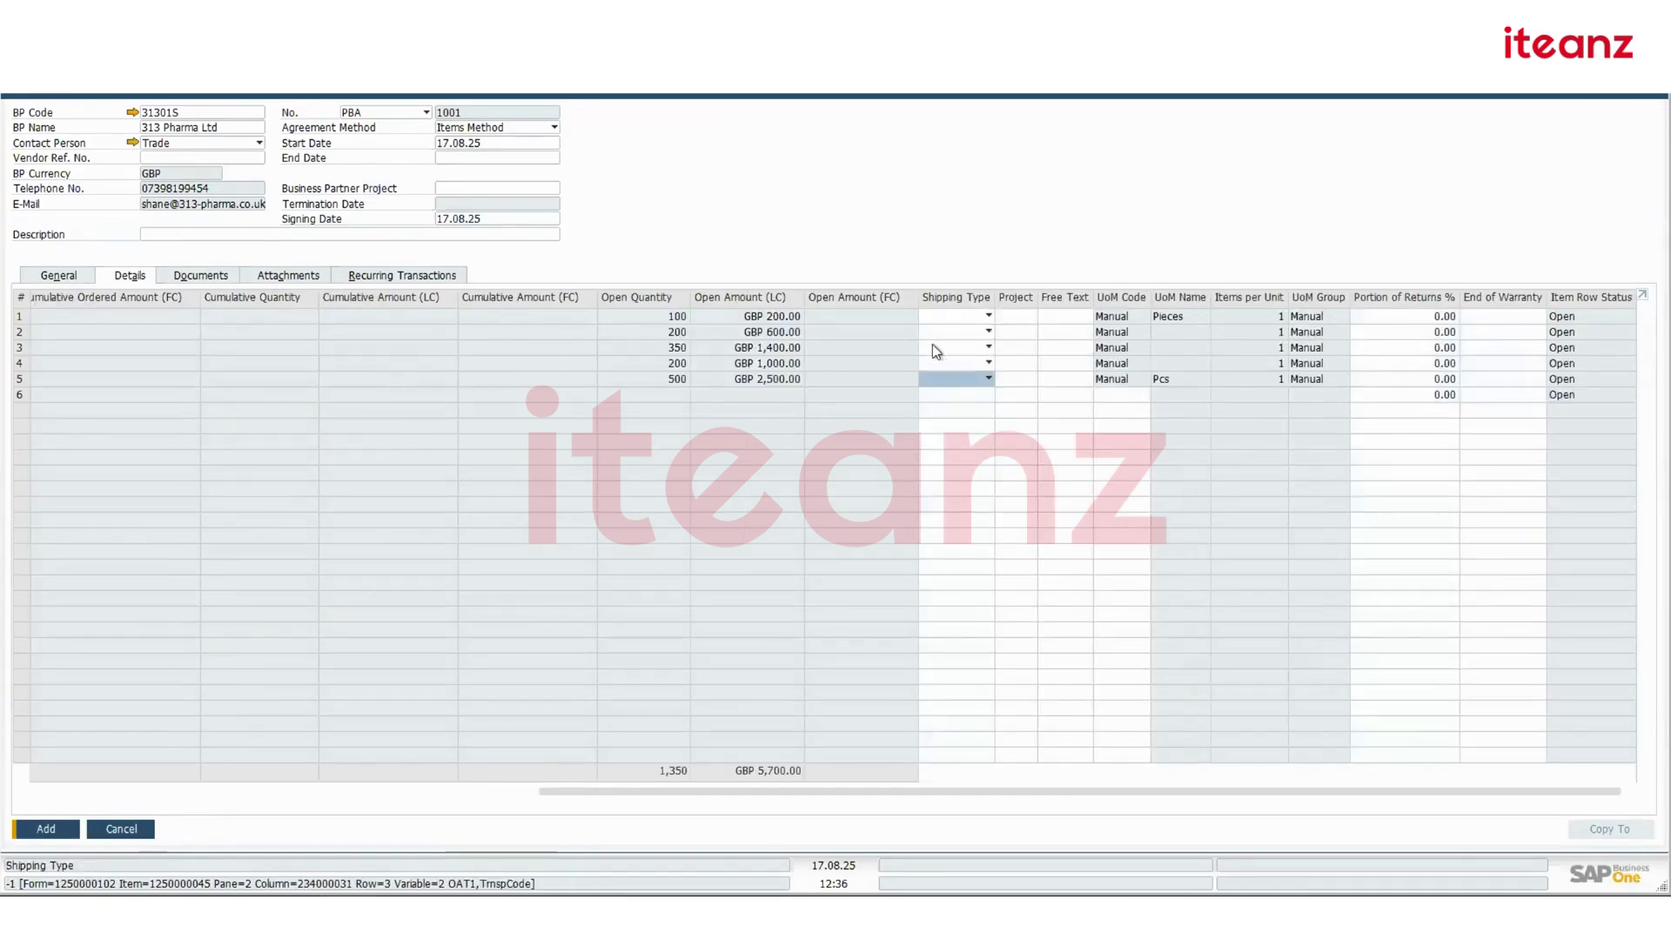
Check the first item's shipping type options and its project and free text fields, leaving them all blank
{"action": "left_click", "coordinate": [989, 315]}
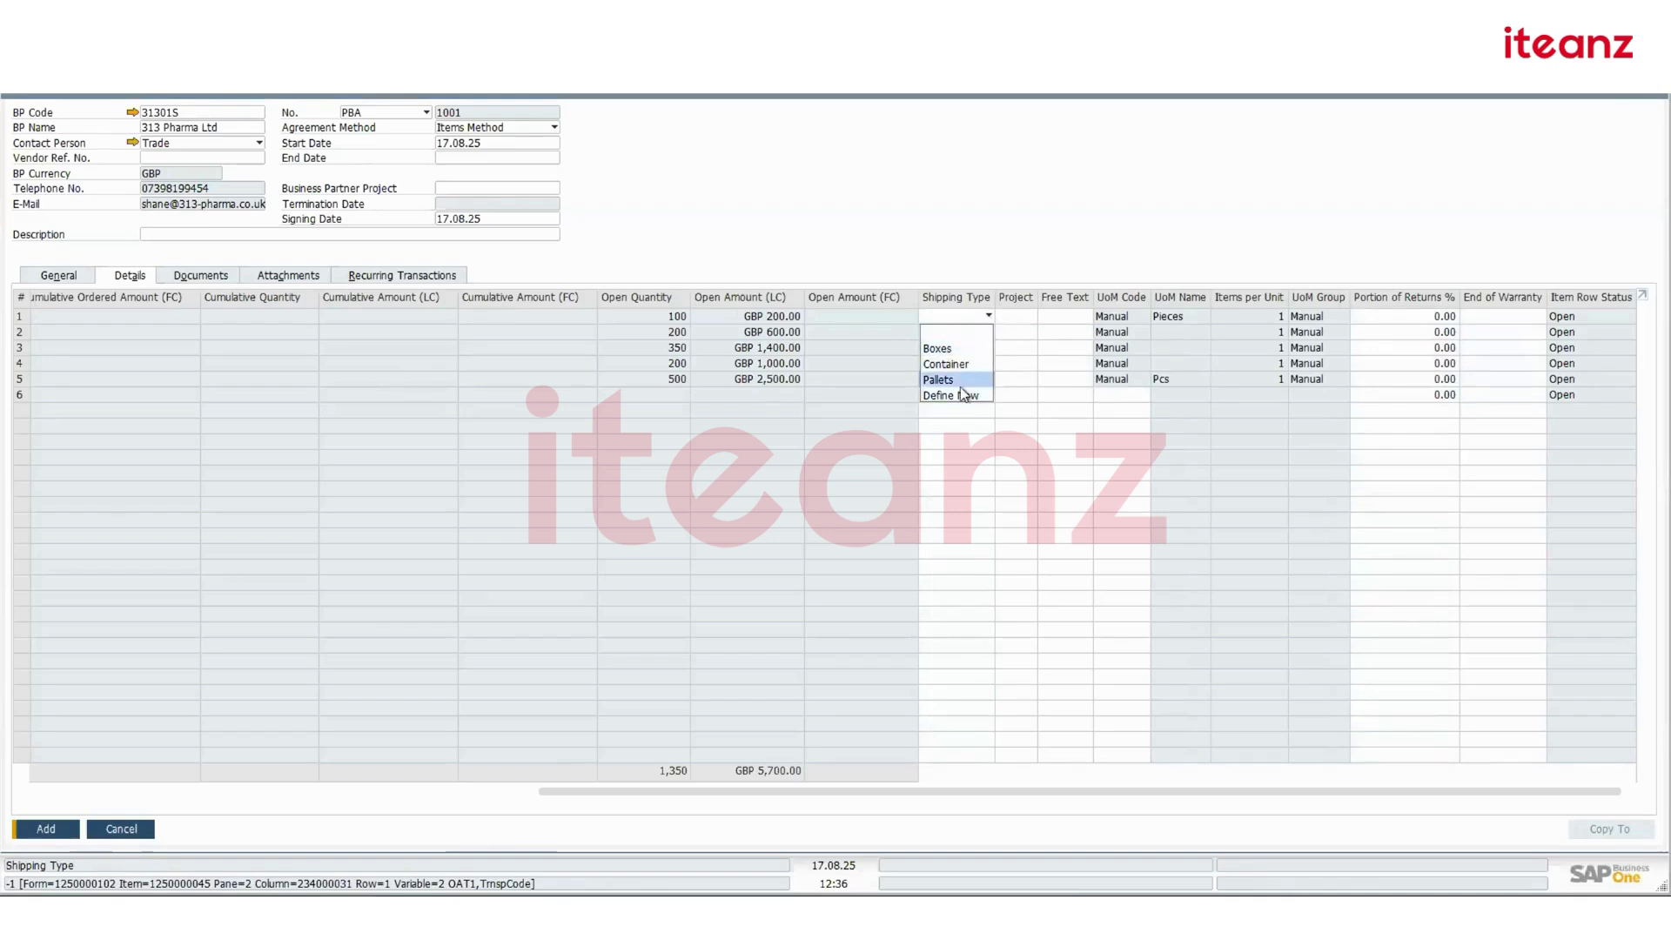
{"action": "left_click", "coordinate": [1024, 315]}
{"action": "left_click", "coordinate": [1076, 319]}
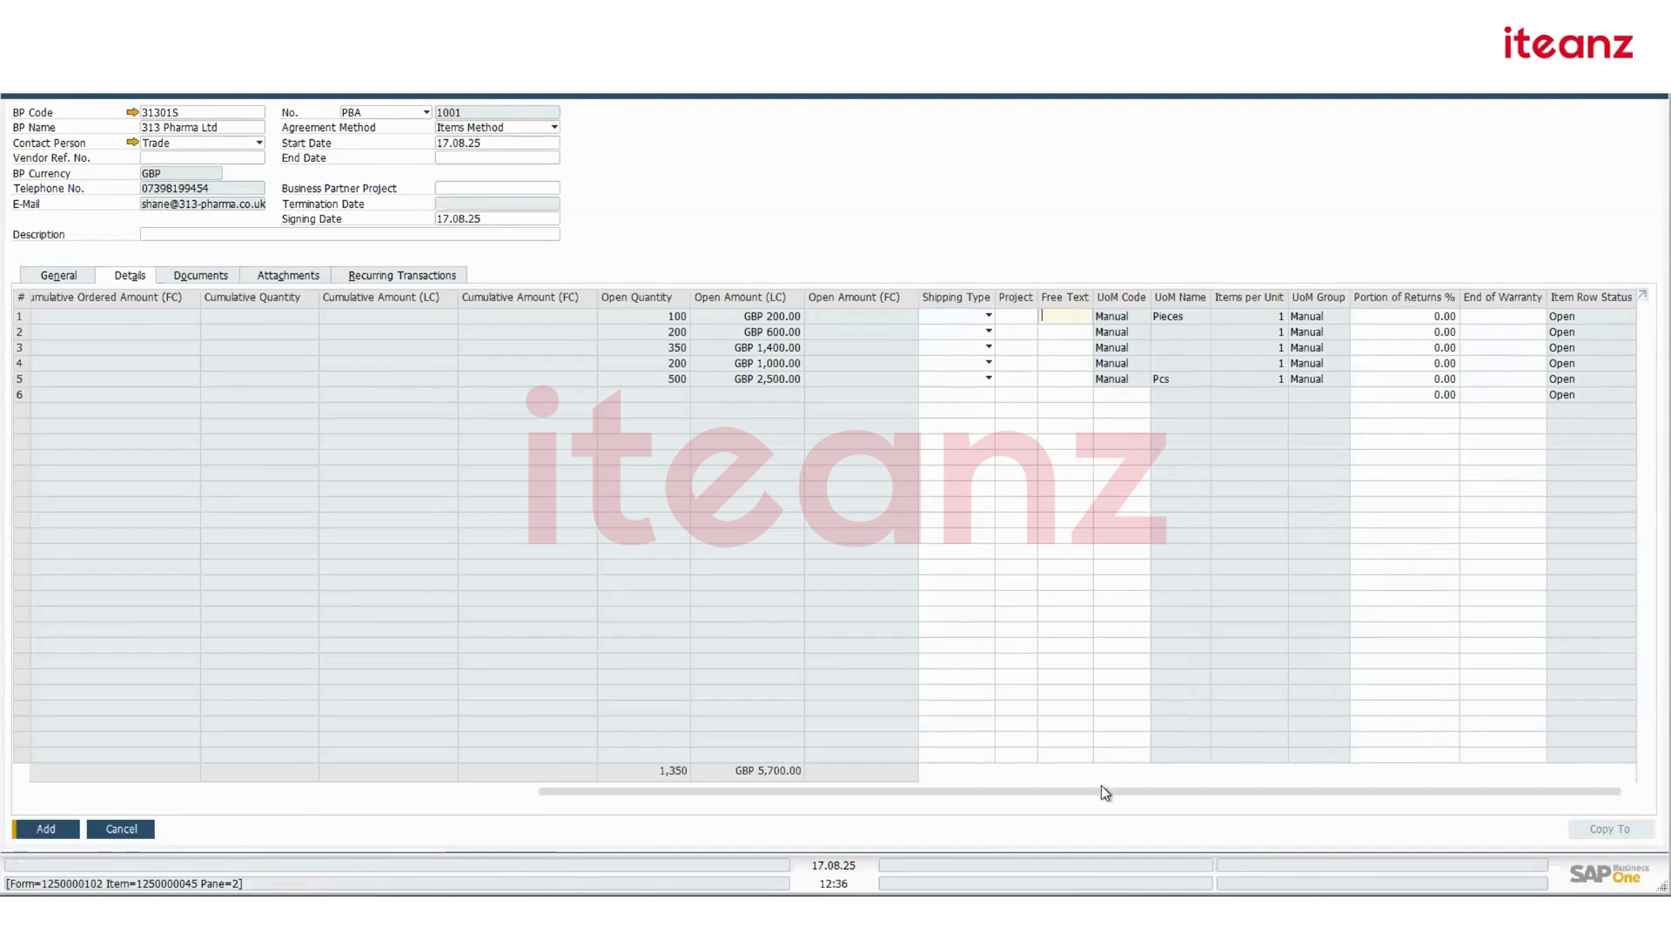
{"action": "left_click_drag", "start_coordinate": [1106, 792], "coordinate": [422, 728]}
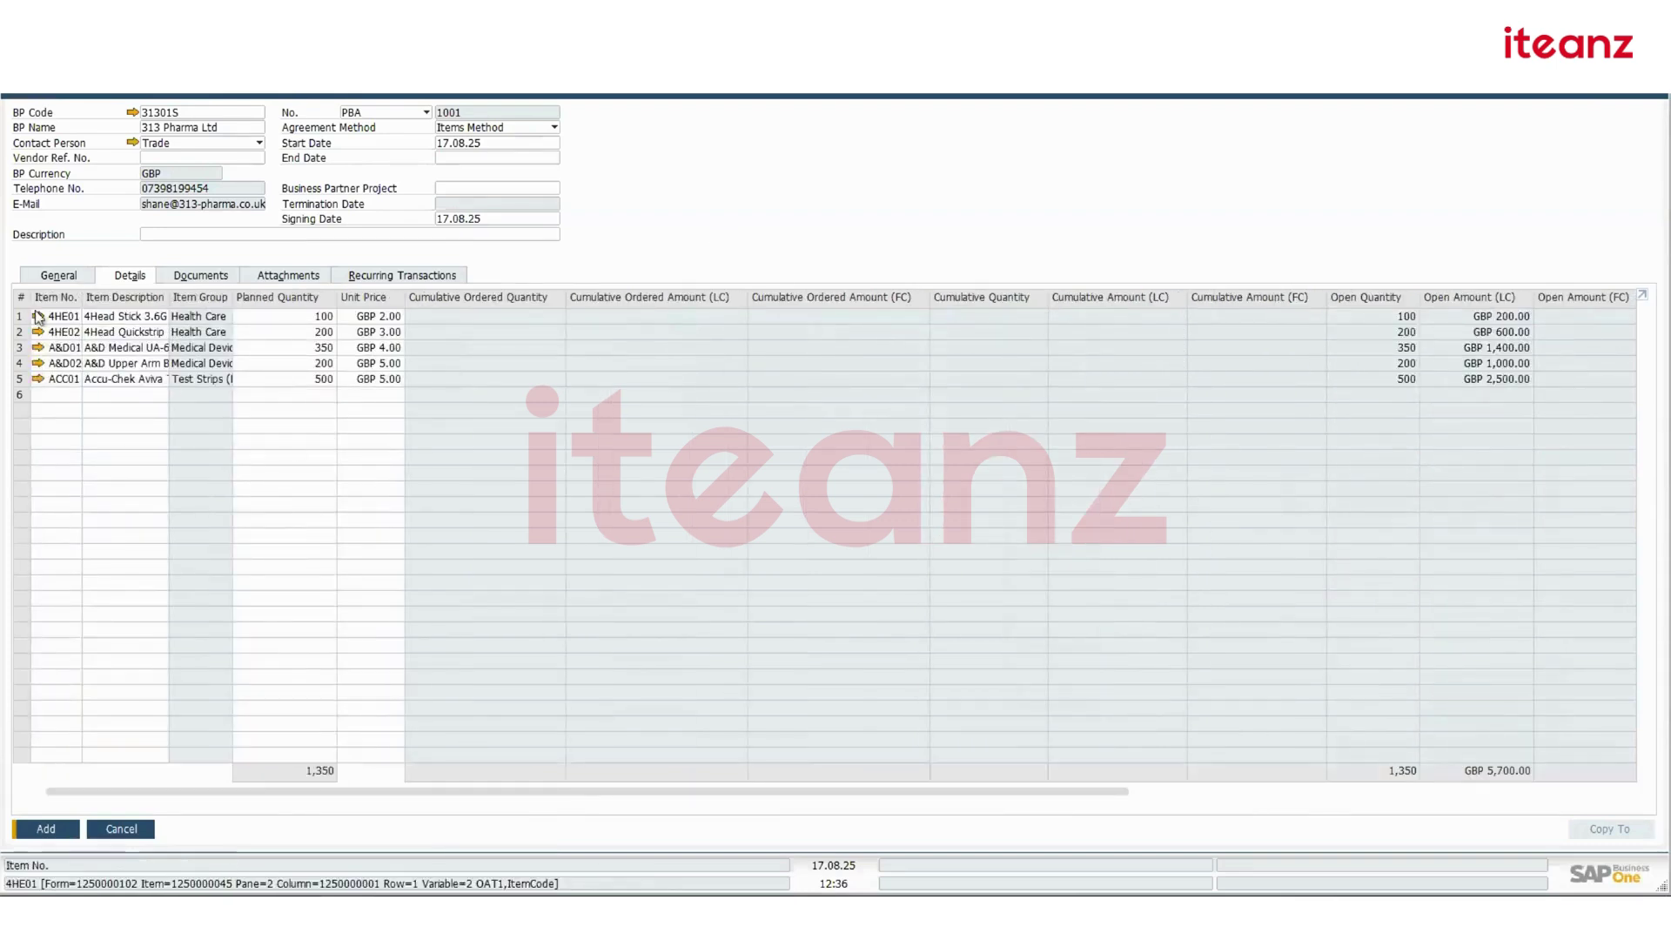
Compare the general terms with the item details and review the agreement type options, keeping Specific
{"action": "left_click", "coordinate": [48, 280]}
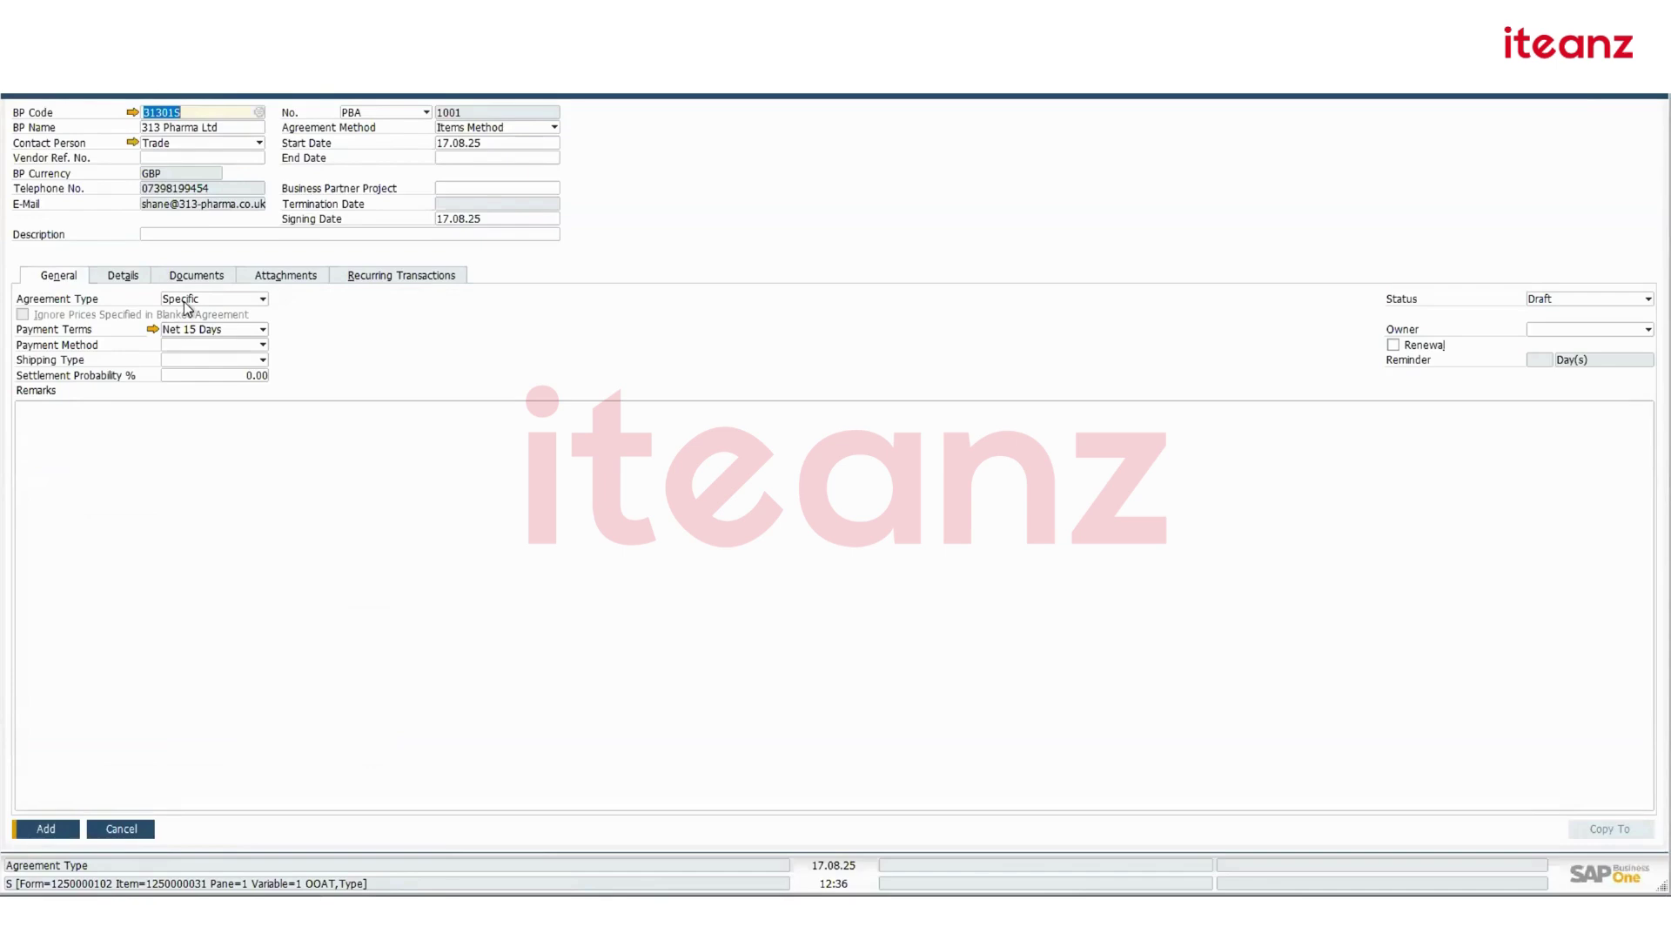
{"action": "left_click", "coordinate": [128, 276]}
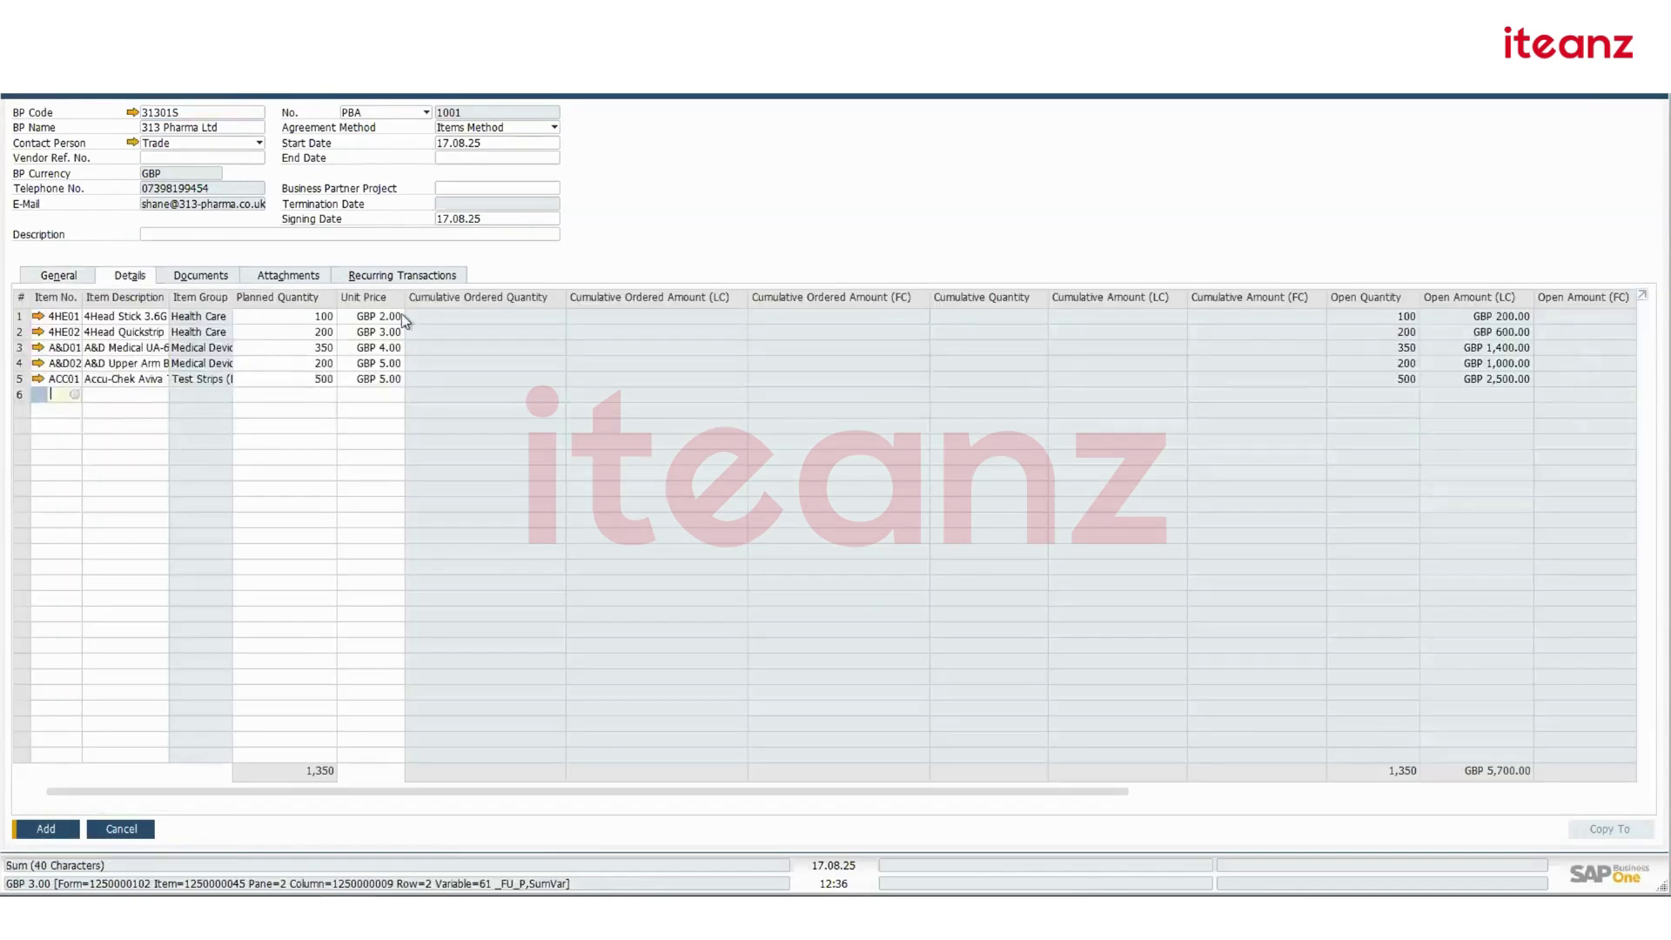
{"action": "left_click", "coordinate": [61, 279]}
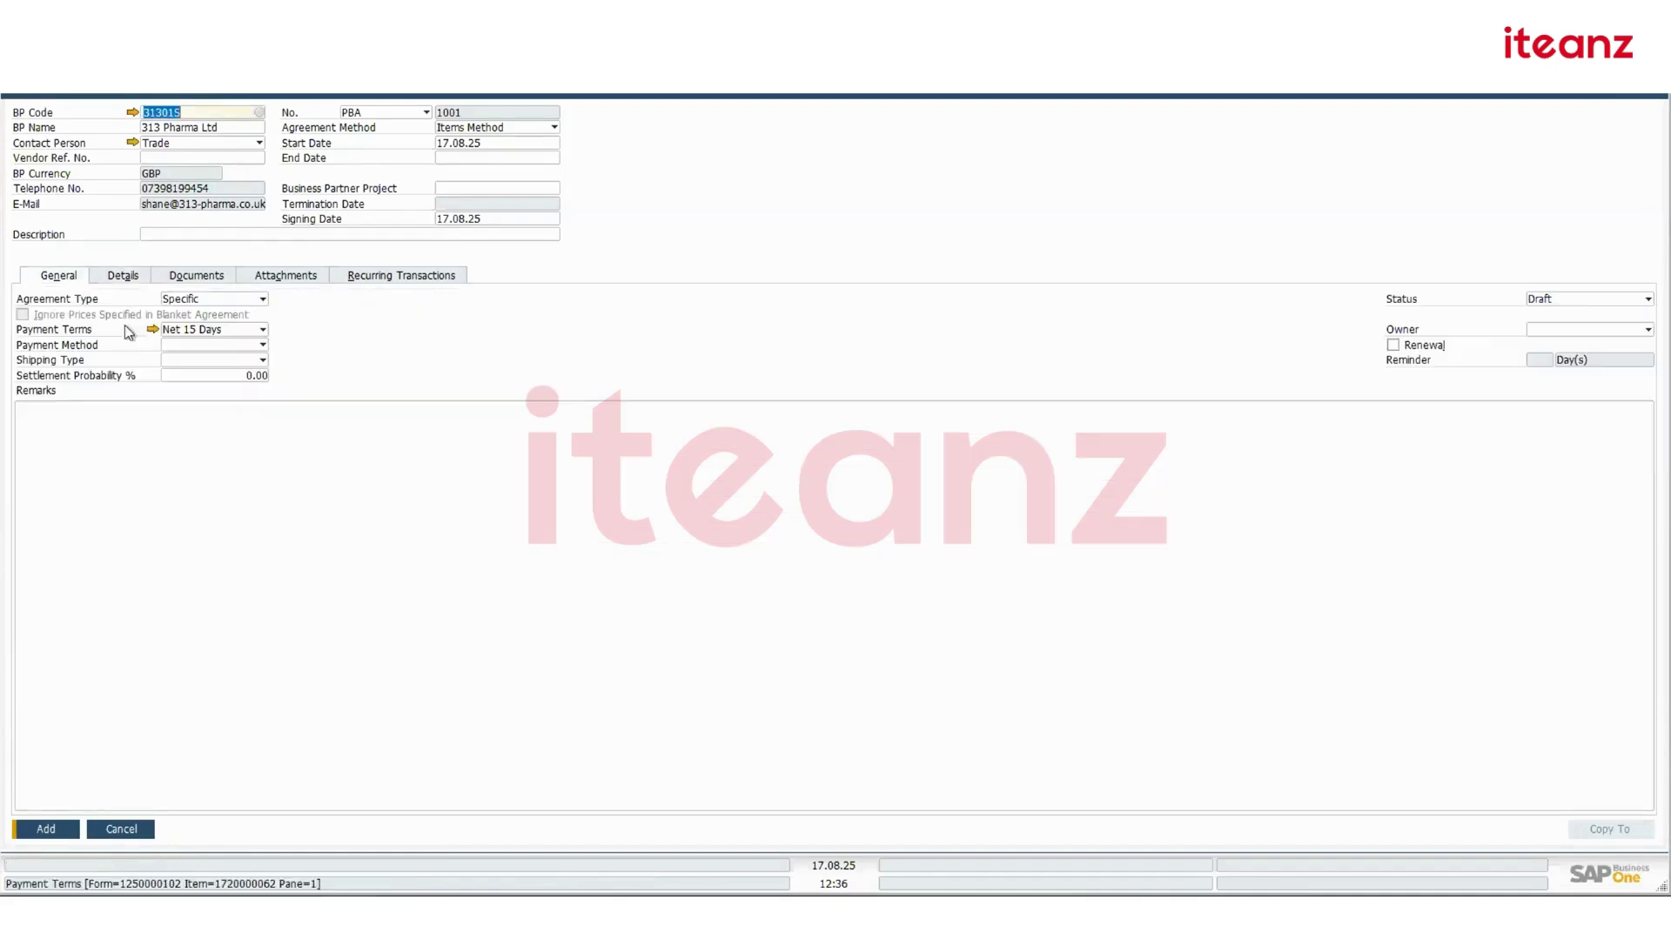
{"action": "left_click", "coordinate": [225, 298]}
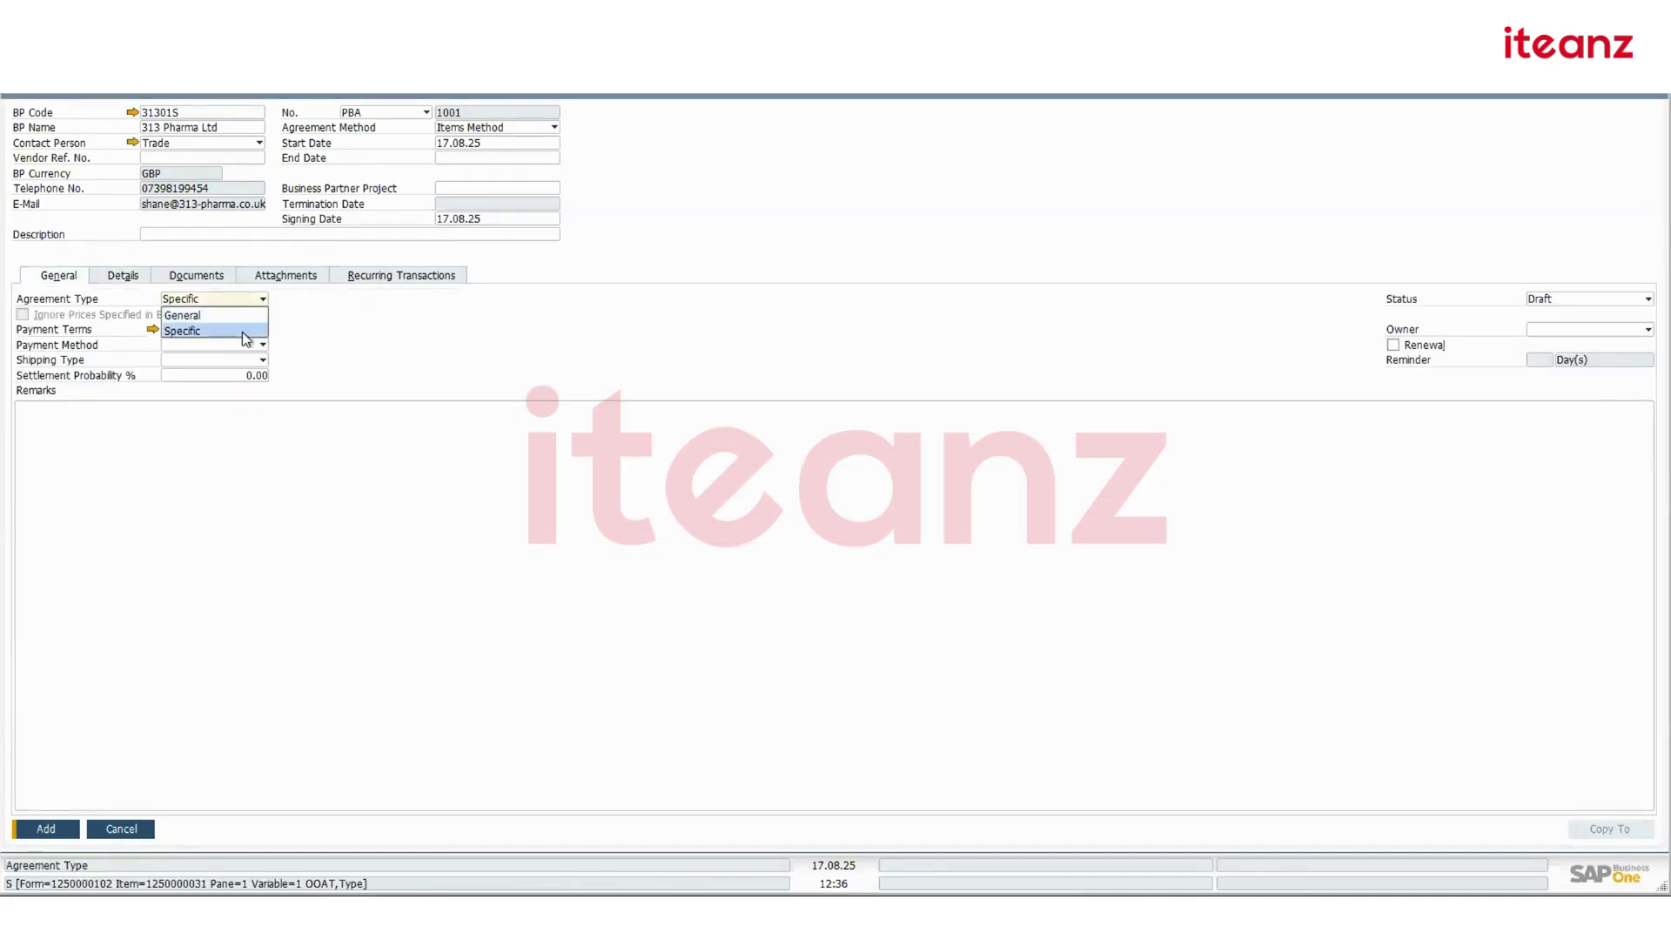
{"action": "left_click", "coordinate": [246, 339]}
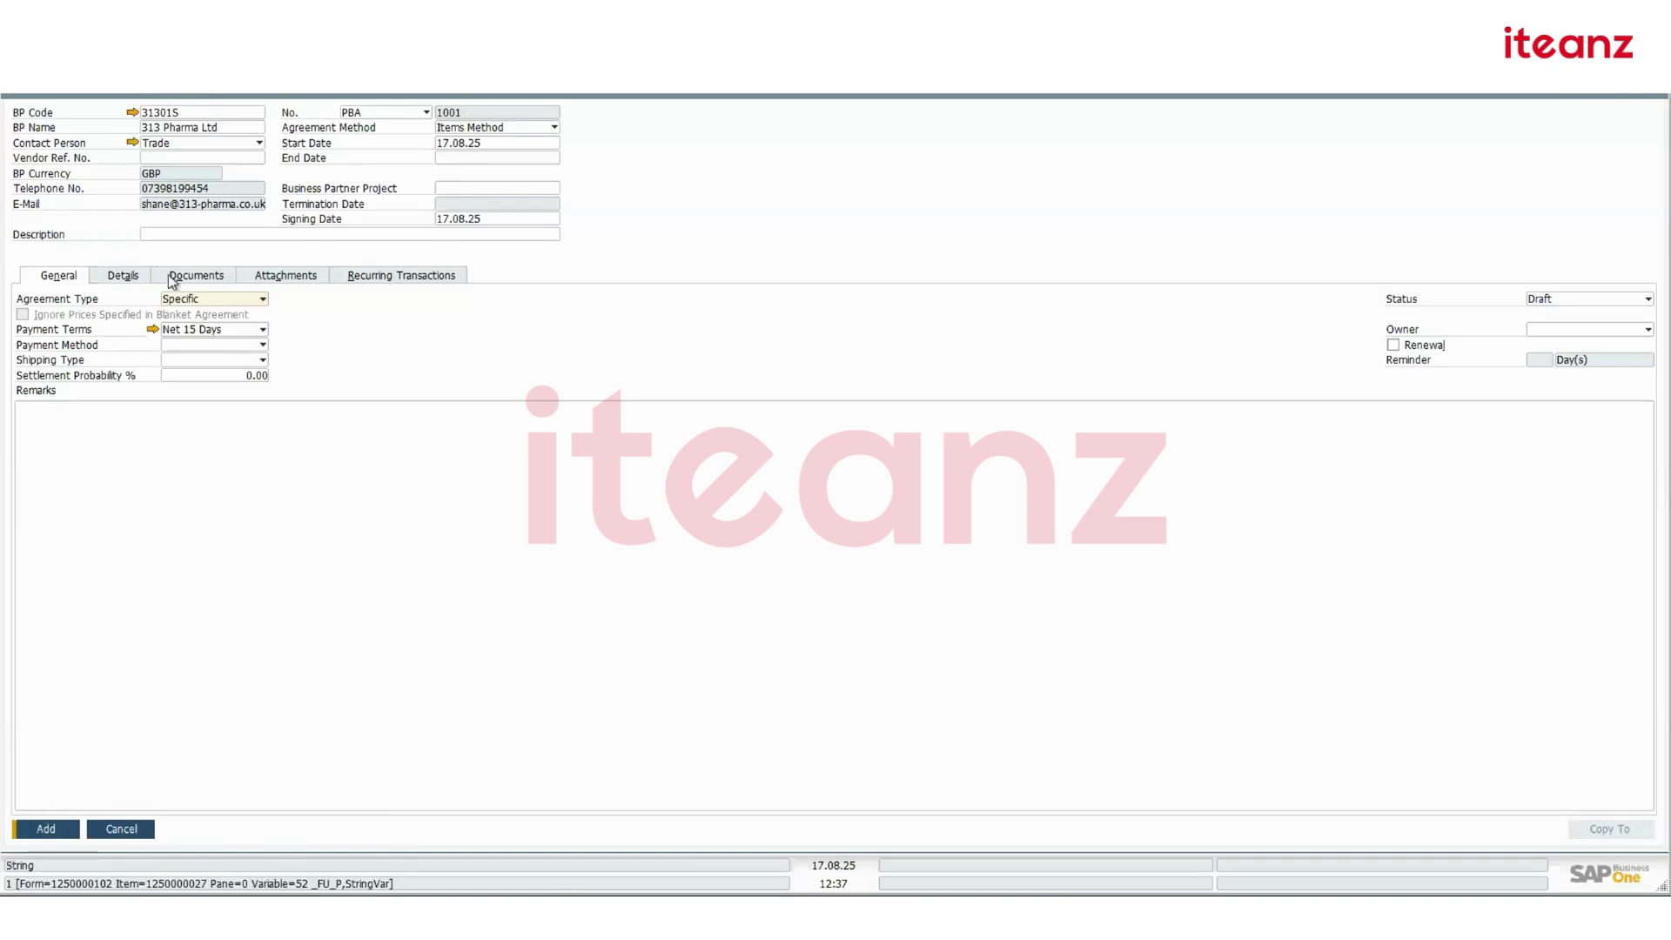
{"action": "left_click", "coordinate": [132, 274]}
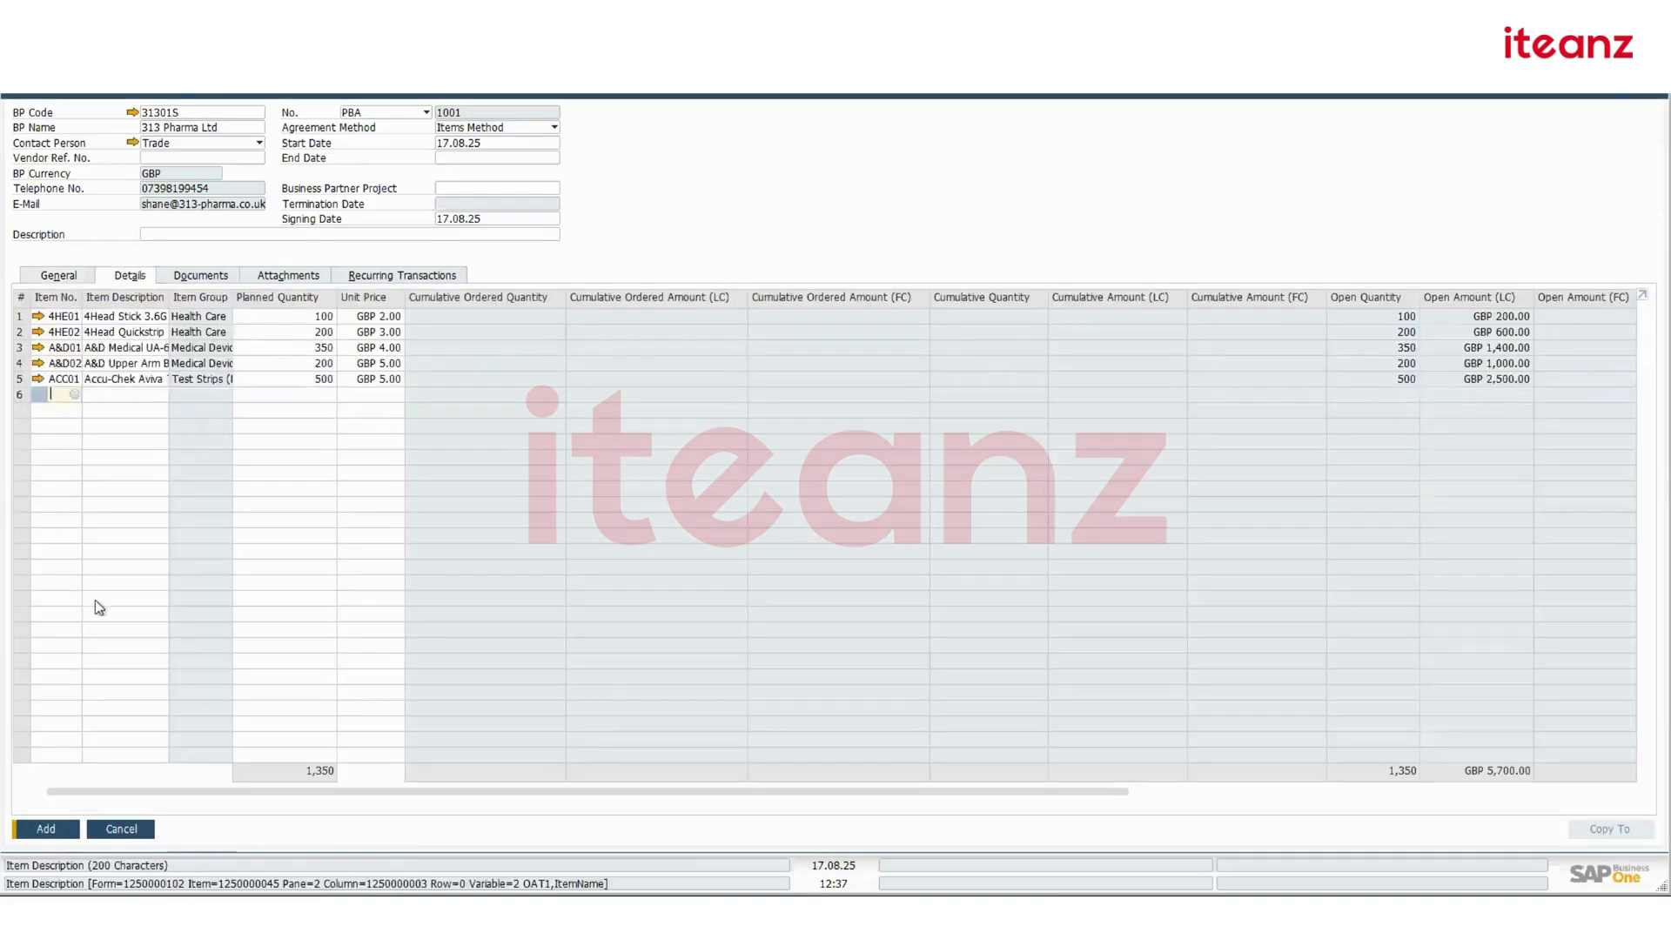
Try to add the blanket agreement, and set its end date to 31.08.25
{"action": "left_click", "coordinate": [40, 830]}
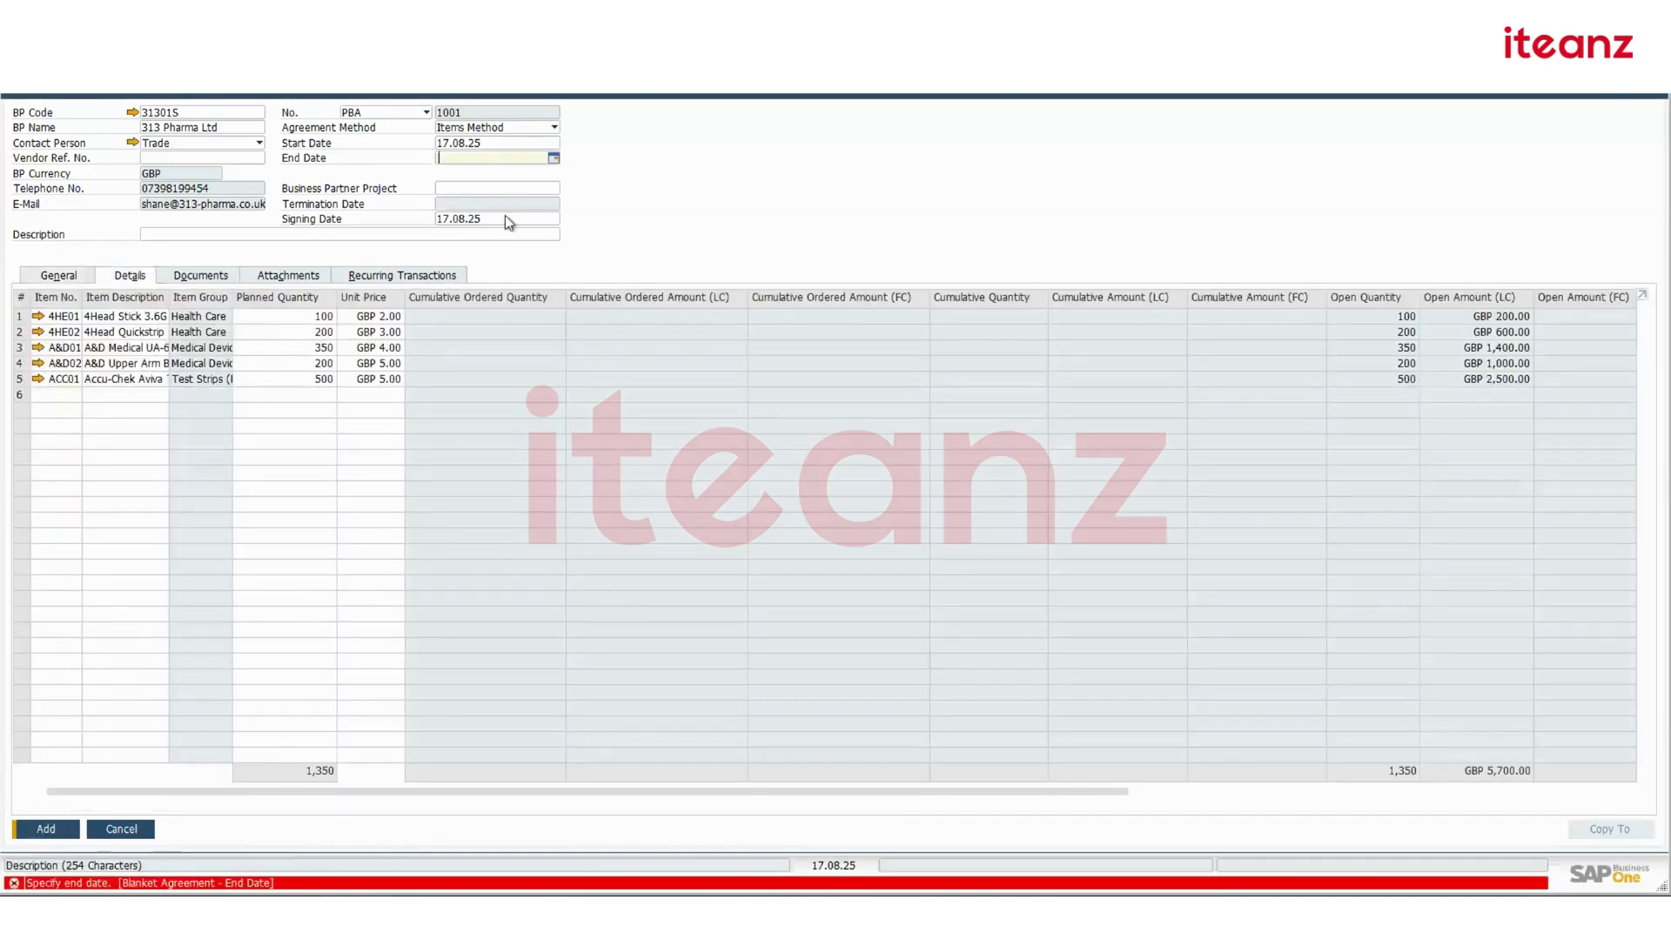
{"action": "left_click", "coordinate": [553, 160]}
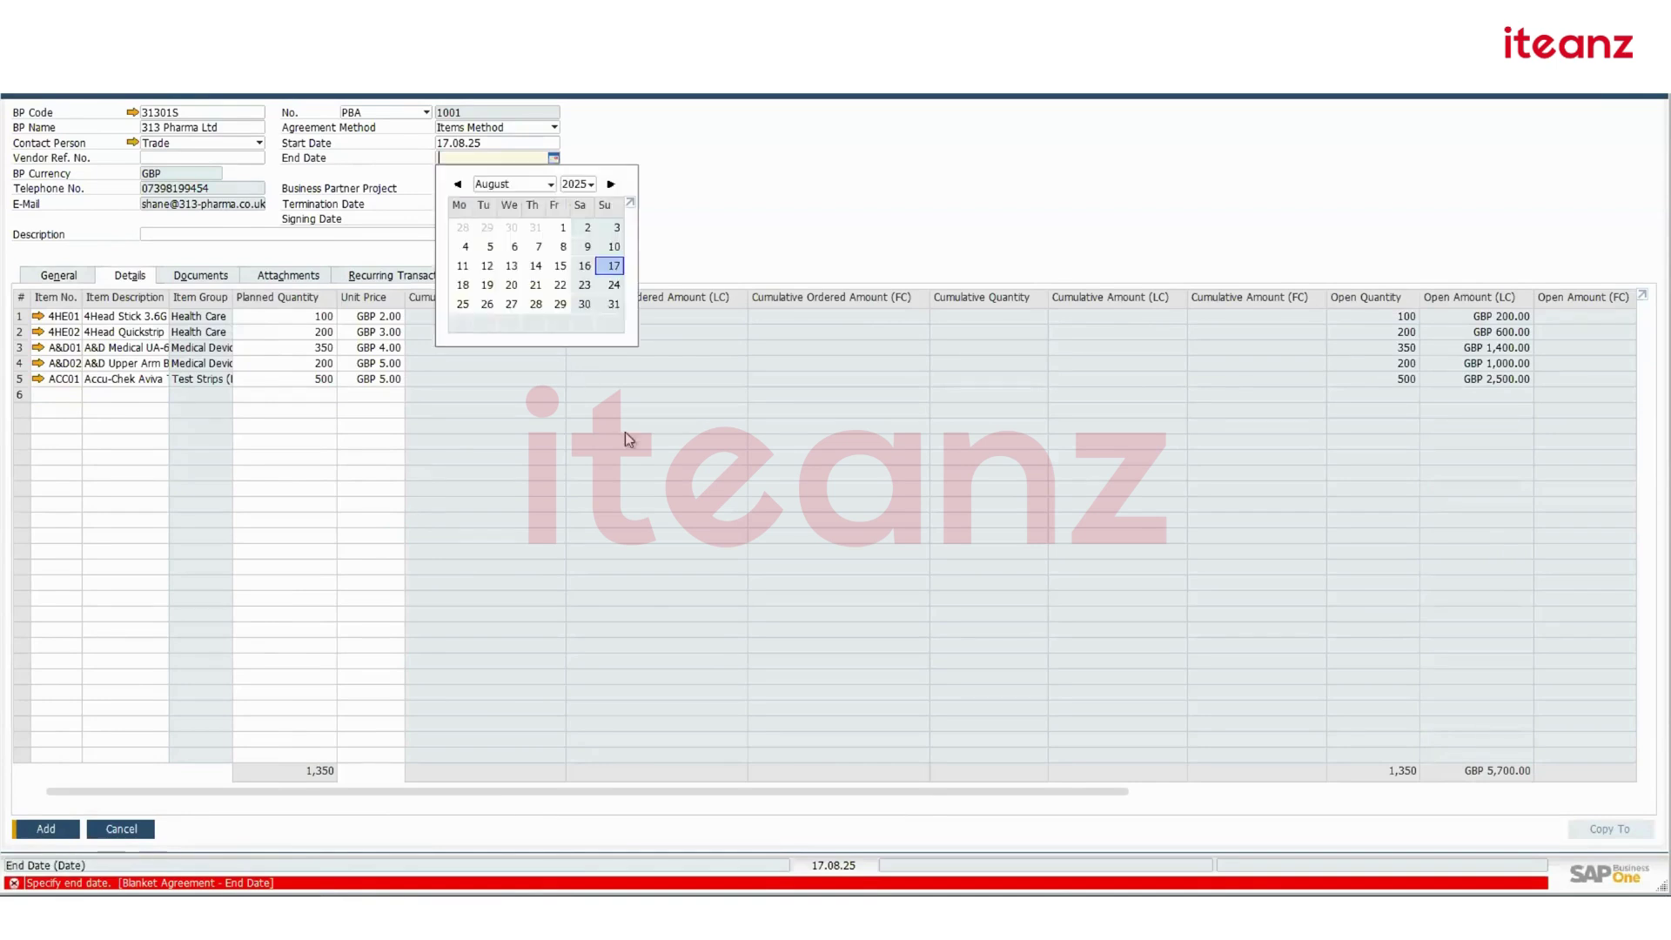
{"action": "left_click", "coordinate": [614, 305]}
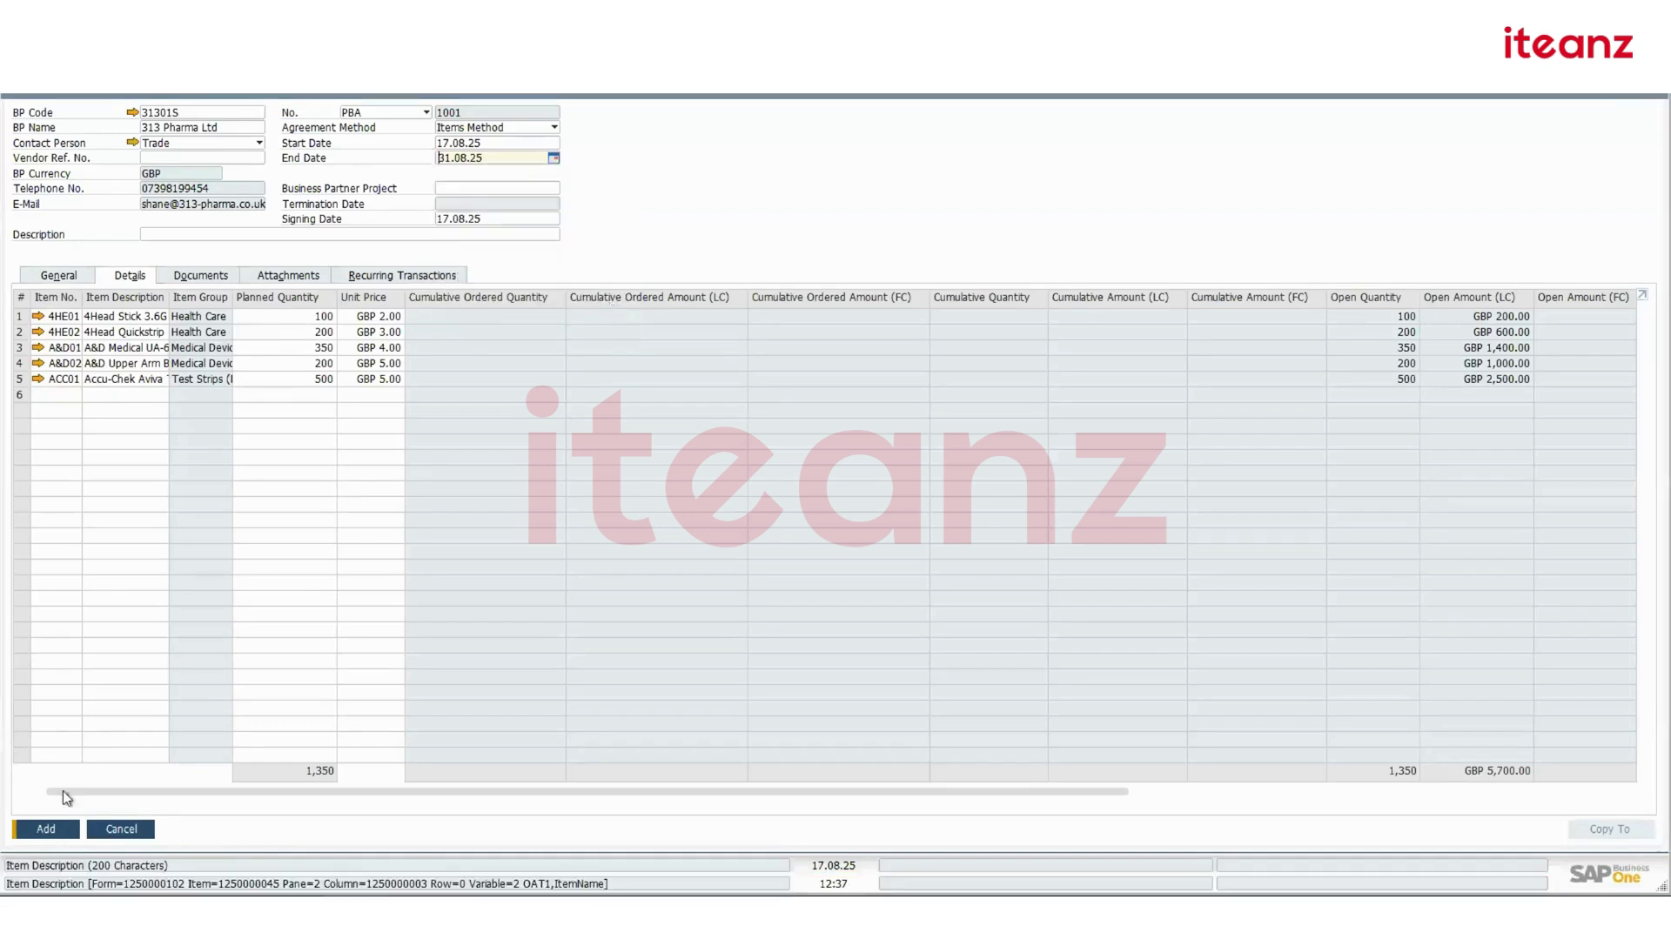
Add the blanket agreement, agreeing to continue for all lines that contain no details
{"action": "left_click", "coordinate": [61, 825]}
{"action": "left_click", "coordinate": [619, 500]}
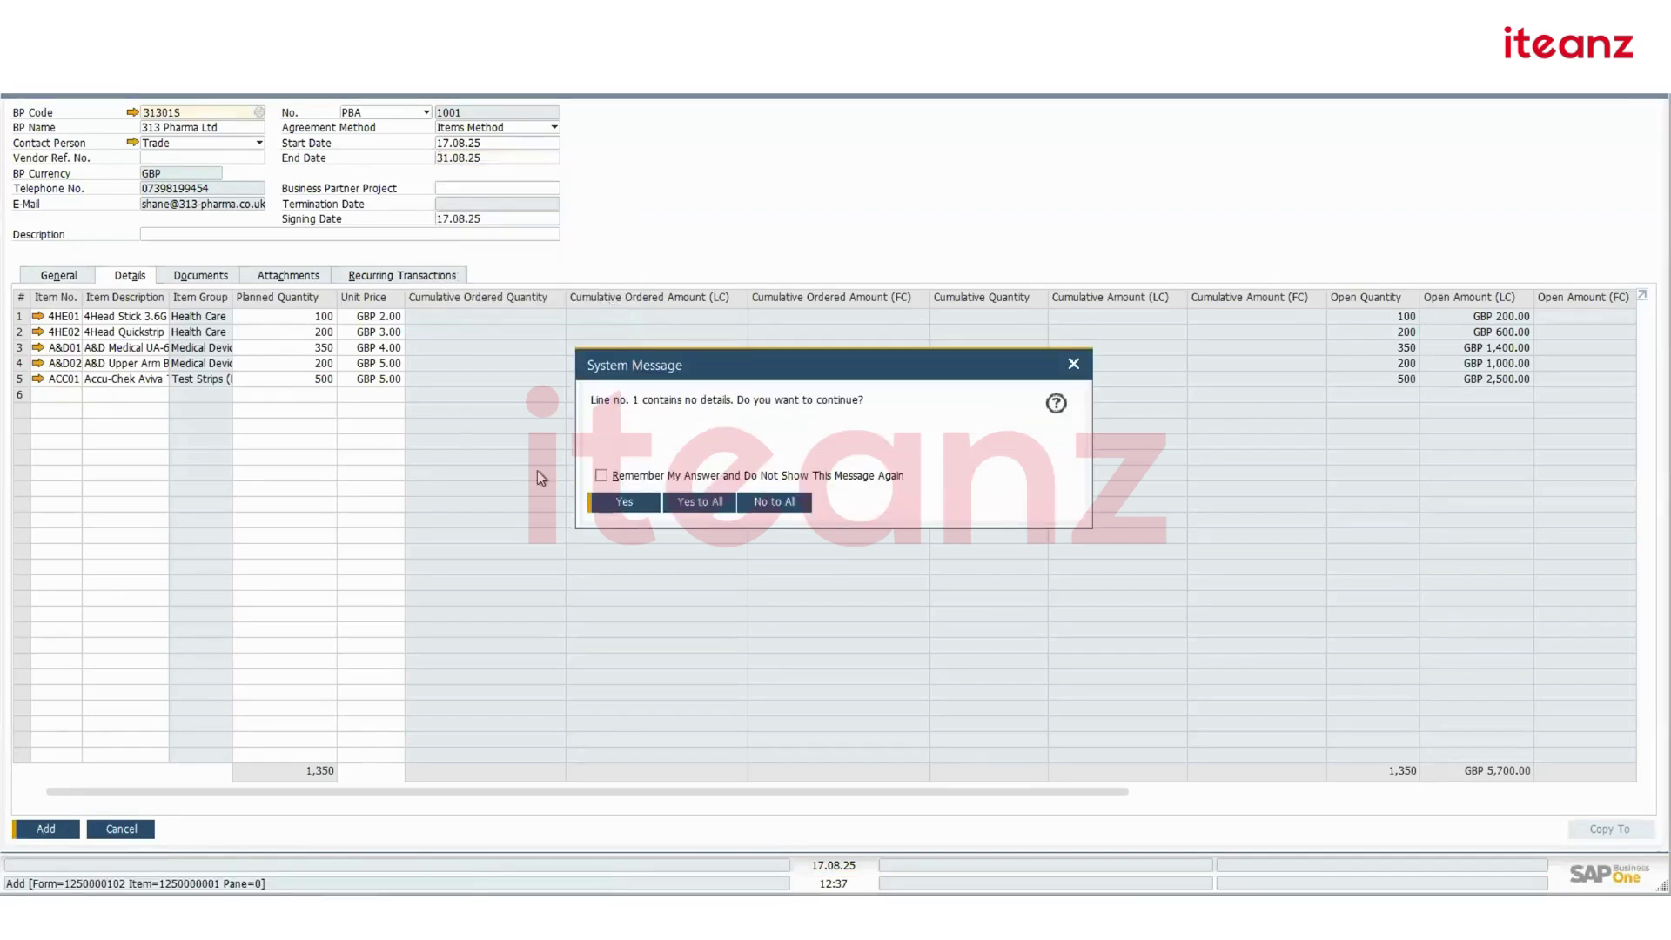
{"action": "left_click", "coordinate": [701, 502]}
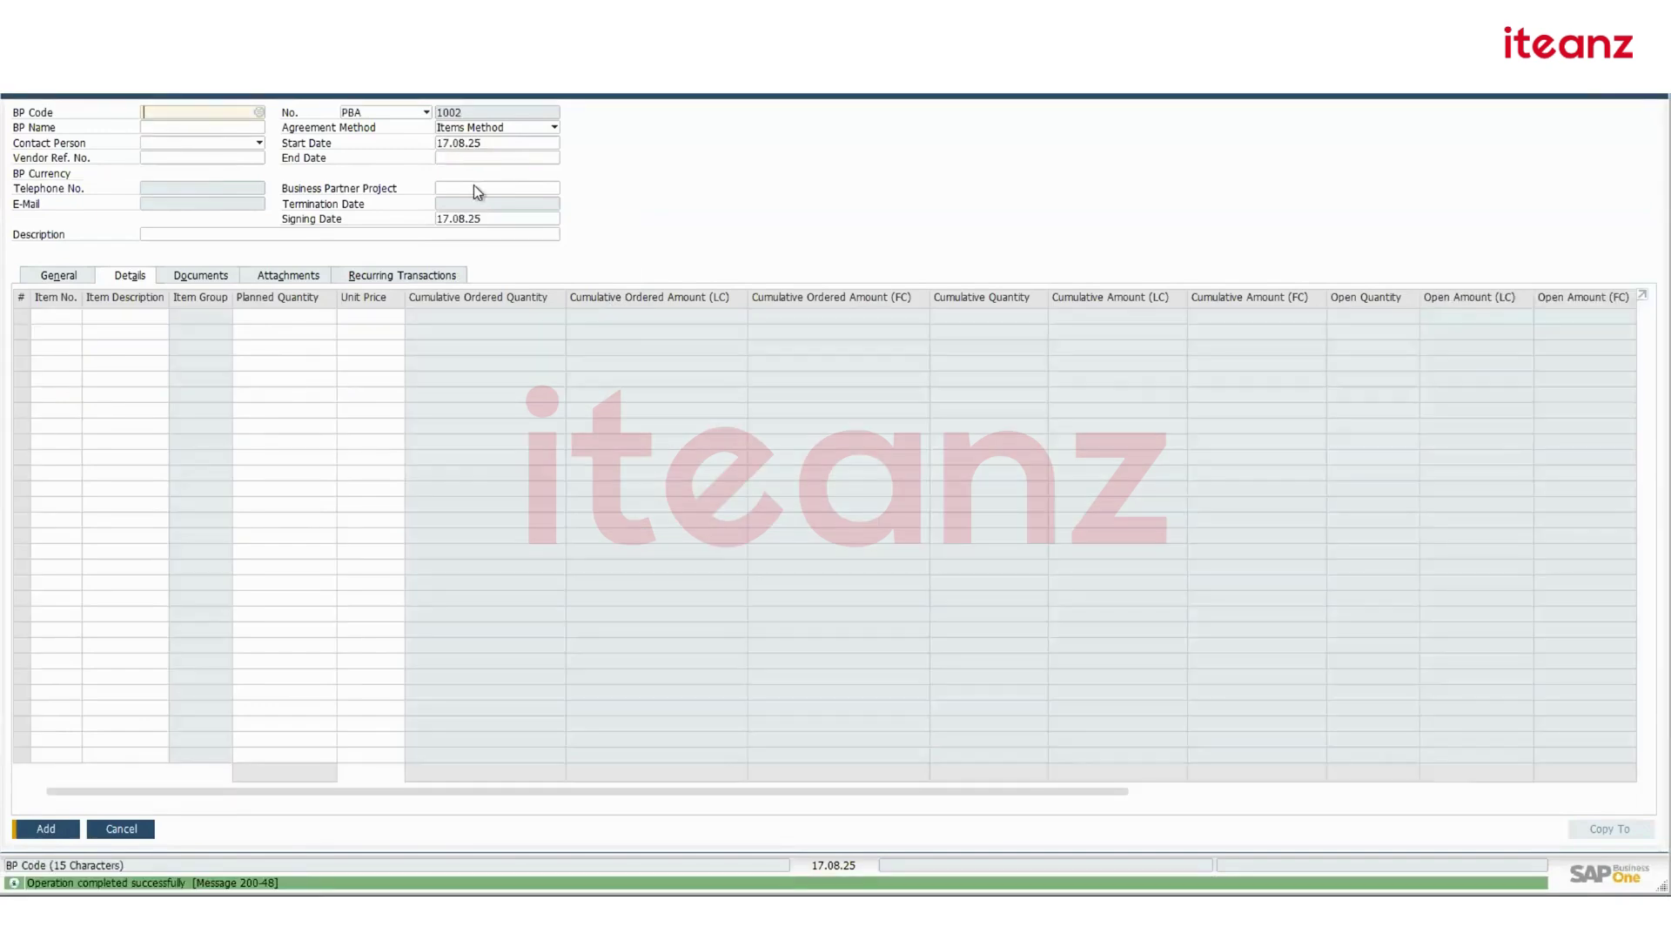
Reopen the last added blanket agreement, set its status to Approved and update it
{"action": "key", "text": "ctrl+Left"}
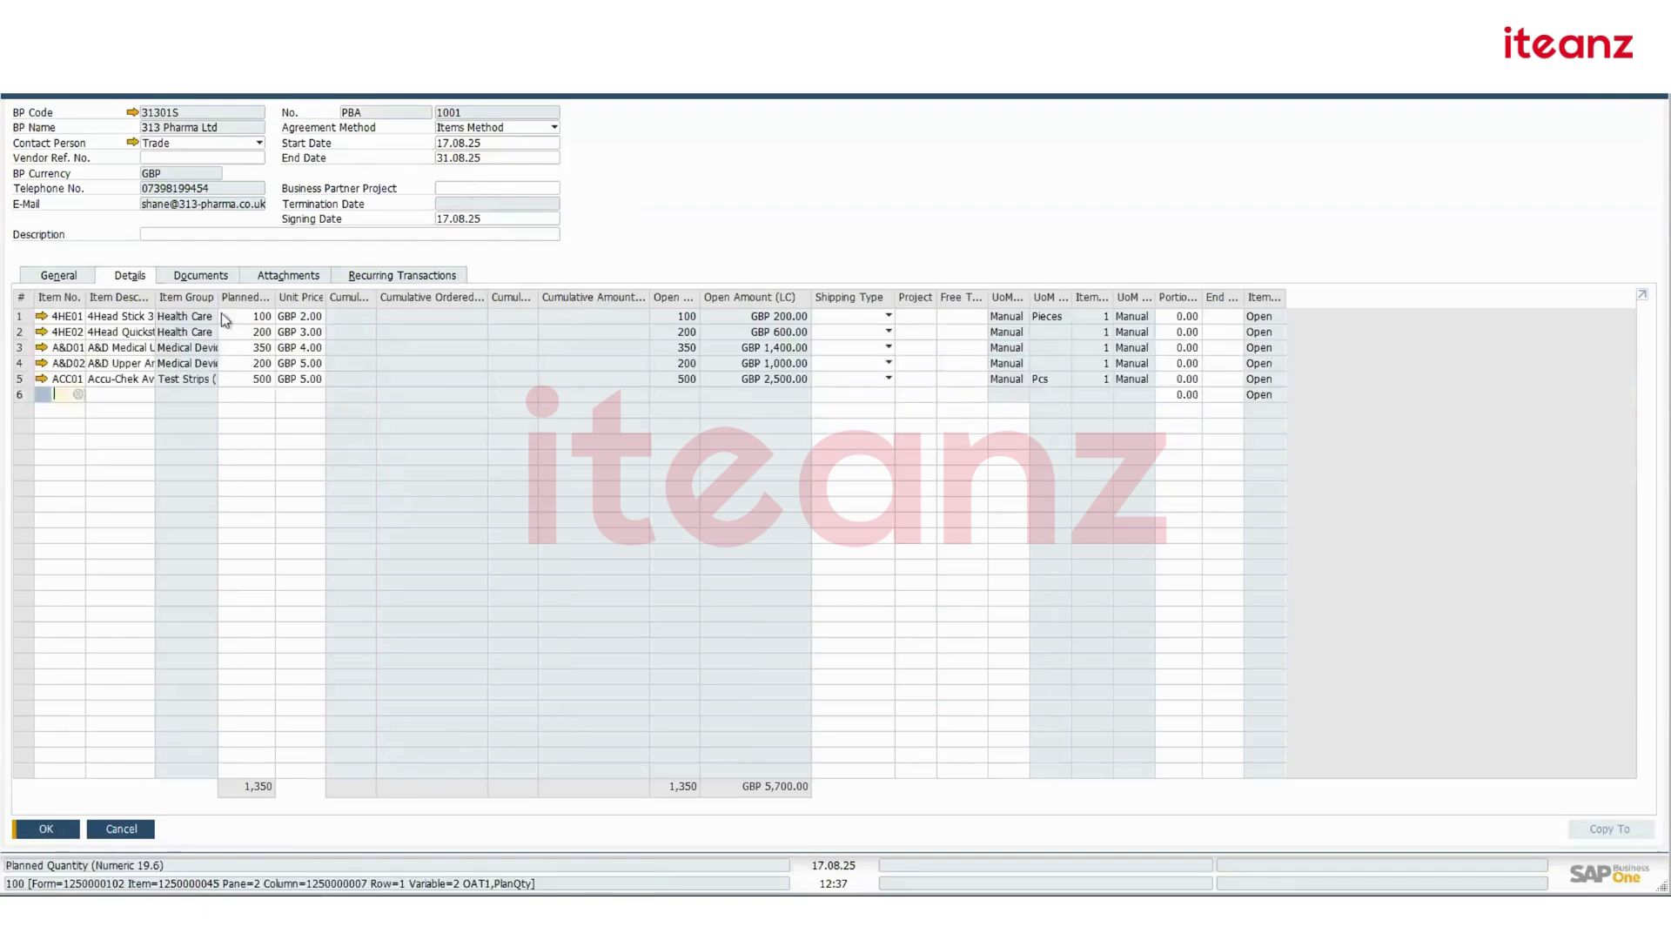
{"action": "left_click", "coordinate": [61, 277]}
{"action": "left_click", "coordinate": [1533, 301]}
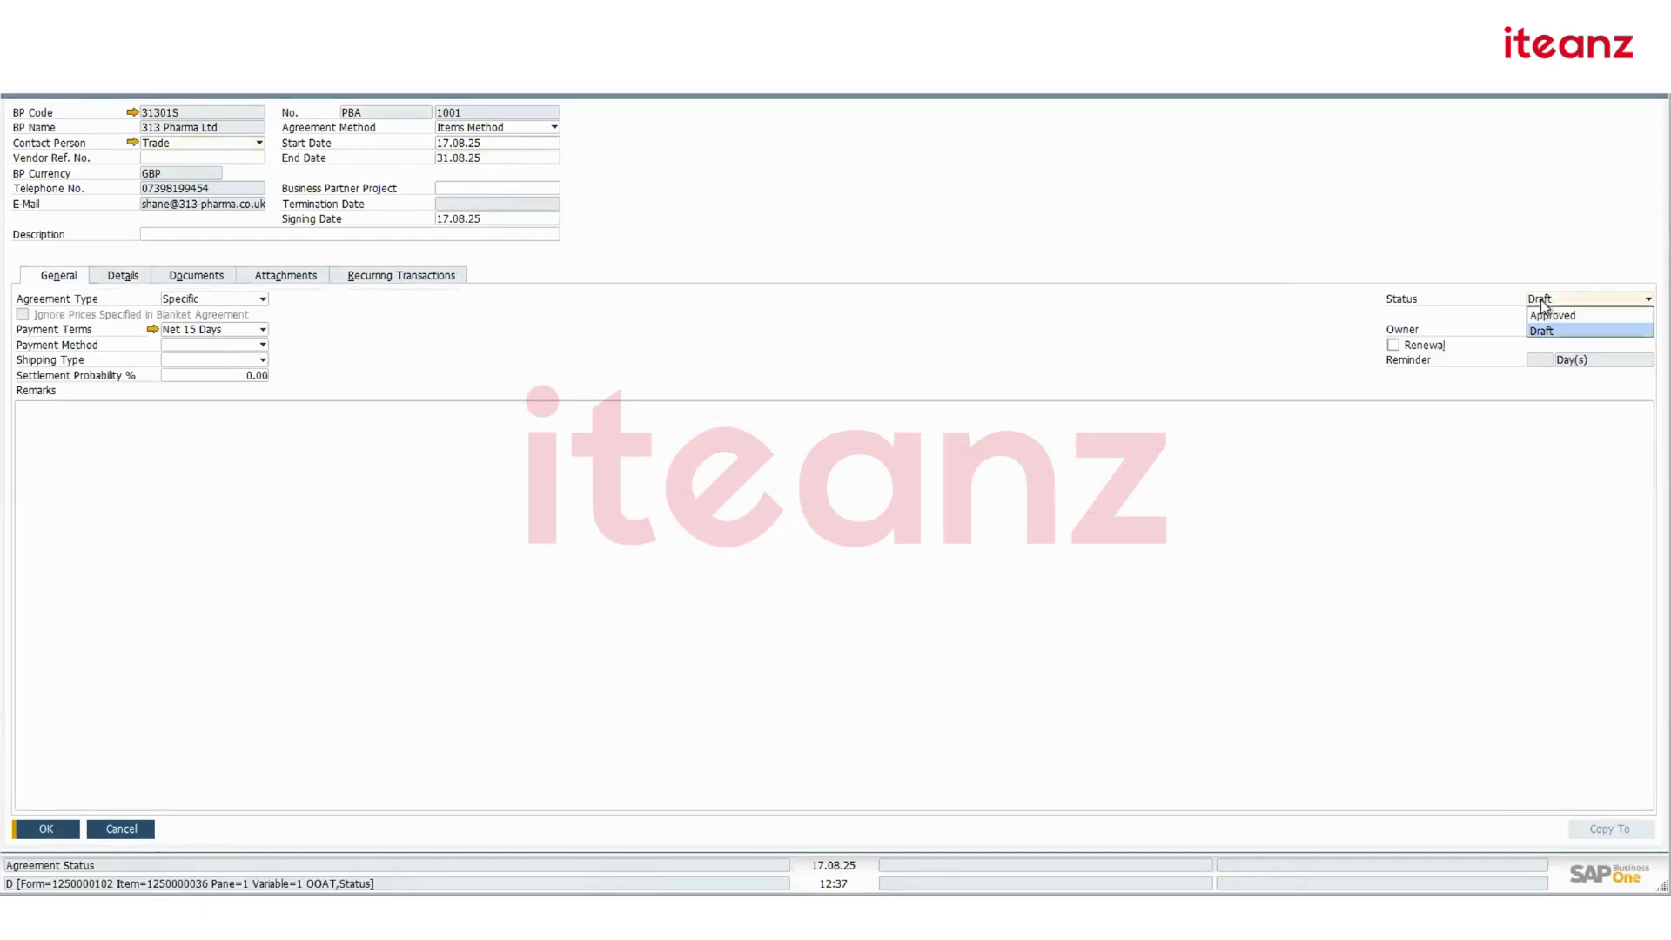
{"action": "left_click", "coordinate": [1549, 315]}
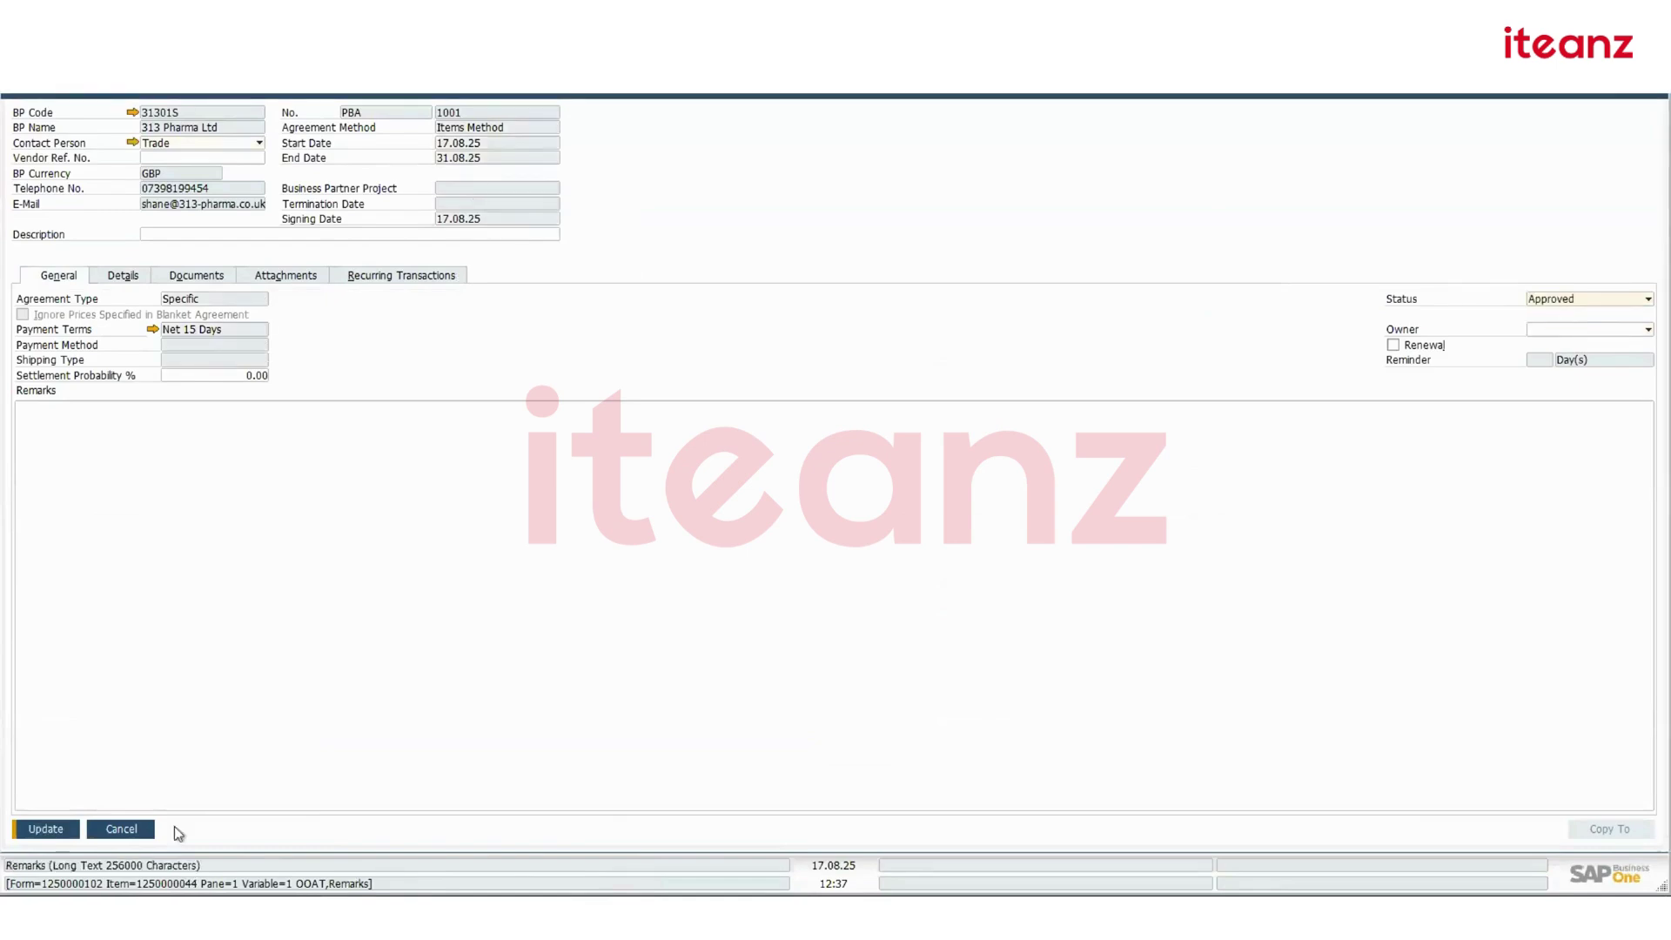
{"action": "left_click", "coordinate": [45, 829]}
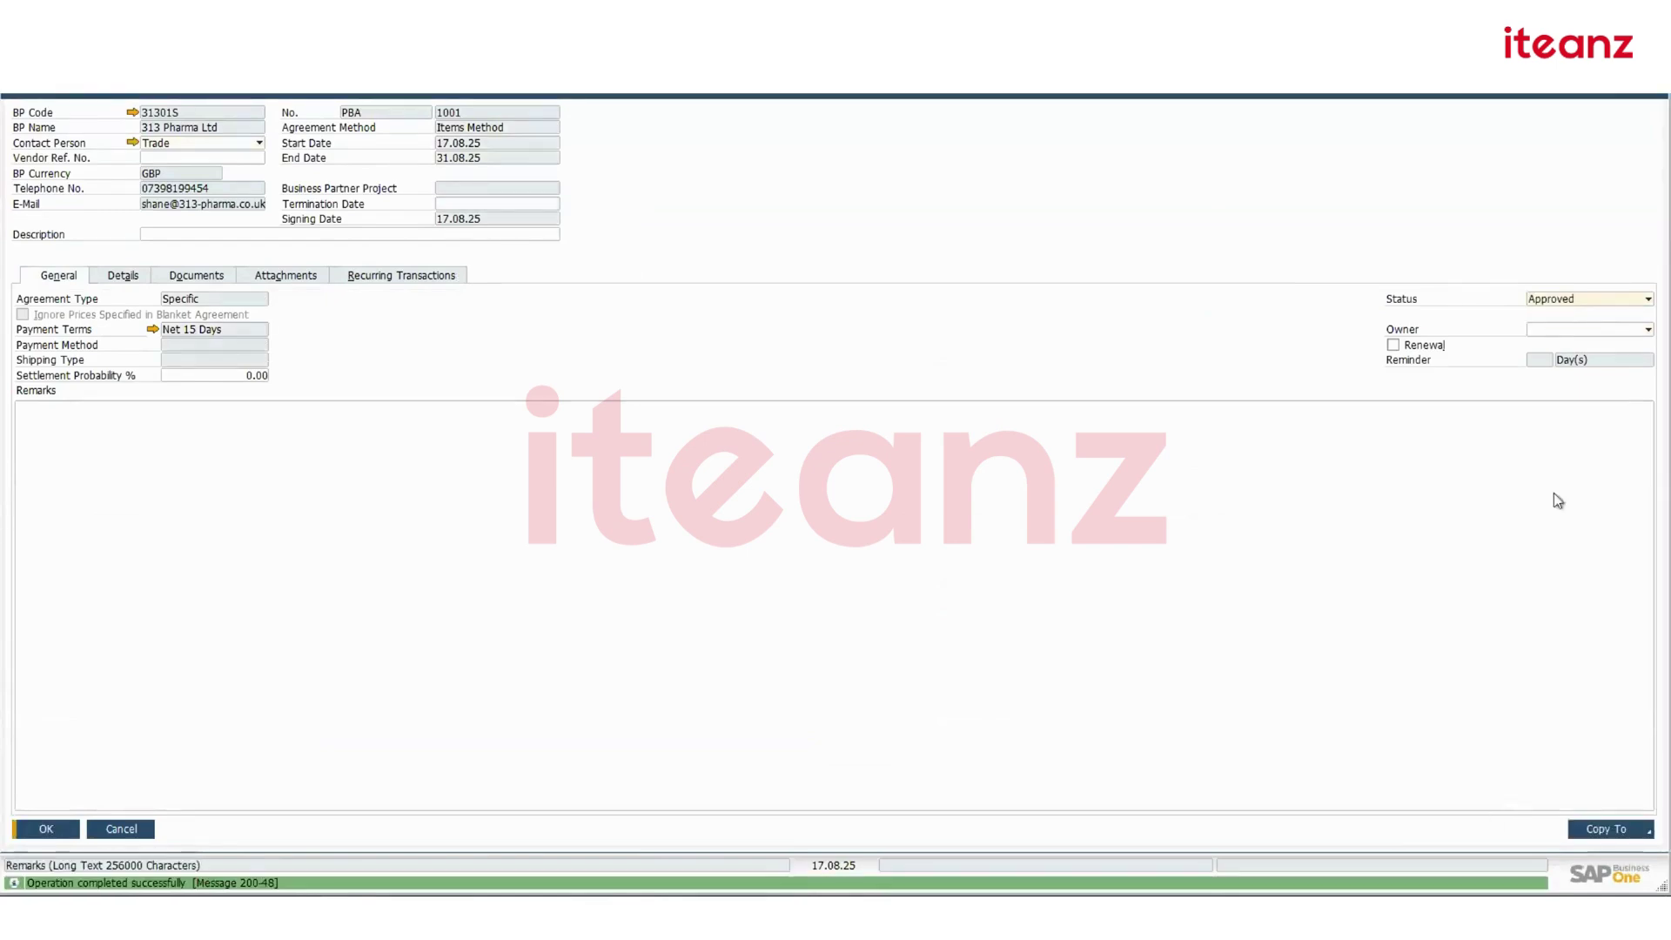
Copy the approved agreement to a purchase order and set the quantities of items 4HE01 and 4HE02 to 50 and 100
{"action": "left_click", "coordinate": [1608, 831]}
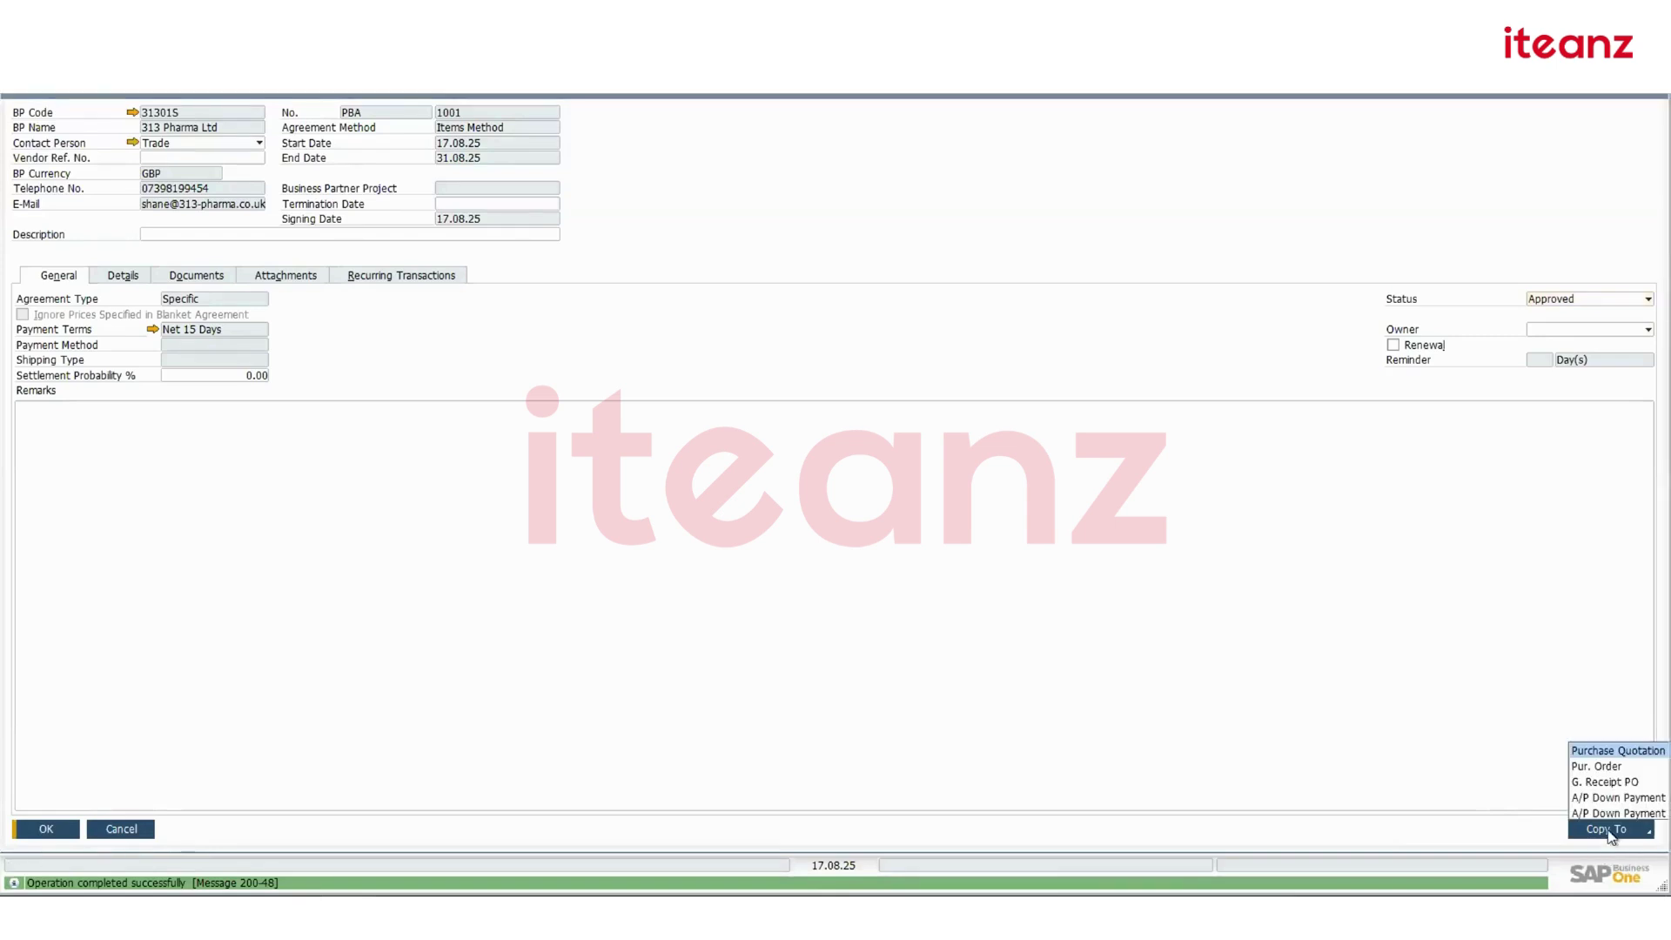
{"action": "left_click", "coordinate": [1617, 769]}
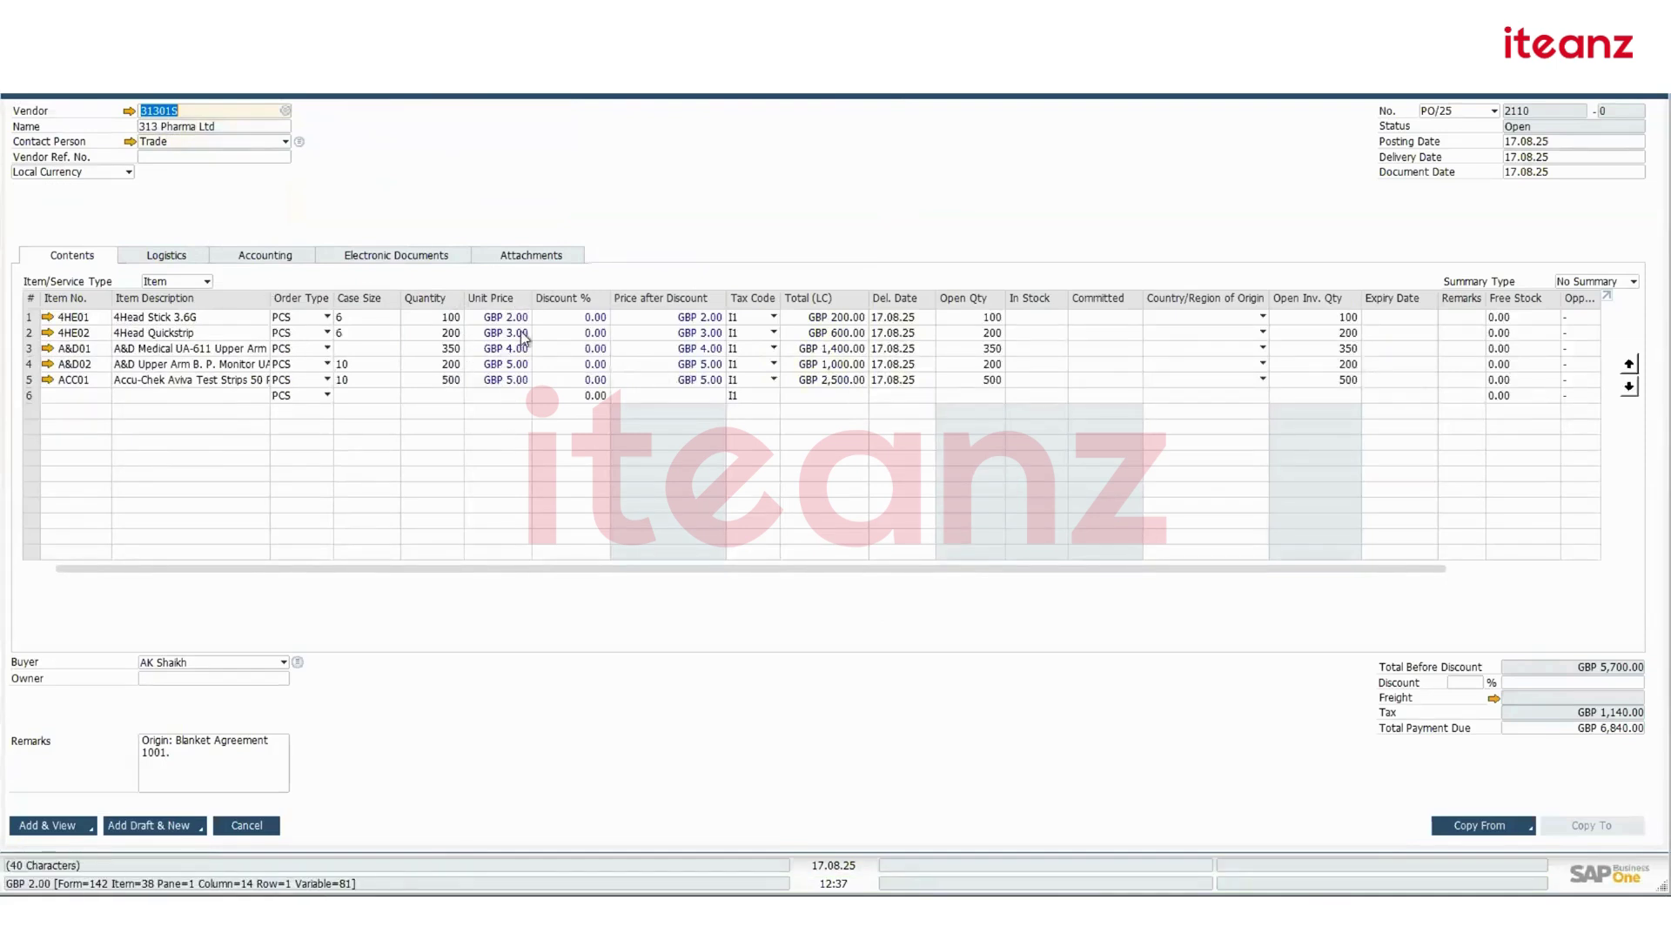
{"action": "left_click", "coordinate": [444, 316]}
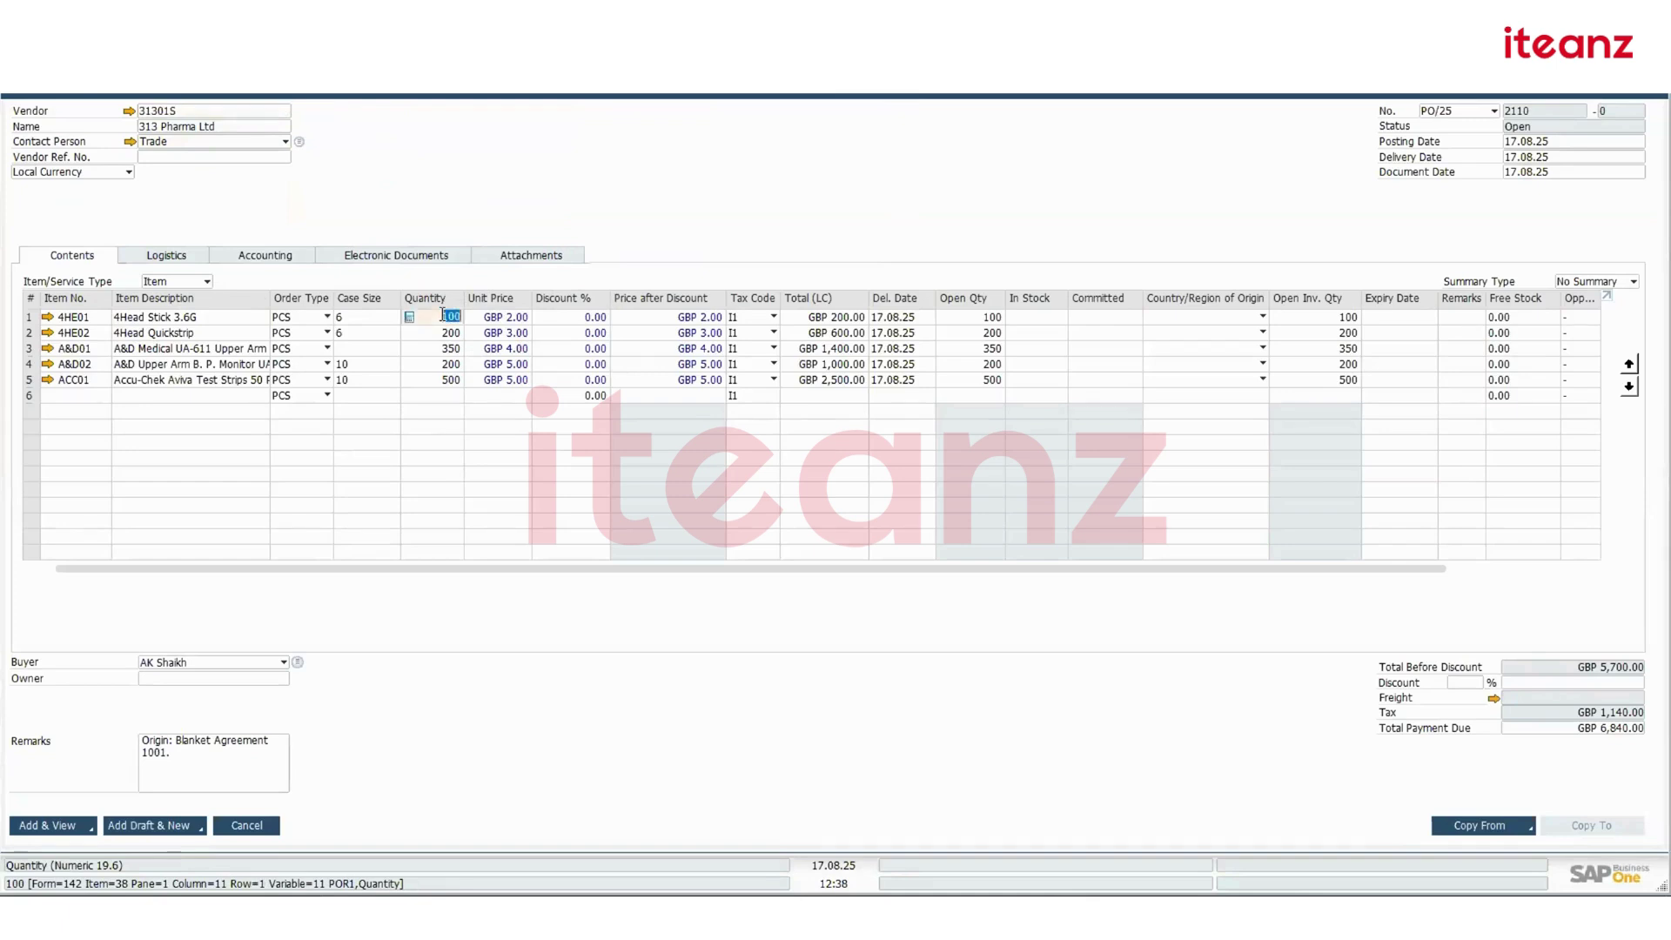
{"action": "type", "text": "50"}
{"action": "key", "text": "Tab"}
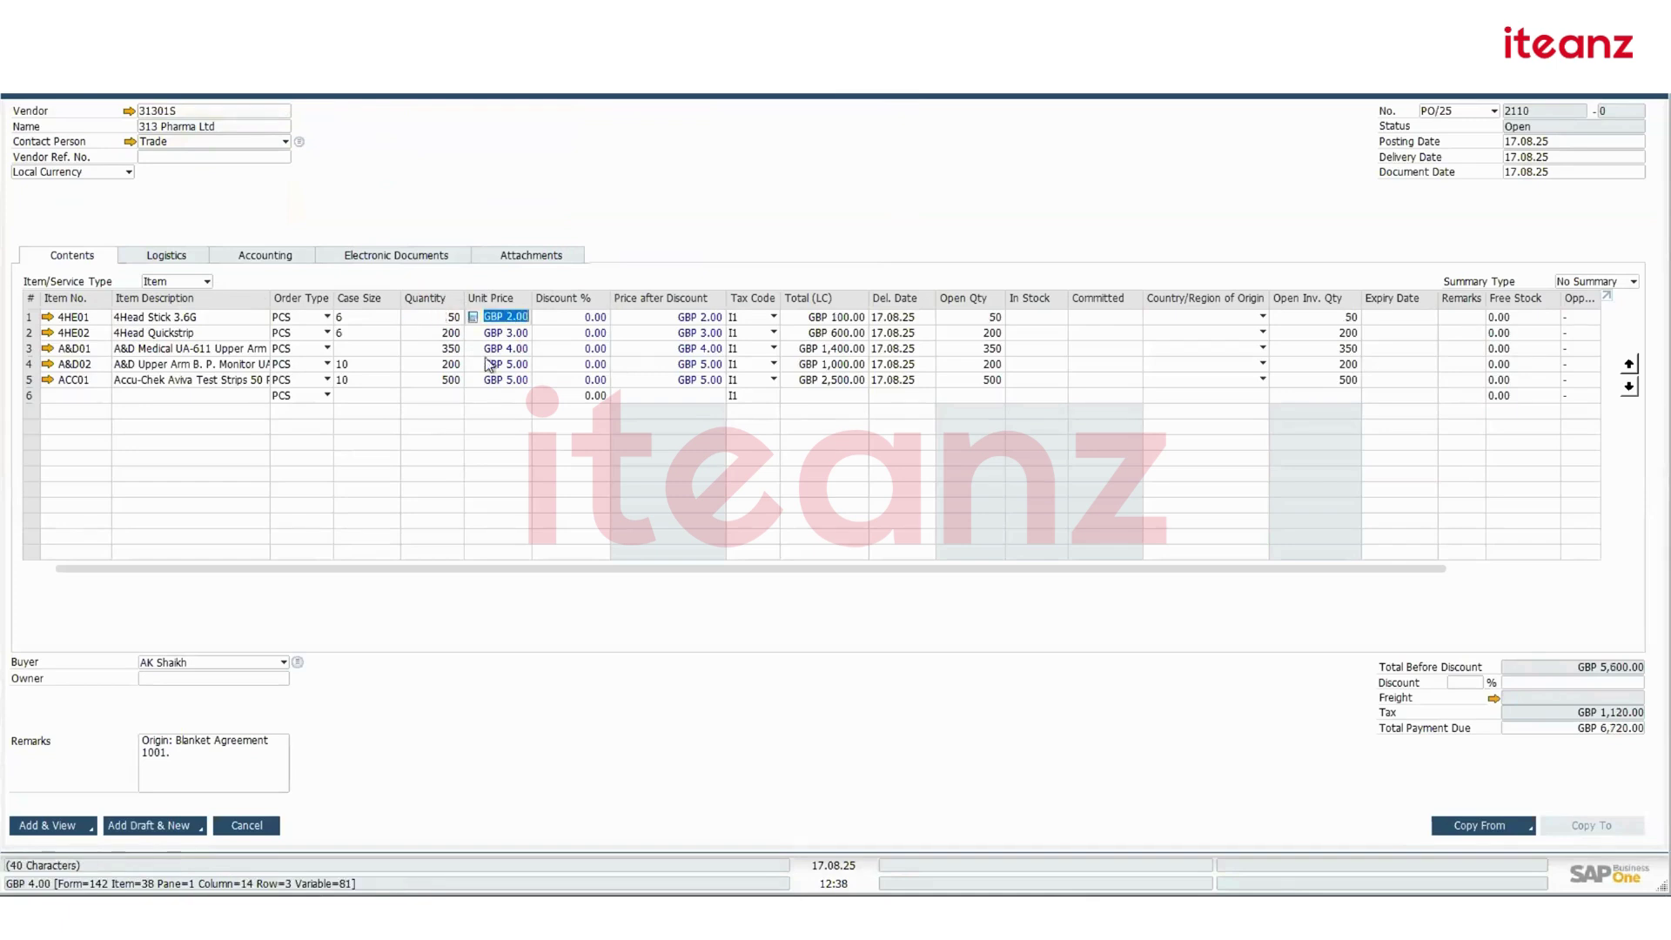
{"action": "left_click", "coordinate": [452, 334]}
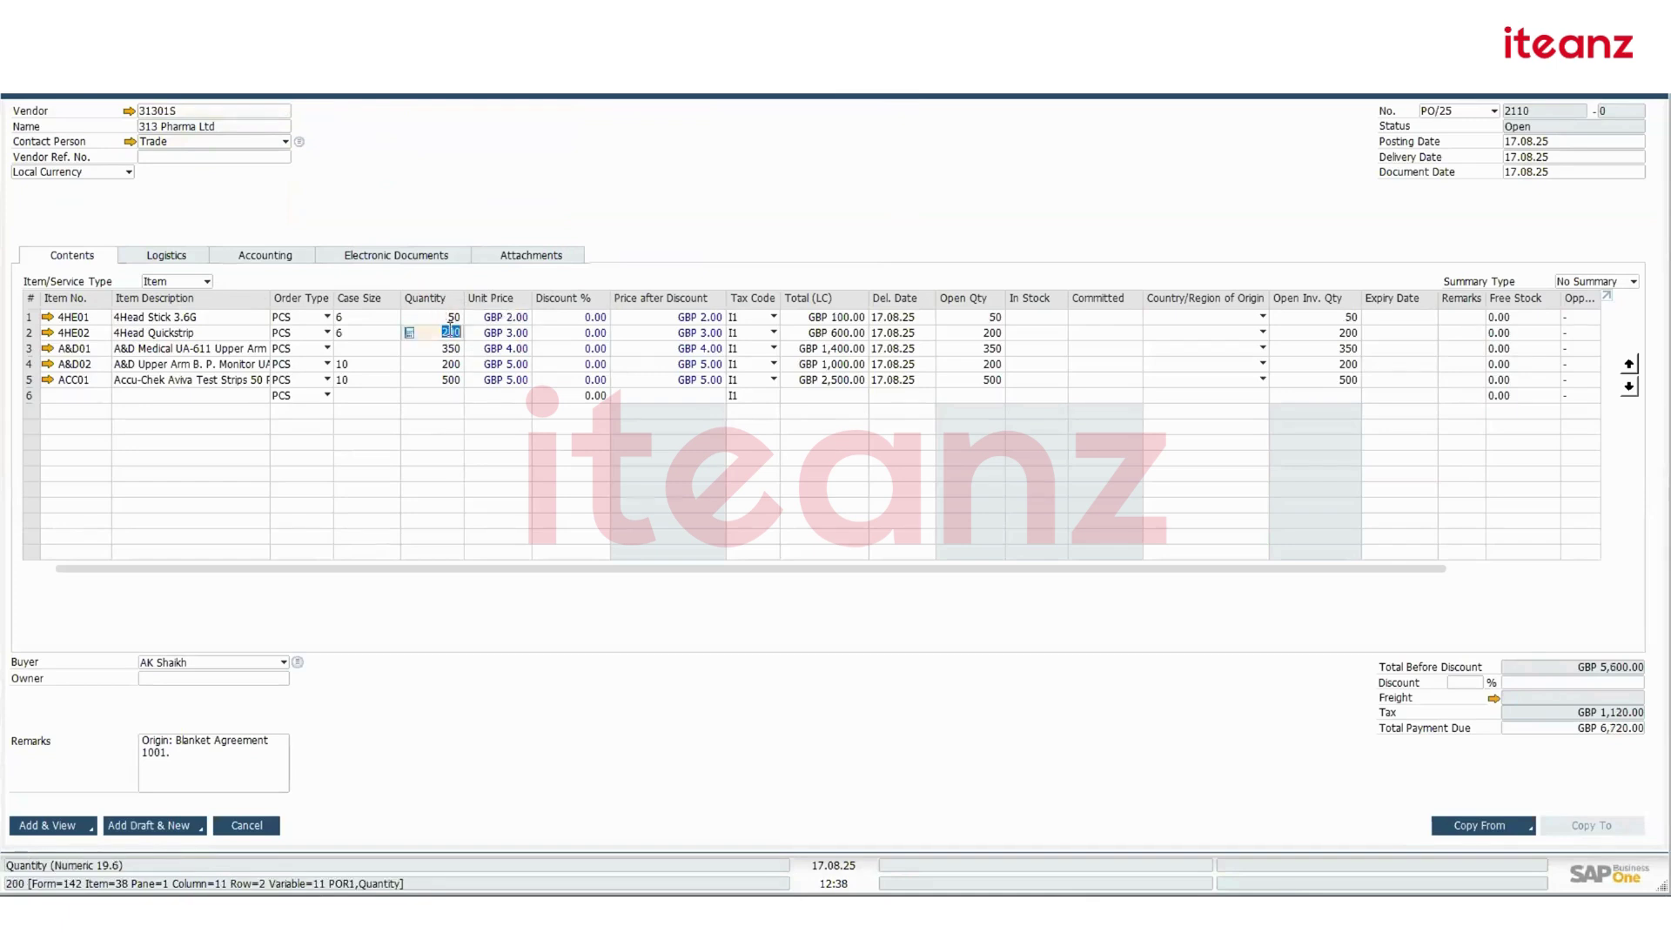
{"action": "type", "text": "100"}
{"action": "key", "text": "Tab"}
Set the purchase order quantities of items A&D01 and A&D02 to 200 and 150
{"action": "left_click", "coordinate": [449, 349]}
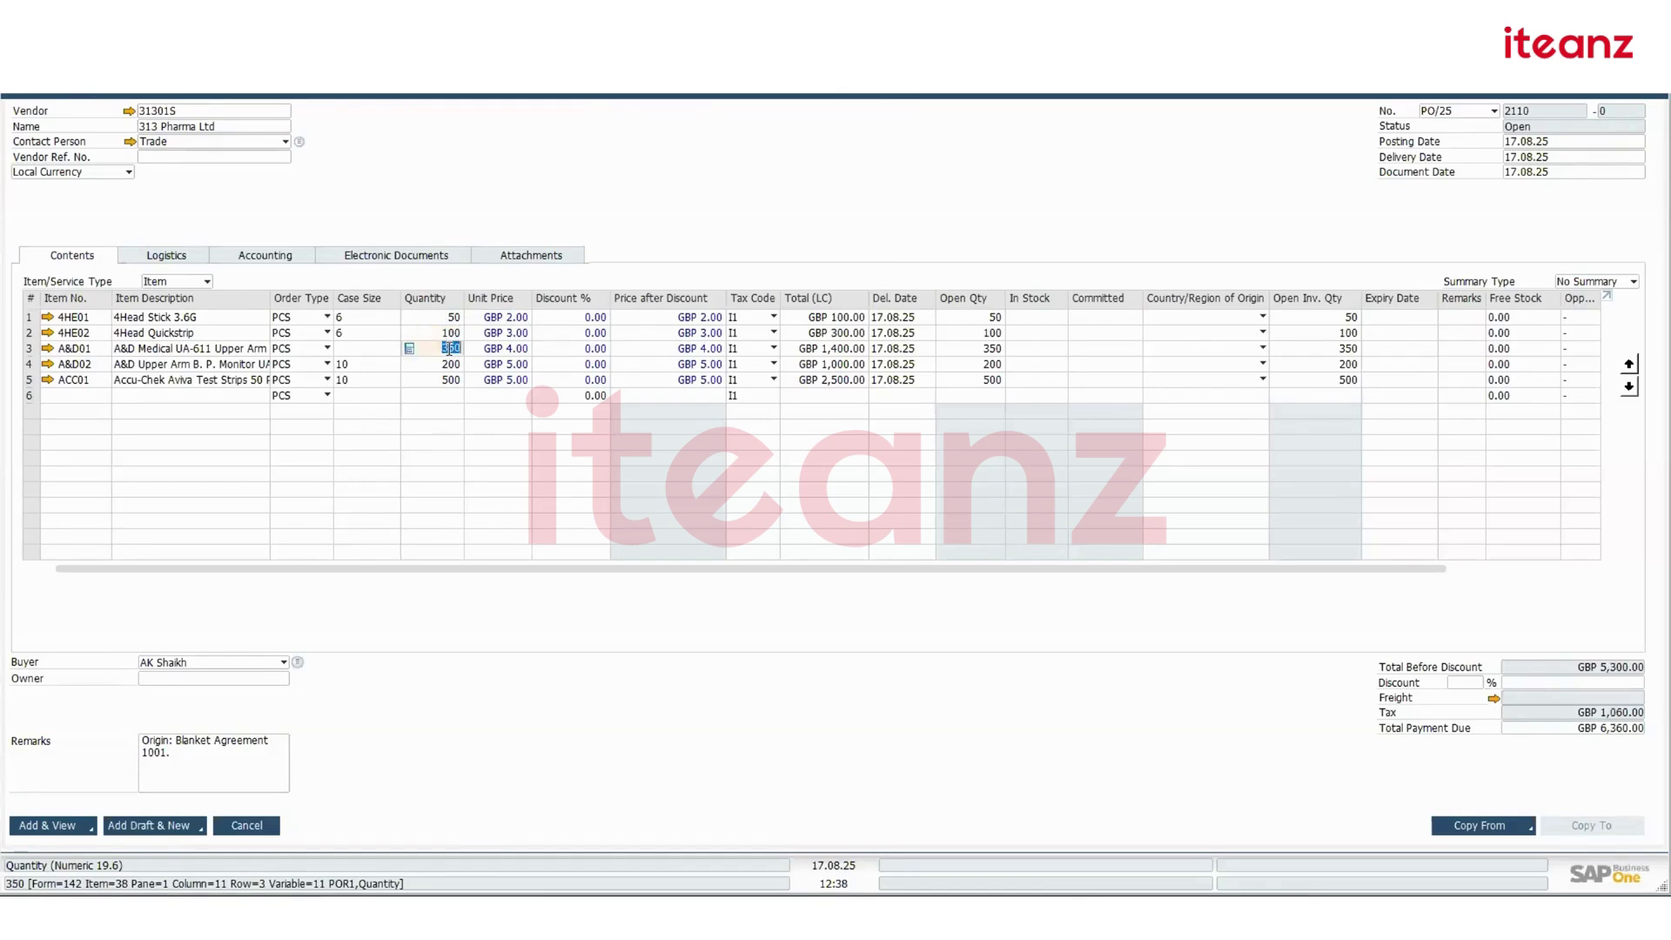
{"action": "type", "text": "200"}
{"action": "key", "text": "Tab"}
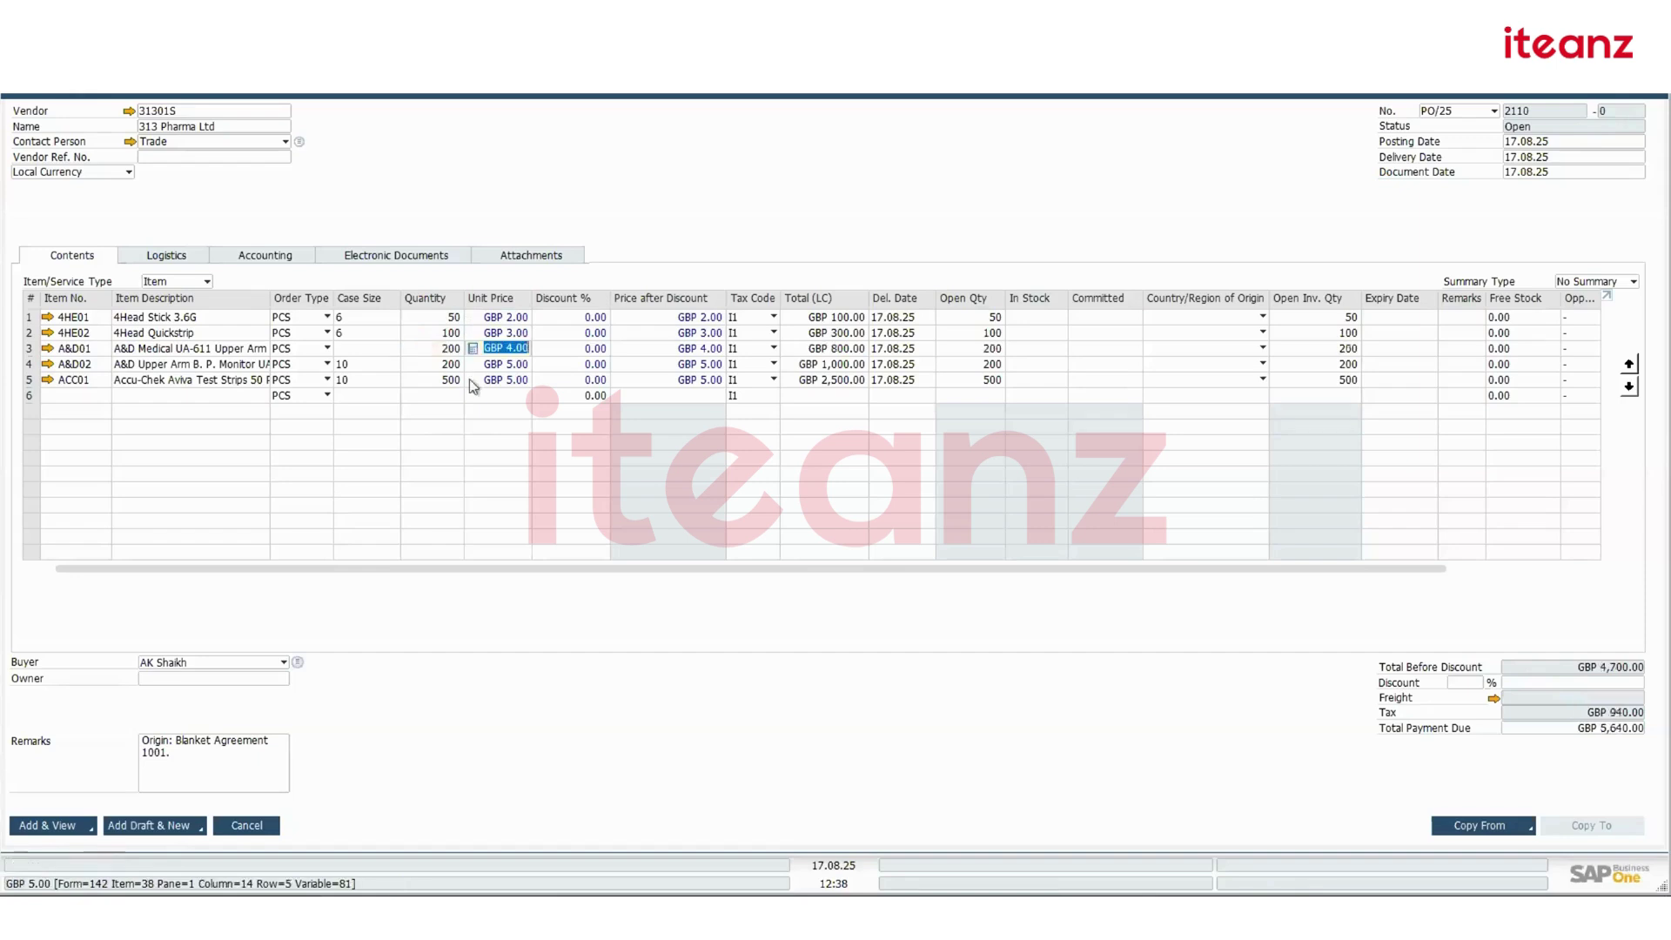
{"action": "left_click", "coordinate": [448, 364]}
{"action": "type", "text": "150"}
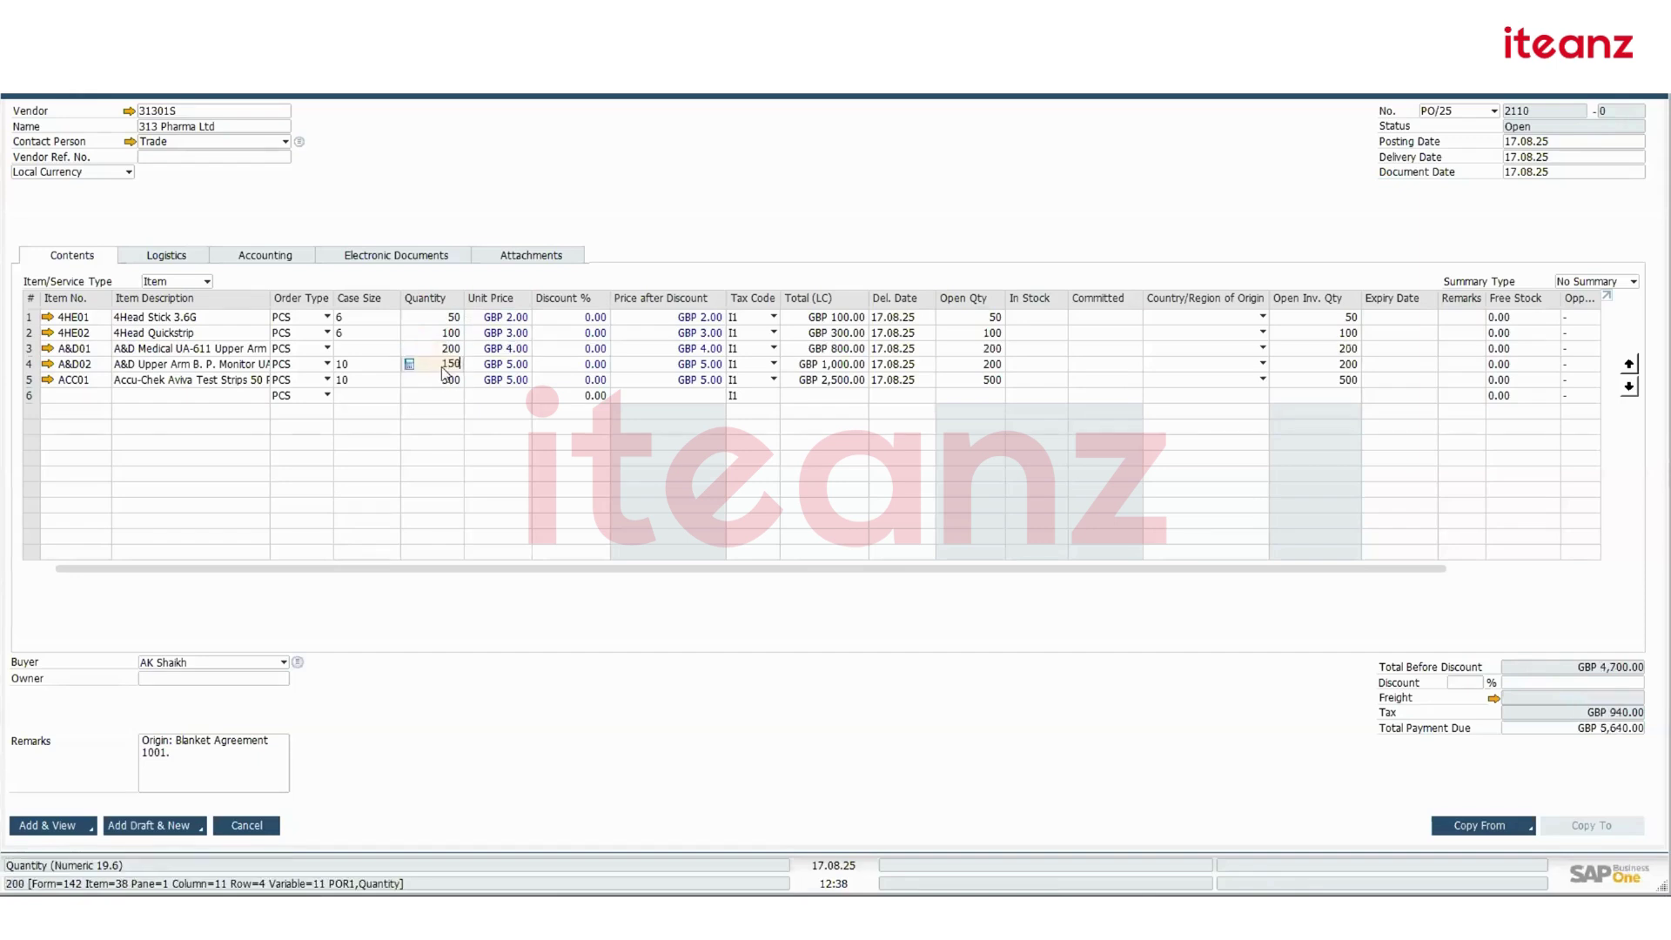
{"action": "key", "text": "Tab"}
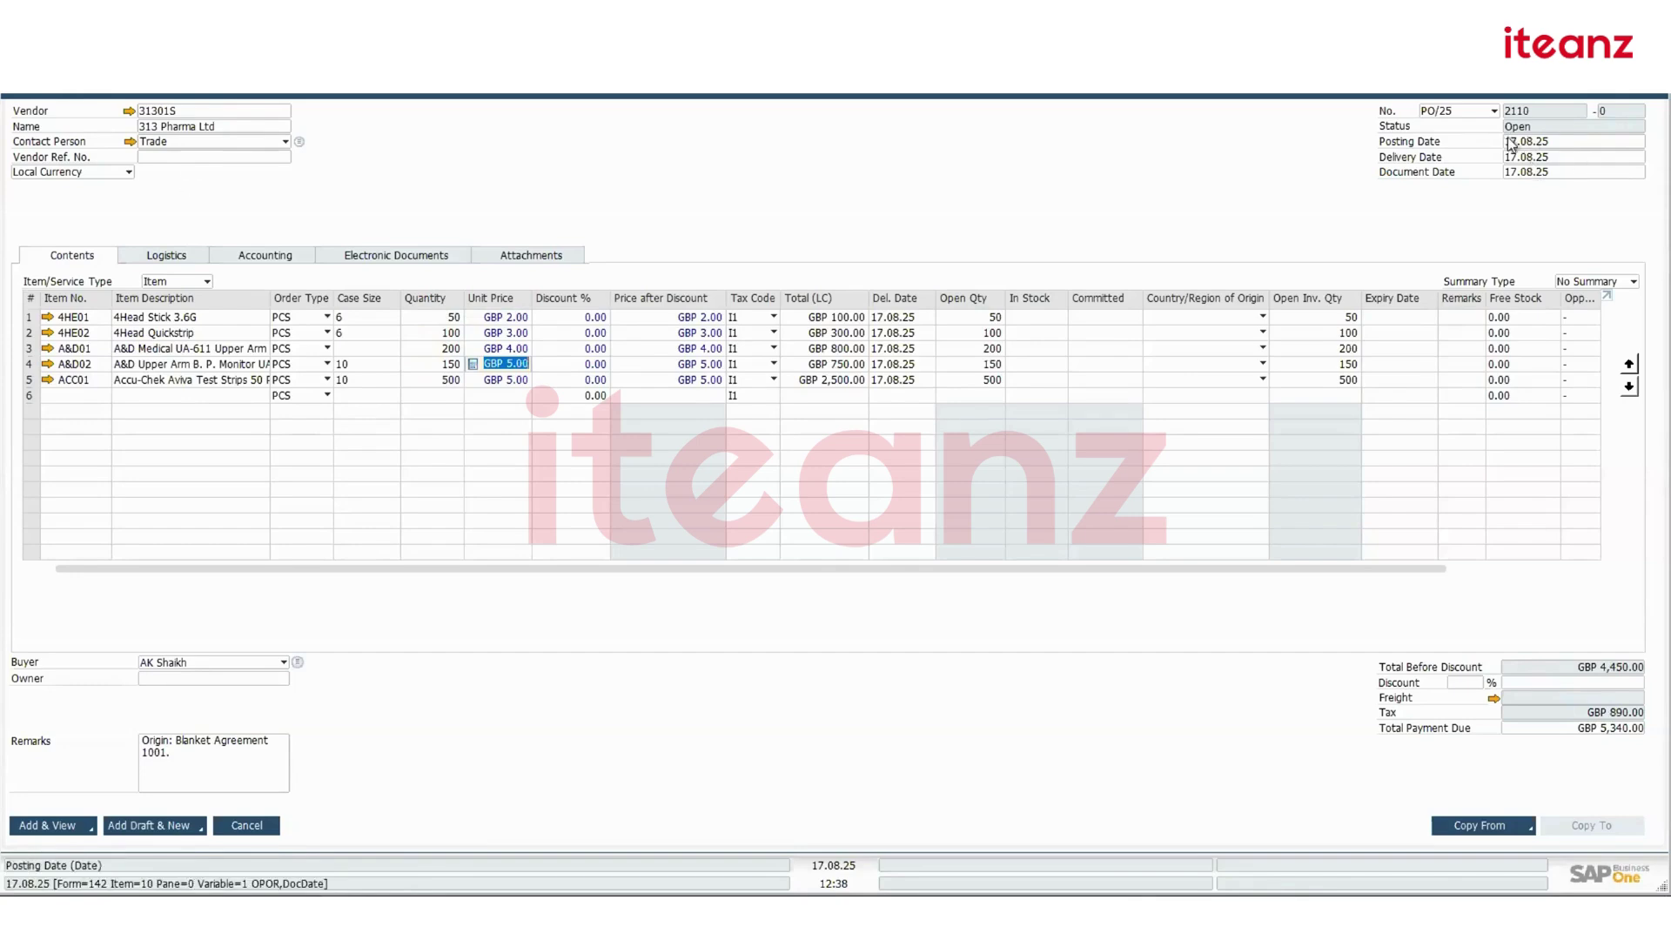
Set the purchase order's delivery date to 31.08.25 and check the first item's tax code, keeping I1
{"action": "left_click", "coordinate": [1563, 158]}
{"action": "left_click", "coordinate": [1639, 158]}
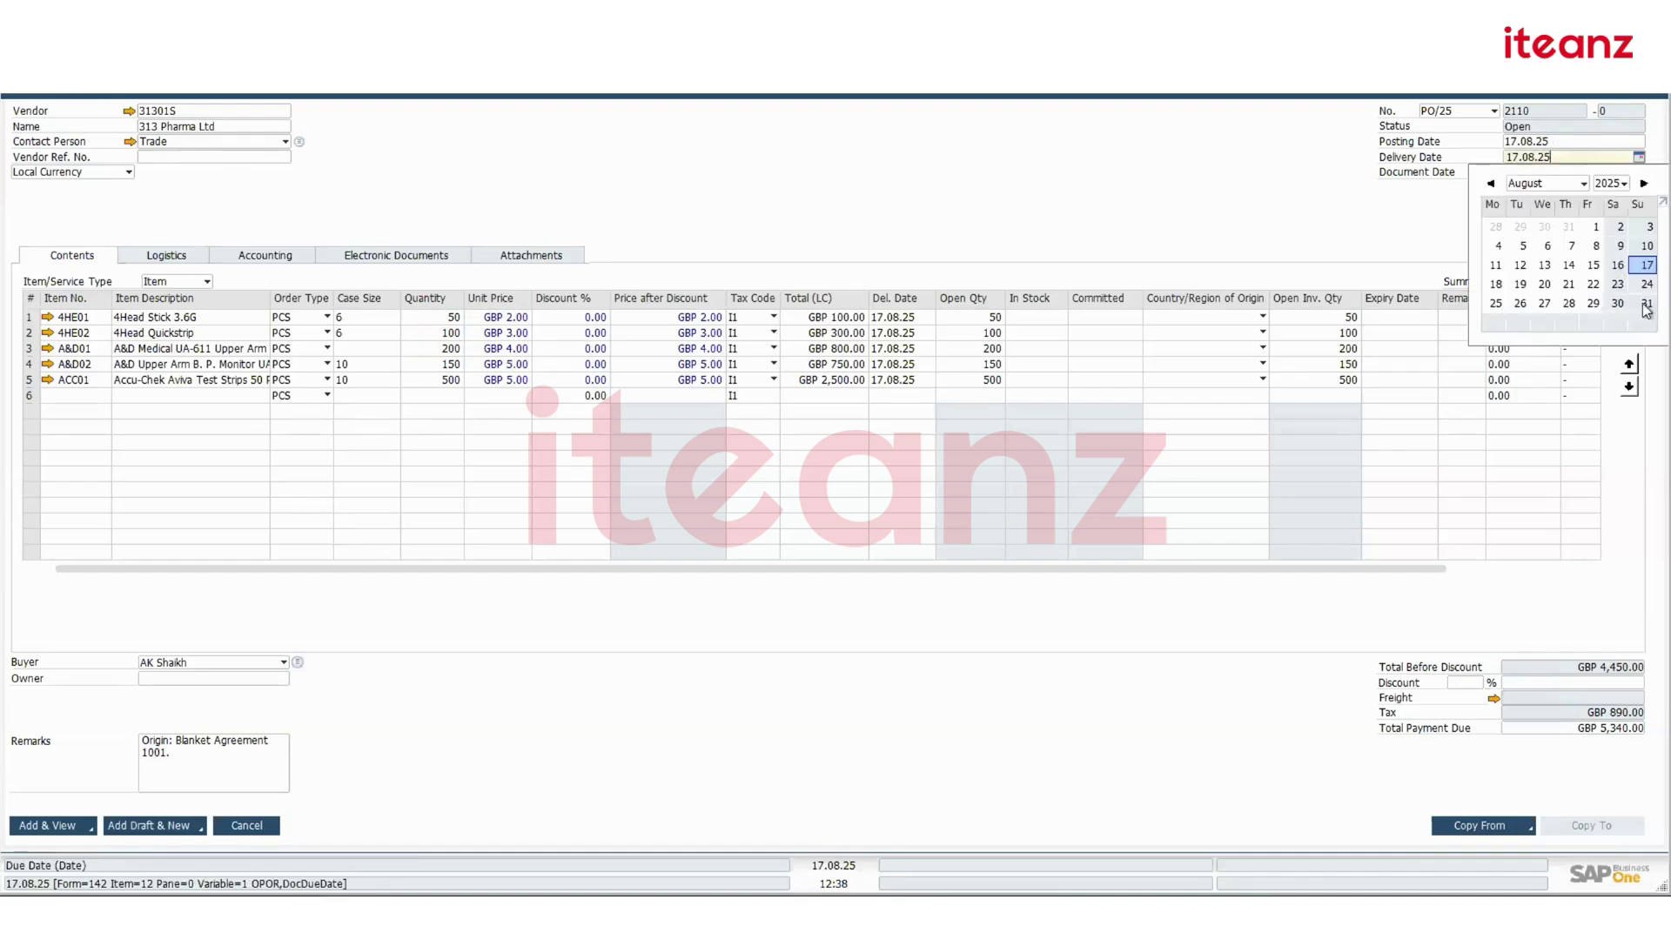
{"action": "left_click", "coordinate": [1647, 303]}
{"action": "left_click", "coordinate": [1558, 174]}
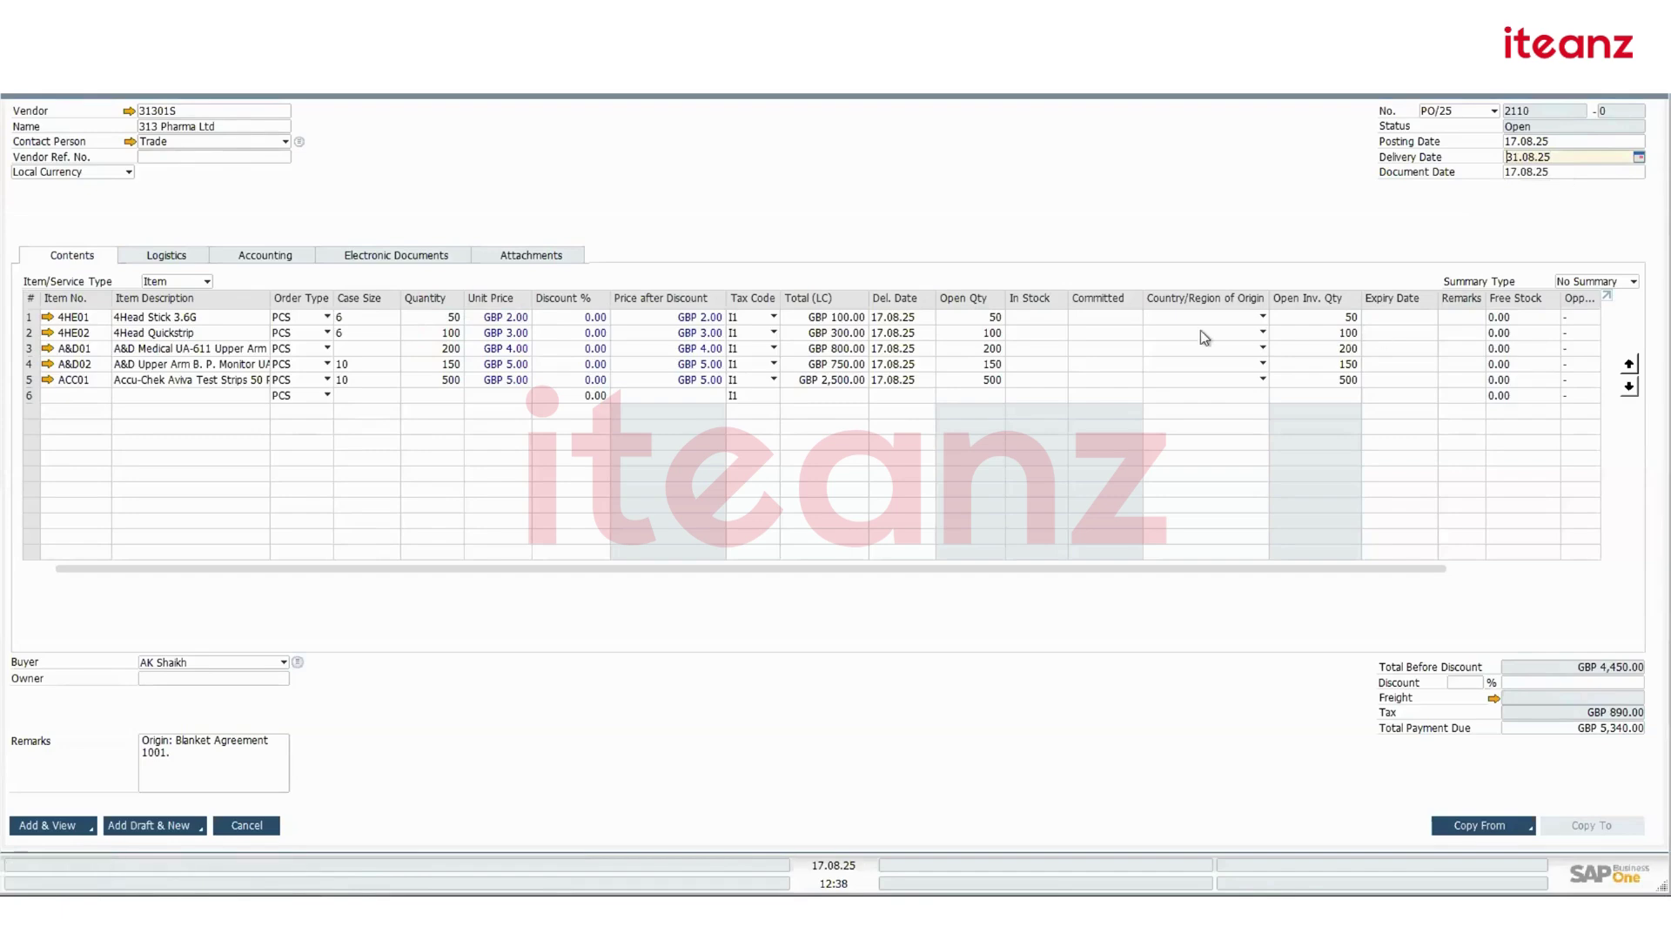
{"action": "left_click", "coordinate": [766, 322]}
{"action": "left_click", "coordinate": [766, 322]}
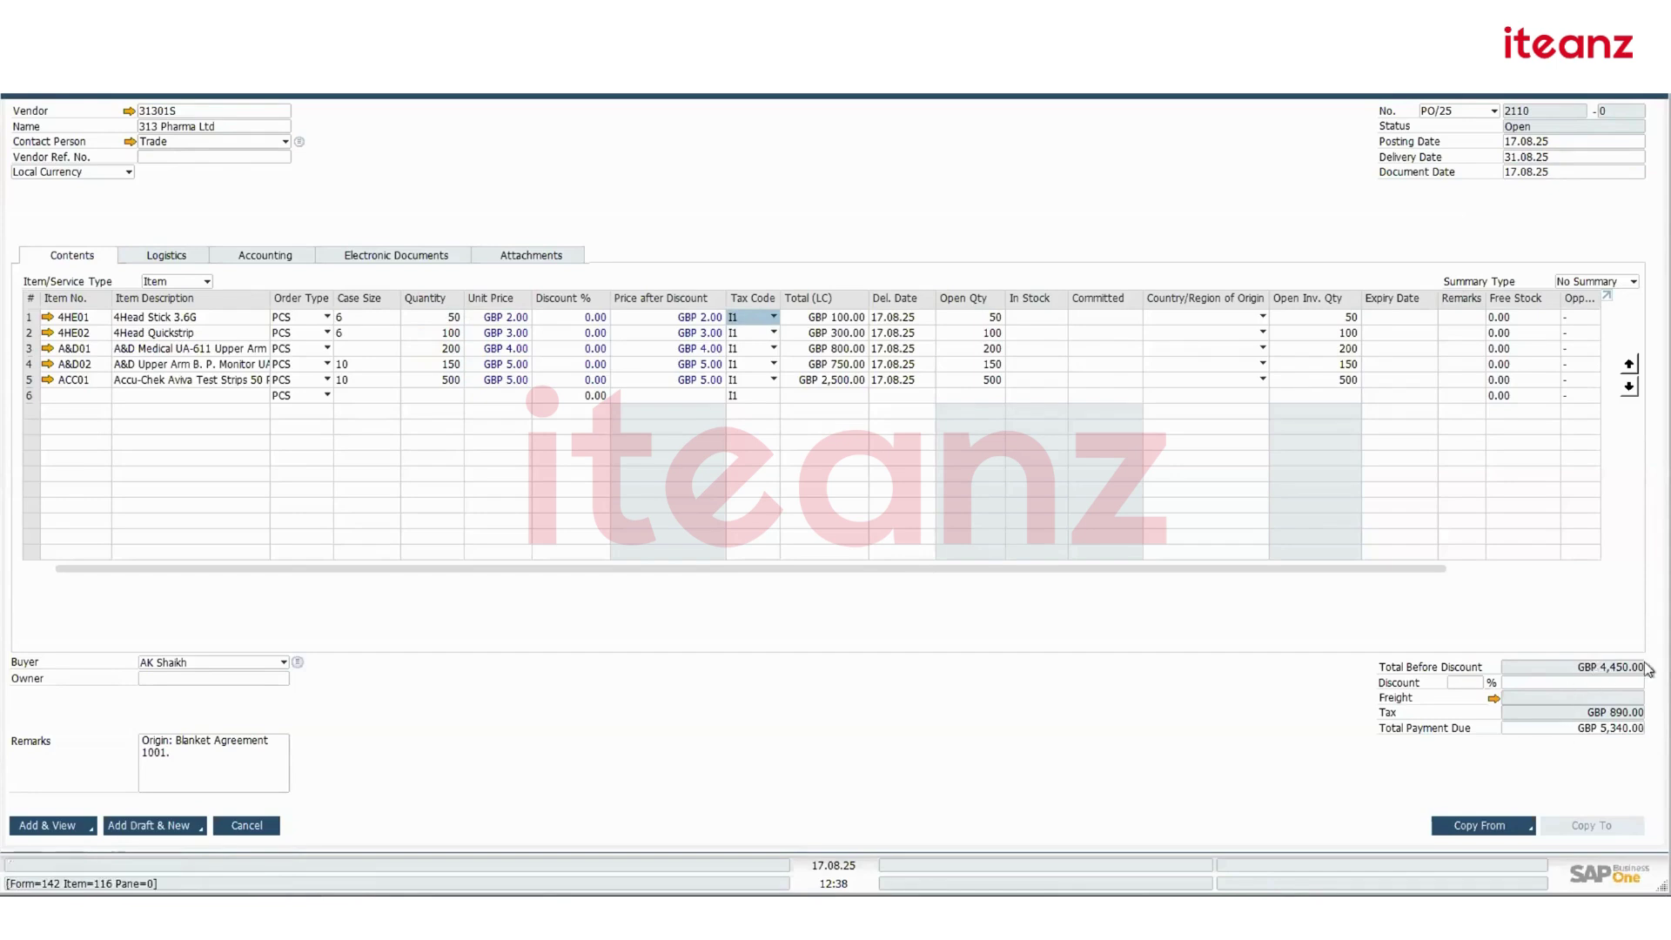
Enter a DPD Freight charge with a net amount of GBP 250 and tax group I1, and apply it to the order
{"action": "left_click", "coordinate": [1493, 698]}
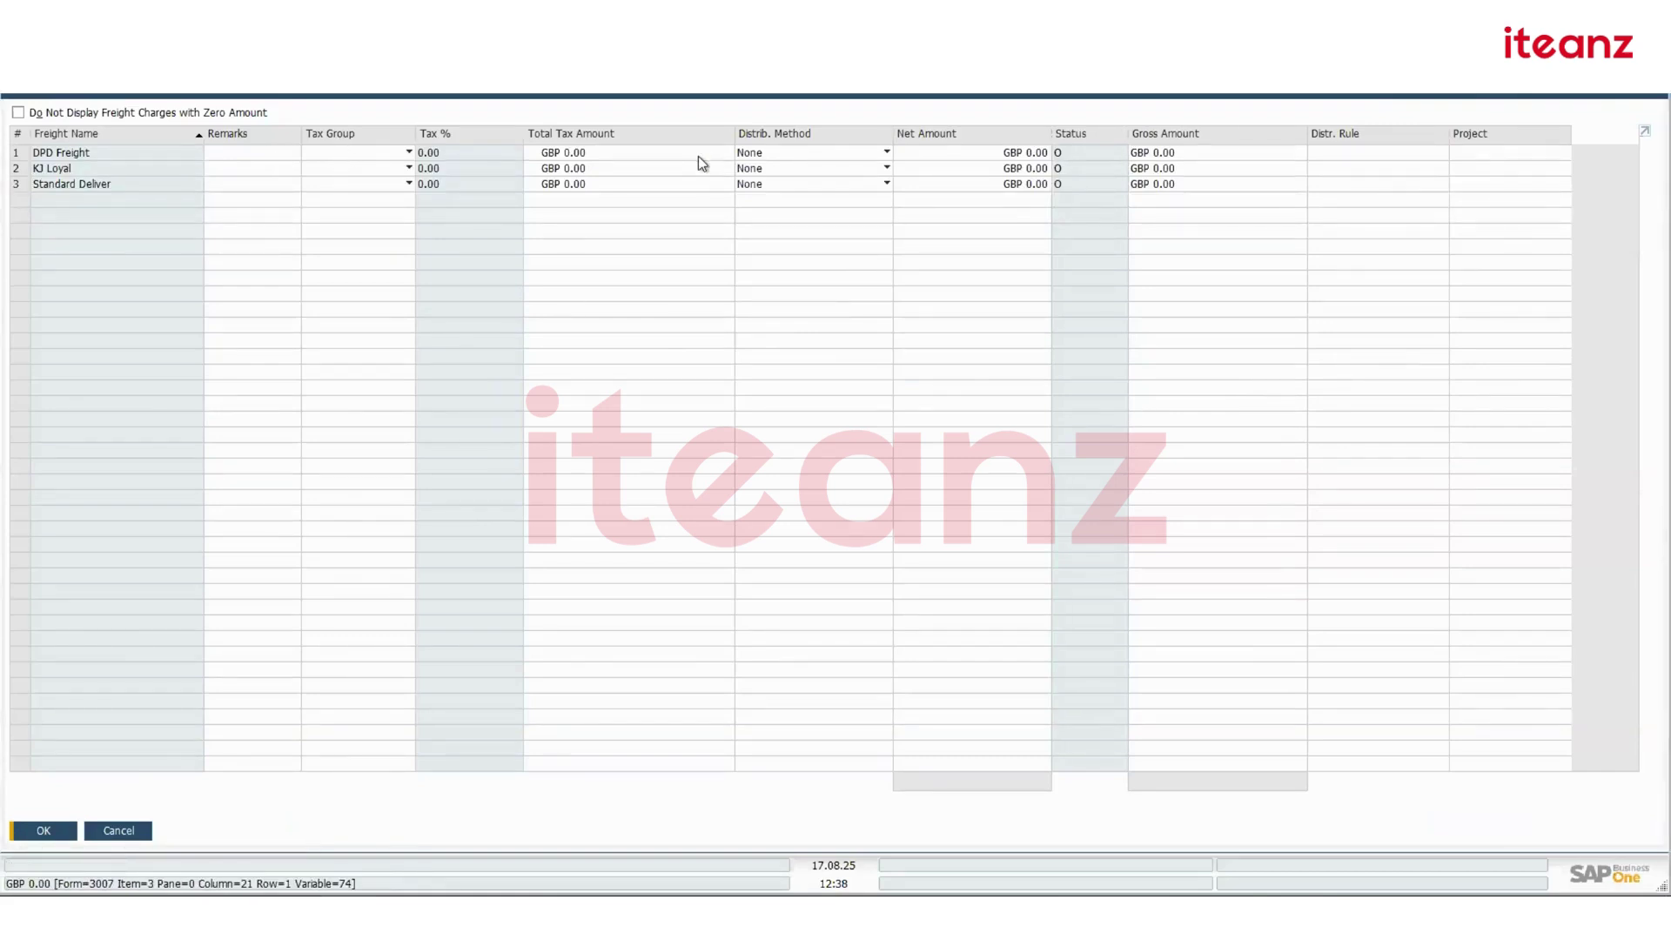
{"action": "left_click", "coordinate": [947, 153]}
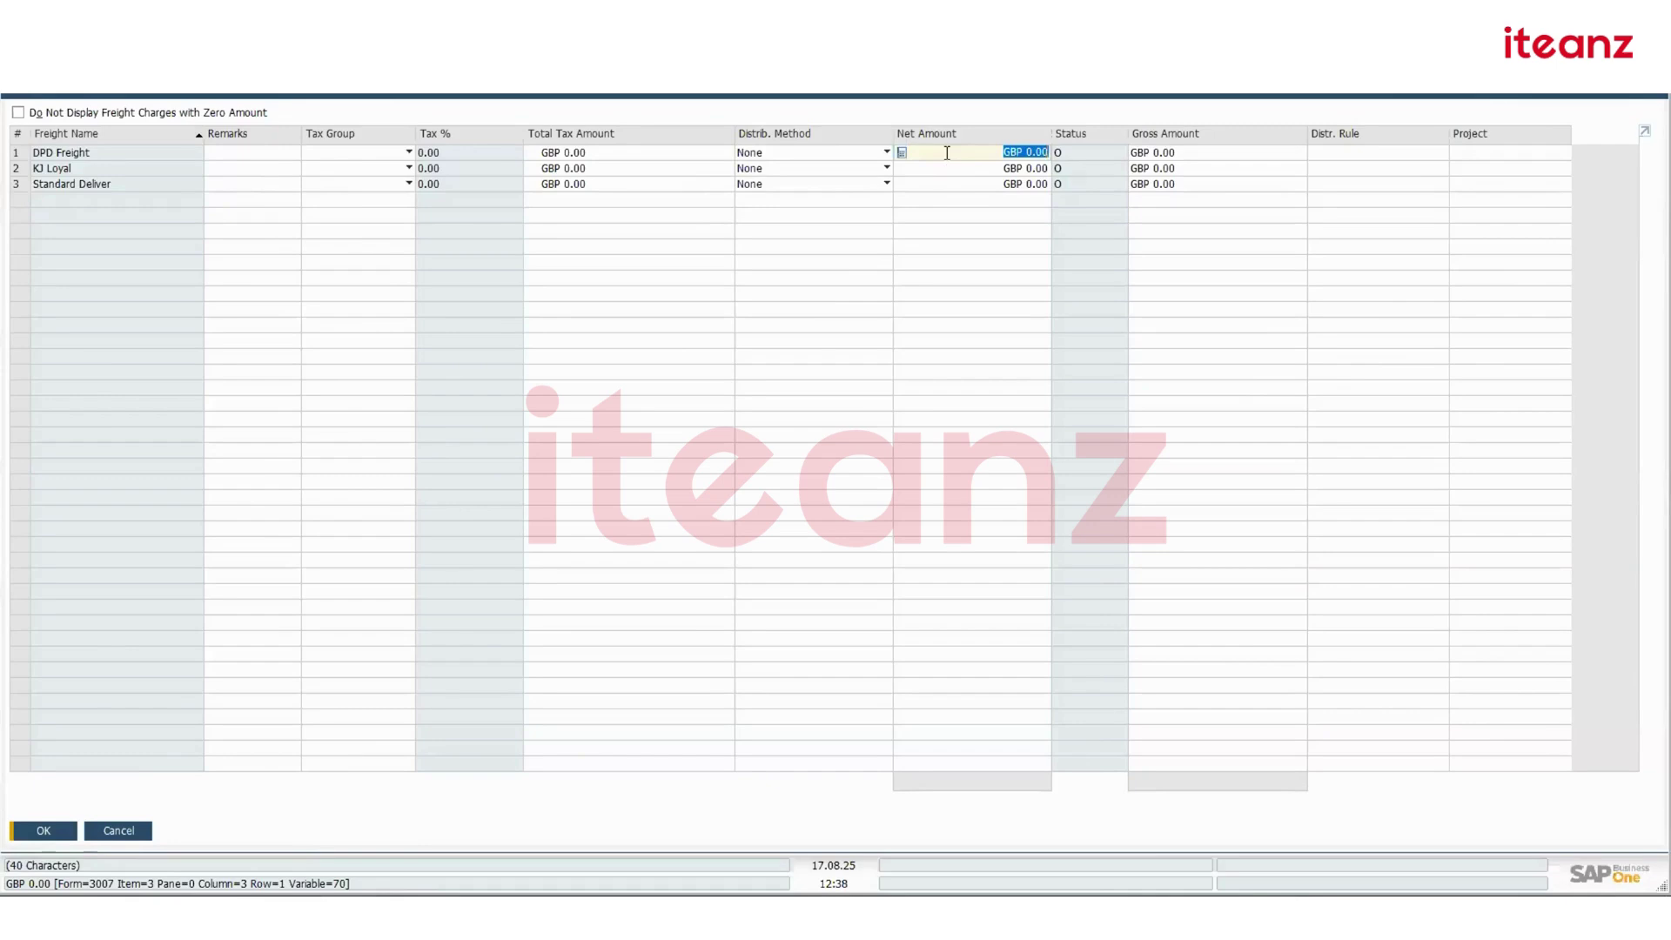
{"action": "type", "text": "250"}
{"action": "key", "text": "Tab"}
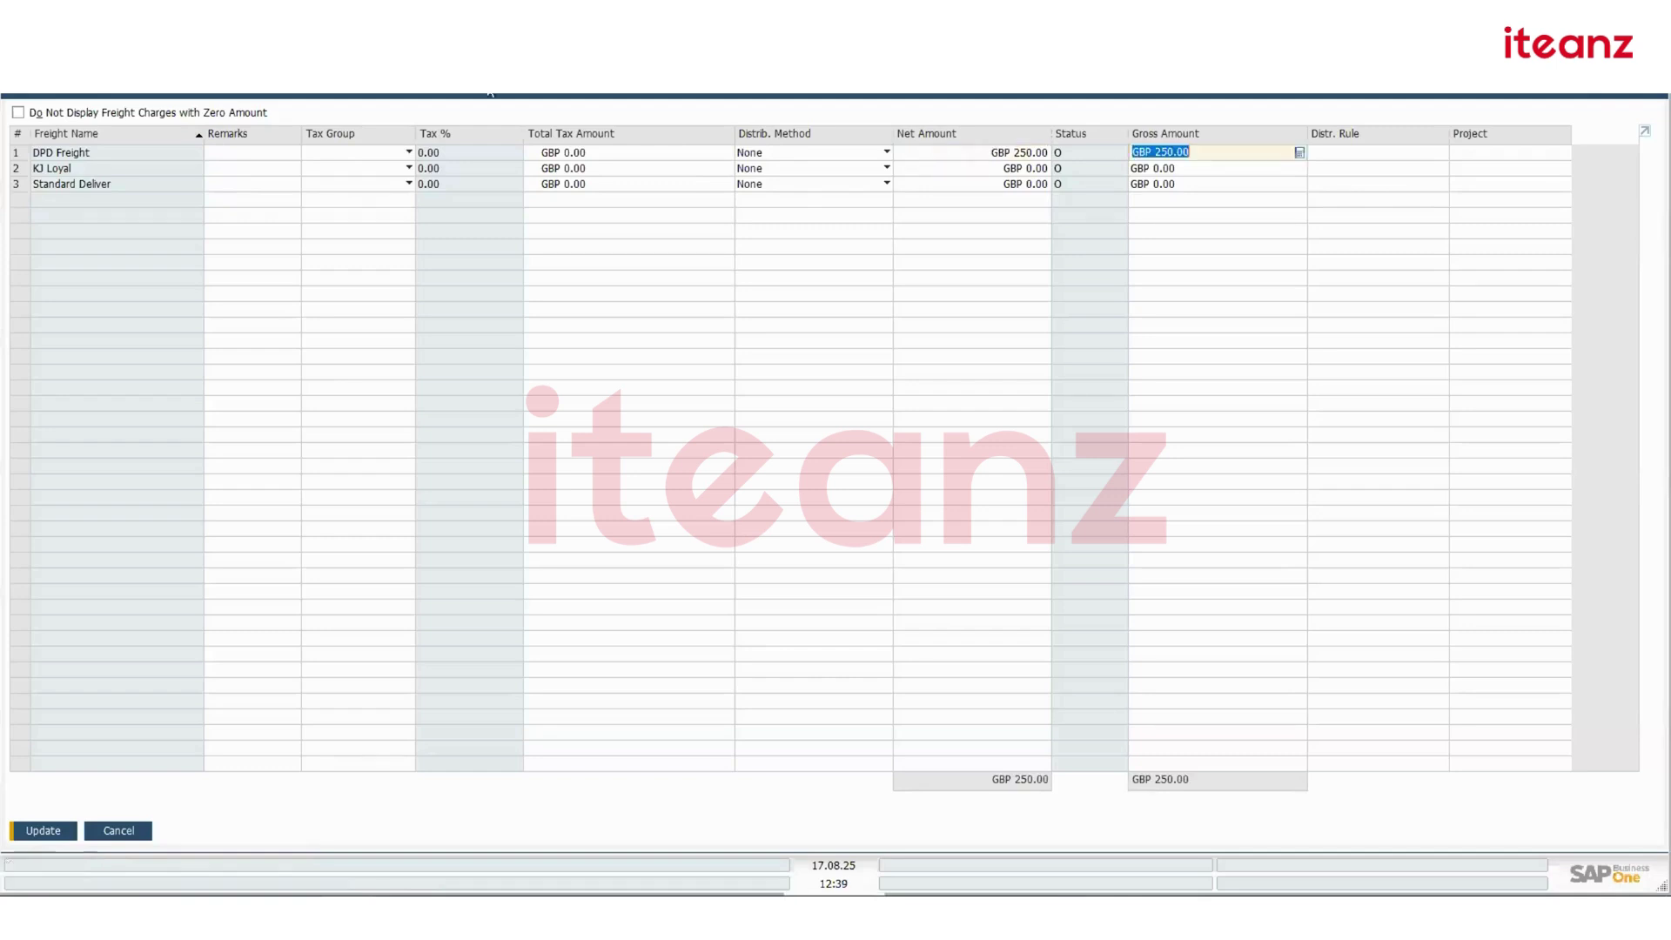
{"action": "left_click", "coordinate": [375, 153]}
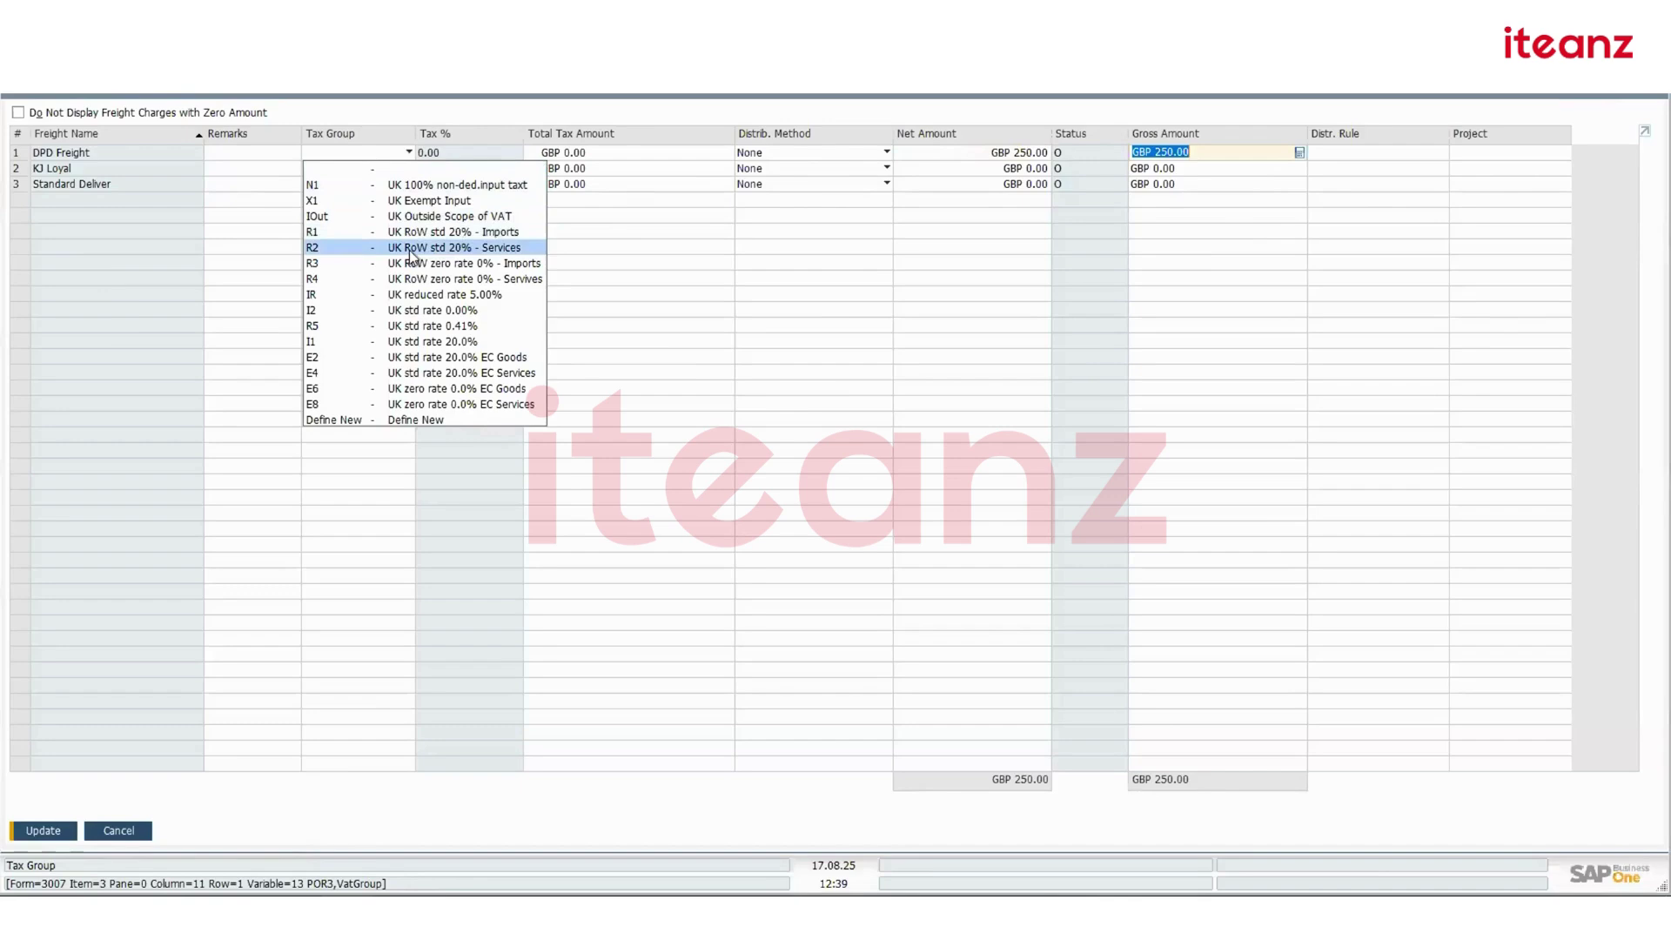
{"action": "left_click", "coordinate": [431, 342]}
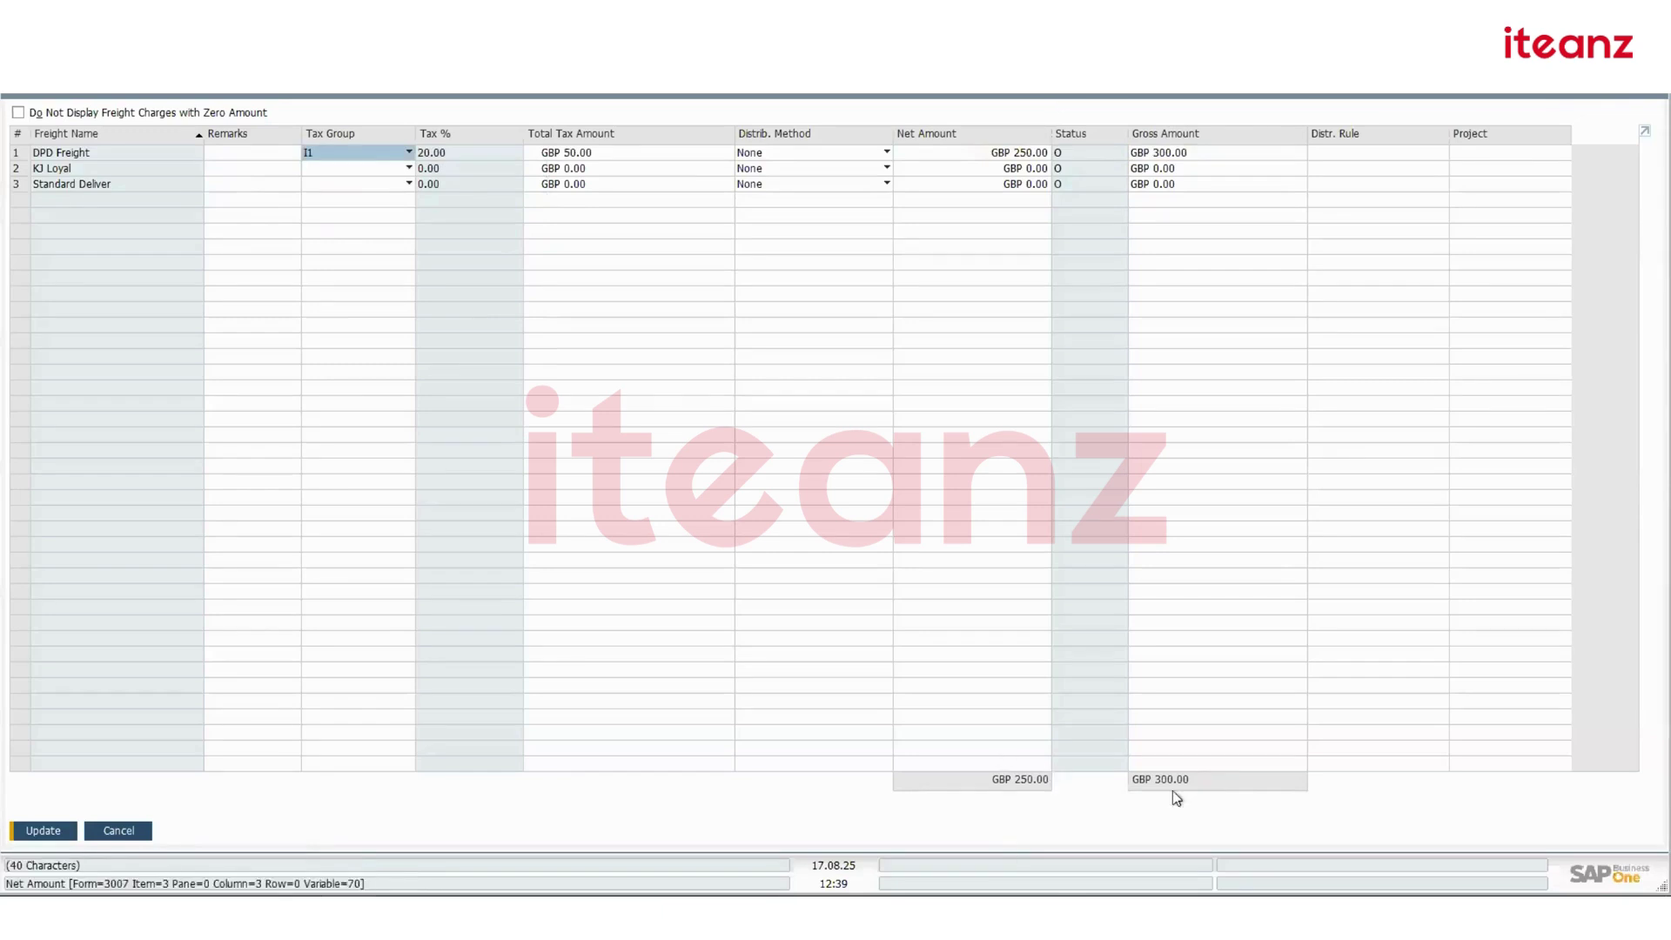
{"action": "left_click", "coordinate": [57, 831]}
{"action": "key", "text": "Return"}
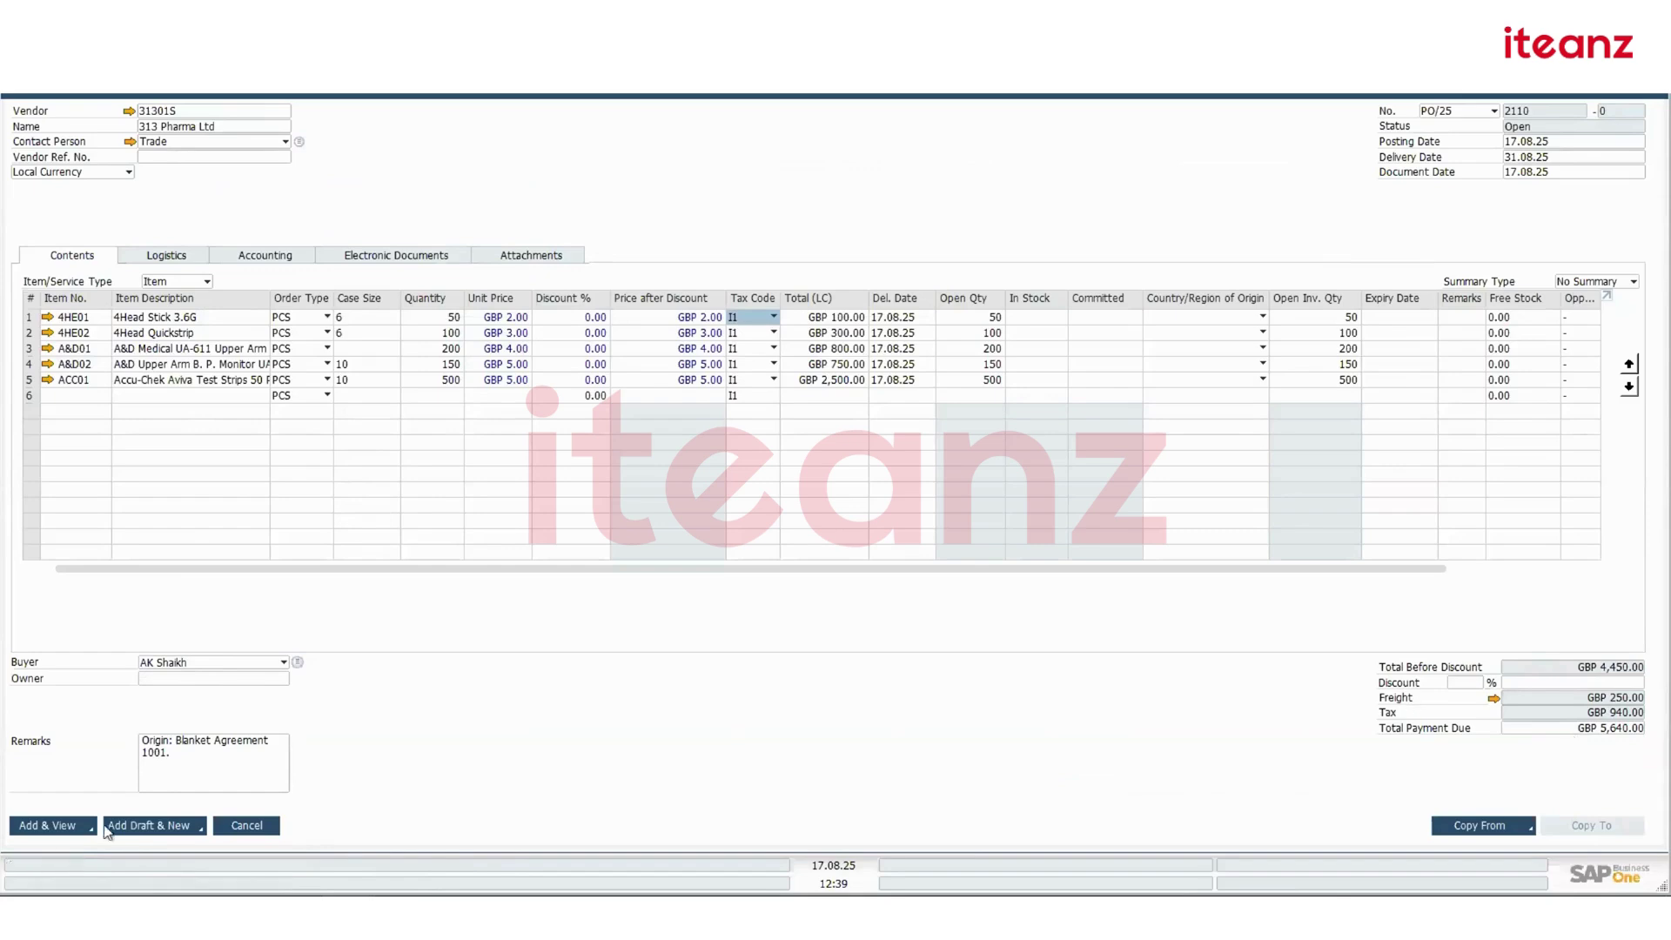
Add the purchase order and close the blanket agreement
{"action": "left_click", "coordinate": [36, 833]}
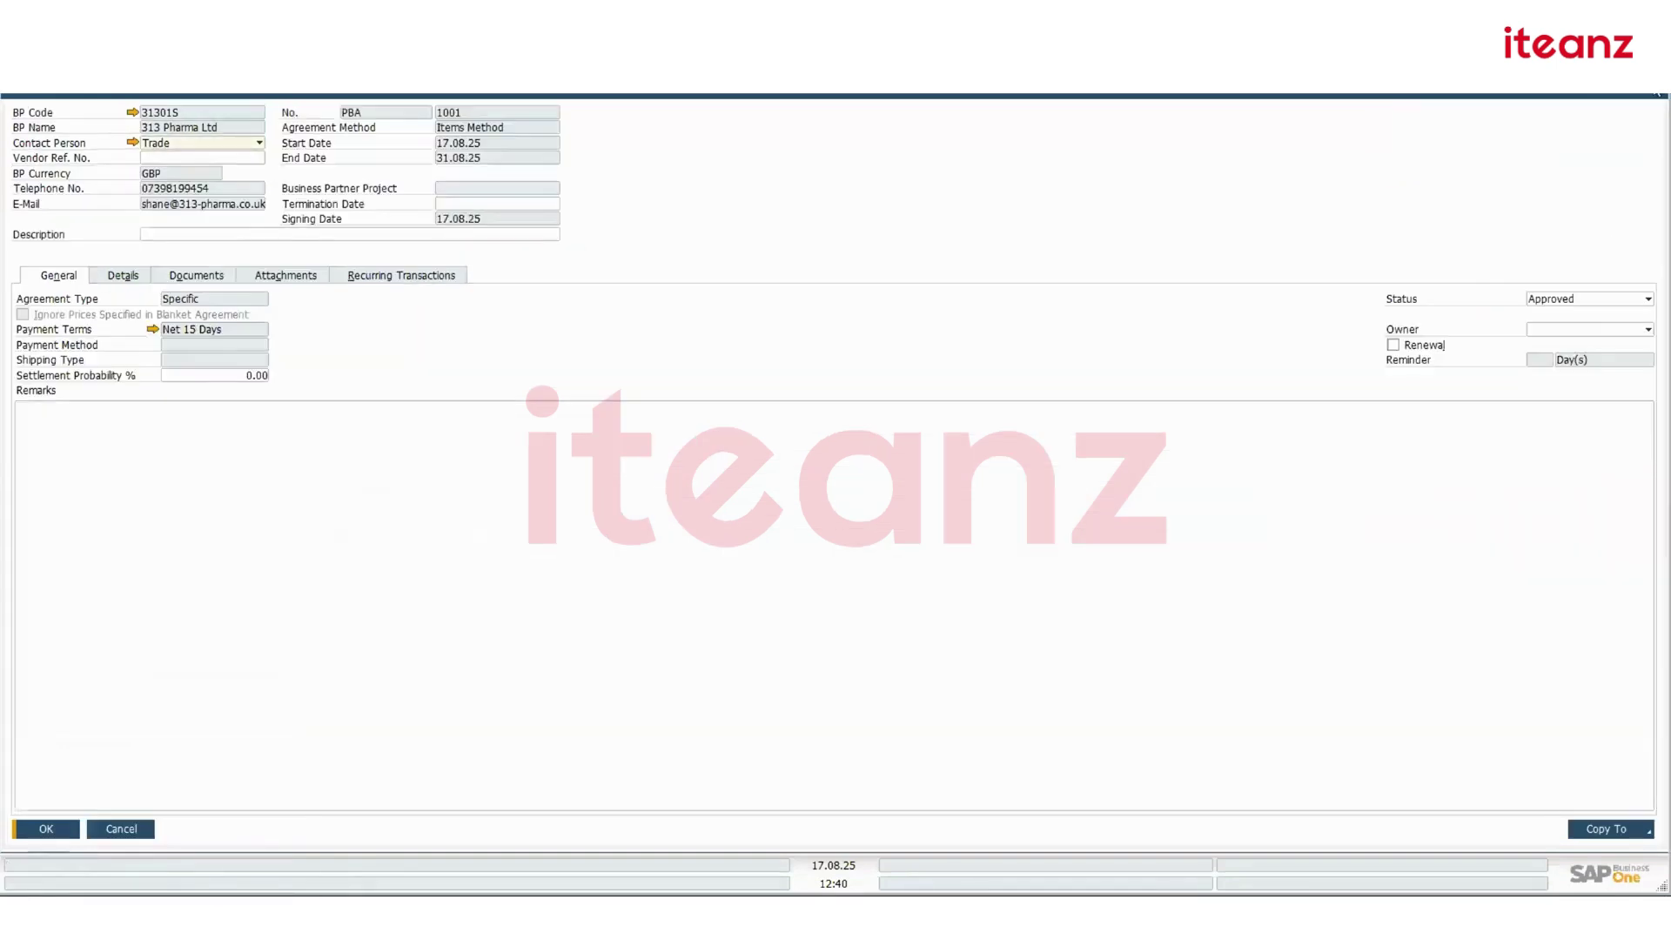
{"action": "left_click", "coordinate": [1657, 92]}
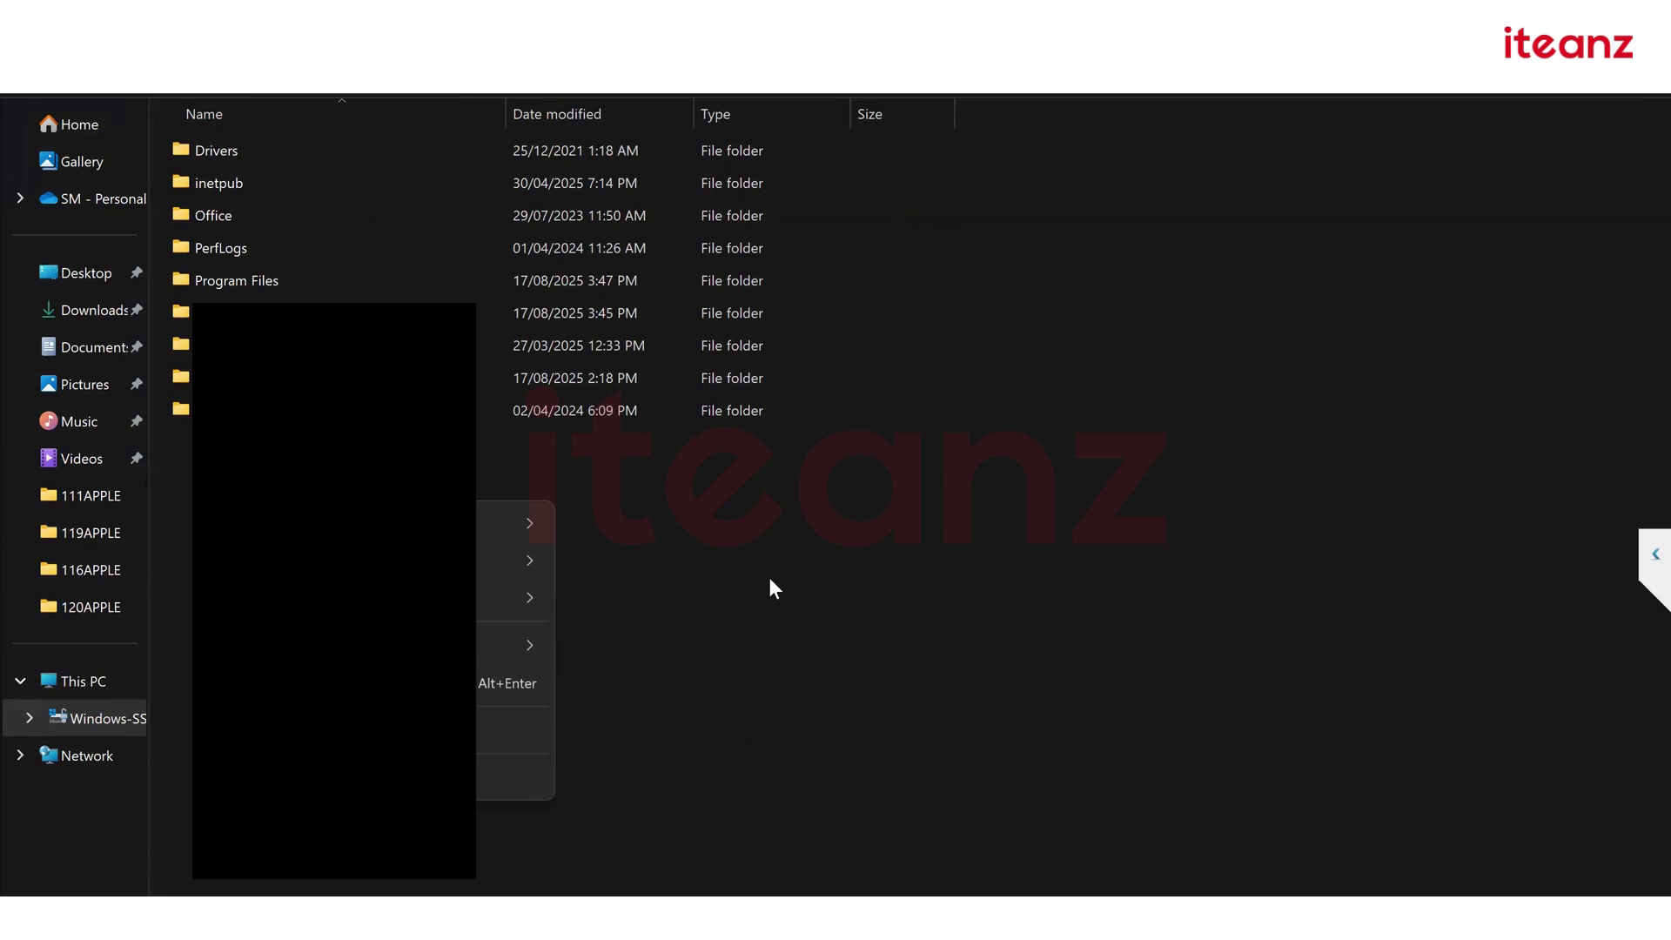
{"action": "left_click", "coordinate": [699, 580]}
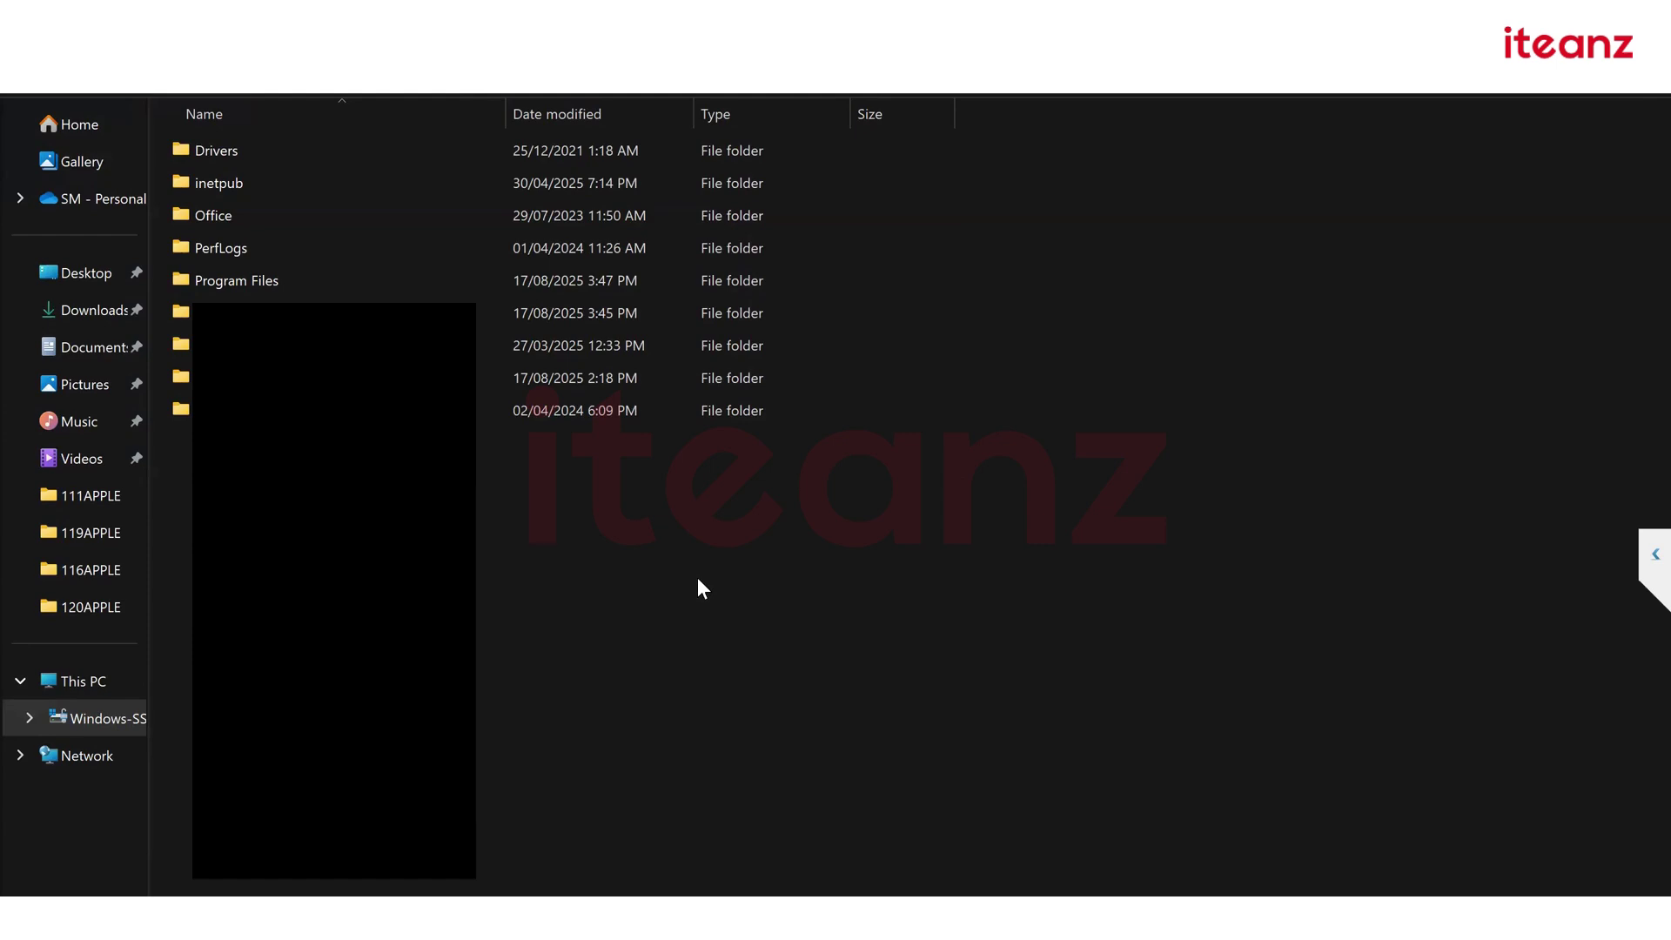
{"action": "right_click", "coordinate": [699, 579]}
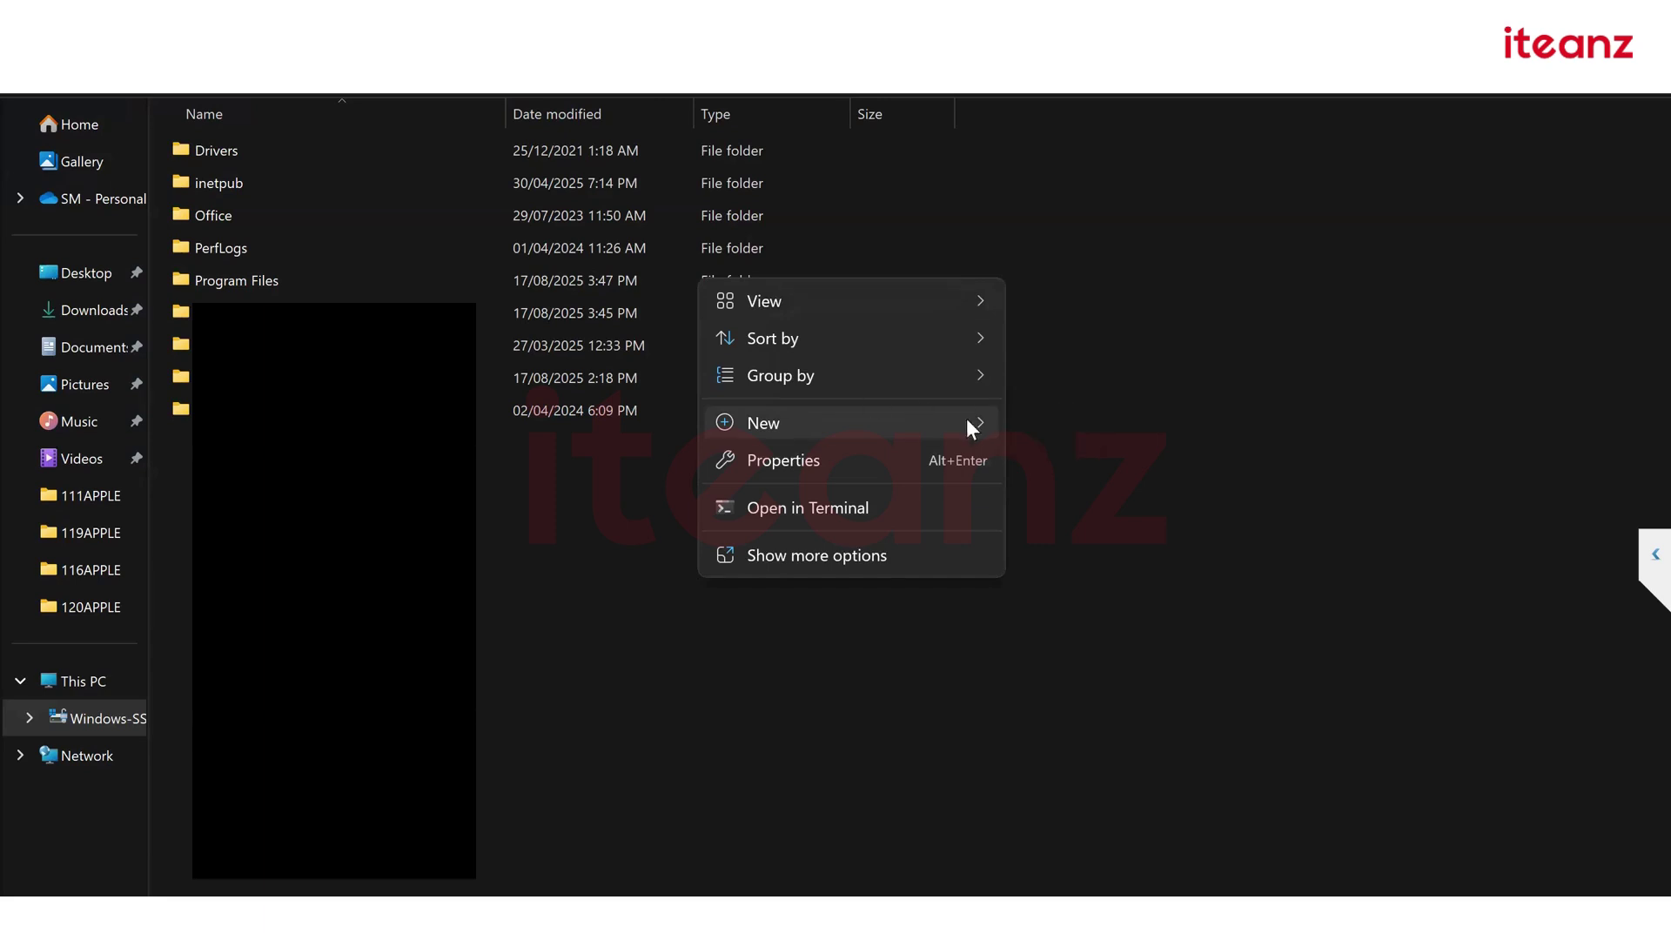
{"action": "mouse_move", "coordinate": [903, 420]}
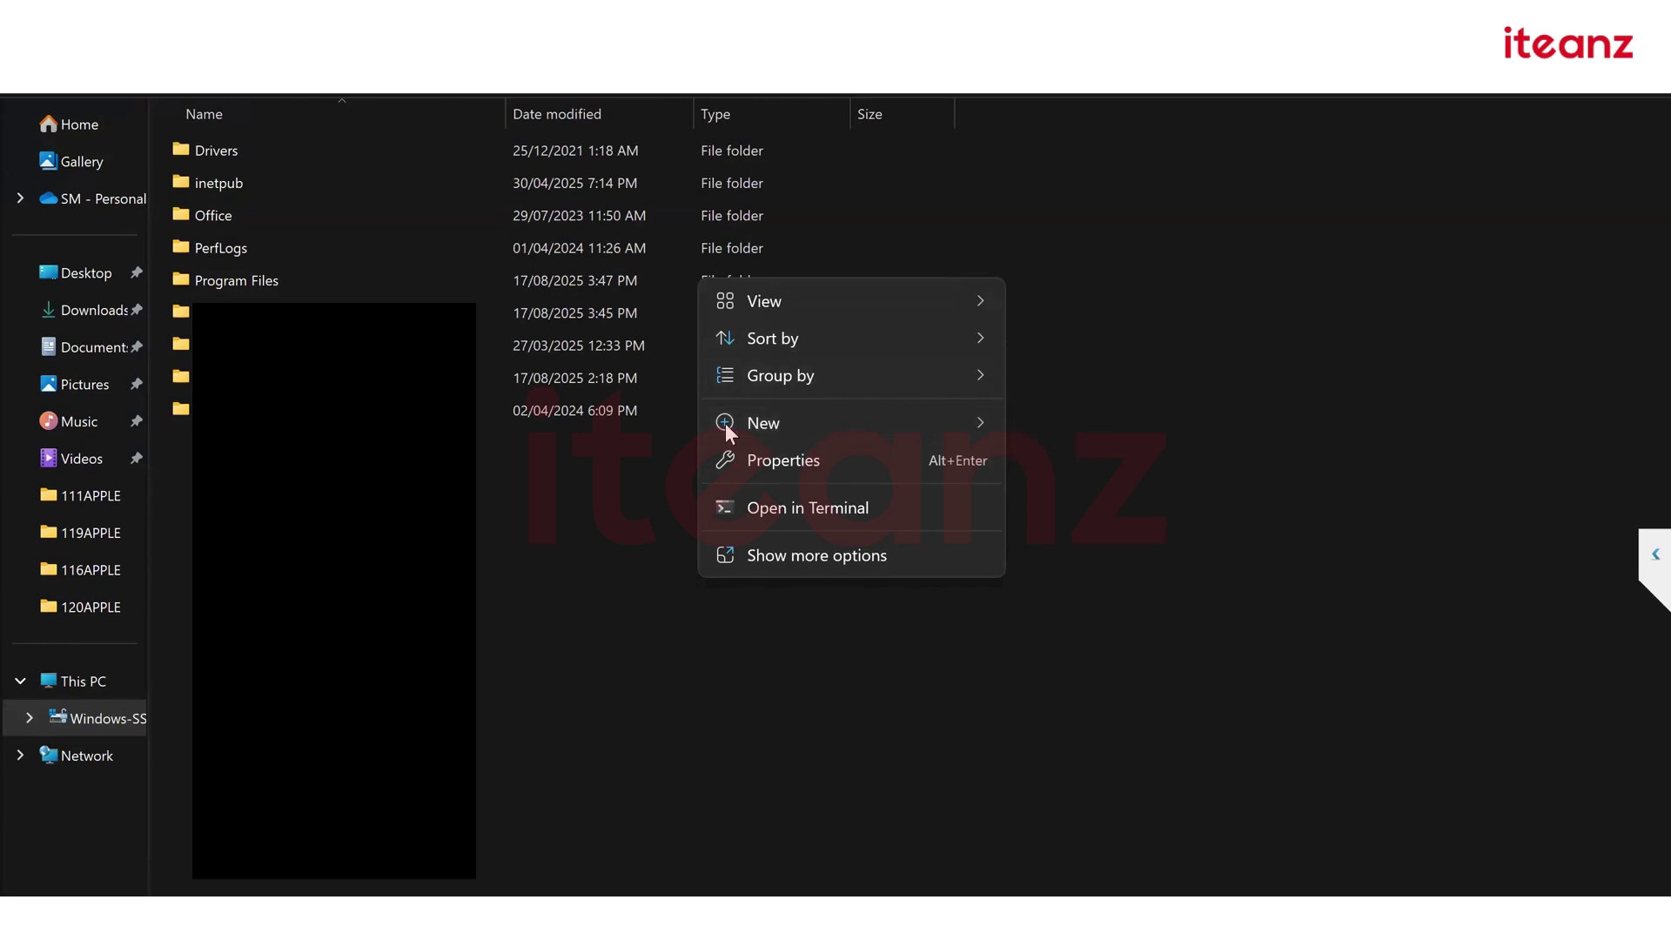
{"action": "left_click", "coordinate": [1122, 520]}
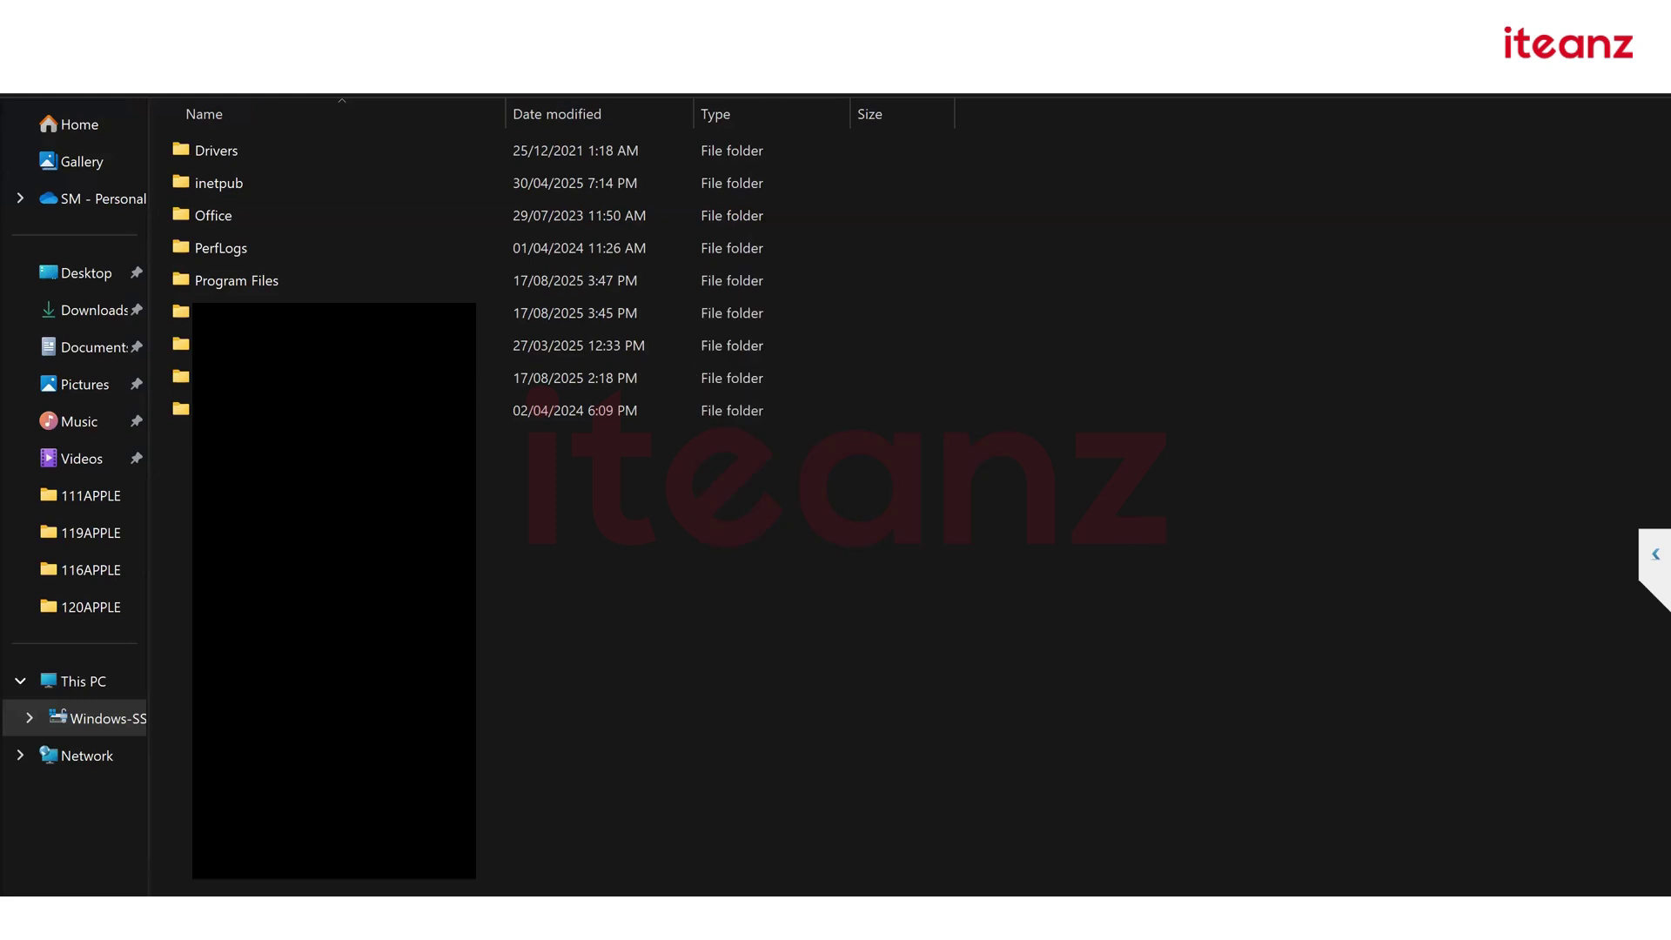
{"action": "right_click", "coordinate": [470, 553]}
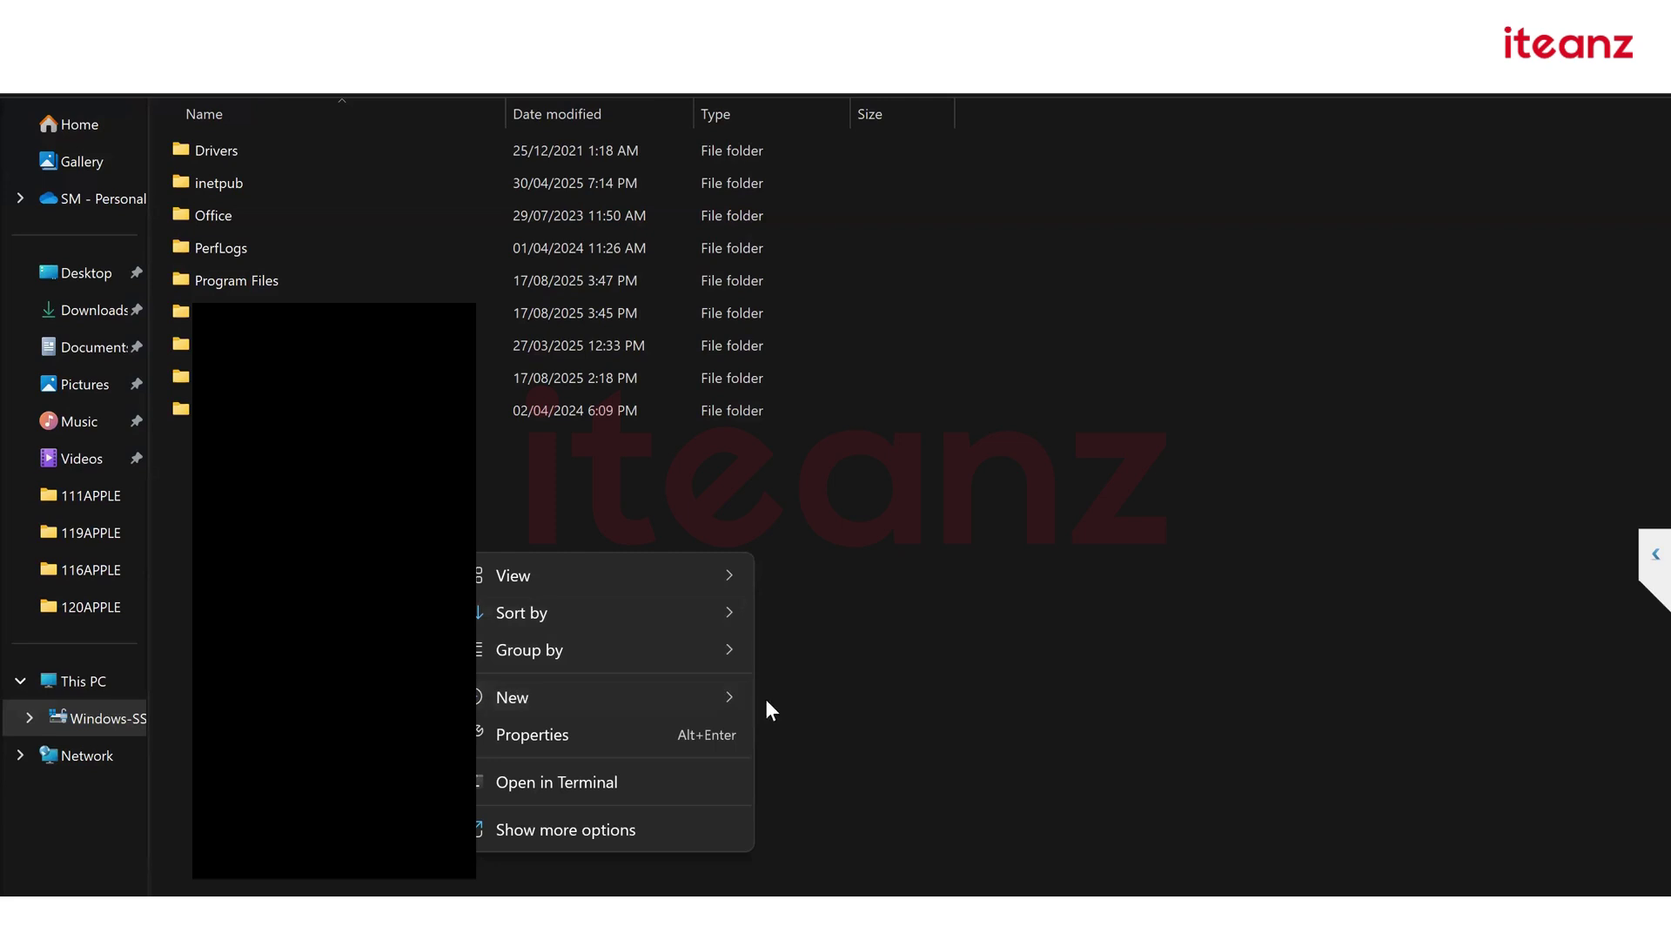
{"action": "mouse_move", "coordinate": [727, 697]}
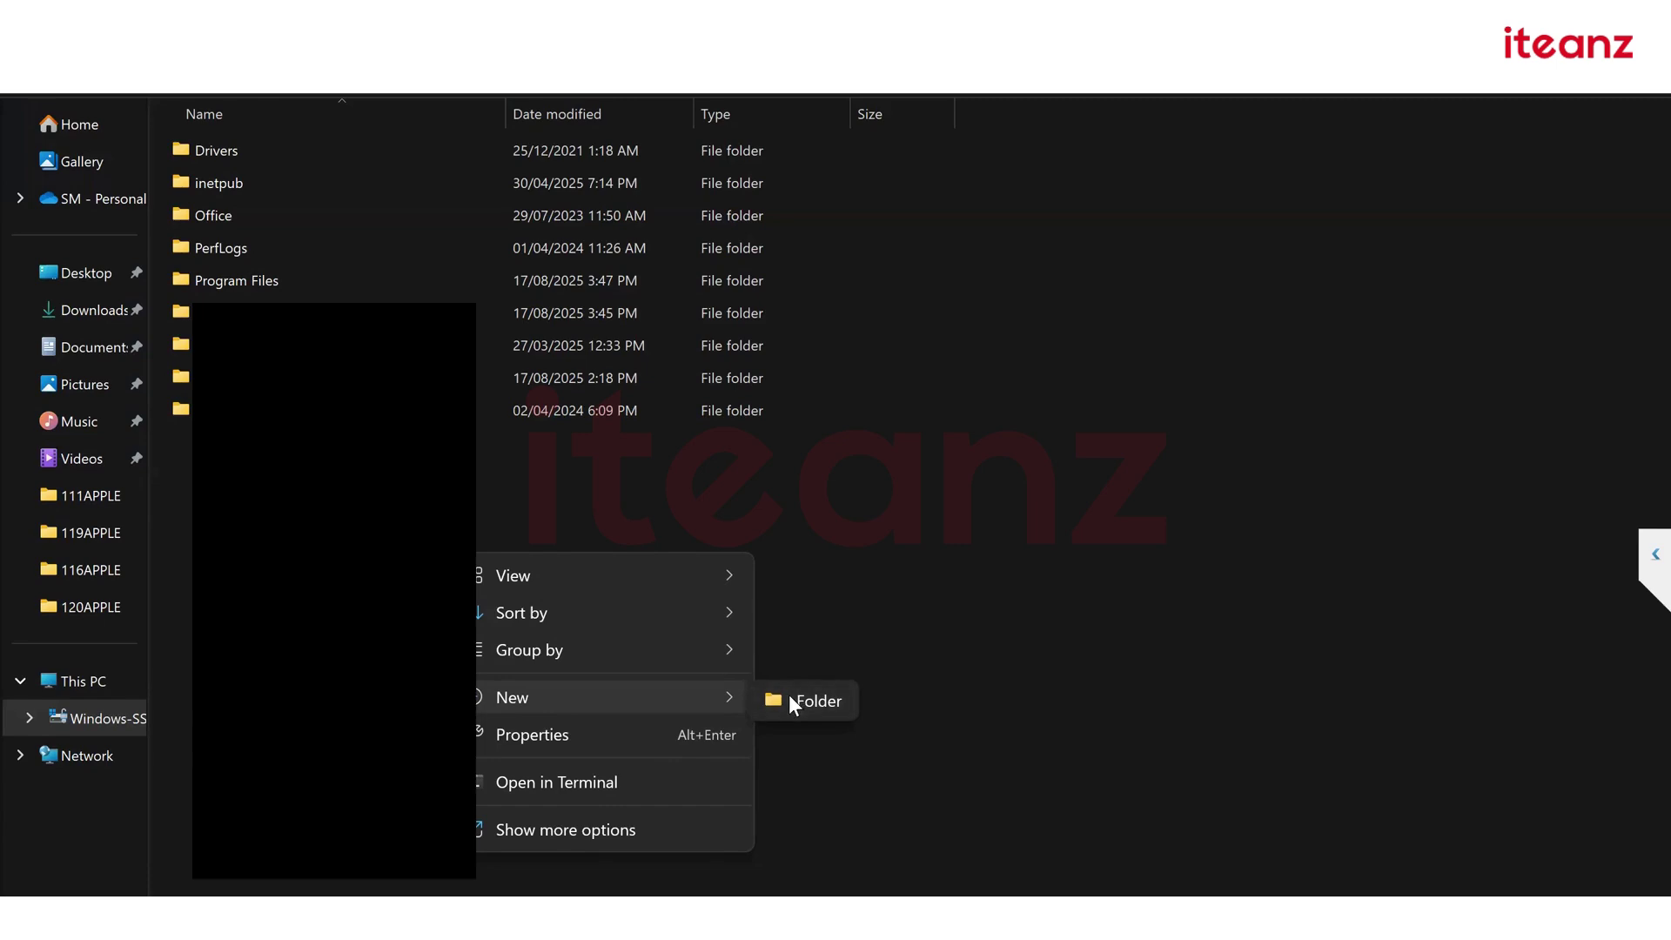
{"action": "left_click", "coordinate": [937, 586]}
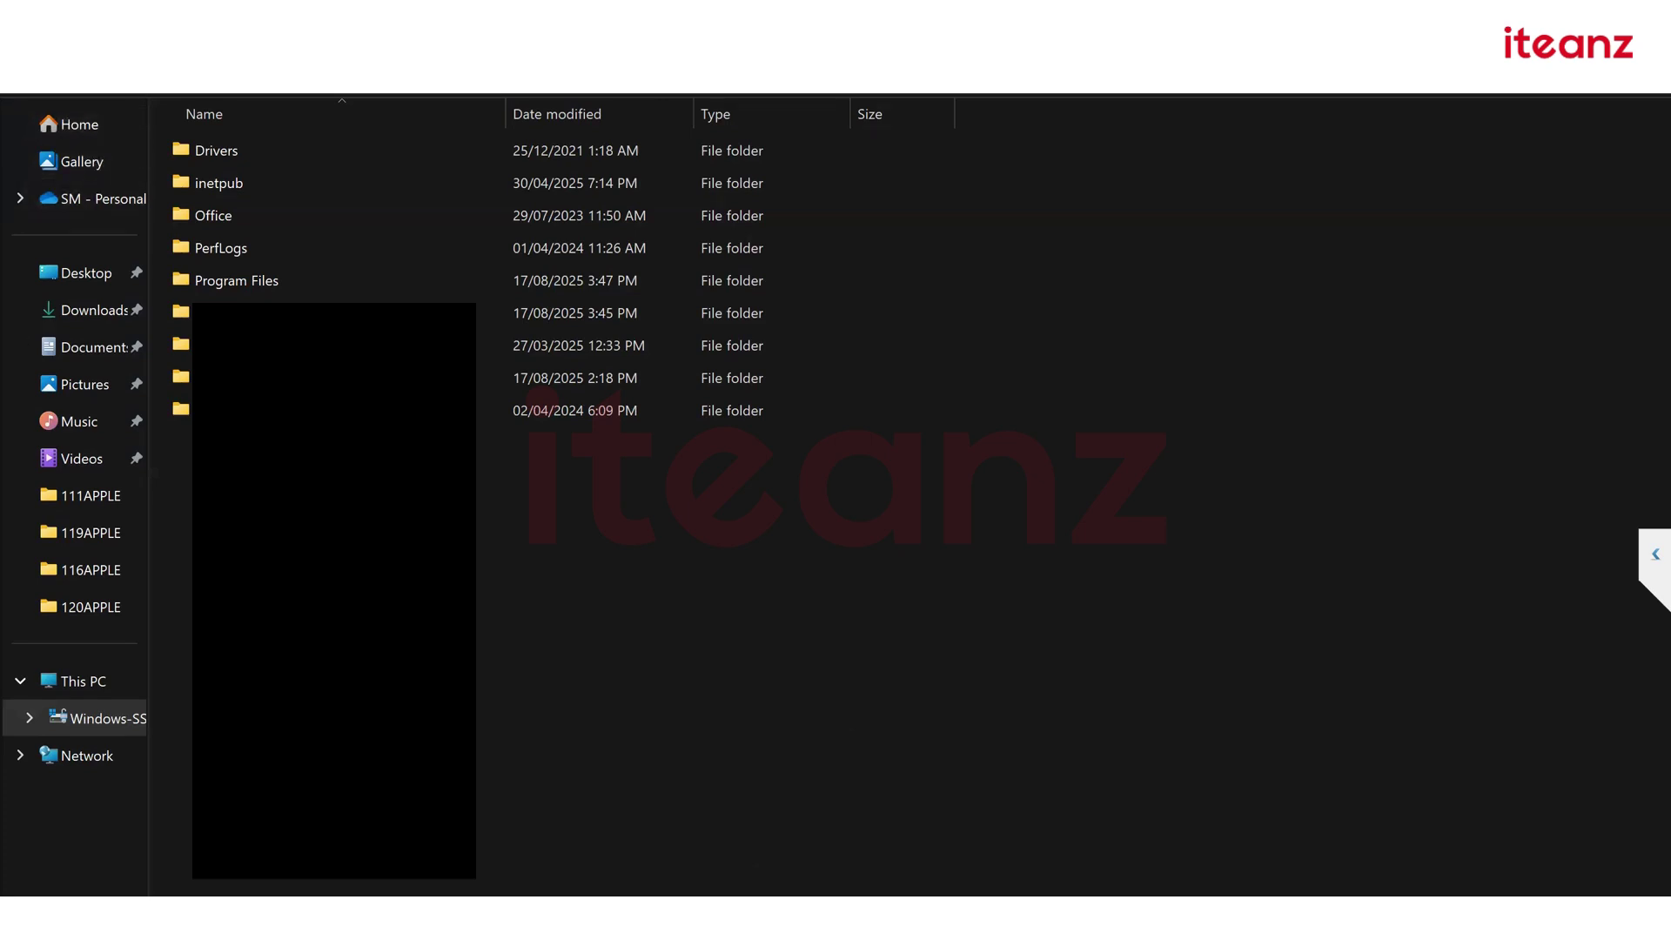
Open the Downloads folder in File Explorer
{"action": "left_click", "coordinate": [83, 281]}
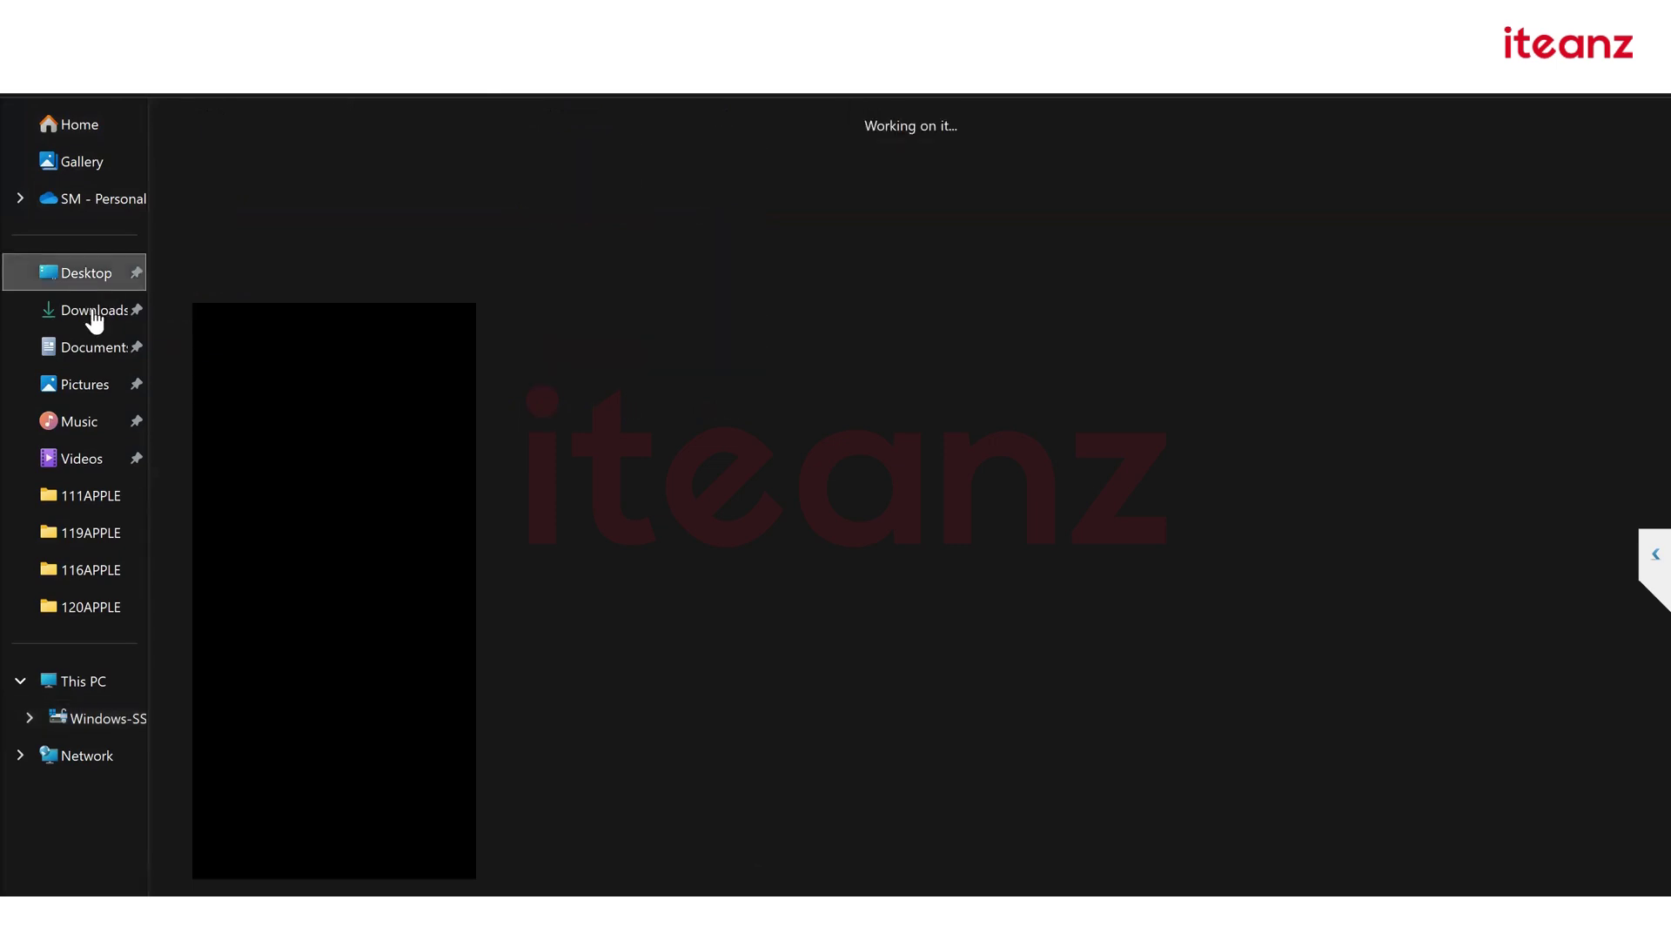
{"action": "left_click", "coordinate": [94, 313]}
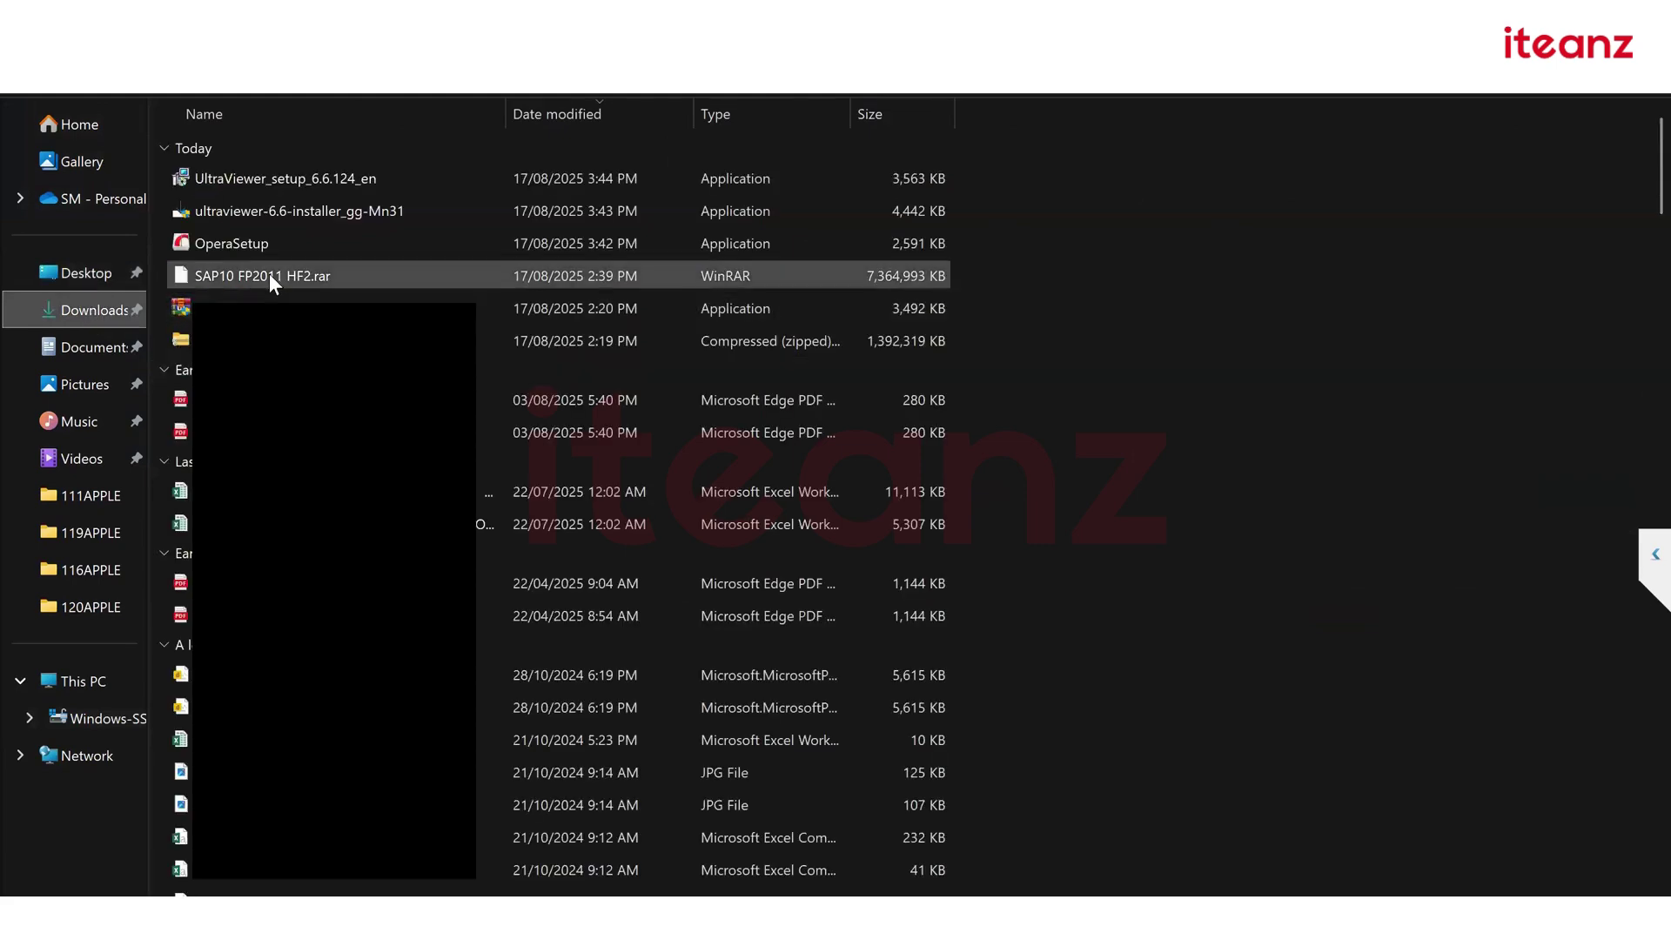
Copy SAP10 FP2011 HF2.rar from Downloads to the root of the Windows-SSD drive, granting administrator permission
{"action": "left_click", "coordinate": [269, 274]}
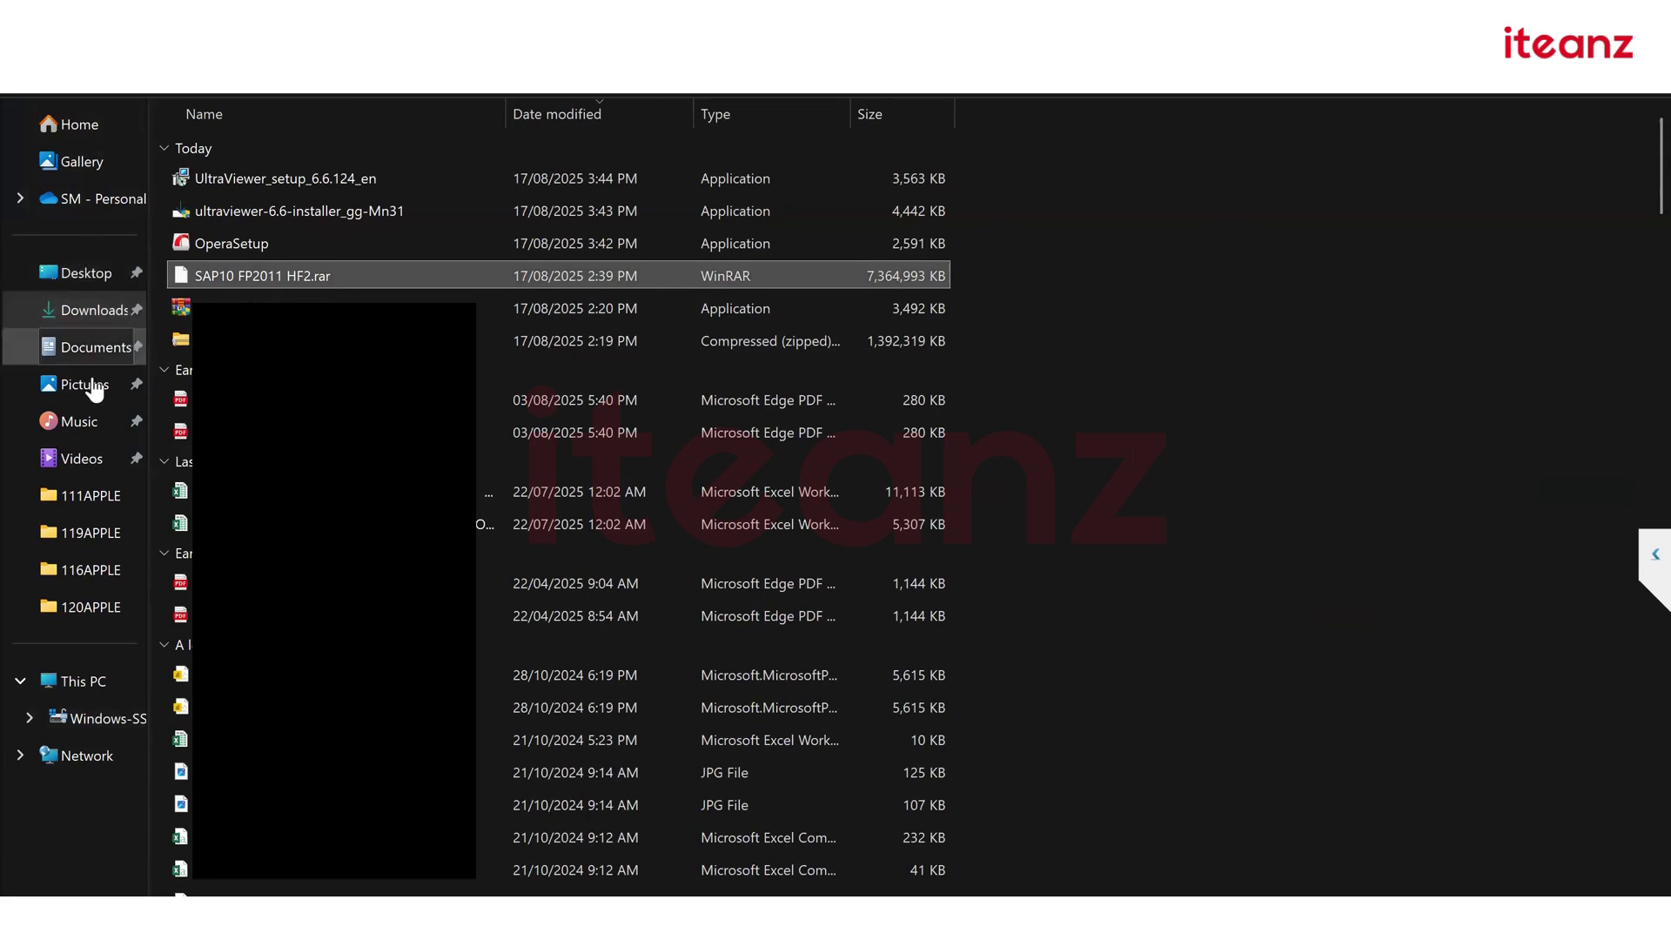
{"action": "left_click", "coordinate": [86, 721]}
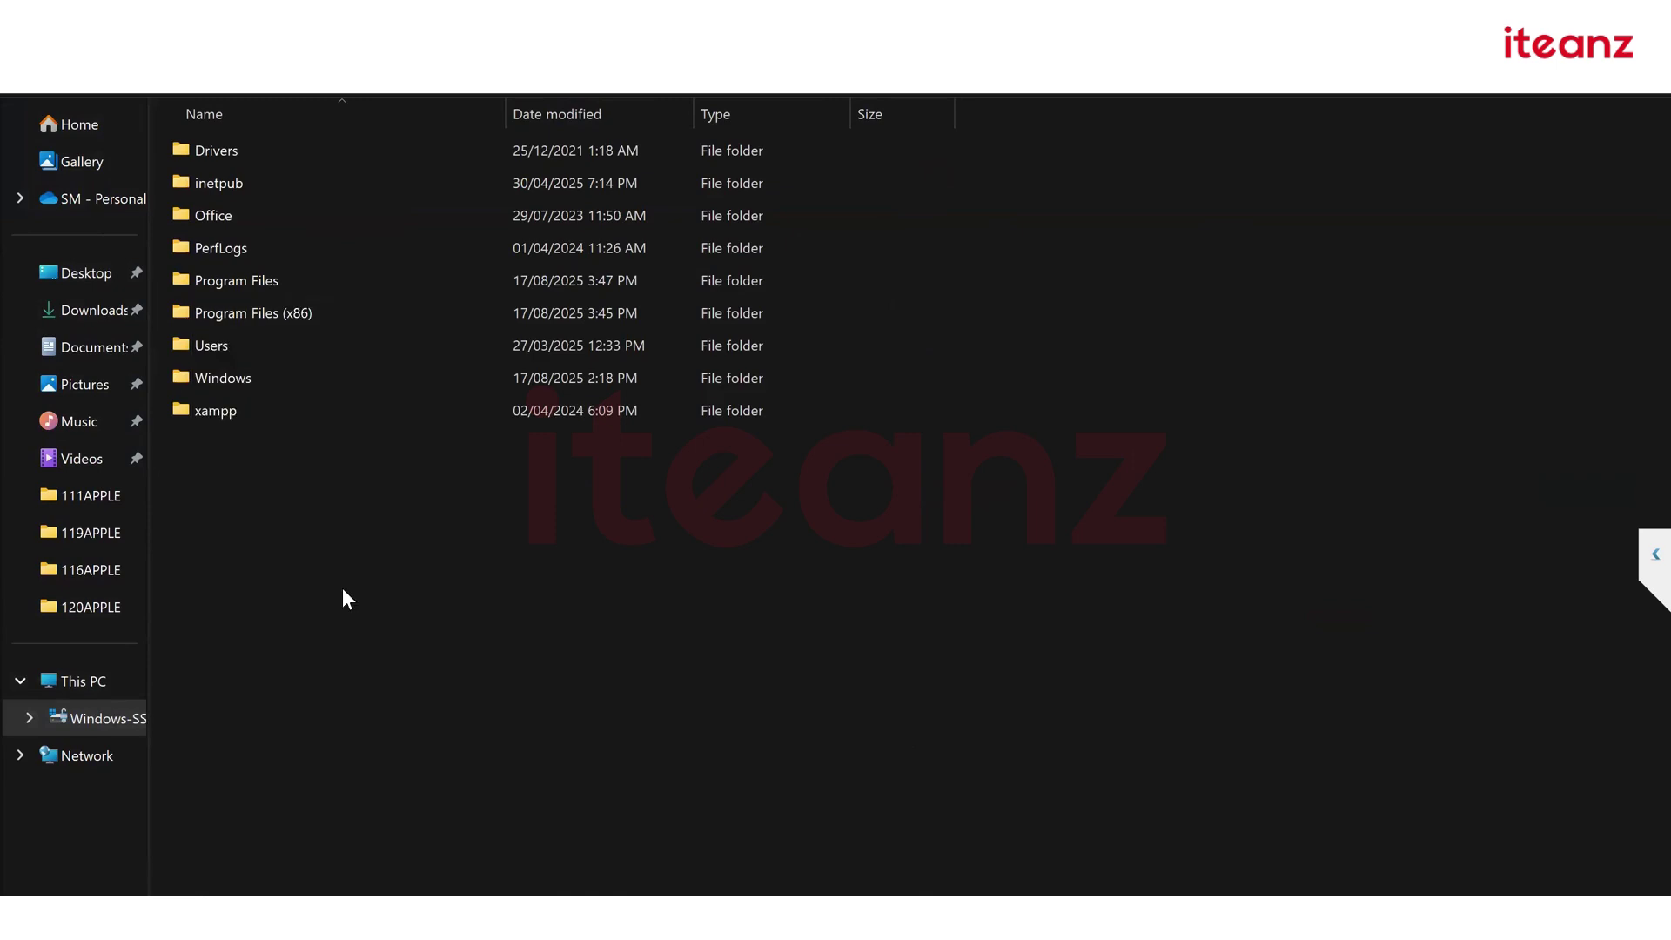
{"action": "key", "text": "ctrl+v"}
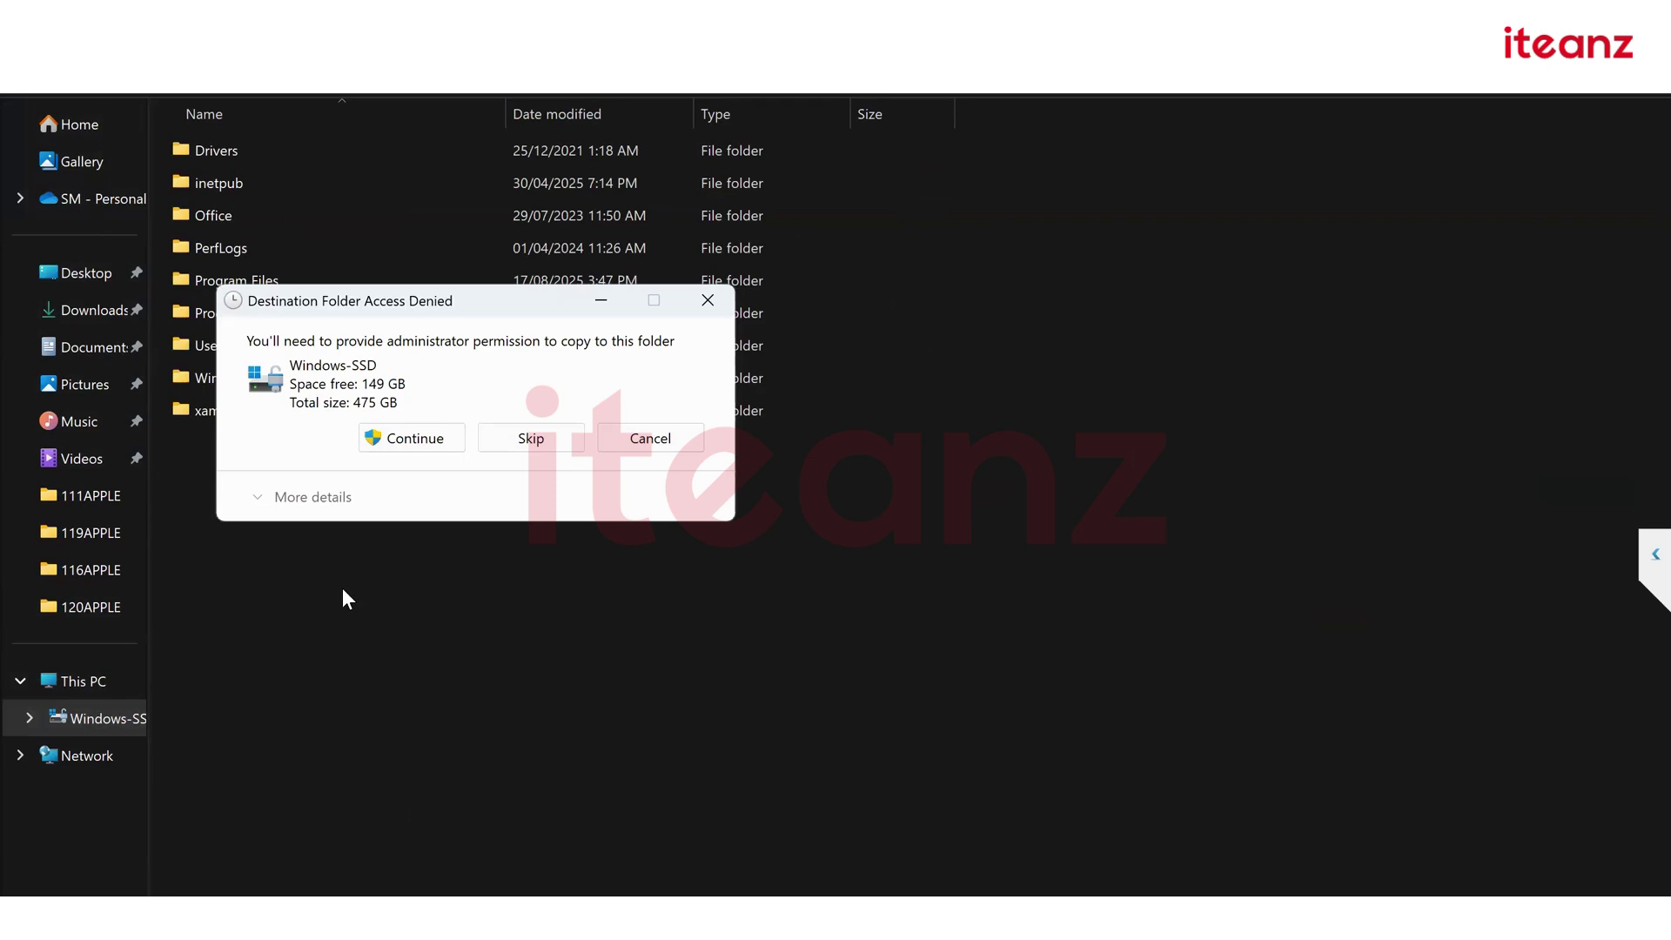
{"action": "left_click", "coordinate": [421, 439]}
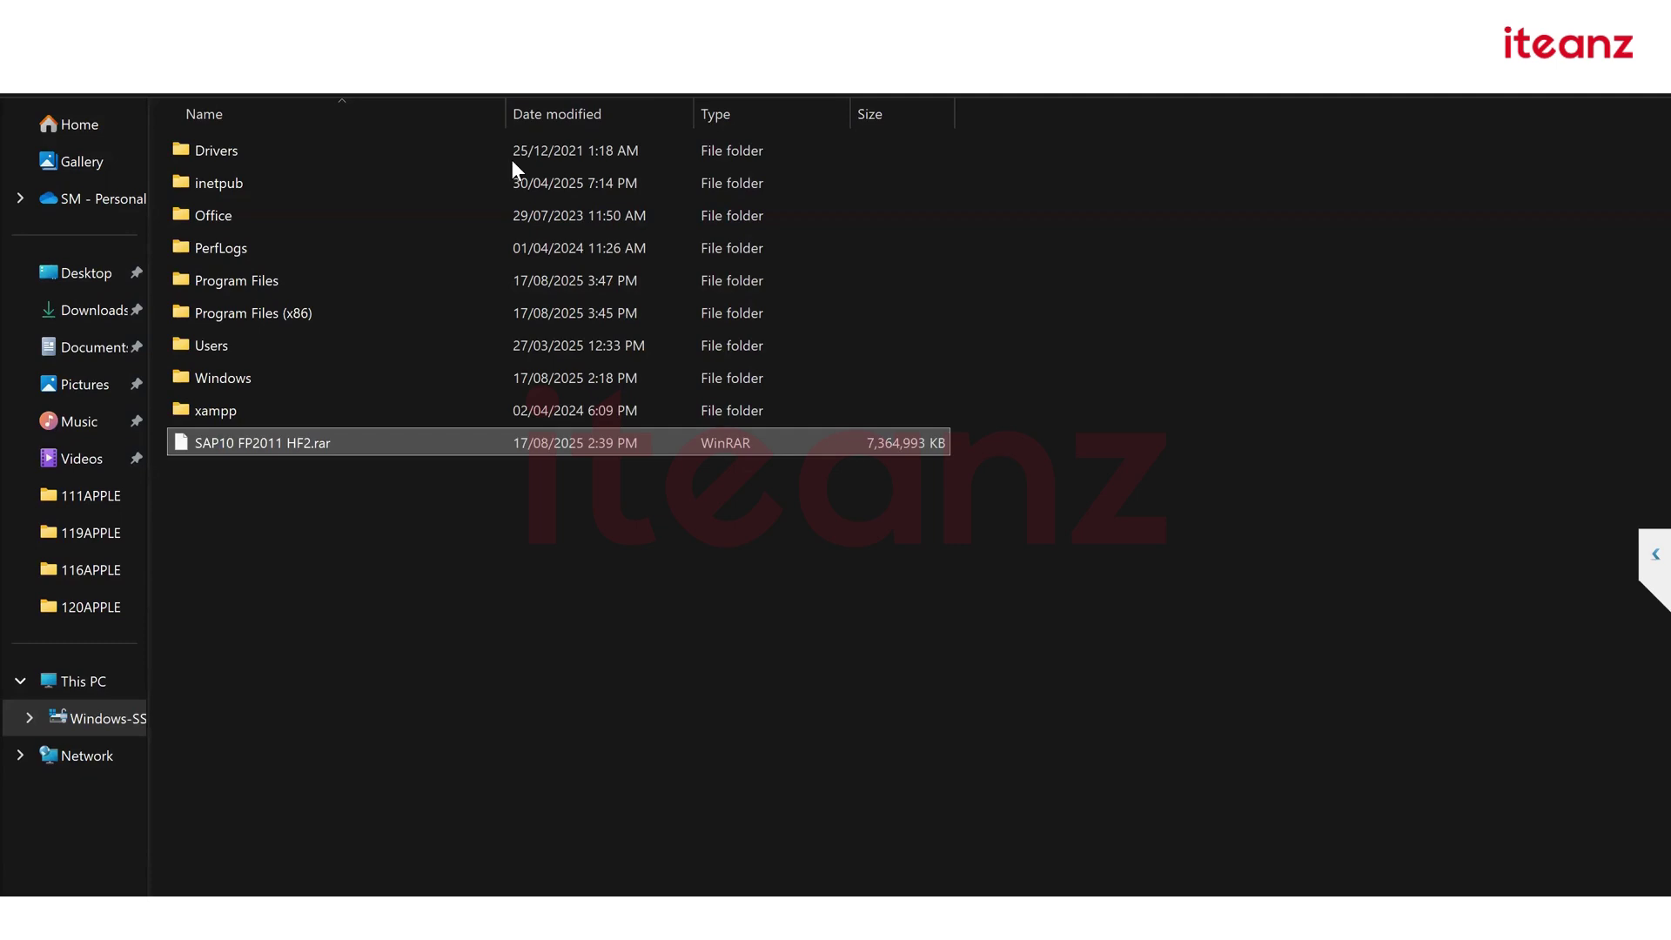
Extract the copied SAP10 FP2011 HF2.rar archive to C:\SAP10 FP2011 HF2
{"action": "right_click", "coordinate": [296, 445]}
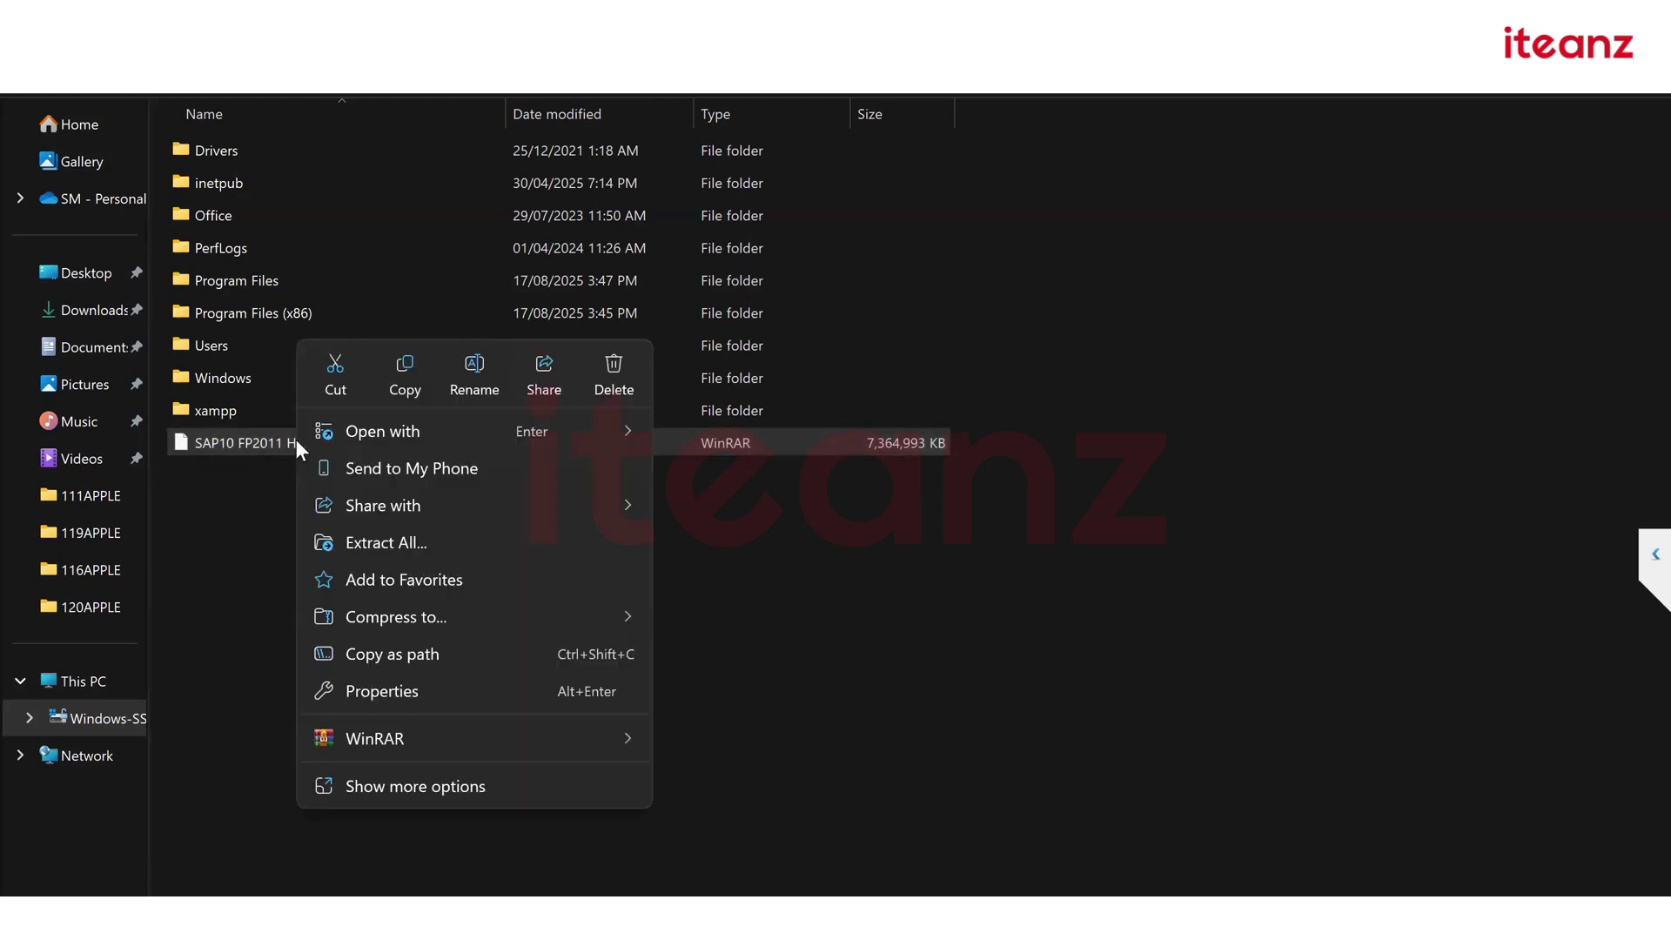
{"action": "left_click", "coordinate": [409, 542]}
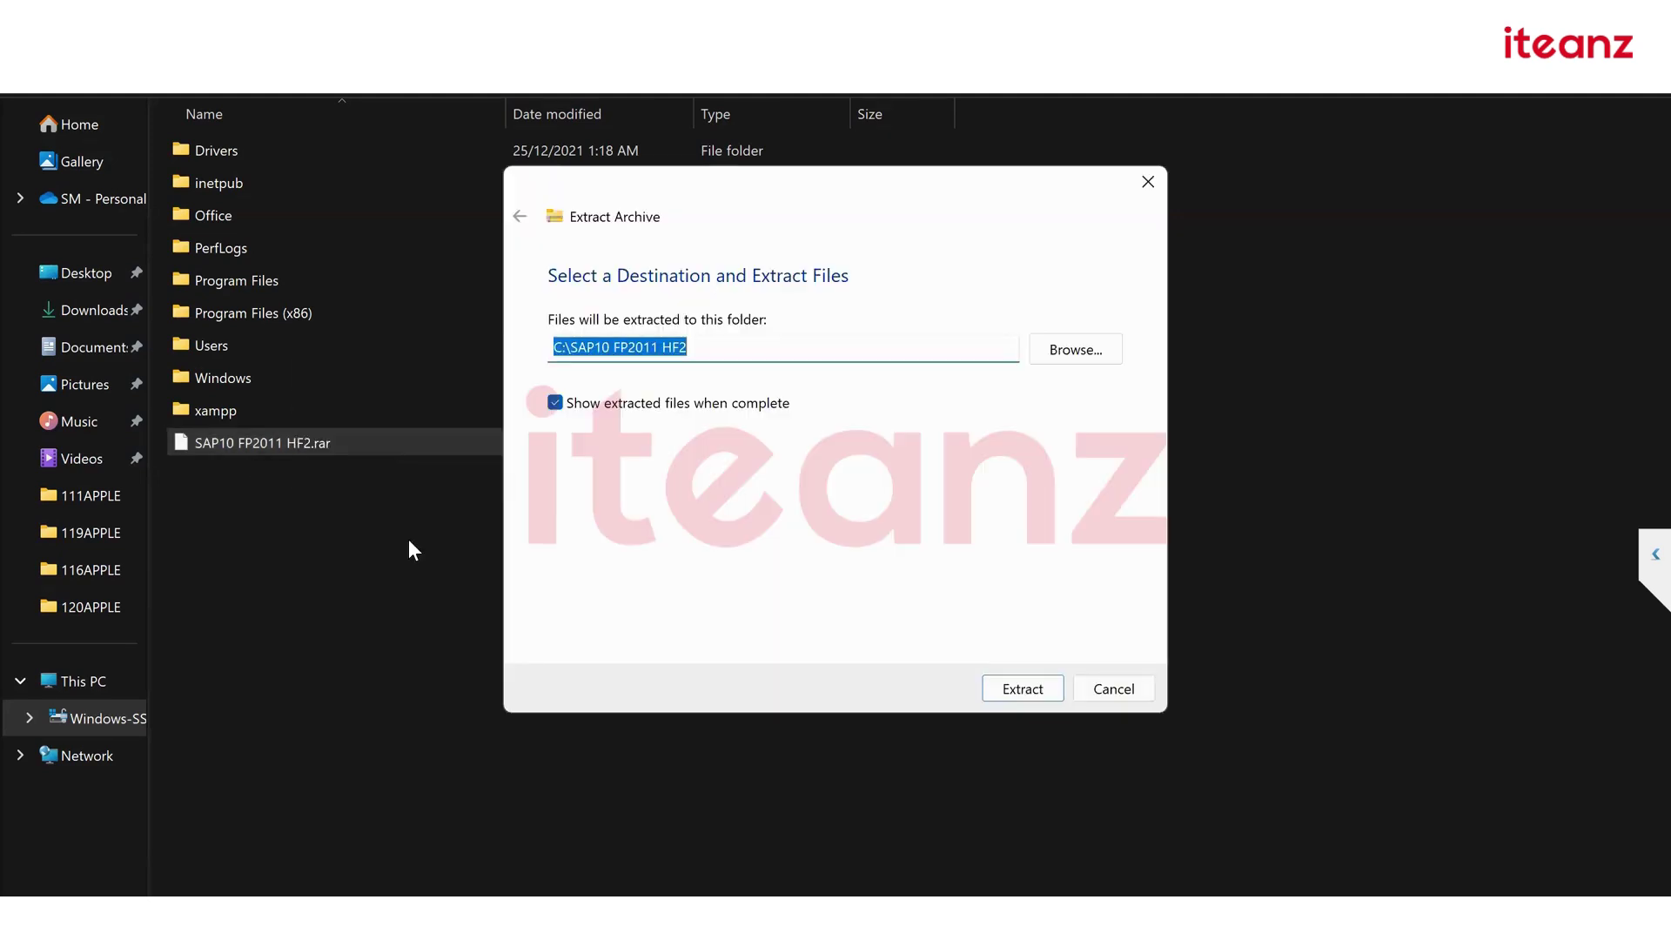
{"action": "left_click", "coordinate": [1036, 680]}
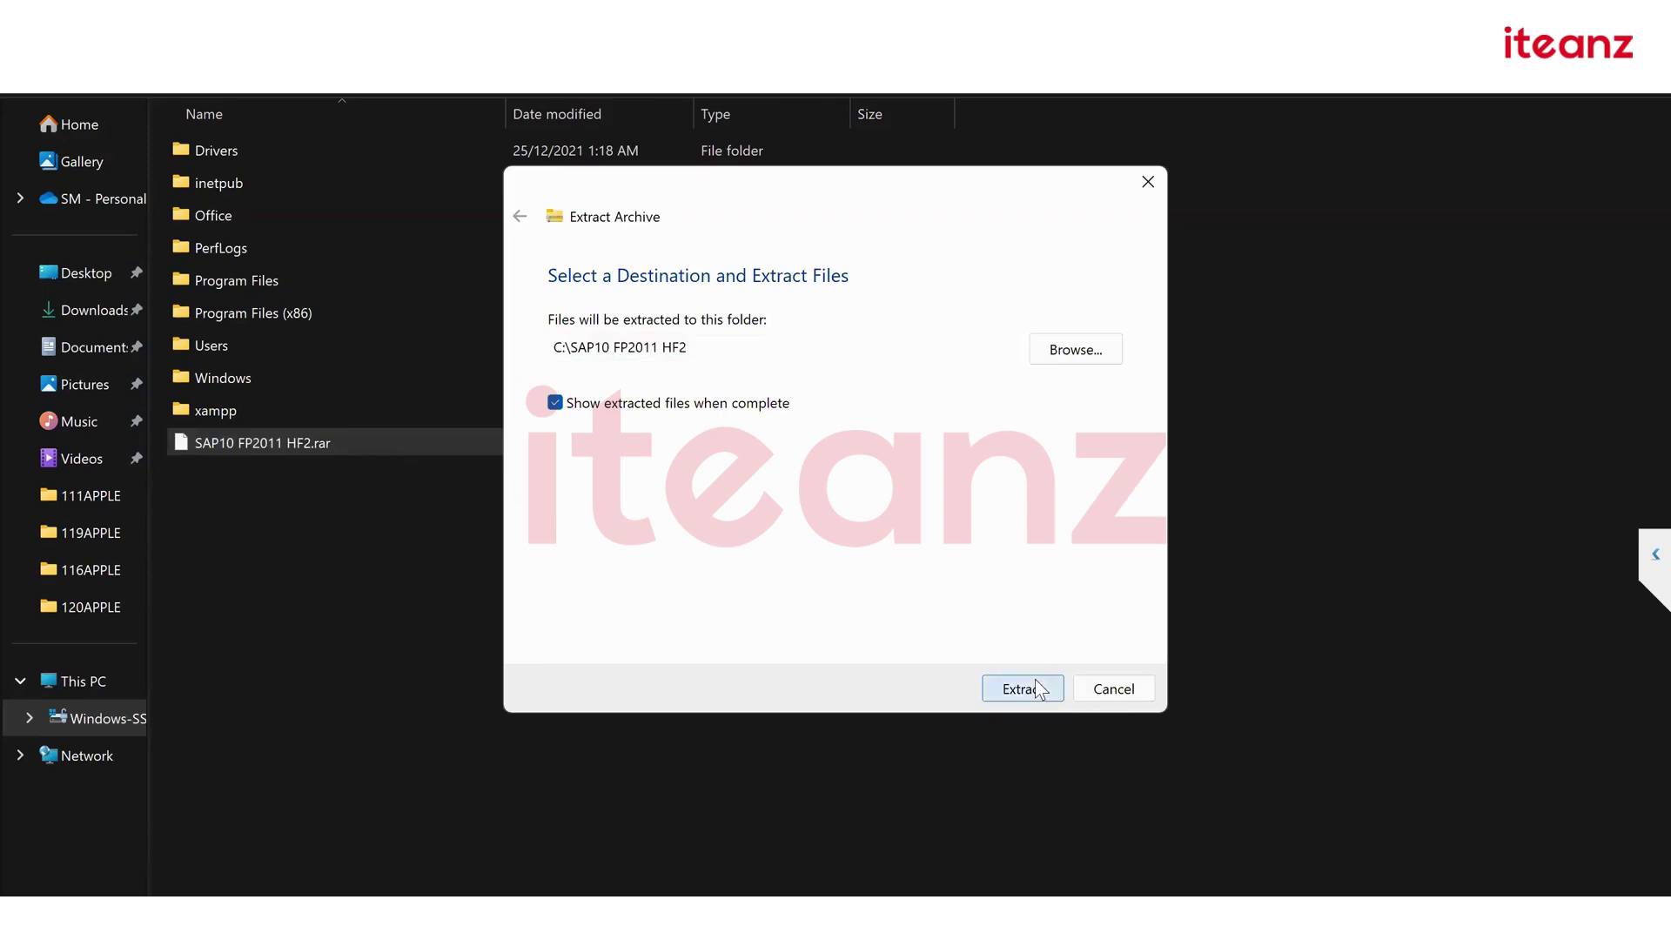
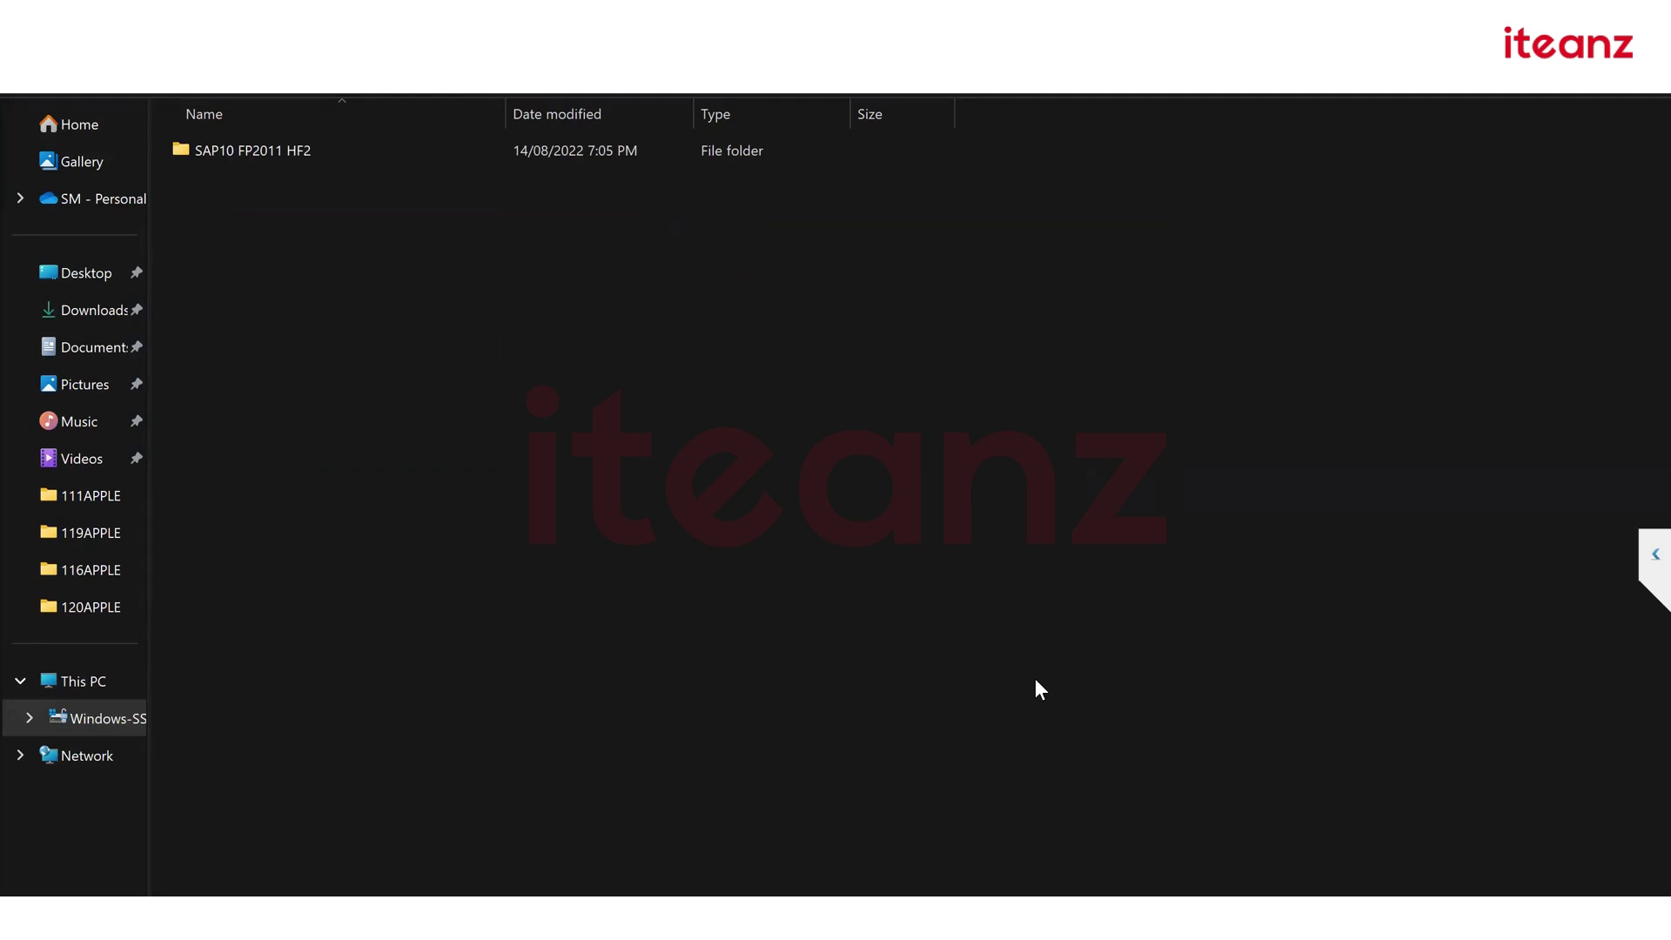
Copy the M_SQL_Server_Enterprise_2017 zip from Downloads to the root of the Windows-SSD drive, granting administrator permission
{"action": "left_click", "coordinate": [97, 324]}
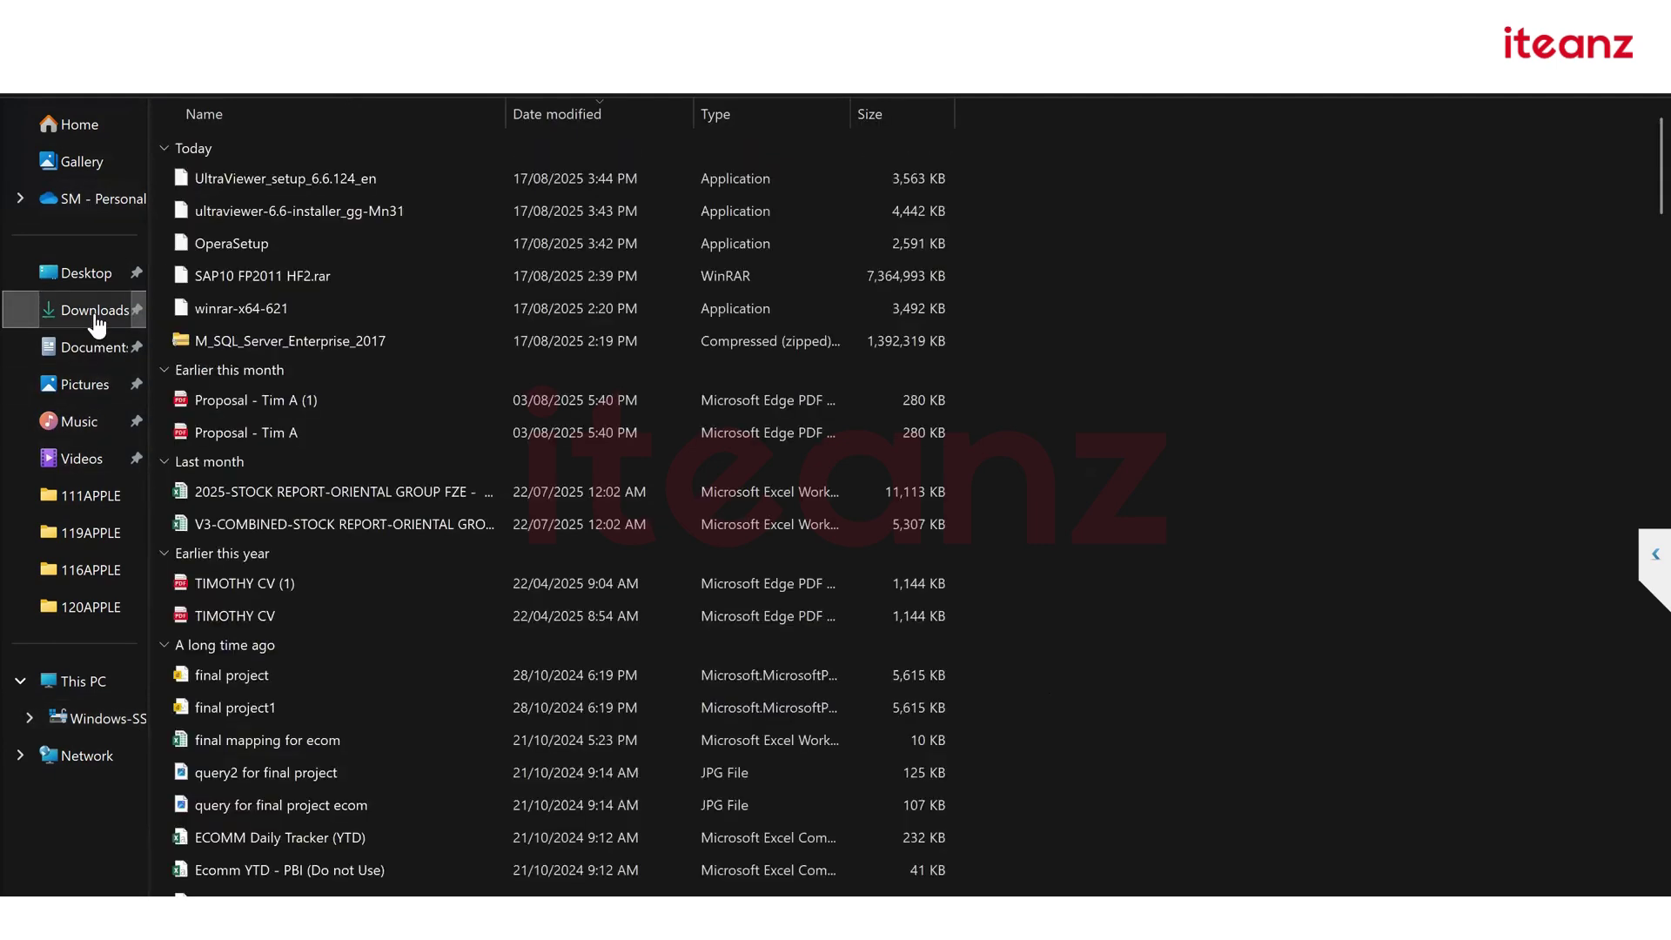
{"action": "right_click", "coordinate": [290, 336]}
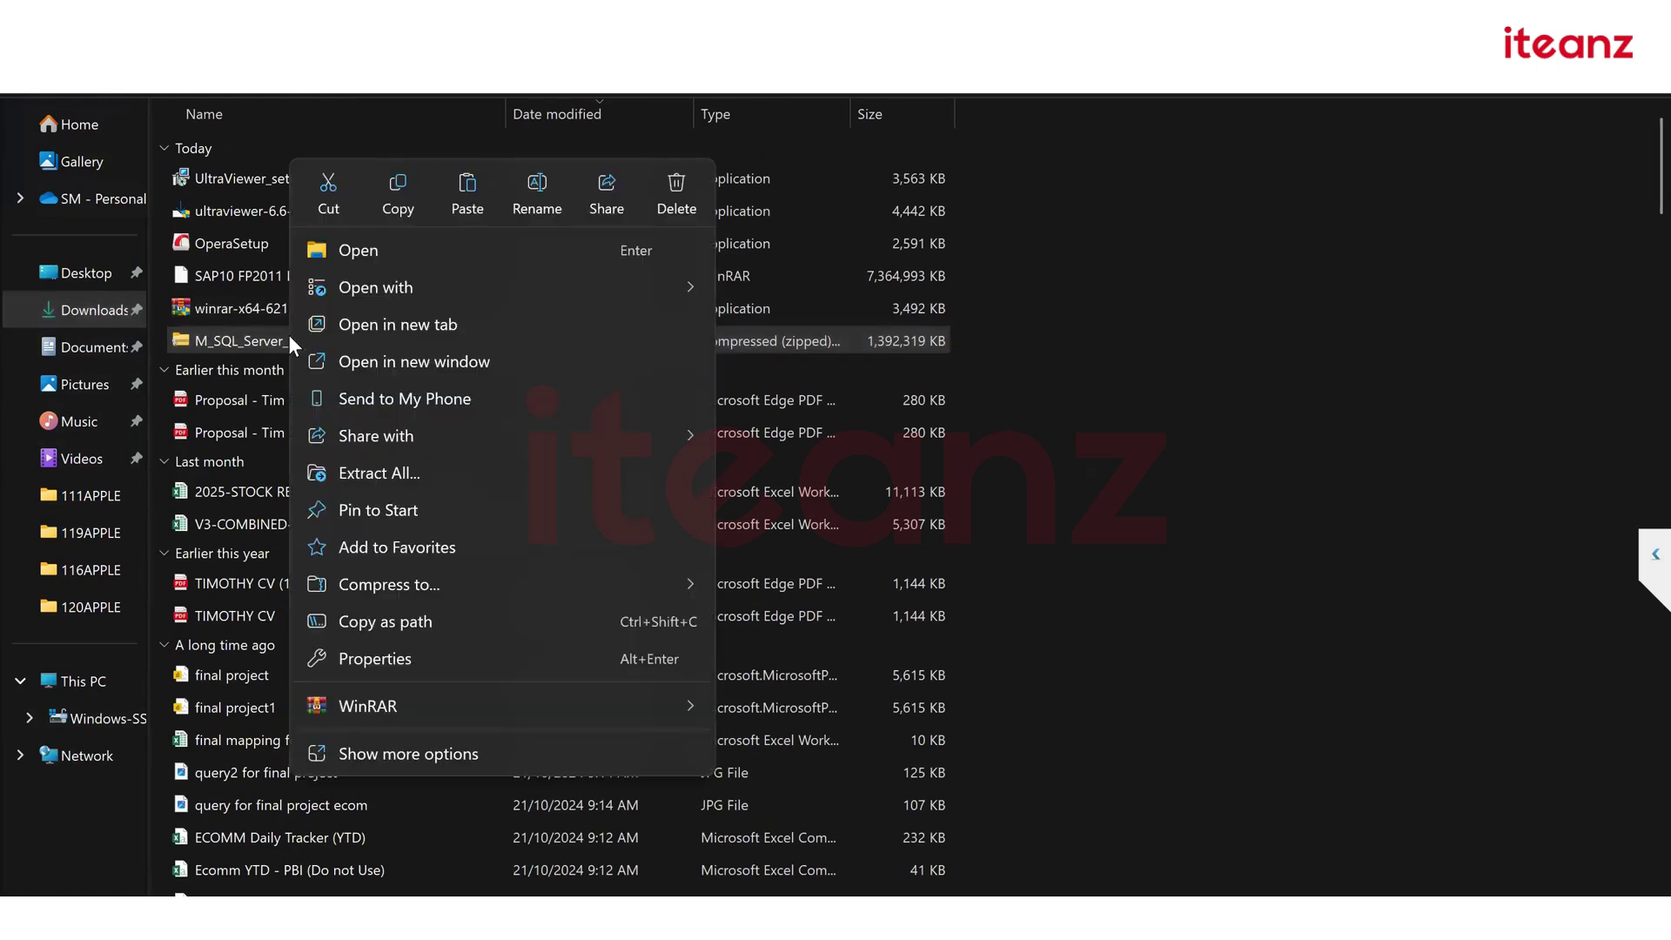
{"action": "left_click", "coordinate": [395, 193]}
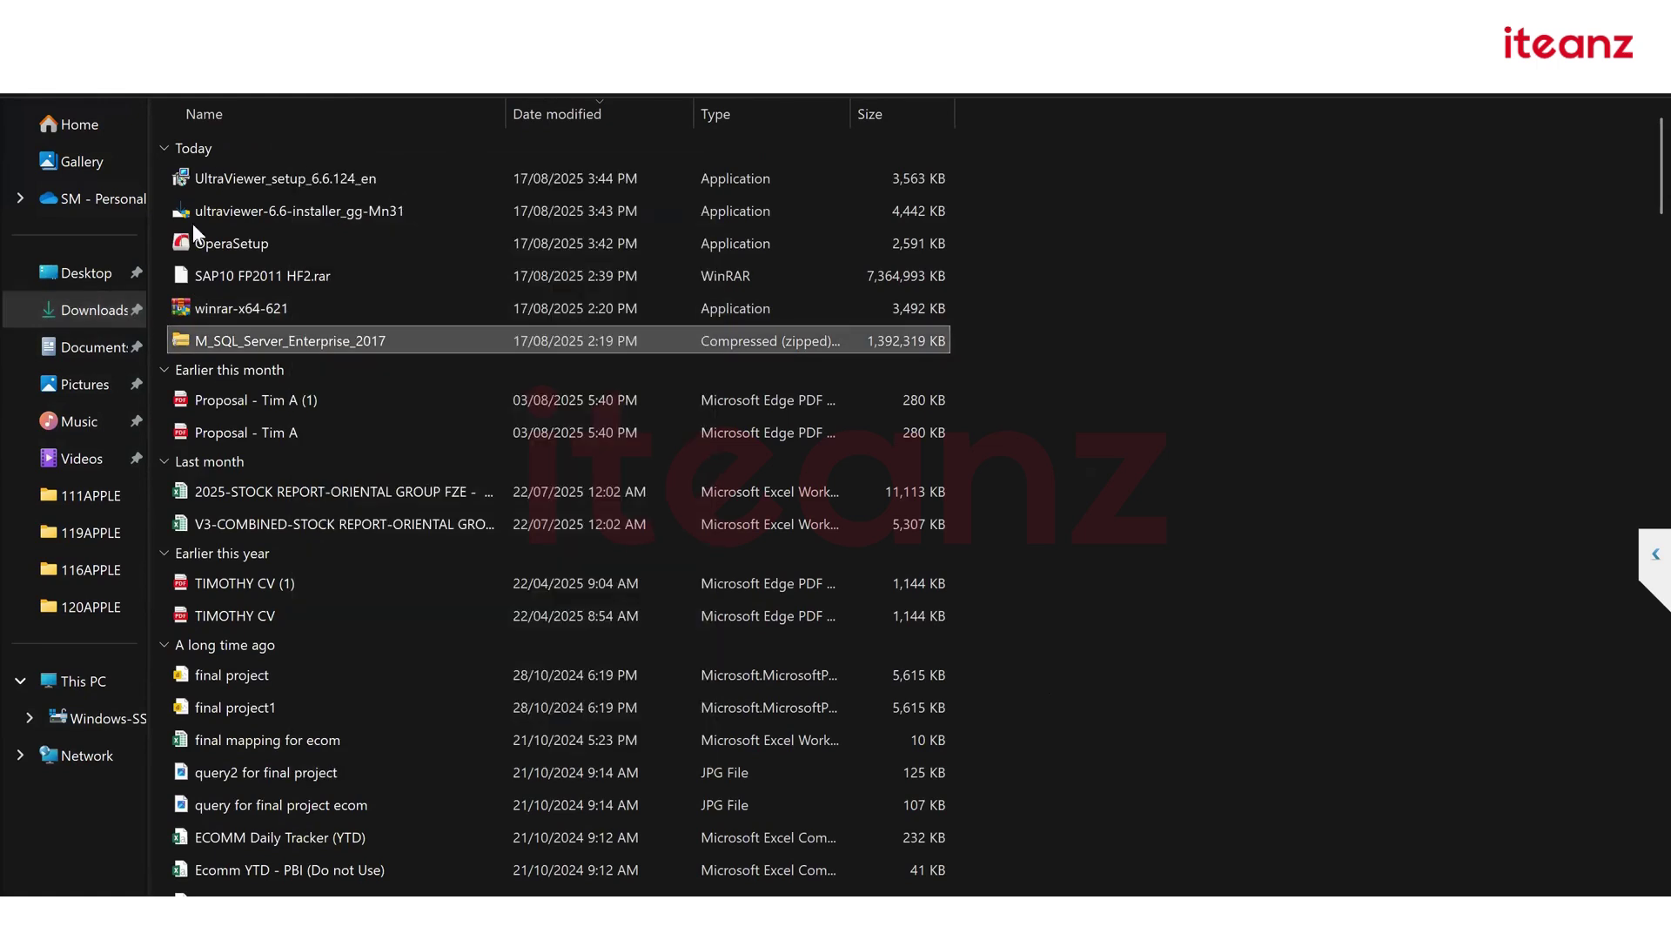
{"action": "left_click", "coordinate": [94, 684]}
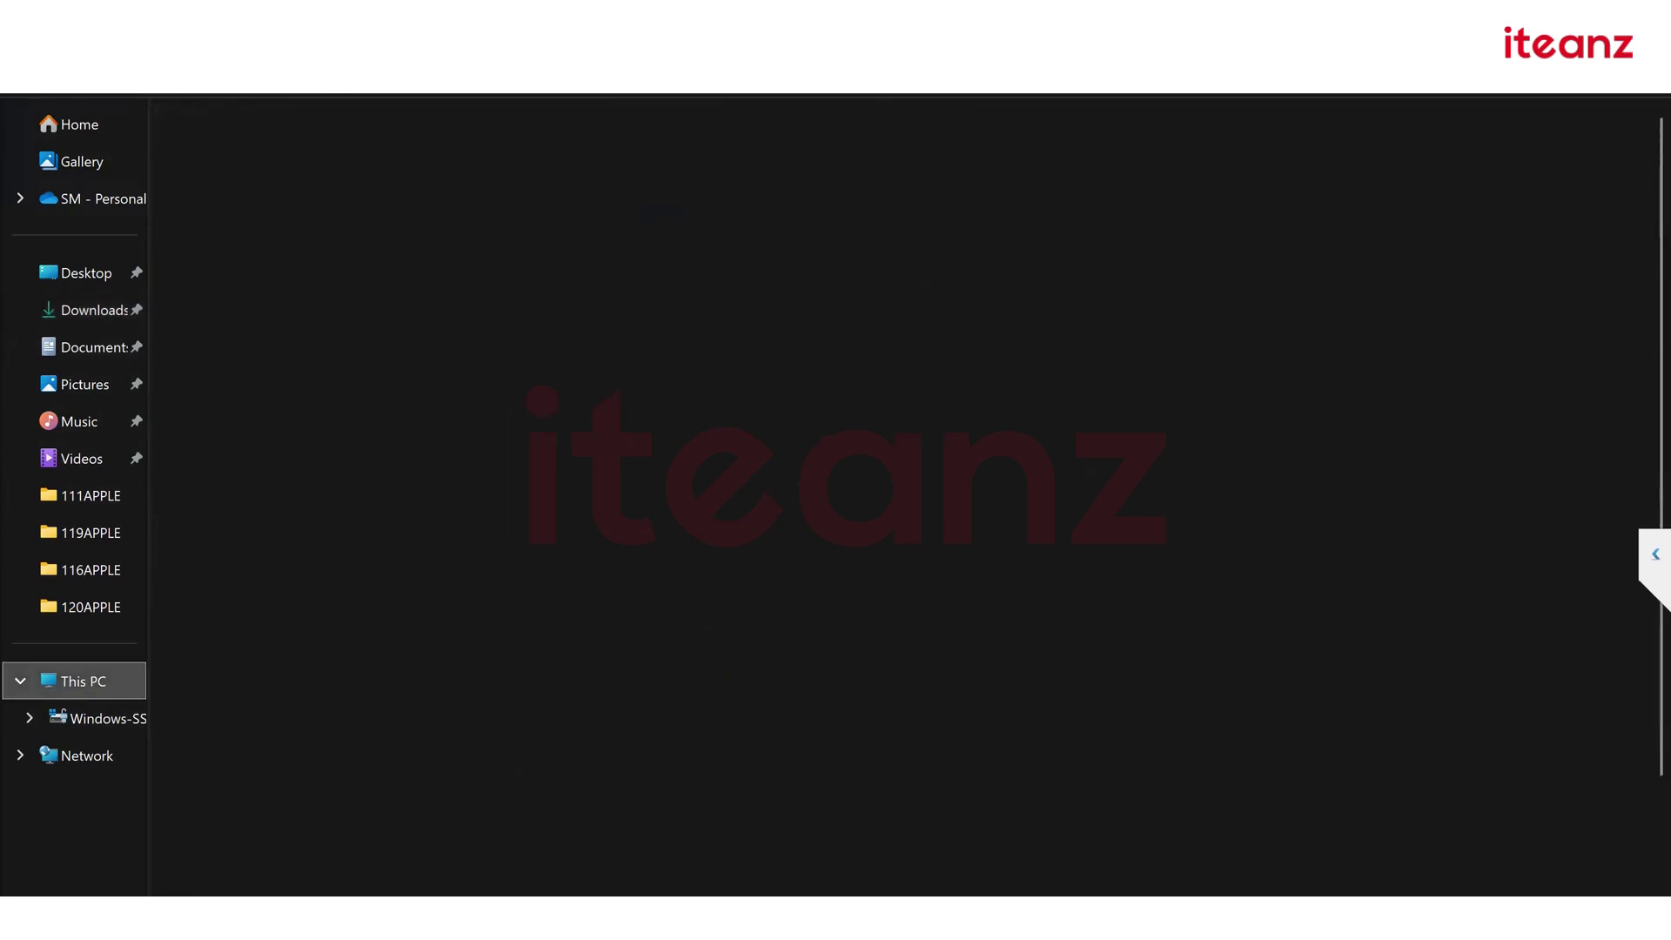
{"action": "left_click", "coordinate": [93, 683]}
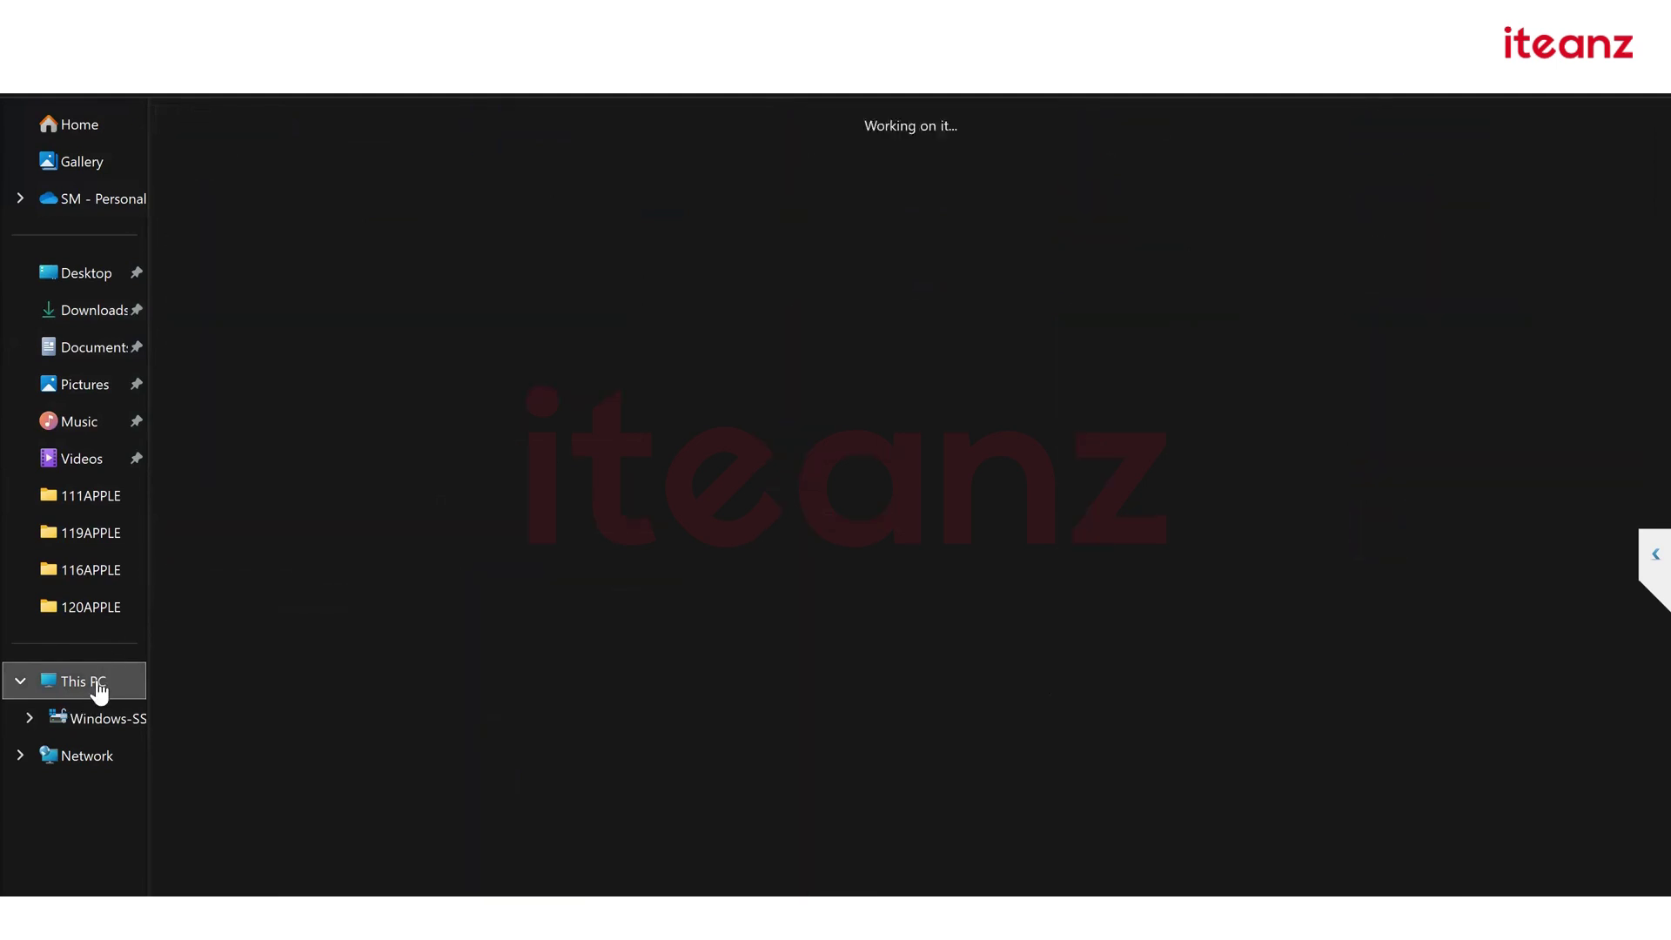
{"action": "double_click", "coordinate": [315, 169]}
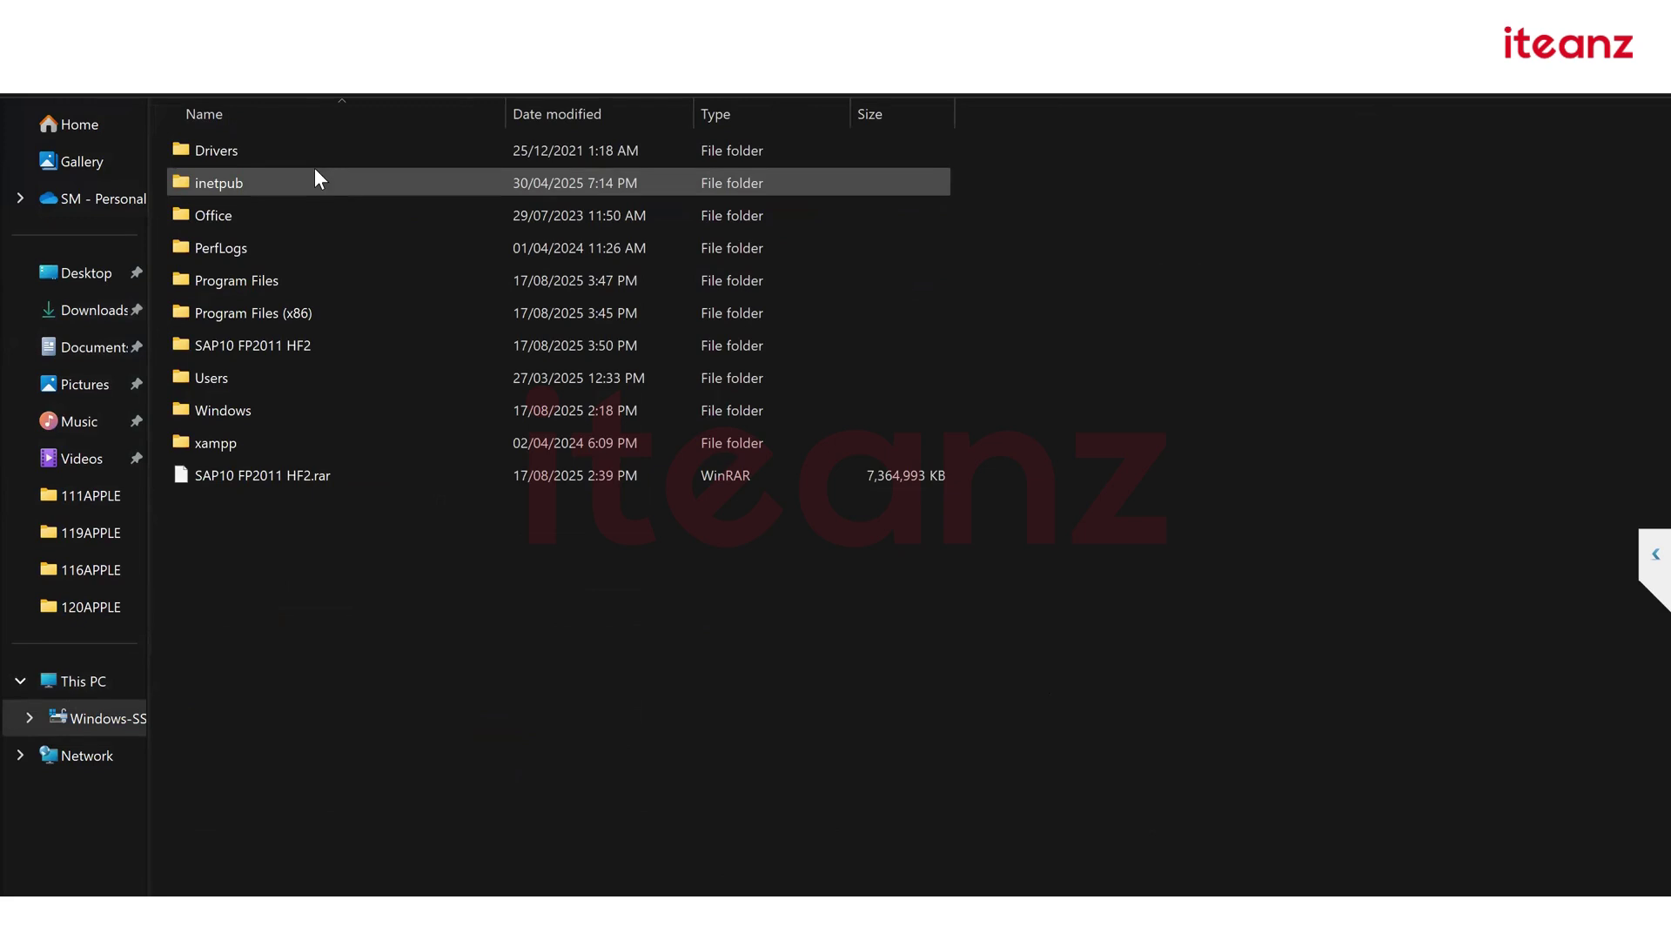
{"action": "right_click", "coordinate": [269, 546]}
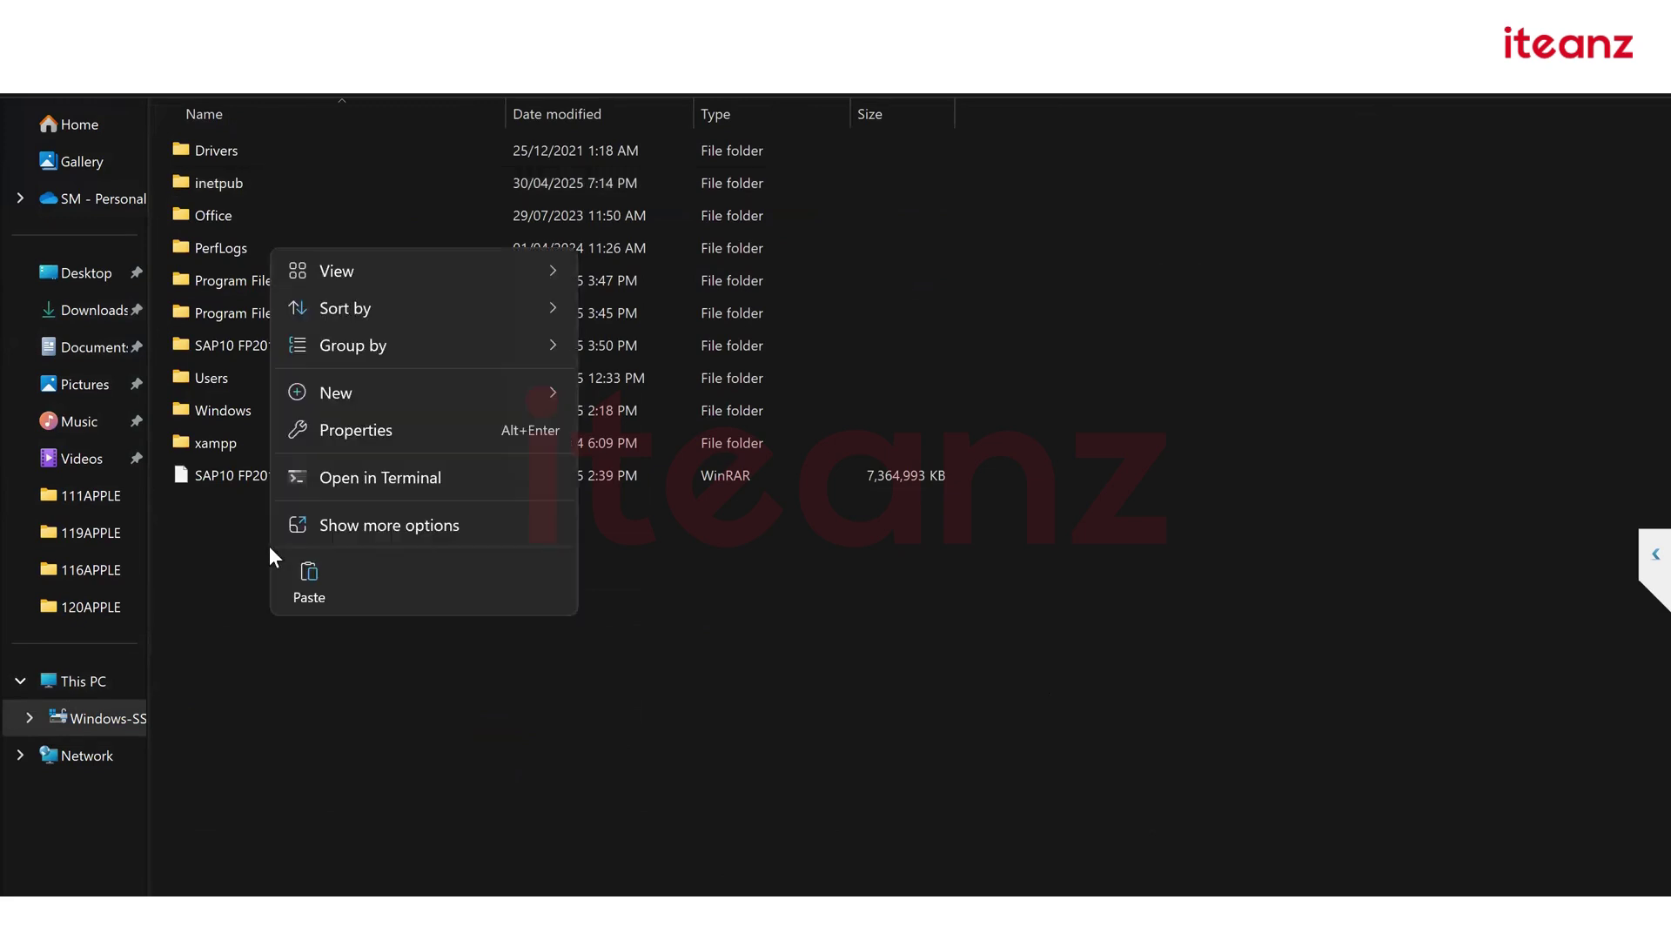
{"action": "left_click", "coordinate": [309, 579]}
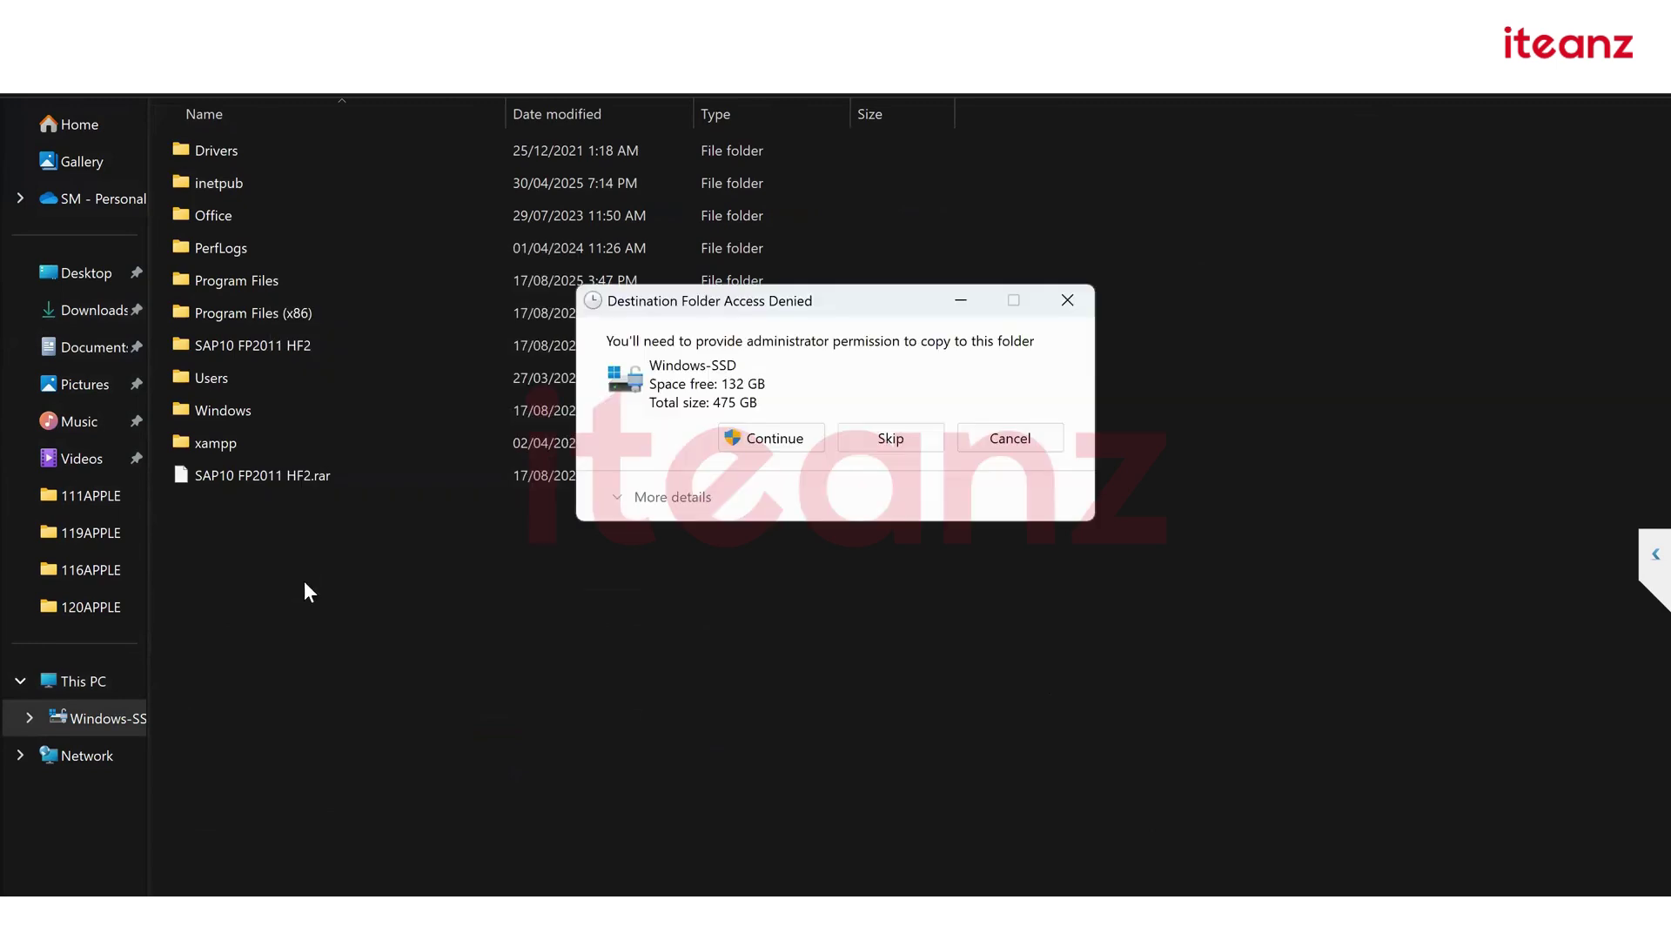
{"action": "left_click", "coordinate": [797, 435]}
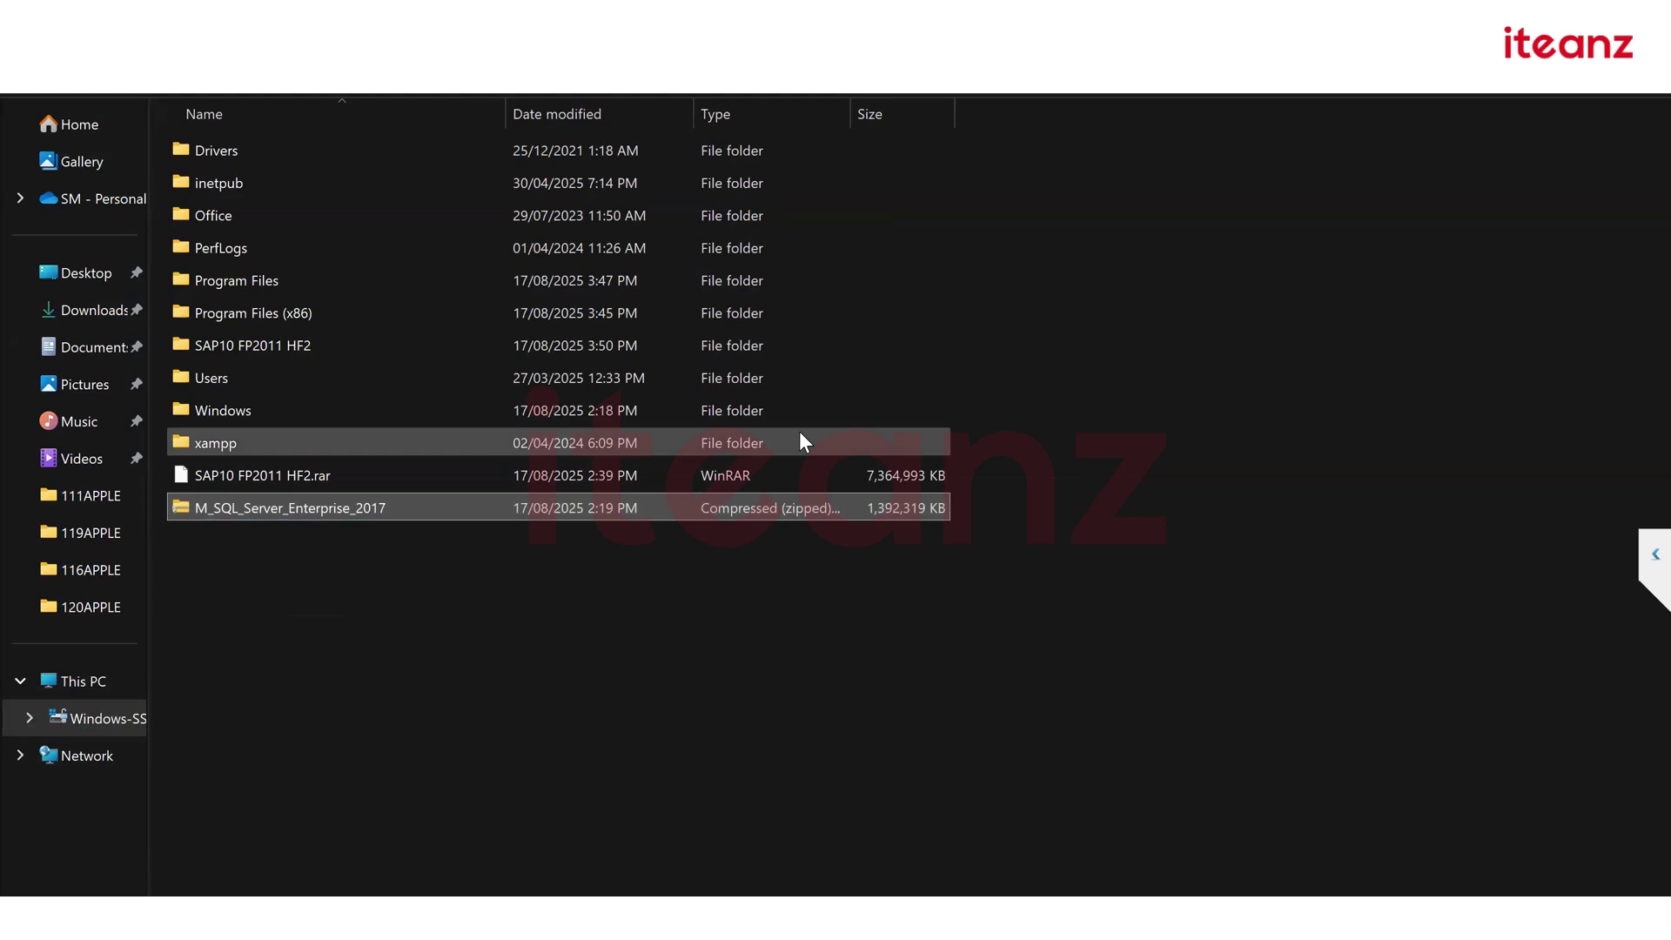
Extract the copied M_SQL_Server_Enterprise_2017 zip to C:\M_SQL_Server_Enterprise_2017
{"action": "right_click", "coordinate": [388, 509]}
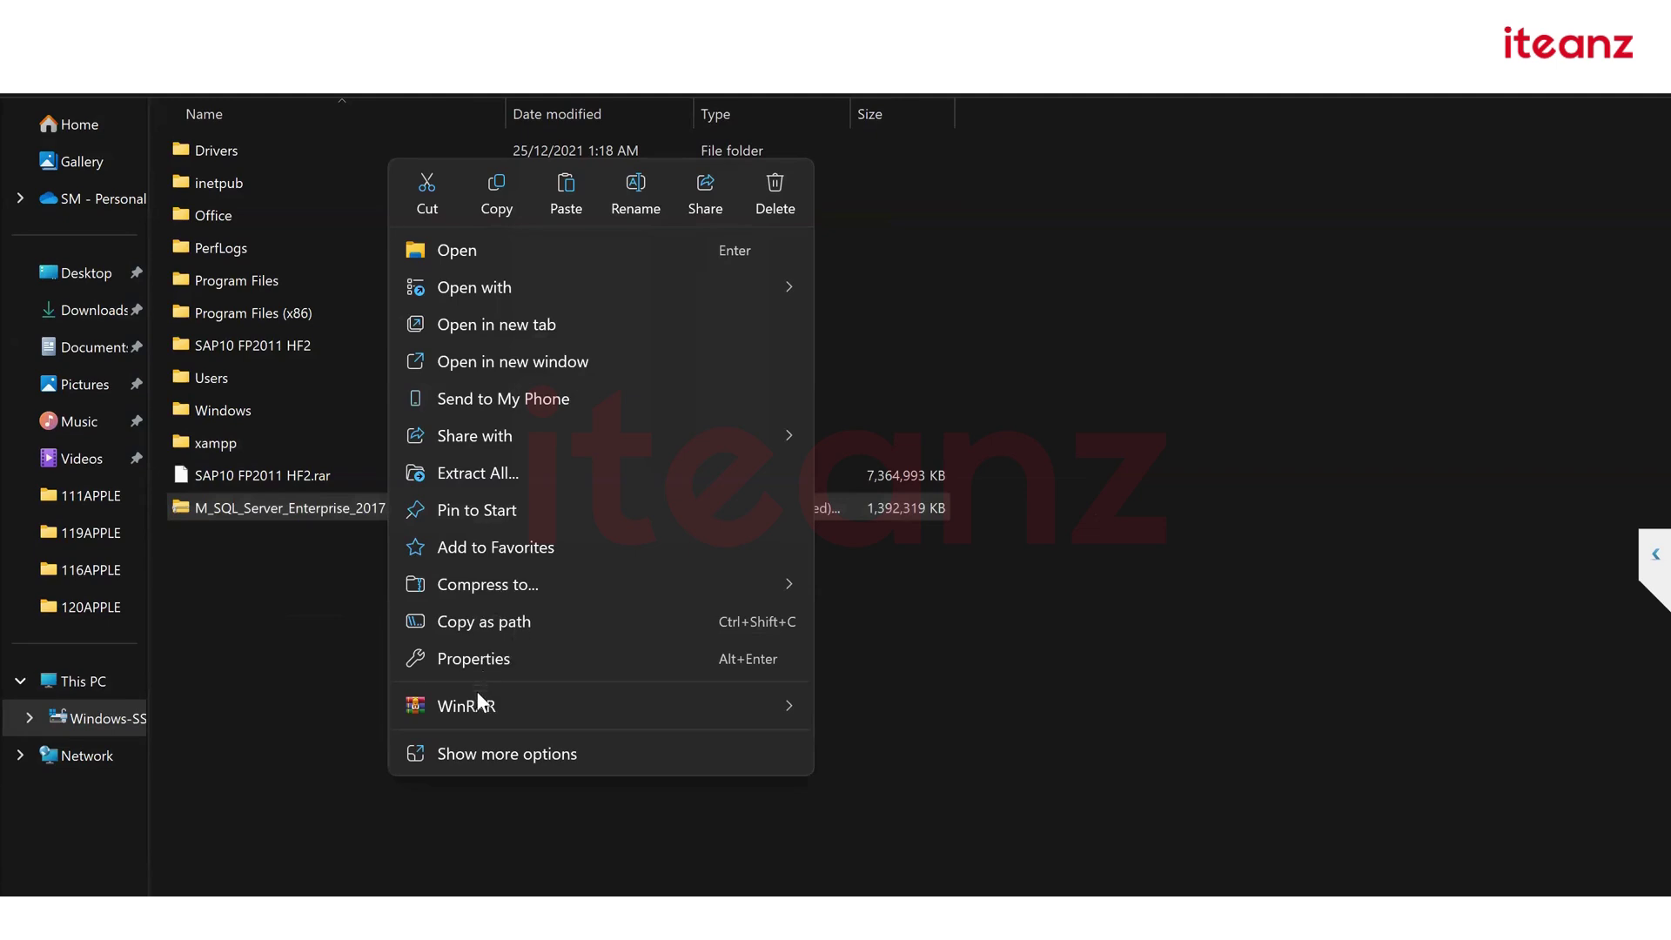
{"action": "left_click", "coordinate": [490, 470]}
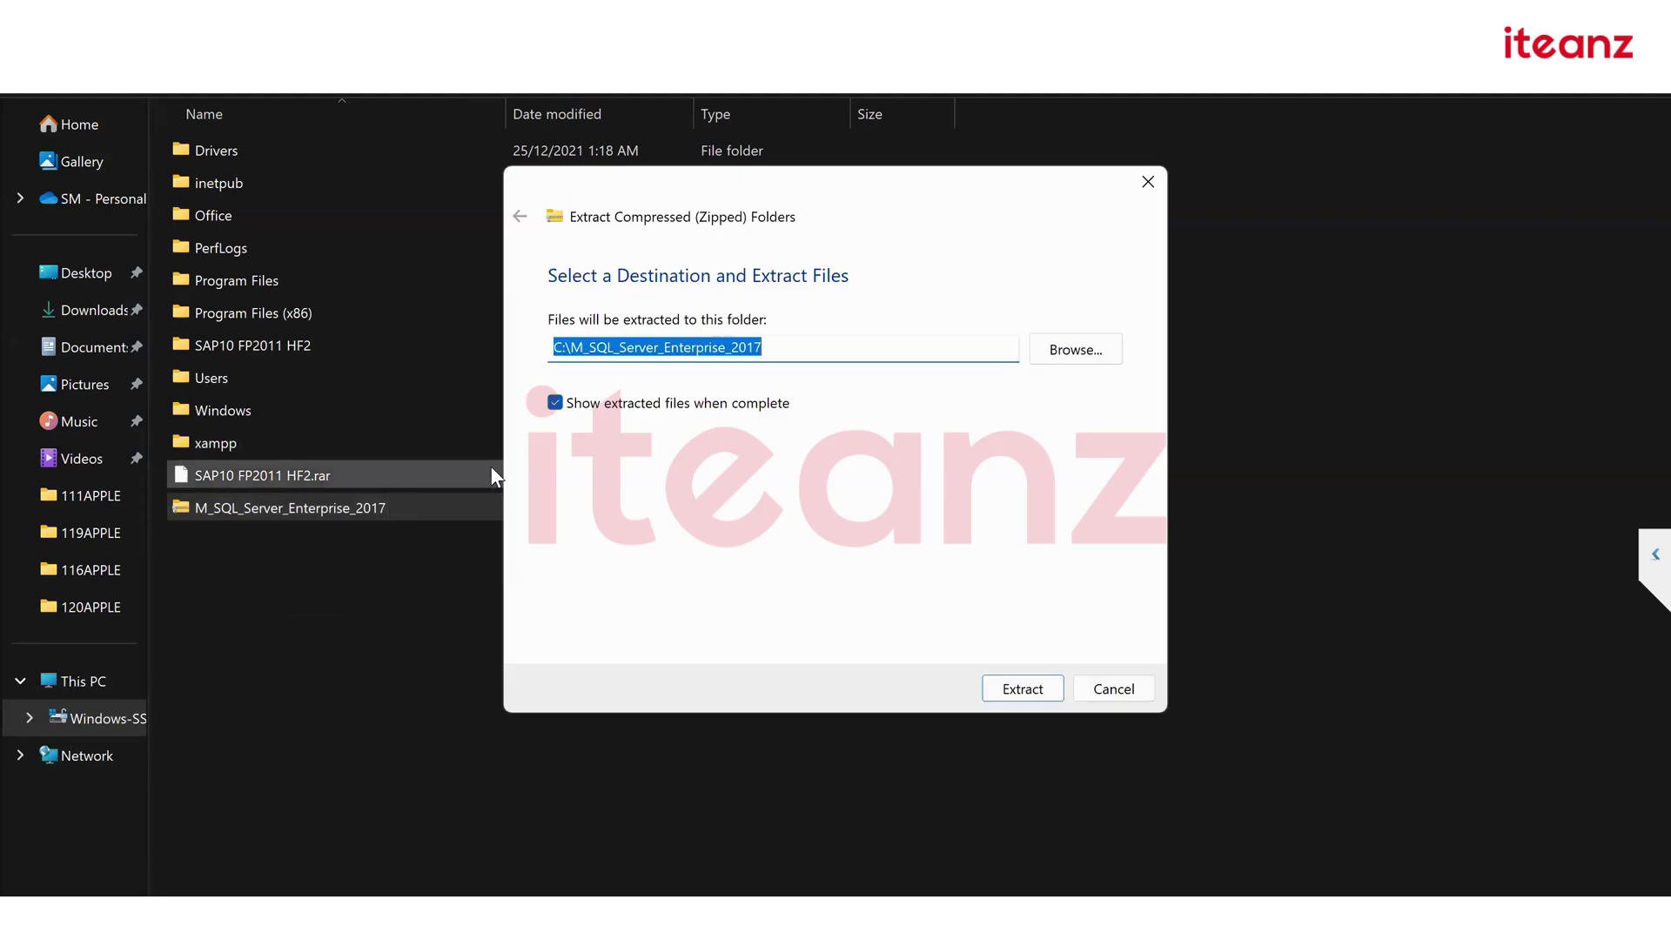
{"action": "left_click", "coordinate": [1025, 688]}
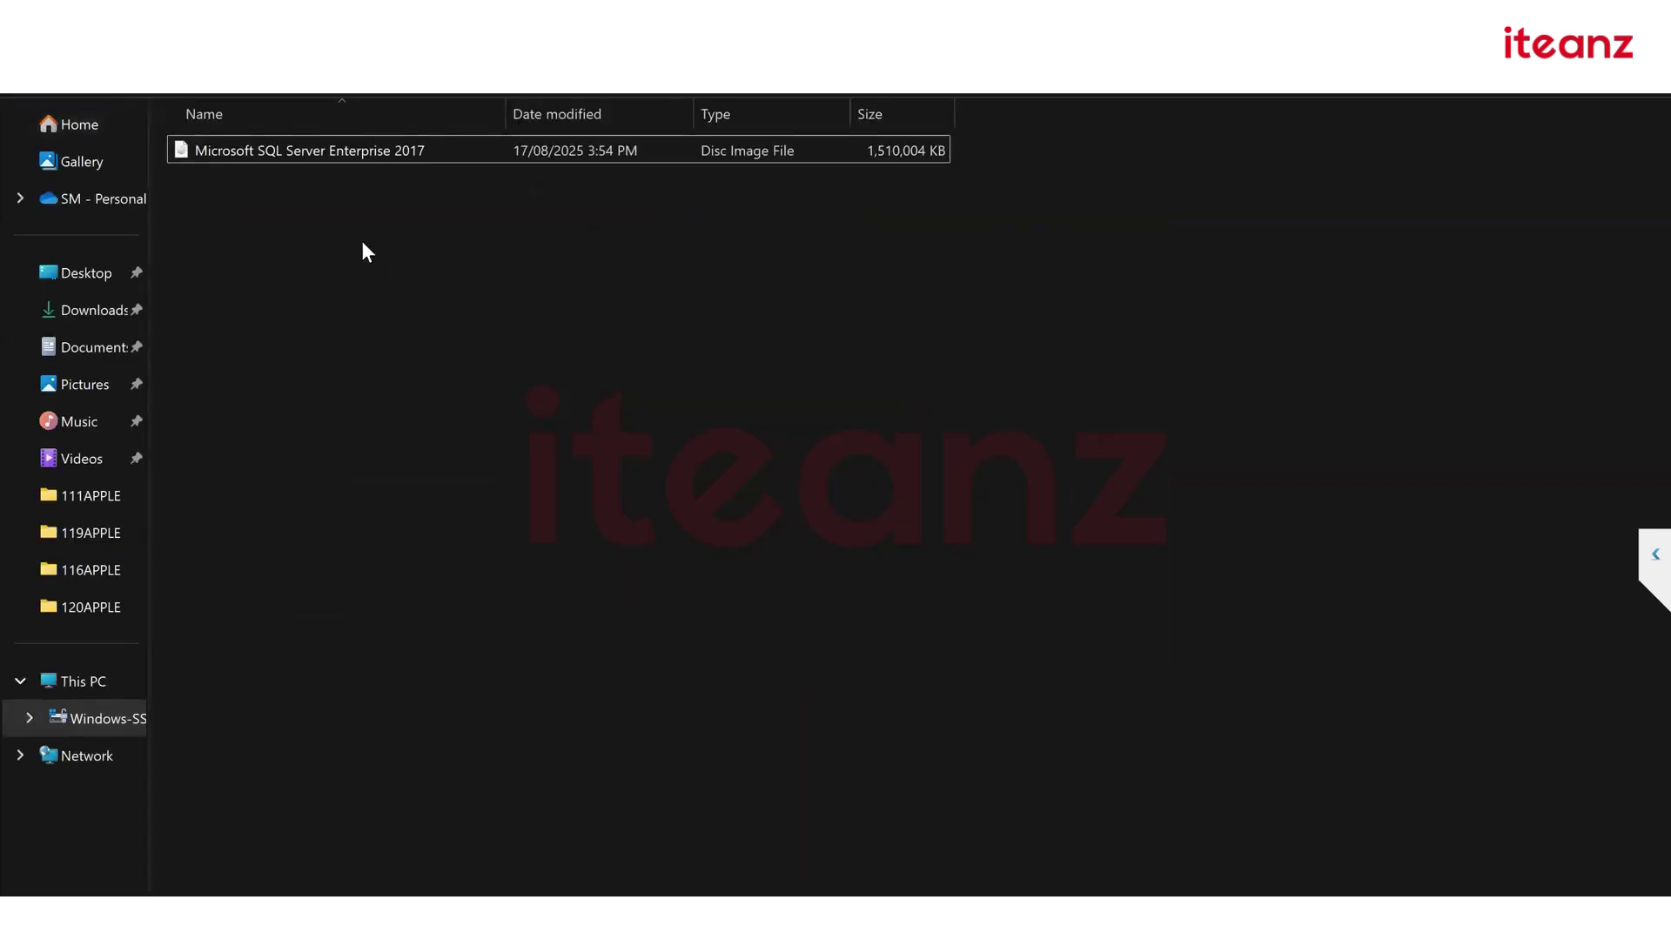
Mount the extracted Microsoft SQL Server Enterprise 2017 disc image, allowing the file to open
{"action": "right_click", "coordinate": [362, 150]}
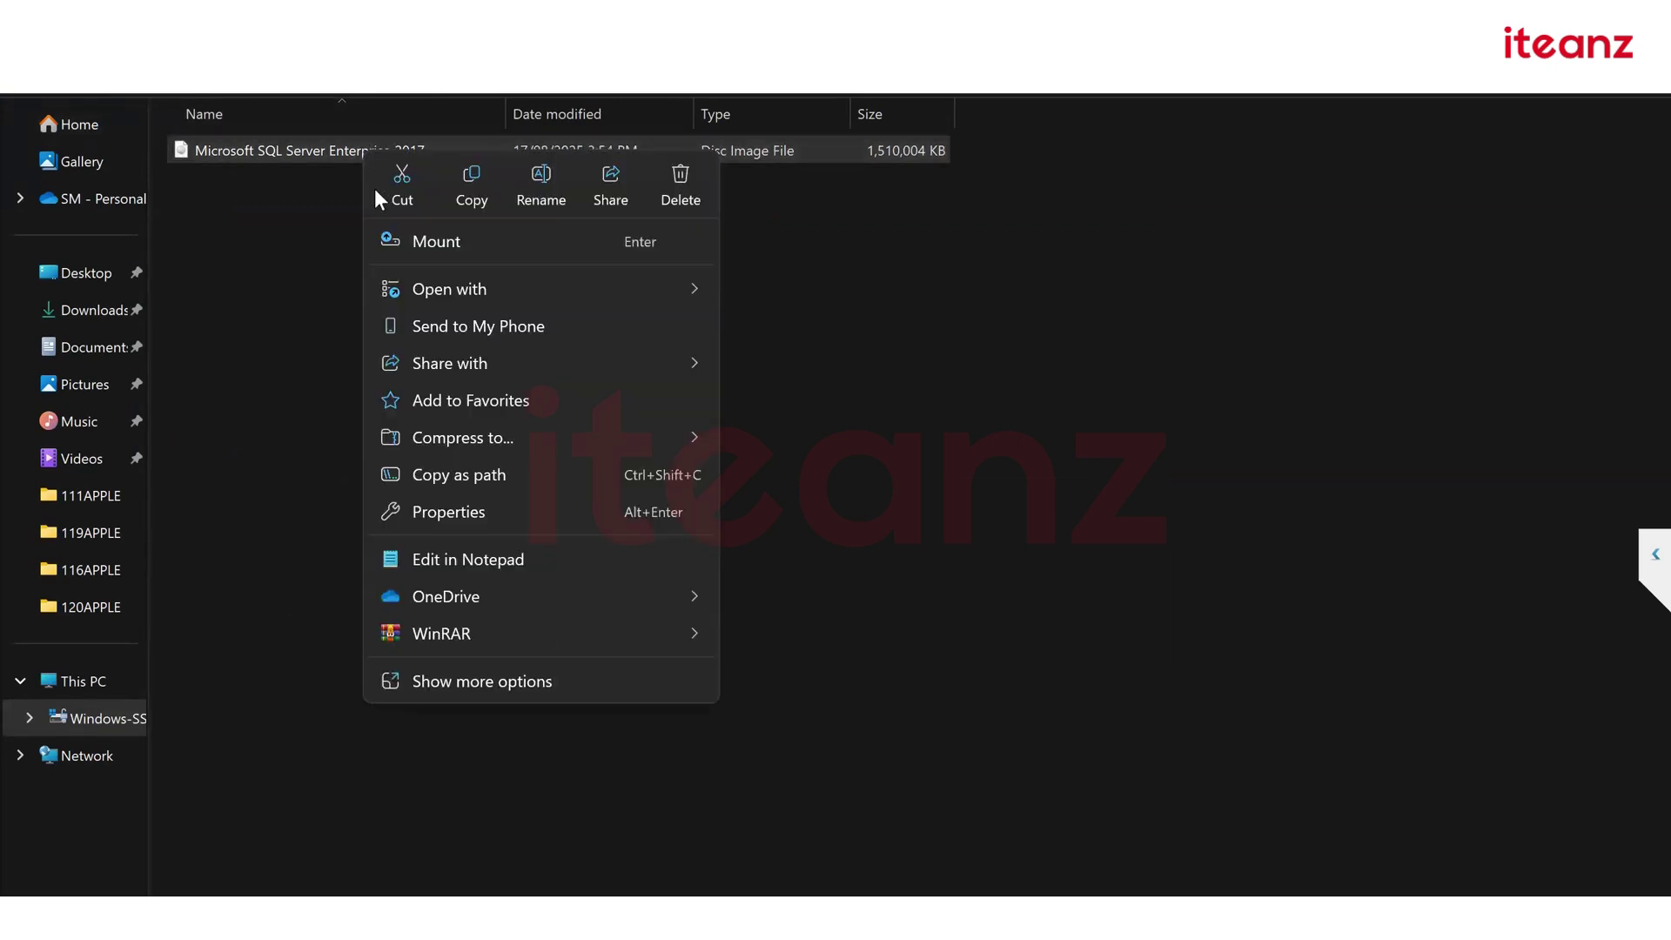
{"action": "left_click", "coordinate": [263, 478]}
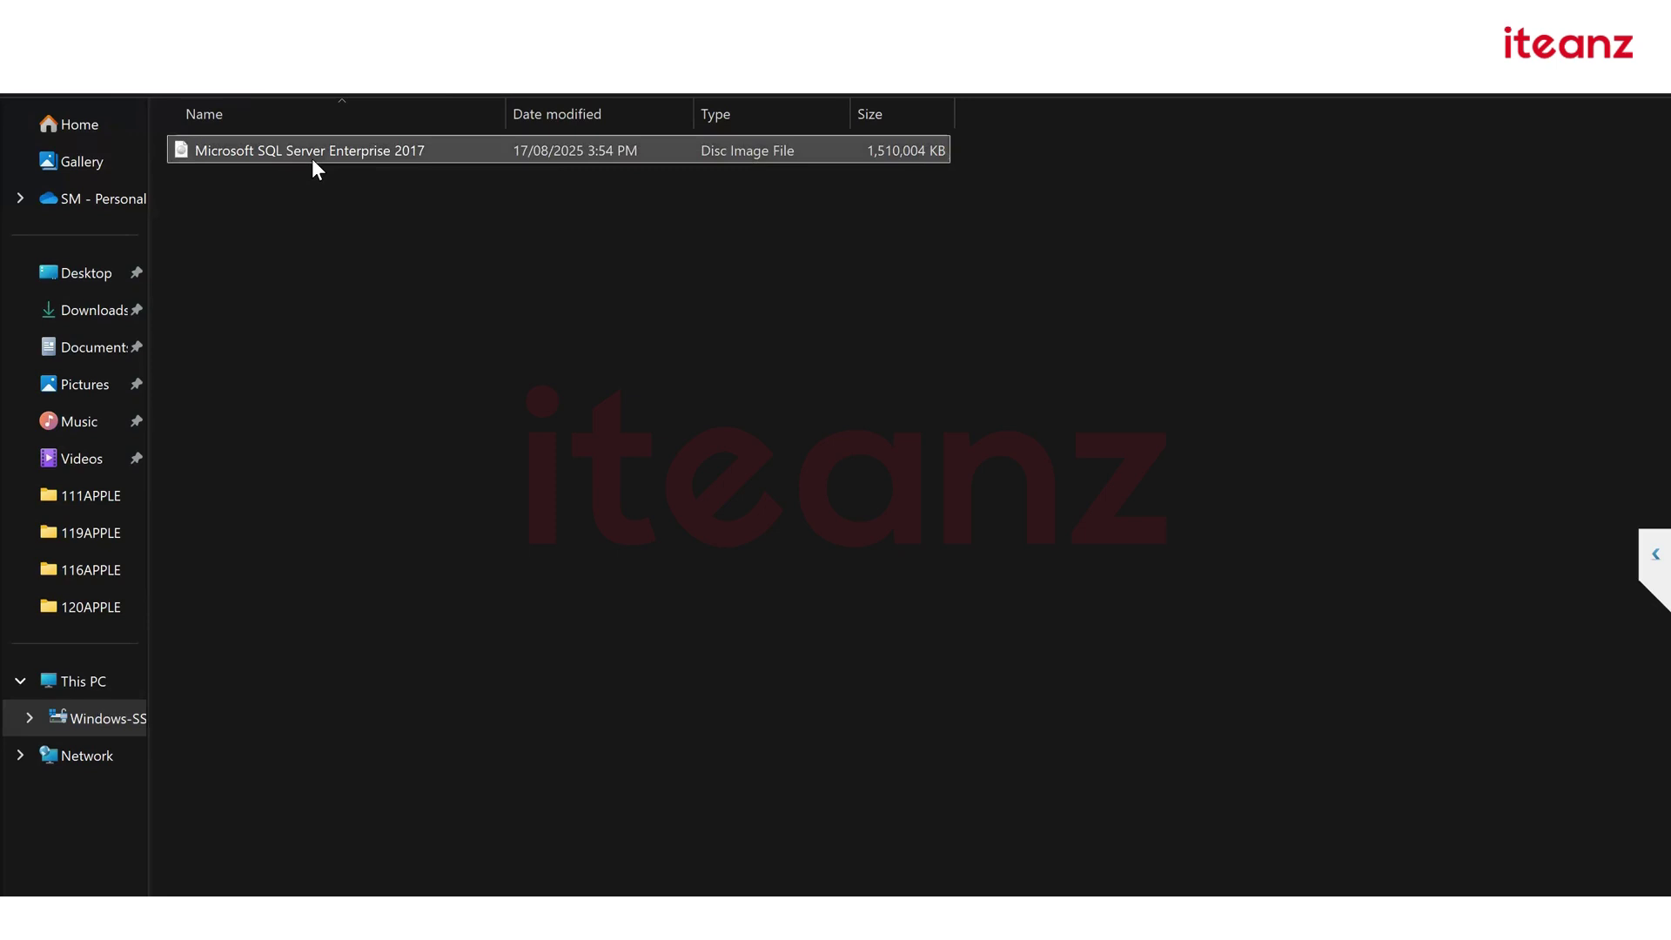
{"action": "right_click", "coordinate": [312, 158]}
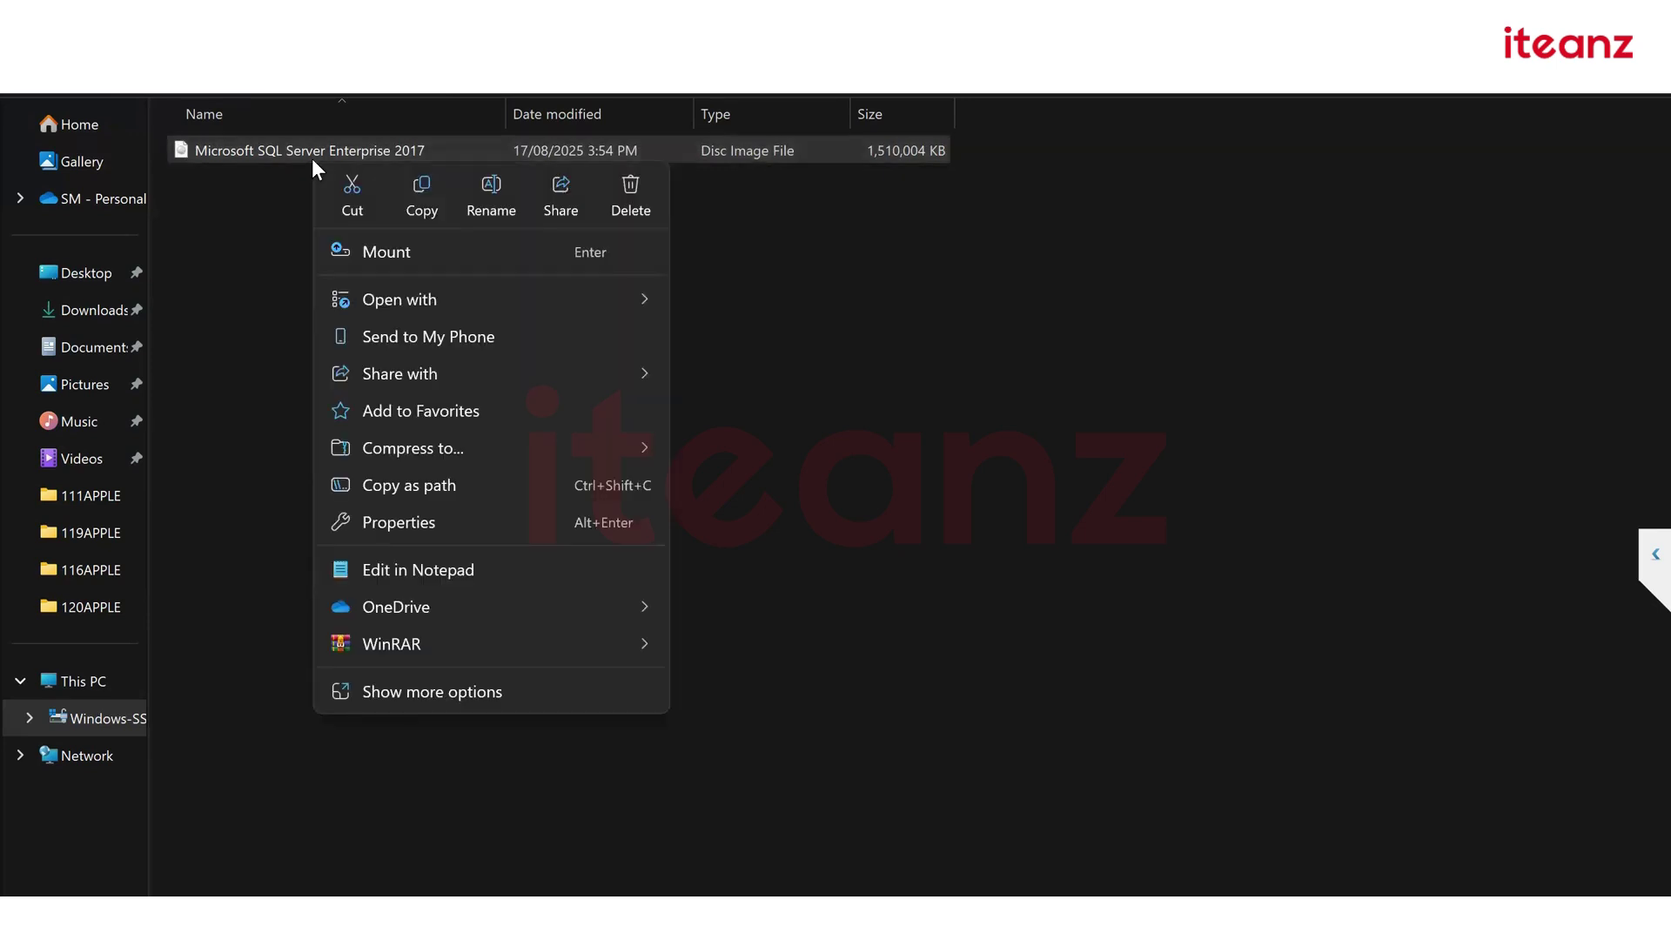
{"action": "double_click", "coordinate": [295, 142]}
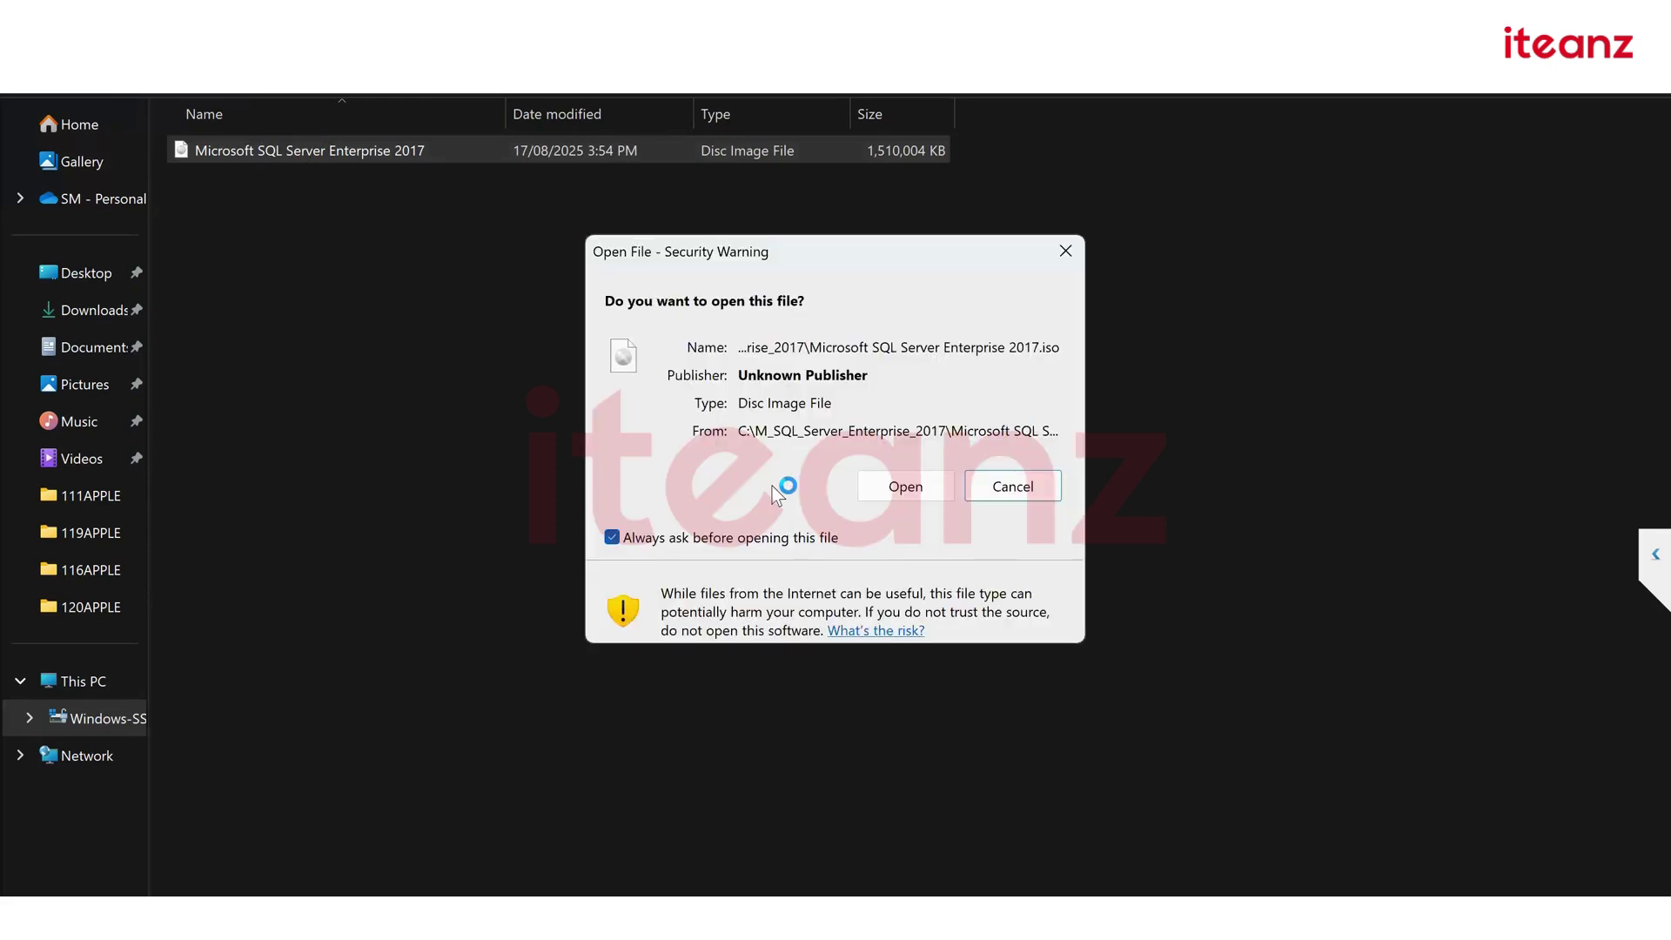
{"action": "left_click", "coordinate": [905, 487]}
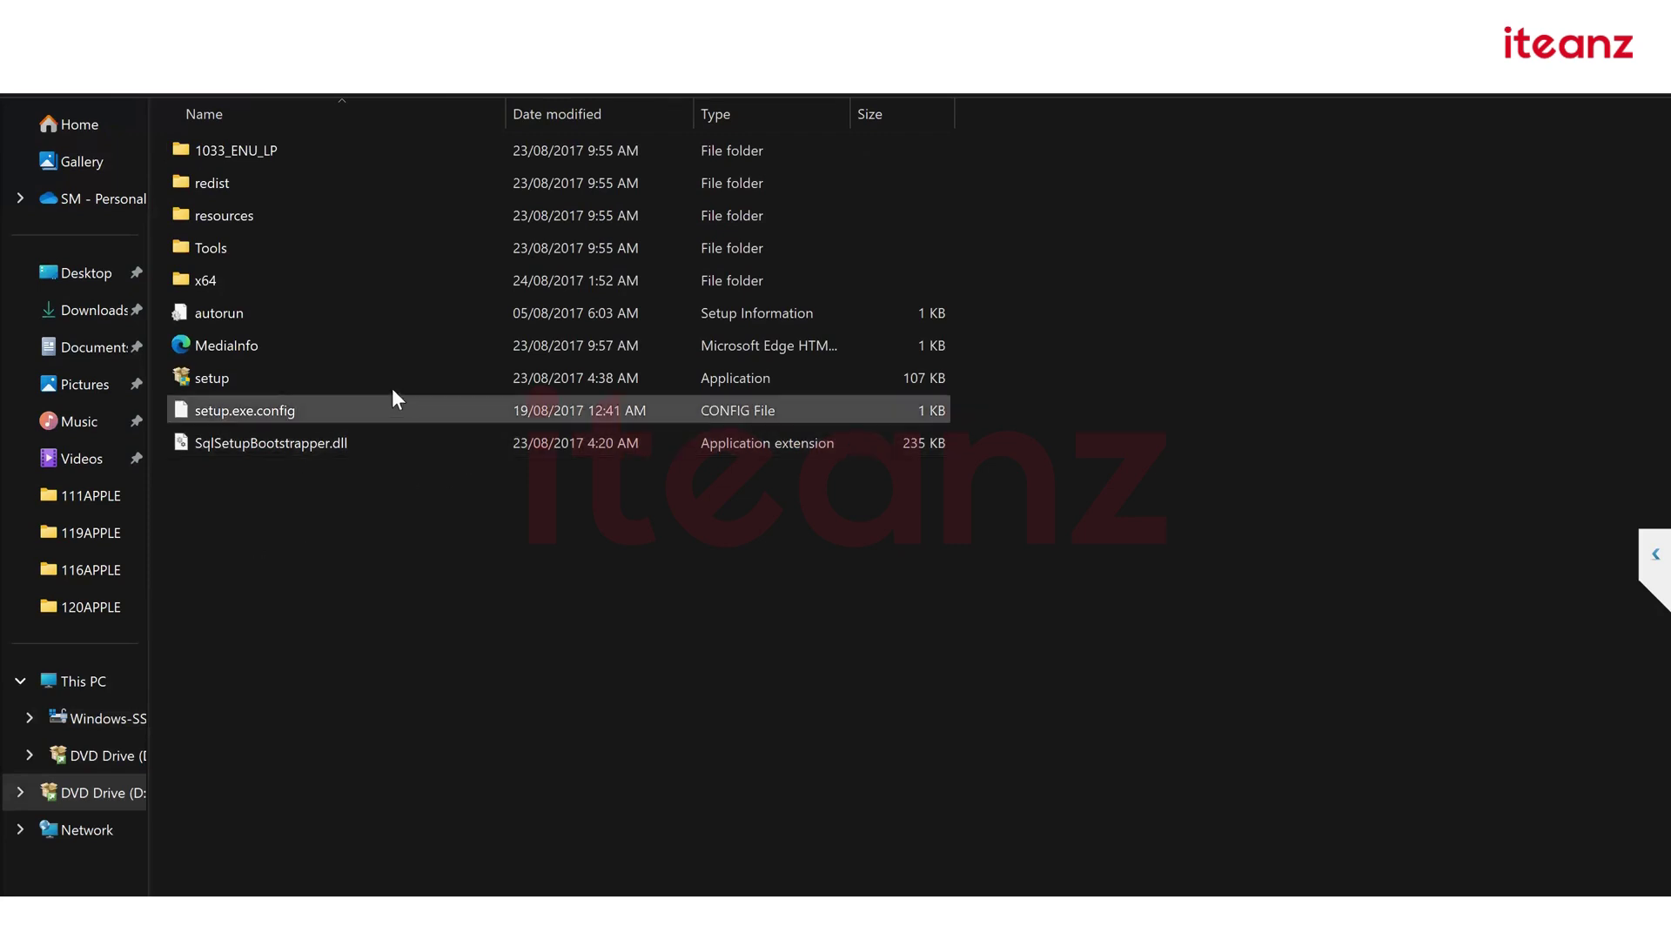
Run setup from the mounted disc, maximize the SQL Server installation window and start a new SQL Server 2017 installation
{"action": "right_click", "coordinate": [266, 379]}
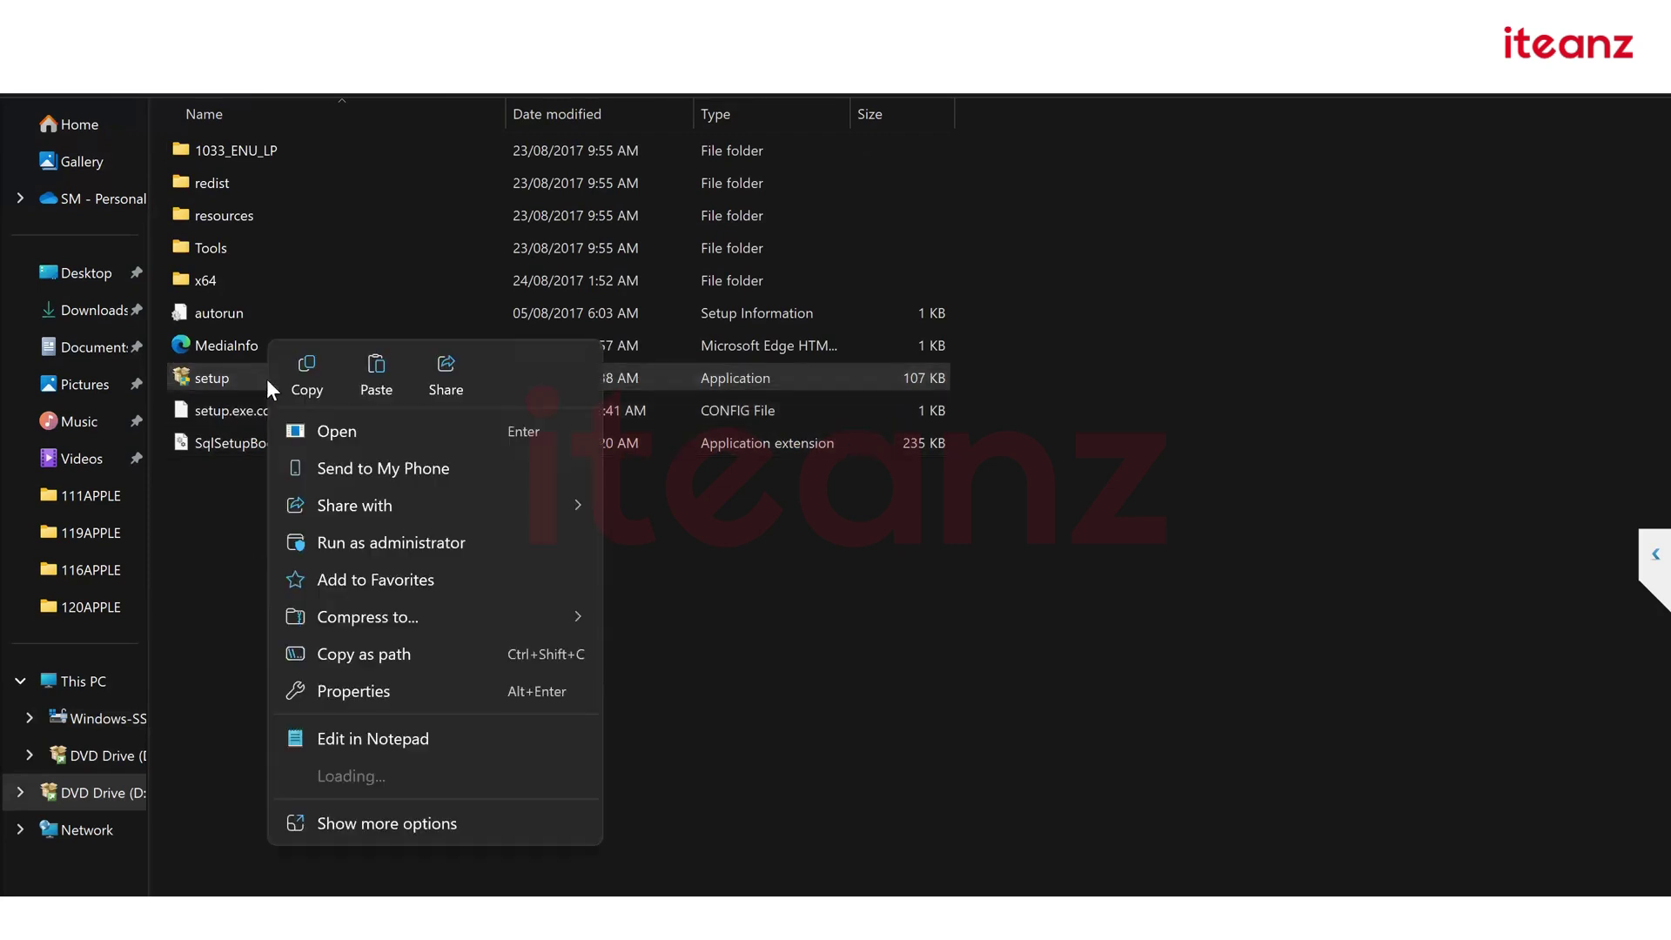
{"action": "left_click", "coordinate": [367, 430]}
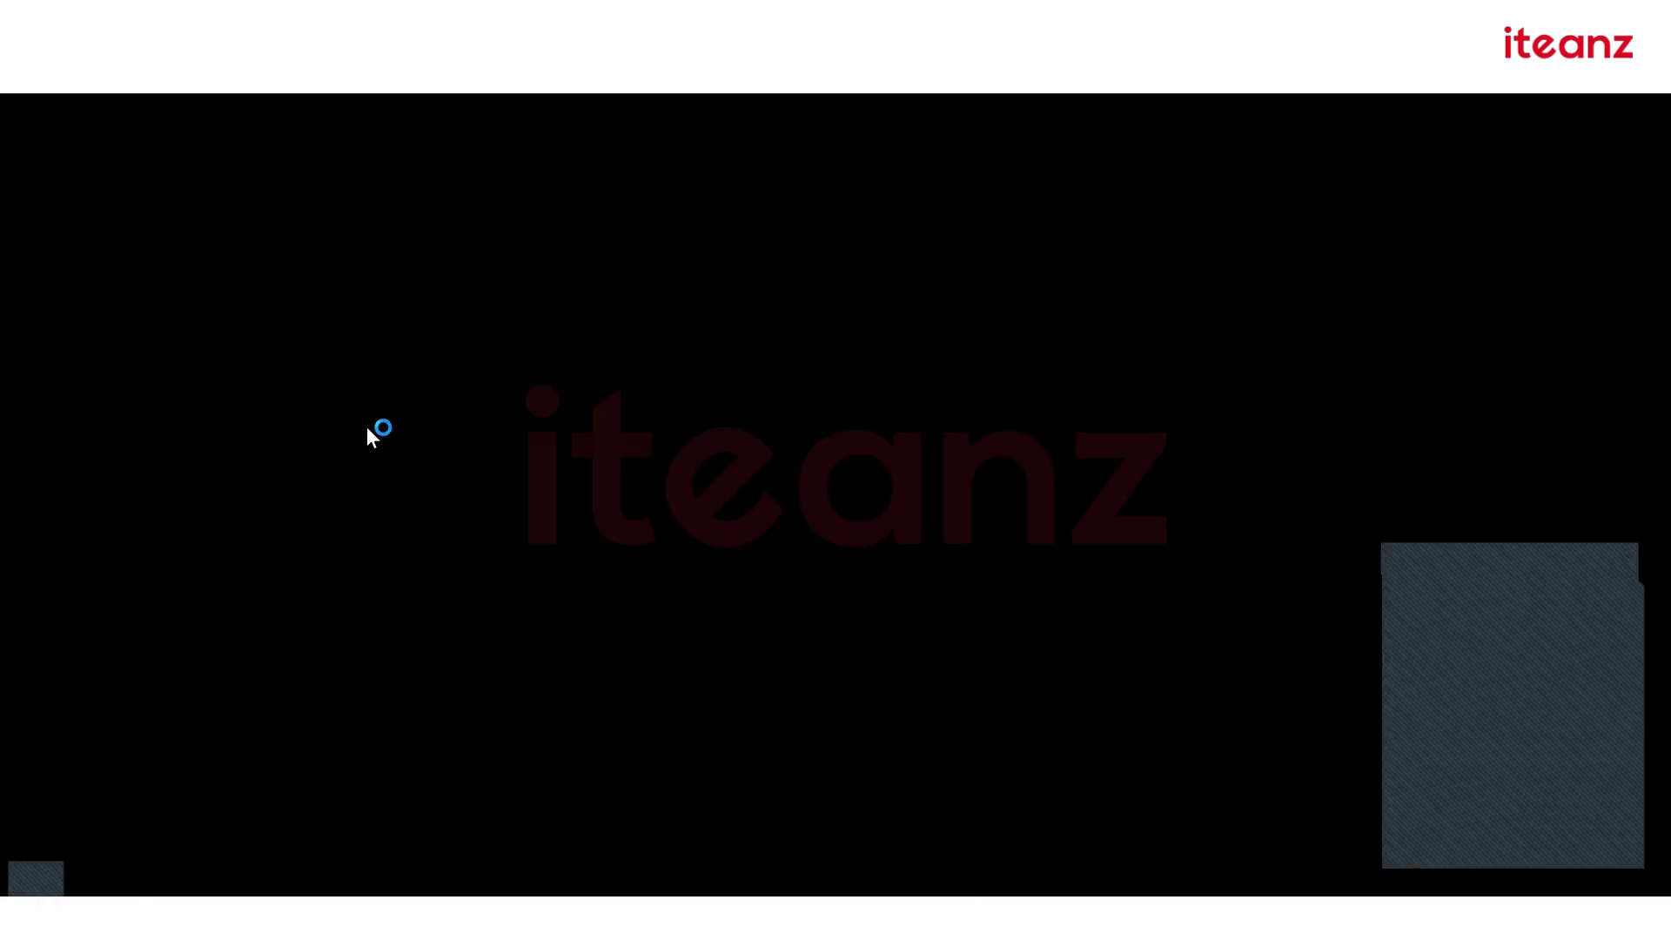
{"action": "left_click", "coordinate": [758, 655]}
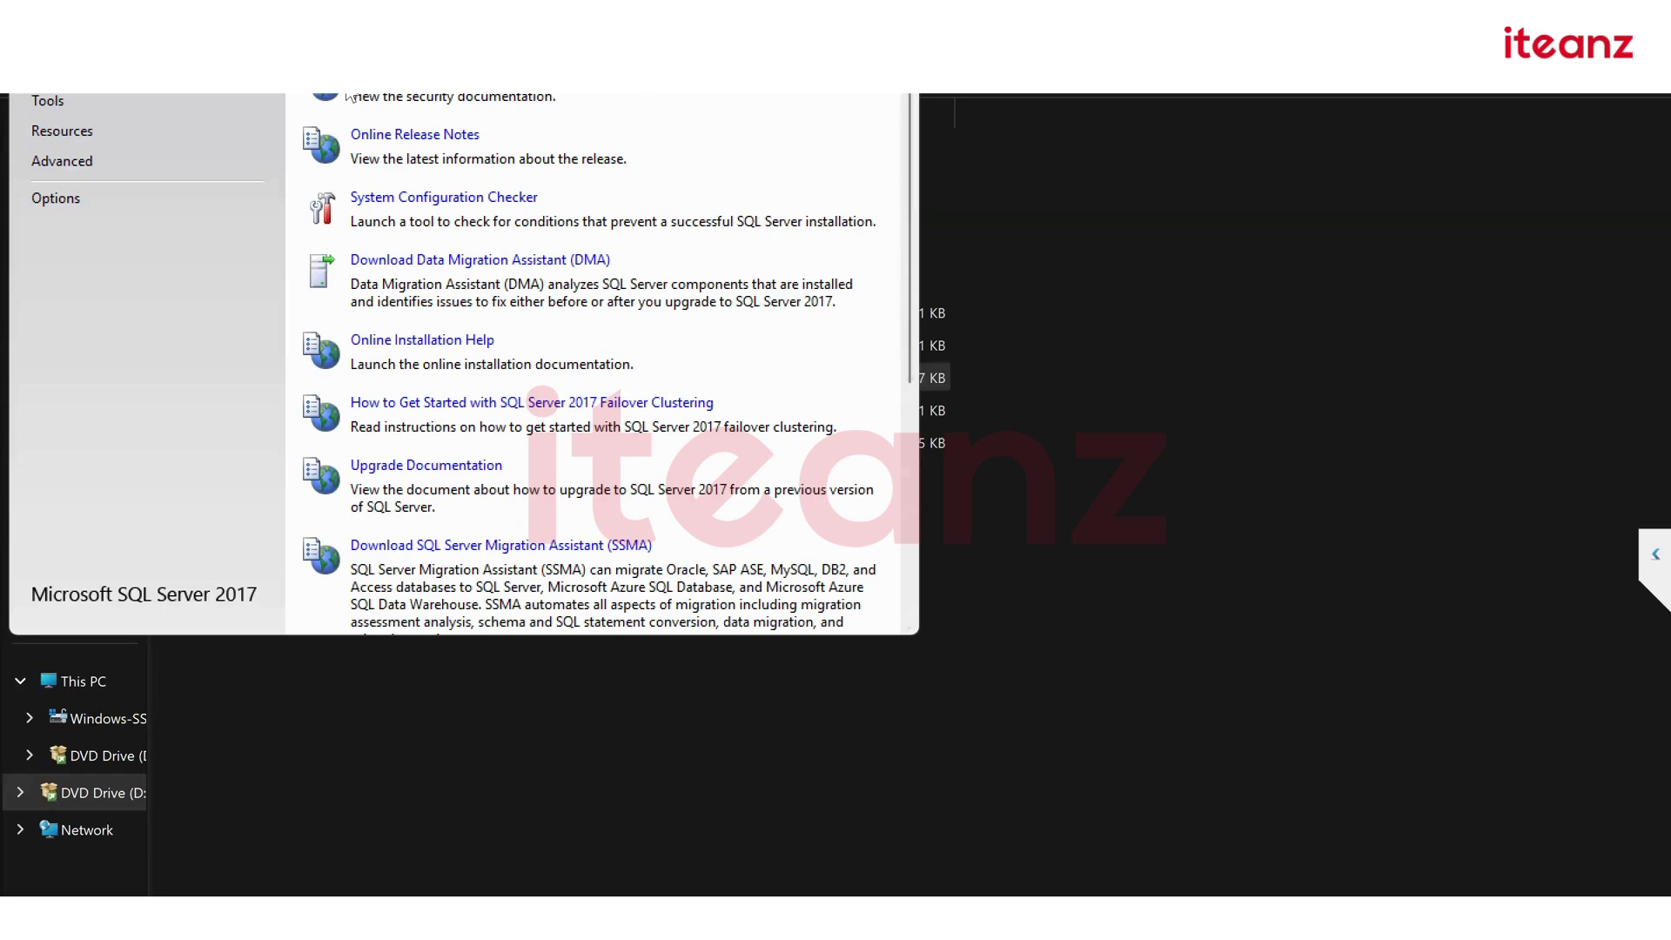
{"action": "left_click_drag", "start_coordinate": [346, 90], "coordinate": [349, 92]}
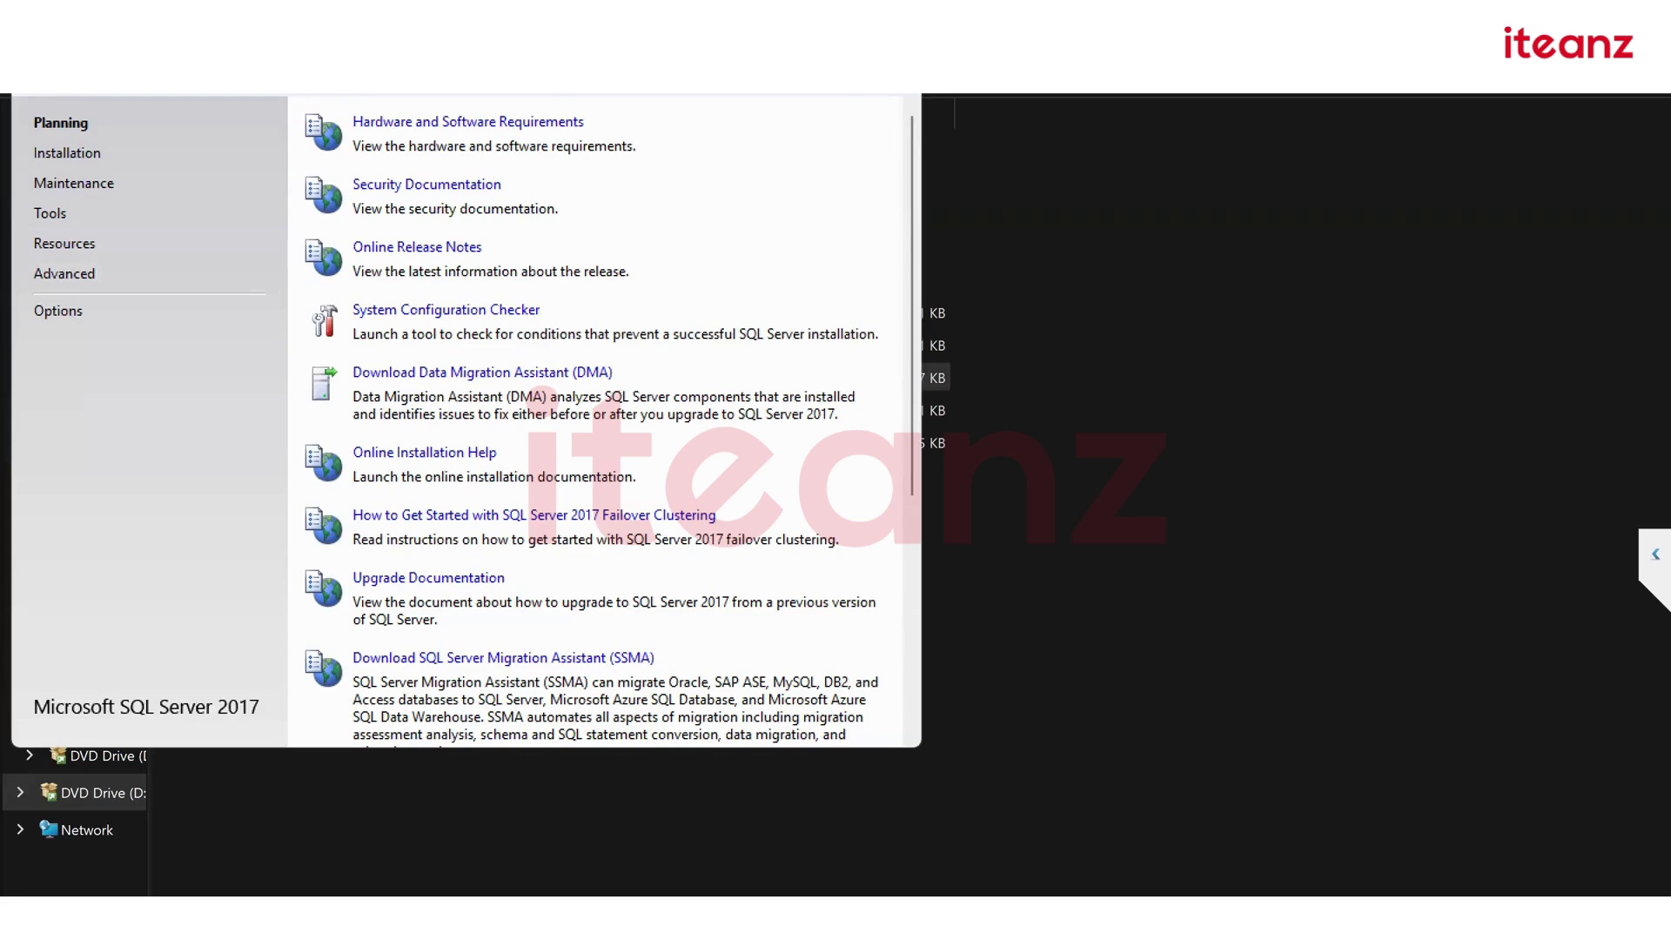
{"action": "left_click", "coordinate": [833, 89]}
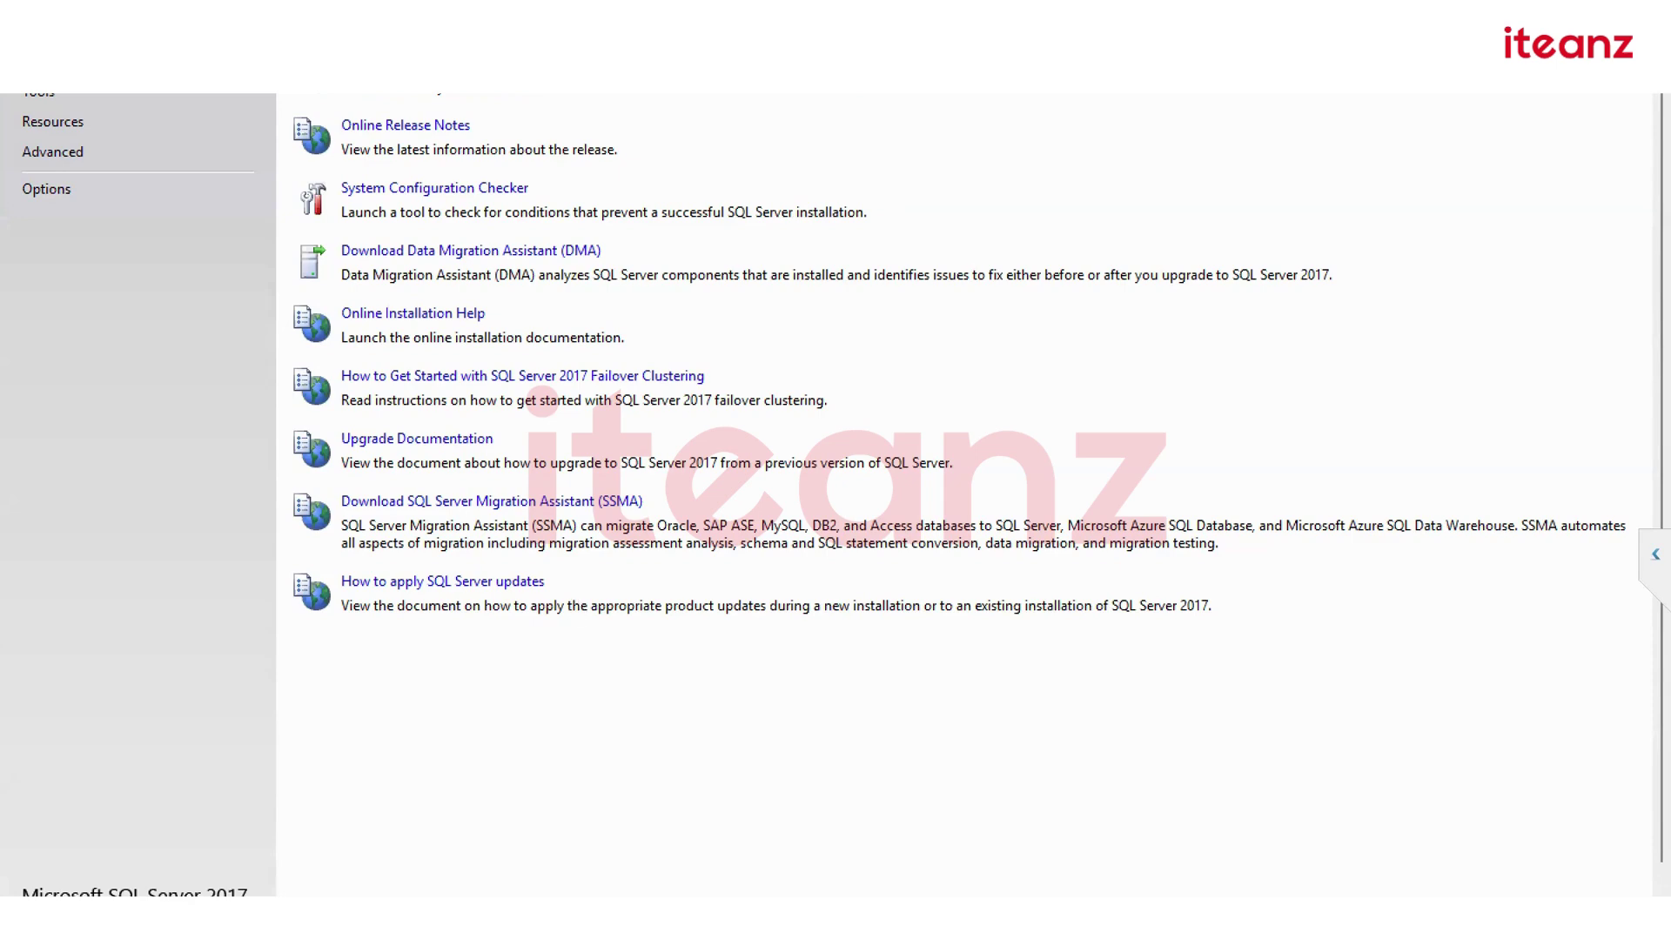
{"action": "left_click", "coordinate": [54, 31]}
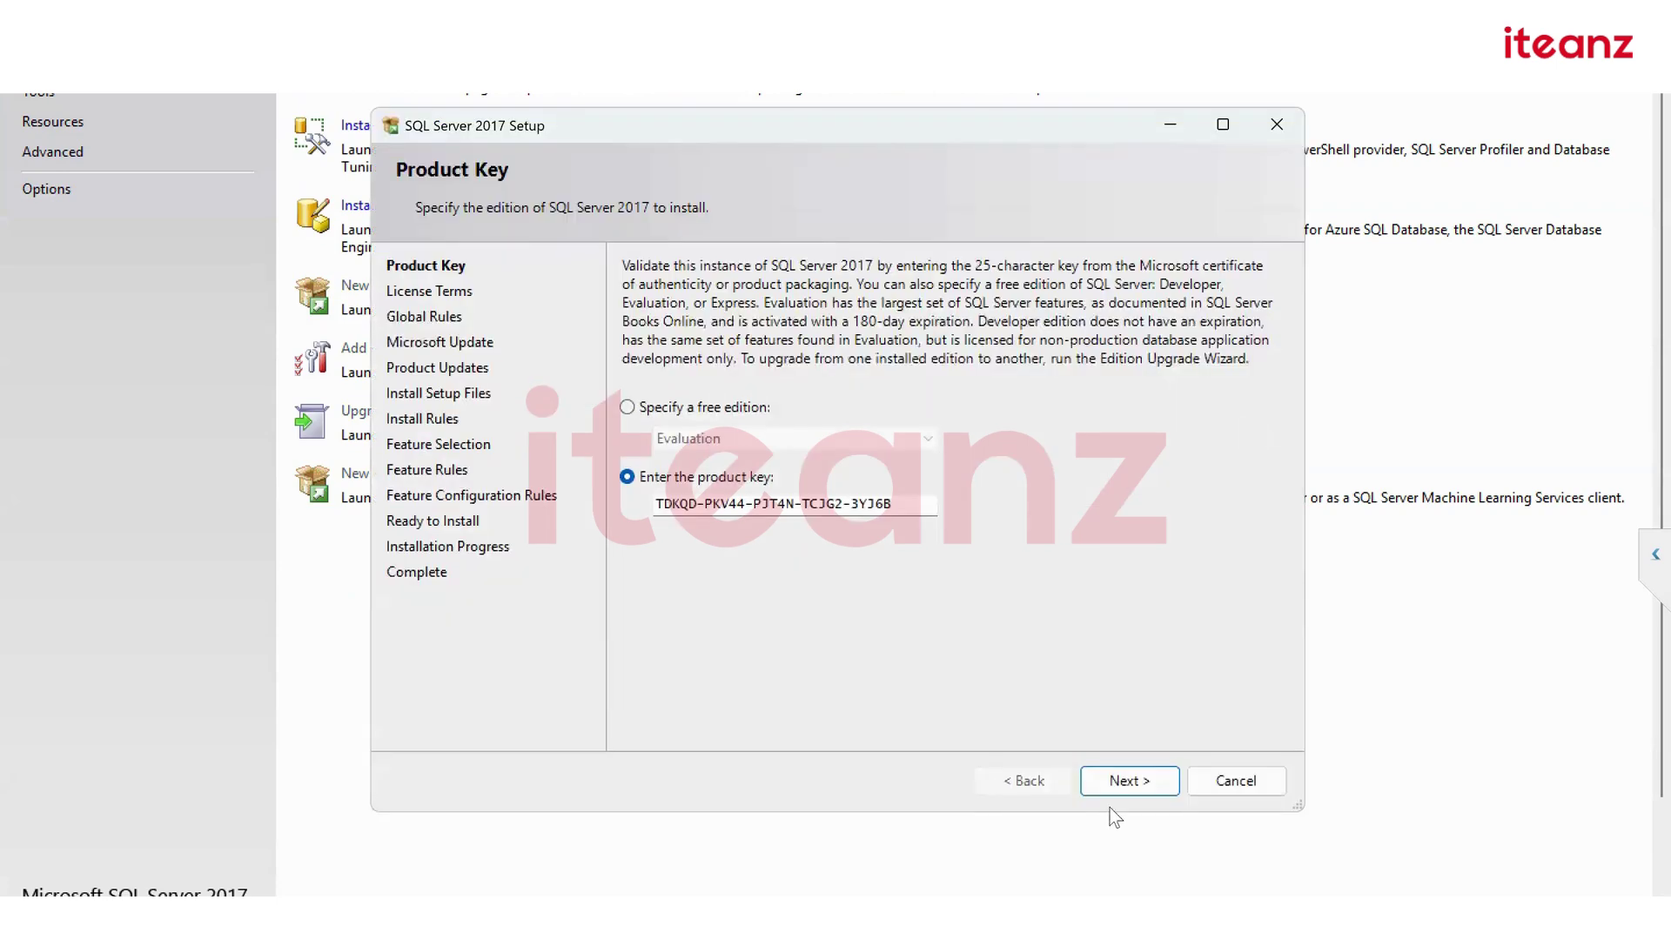
Keep the prefilled product key, accept the license terms and proceed to the Global Rules check
{"action": "left_click", "coordinate": [1143, 778]}
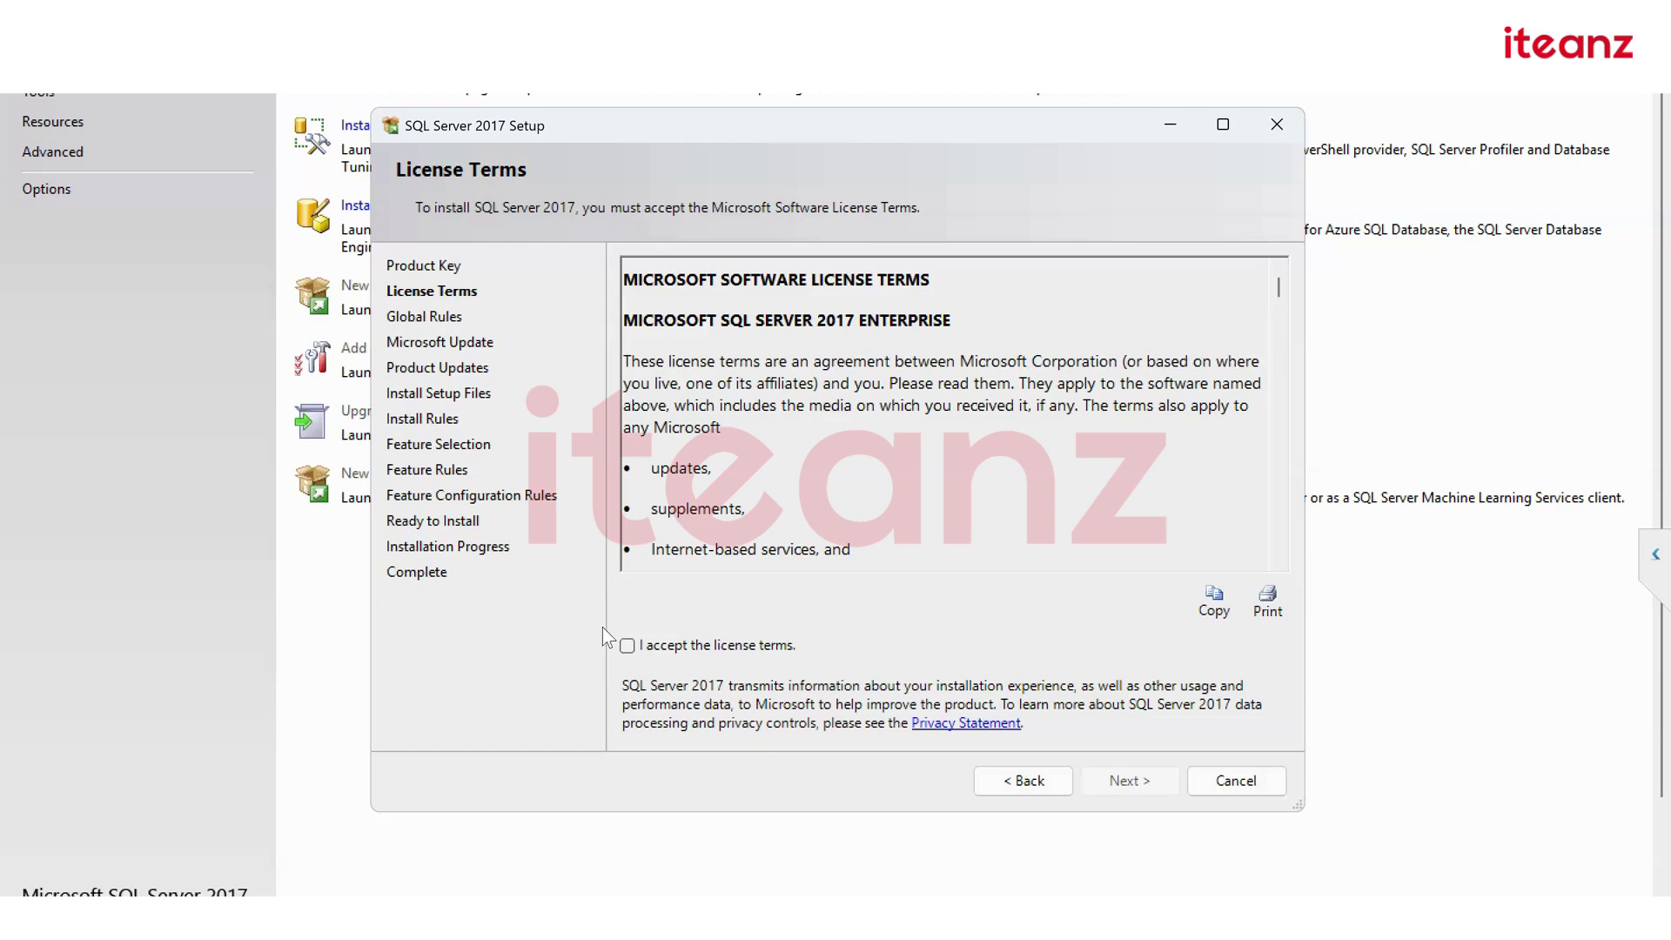
{"action": "left_click", "coordinate": [628, 647]}
{"action": "left_click", "coordinate": [1145, 792]}
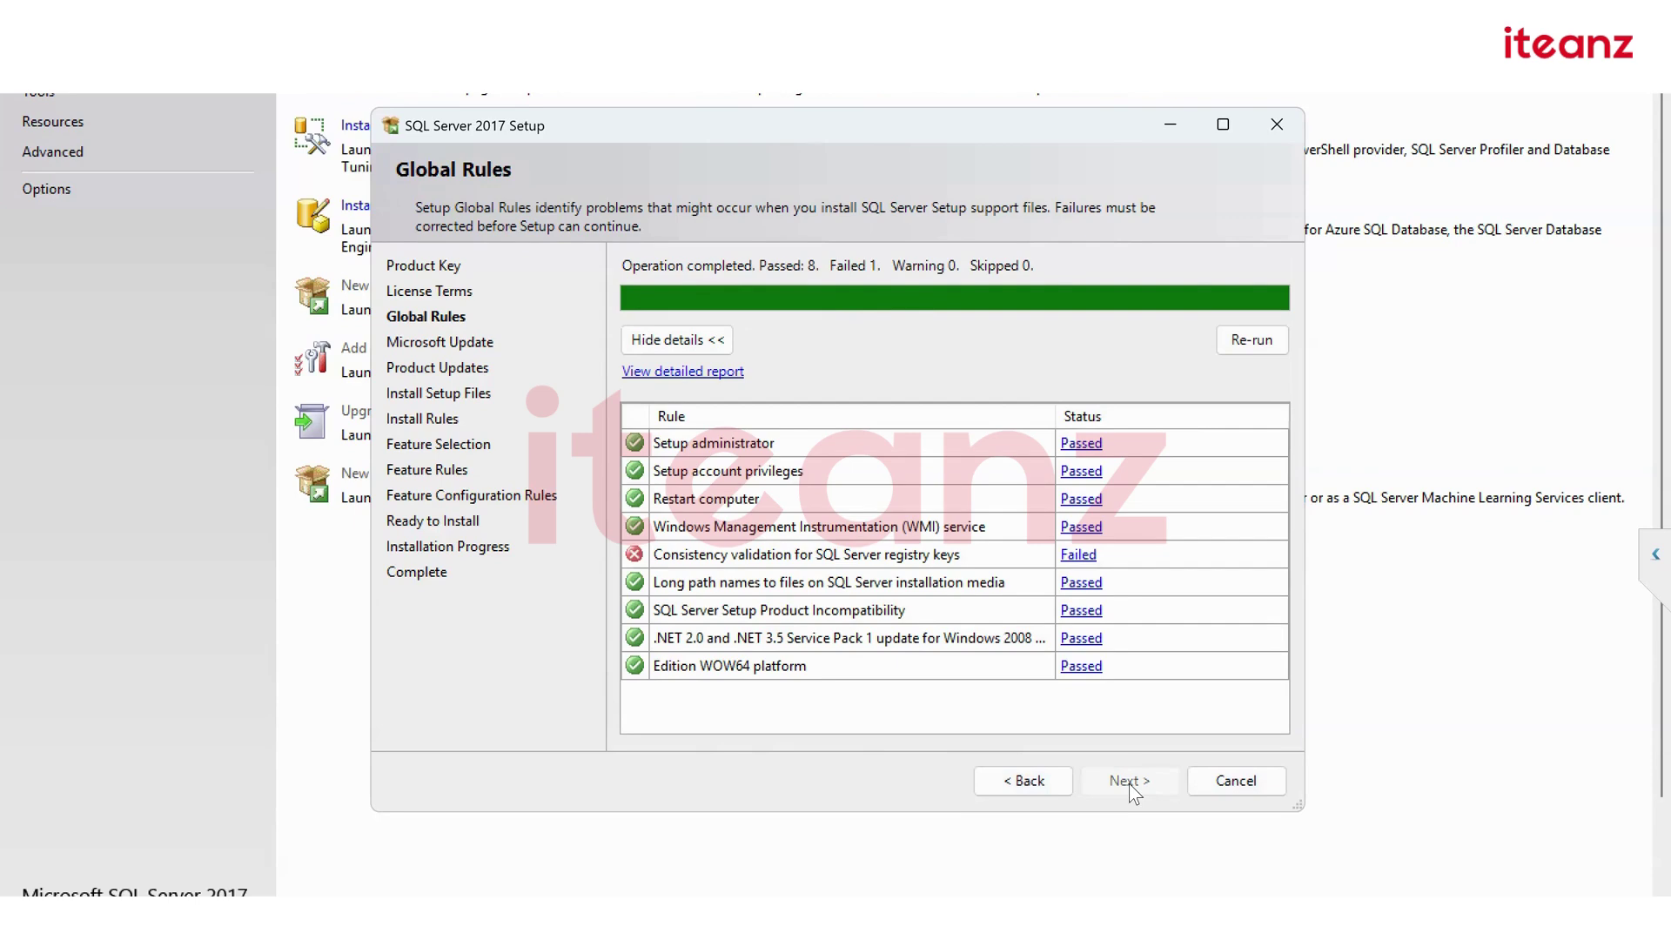
Read the result details of the rule "Consistency validation for SQL Server registry keys" and close them
{"action": "left_click", "coordinate": [1079, 556]}
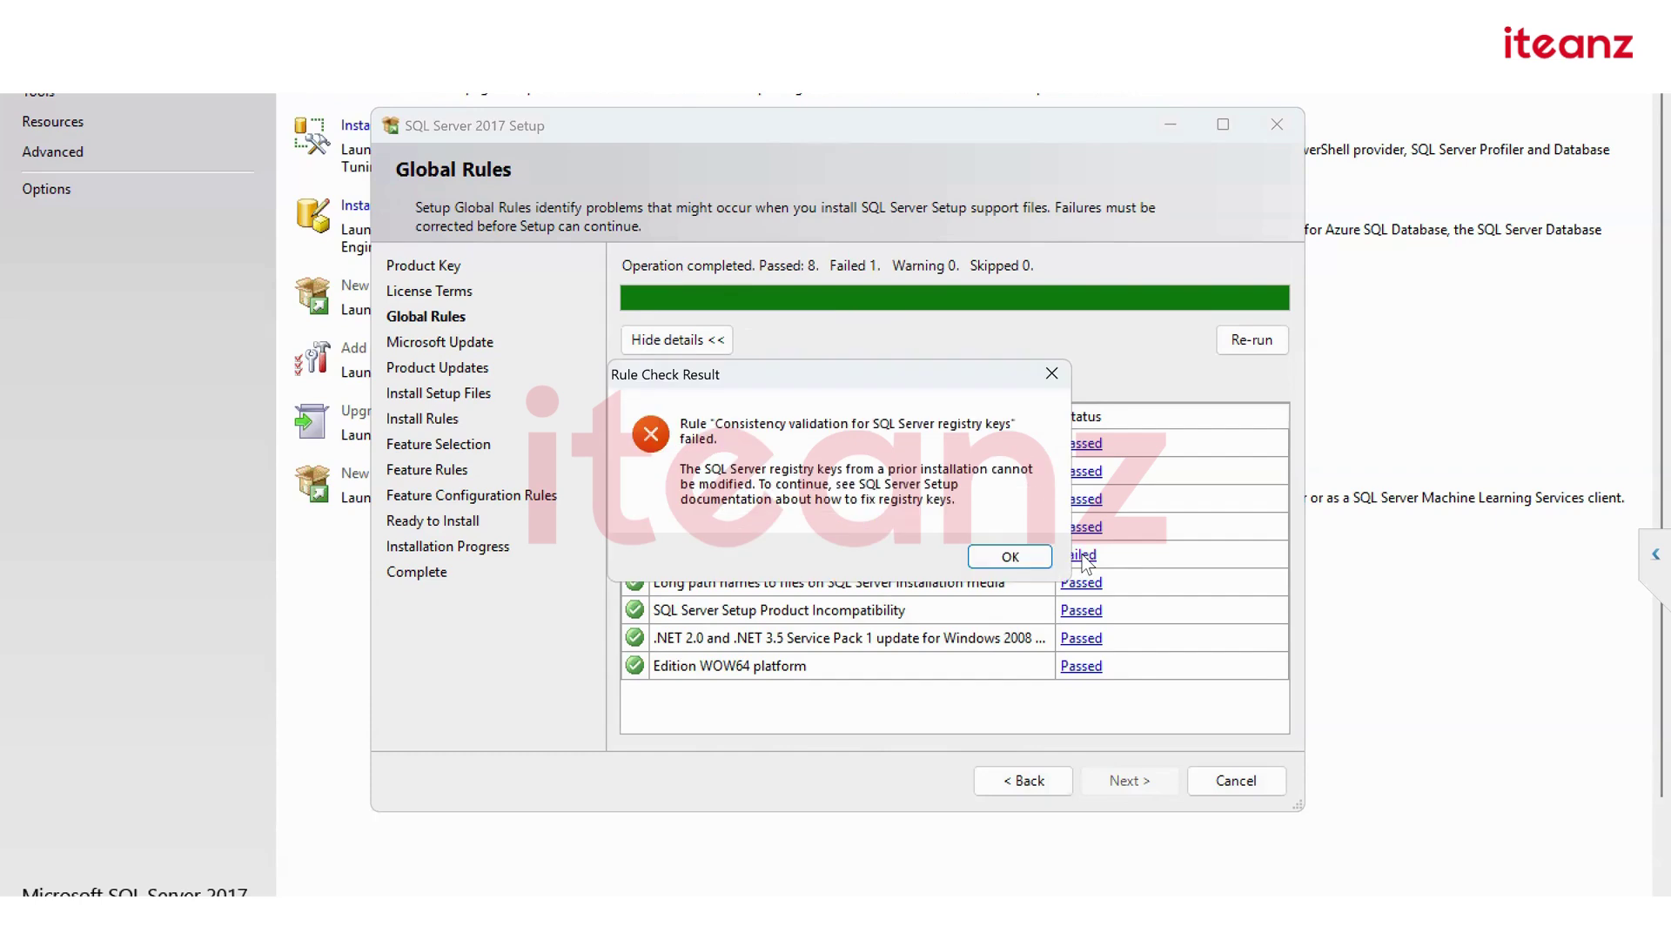
{"action": "left_click", "coordinate": [1007, 557]}
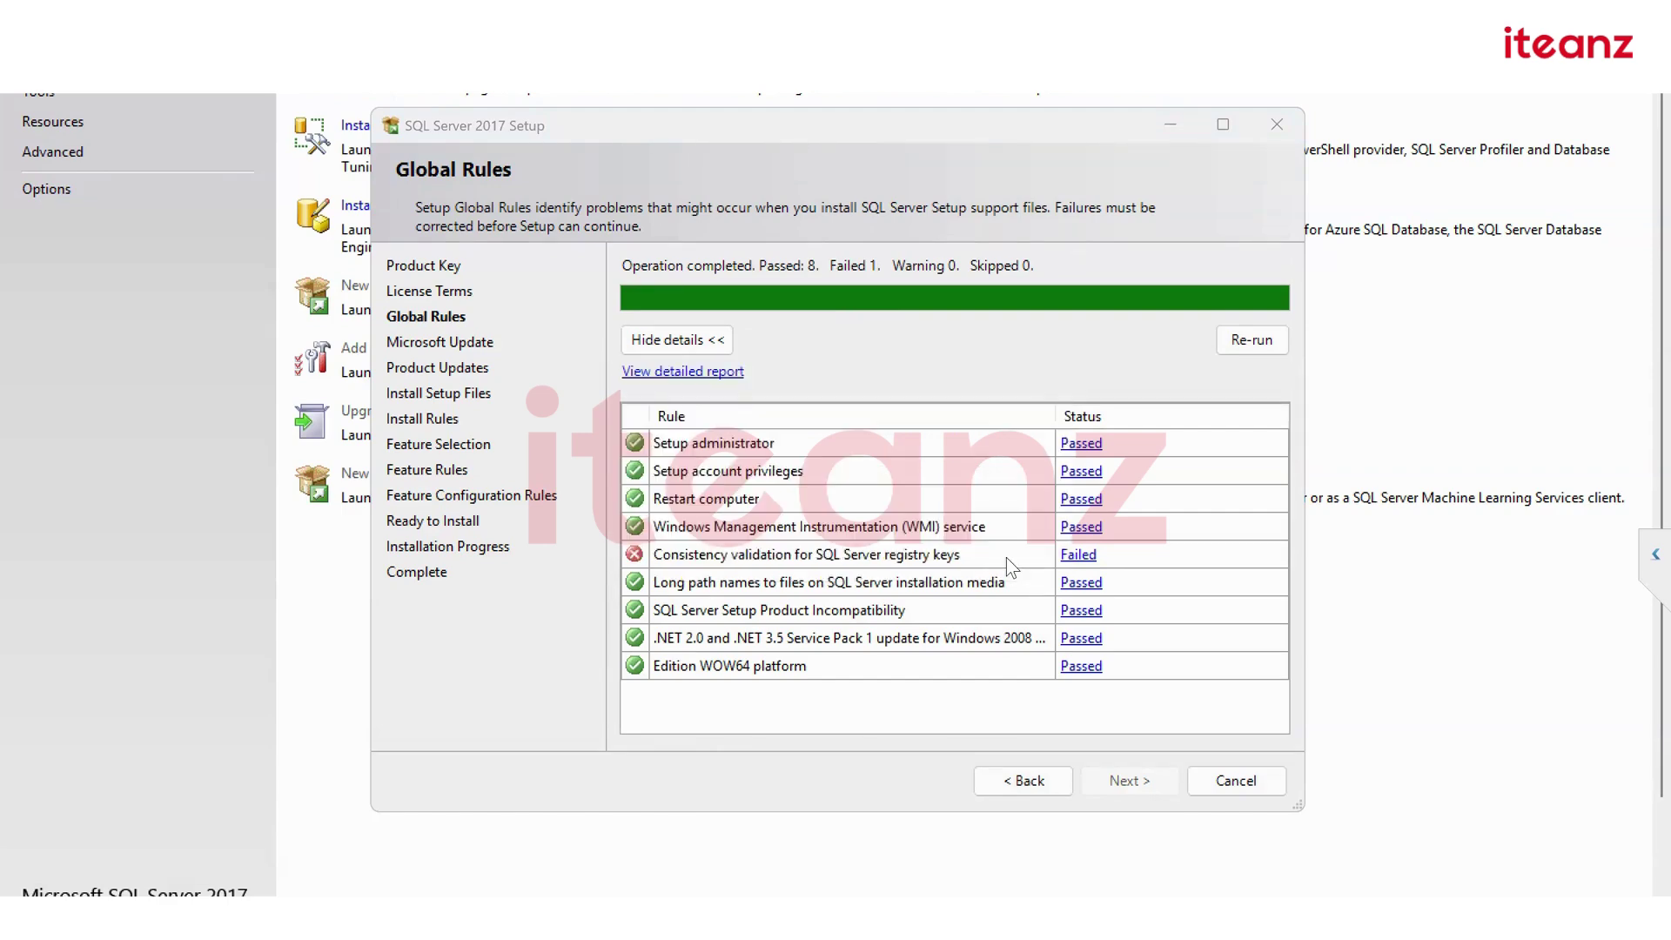
Quit the SQL Server 2017 Setup wizard at the Global Rules page and confirm leaving the installation
{"action": "left_click", "coordinate": [1277, 124]}
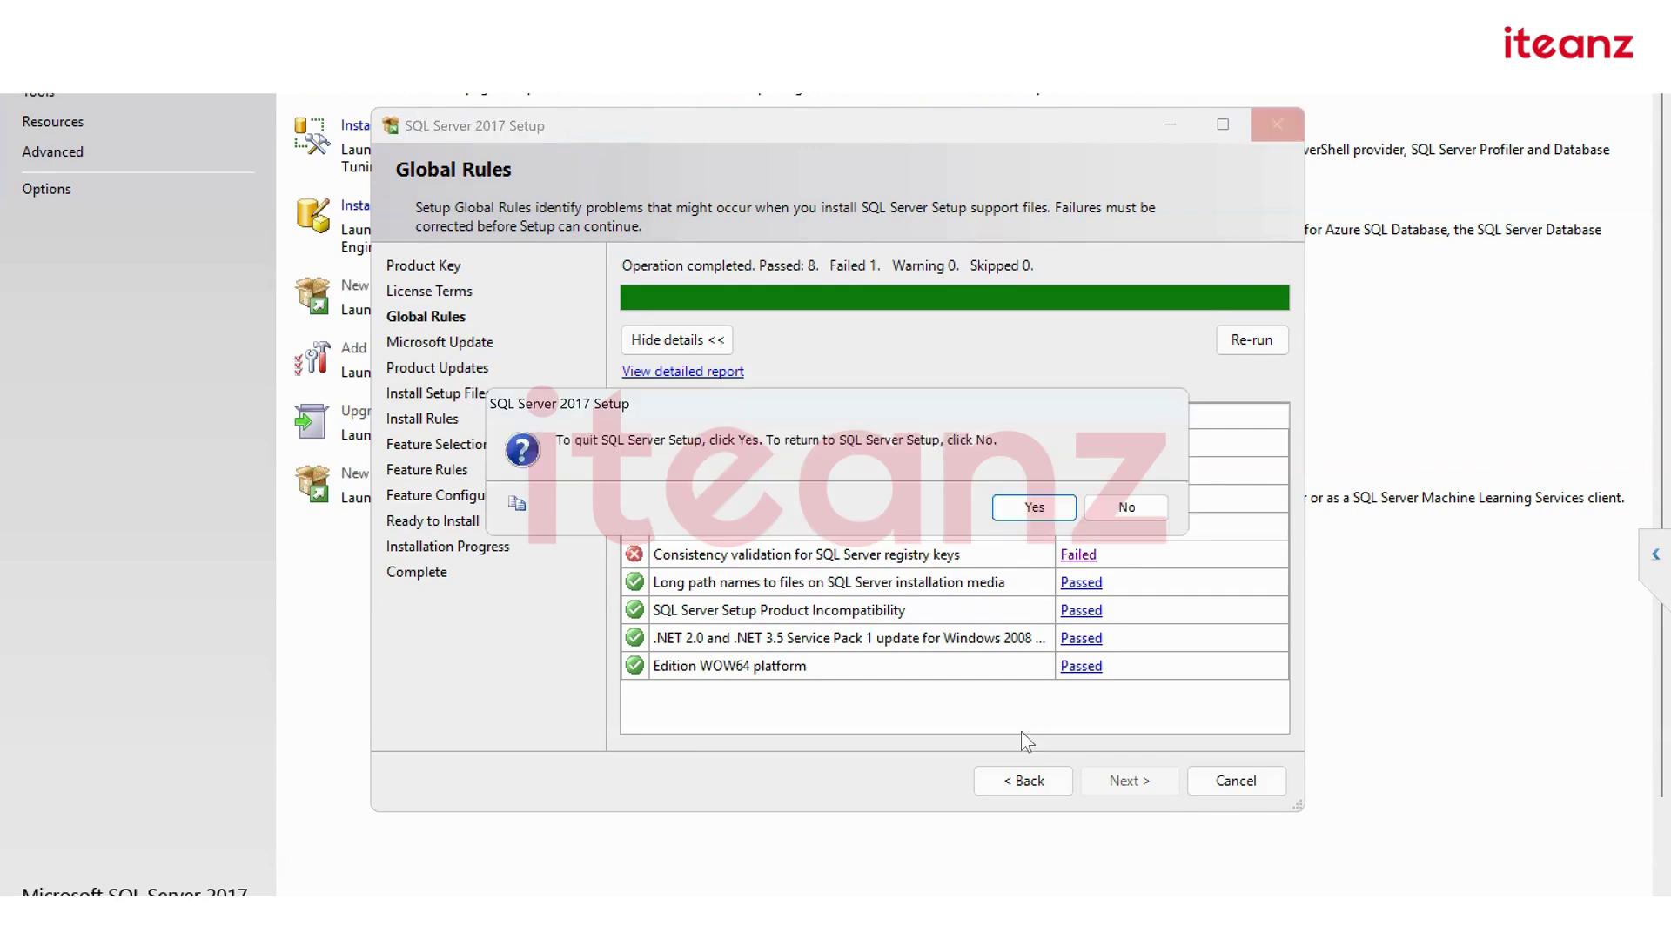
{"action": "left_click", "coordinate": [899, 917]}
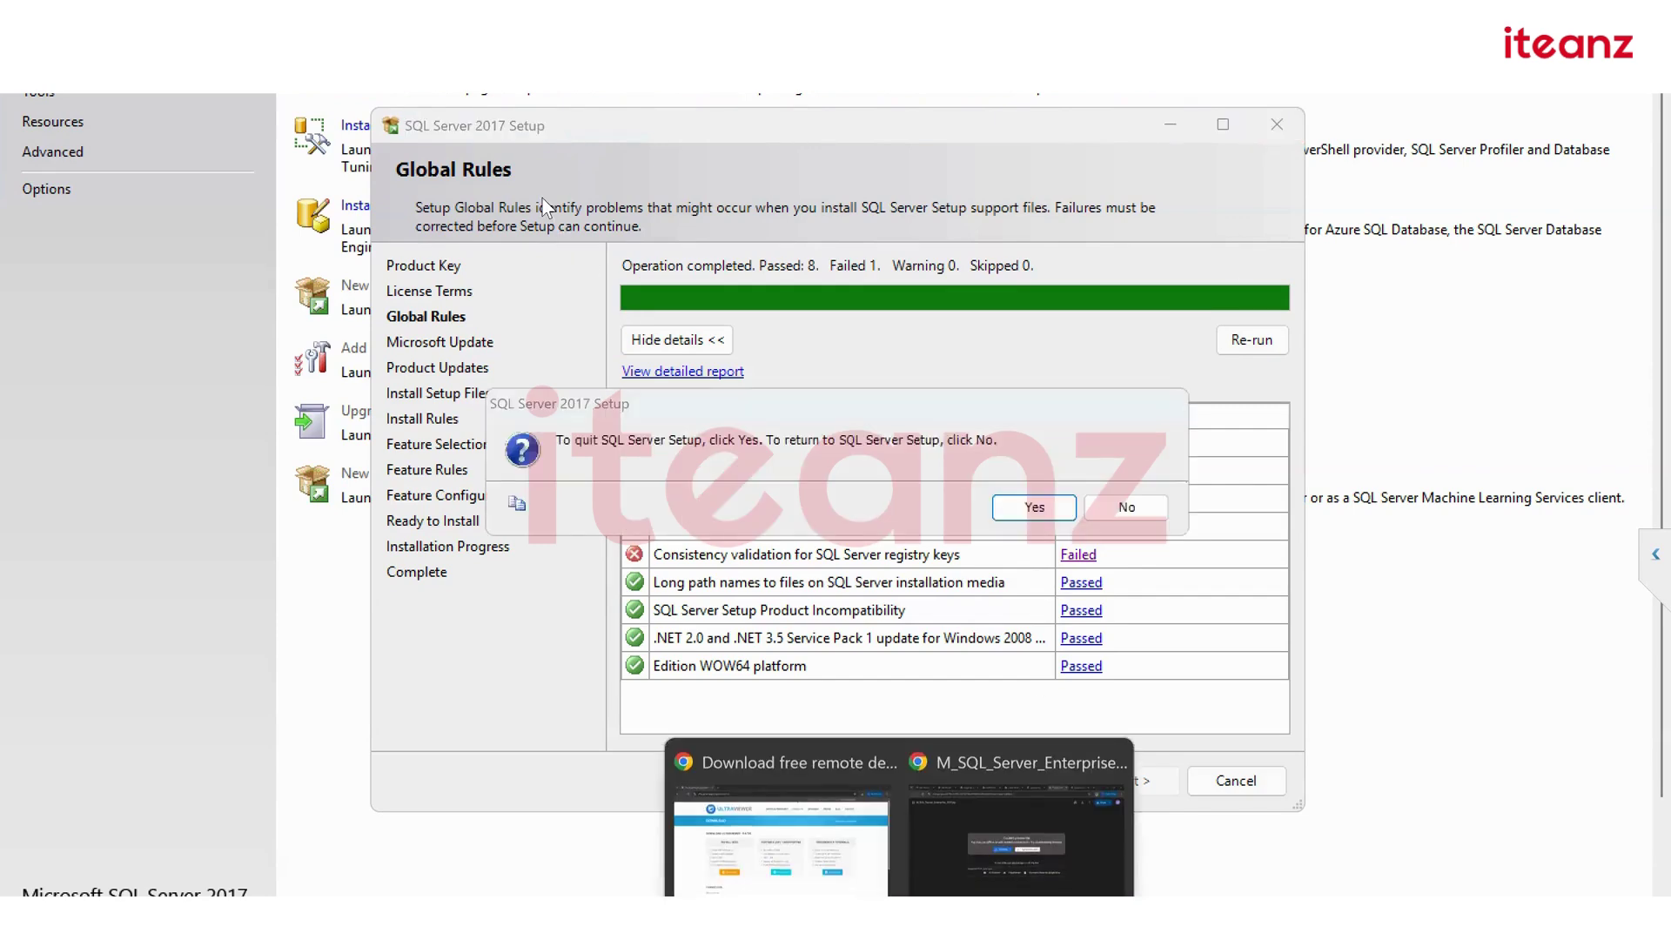
{"action": "left_click", "coordinate": [1031, 509]}
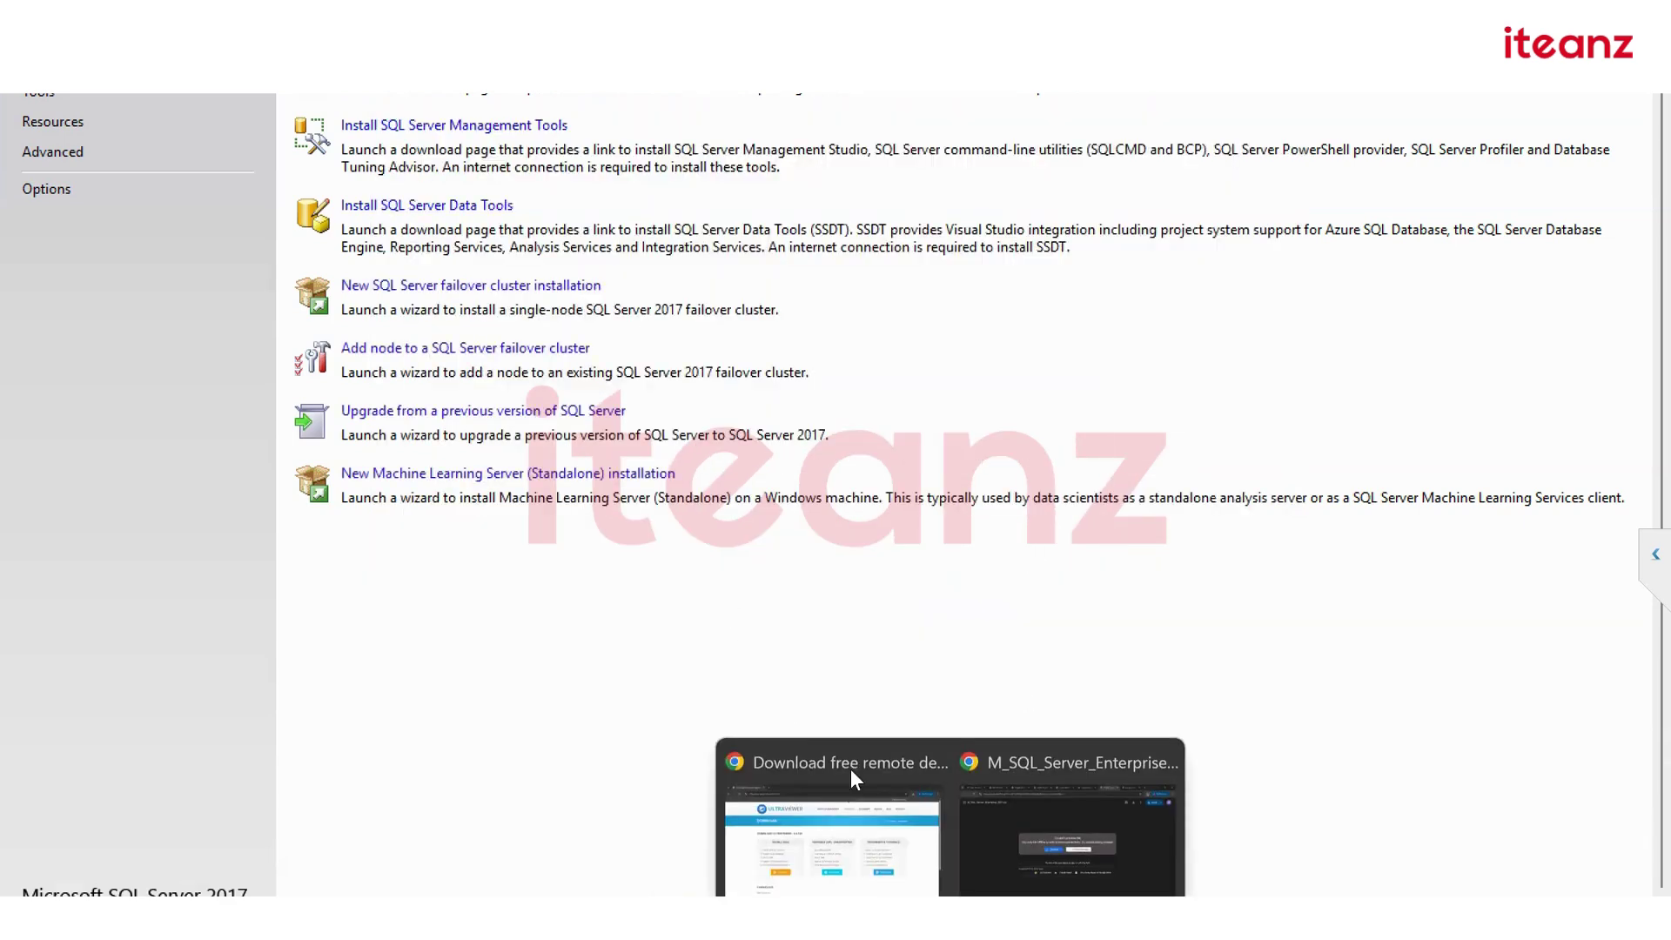
Switch to Chrome and search in a new tab for "download ms sql server management studio"
{"action": "left_click", "coordinate": [867, 843]}
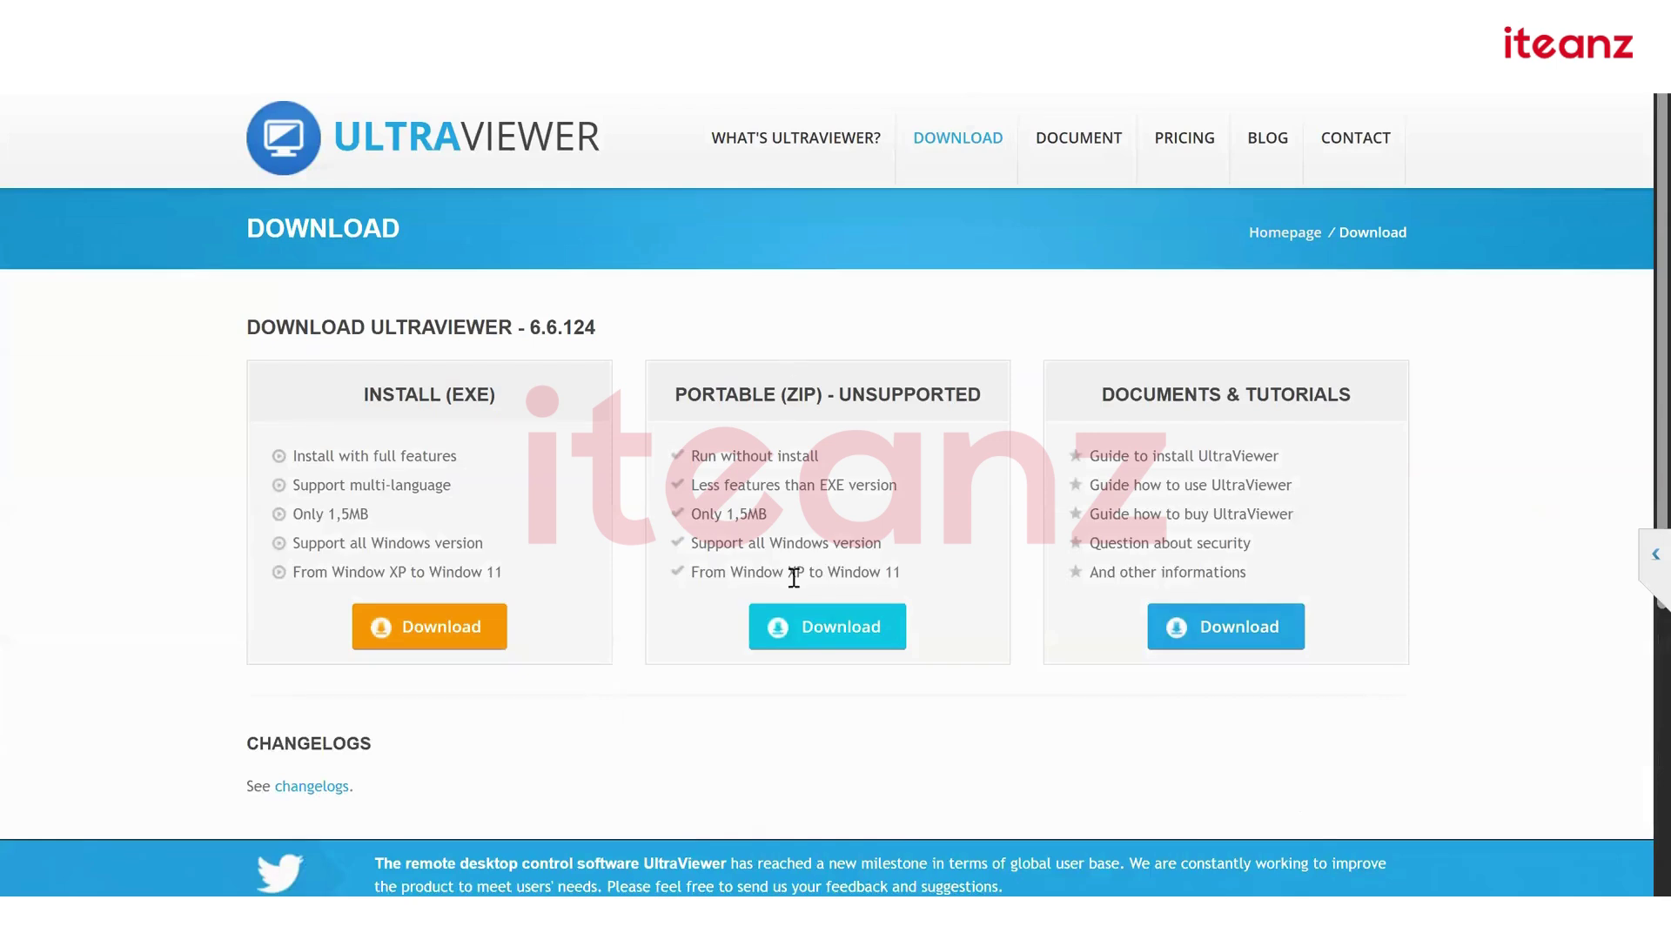
{"action": "key", "text": "ctrl+t"}
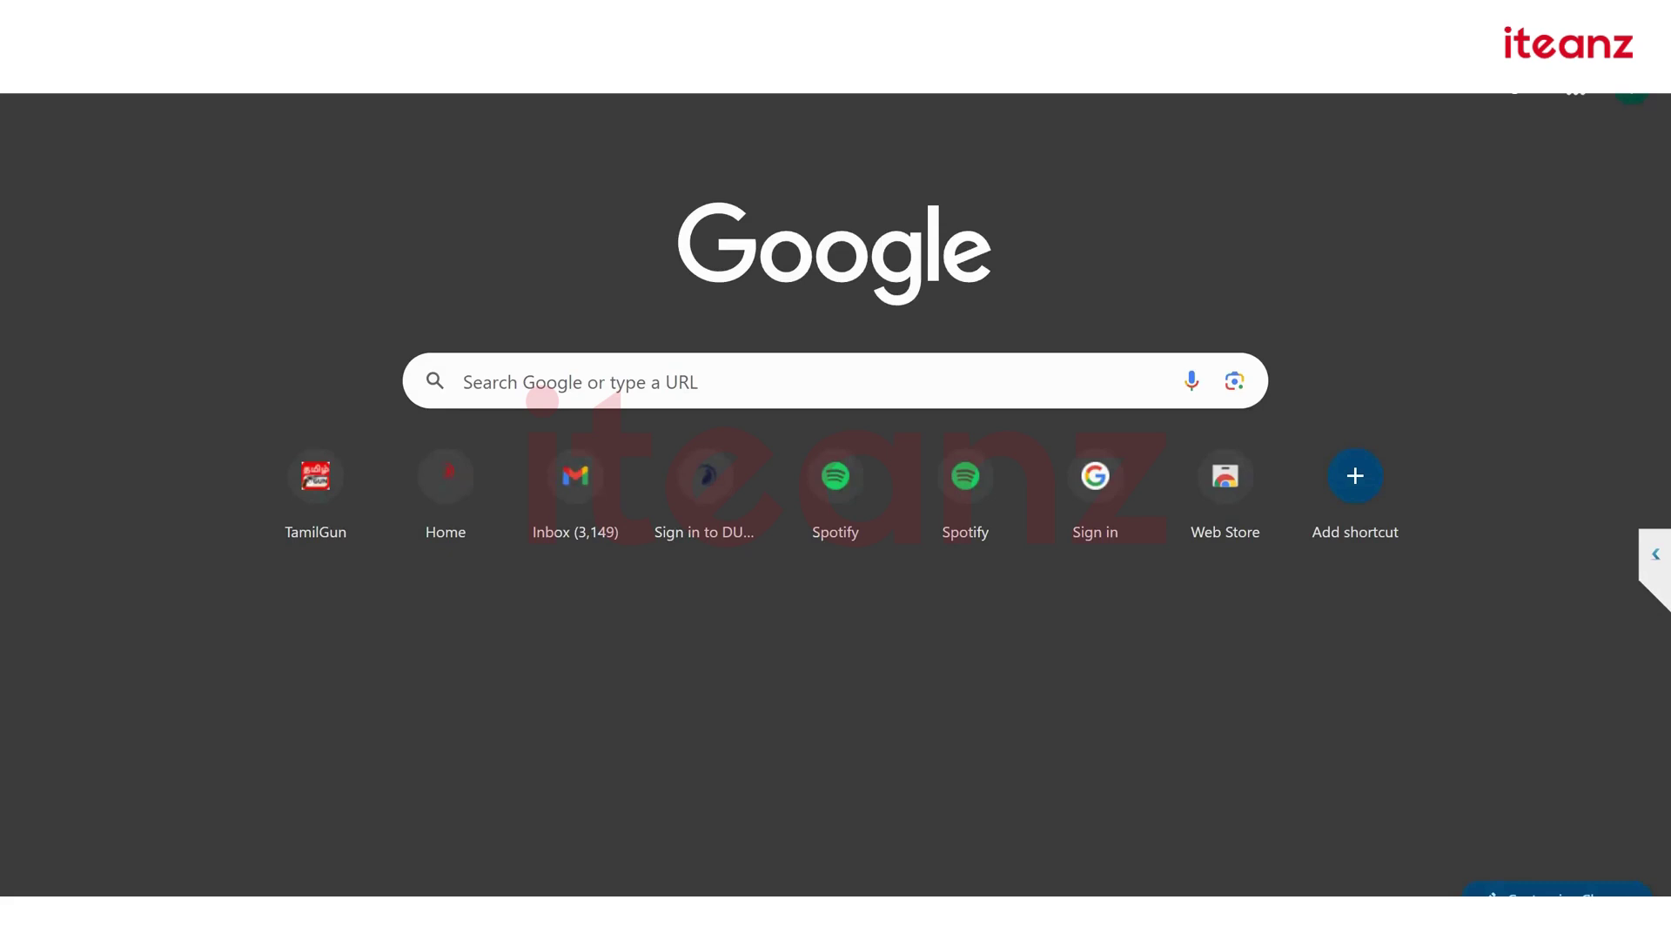
{"action": "left_click", "coordinate": [542, 398]}
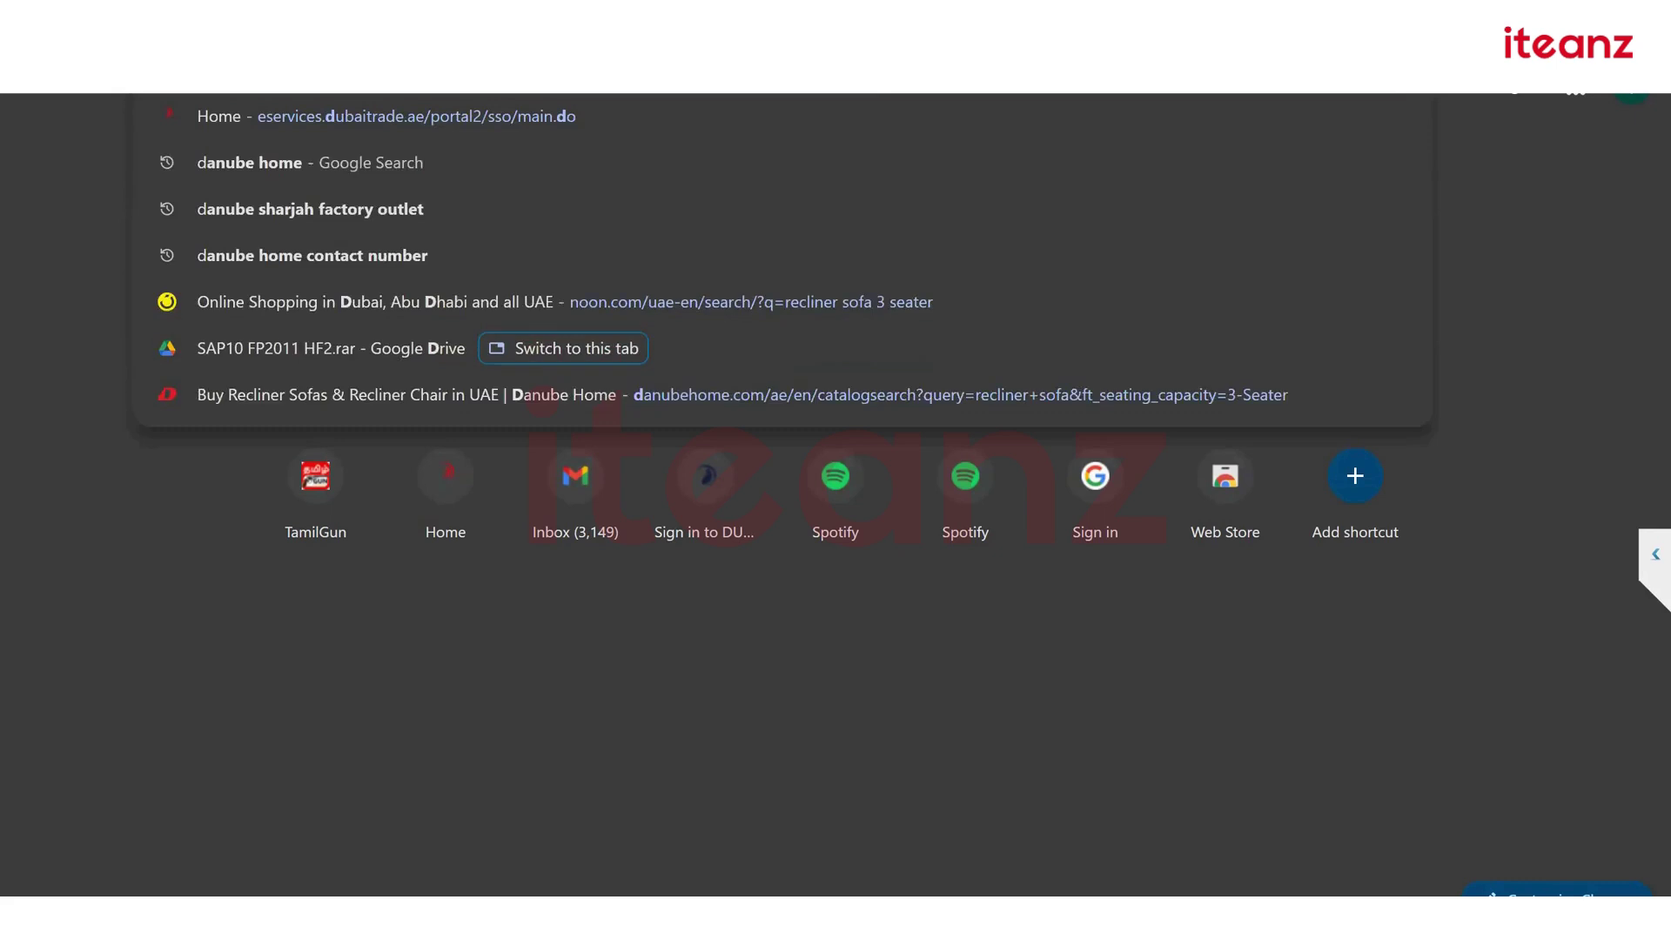
{"action": "type", "text": "download"}
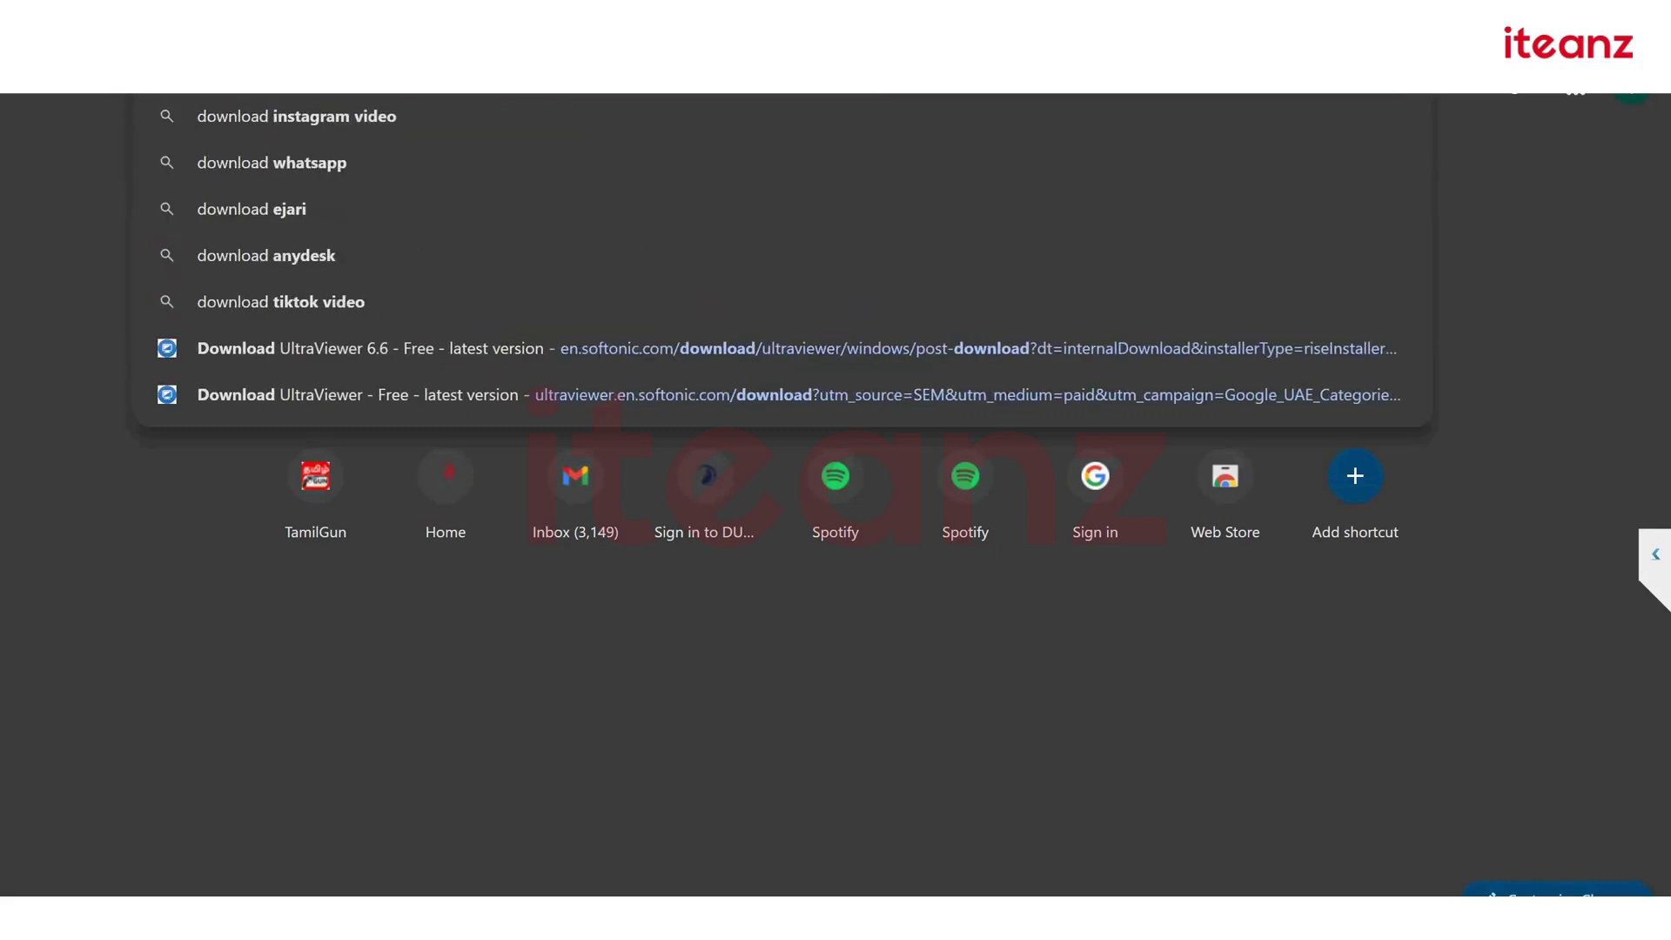
{"action": "type", "text": " ms"}
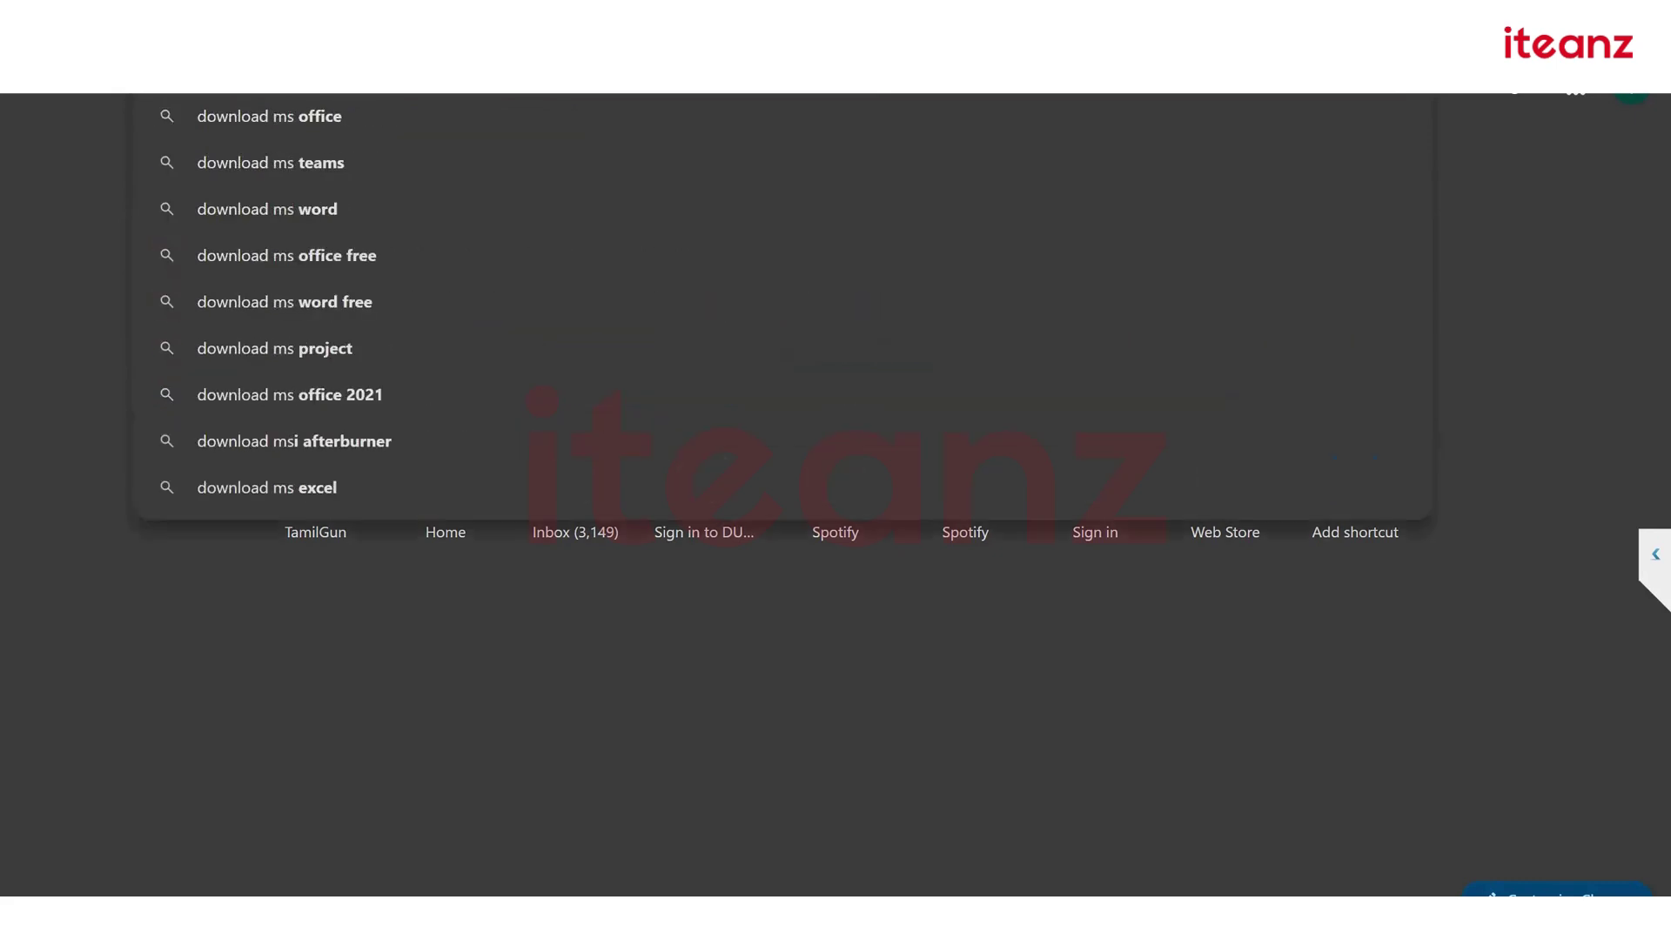
{"action": "type", "text": " sql"}
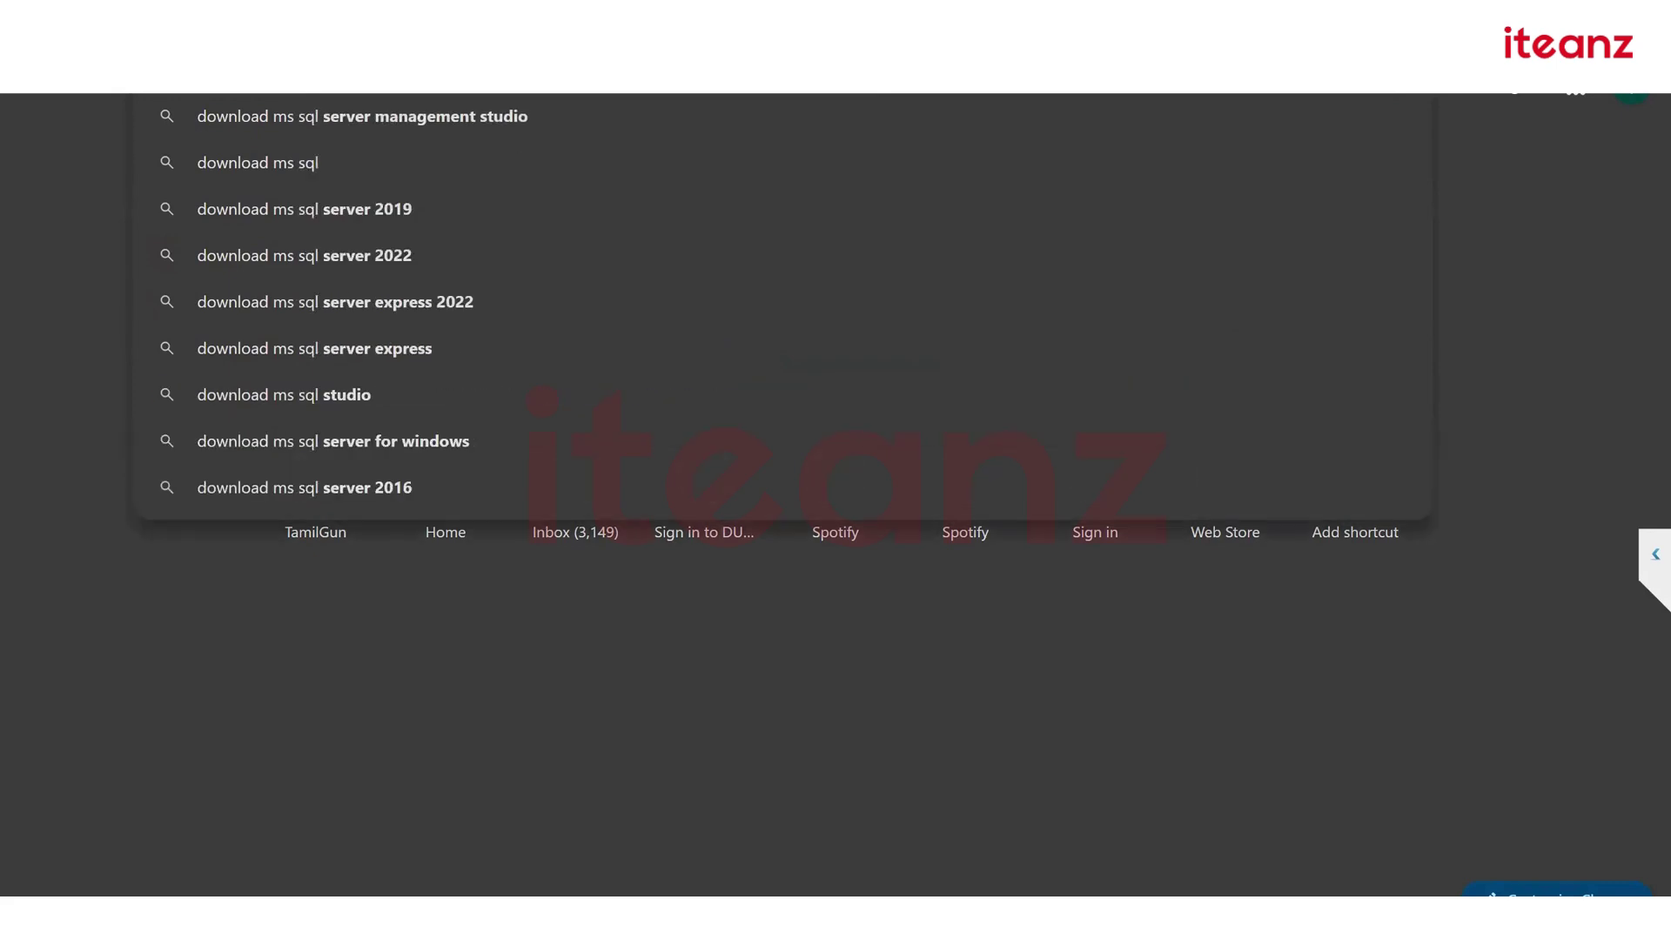
{"action": "left_click", "coordinate": [343, 113]}
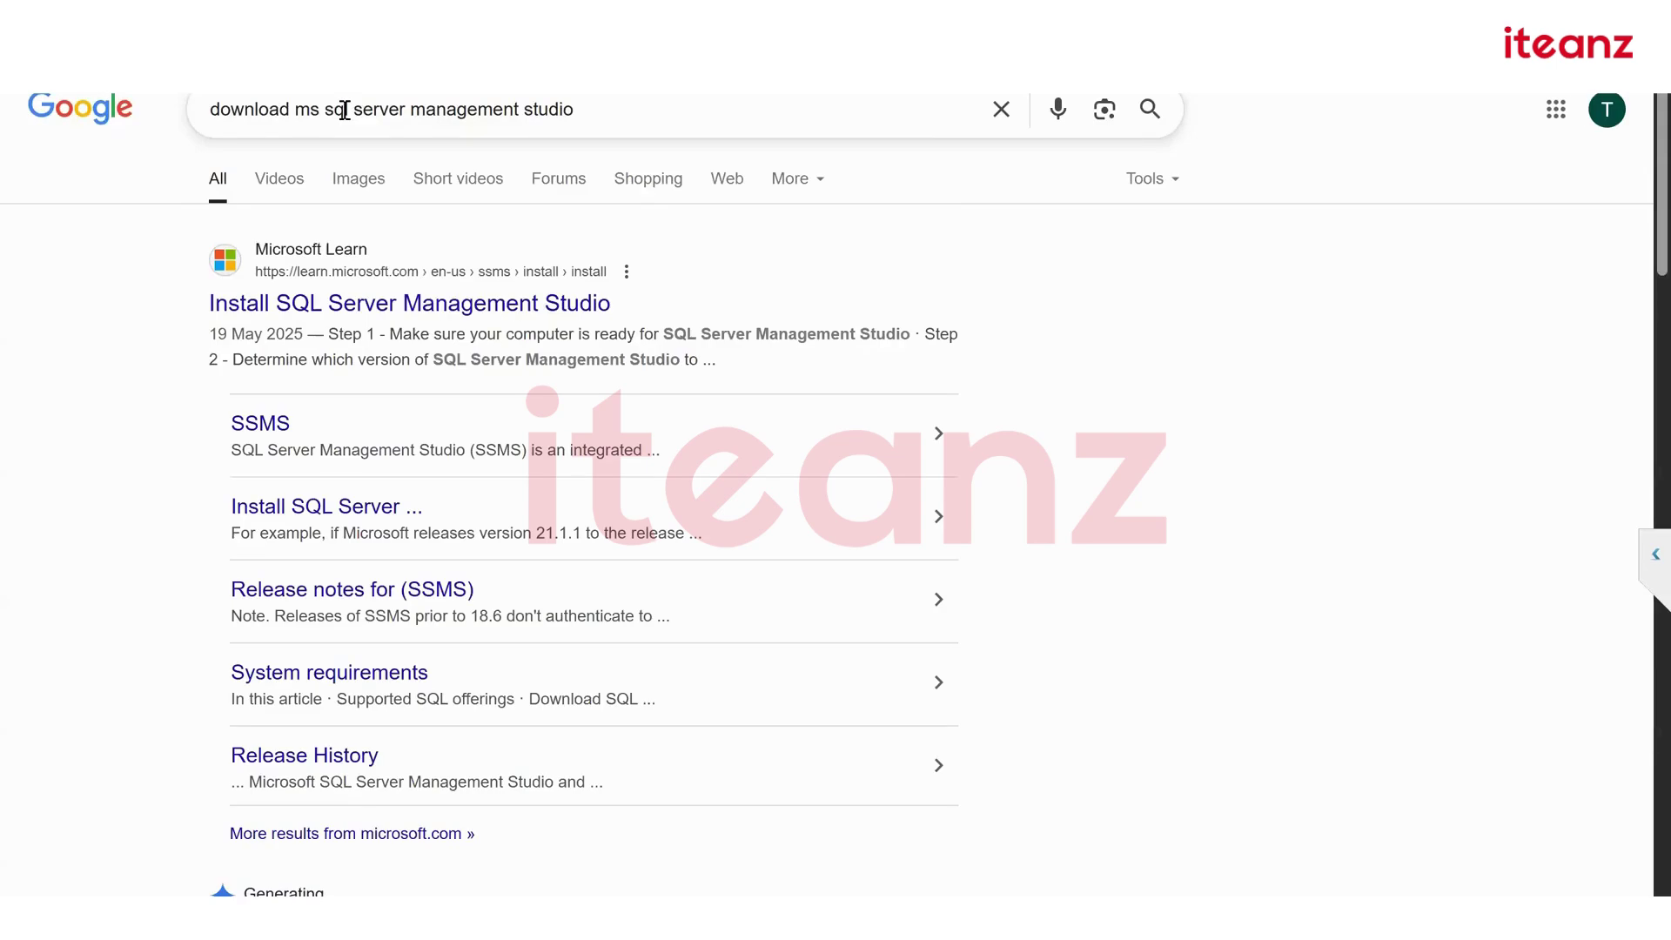
Open the Microsoft Learn article "Install SQL Server Management Studio" and download SSMS 21 from its Step 2 section
{"action": "left_click", "coordinate": [500, 306]}
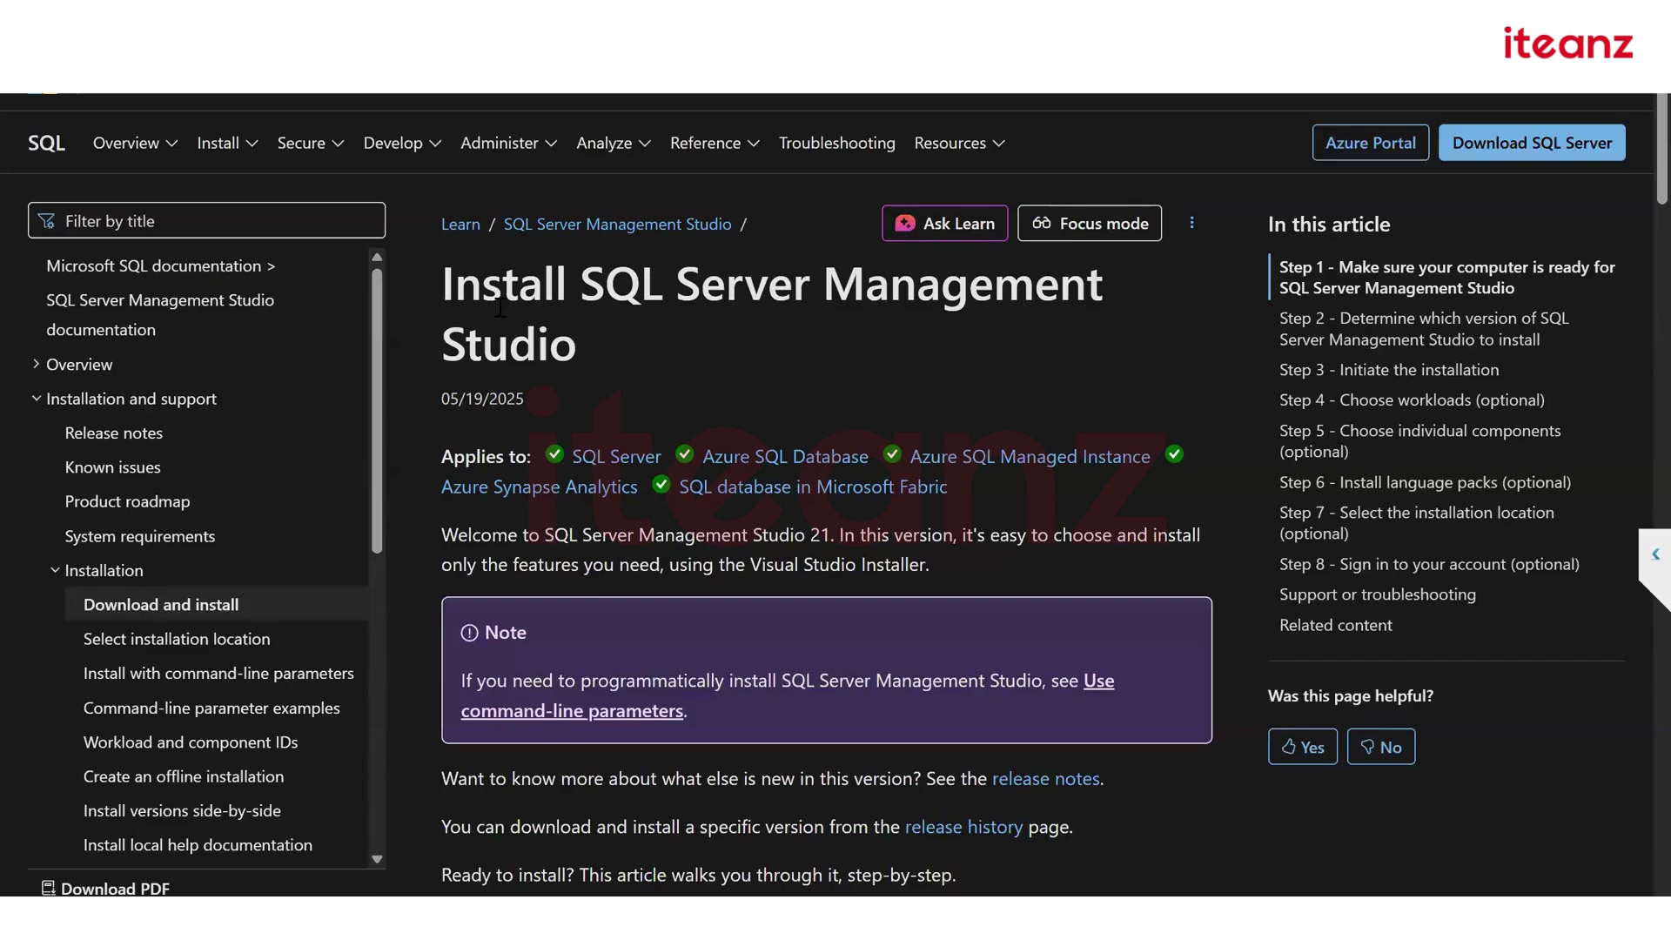
{"action": "left_click", "coordinate": [1303, 749]}
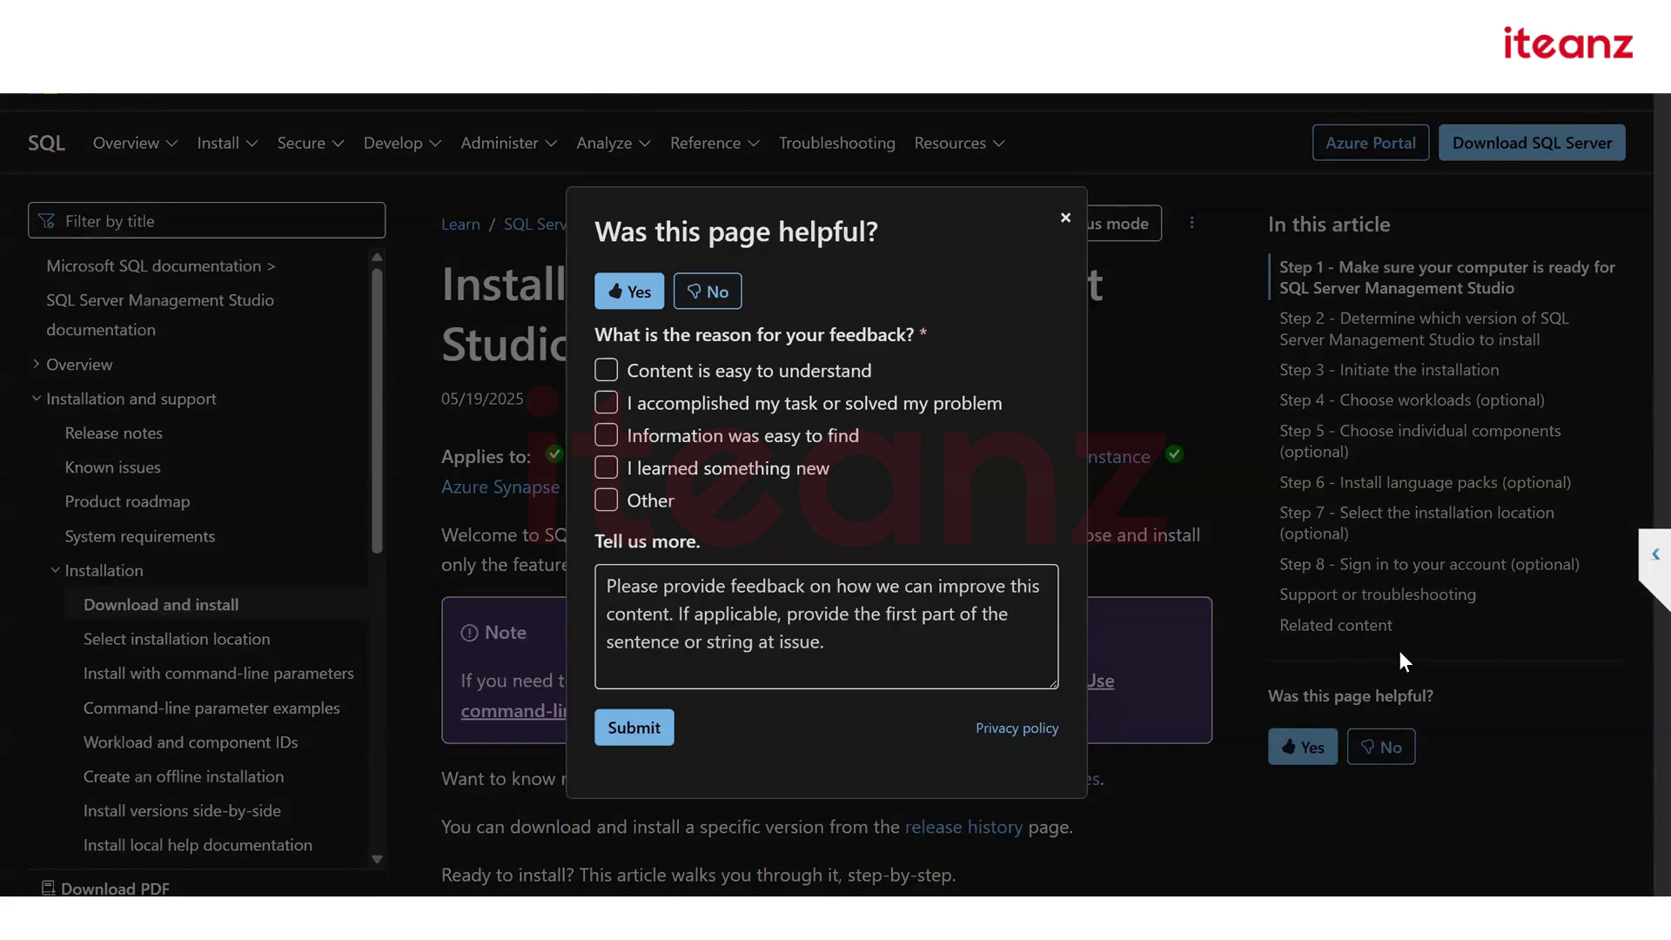
{"action": "left_click", "coordinate": [1064, 221]}
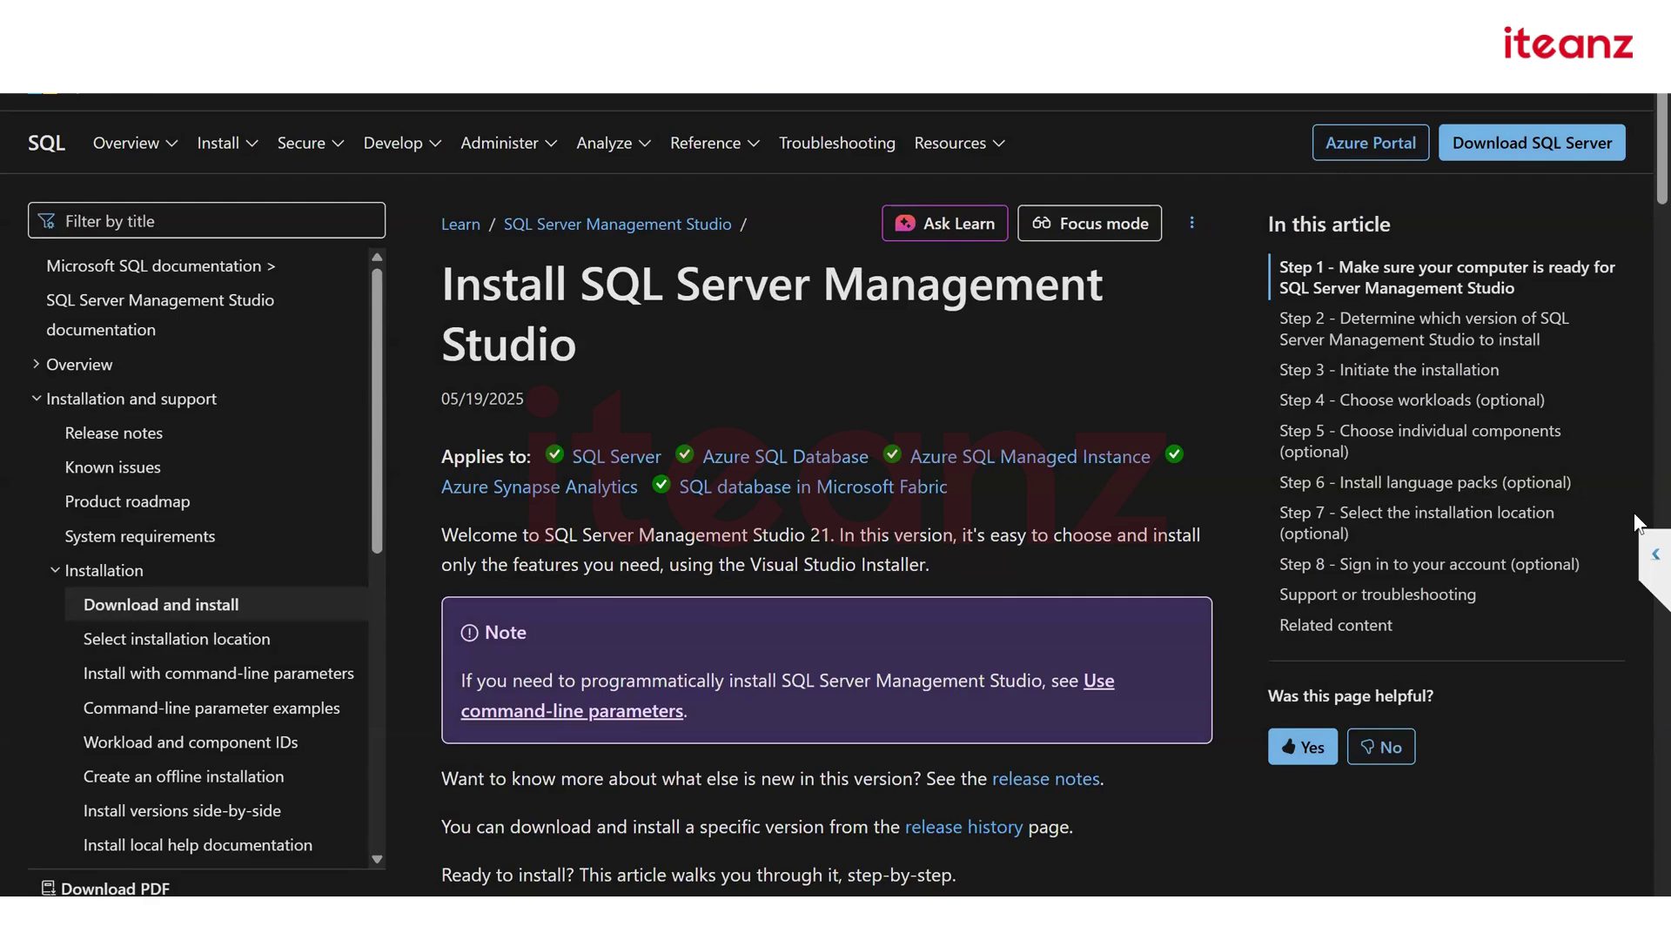
{"action": "scroll", "coordinate": [1632, 513], "scroll_direction": "down", "scroll_amount": 3}
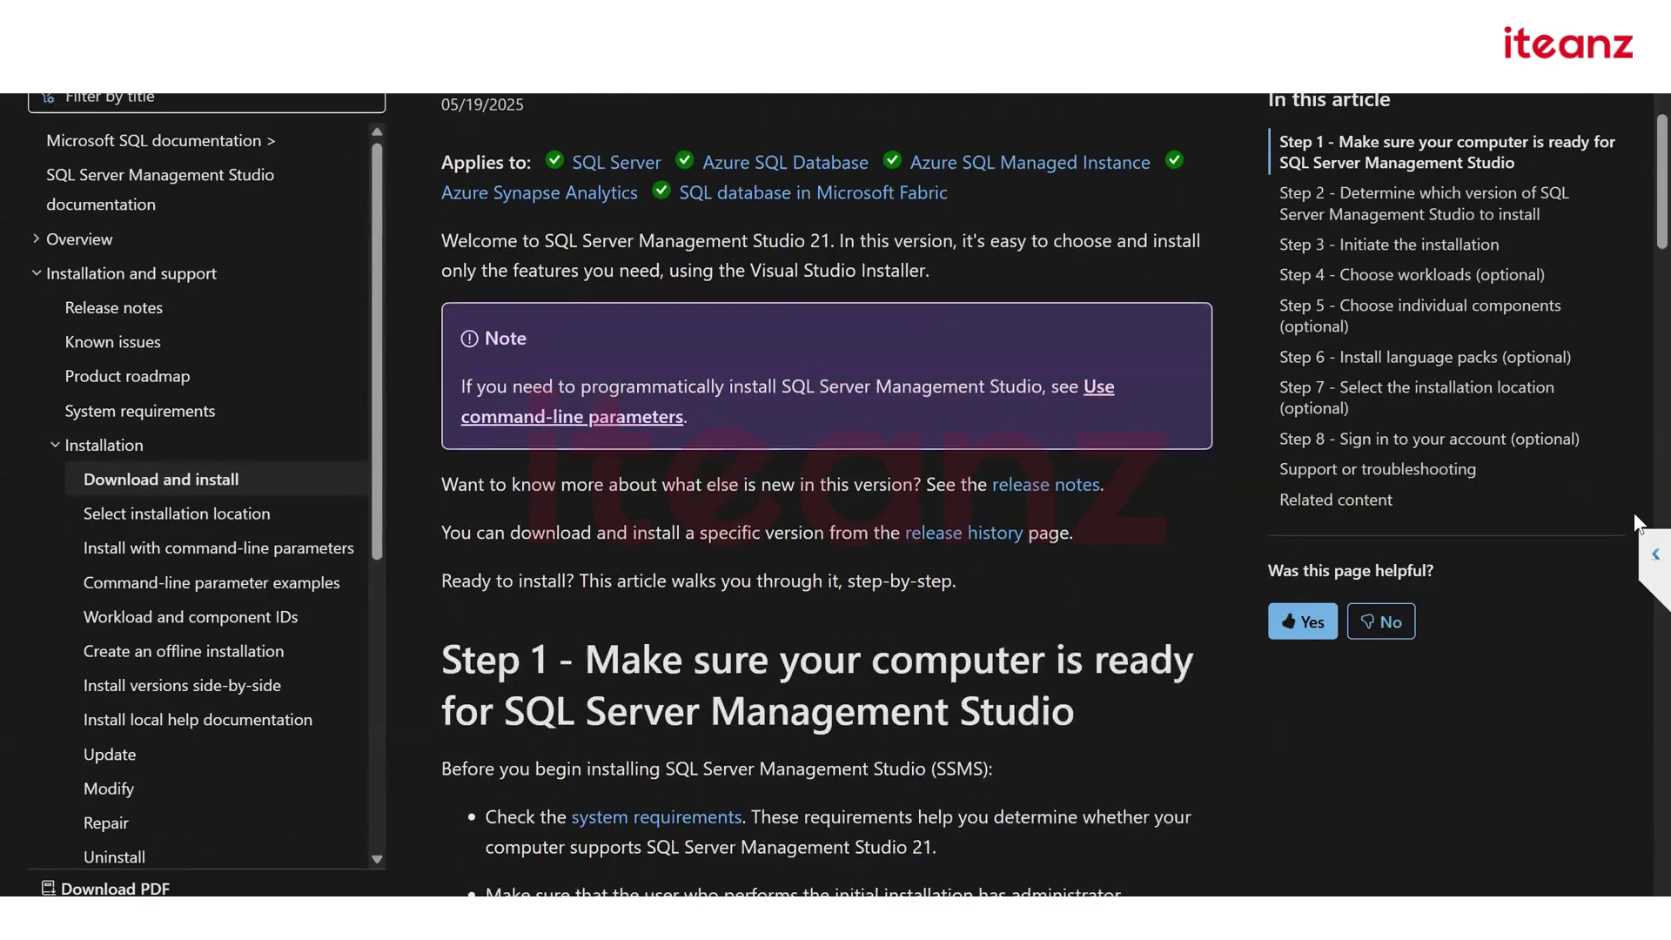
{"action": "scroll", "coordinate": [1633, 513], "scroll_direction": "down", "scroll_amount": 3}
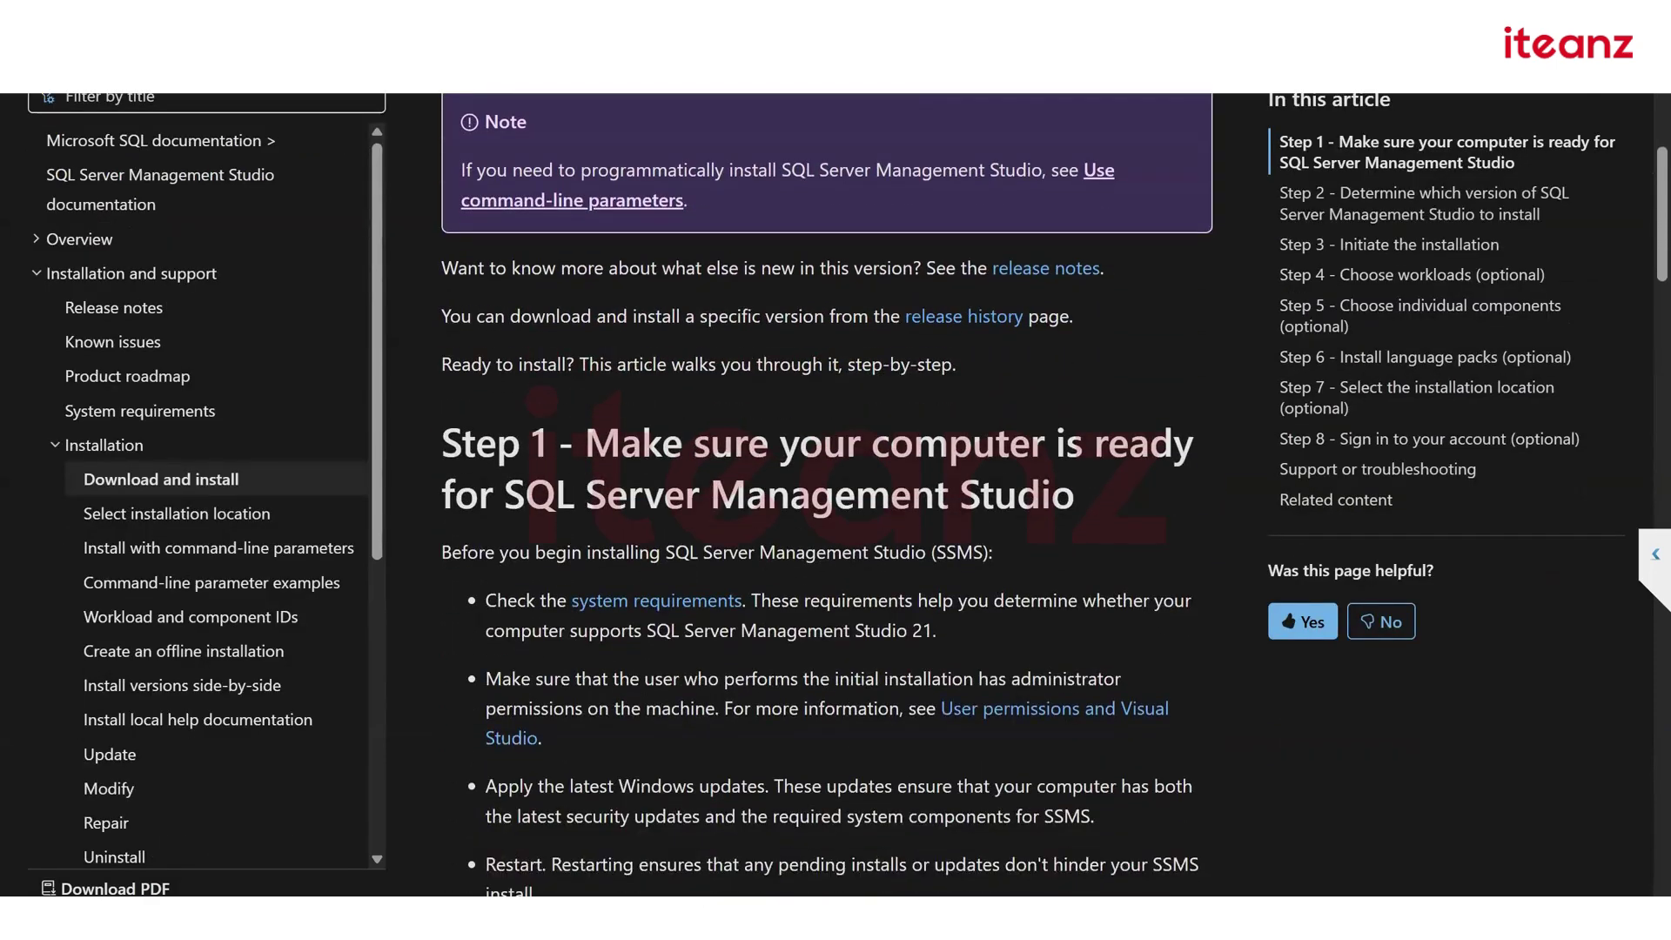
{"action": "scroll", "coordinate": [827, 496], "scroll_direction": "down", "scroll_amount": 3}
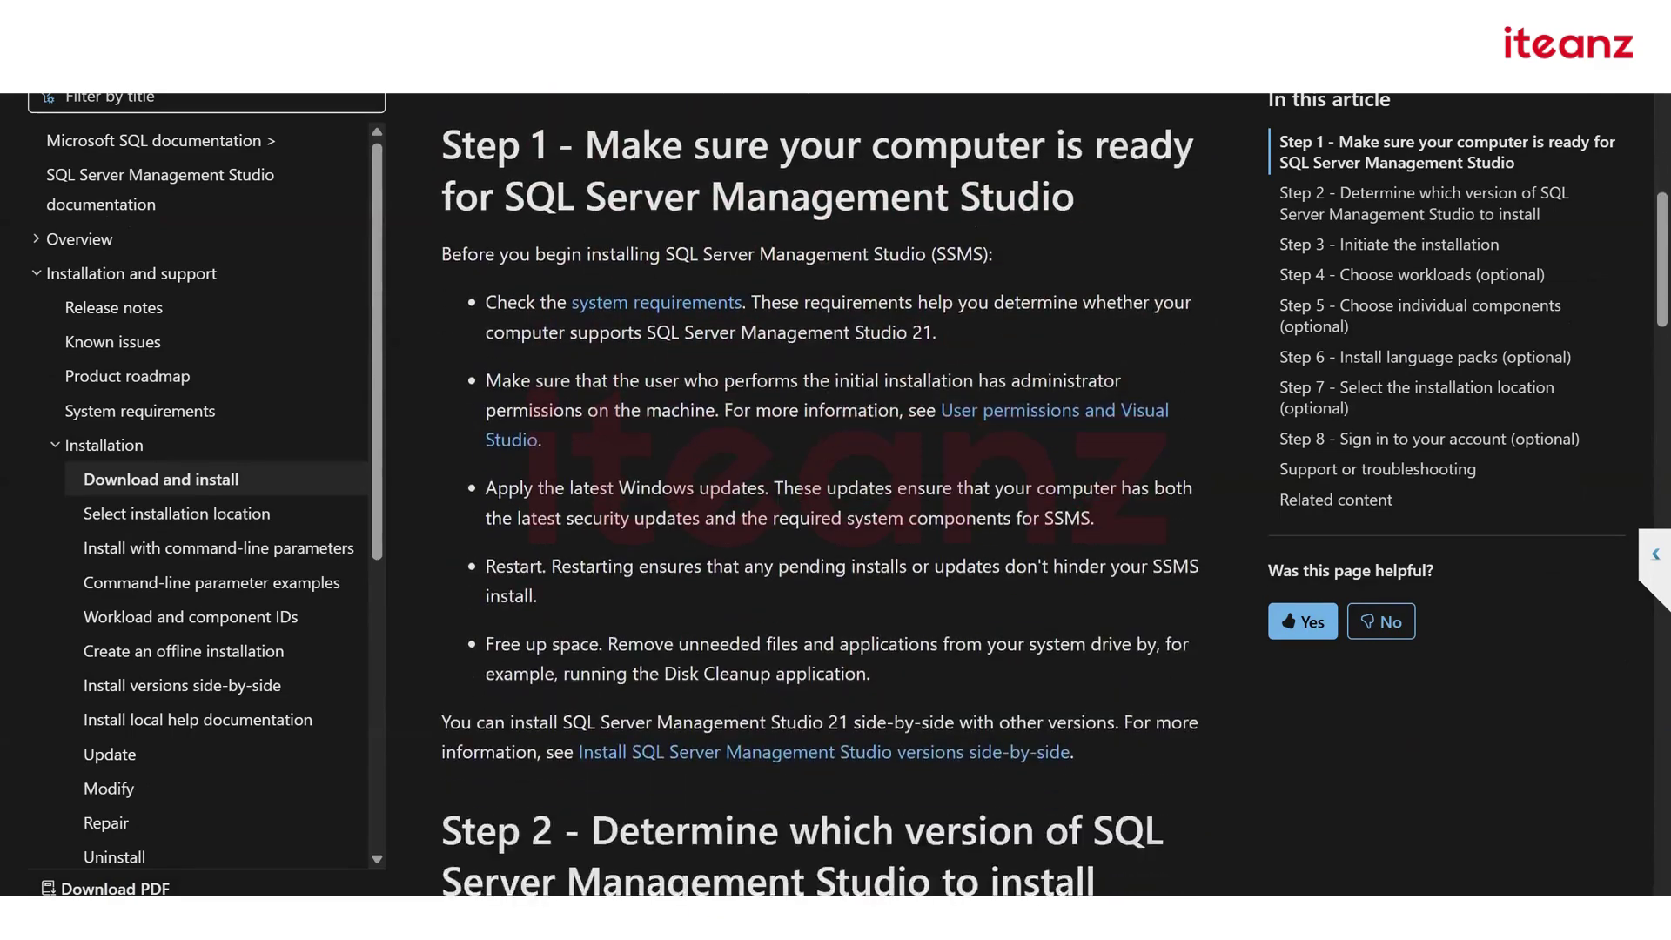
{"action": "scroll", "coordinate": [827, 496], "scroll_direction": "down", "scroll_amount": 3}
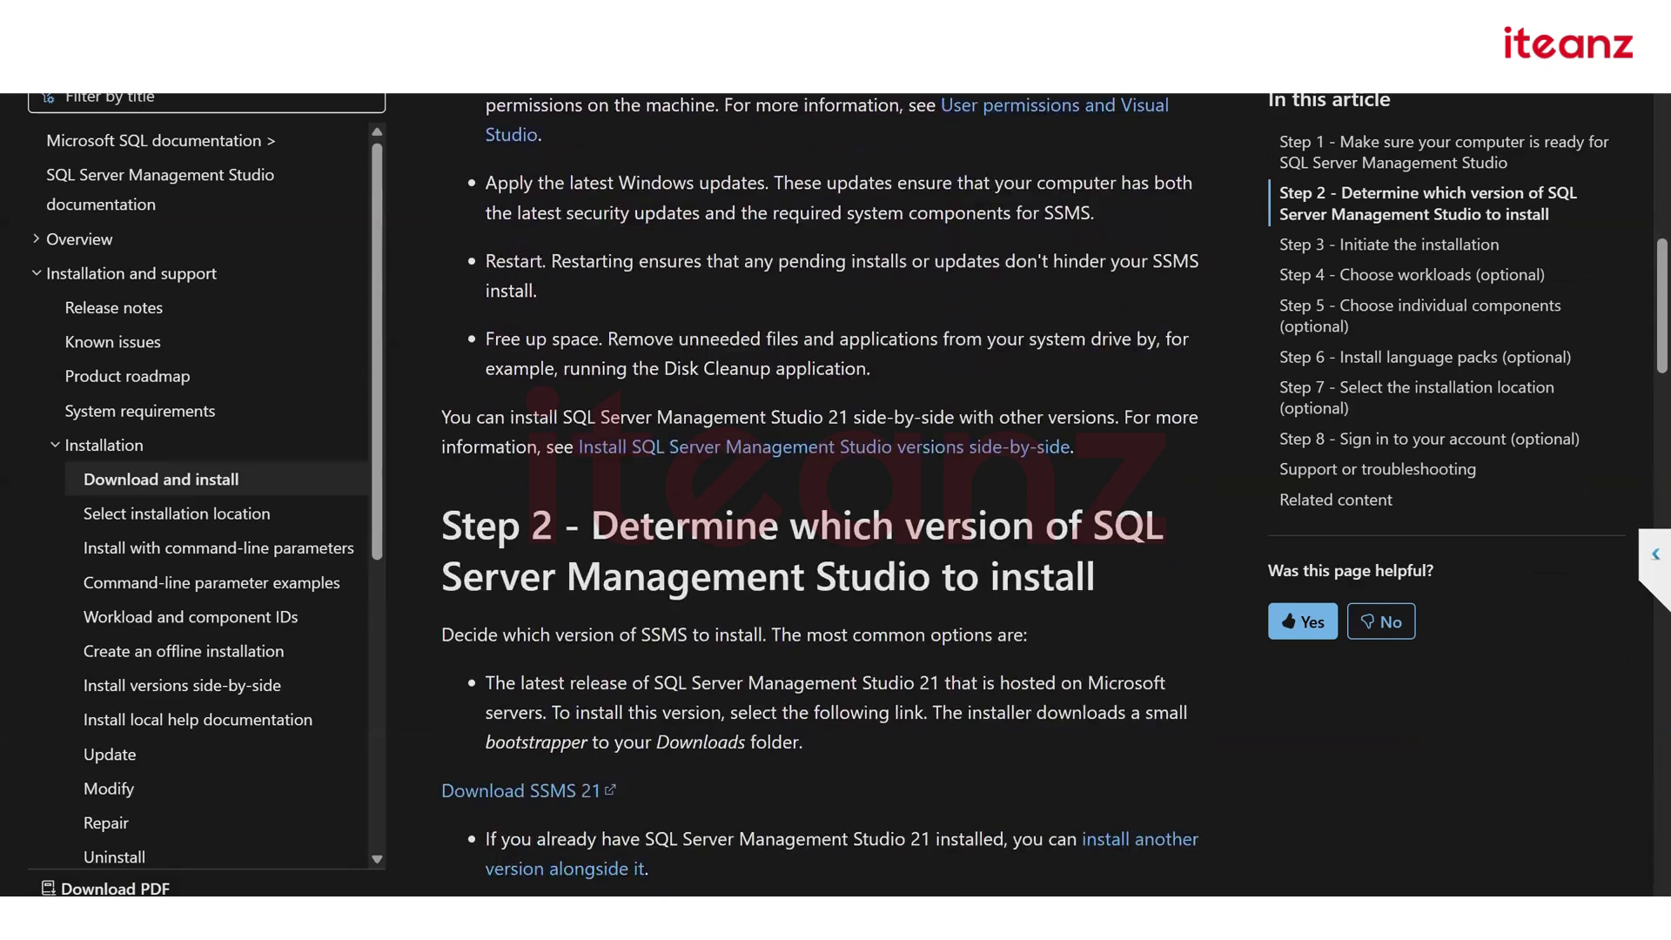
{"action": "scroll", "coordinate": [827, 496], "scroll_direction": "down", "scroll_amount": 3}
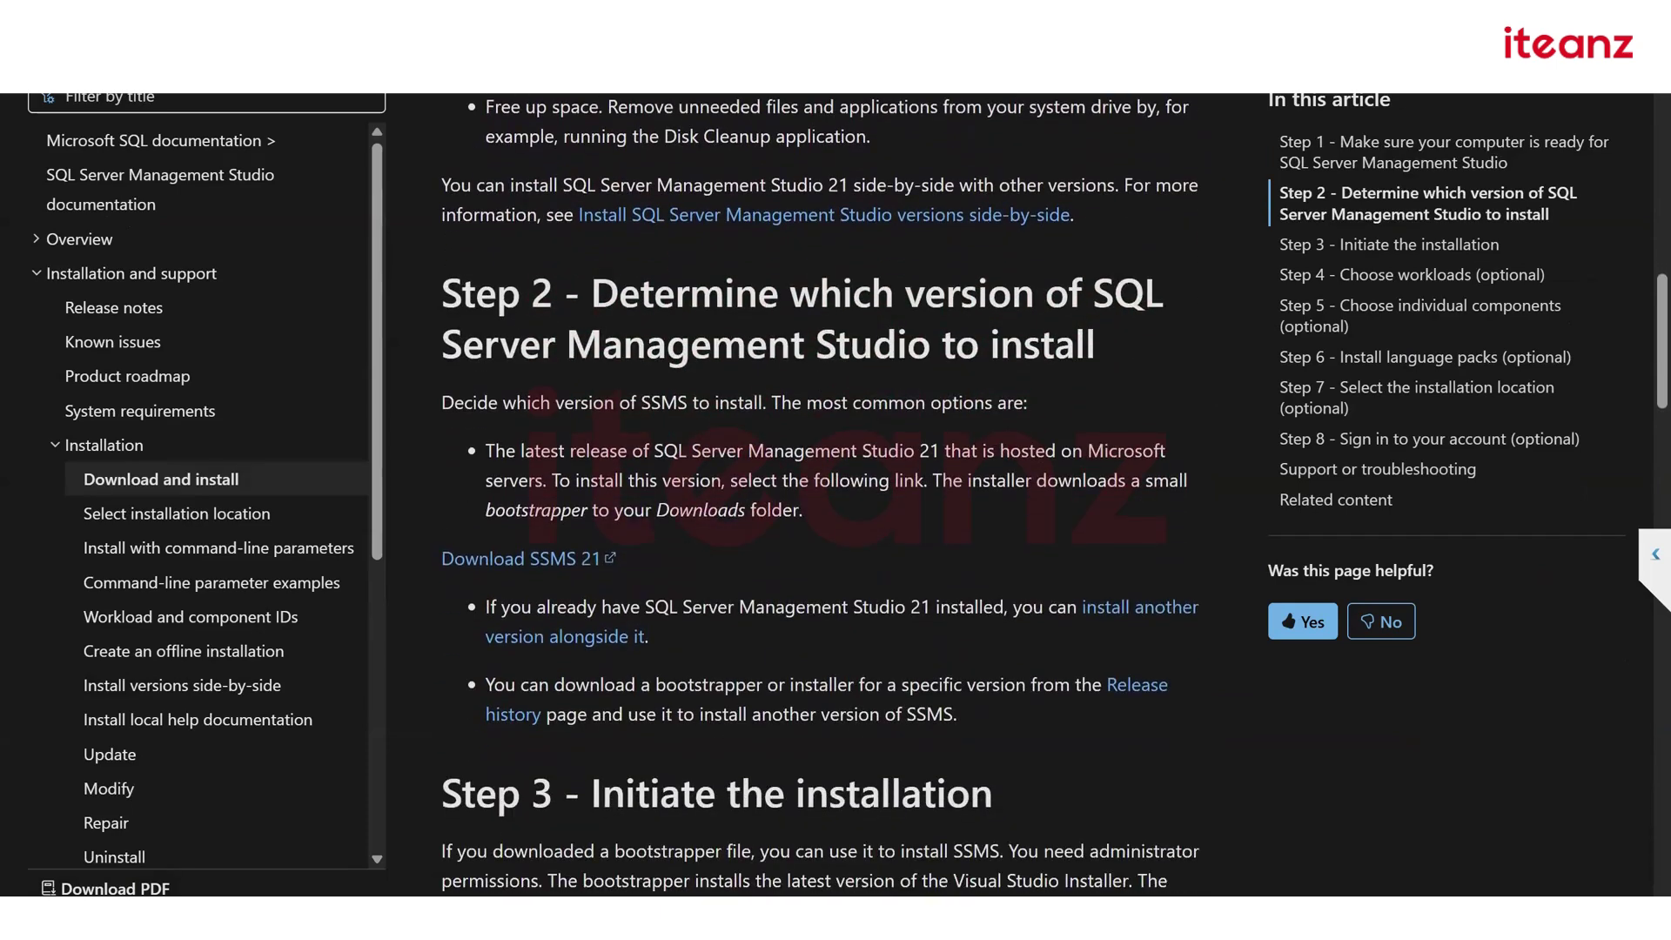
{"action": "left_click", "coordinate": [557, 562]}
Switch to File Explorer, run the vs_SSMS application from the Downloads folder as administrator and continue past the Visual Studio Installer's introductory notice
{"action": "mouse_move", "coordinate": [747, 919]}
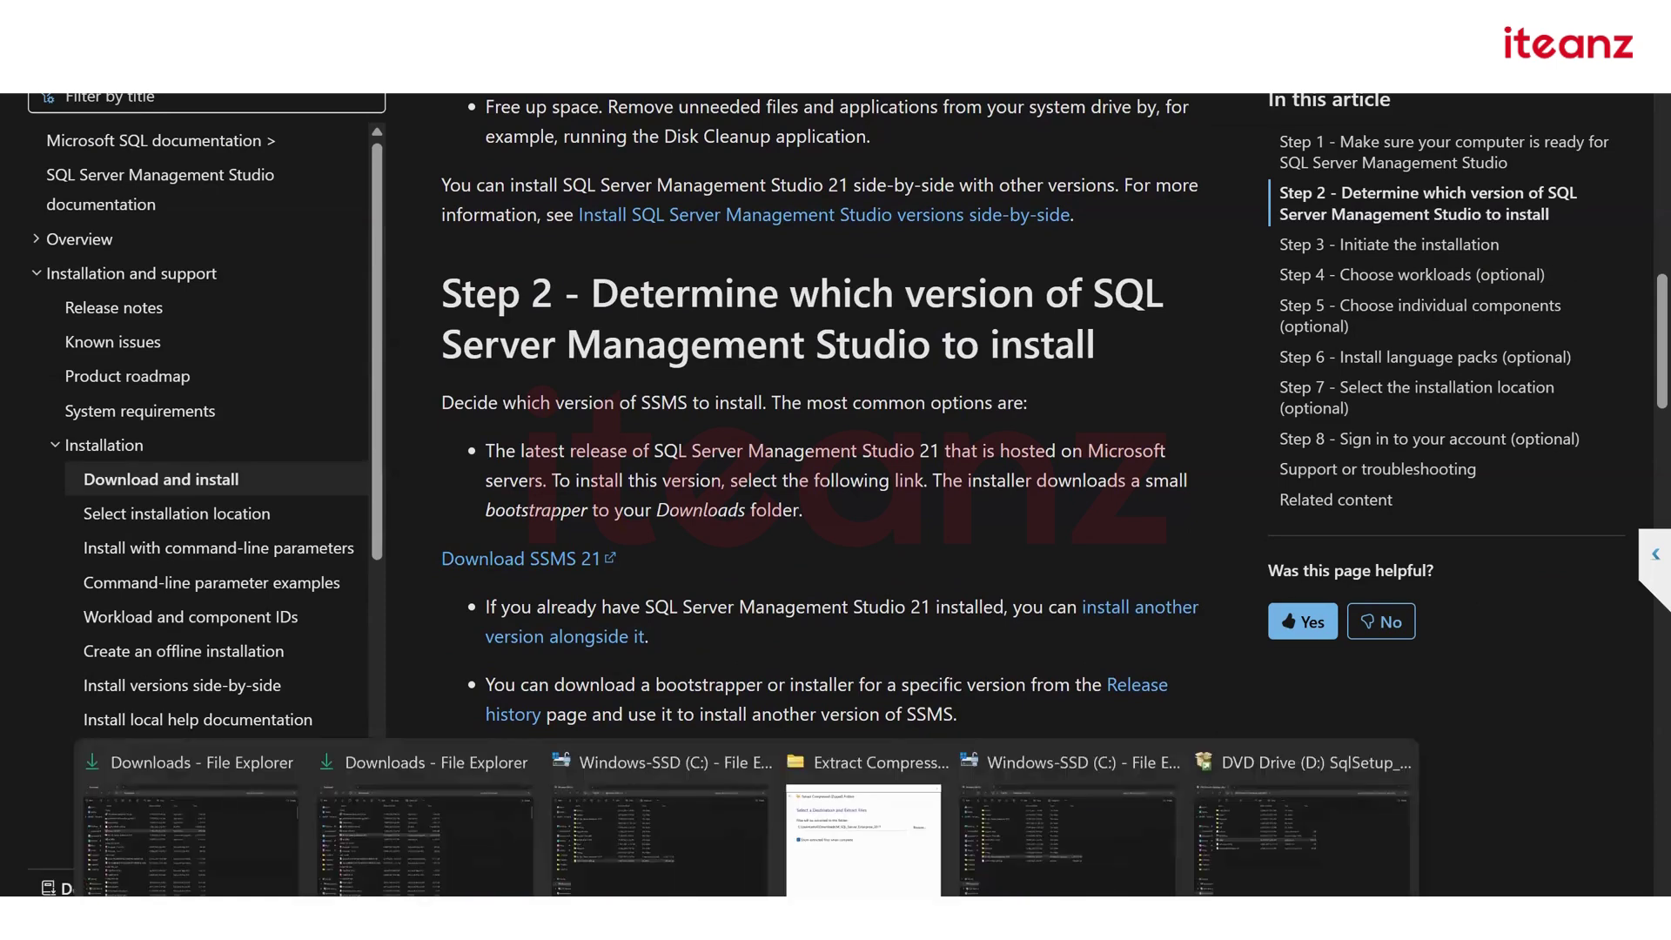
{"action": "left_click", "coordinate": [228, 860]}
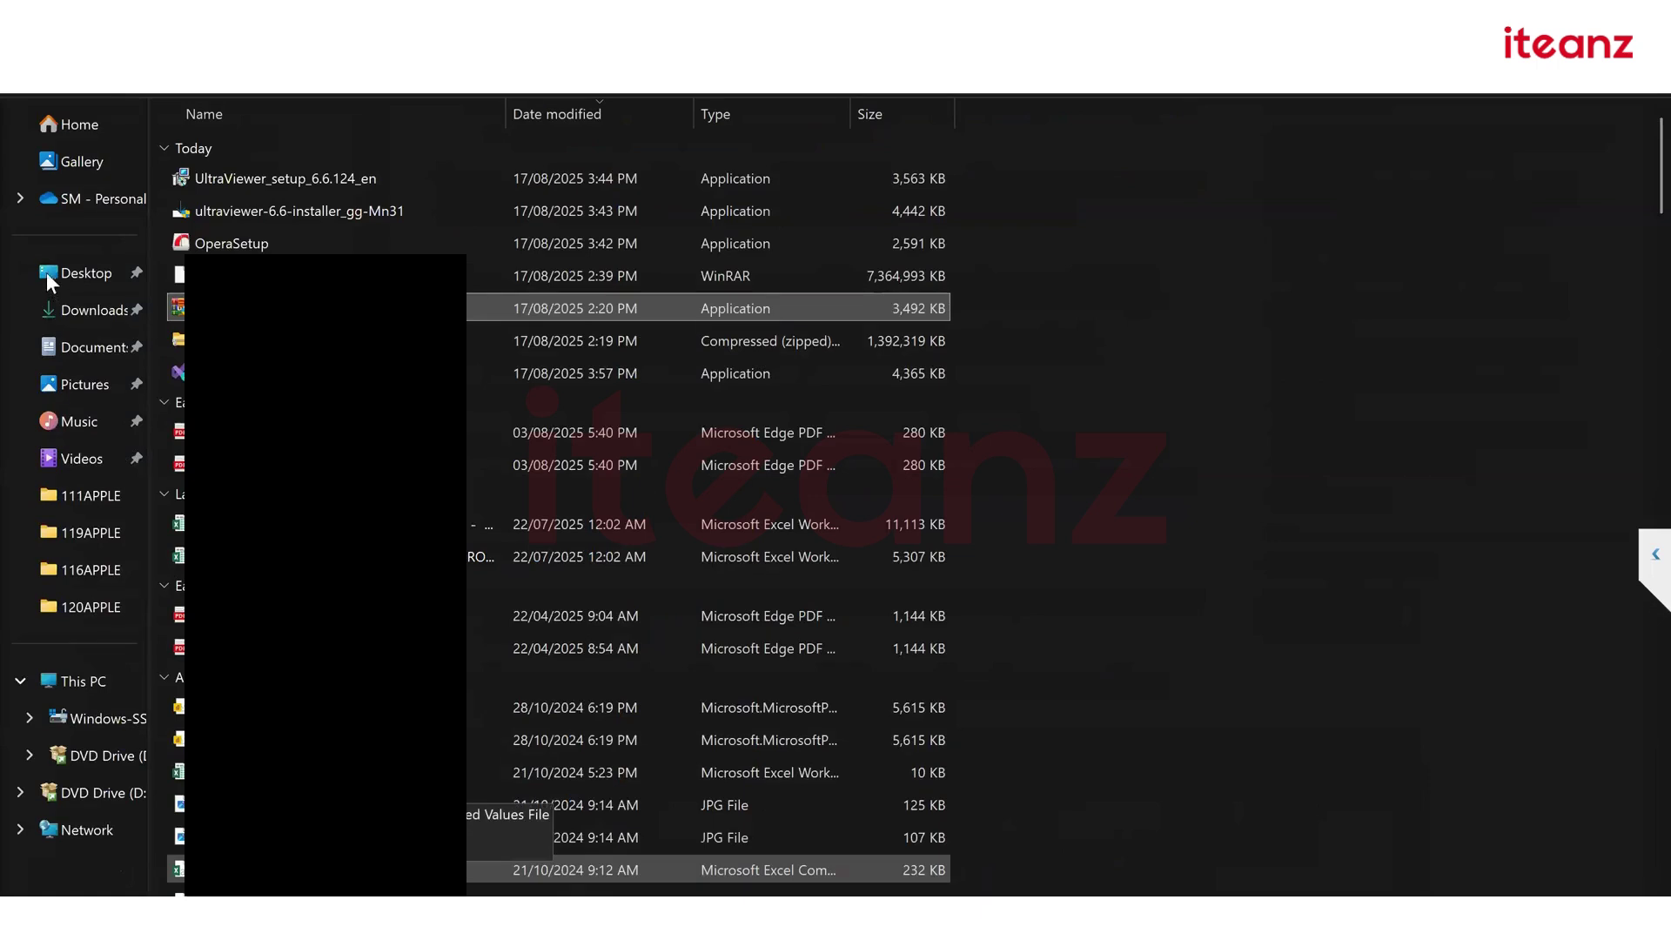
{"action": "left_click", "coordinate": [91, 303]}
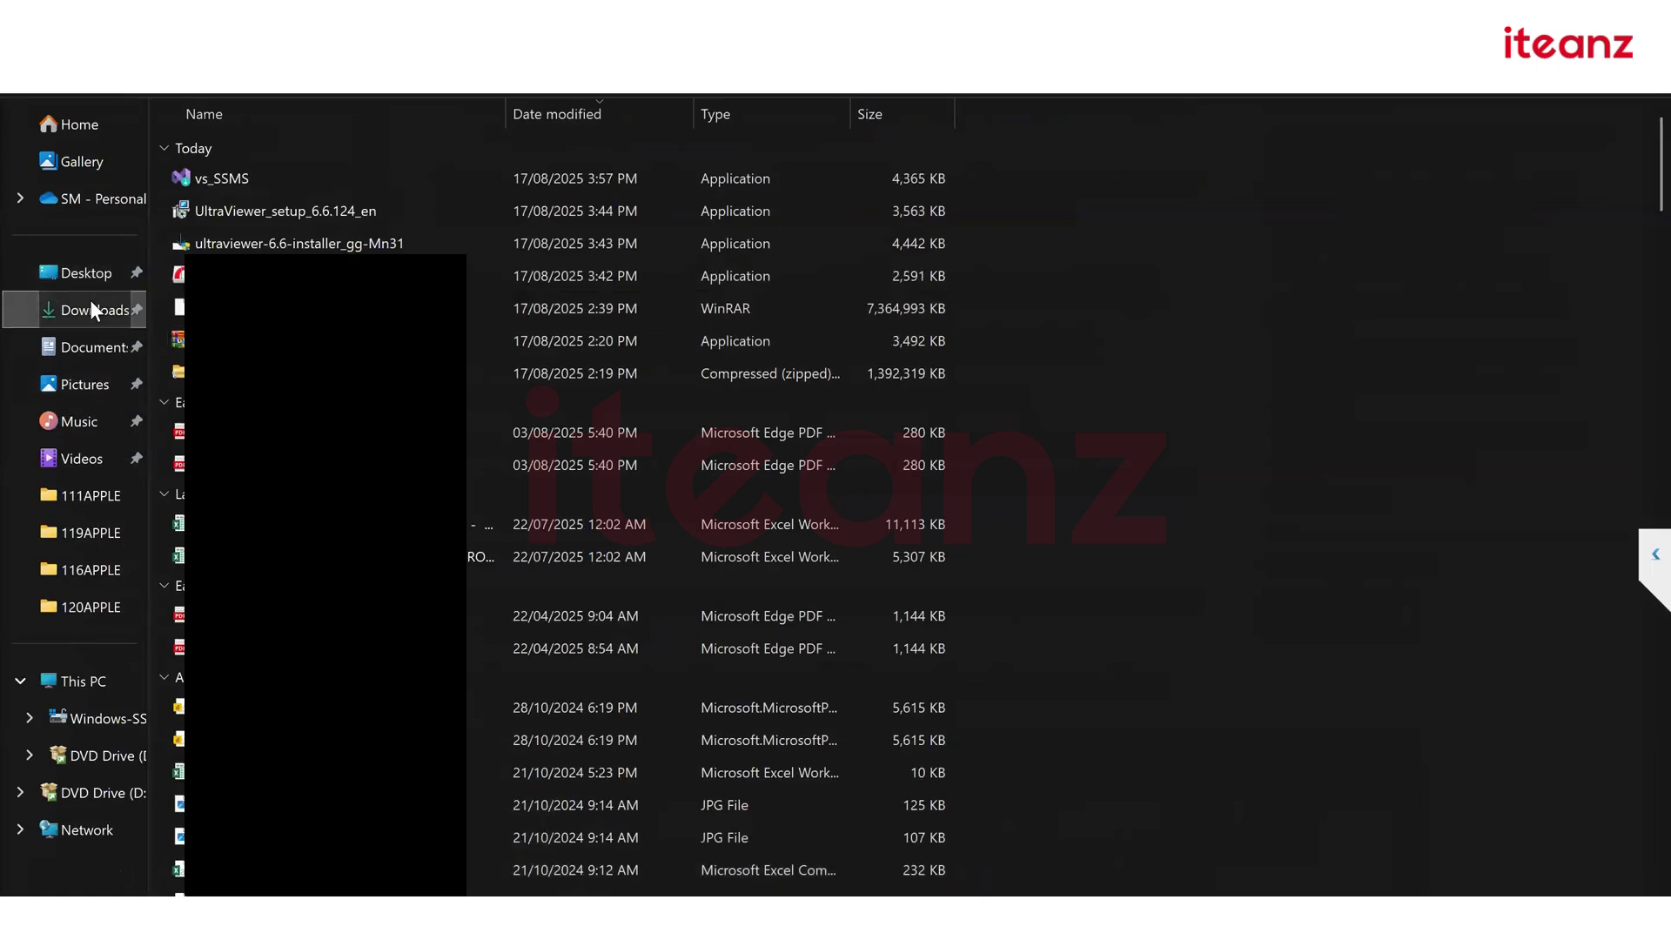
{"action": "left_click", "coordinate": [256, 177]}
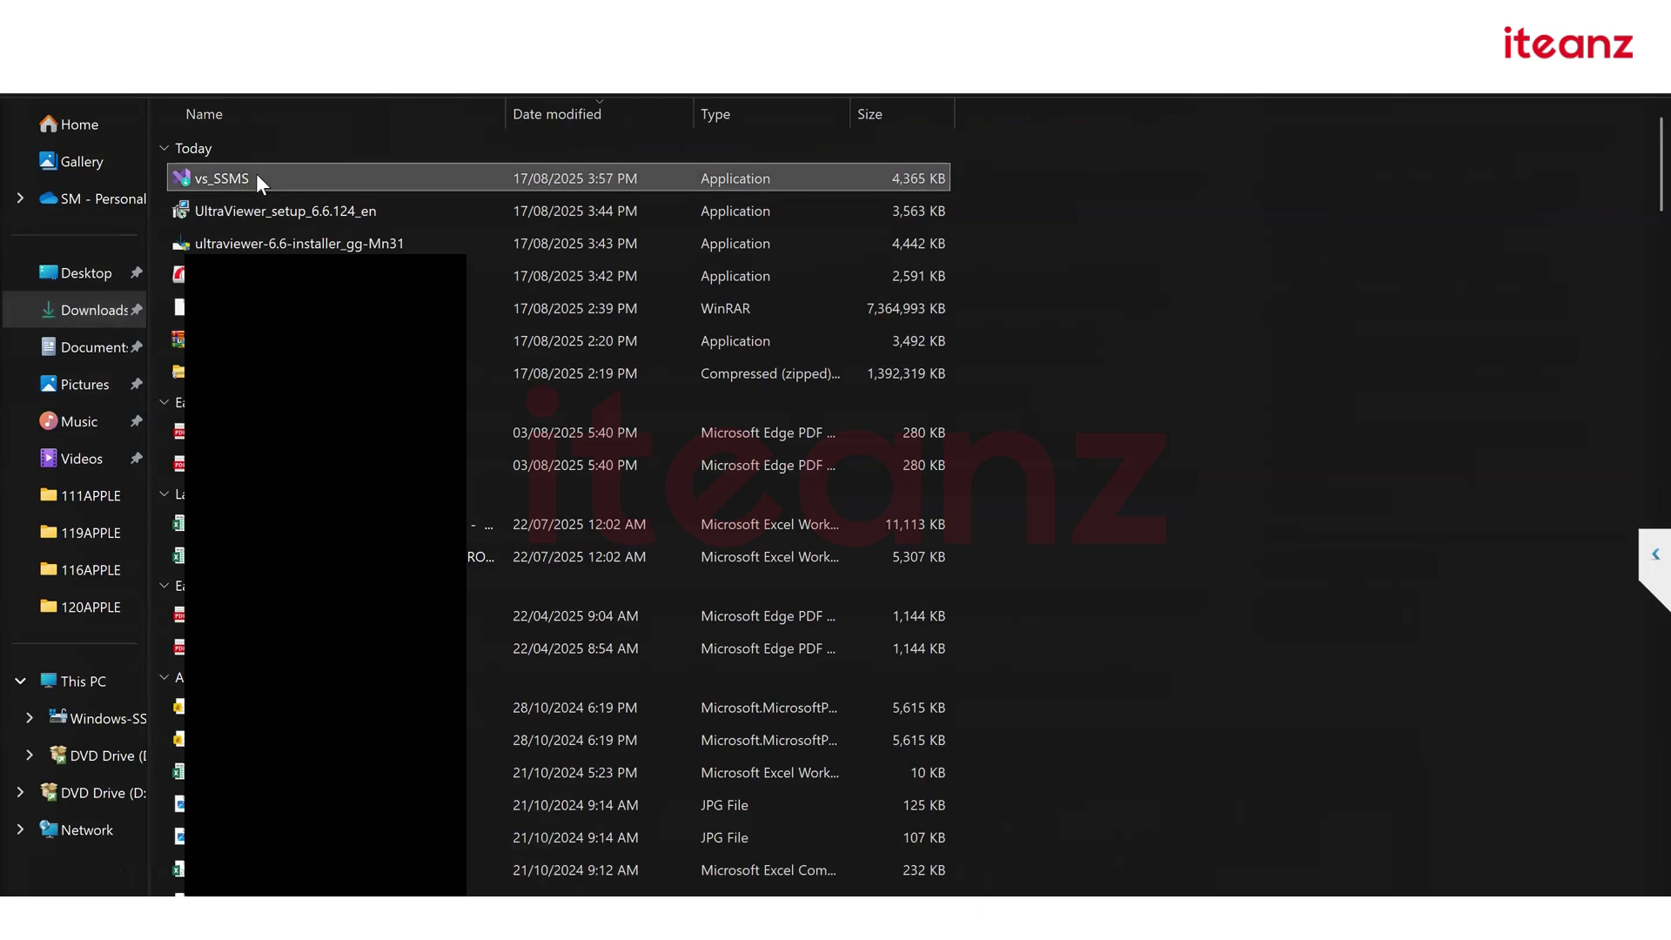
{"action": "right_click", "coordinate": [258, 180]}
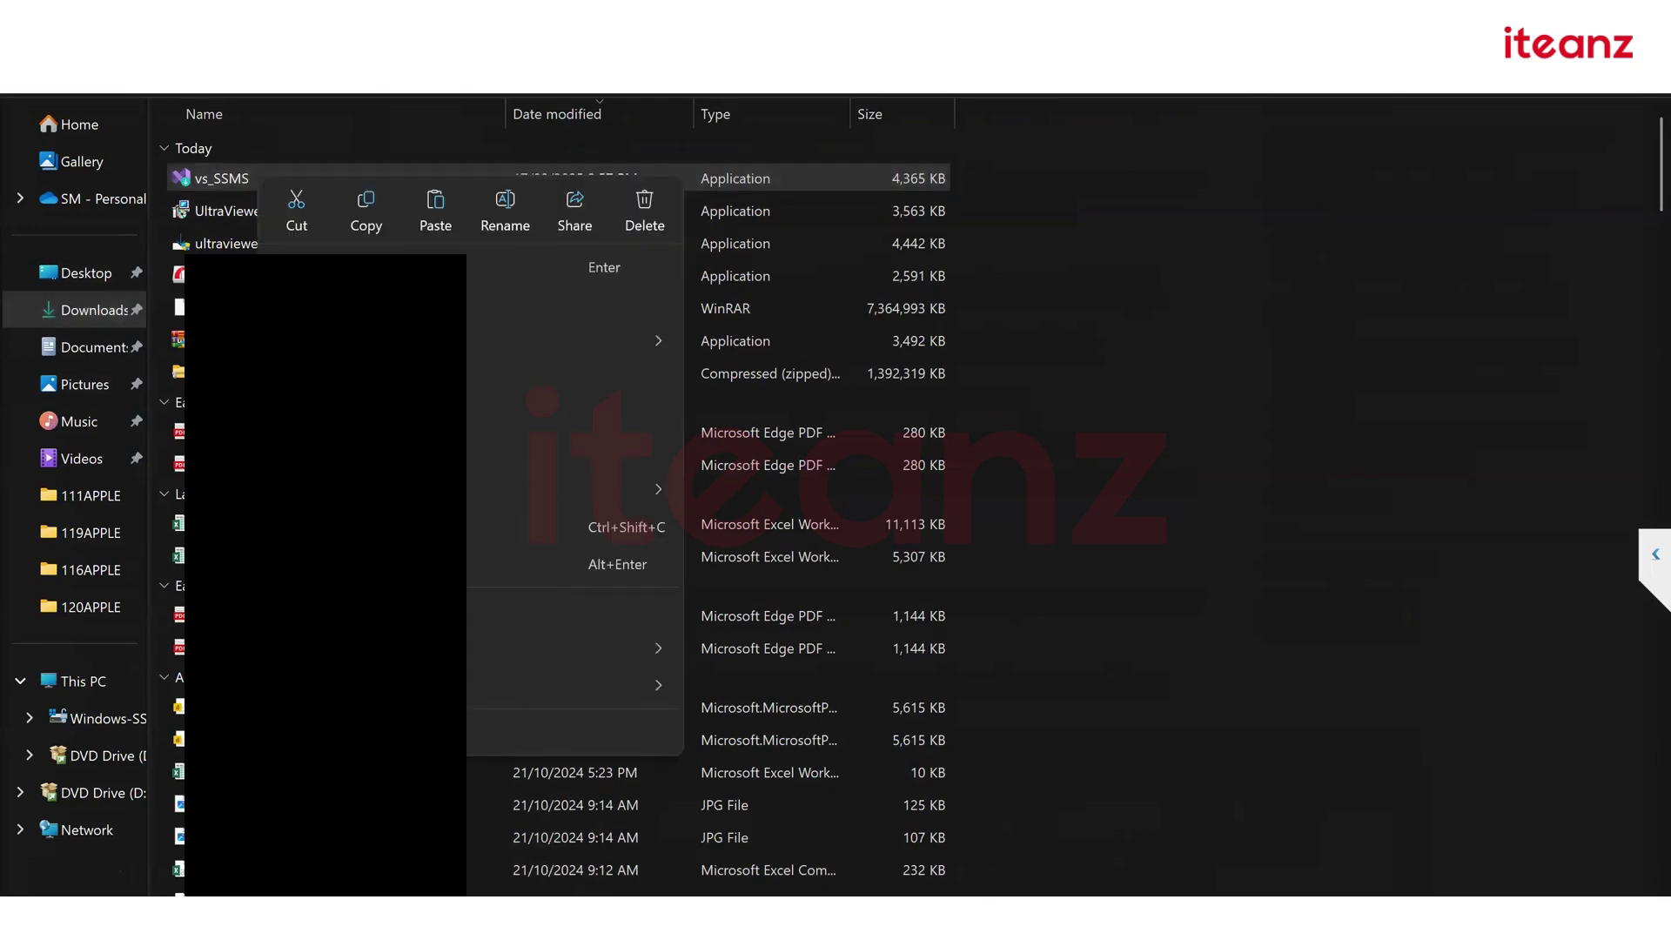
{"action": "left_click", "coordinate": [366, 304]}
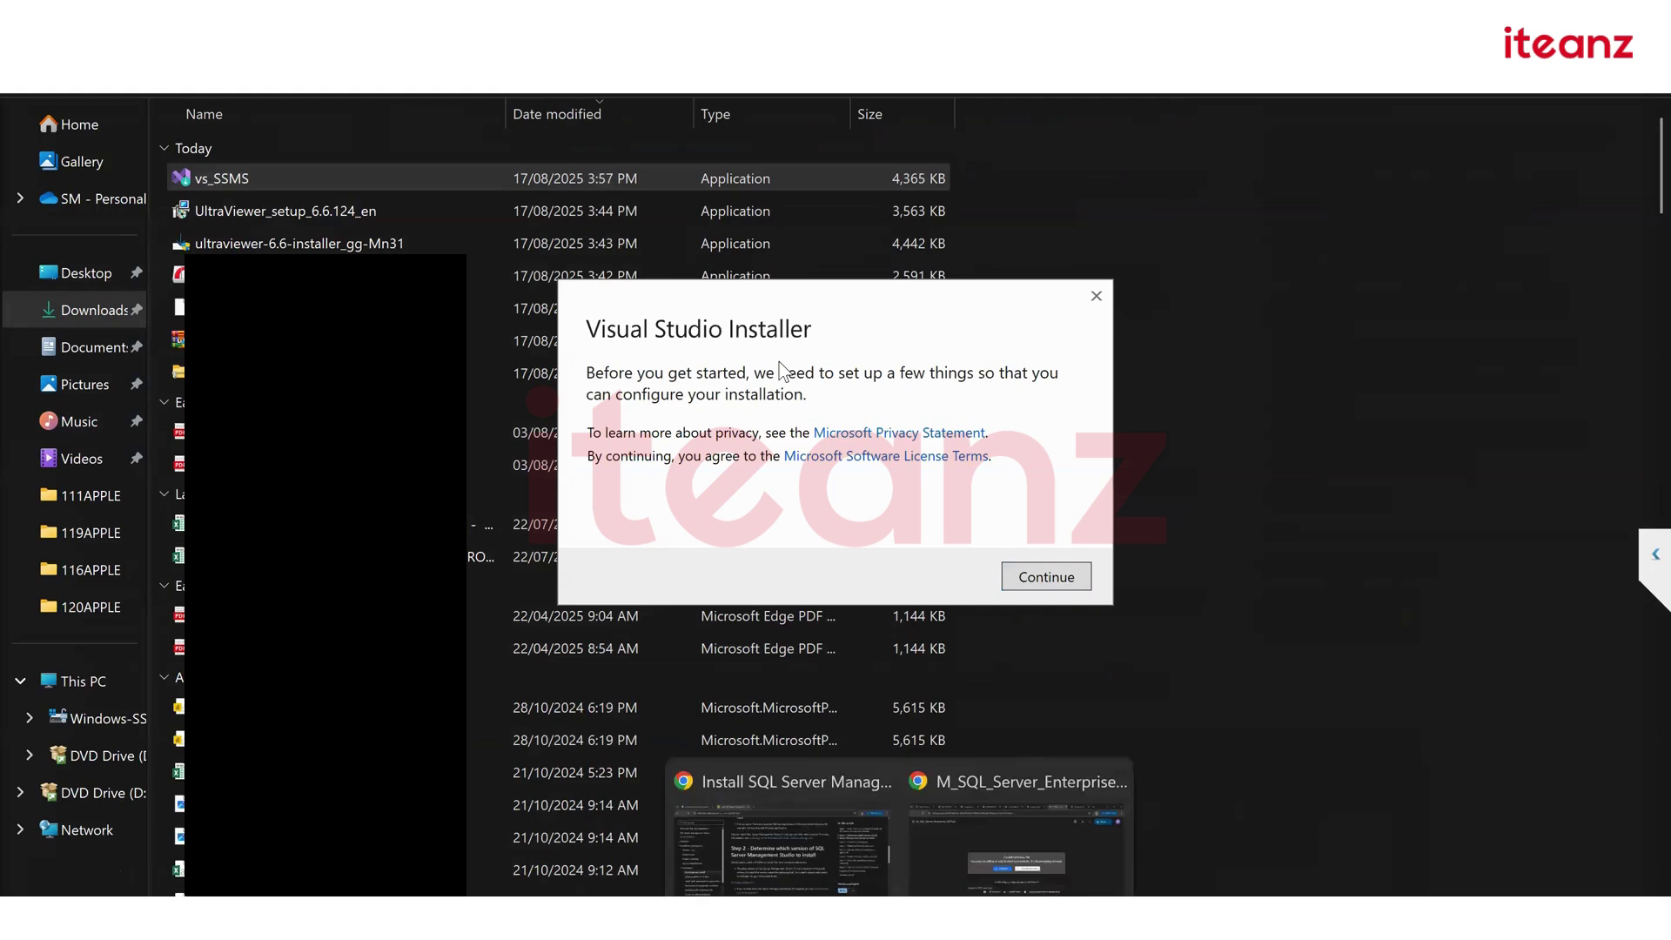
{"action": "left_click", "coordinate": [1076, 577]}
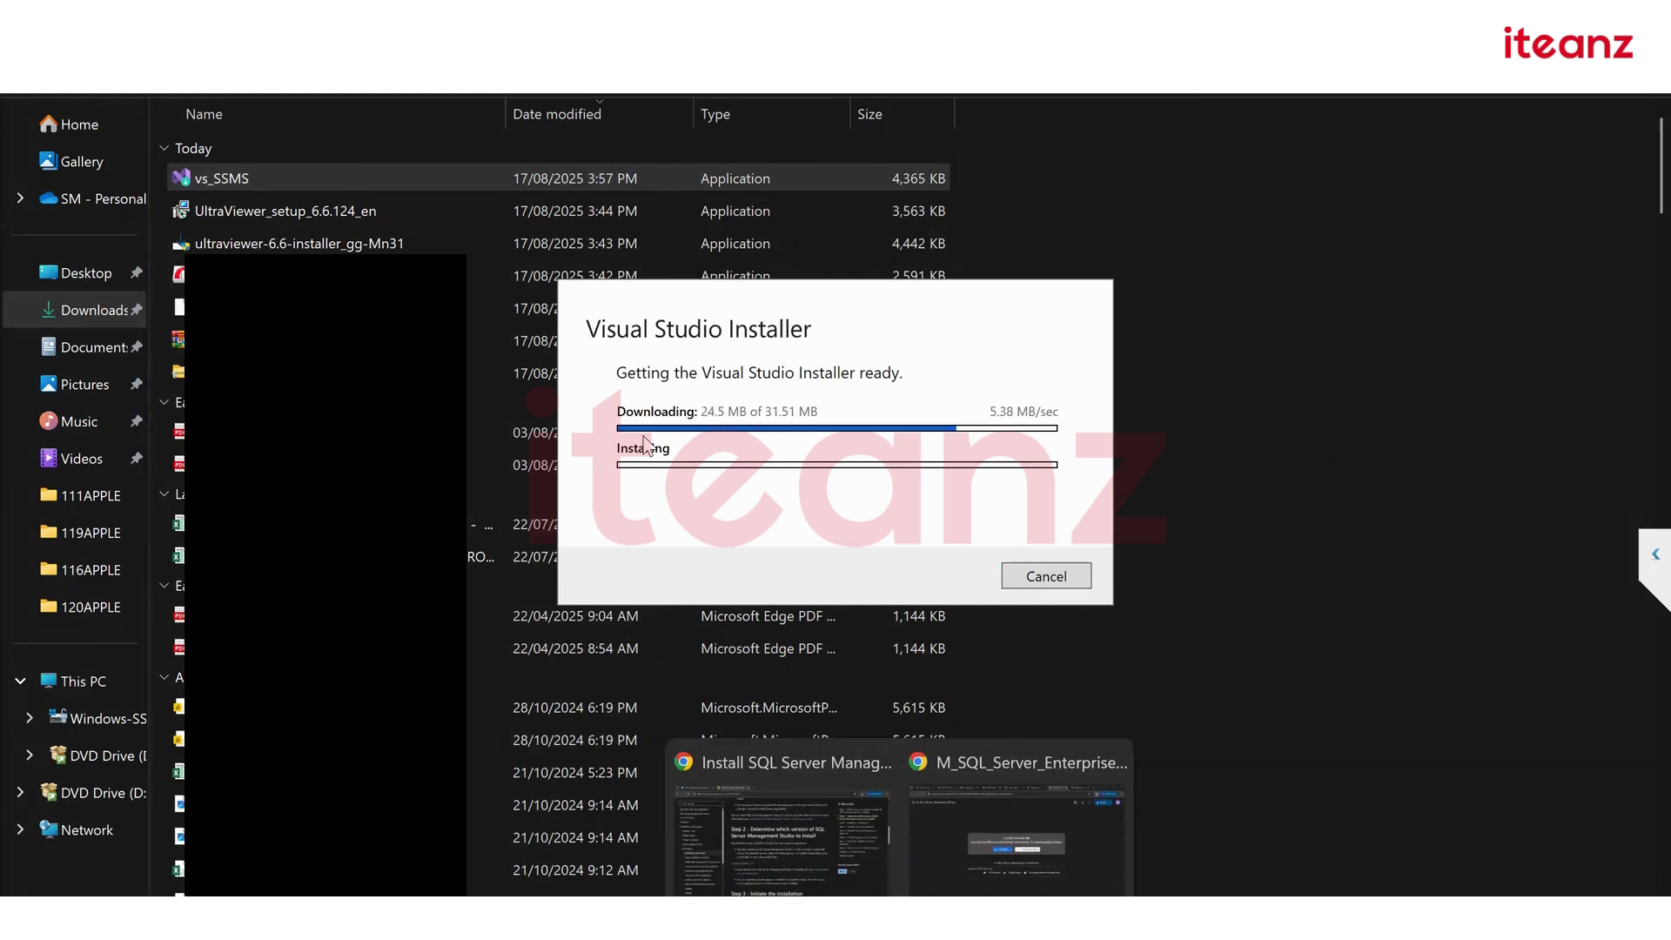
Return to the SSMS installation article in Chrome and read its sections from Step 3 onward
{"action": "left_click", "coordinate": [795, 833]}
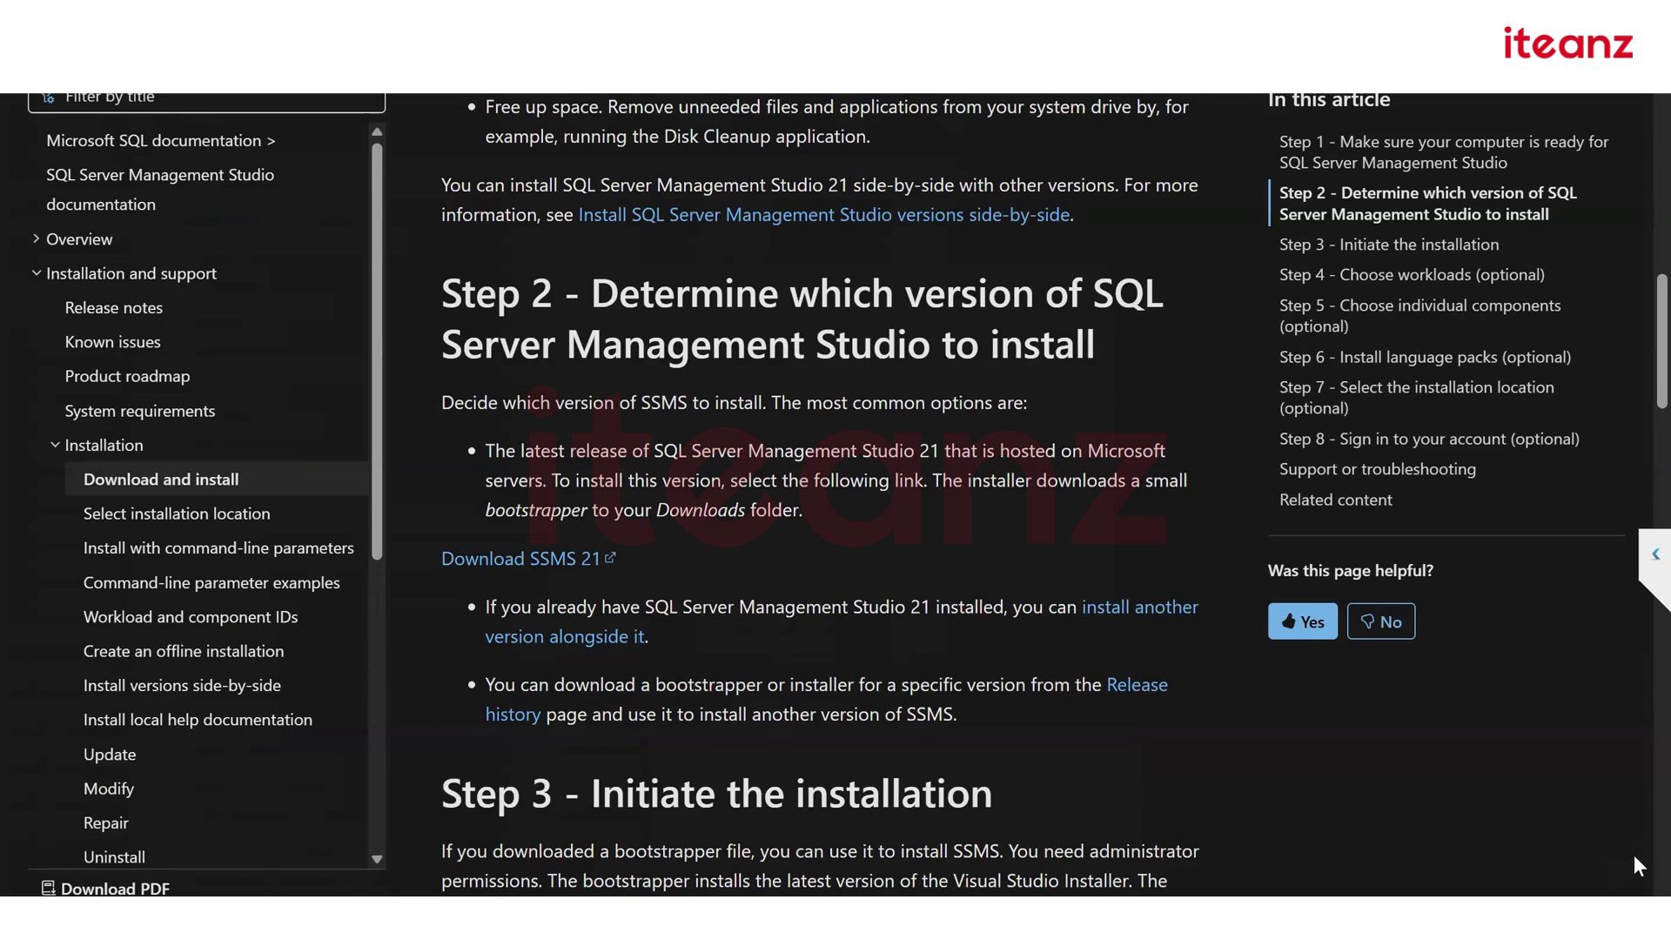
{"action": "scroll", "coordinate": [822, 497], "scroll_direction": "down", "scroll_amount": 4}
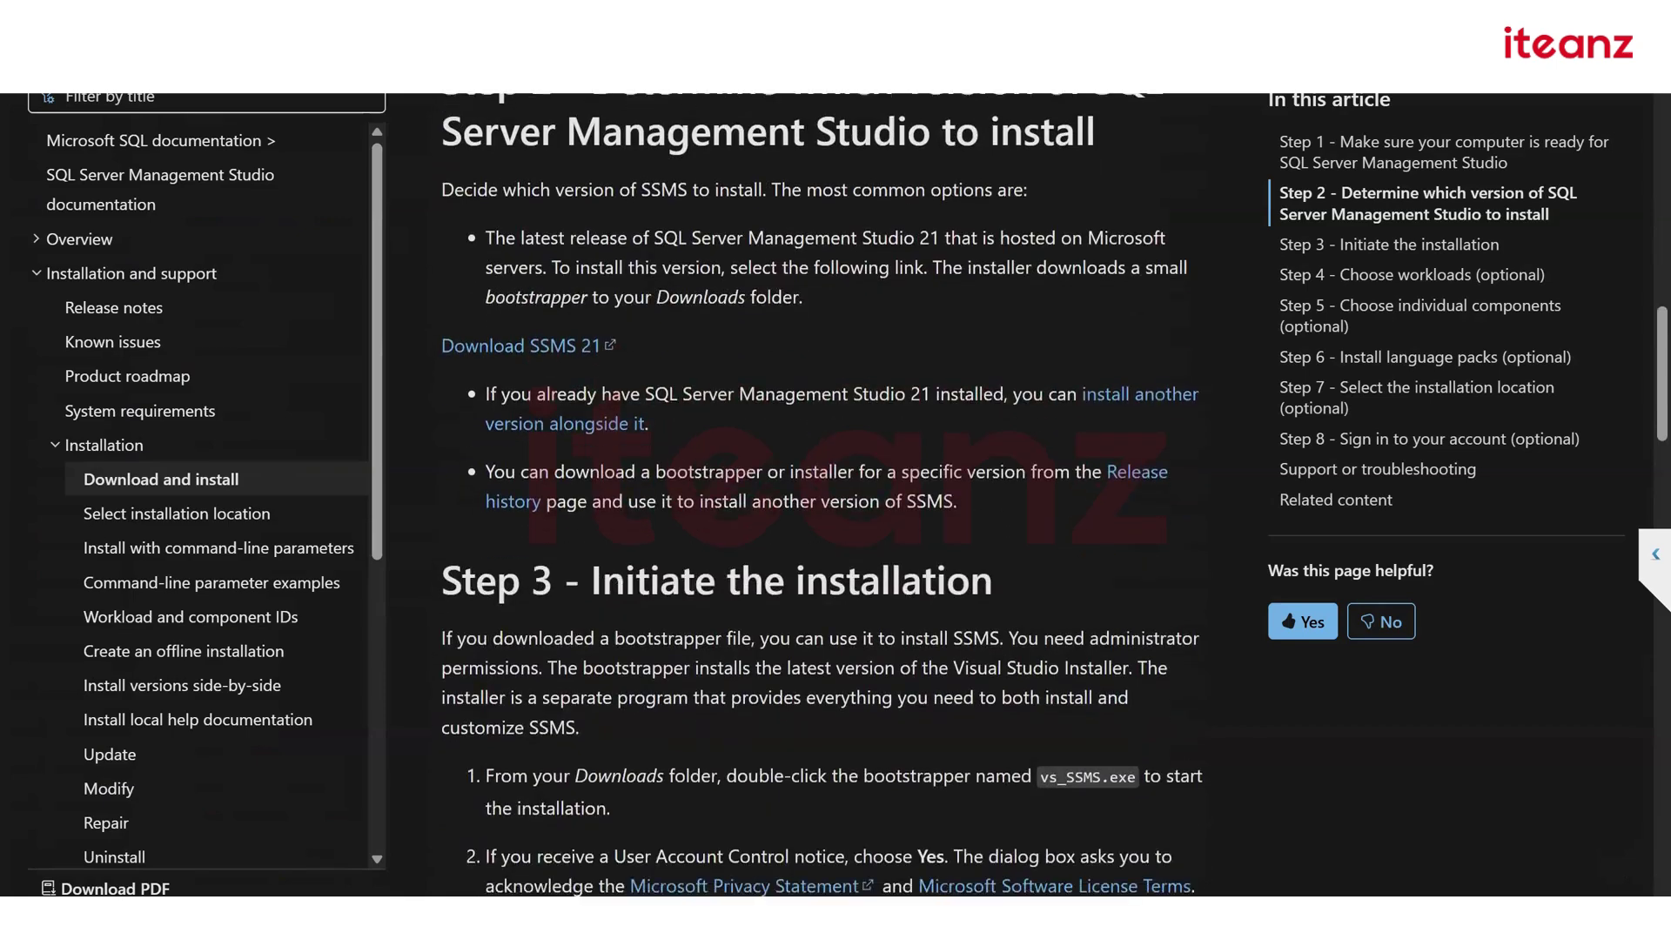
{"action": "scroll", "coordinate": [822, 496], "scroll_direction": "down", "scroll_amount": 8}
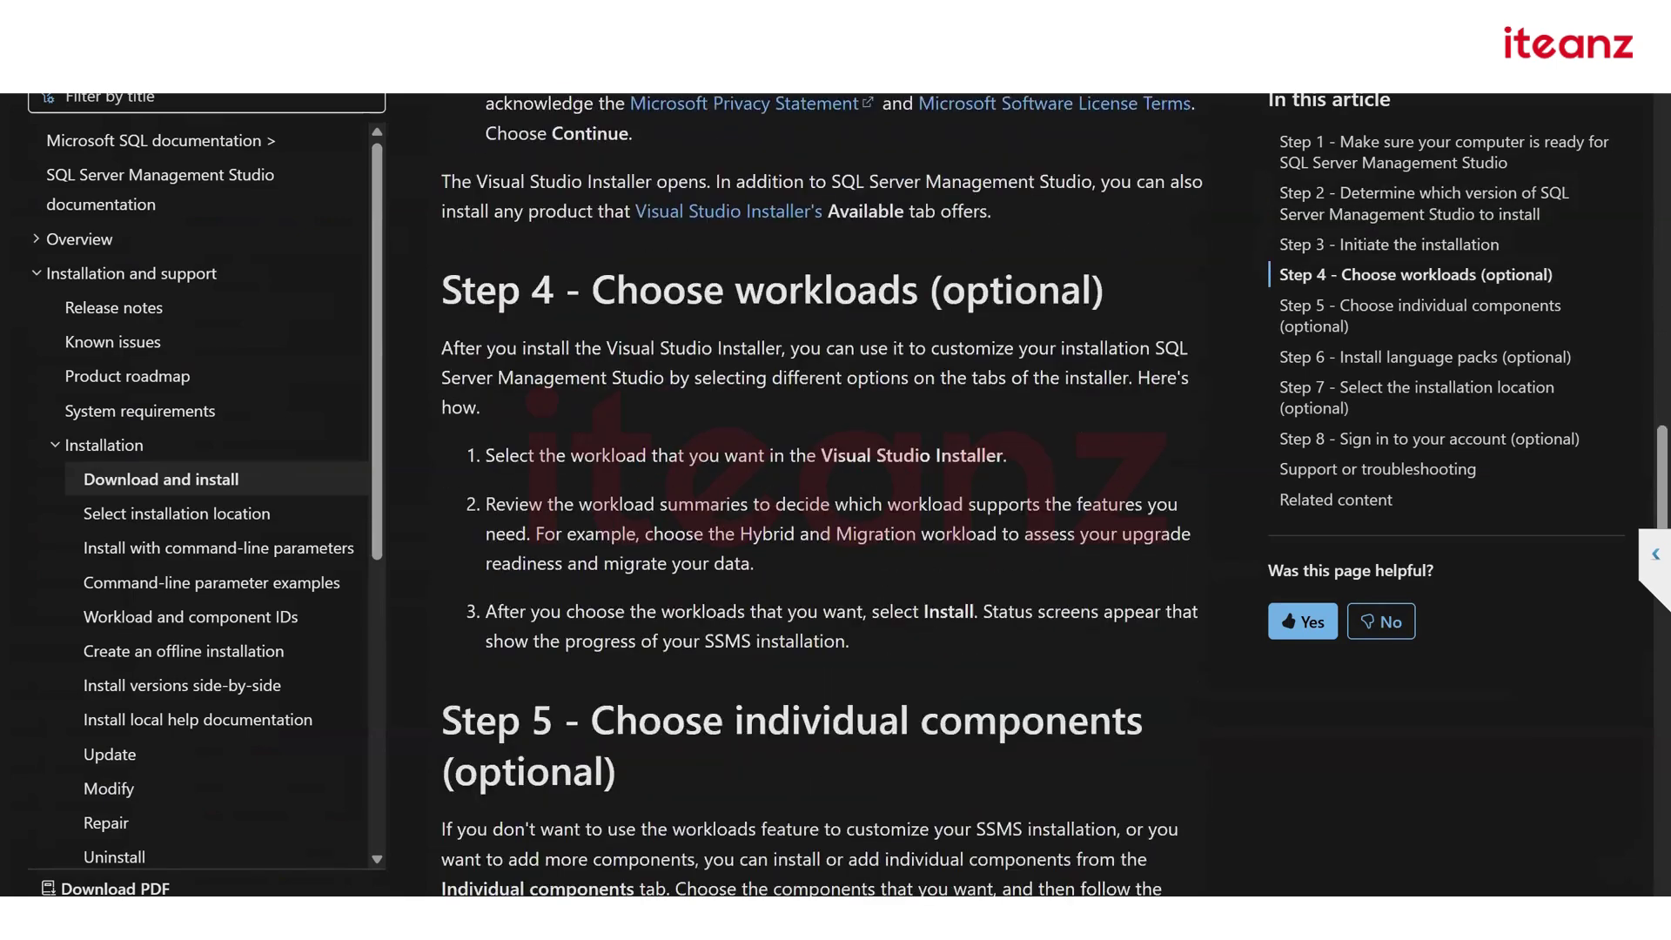
{"action": "scroll", "coordinate": [823, 496], "scroll_direction": "down", "scroll_amount": 3}
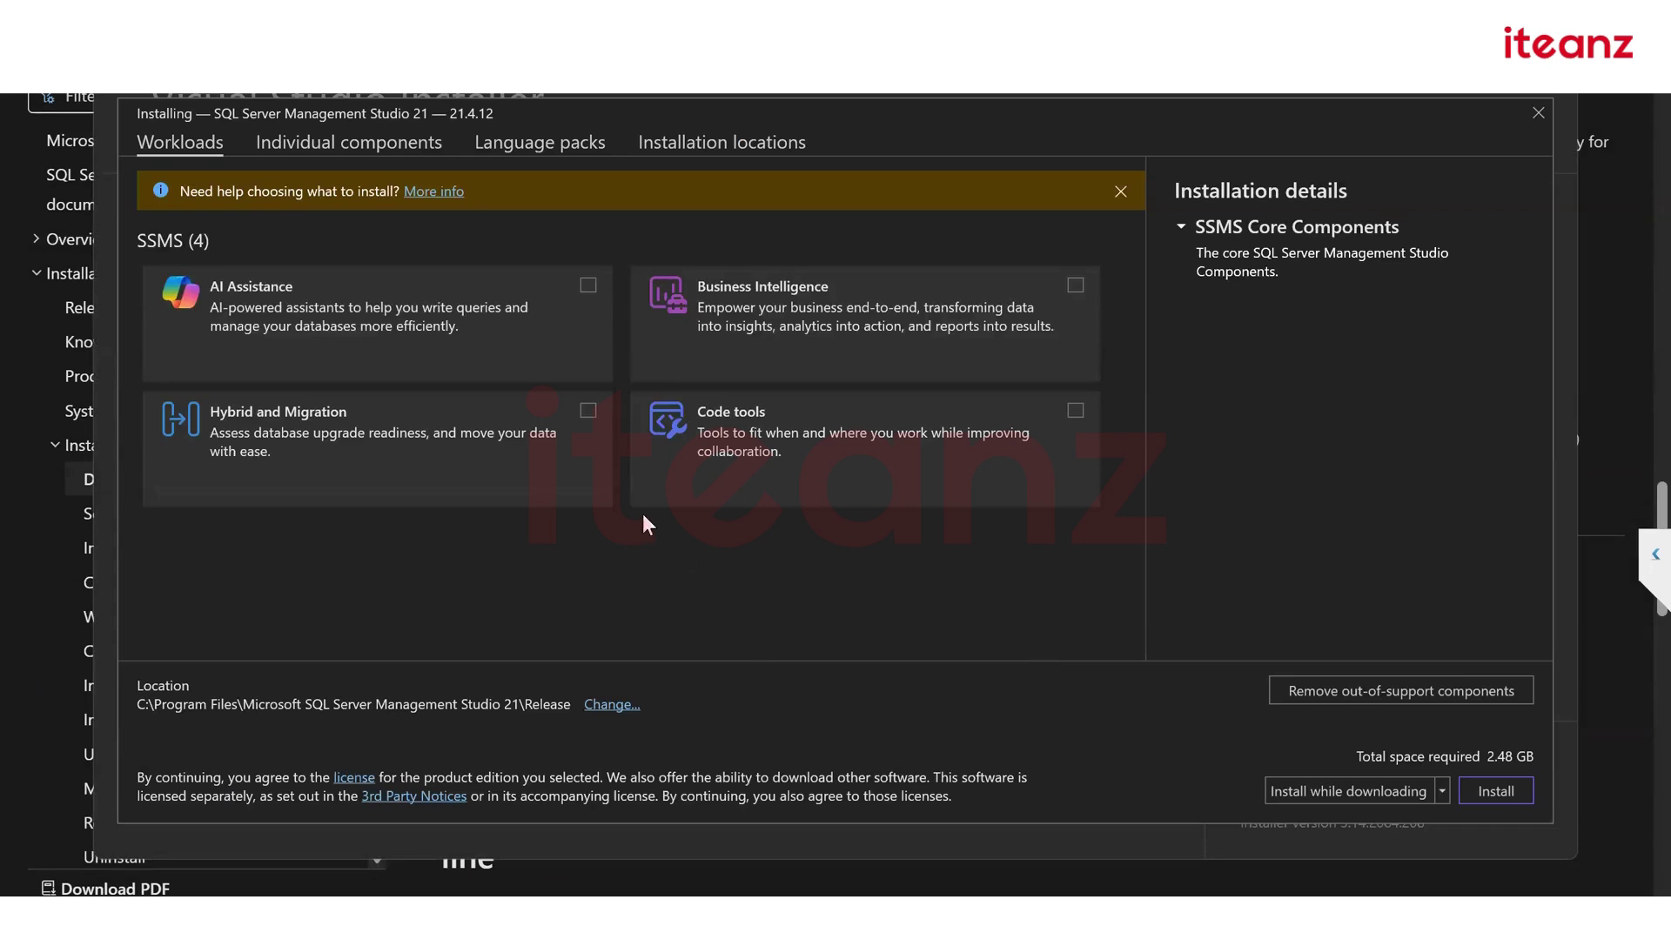
Install SQL Server Management Studio 21 without optional workloads, using "Install while downloading" and the default location, and dismiss the completion notice
{"action": "left_click", "coordinate": [1329, 790]}
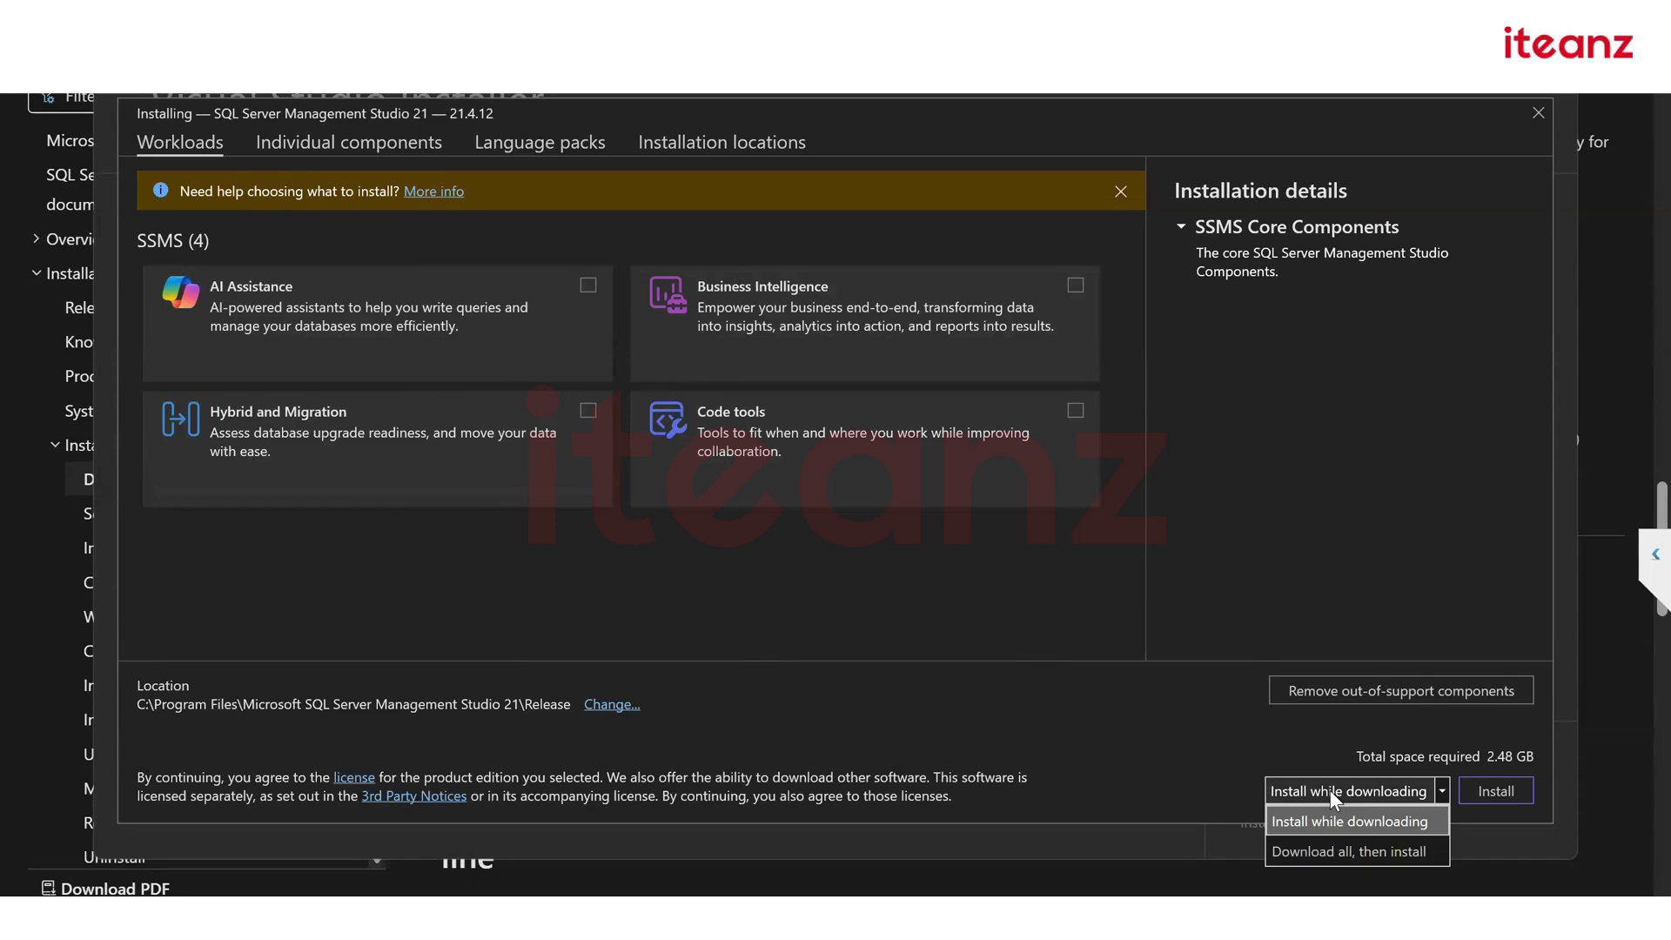
{"action": "left_click", "coordinate": [1480, 791]}
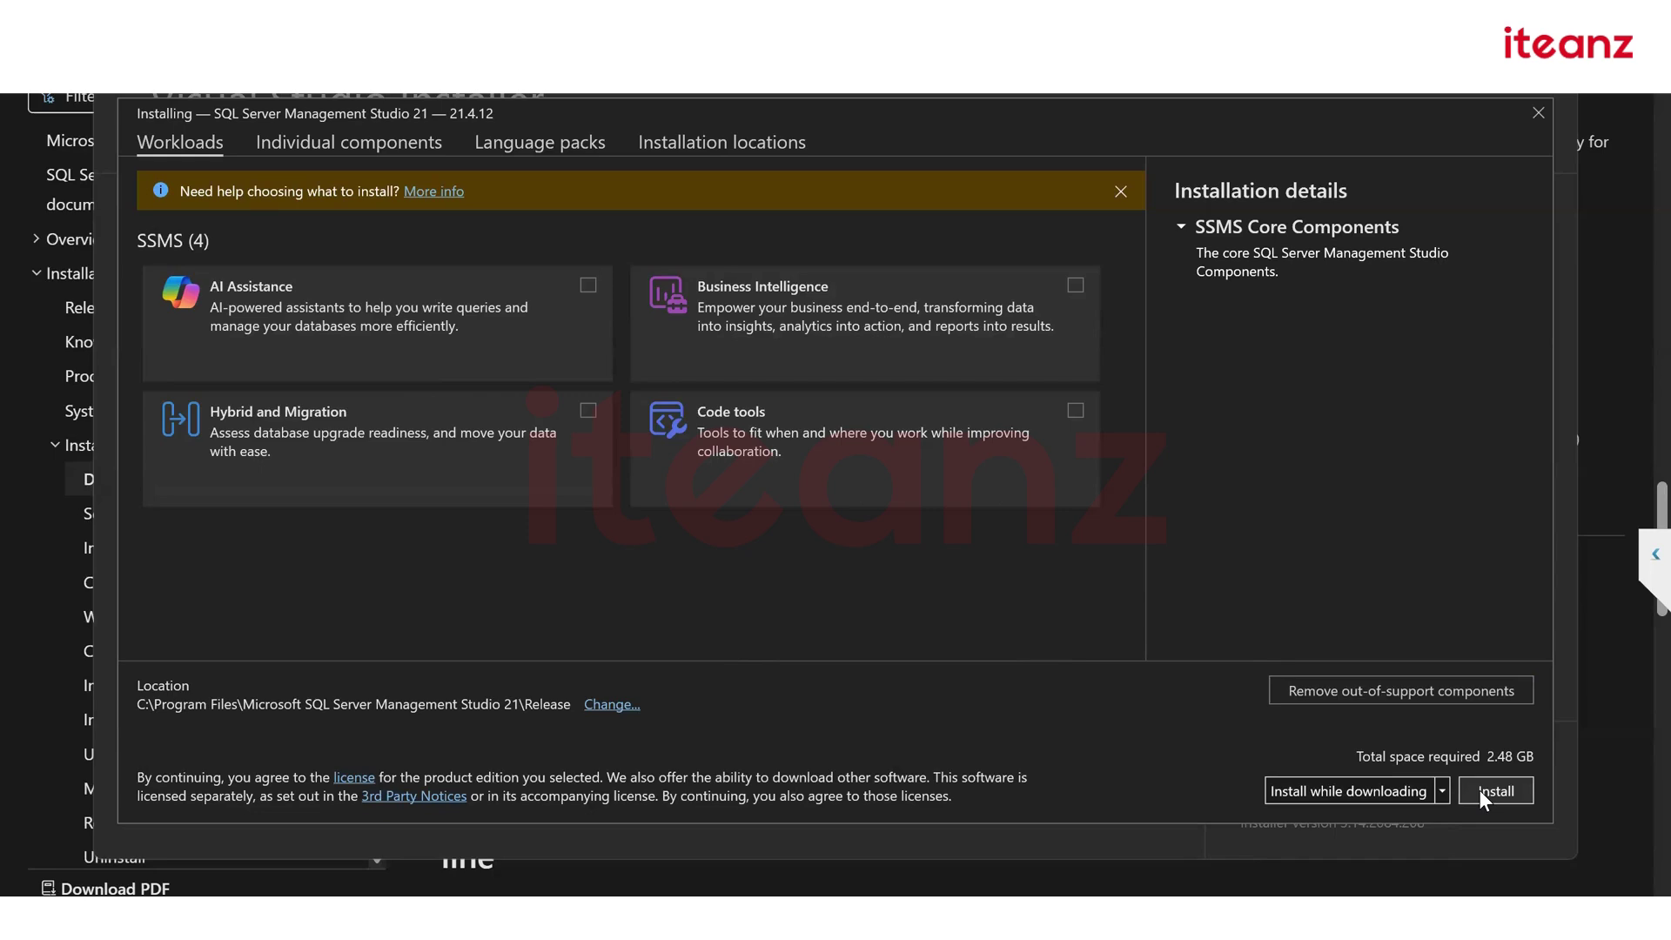
{"action": "left_click", "coordinate": [1480, 793]}
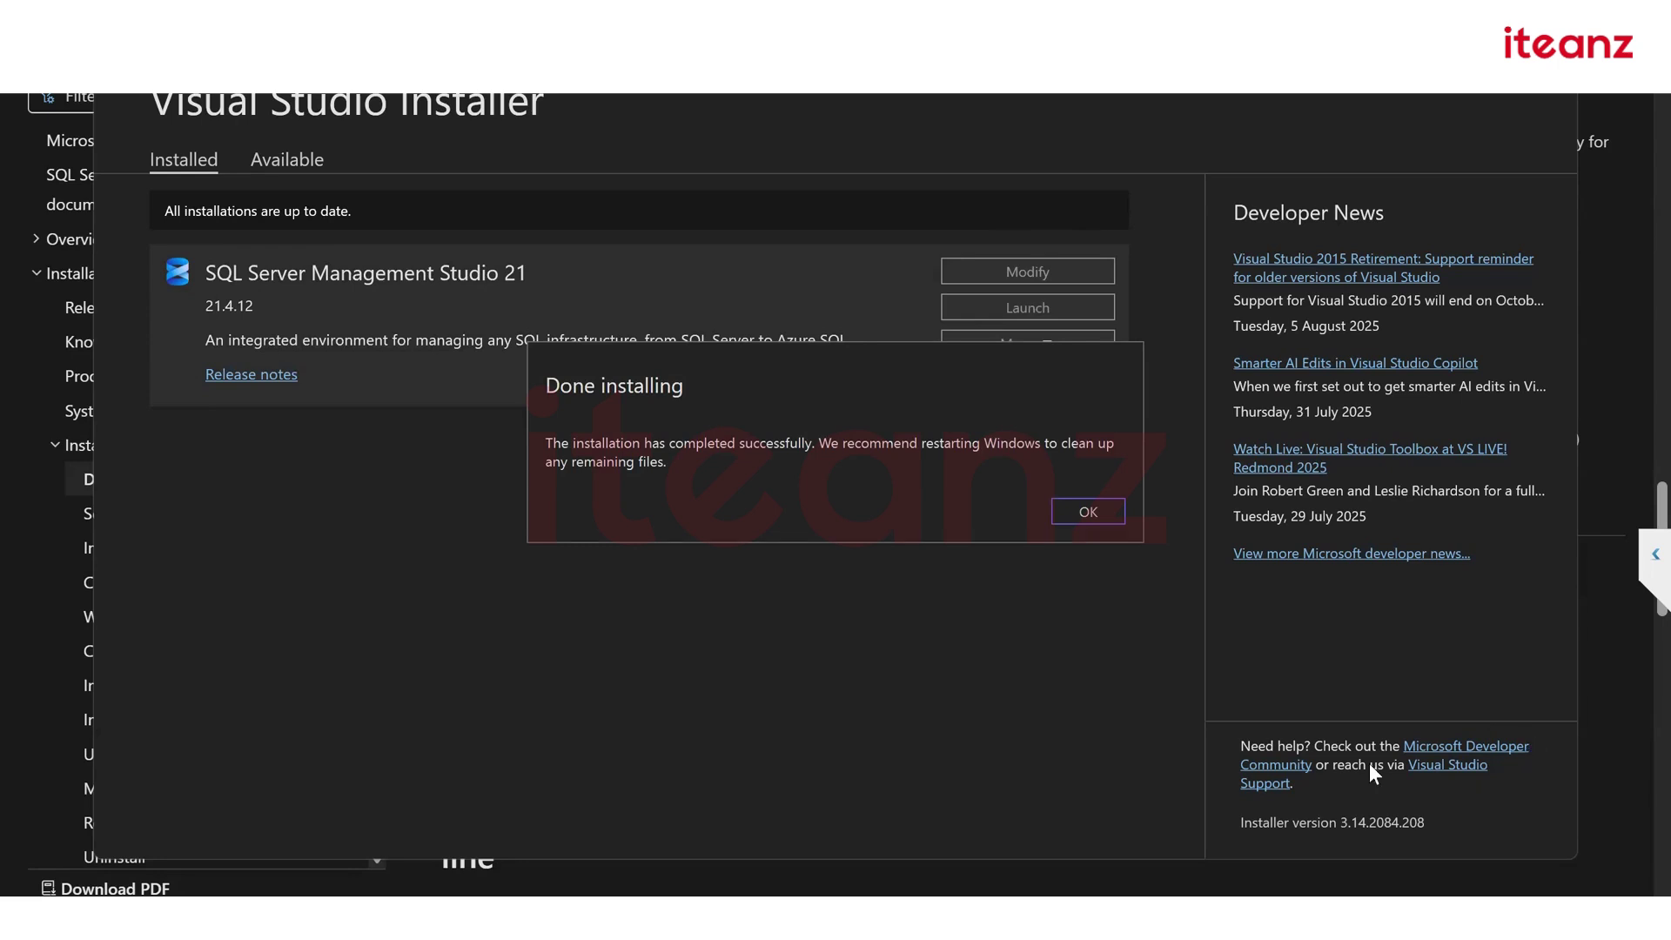
{"action": "left_click", "coordinate": [1092, 512]}
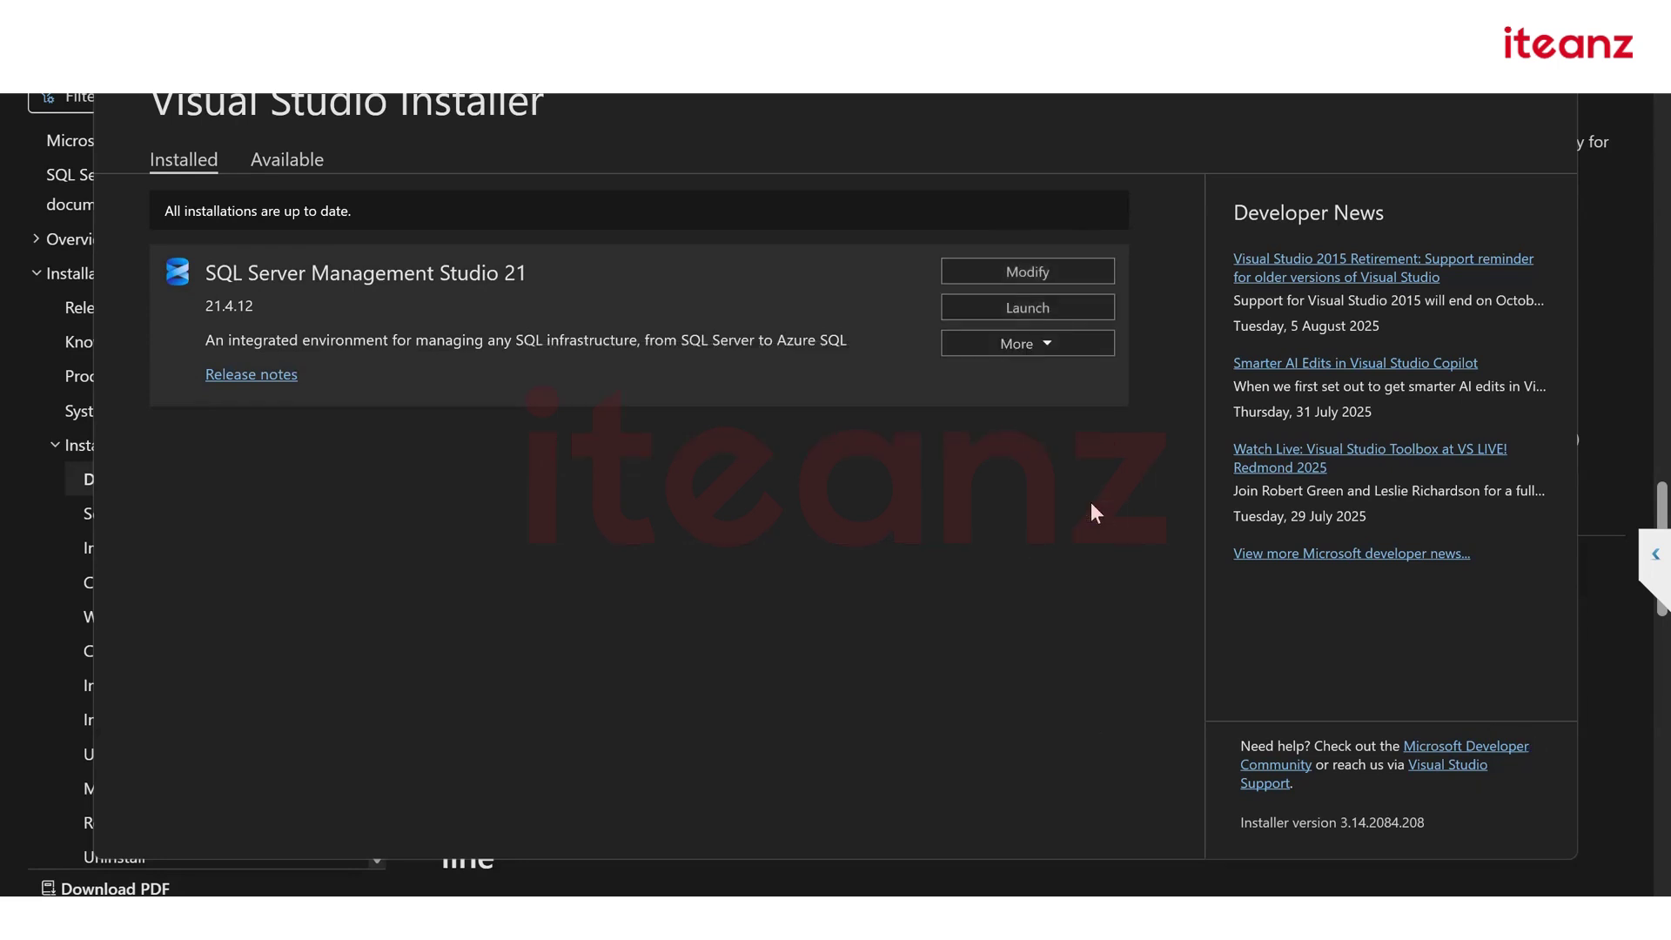
{"action": "left_click", "coordinate": [1034, 344]}
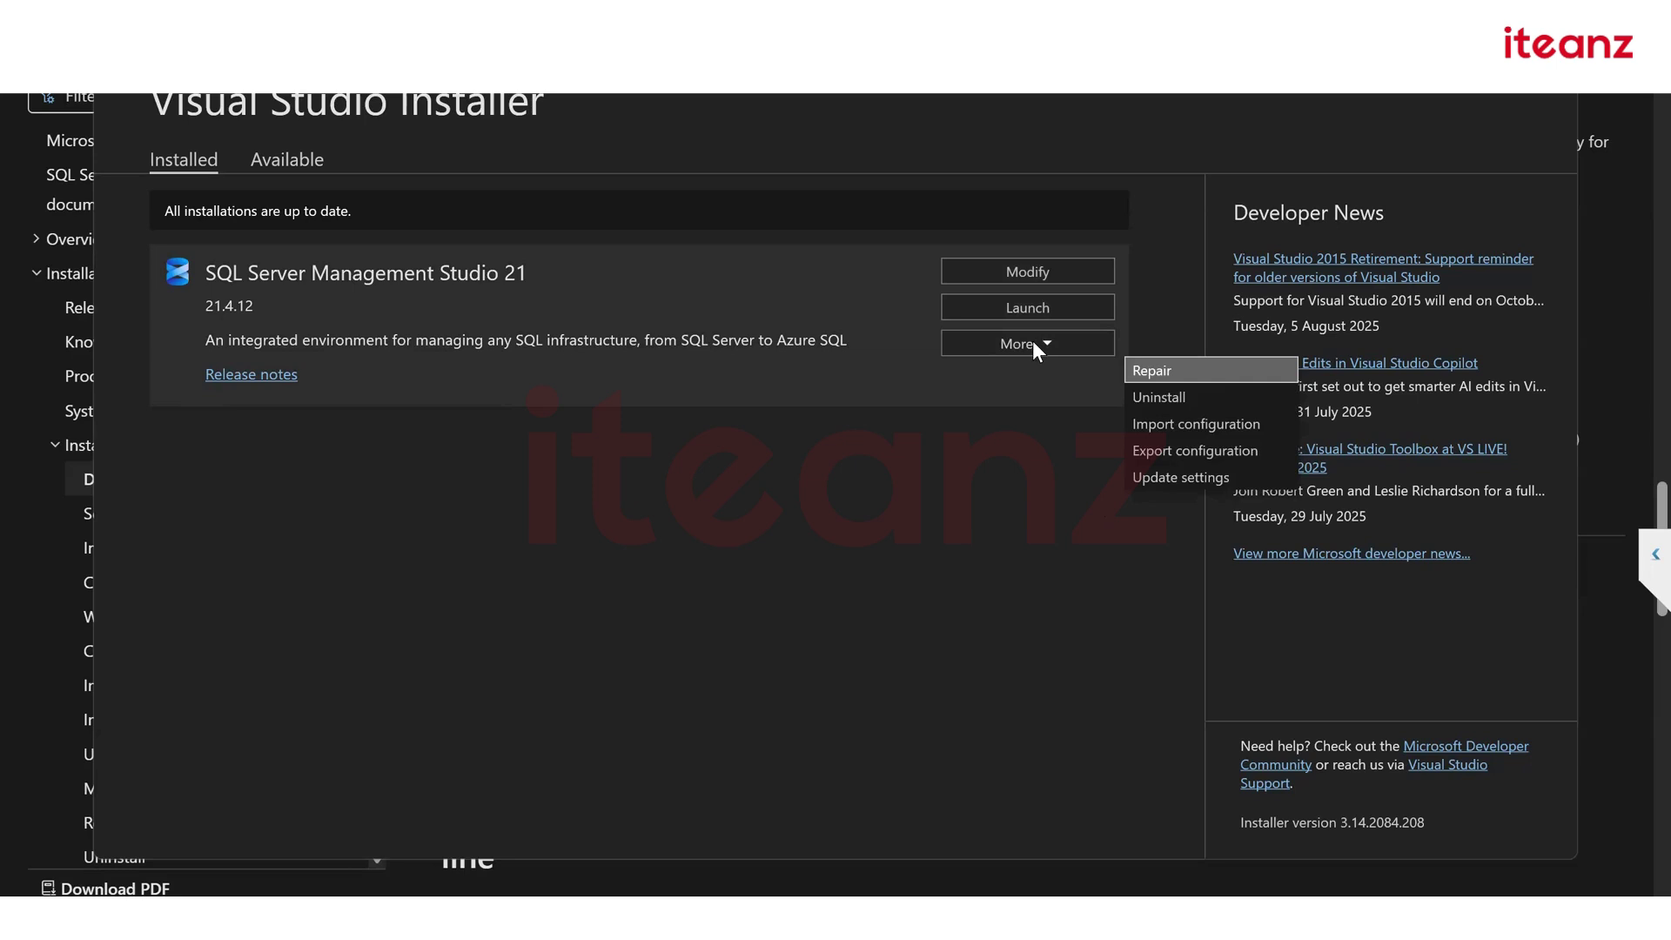
{"action": "left_click", "coordinate": [966, 527]}
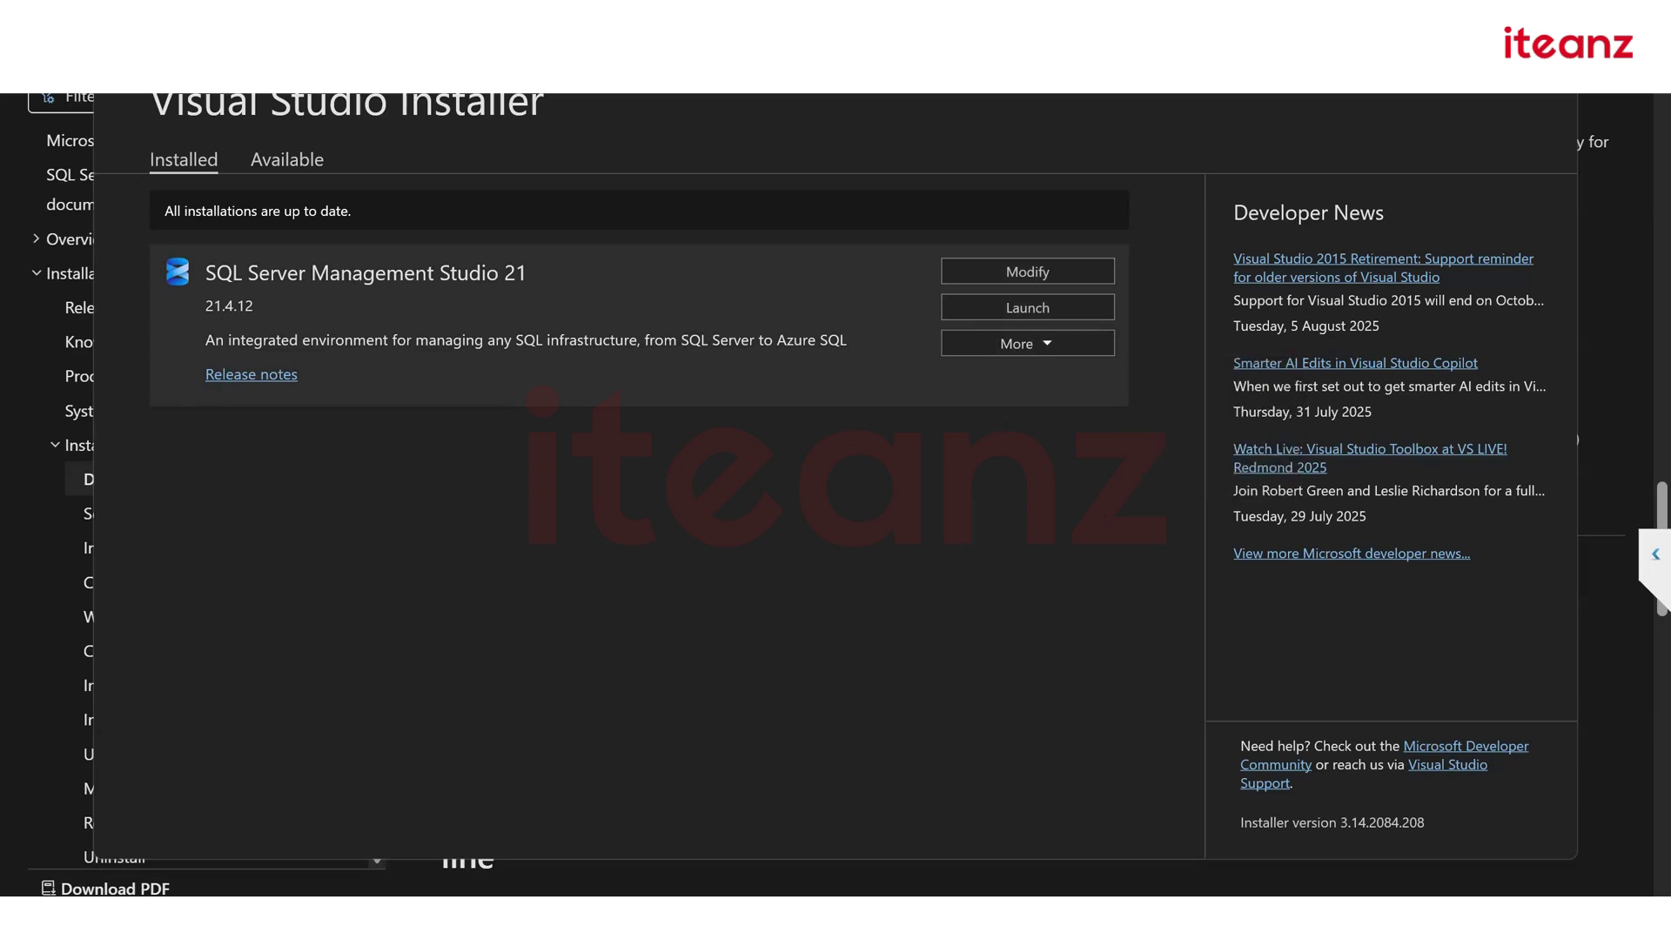
Launch SQL Server Management Studio 21 through the Windows search and exit it from its account sign-in prompt
{"action": "key", "text": "super"}
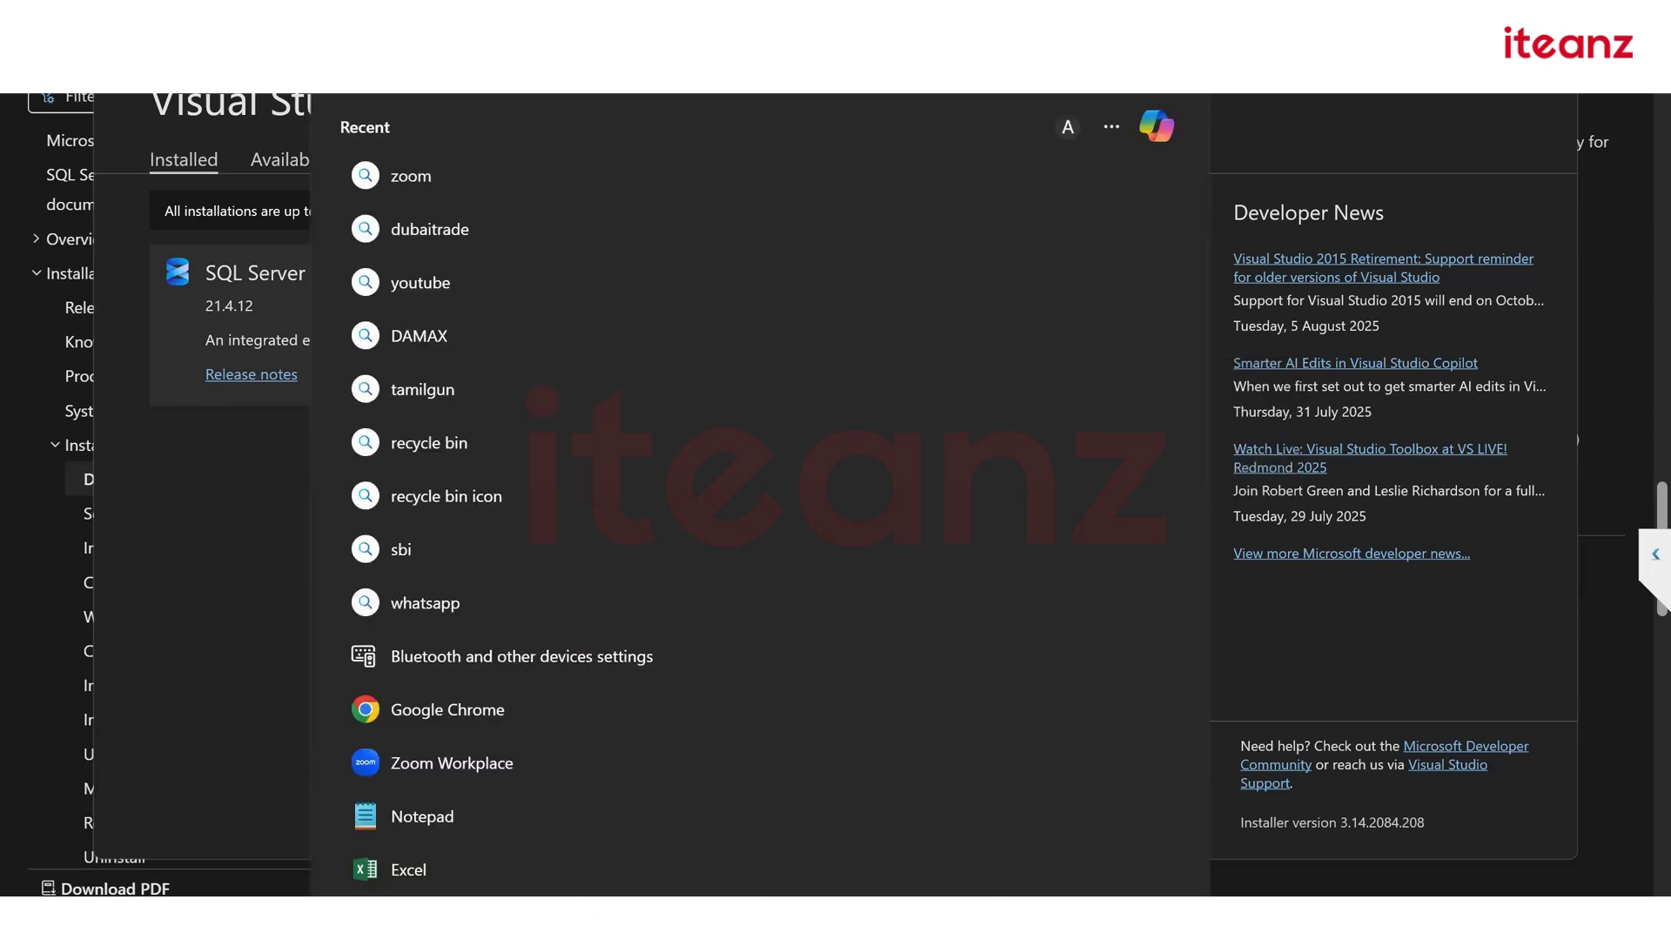
{"action": "type", "text": "ssms"}
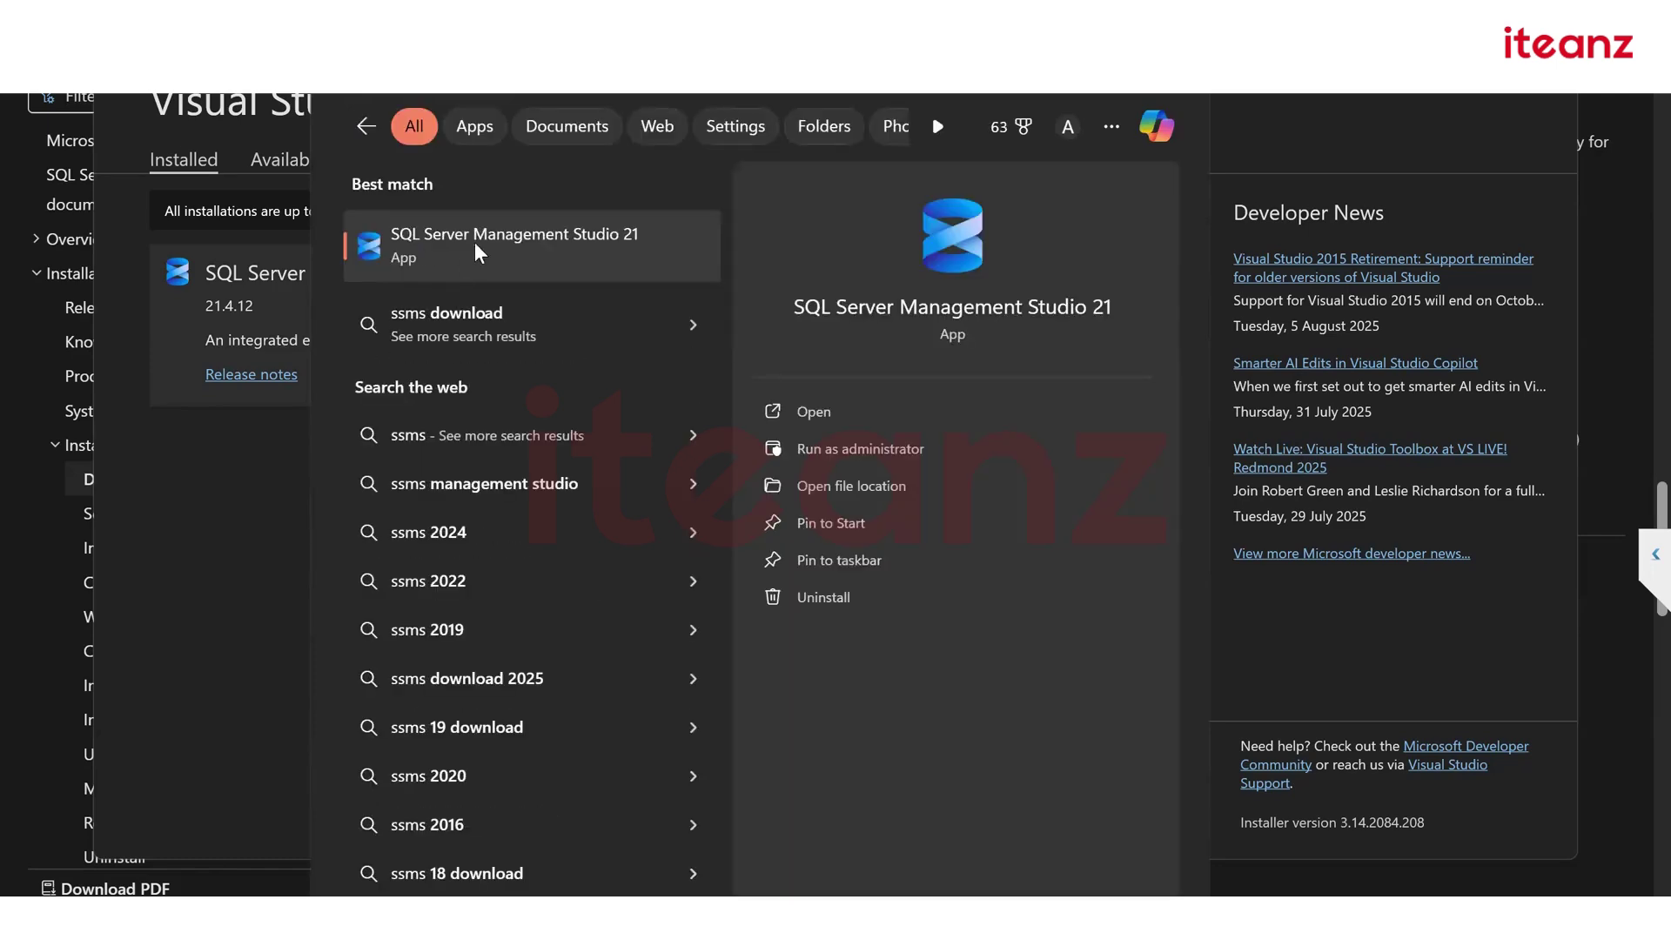
{"action": "left_click", "coordinate": [851, 421]}
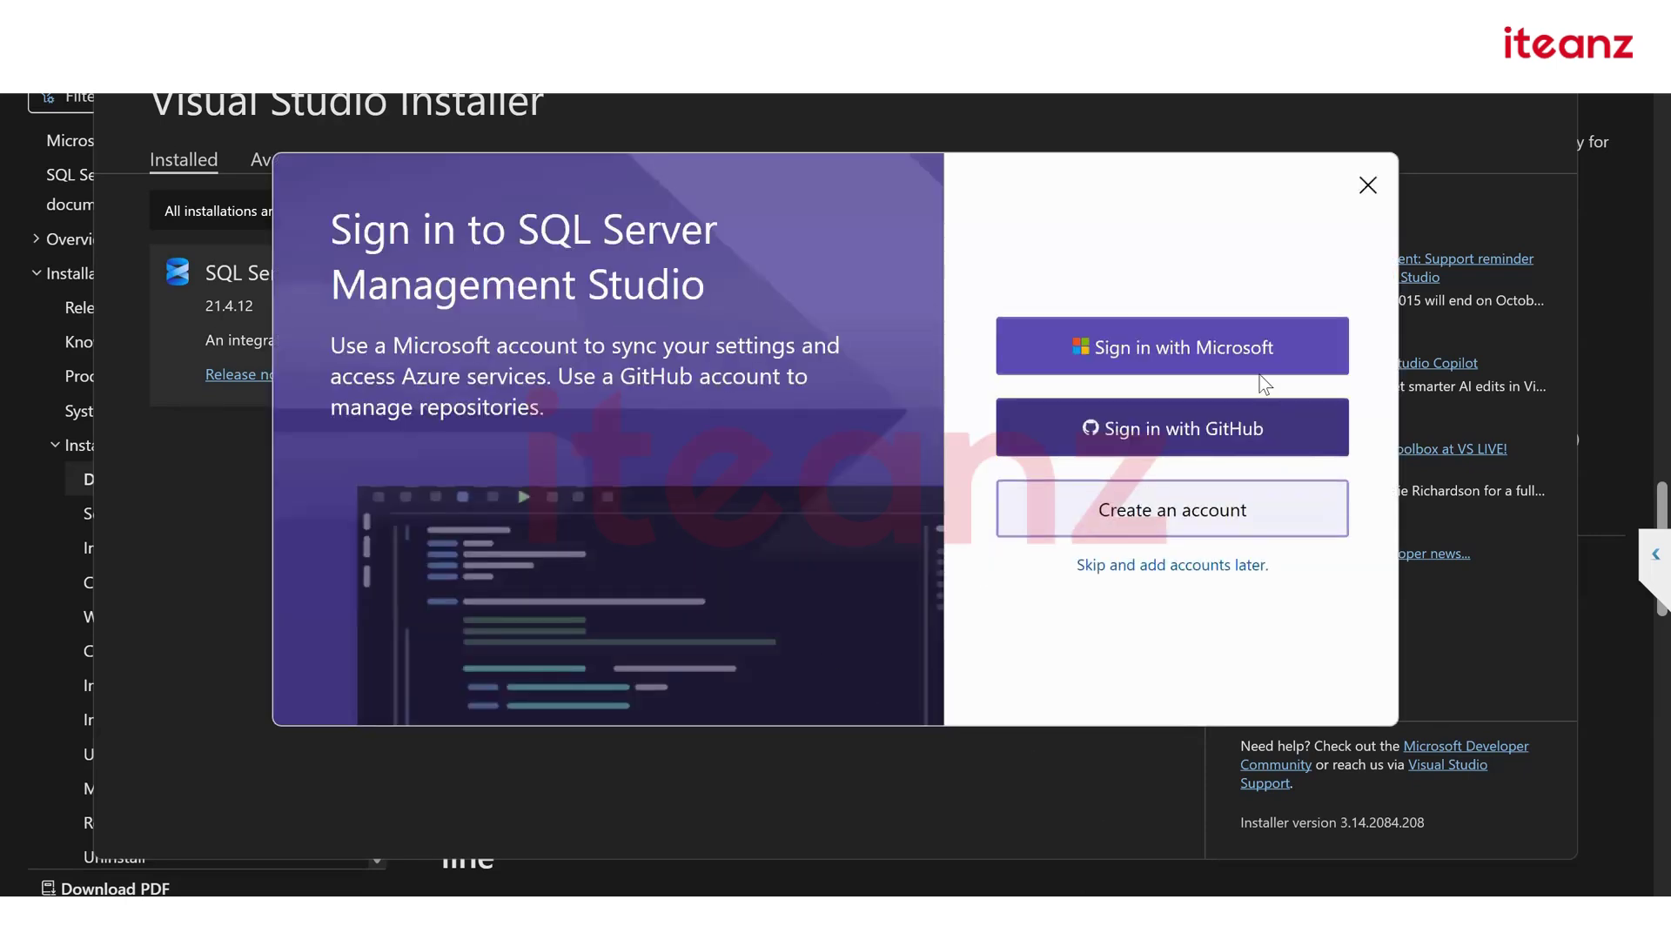
{"action": "left_click", "coordinate": [1369, 184]}
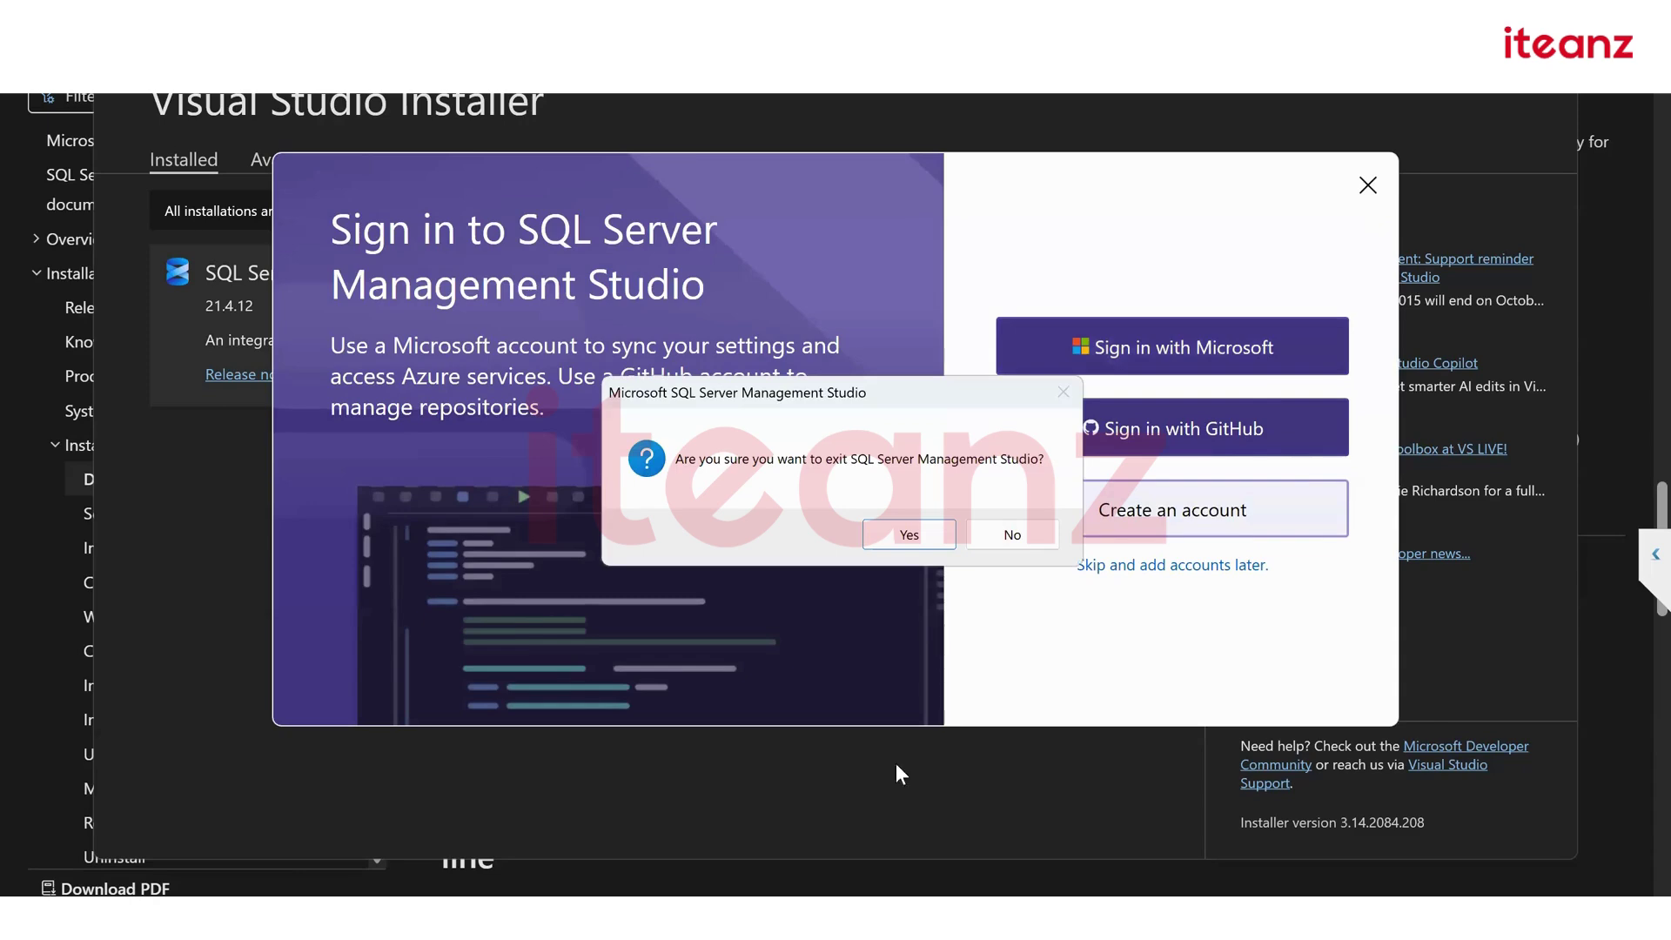
{"action": "left_click", "coordinate": [912, 540]}
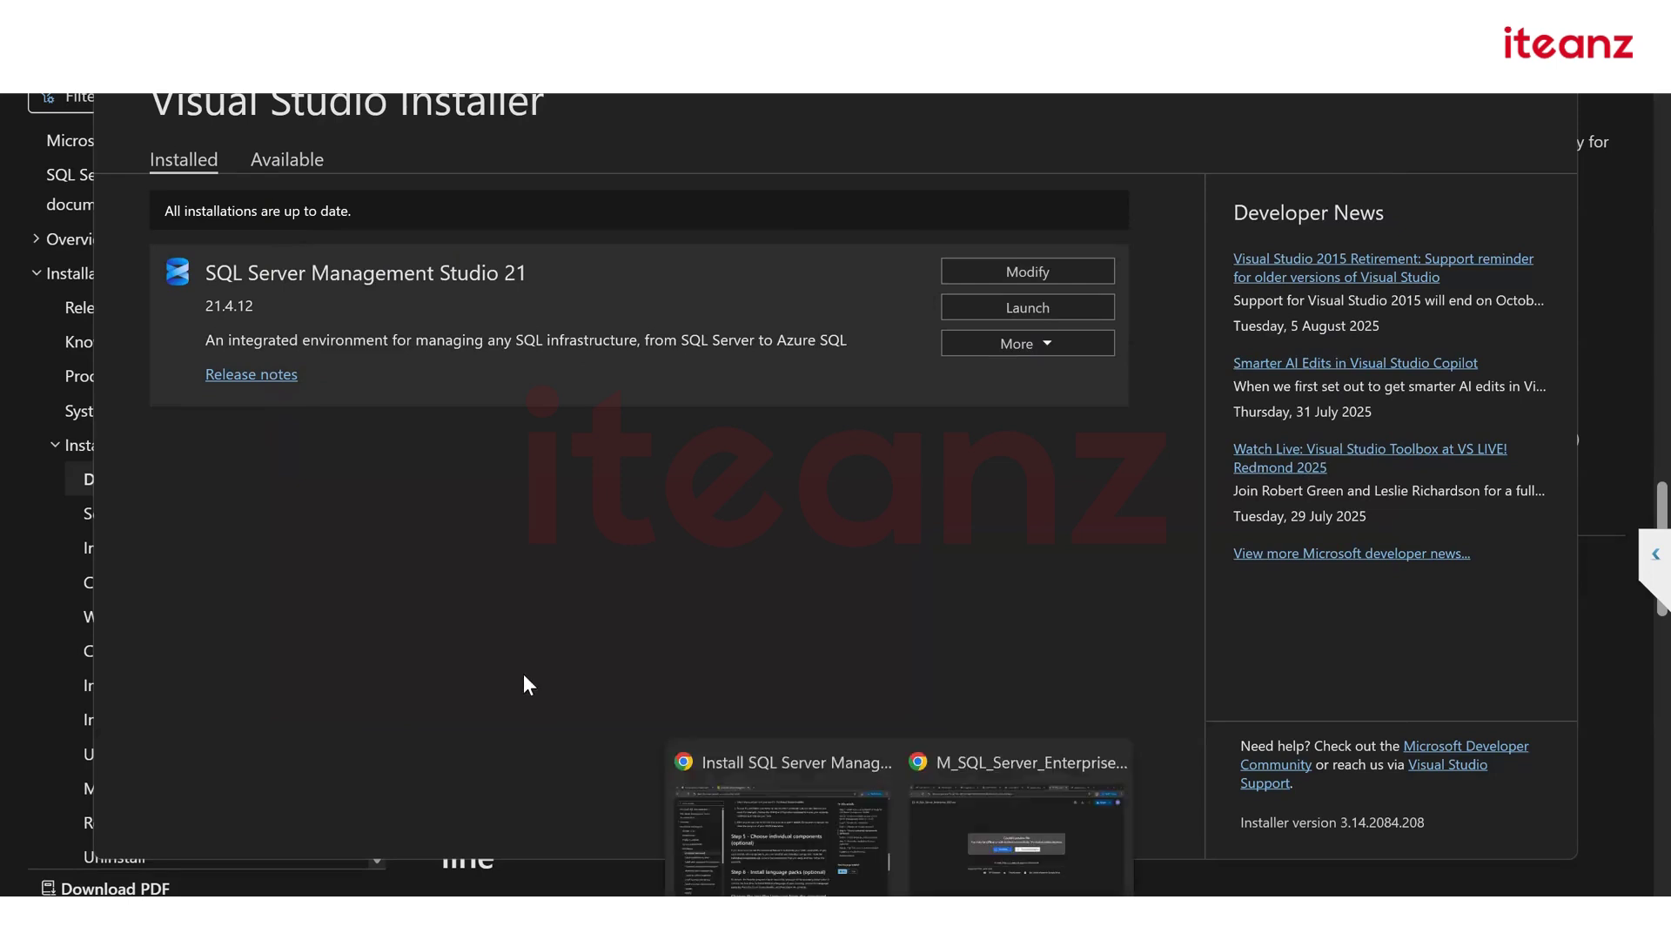
Return to the SSMS installation article in Chrome and read from Step 5 through its related content and additional resources
{"action": "left_click", "coordinate": [839, 852]}
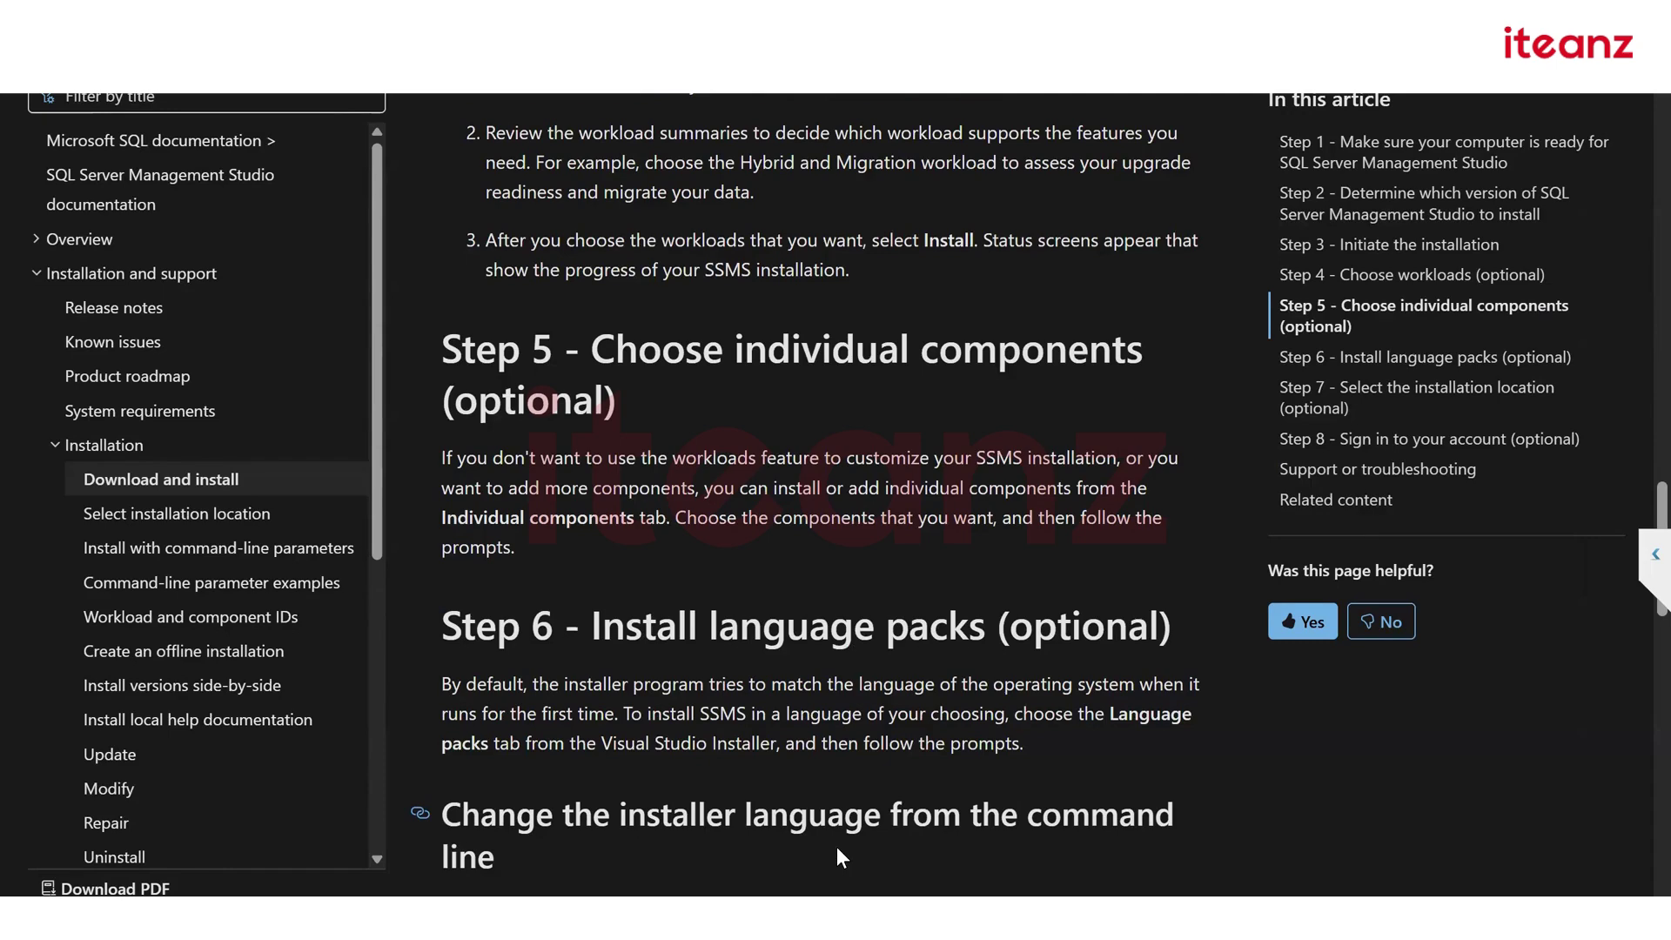
{"action": "scroll", "coordinate": [827, 487], "scroll_direction": "down", "scroll_amount": 4}
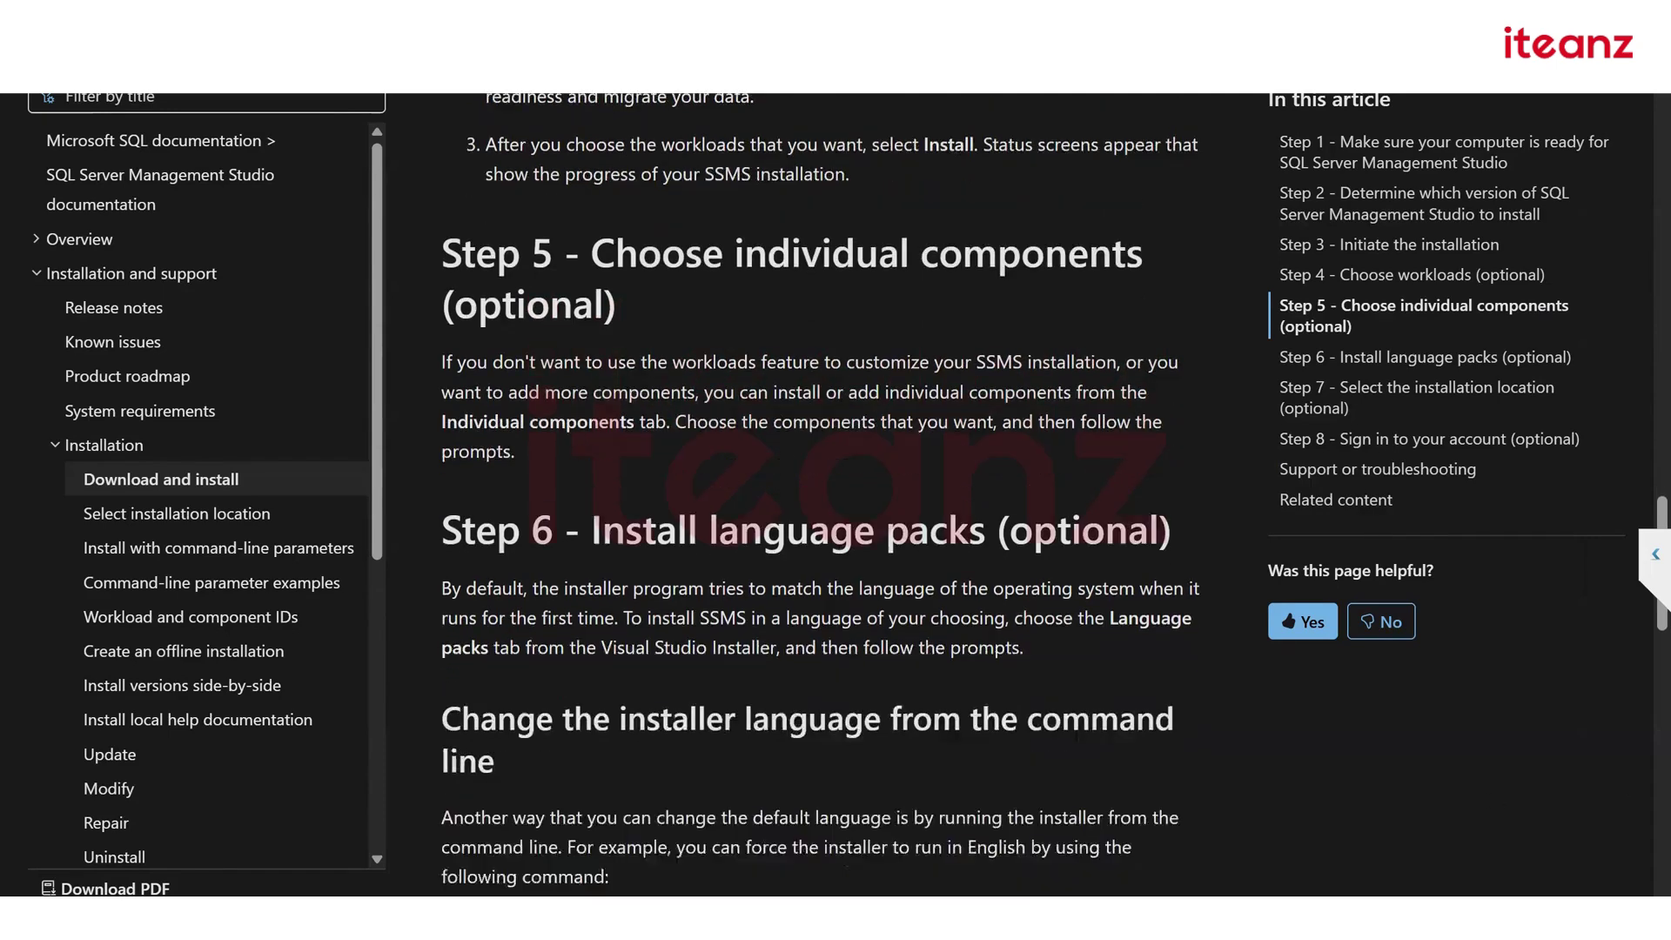
{"action": "scroll", "coordinate": [827, 487], "scroll_direction": "down", "scroll_amount": 4}
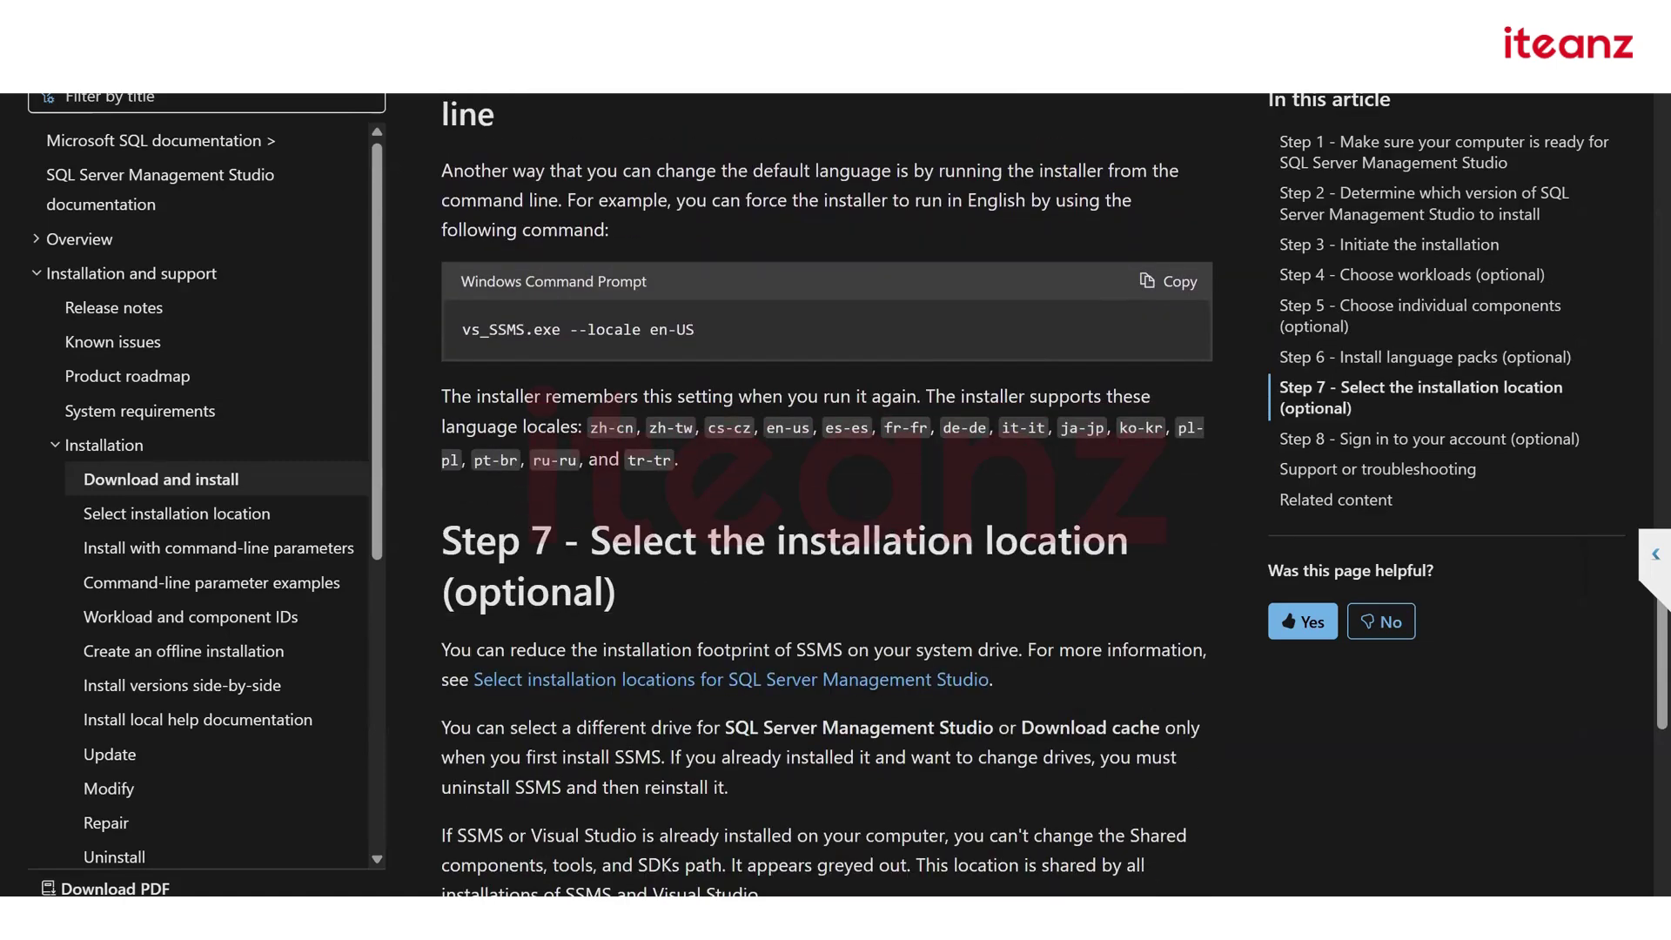
{"action": "scroll", "coordinate": [826, 488], "scroll_direction": "down", "scroll_amount": 3}
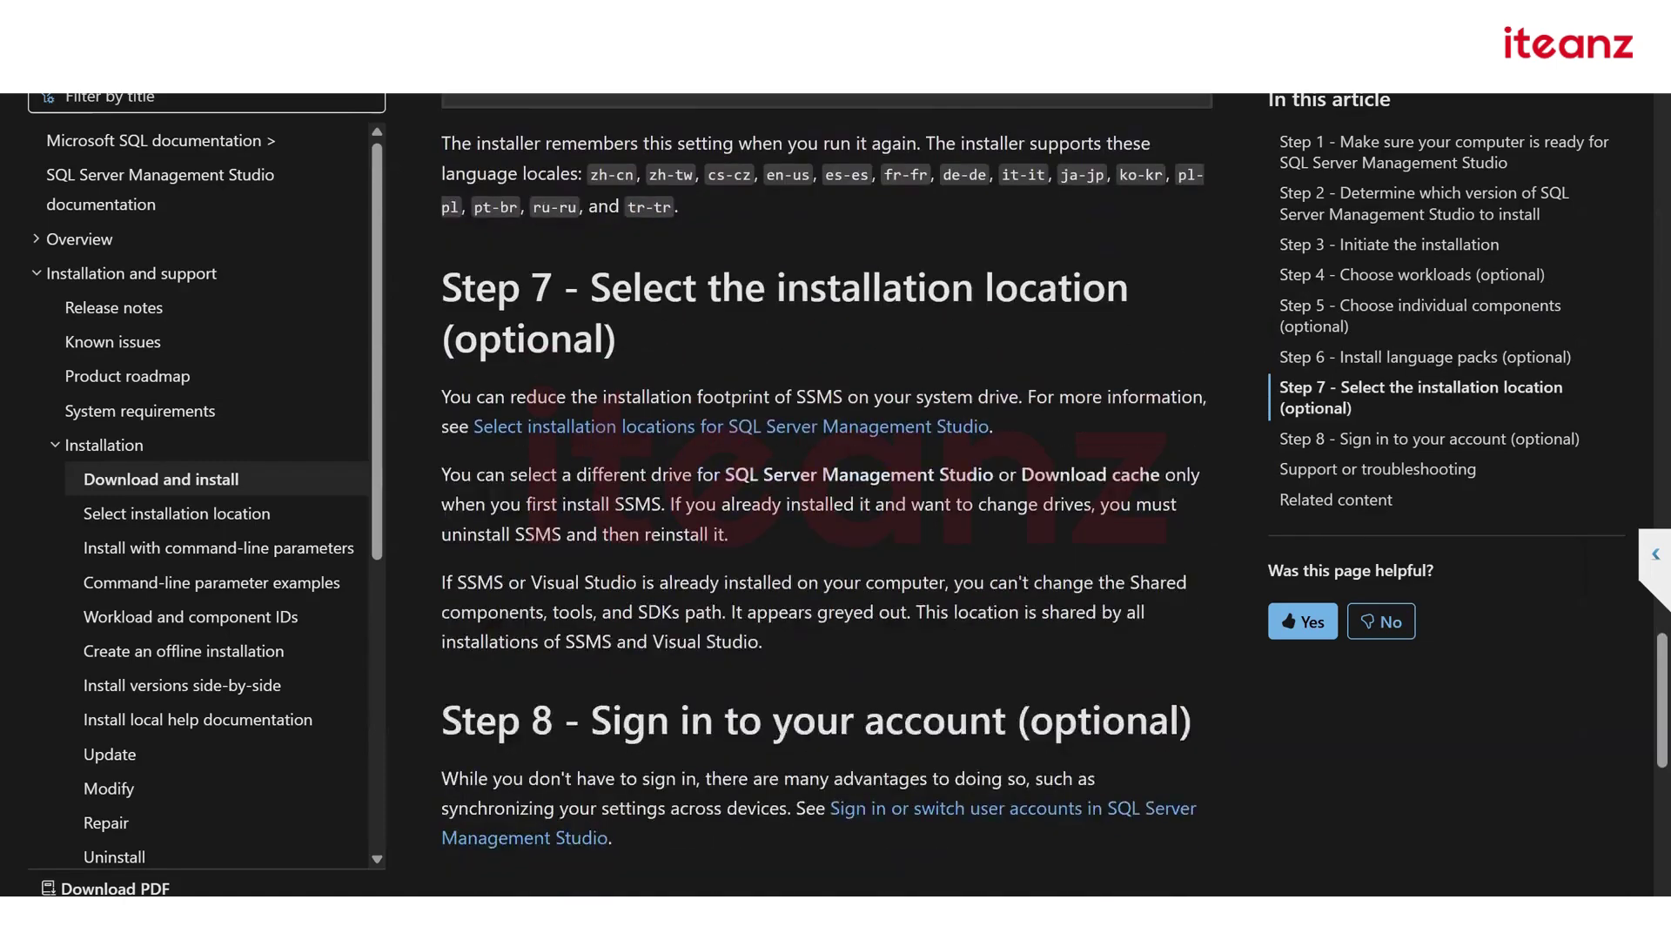
{"action": "scroll", "coordinate": [657, 437], "scroll_direction": "down", "scroll_amount": 1}
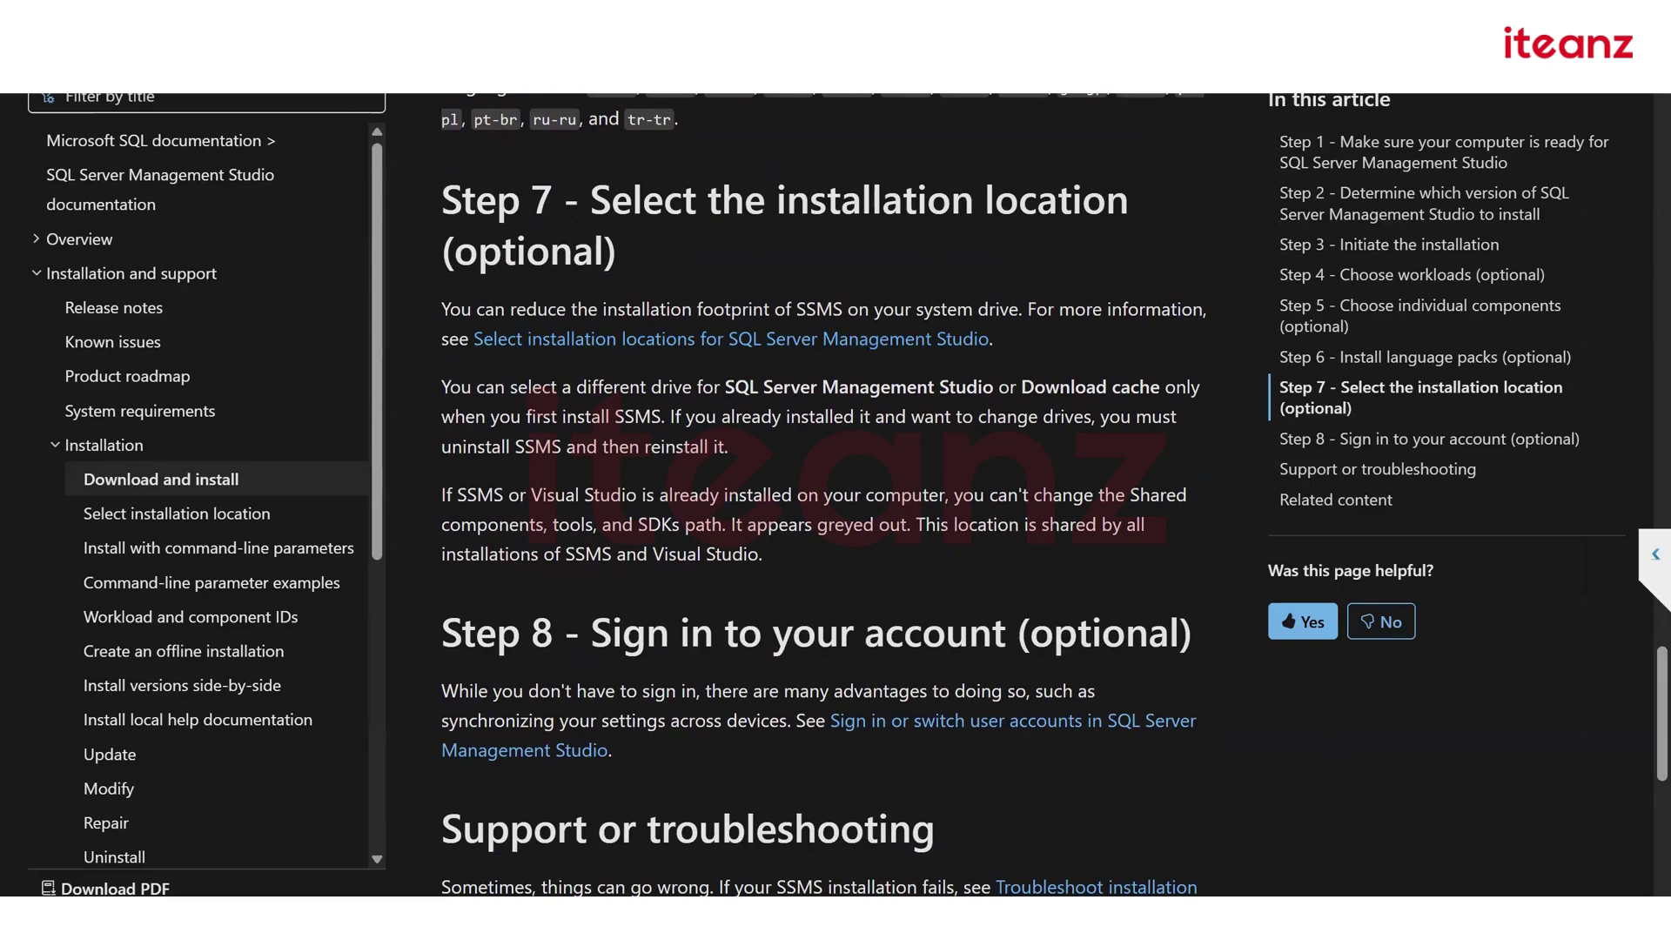
{"action": "scroll", "coordinate": [827, 497], "scroll_direction": "down", "scroll_amount": 12}
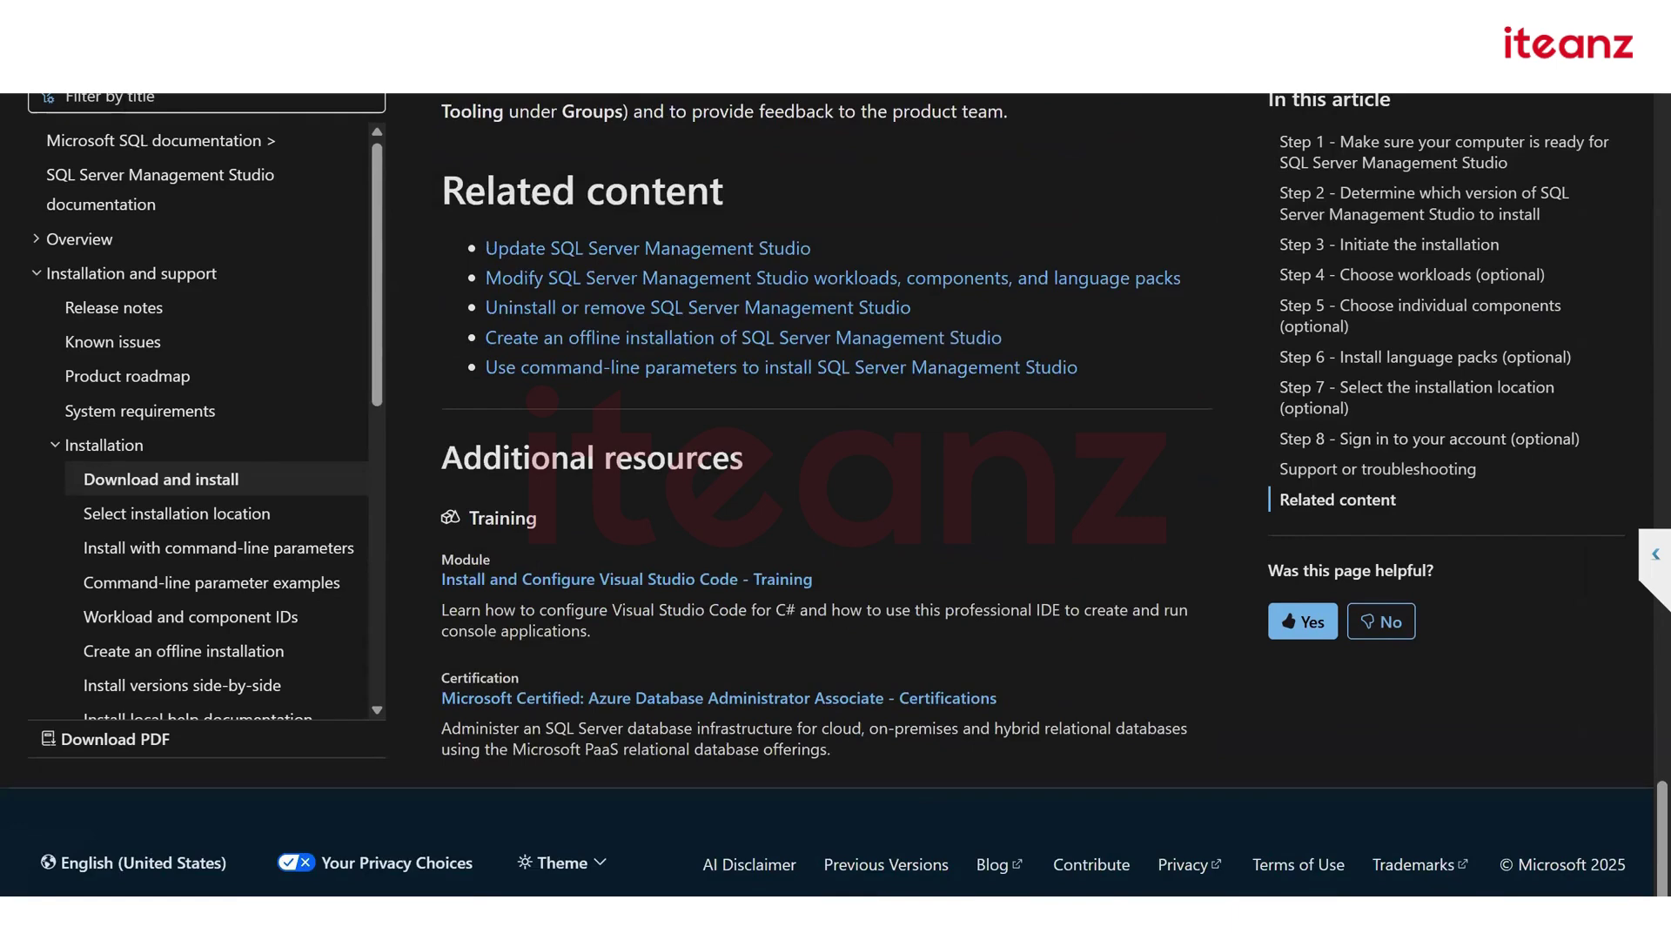
Go back to the Google results and search for "download ssms for windows"
{"action": "key", "text": "alt+Left"}
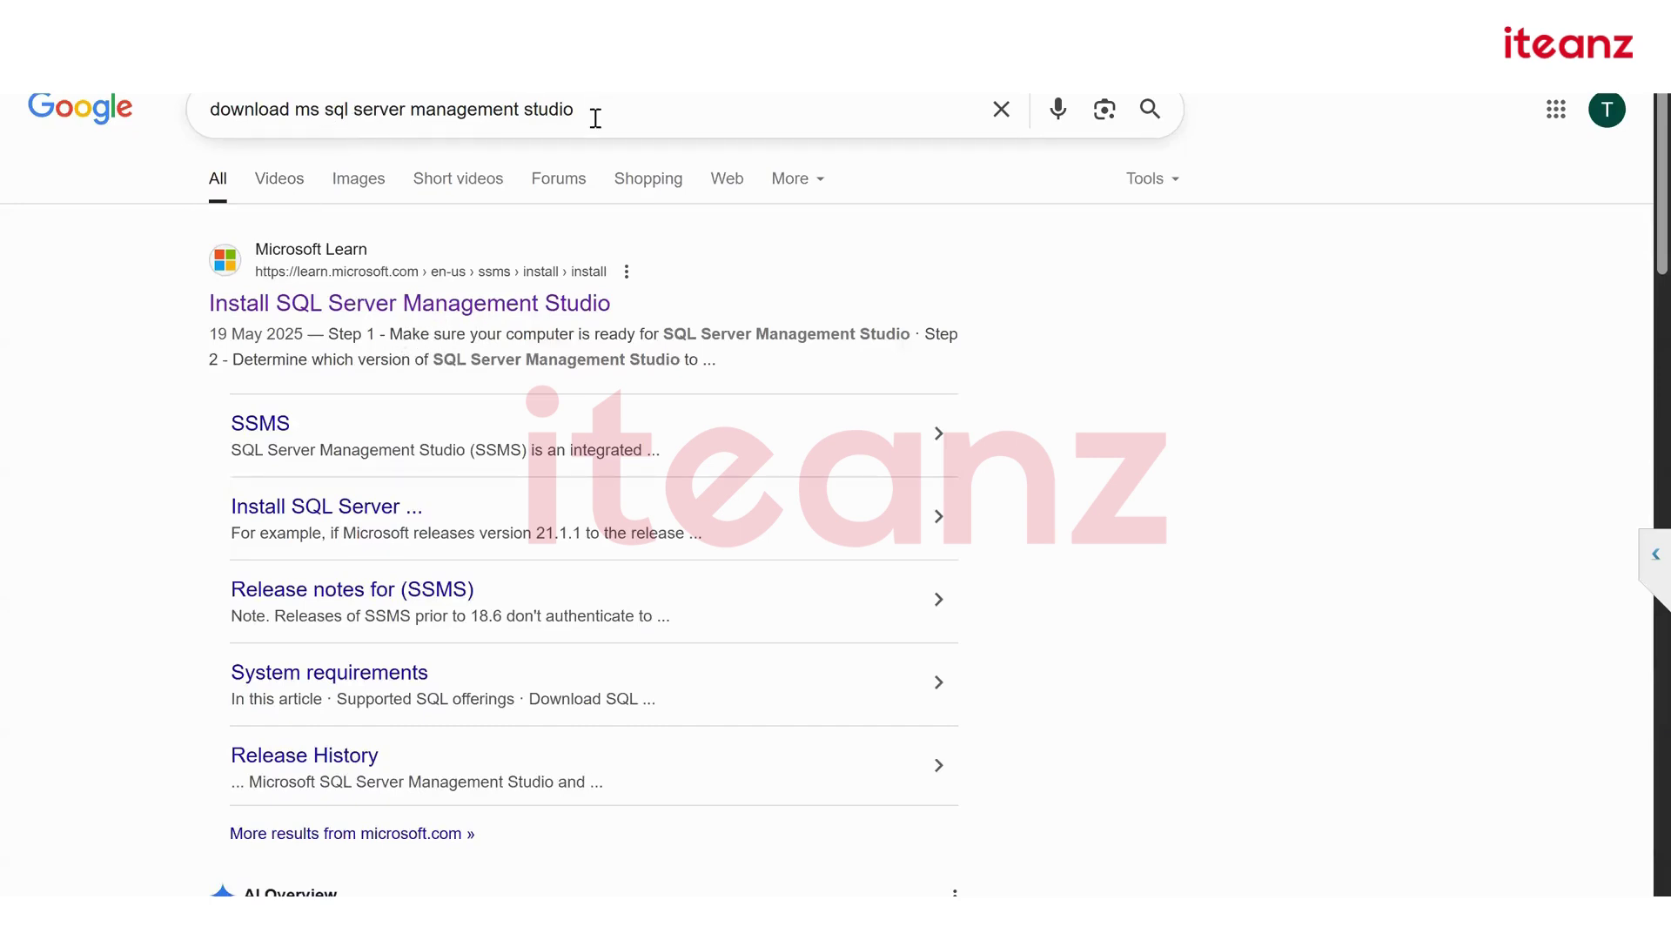
{"action": "left_click_drag", "start_coordinate": [575, 109], "coordinate": [299, 111]}
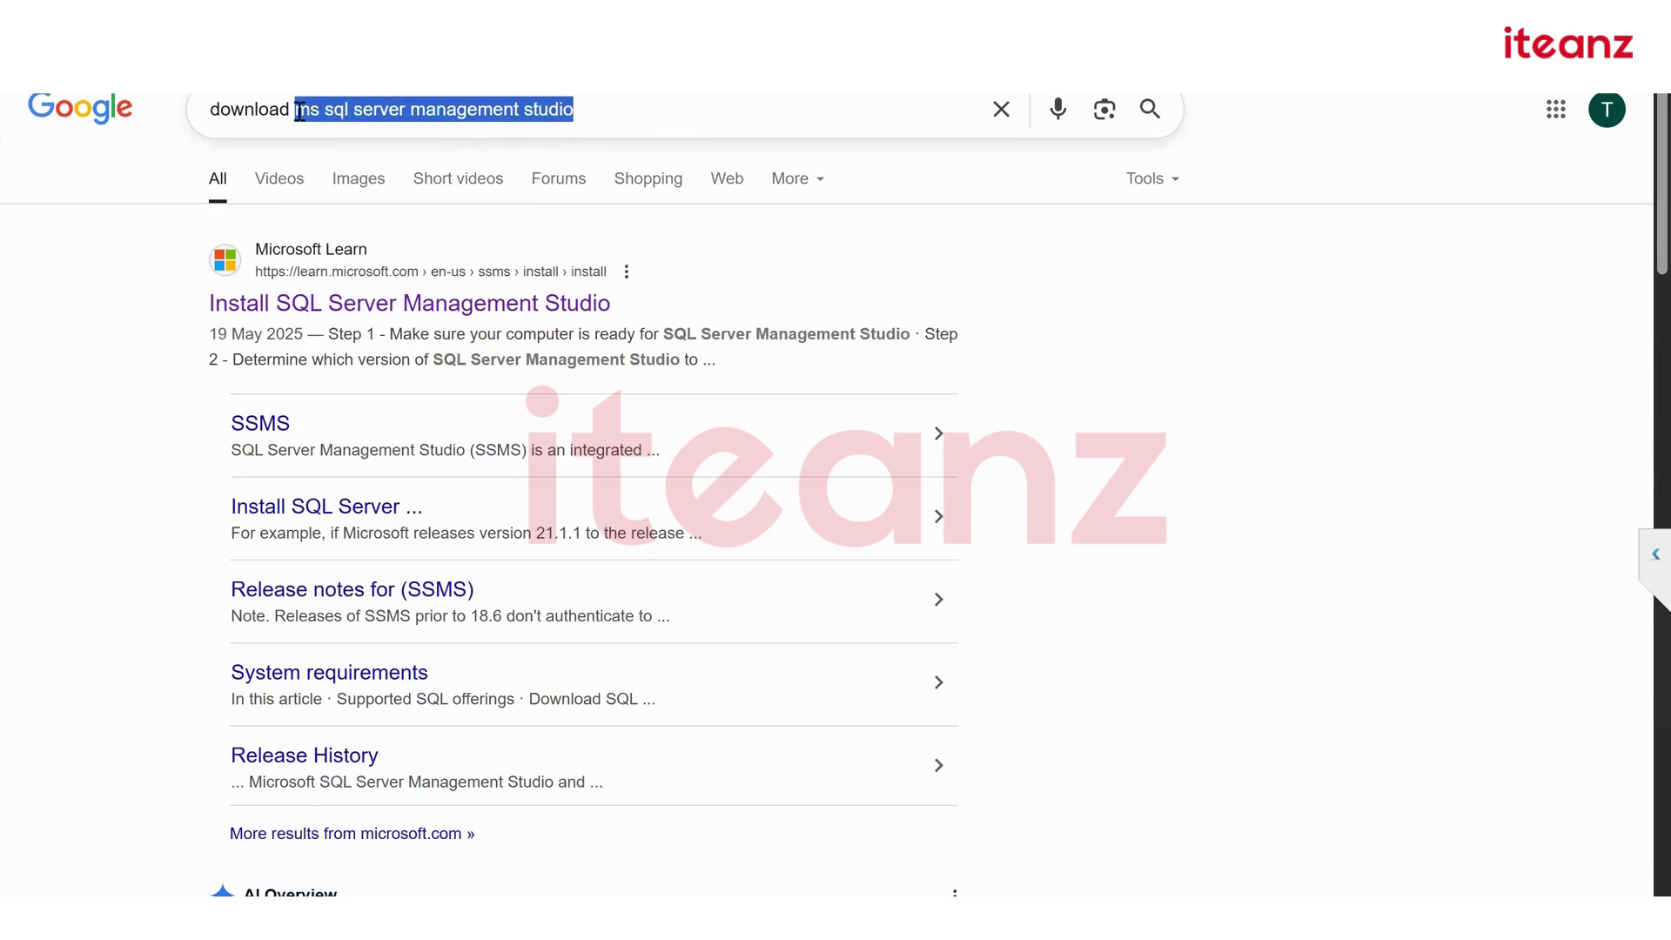
{"action": "key", "text": "BackSpace"}
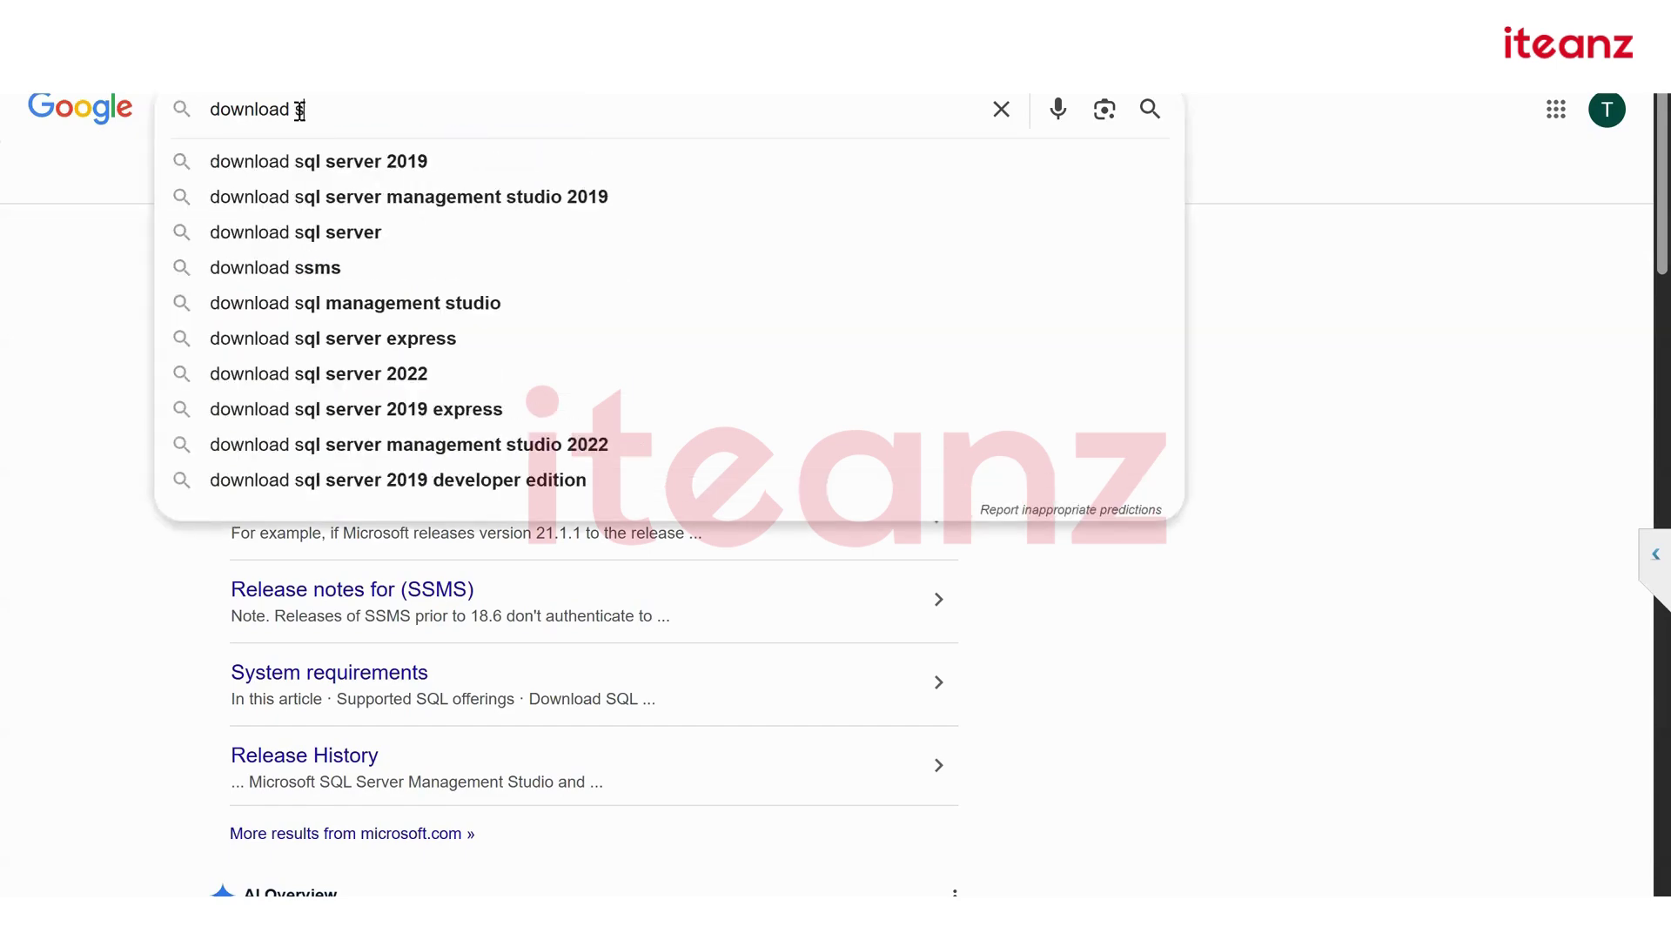
{"action": "type", "text": "ssms"}
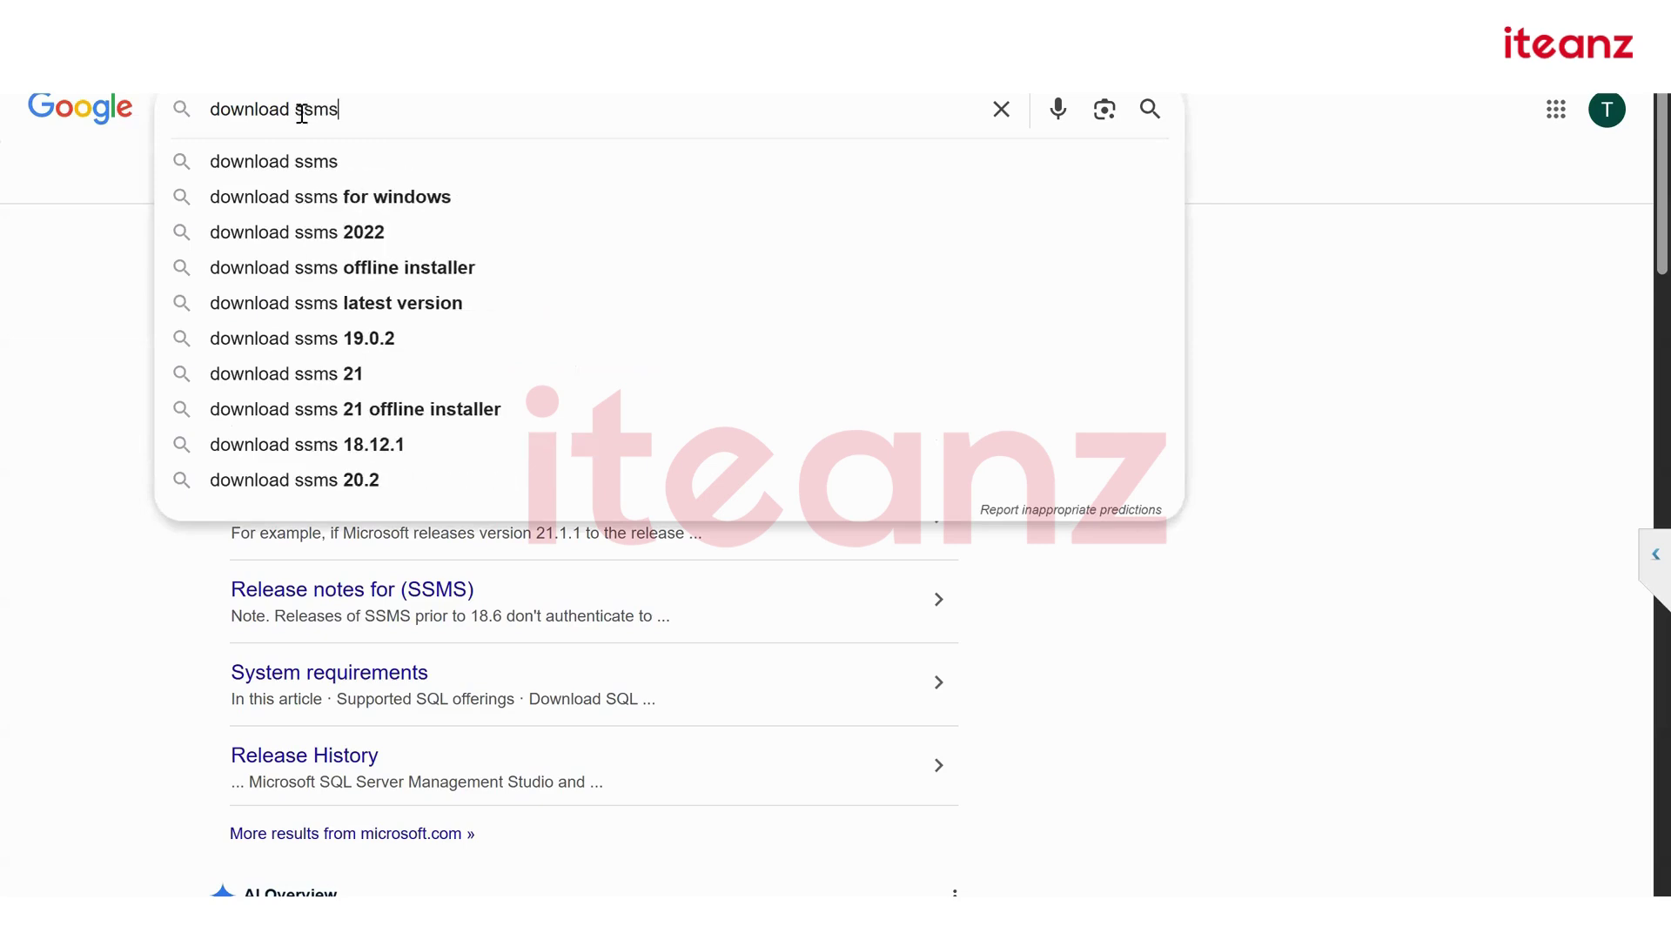
{"action": "left_click", "coordinate": [402, 198]}
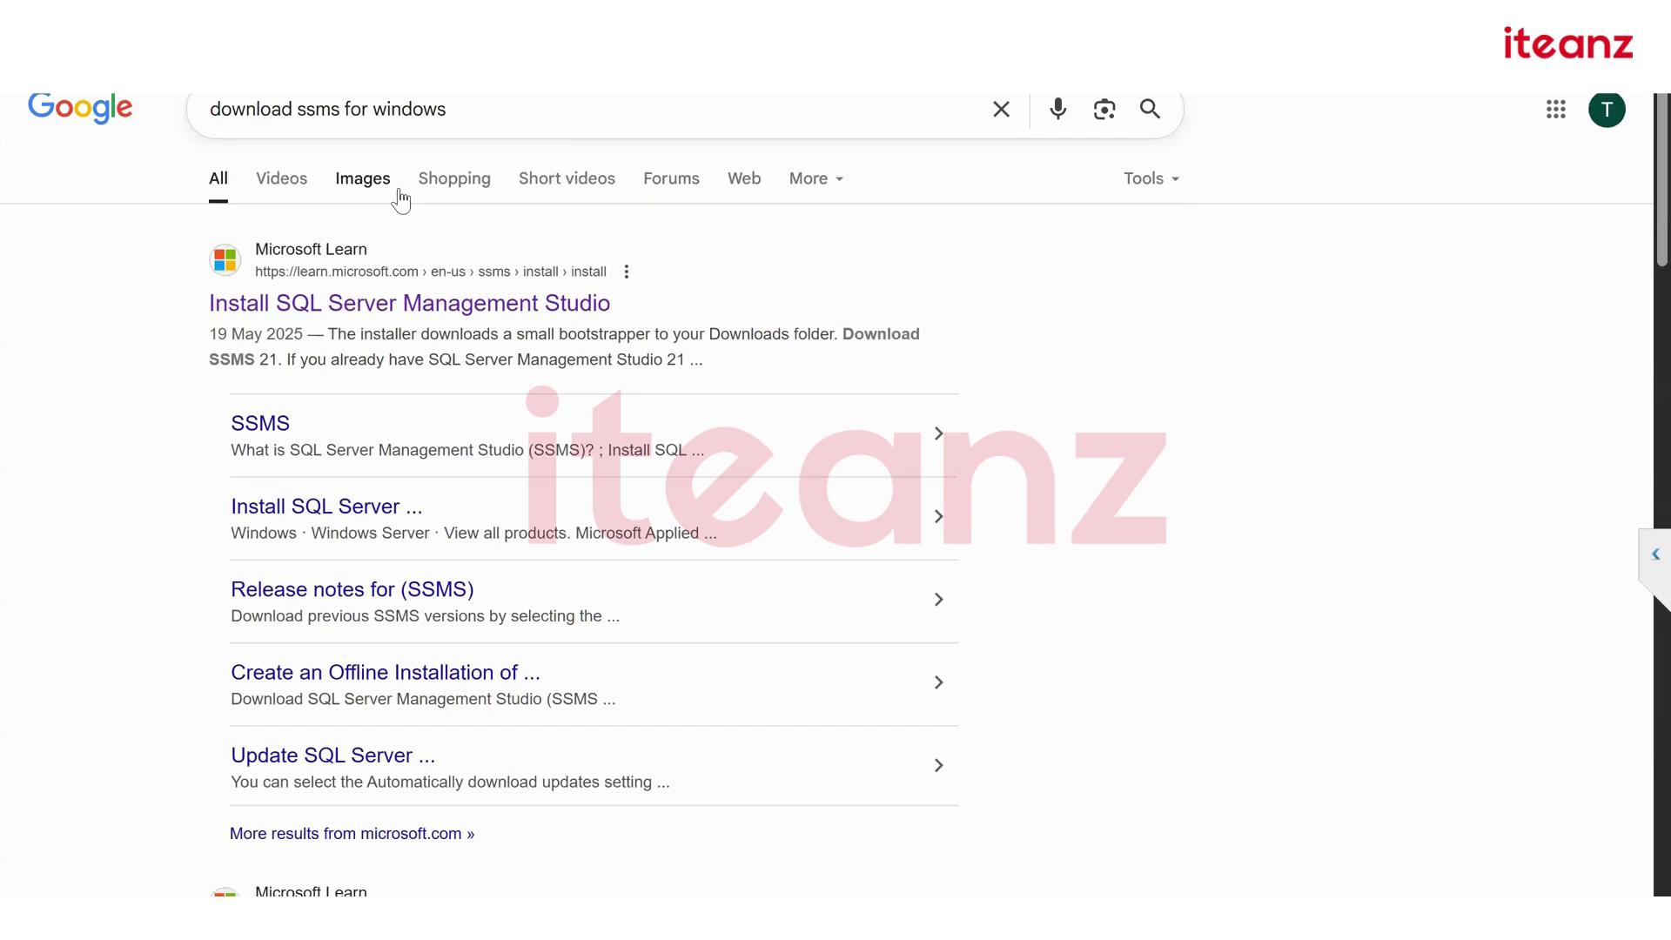
Open the SSMS result from Microsoft Learn and look through the overview article down to its additional resources
{"action": "left_click", "coordinate": [265, 429]}
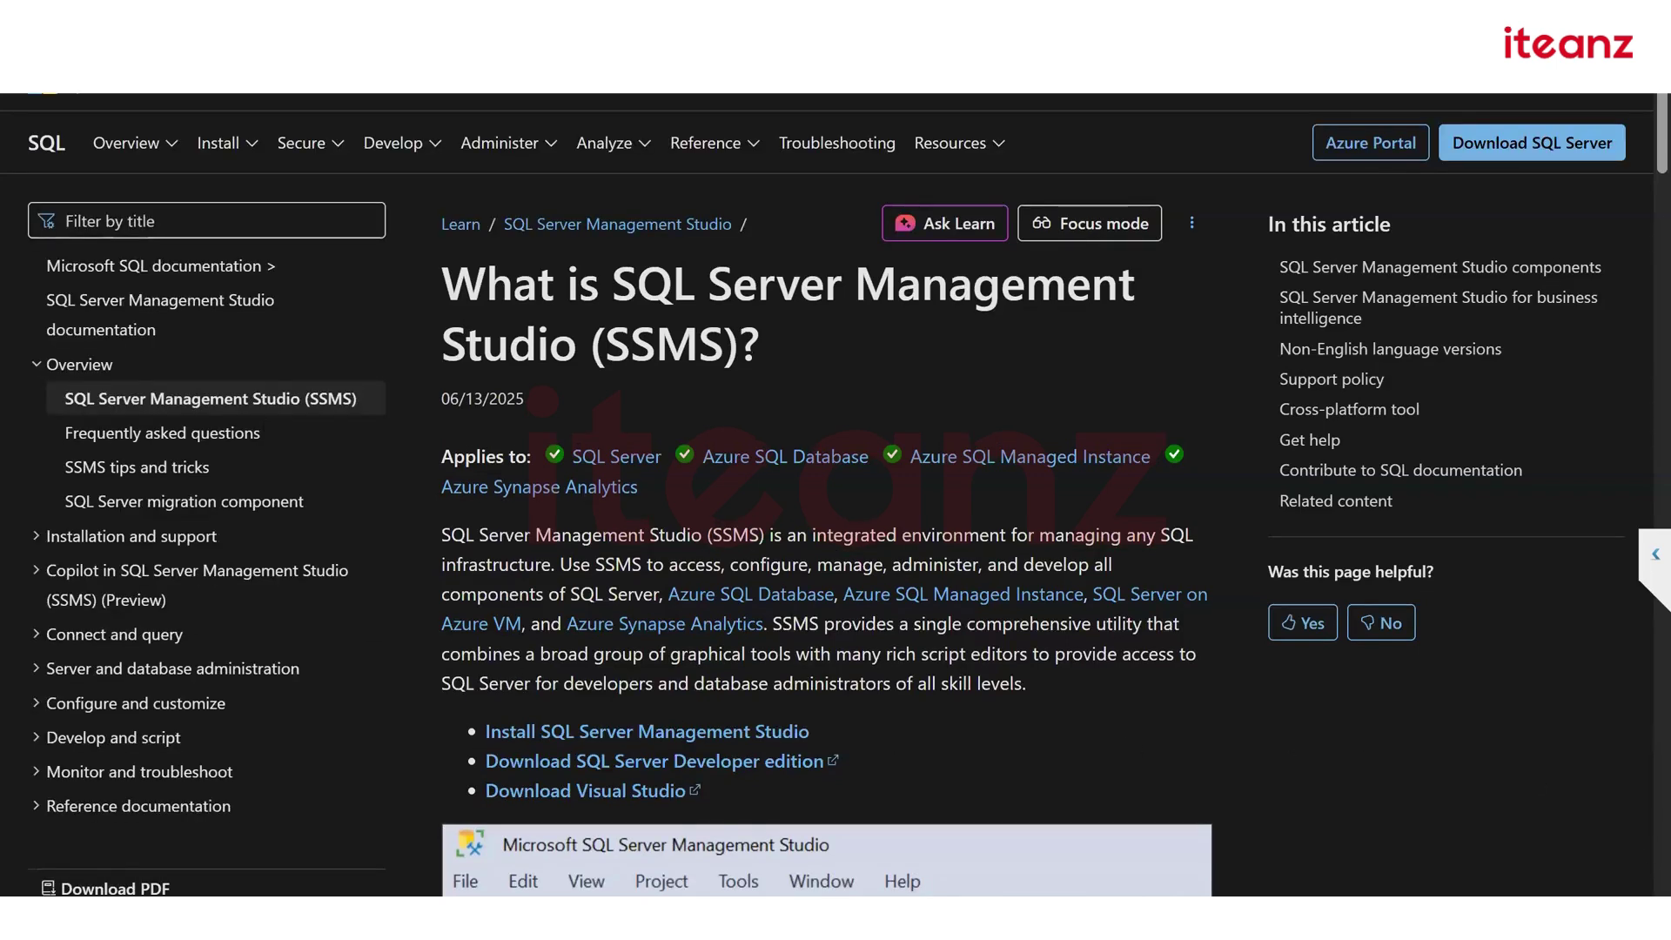
{"action": "scroll", "coordinate": [827, 496], "scroll_direction": "down", "scroll_amount": 20}
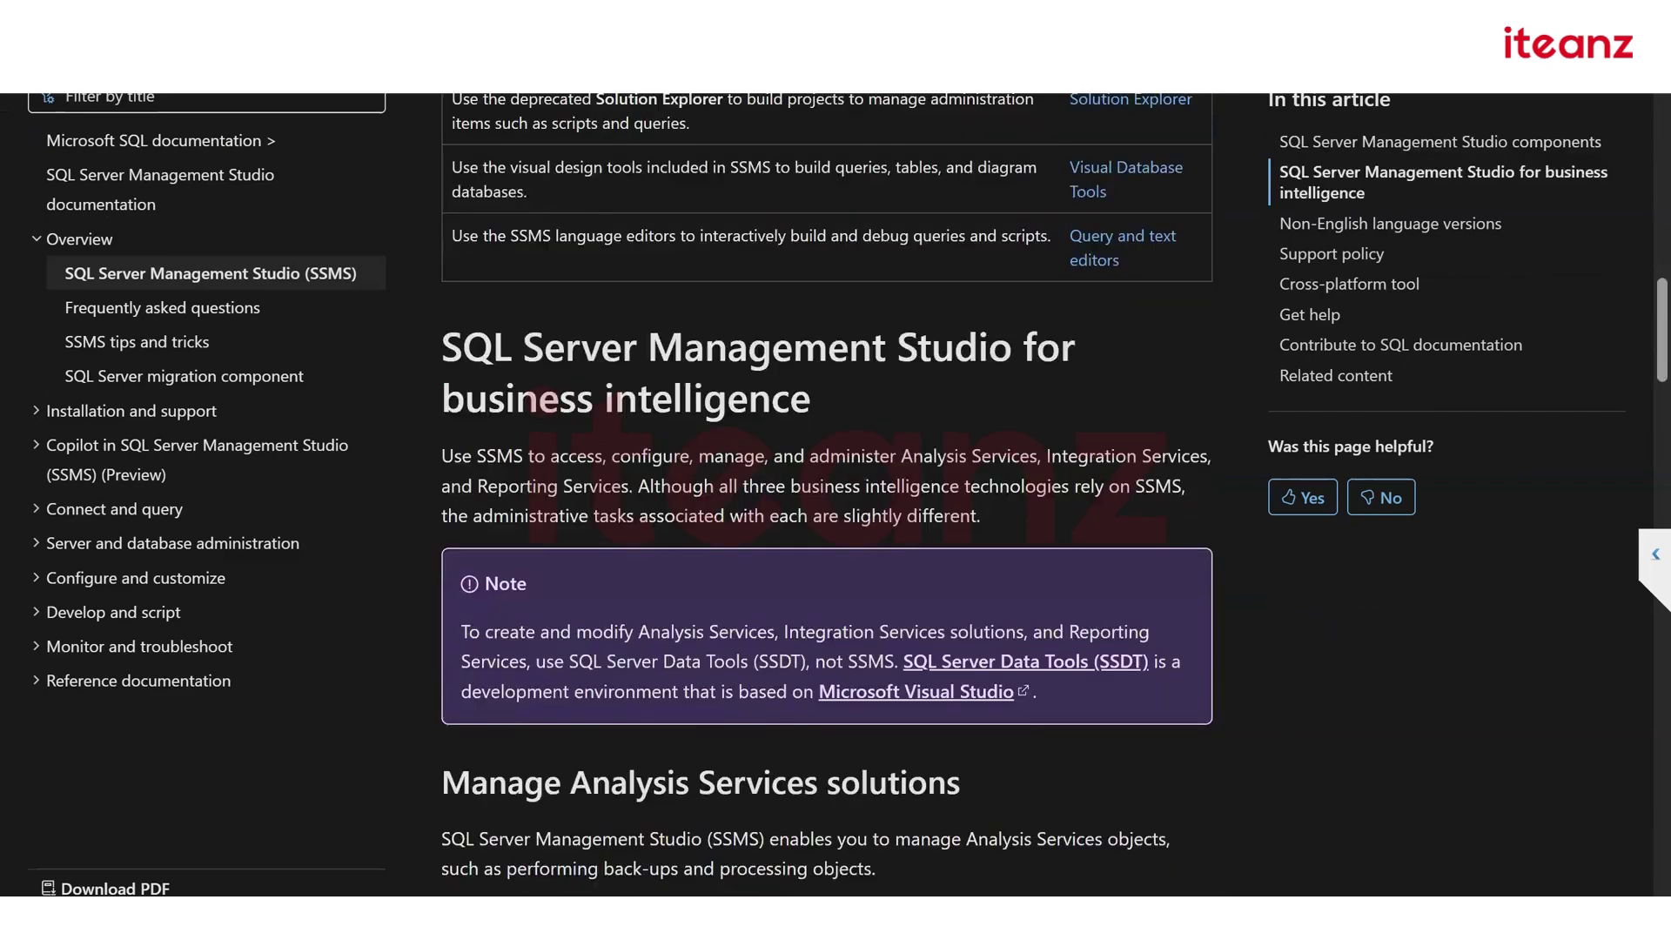
{"action": "scroll", "coordinate": [827, 496], "scroll_direction": "down", "scroll_amount": 15}
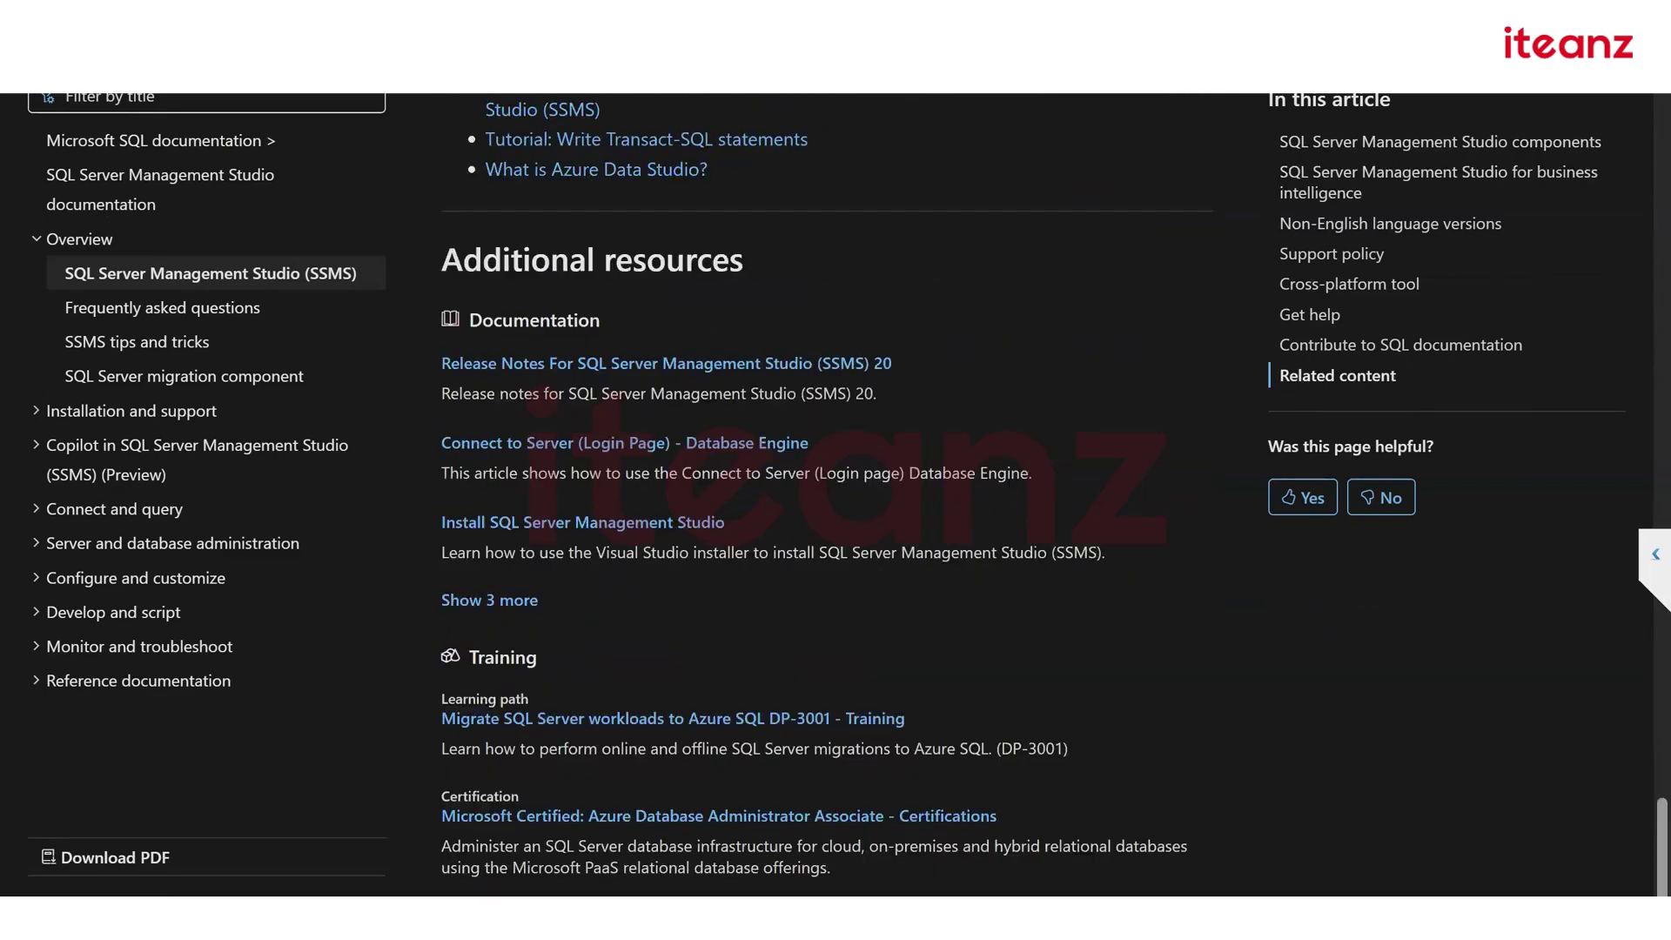
{"action": "scroll", "coordinate": [826, 496], "scroll_direction": "down", "scroll_amount": 2}
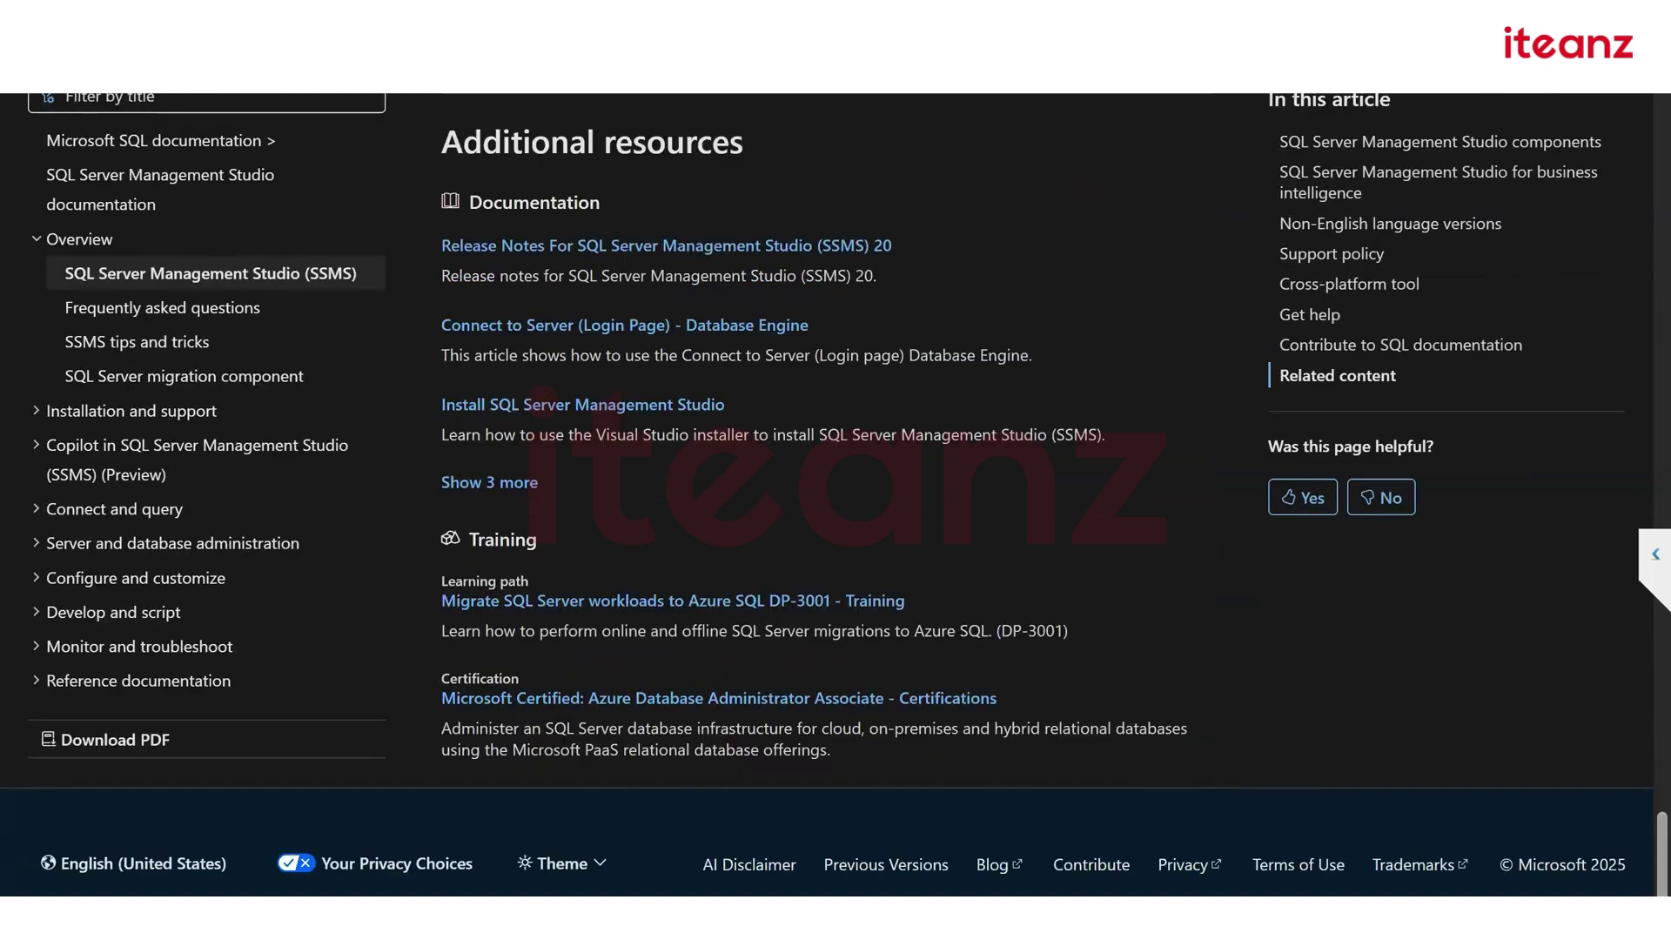
{"action": "scroll", "coordinate": [827, 496], "scroll_direction": "up", "scroll_amount": 4}
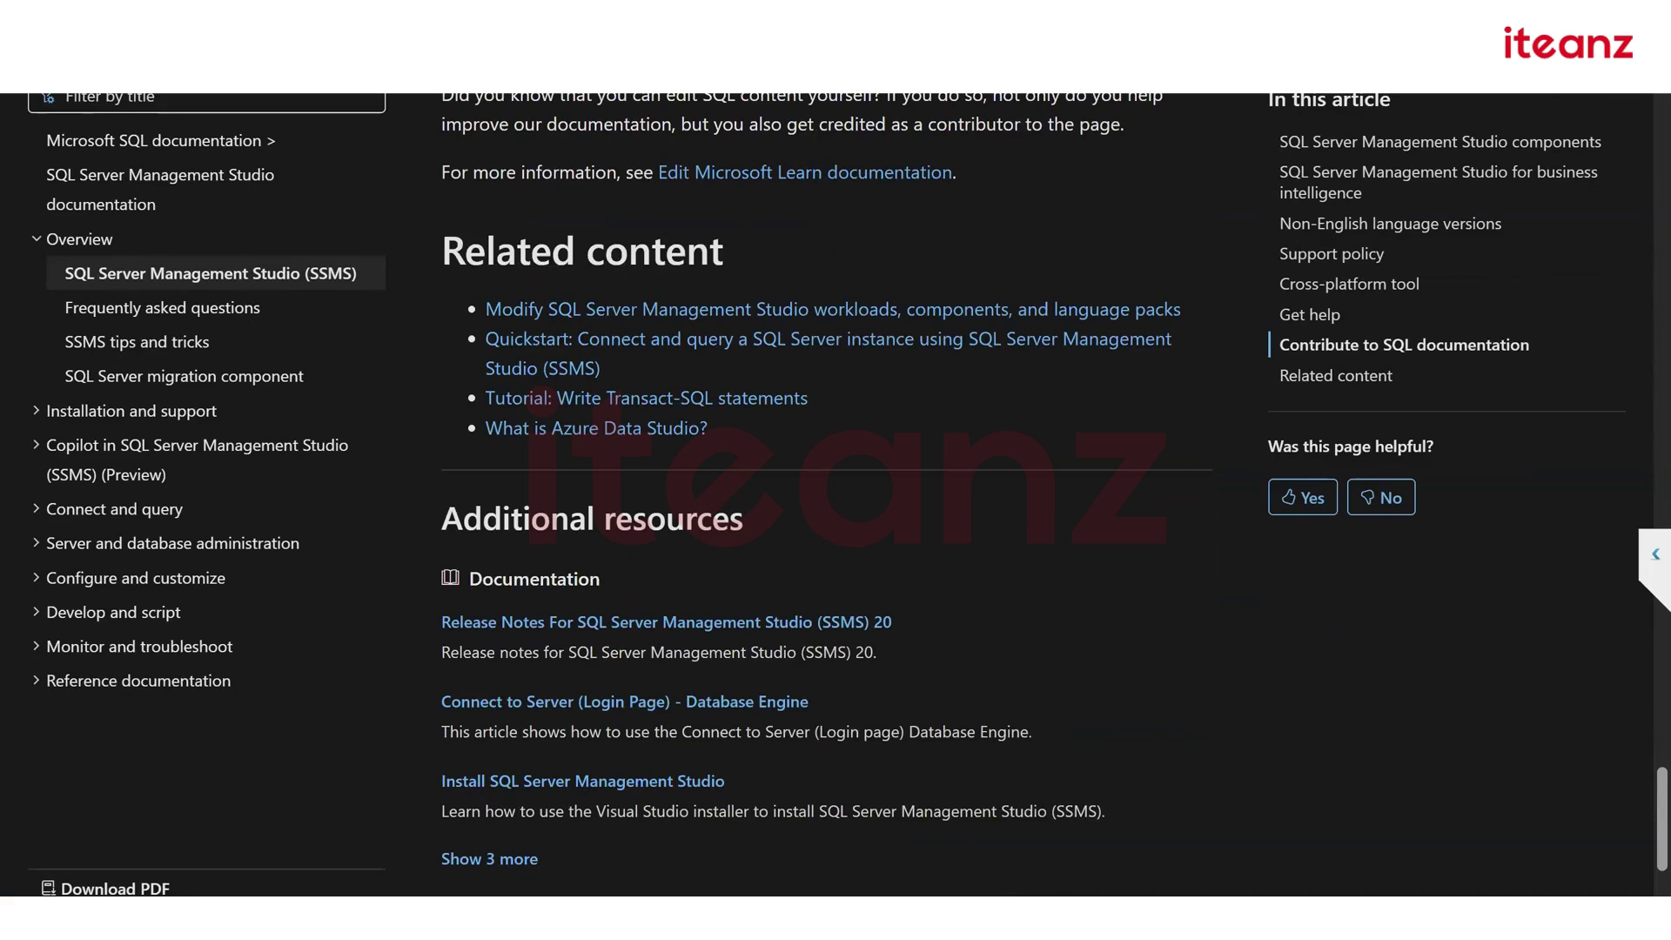
Open the linked "Install SQL Server Management Studio" article and read Steps 1 to 3 on preparation, version choice and starting the installation
{"action": "left_click", "coordinate": [542, 783]}
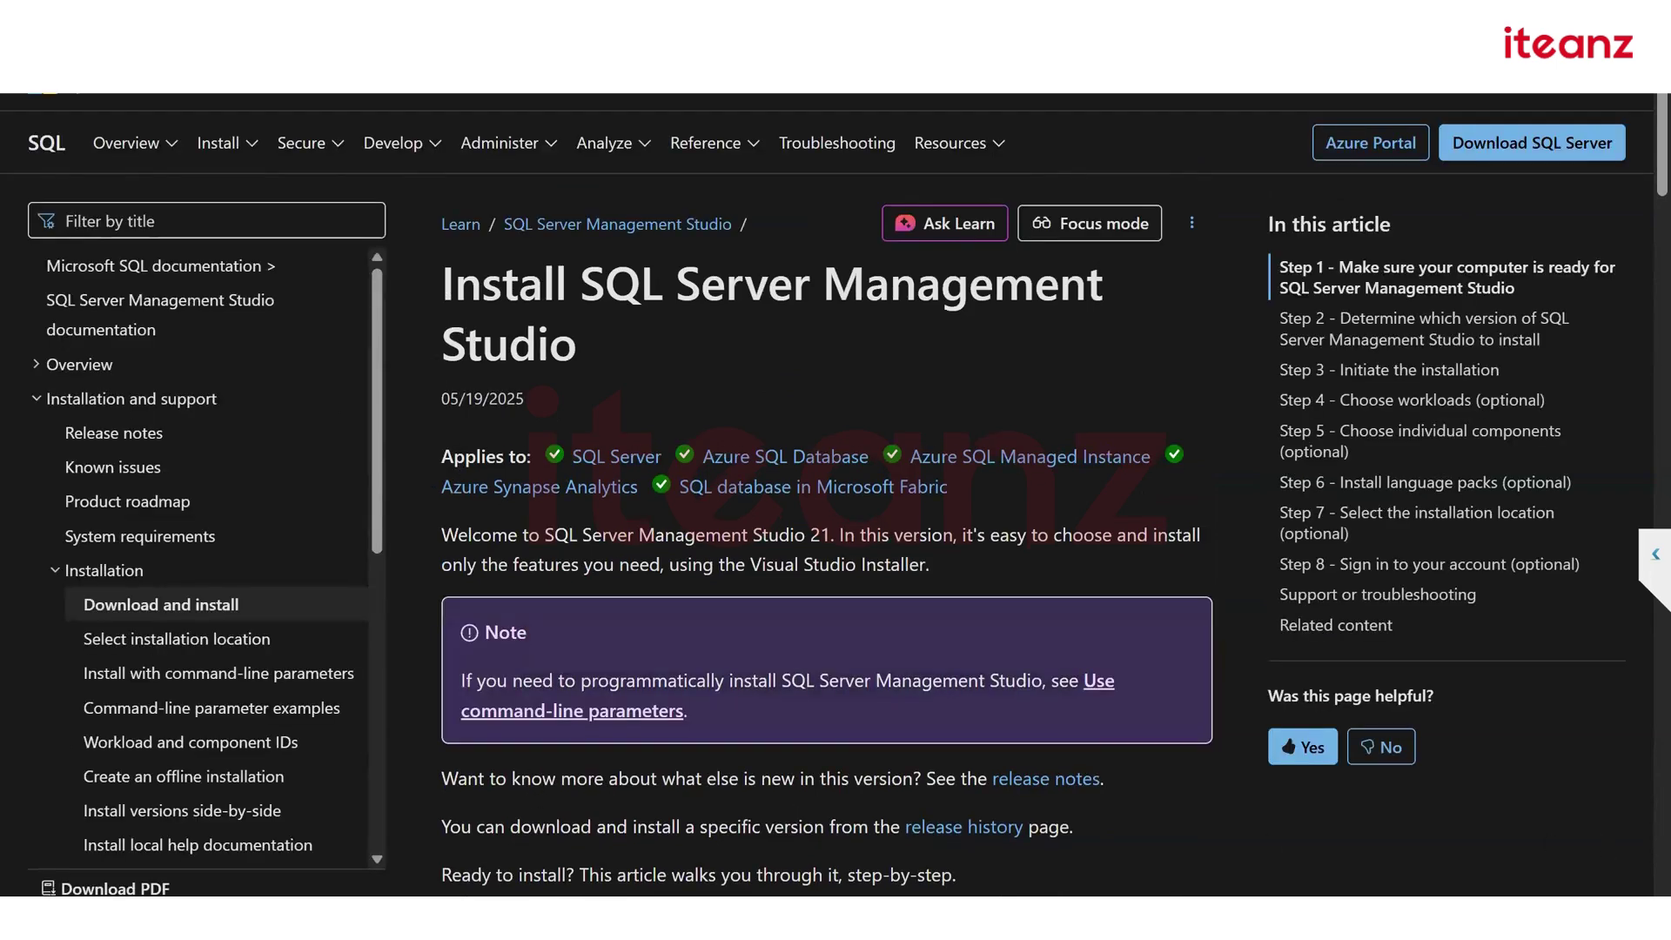
{"action": "scroll", "coordinate": [827, 522], "scroll_direction": "down", "scroll_amount": 3}
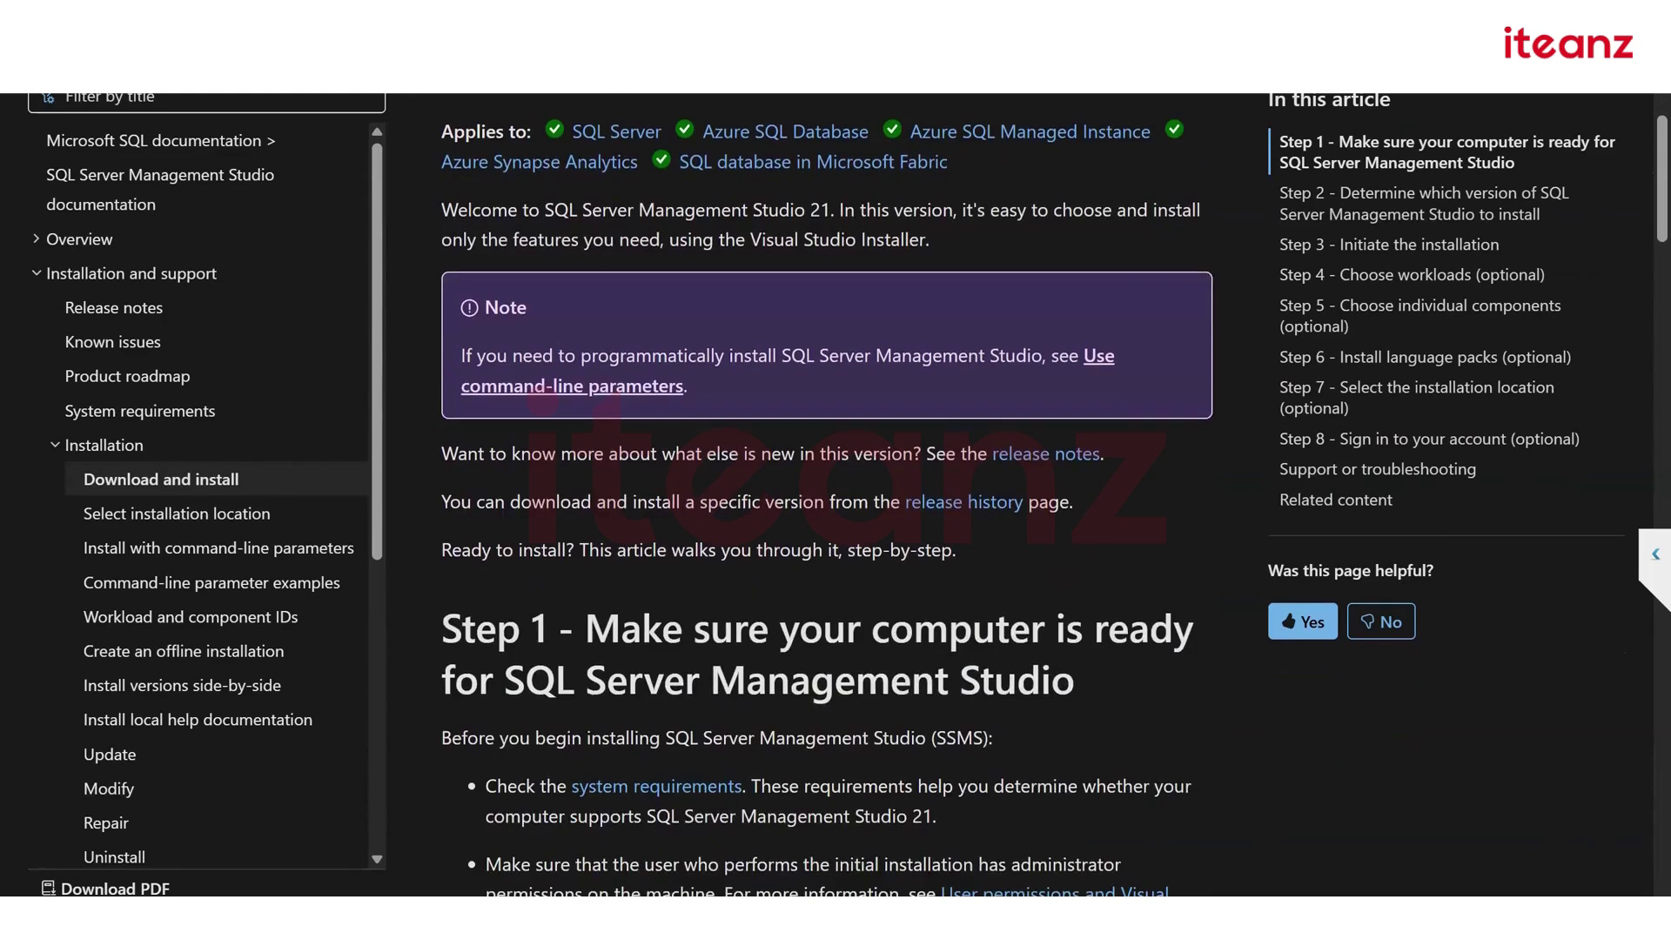
{"action": "scroll", "coordinate": [827, 522], "scroll_direction": "down", "scroll_amount": 2}
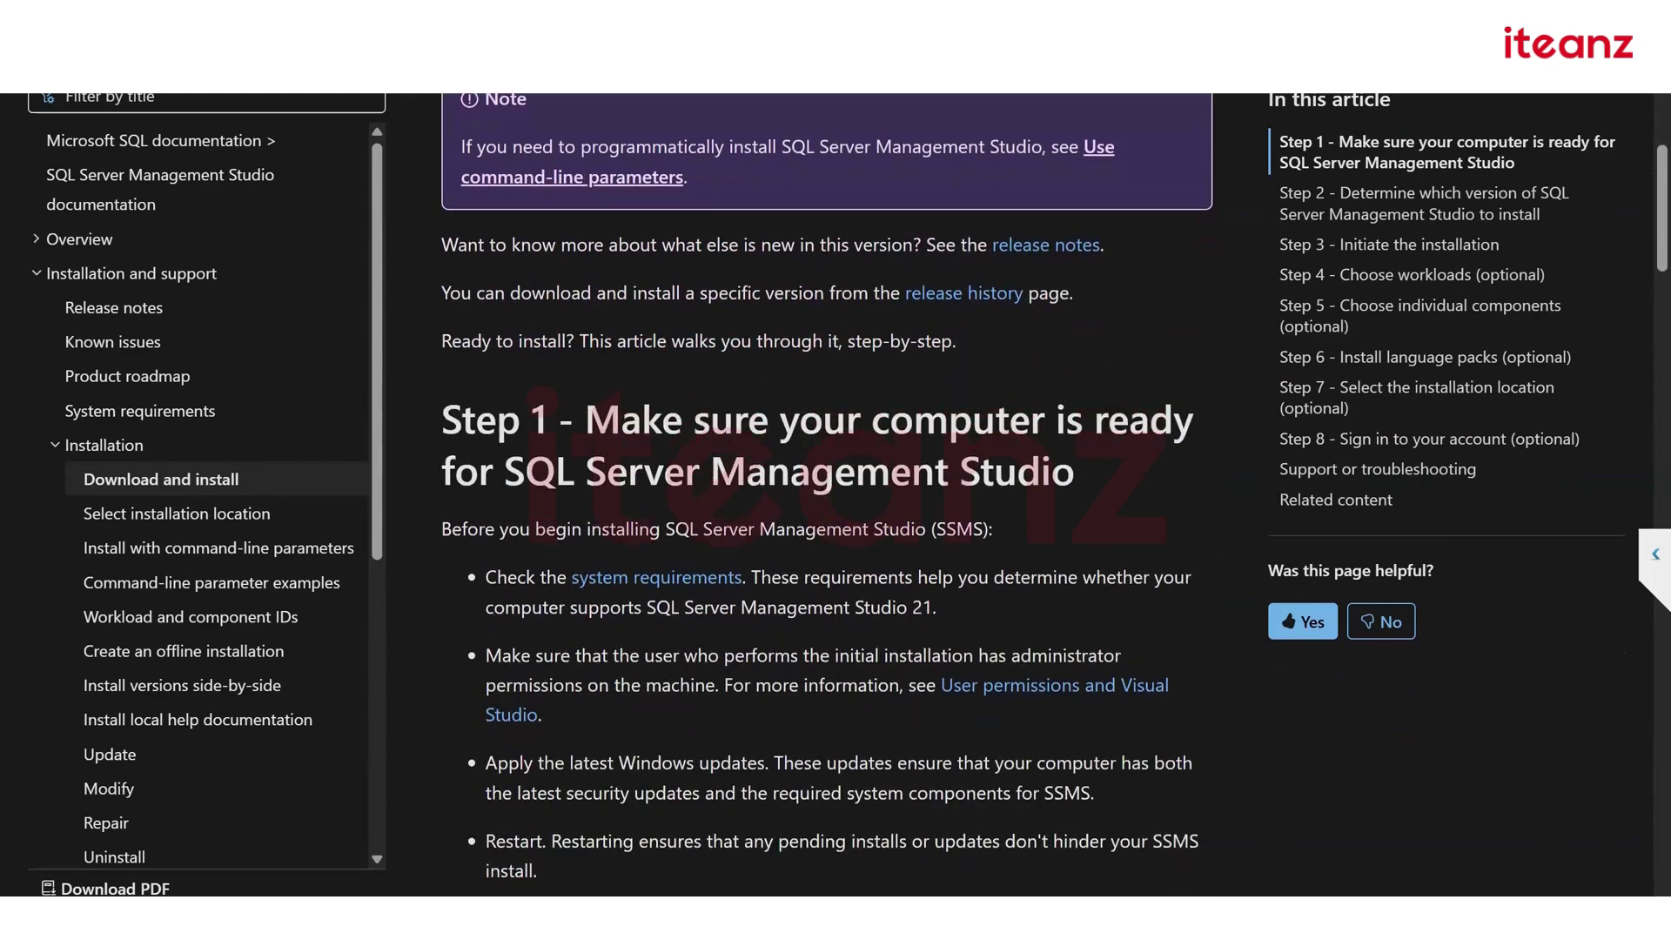
{"action": "scroll", "coordinate": [827, 522], "scroll_direction": "down", "scroll_amount": 1}
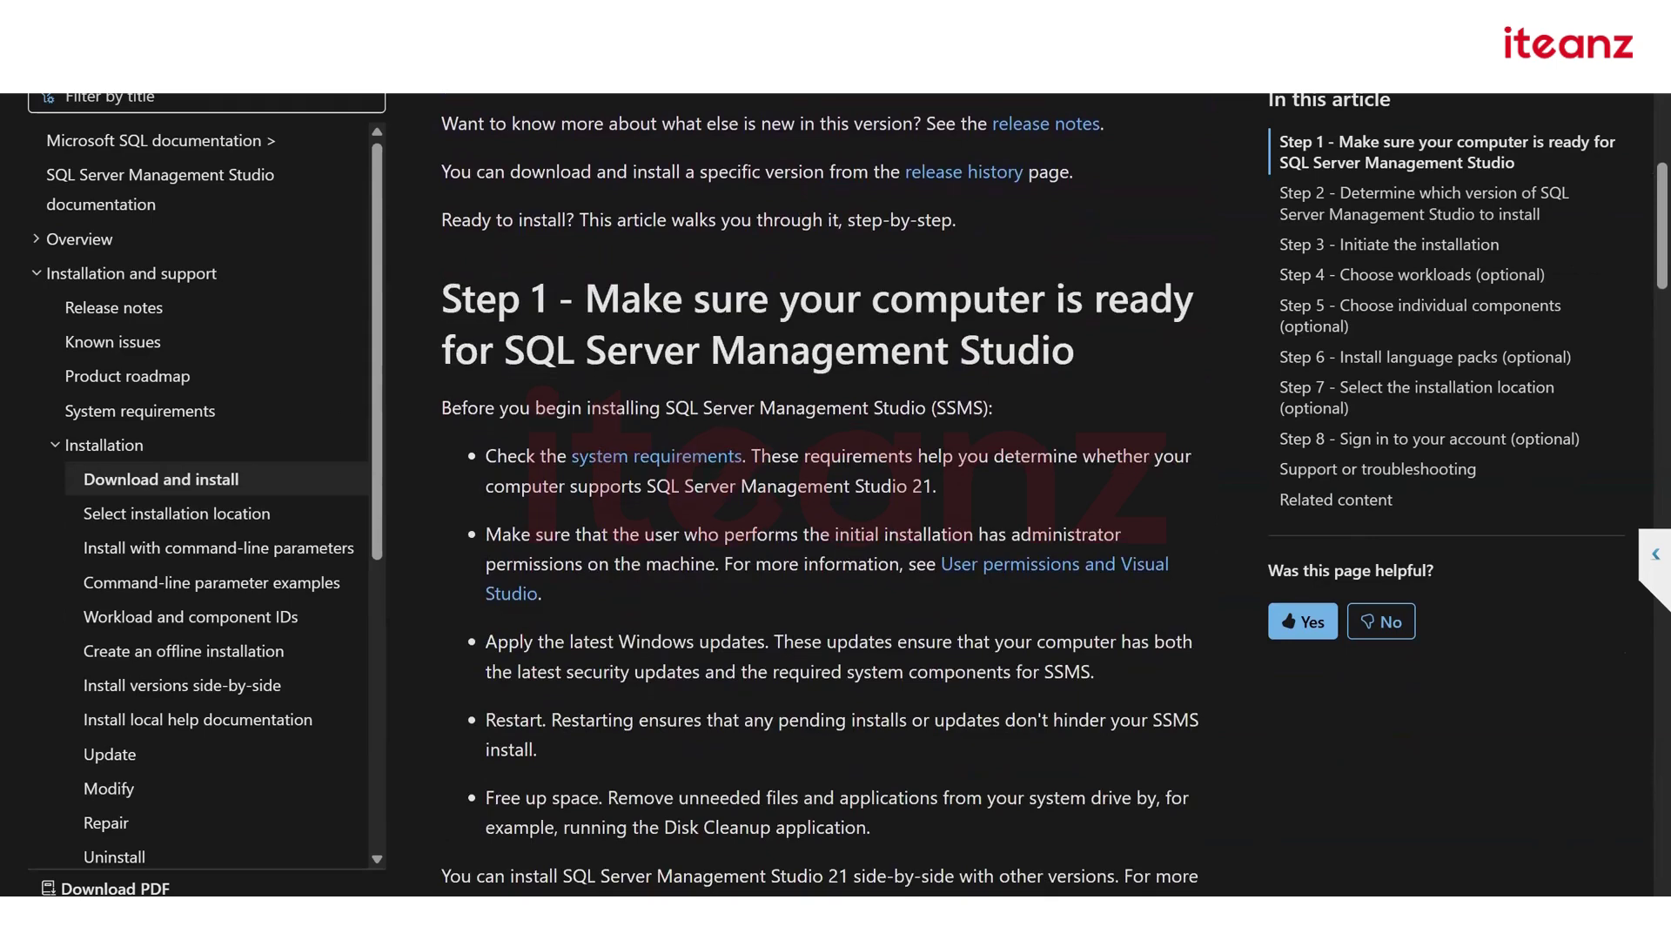
{"action": "scroll", "coordinate": [826, 522], "scroll_direction": "down", "scroll_amount": 1}
{"action": "scroll", "coordinate": [827, 522], "scroll_direction": "down", "scroll_amount": 3}
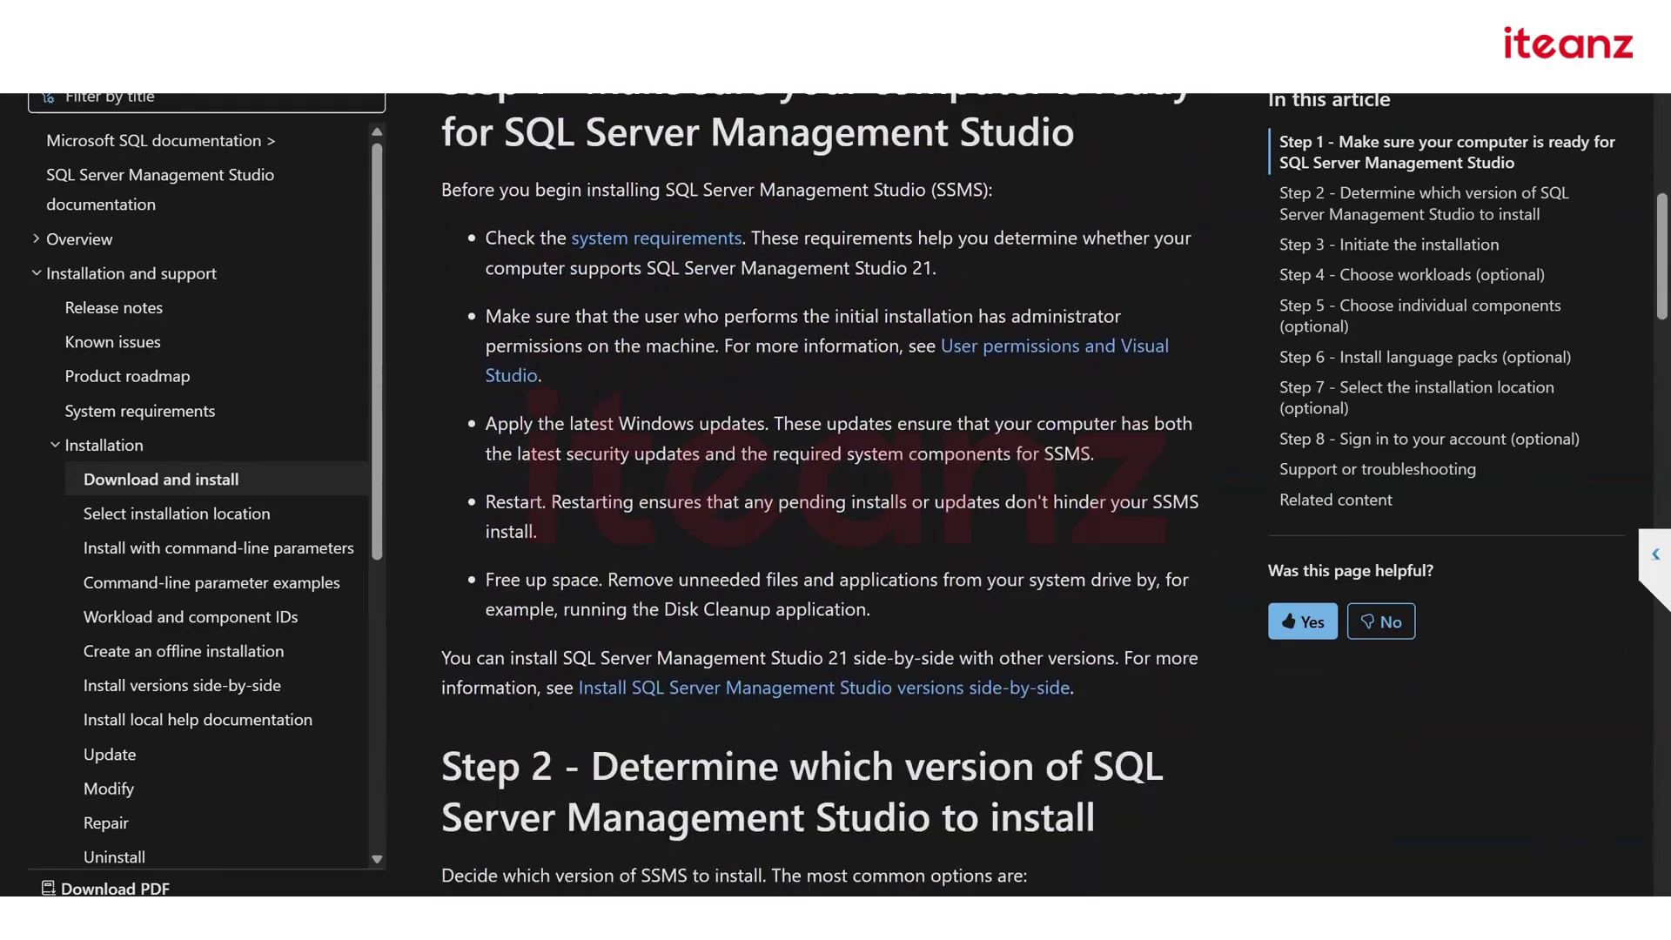
{"action": "scroll", "coordinate": [827, 522], "scroll_direction": "down", "scroll_amount": 1}
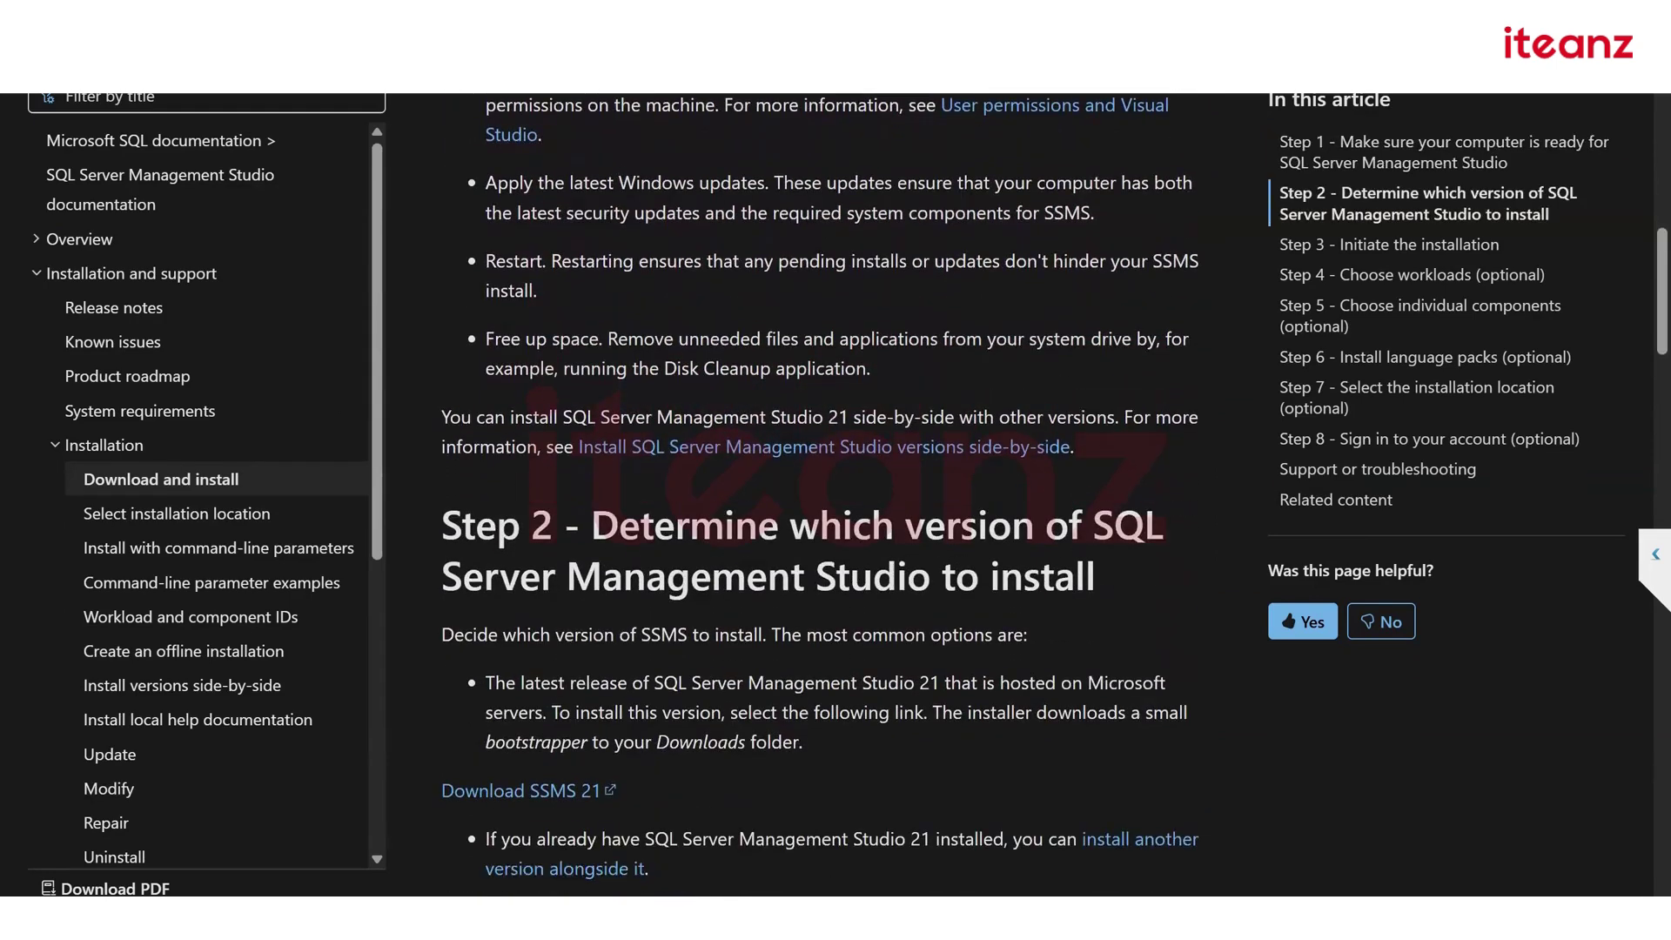
{"action": "scroll", "coordinate": [827, 522], "scroll_direction": "down", "scroll_amount": 1}
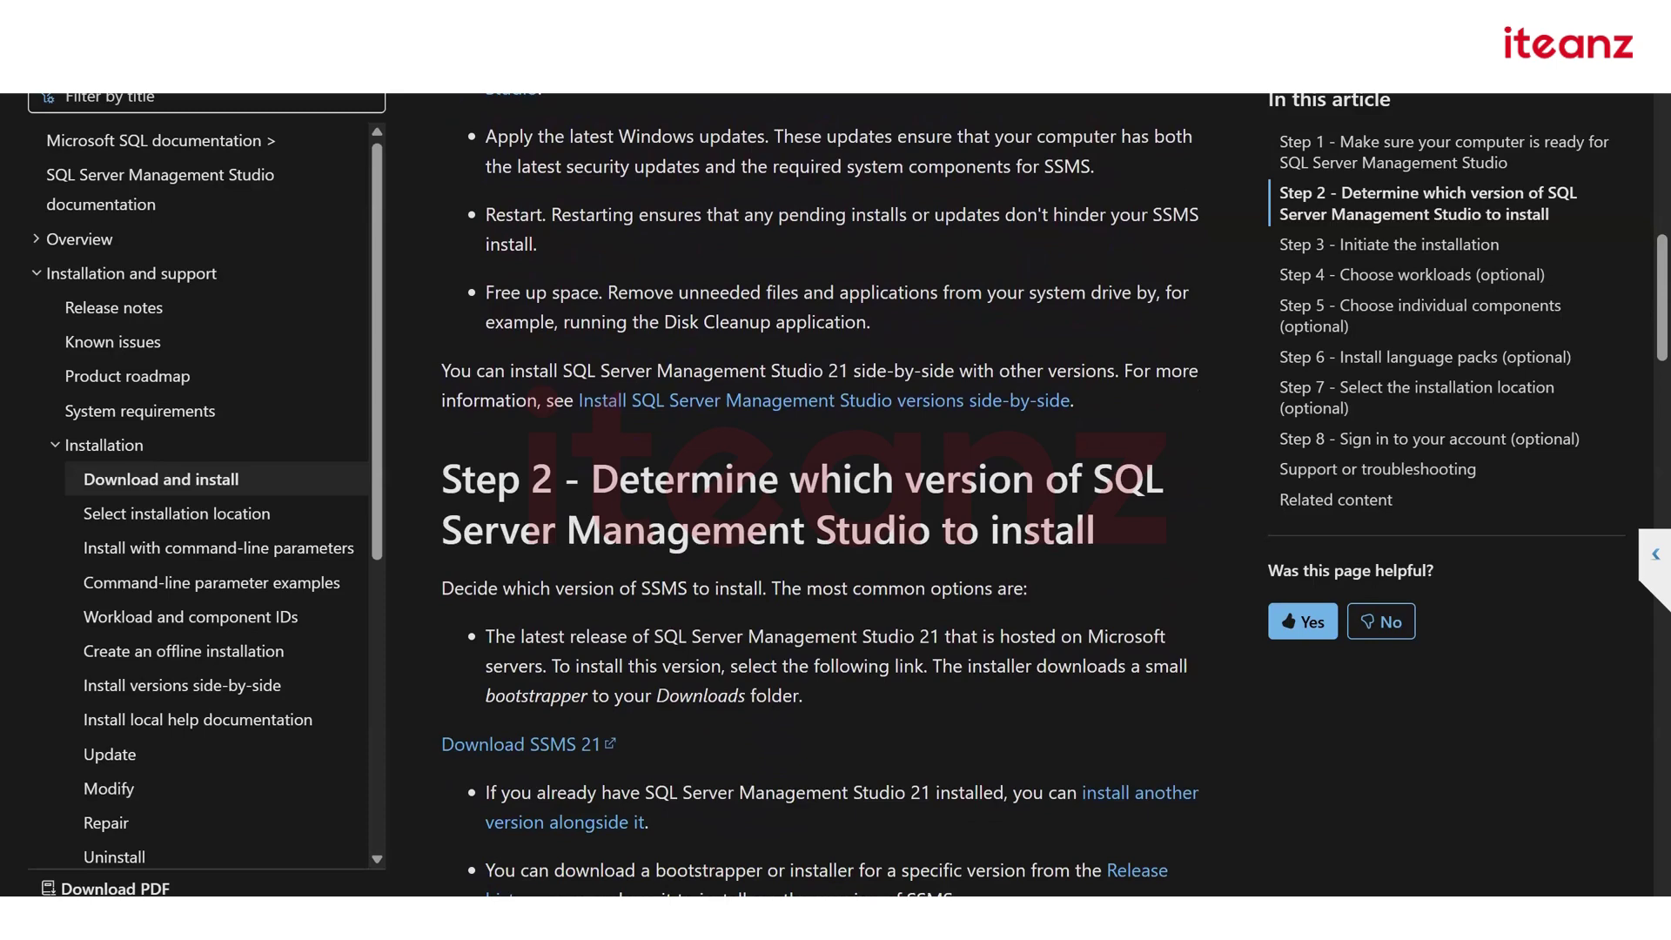
{"action": "scroll", "coordinate": [827, 522], "scroll_direction": "down", "scroll_amount": 4}
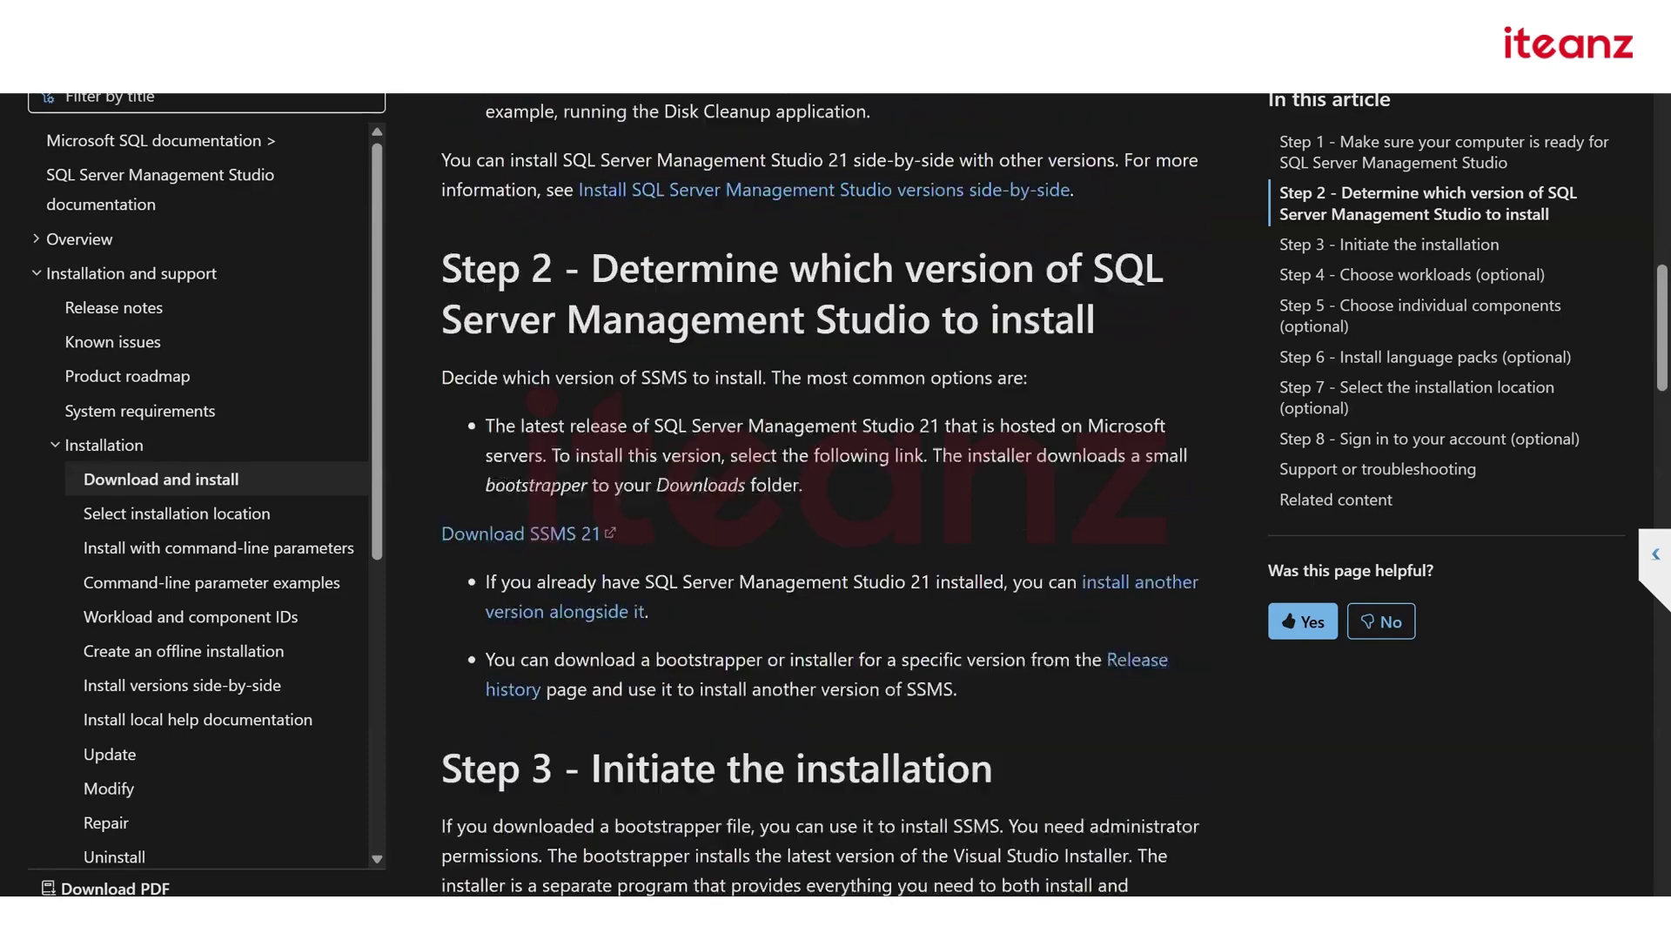
{"action": "scroll", "coordinate": [827, 522], "scroll_direction": "down", "scroll_amount": 2}
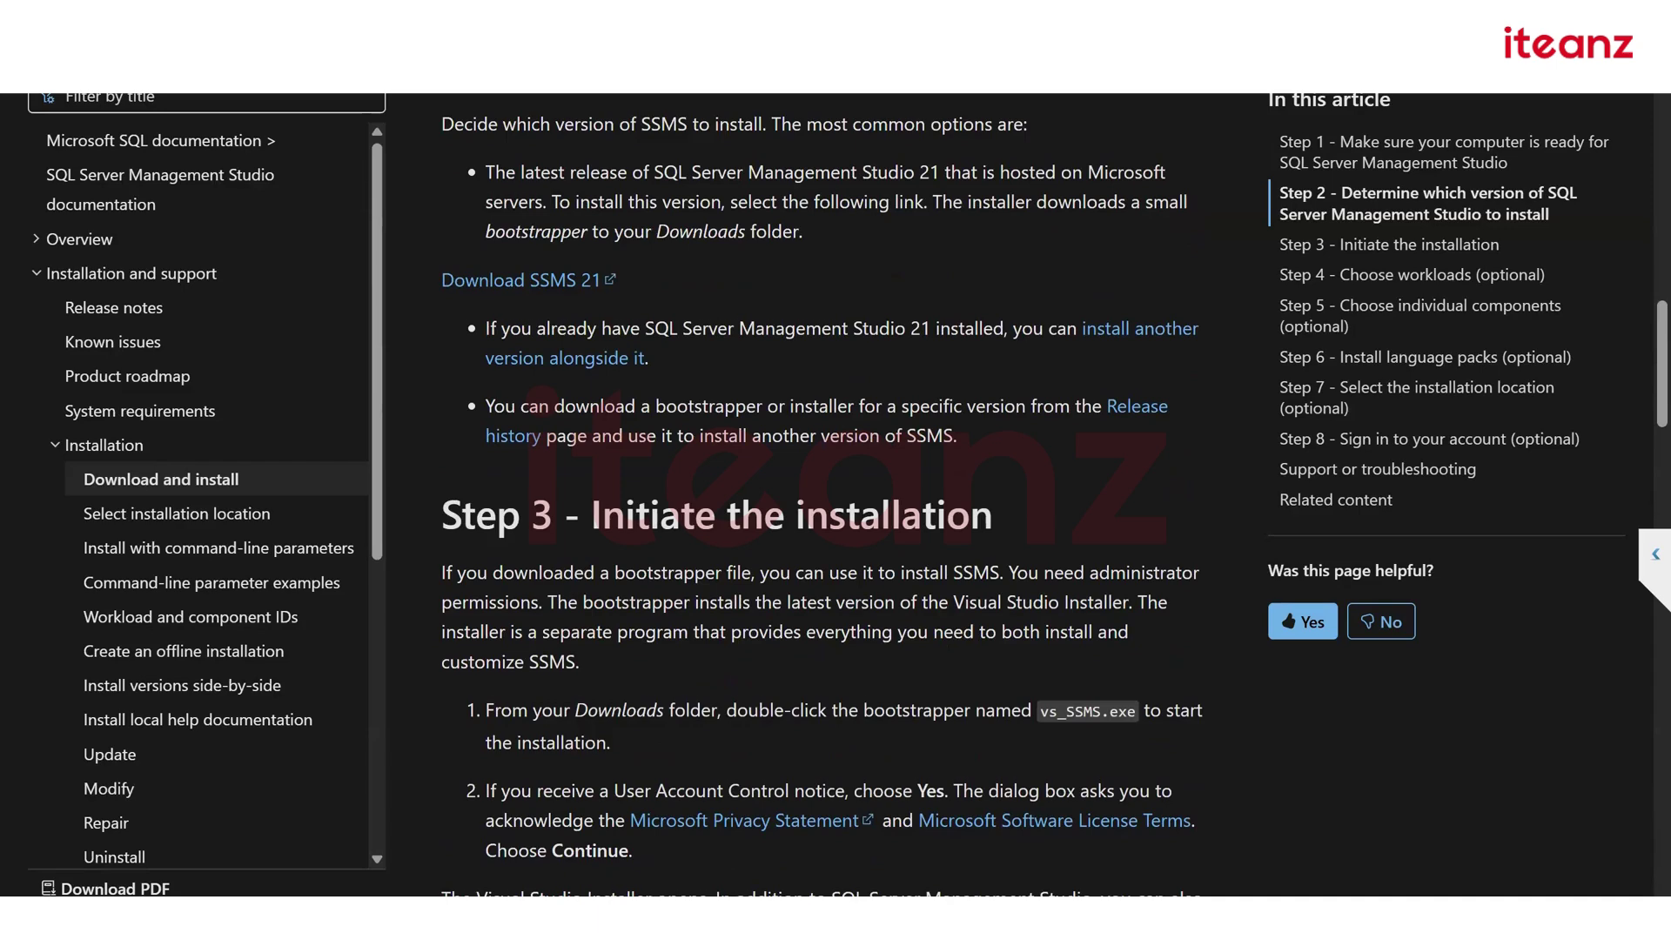
{"action": "scroll", "coordinate": [827, 523], "scroll_direction": "down", "scroll_amount": 1}
{"action": "scroll", "coordinate": [450, 489], "scroll_direction": "down", "scroll_amount": 4}
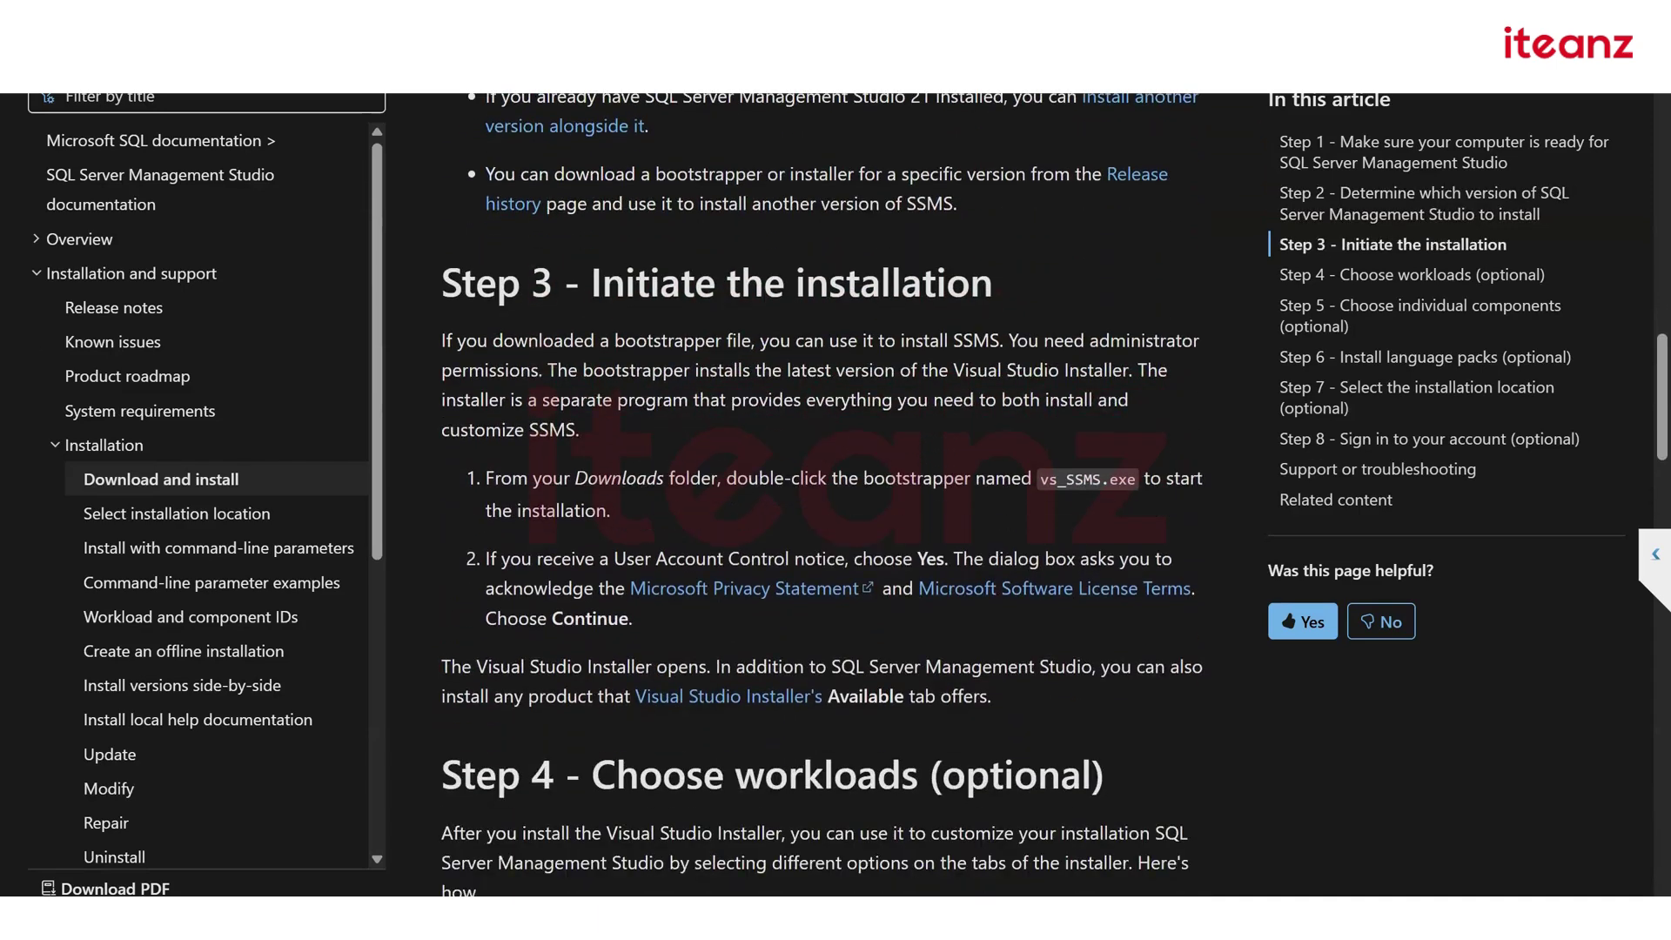
Open the SQL Server Management Studio documentation home, follow "Download and install SSMS" and review the article's introduction and Step 1
{"action": "left_click", "coordinate": [160, 175]}
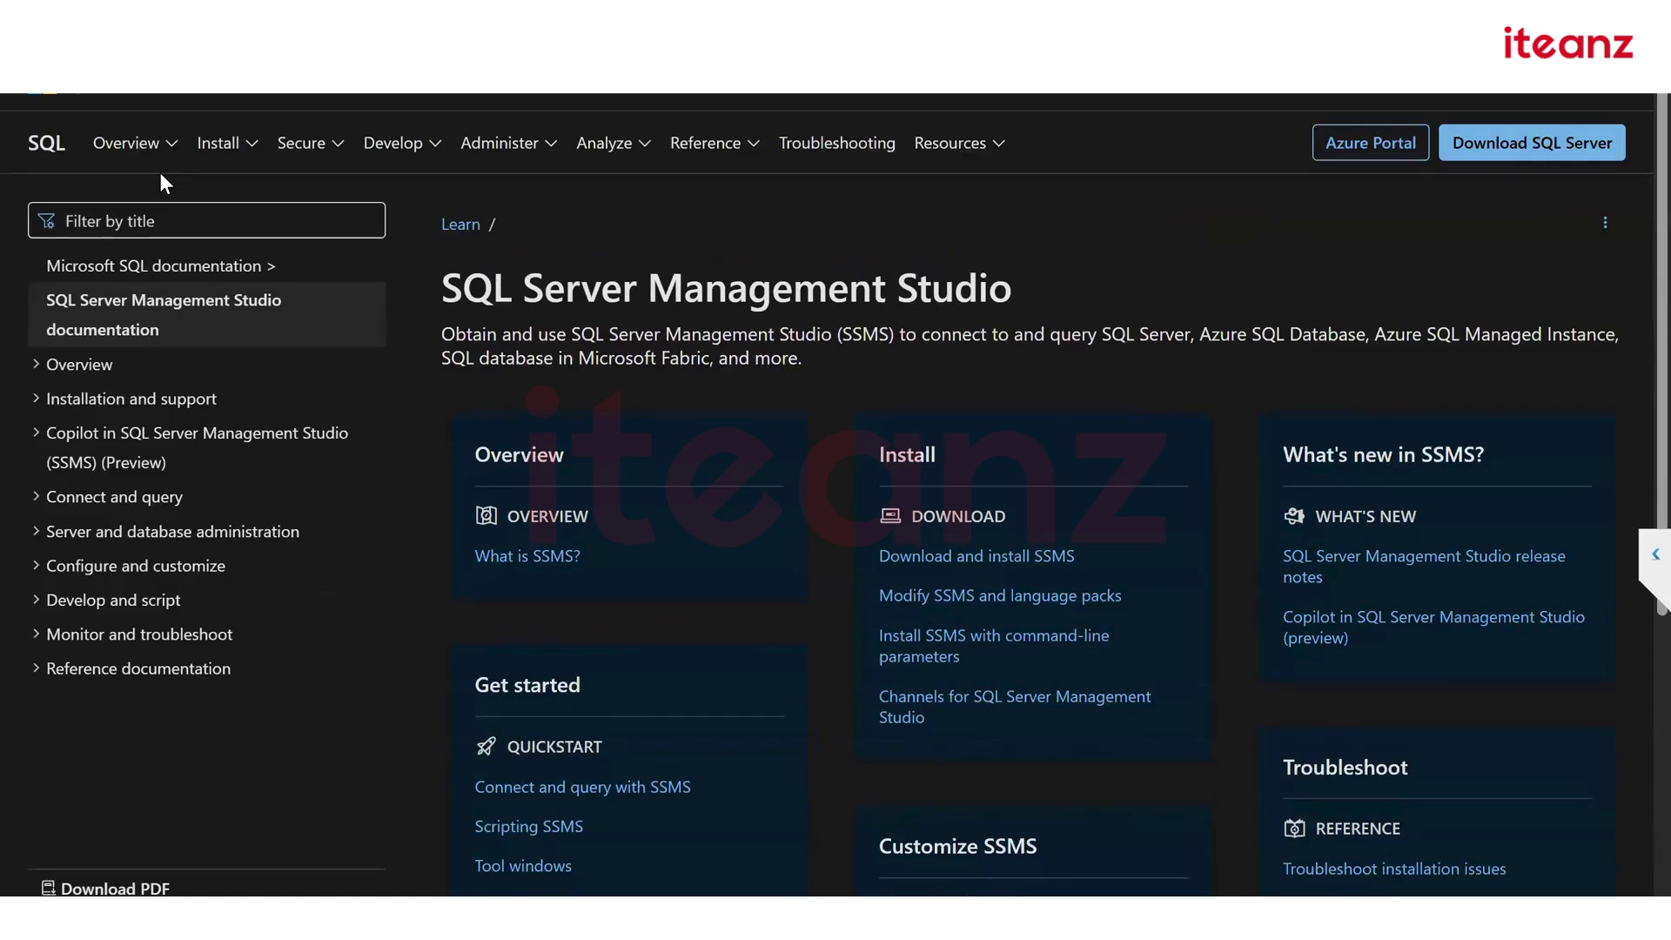
{"action": "left_click", "coordinate": [1006, 562]}
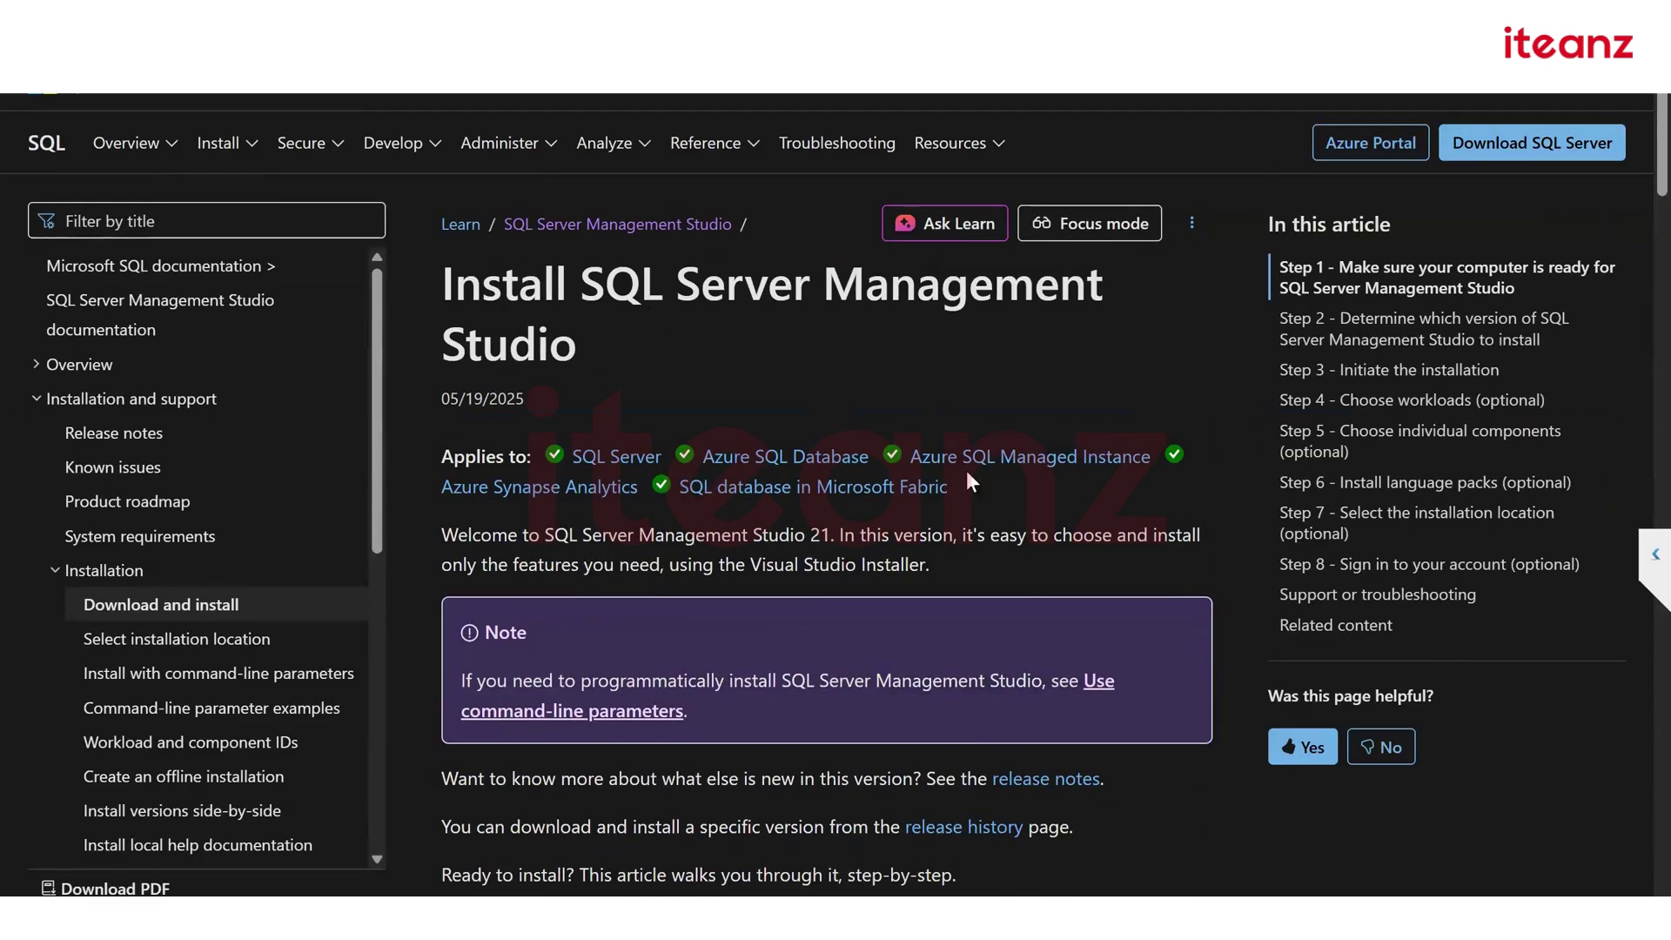
{"action": "scroll", "coordinate": [971, 483], "scroll_direction": "down", "scroll_amount": 1}
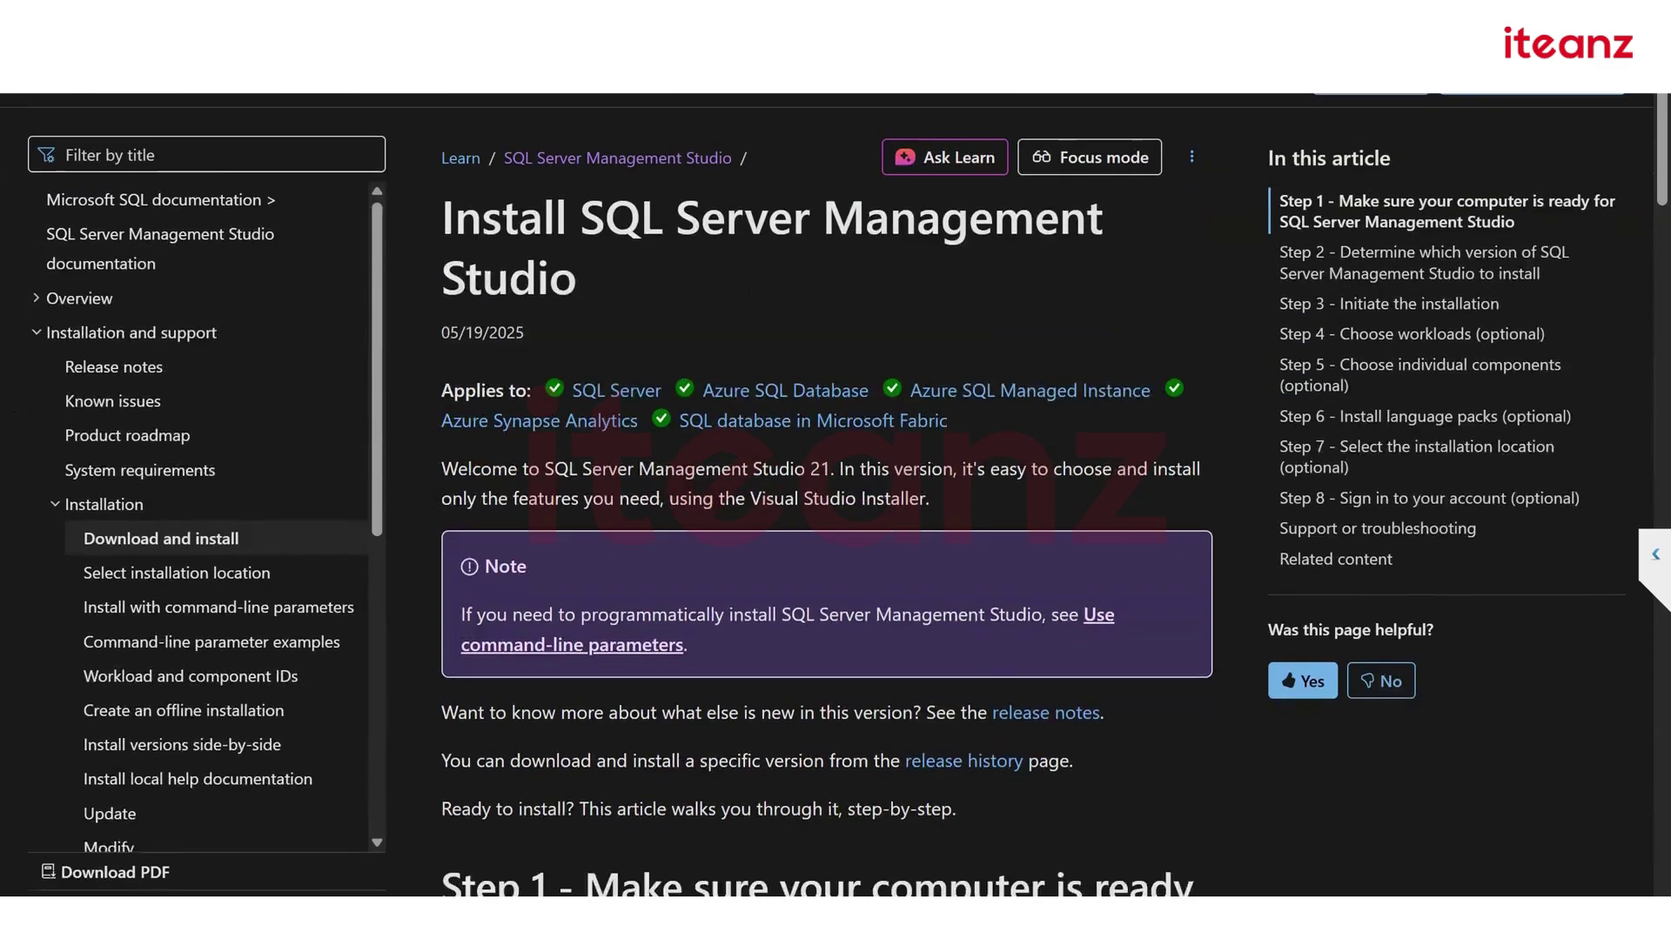
{"action": "scroll", "coordinate": [827, 491], "scroll_direction": "down", "scroll_amount": 5}
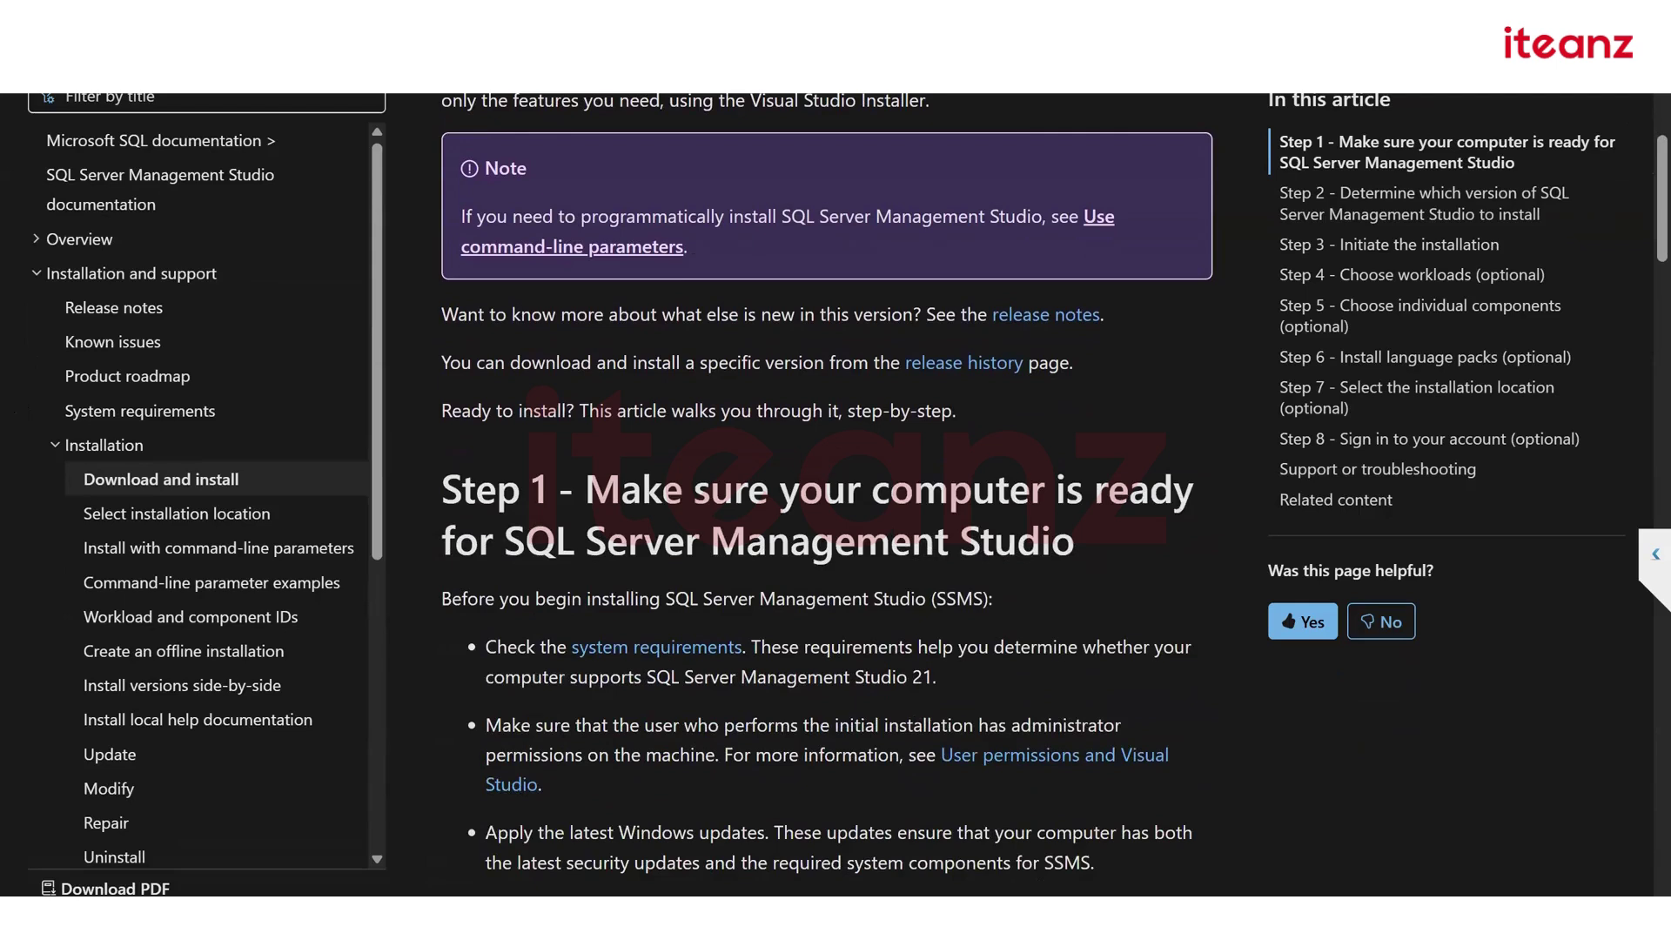
{"action": "scroll", "coordinate": [827, 492], "scroll_direction": "down", "scroll_amount": 2}
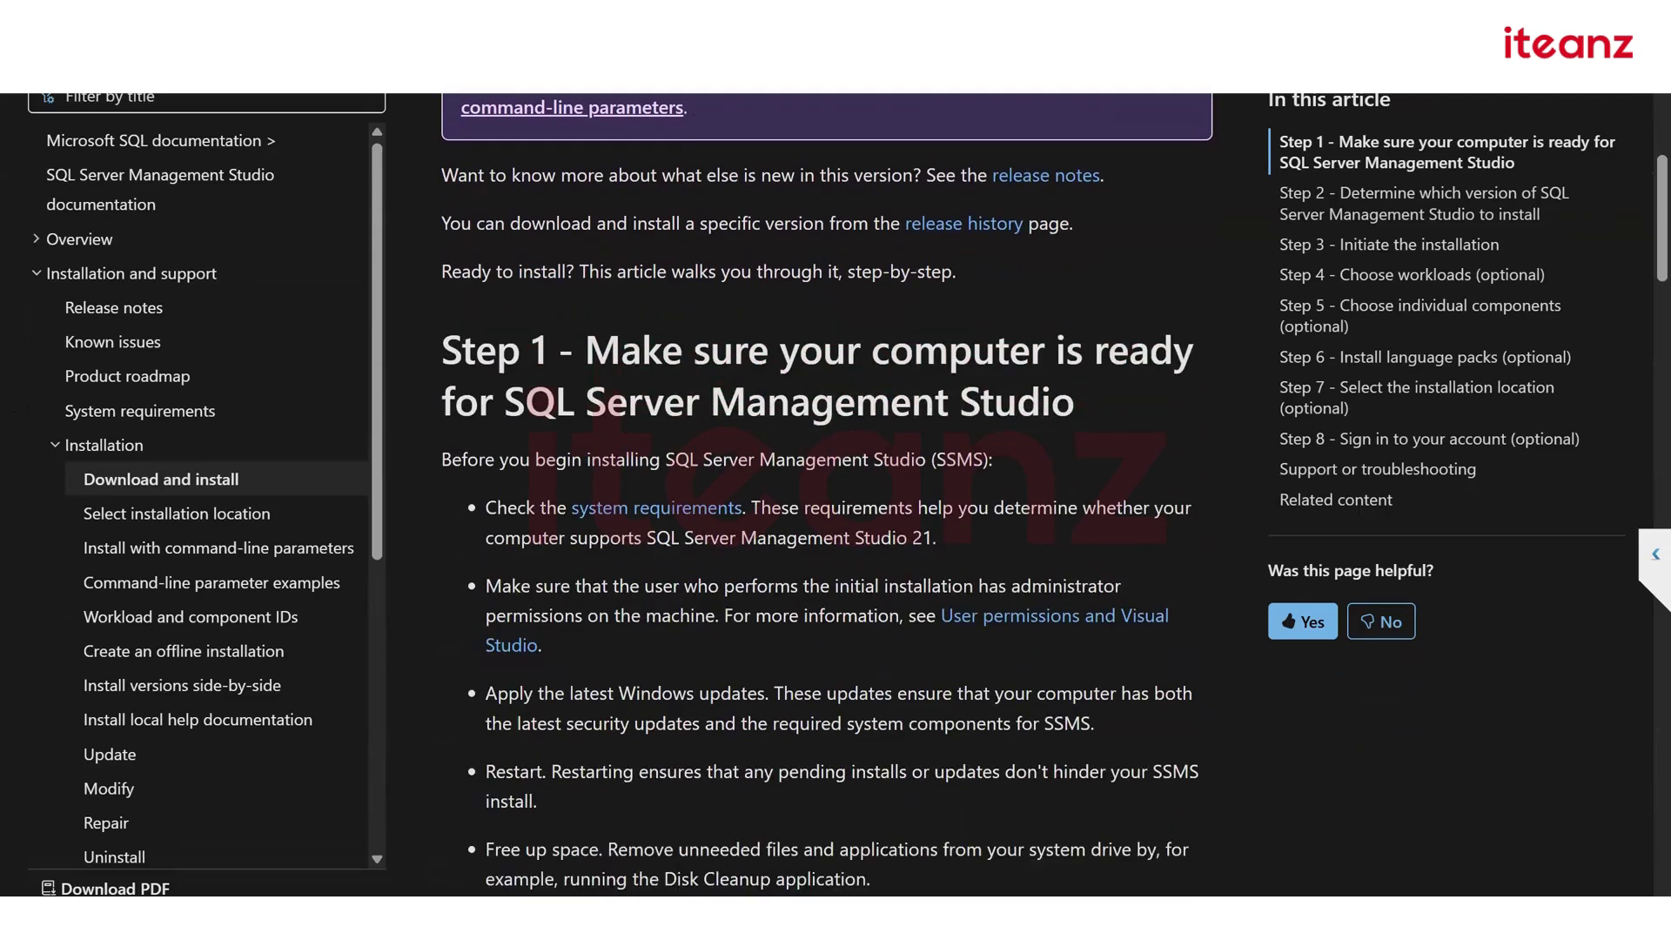